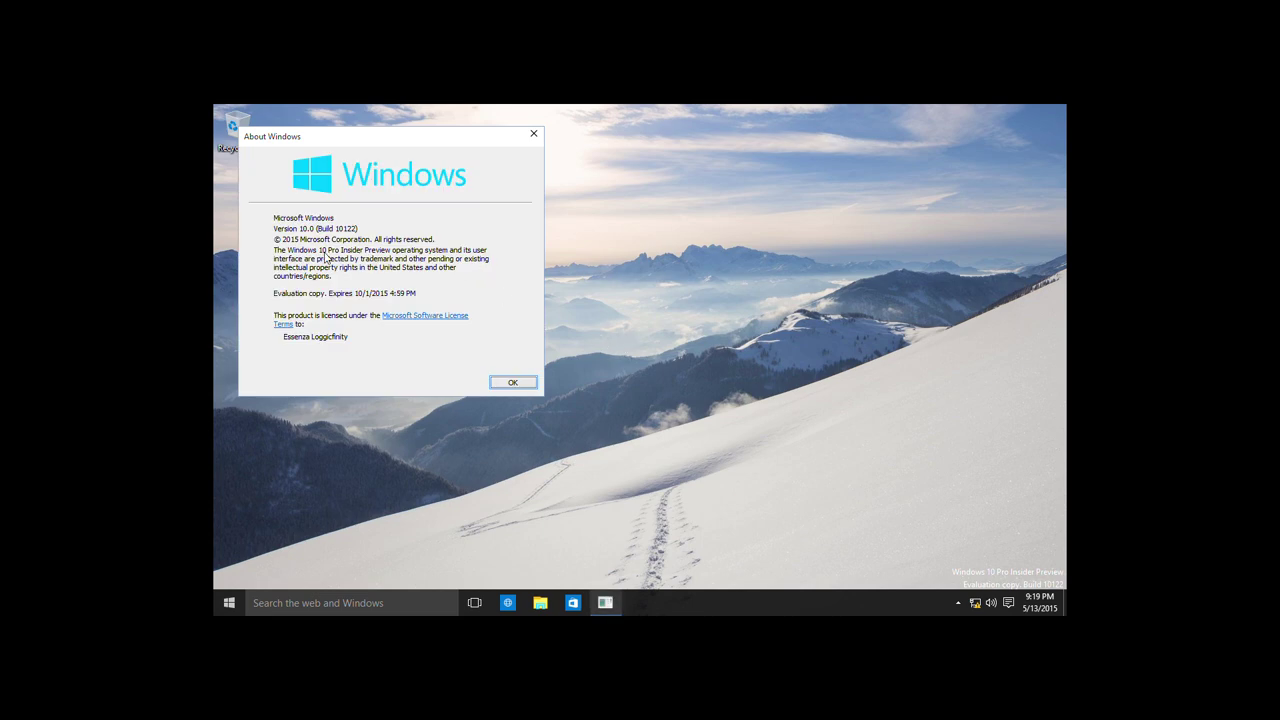
Step: Close the About Windows dialog and examine the full list of installed apps in the Start menu
{"action": "left_click", "coordinate": [524, 386]}
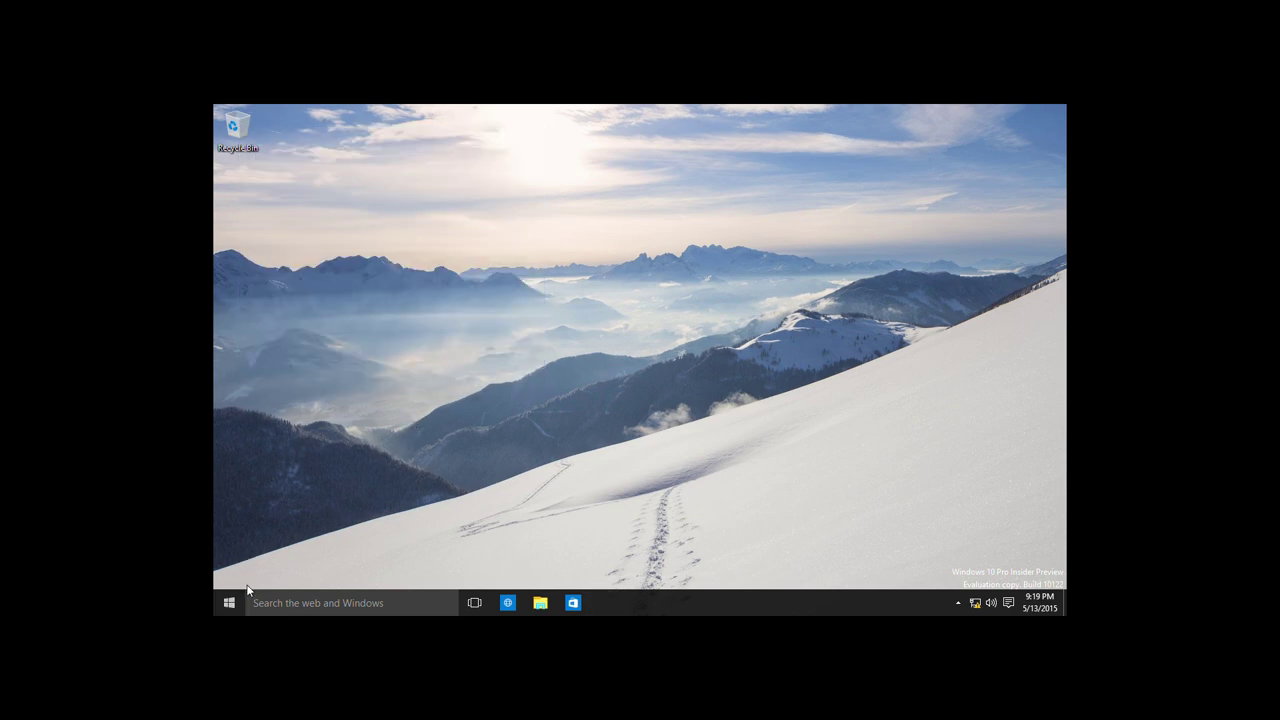
{"action": "left_click", "coordinate": [229, 603]}
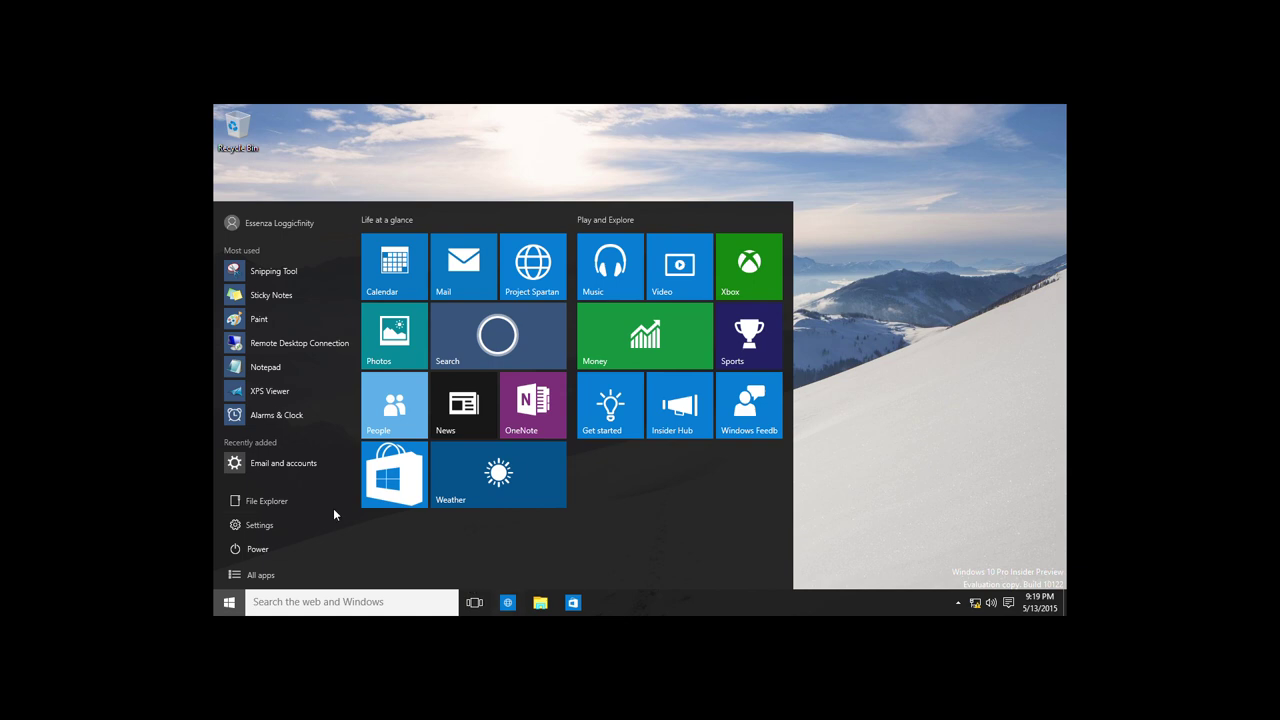
{"action": "left_click", "coordinate": [272, 568]}
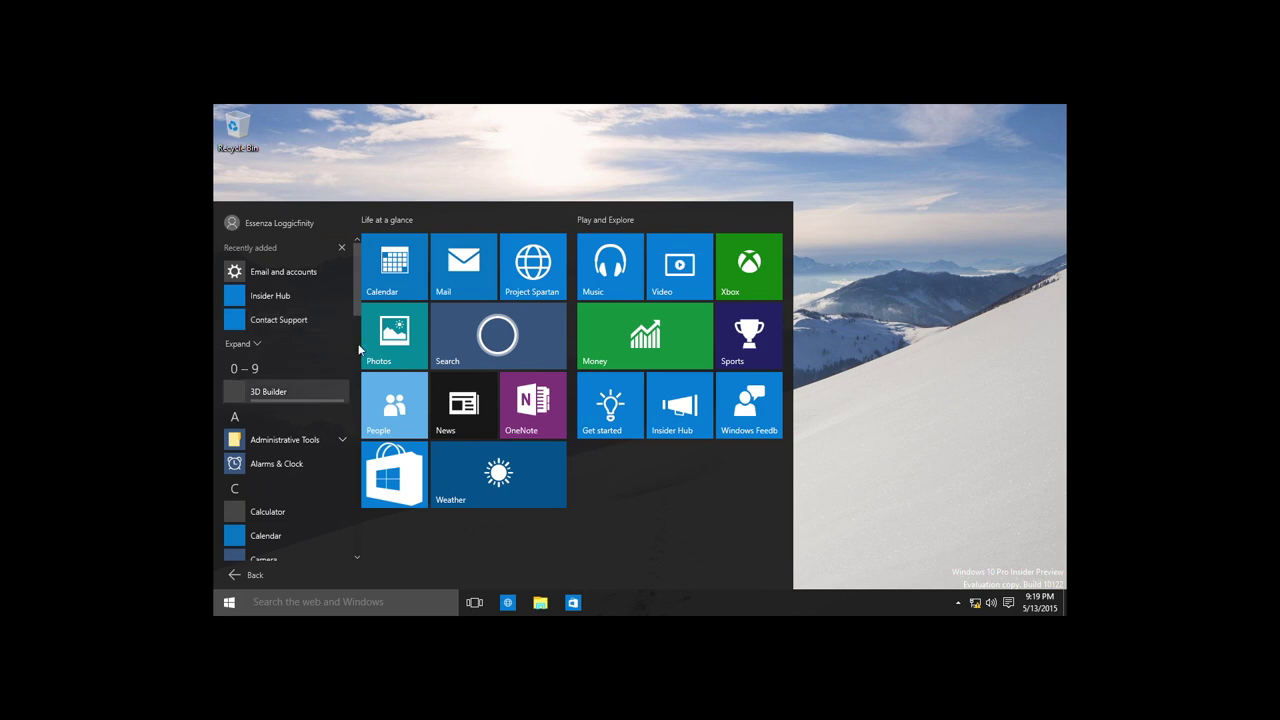
{"action": "scroll", "coordinate": [355, 341], "scroll_direction": "down", "scroll_amount": 1}
{"action": "scroll", "coordinate": [355, 341], "scroll_direction": "down", "scroll_amount": 5}
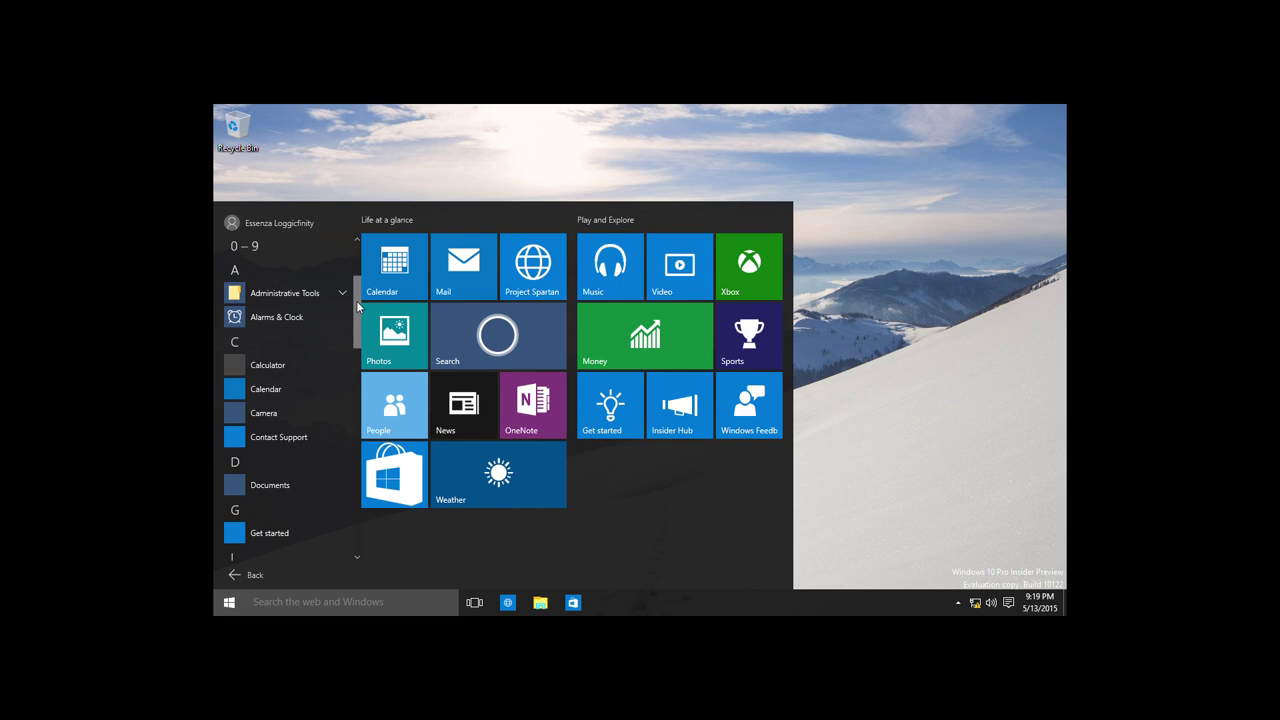
{"action": "scroll", "coordinate": [357, 307], "scroll_direction": "down", "scroll_amount": 3}
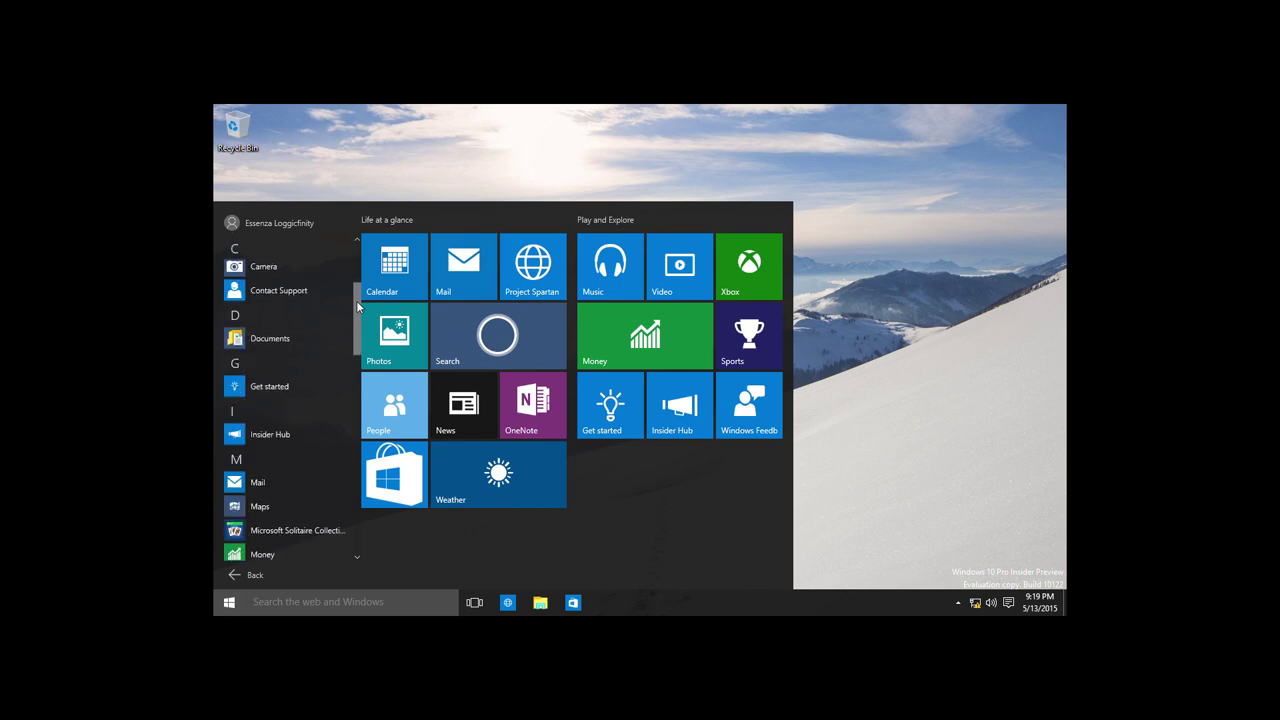
{"action": "scroll", "coordinate": [357, 307], "scroll_direction": "down", "scroll_amount": 3}
{"action": "scroll", "coordinate": [357, 307], "scroll_direction": "down", "scroll_amount": 5}
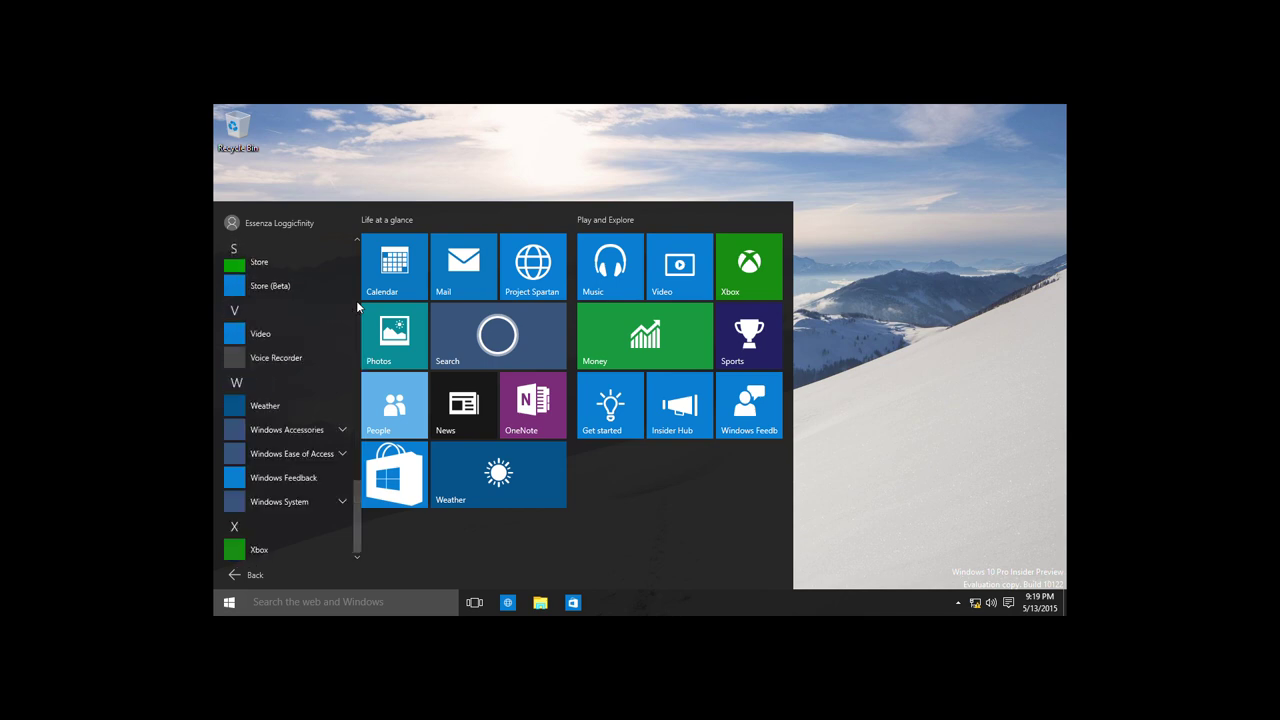
{"action": "scroll", "coordinate": [357, 314], "scroll_direction": "up", "scroll_amount": 3}
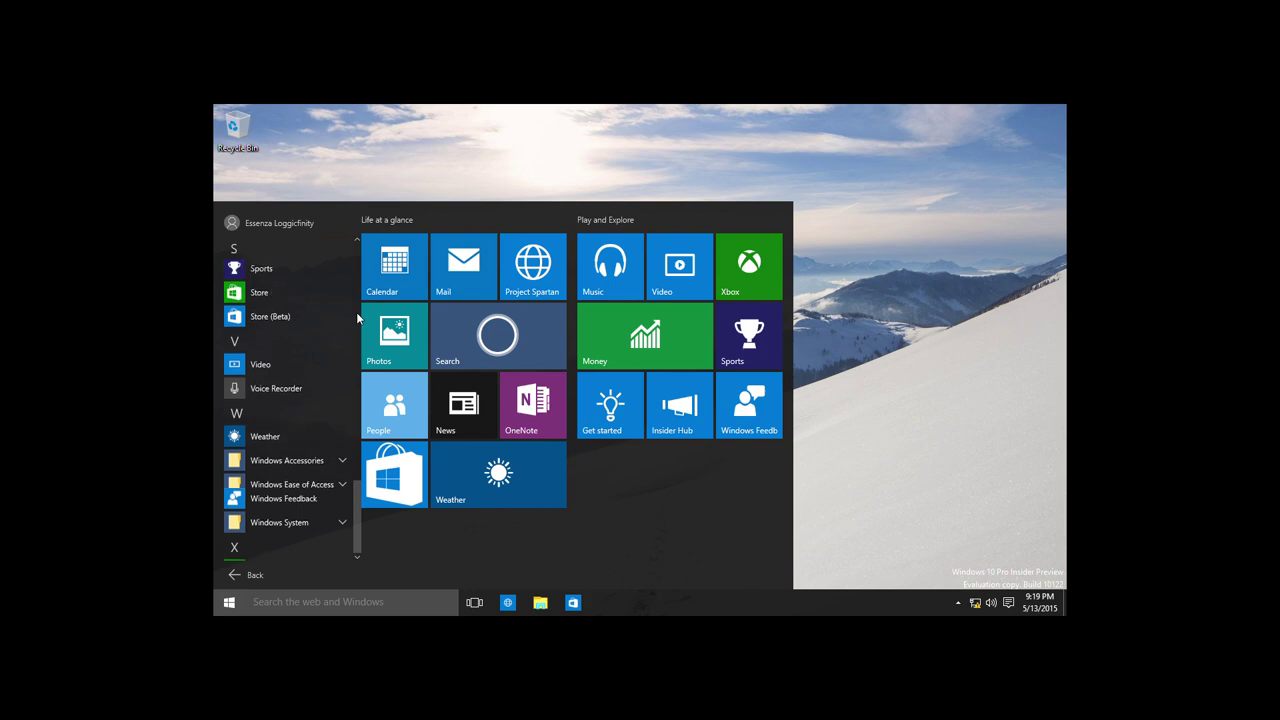
{"action": "scroll", "coordinate": [356, 312], "scroll_direction": "up", "scroll_amount": 3}
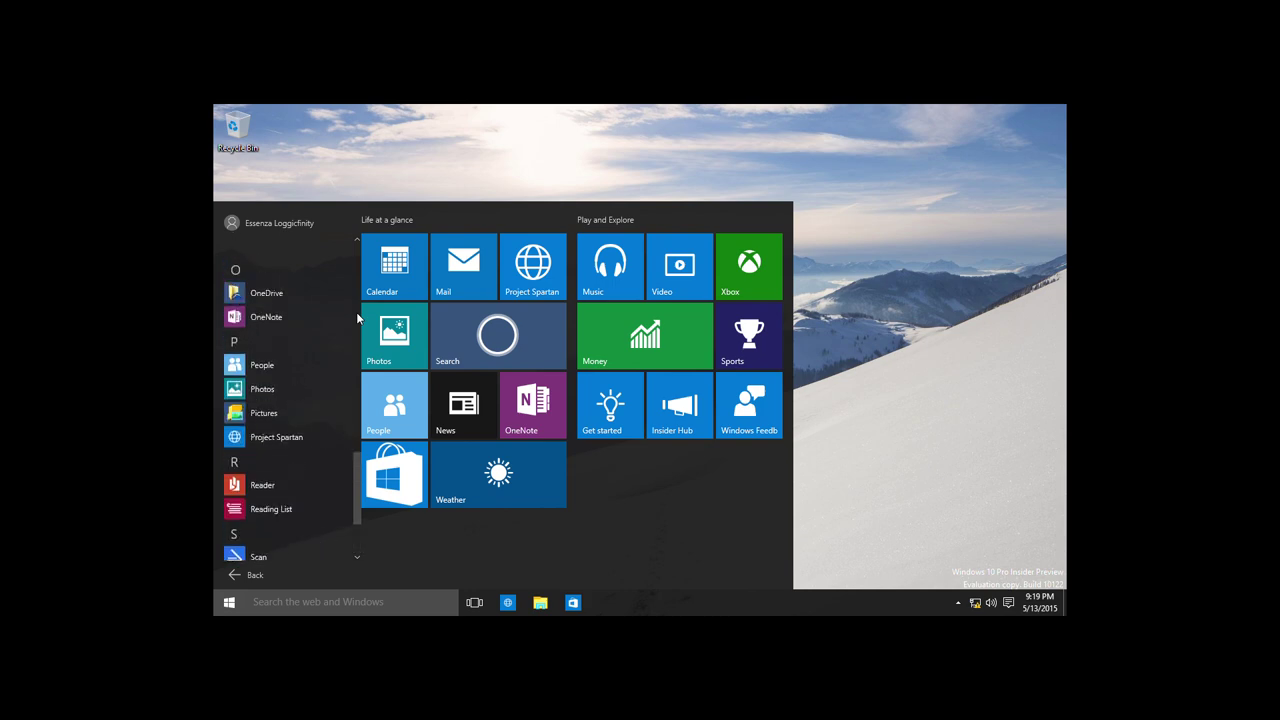
{"action": "scroll", "coordinate": [356, 312], "scroll_direction": "up", "scroll_amount": 5}
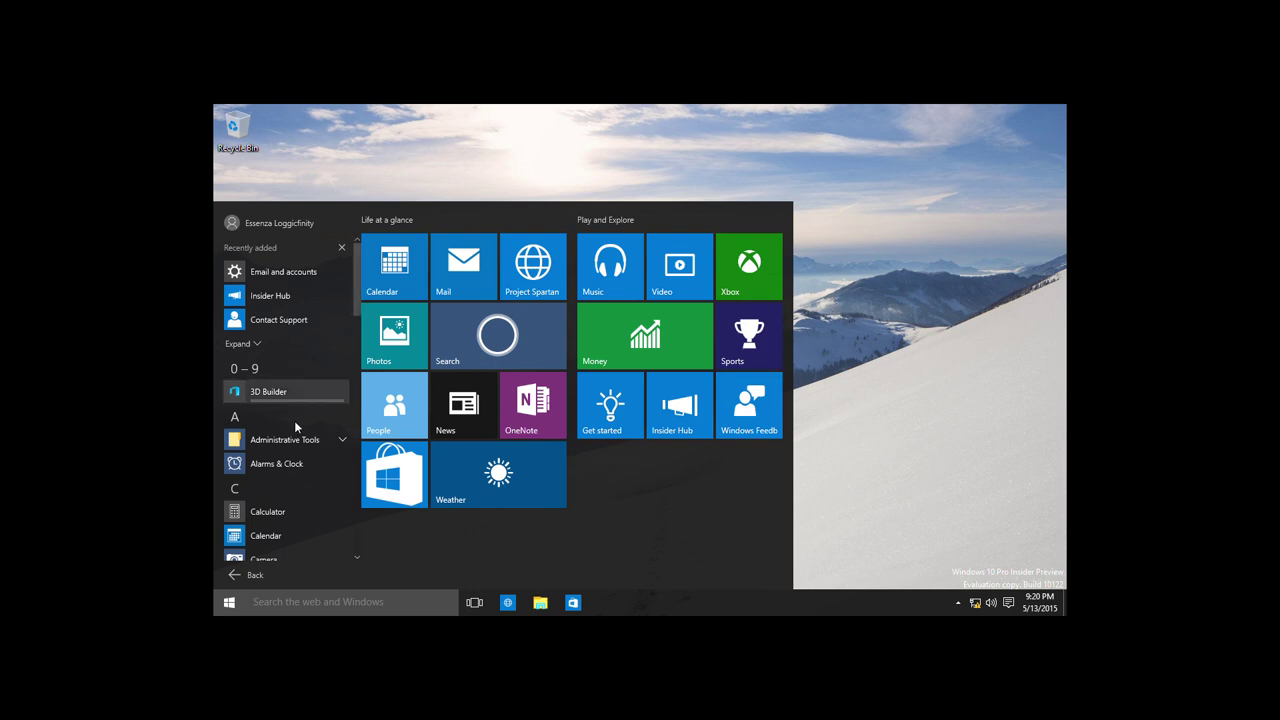
{"action": "scroll", "coordinate": [311, 450], "scroll_direction": "down", "scroll_amount": 2}
{"action": "scroll", "coordinate": [311, 450], "scroll_direction": "down", "scroll_amount": 1}
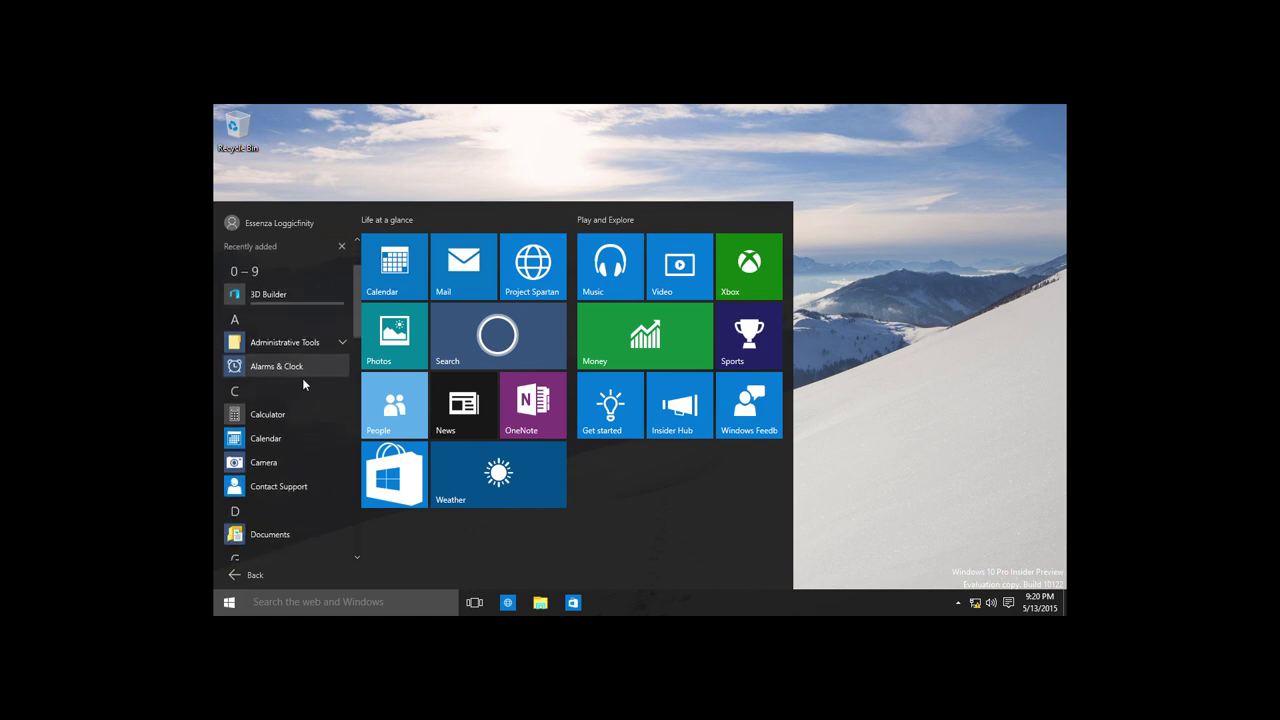
{"action": "left_click", "coordinate": [960, 548]}
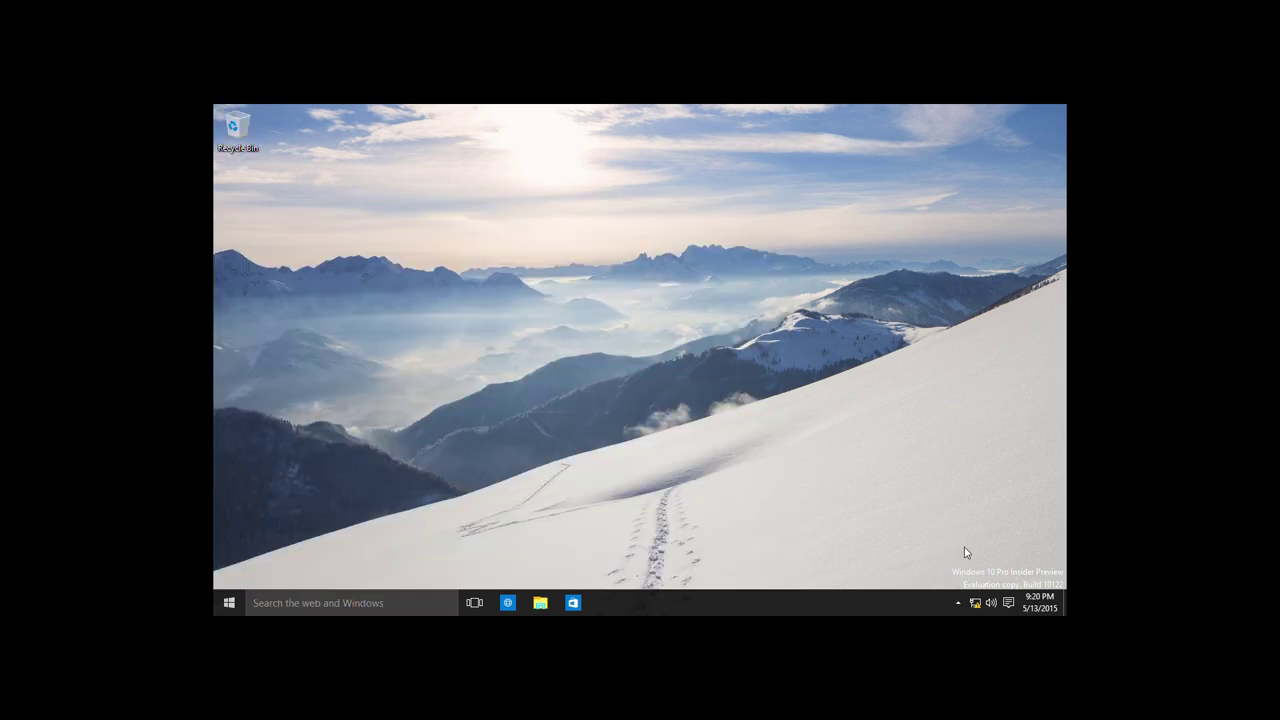
Step: View the system clock and calendar, and close them again
{"action": "left_click", "coordinate": [1035, 603]}
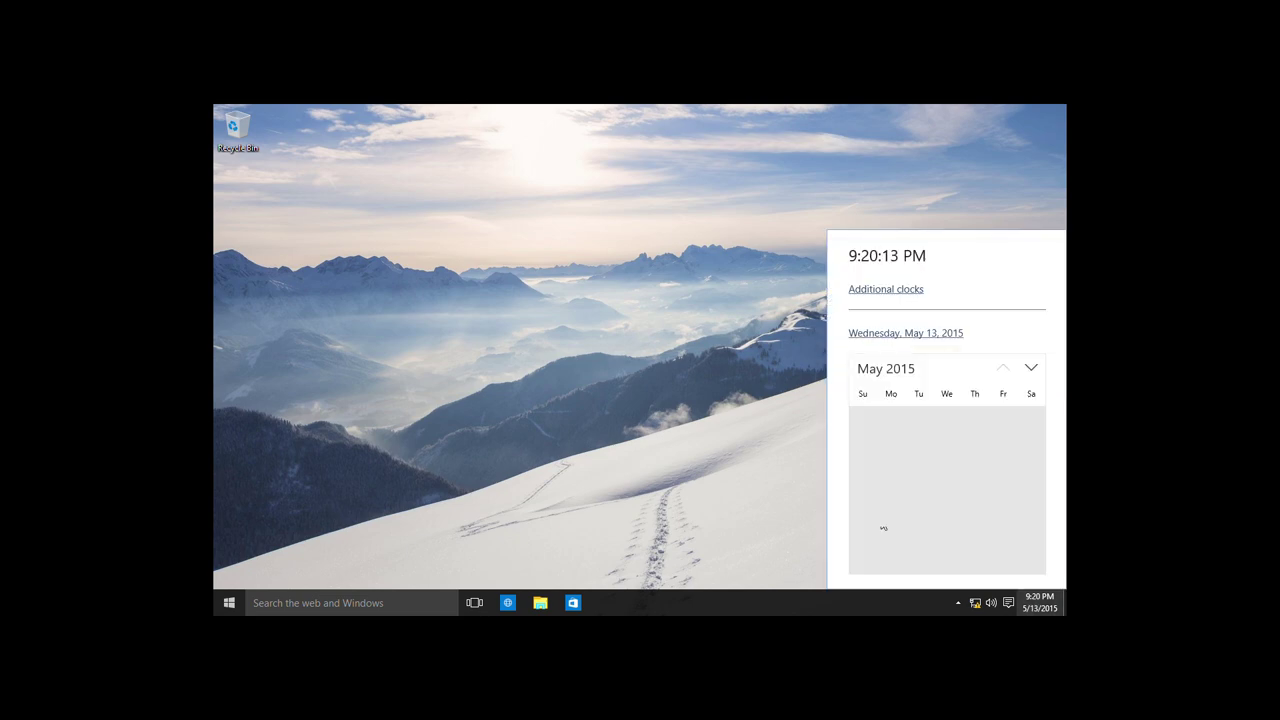
{"action": "left_click", "coordinate": [618, 566]}
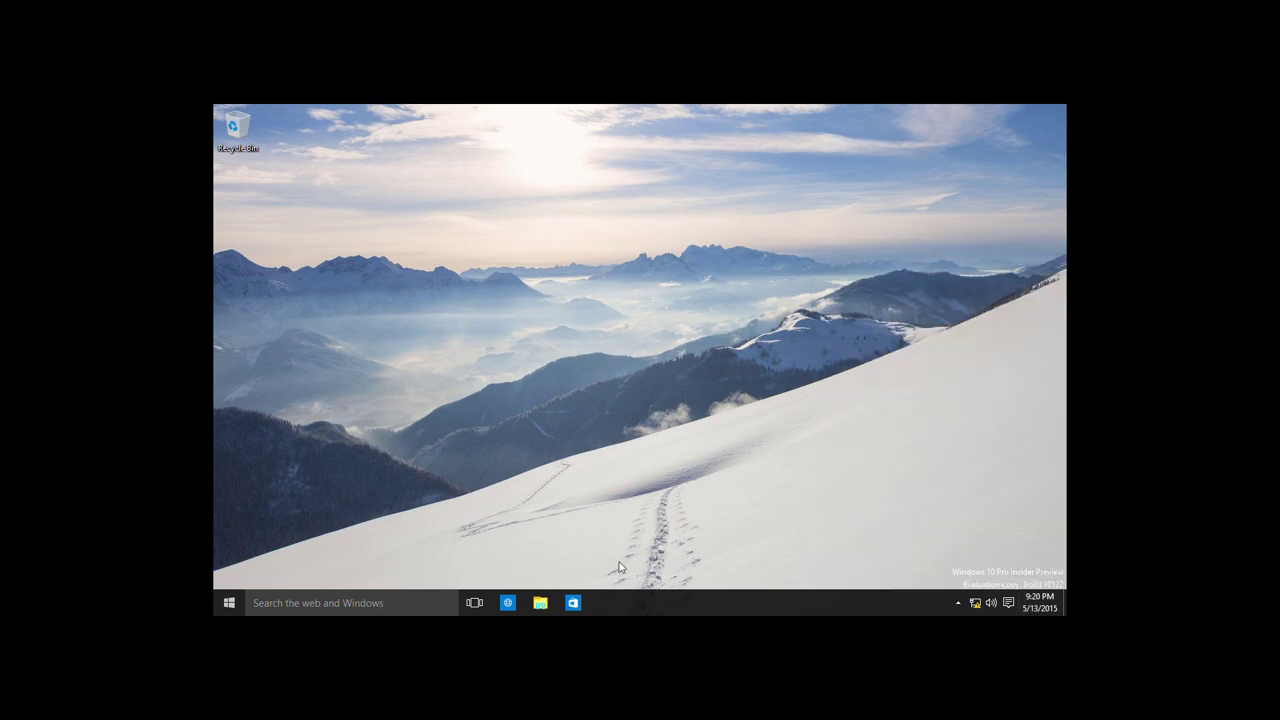
Step: Open the Media folder inside the Windows folder on Local Disk (C:) in File Explorer
{"action": "left_click", "coordinate": [547, 605]}
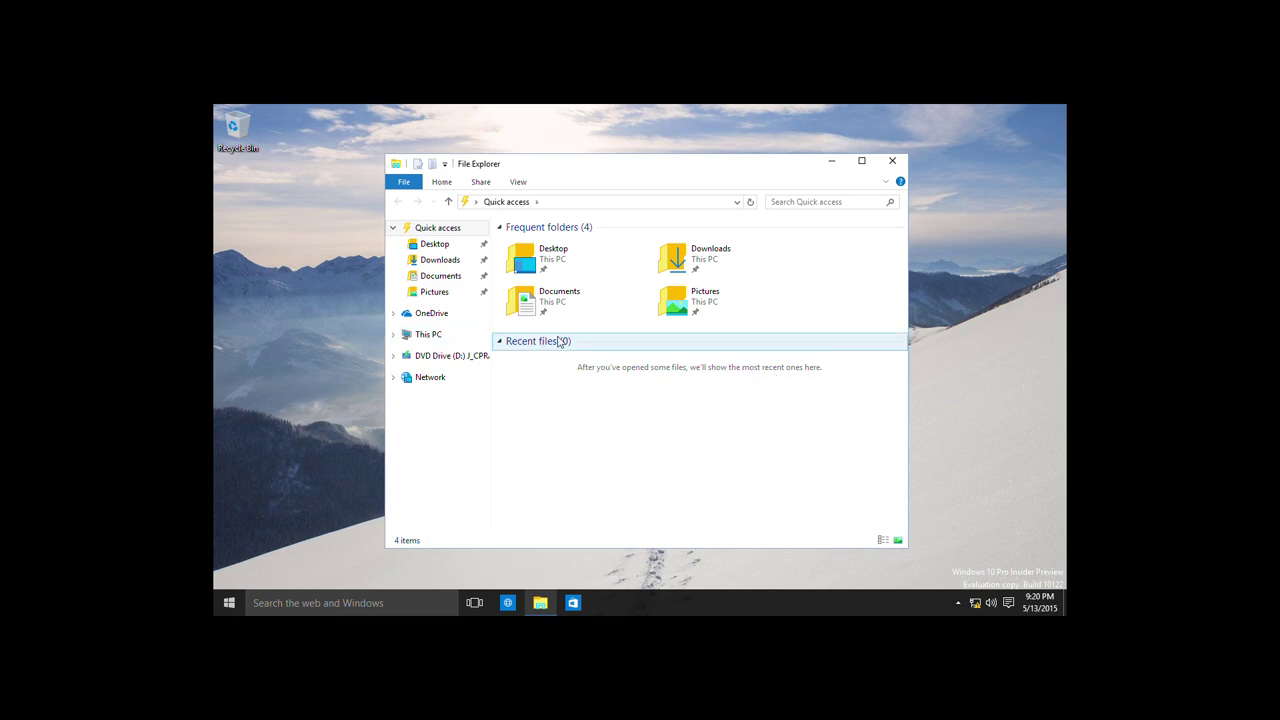
{"action": "left_click", "coordinate": [463, 341]}
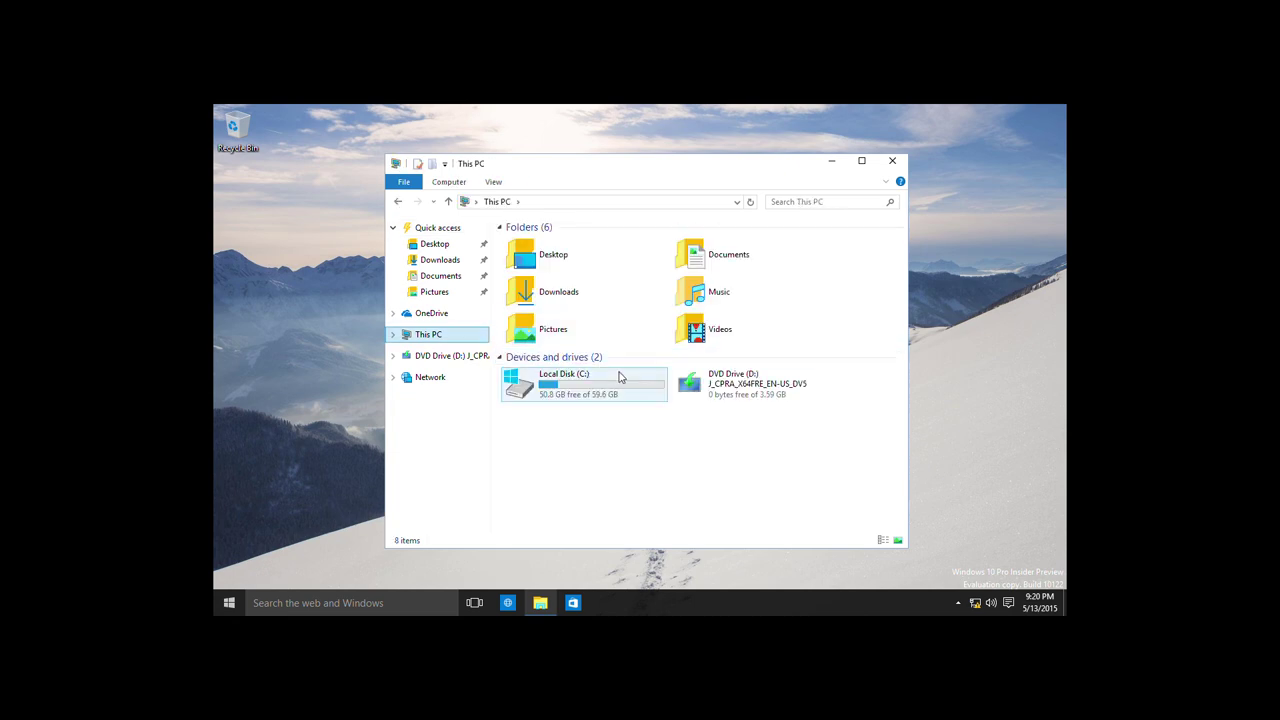
{"action": "left_click", "coordinate": [620, 377]}
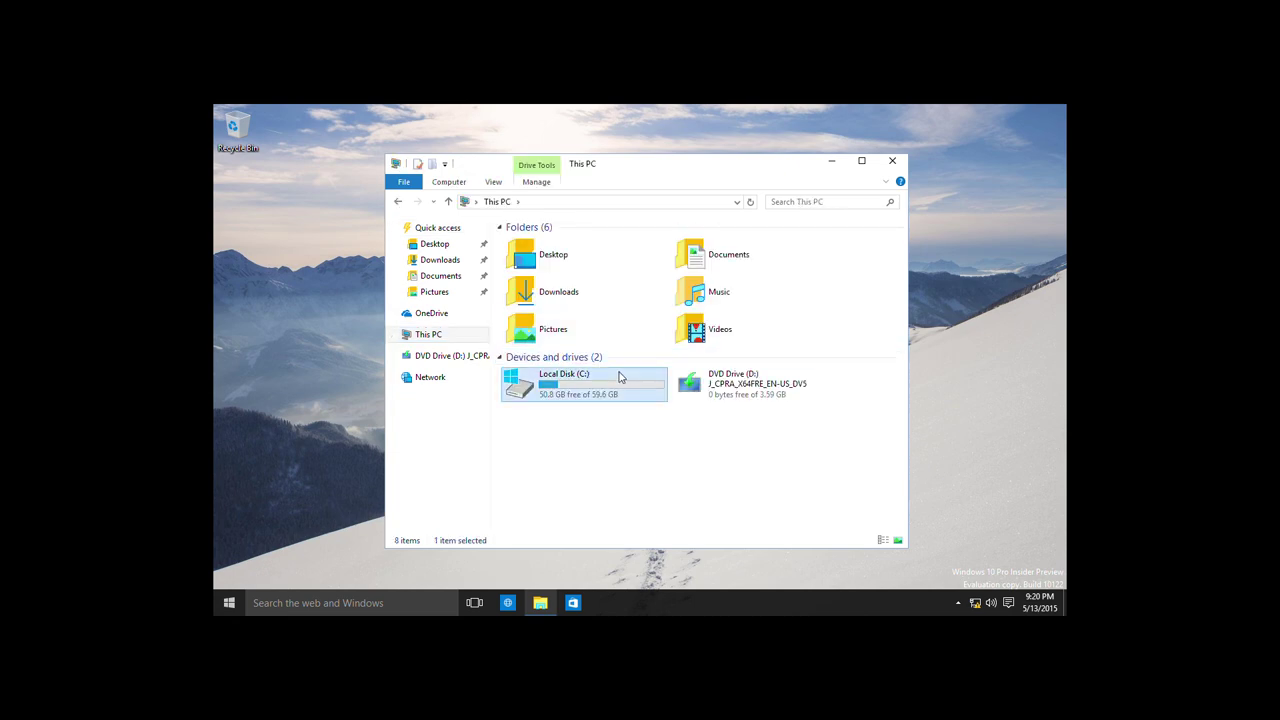
{"action": "double_click", "coordinate": [620, 377]}
{"action": "left_click", "coordinate": [548, 328]}
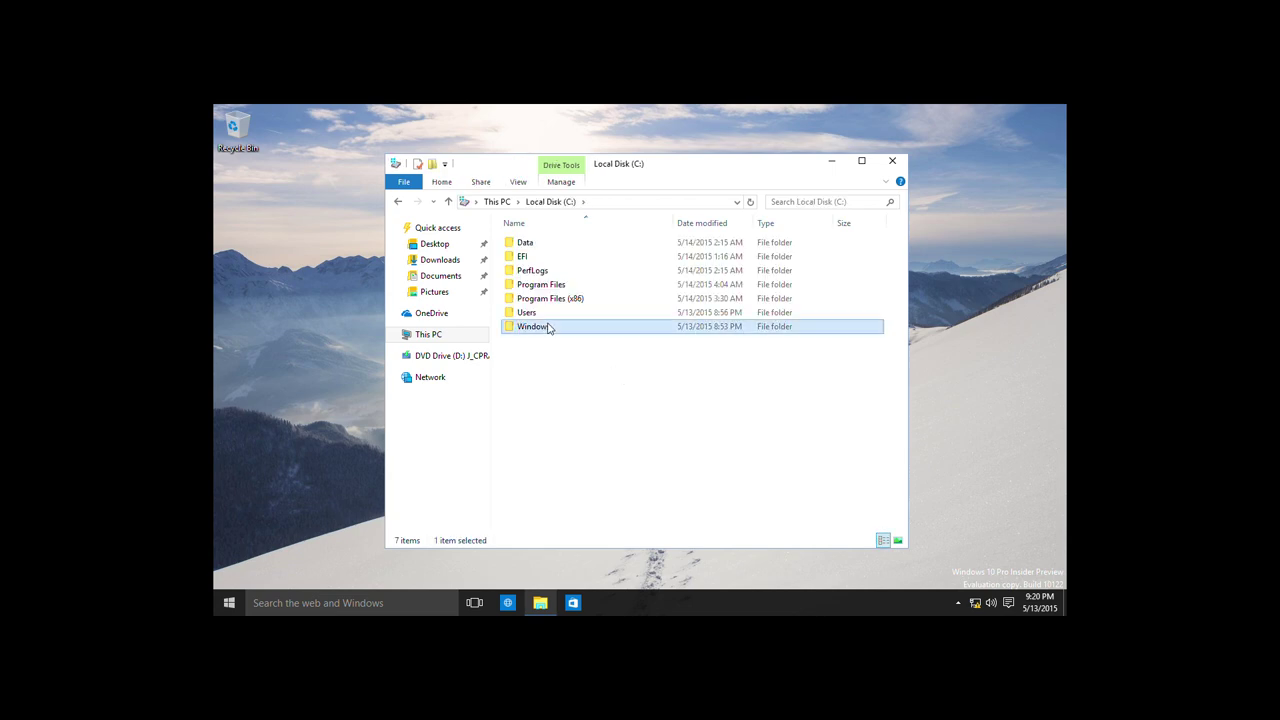
{"action": "double_click", "coordinate": [548, 328]}
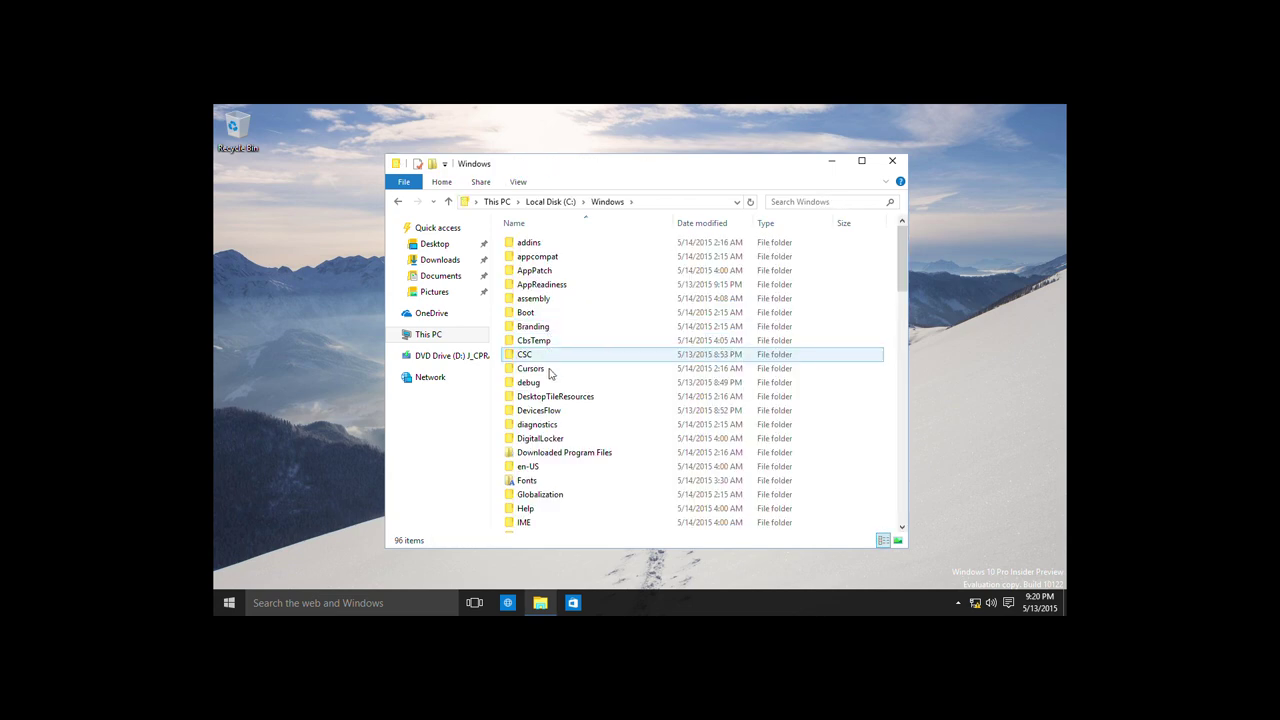
{"action": "scroll", "coordinate": [550, 466], "scroll_direction": "down", "scroll_amount": 5}
{"action": "double_click", "coordinate": [530, 427]}
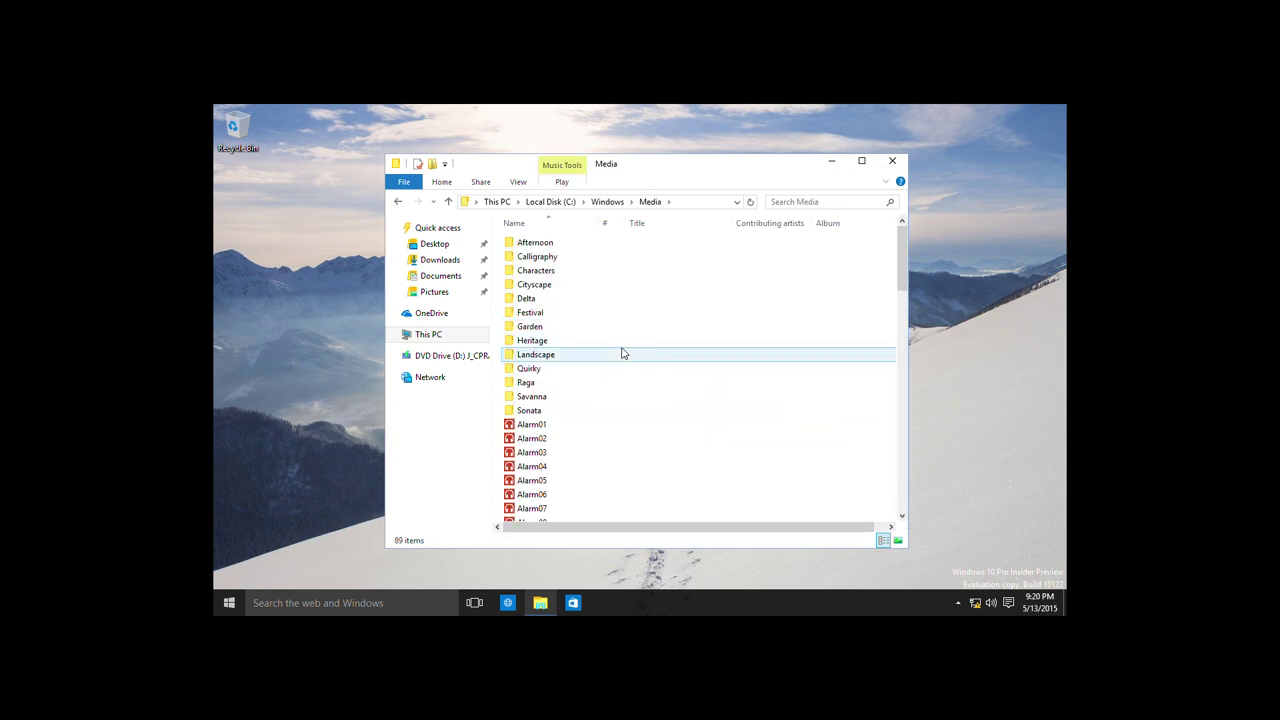
Step: Look through the sound files in the Media folder and open Alarm01 for playback
{"action": "scroll", "coordinate": [621, 353], "scroll_direction": "down", "scroll_amount": 12}
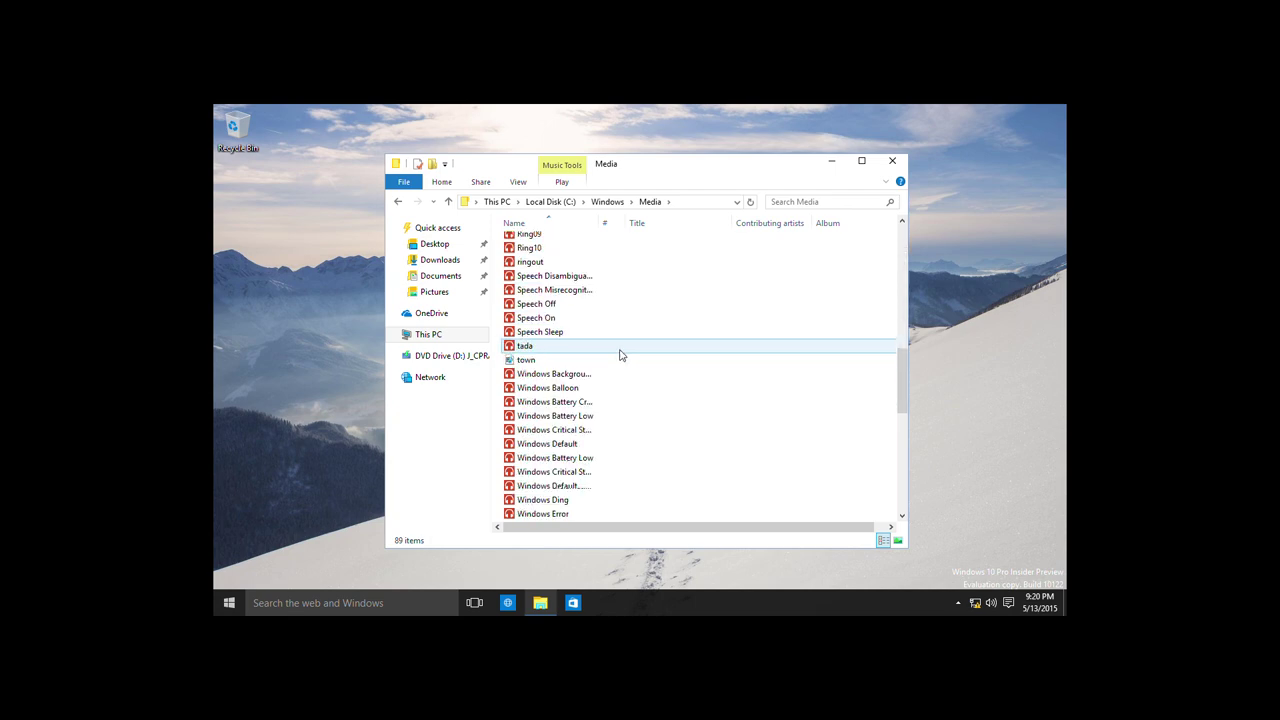
{"action": "scroll", "coordinate": [617, 350], "scroll_direction": "down", "scroll_amount": 8}
{"action": "scroll", "coordinate": [609, 379], "scroll_direction": "up", "scroll_amount": 5}
{"action": "scroll", "coordinate": [609, 379], "scroll_direction": "up", "scroll_amount": 15}
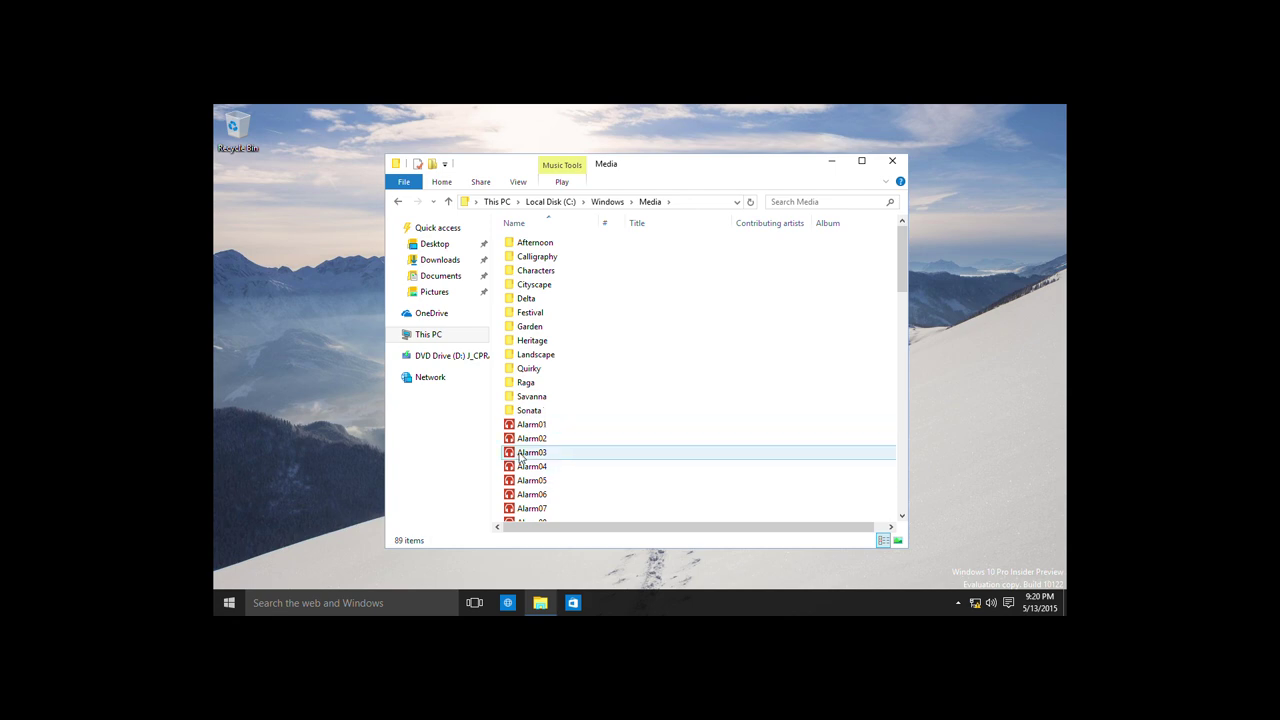
{"action": "left_click_drag", "start_coordinate": [490, 426], "coordinate": [528, 469]}
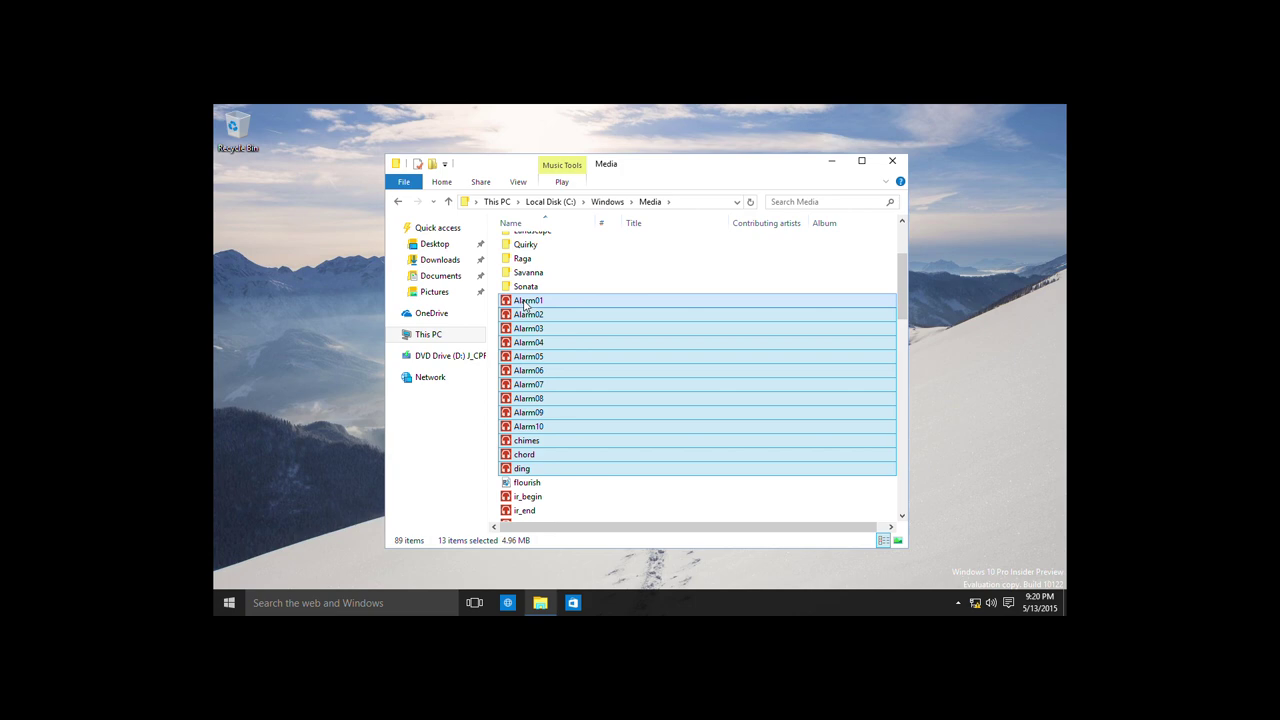
{"action": "left_click", "coordinate": [525, 305]}
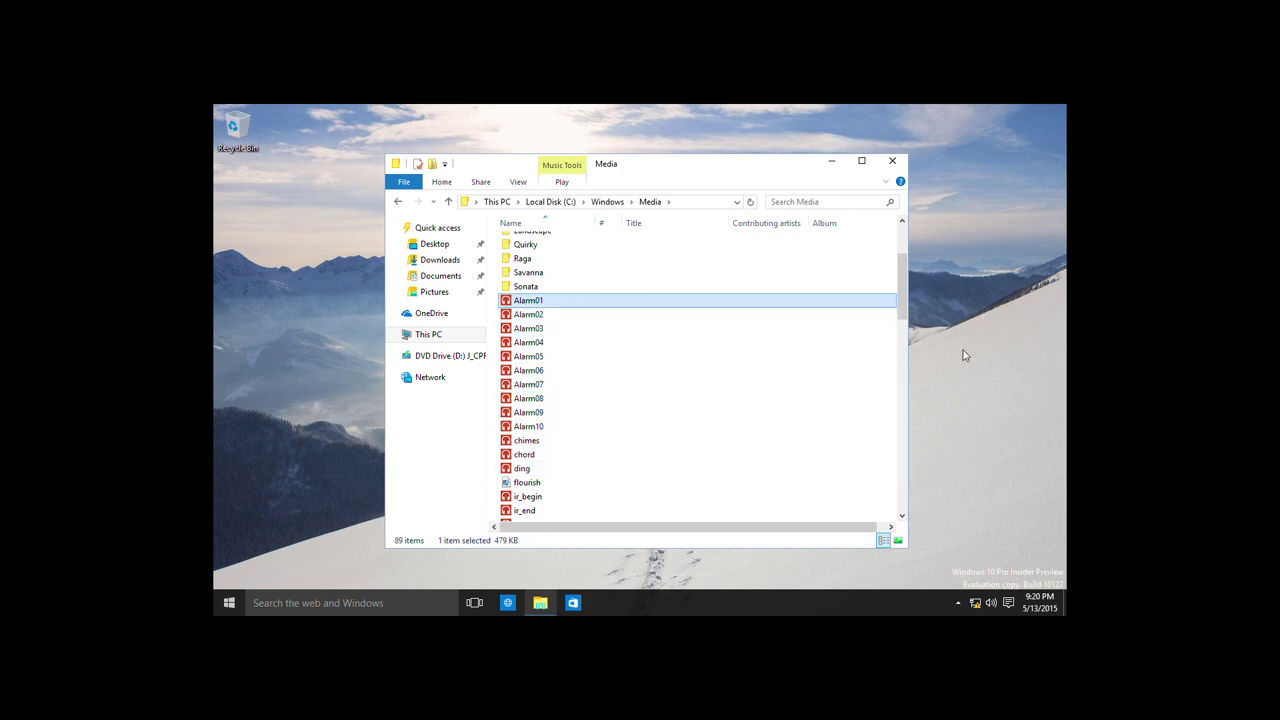
{"action": "key", "text": "Return"}
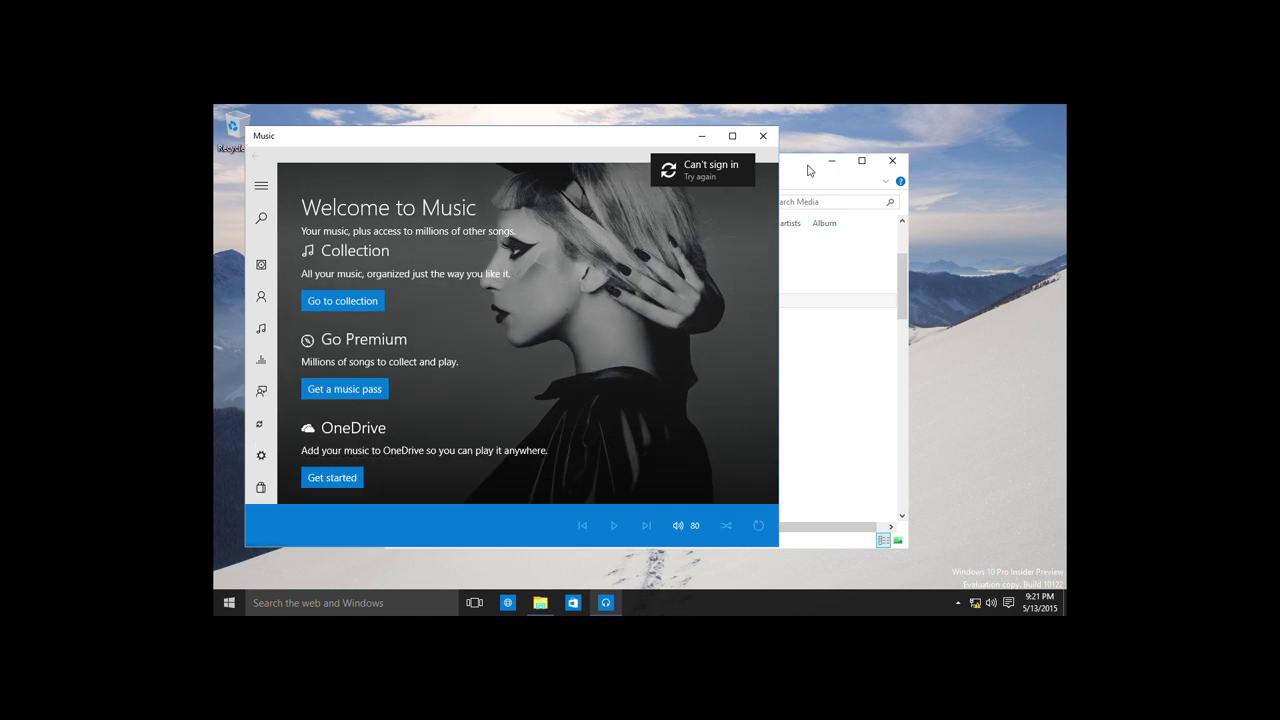
Step: Play the Alarm02, Alarm07 and Alarm08 sounds from the Media folder in the Music app
{"action": "left_click", "coordinate": [808, 171]}
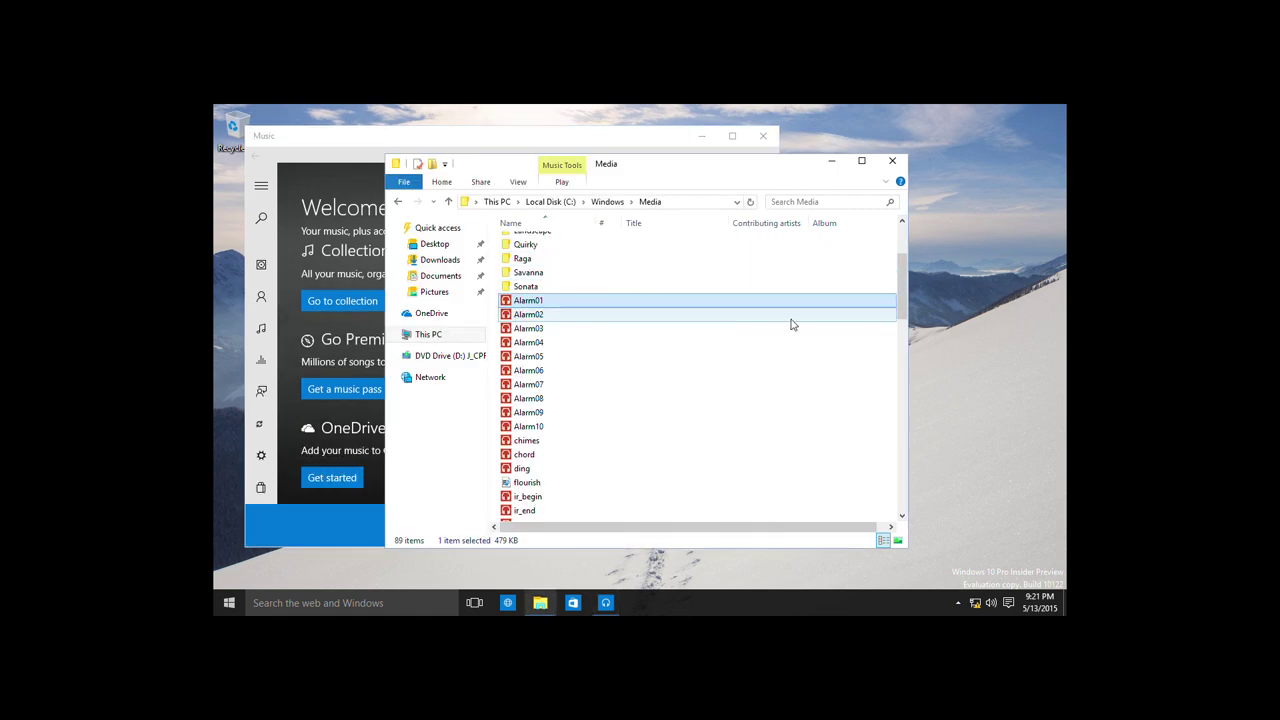
{"action": "double_click", "coordinate": [791, 318]}
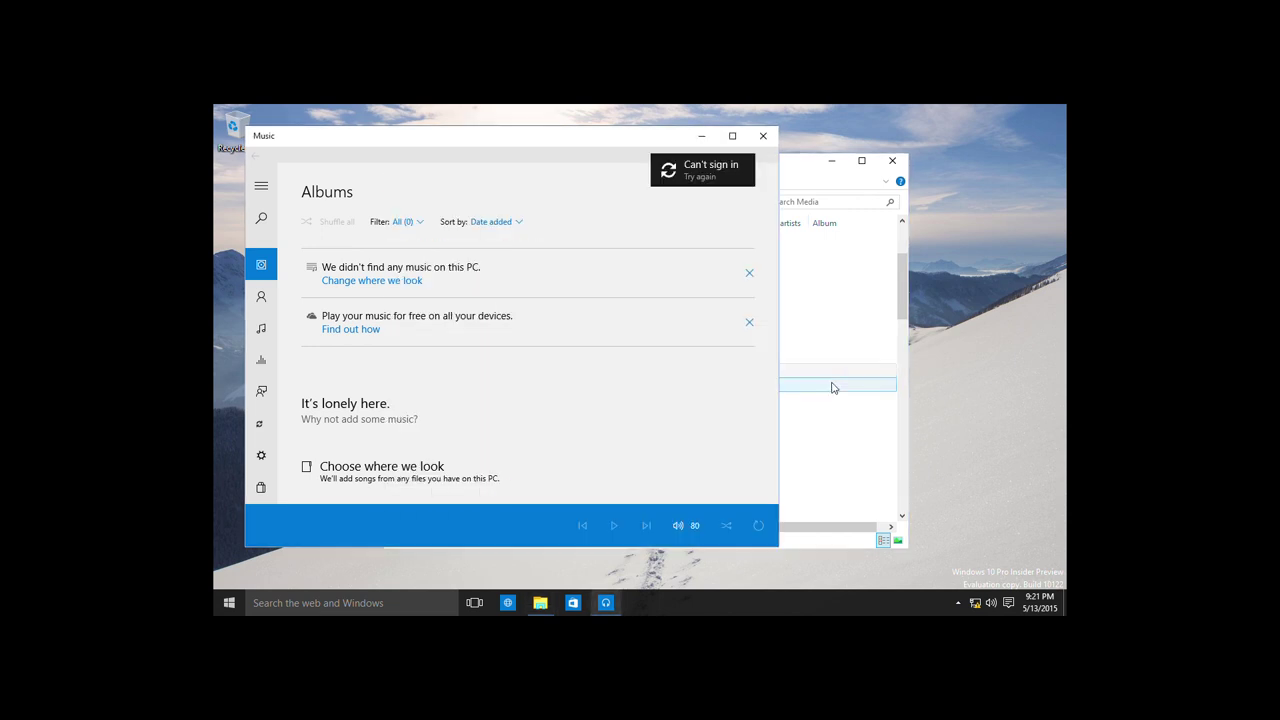
{"action": "double_click", "coordinate": [833, 387]}
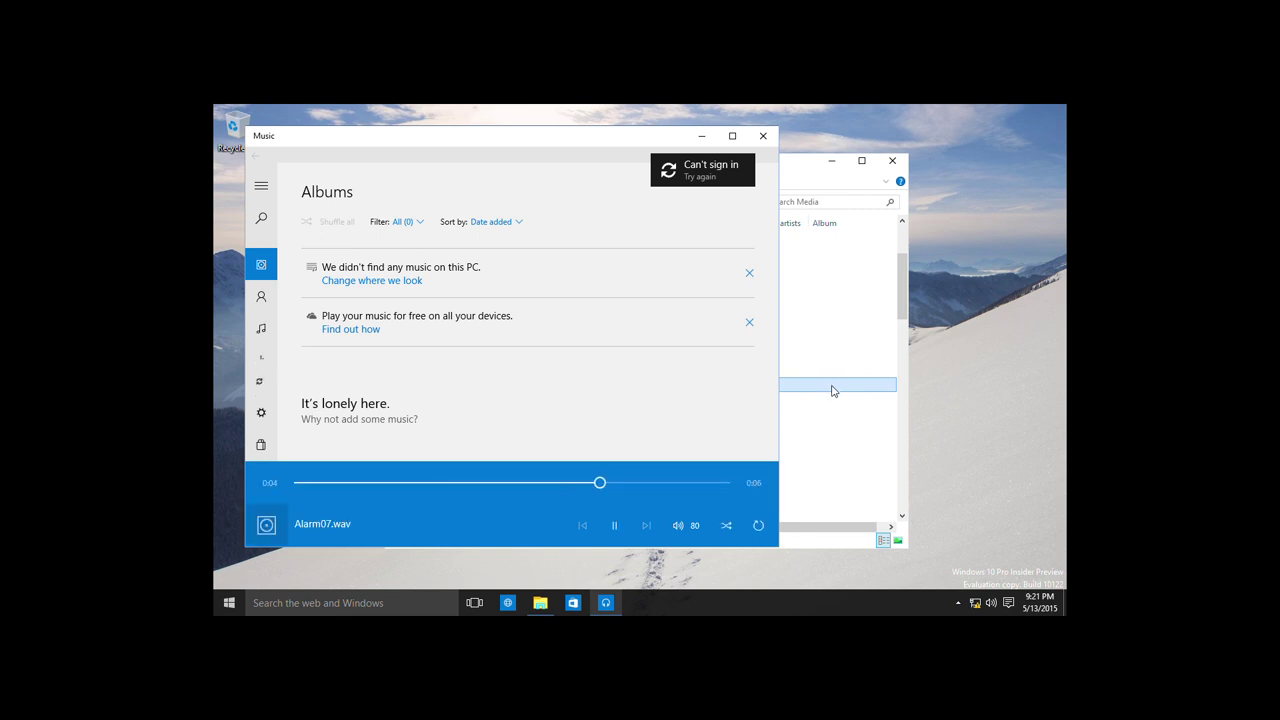
{"action": "left_click", "coordinate": [833, 398]}
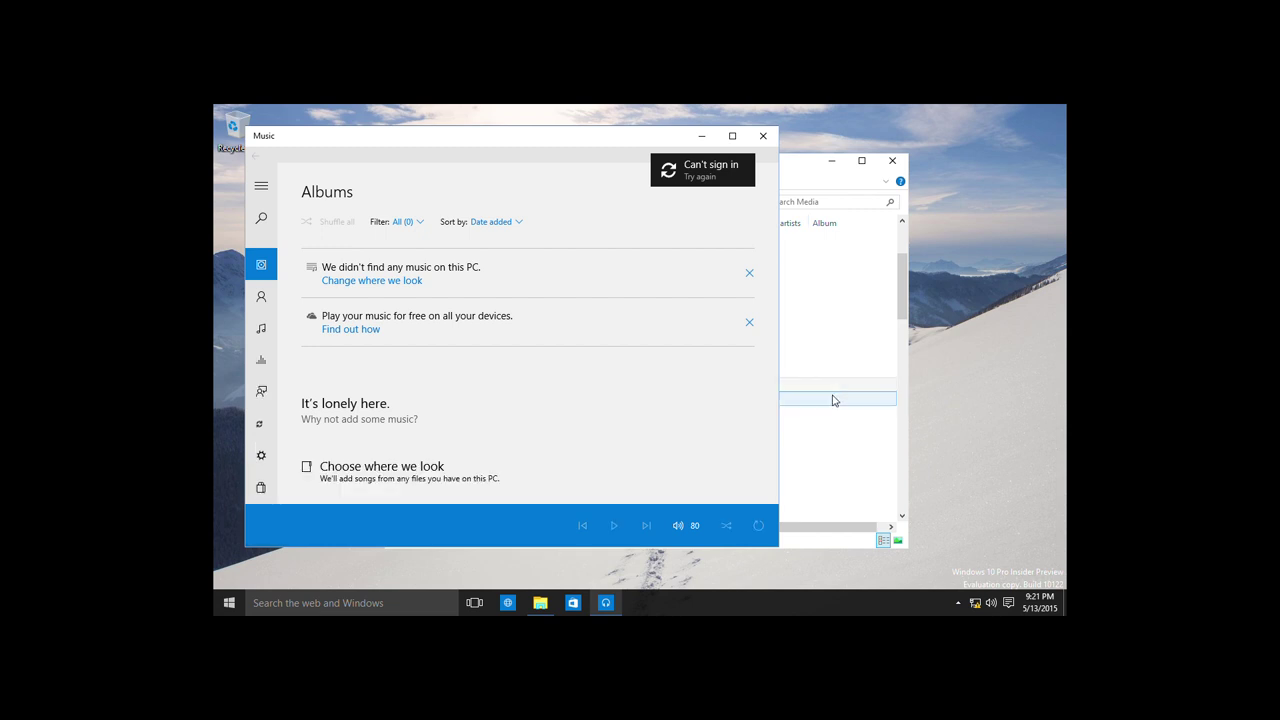
{"action": "double_click", "coordinate": [833, 400]}
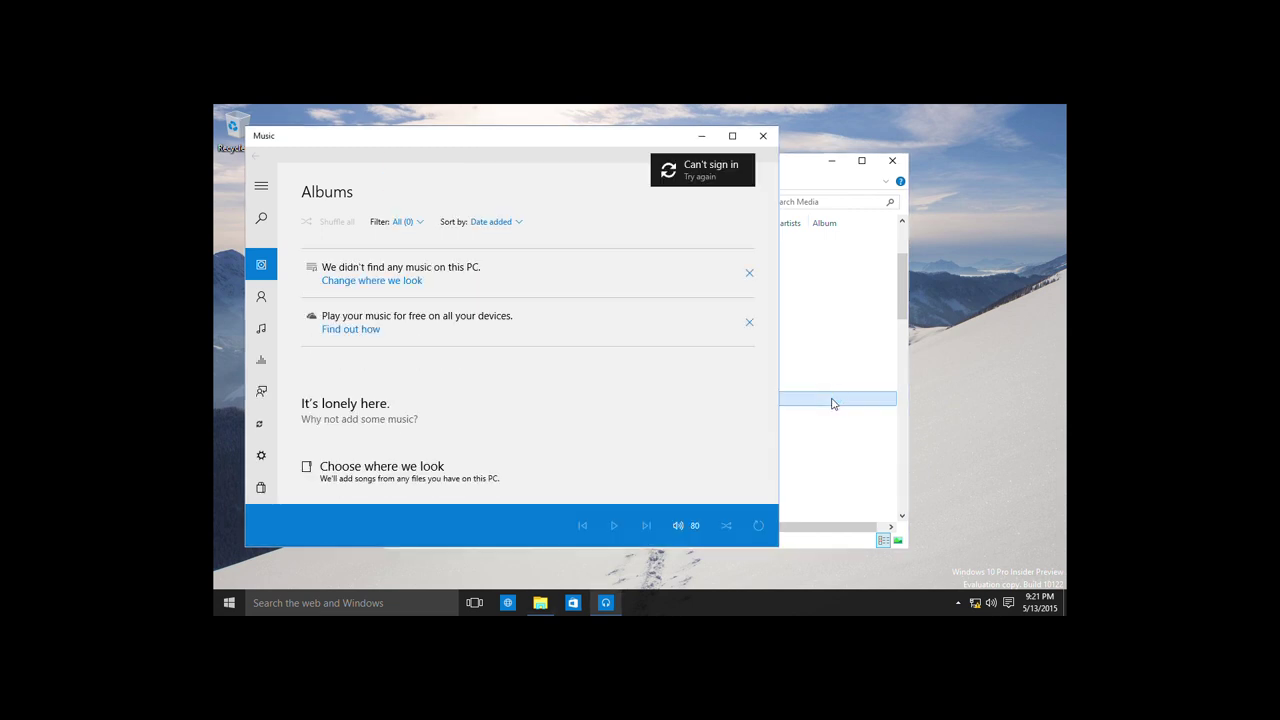
Step: Snap the Media folder window to the right half of the screen and the Music window to the left half
{"action": "left_click", "coordinate": [798, 176]}
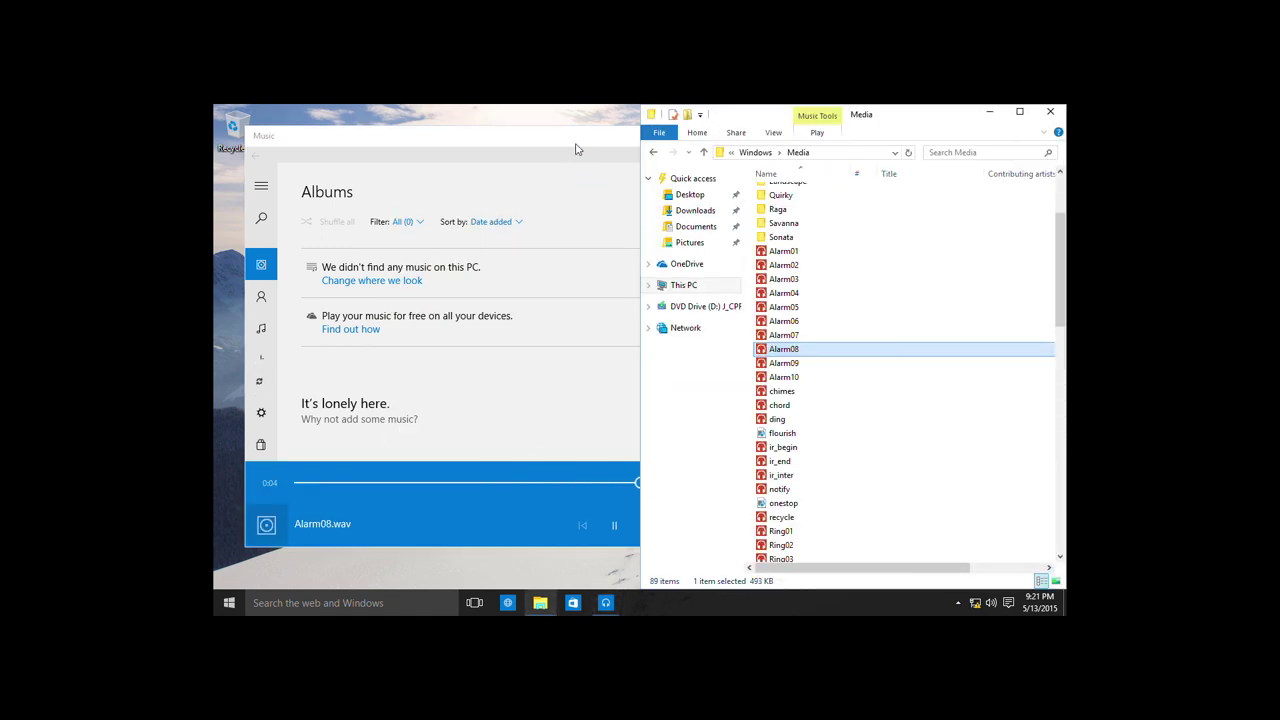
{"action": "left_click", "coordinate": [561, 130]}
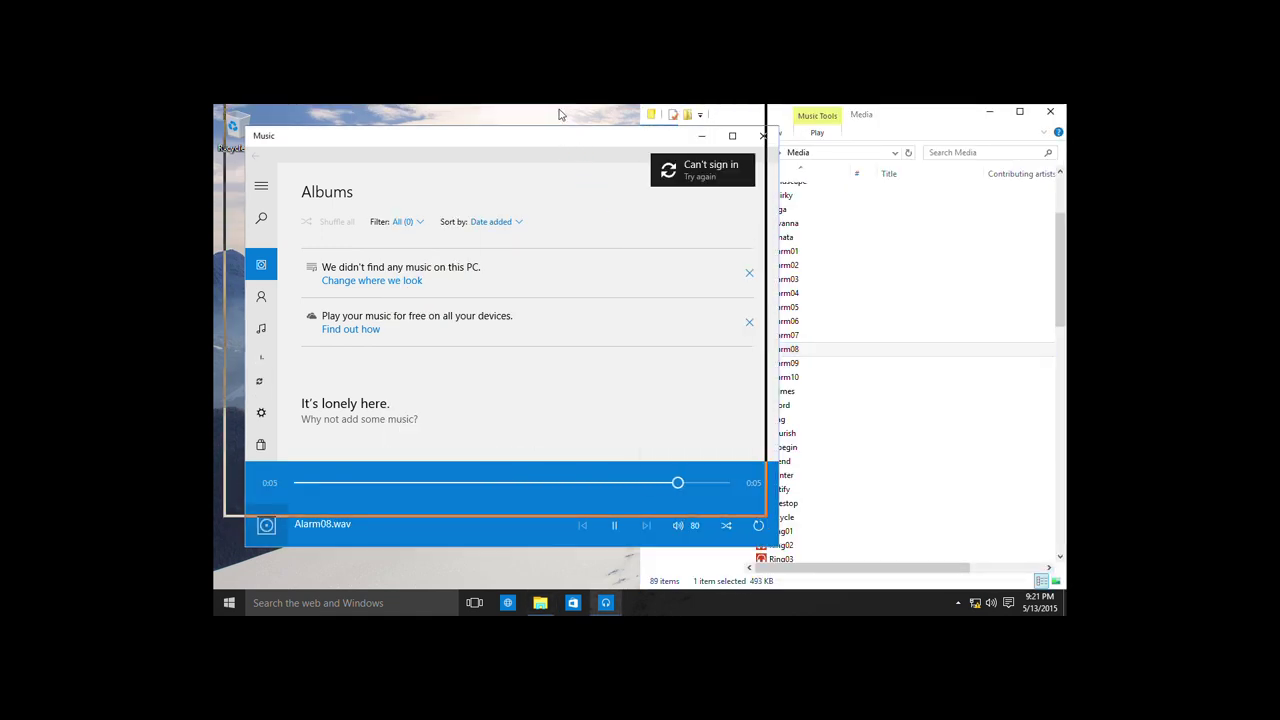
{"action": "key", "text": "super+Left"}
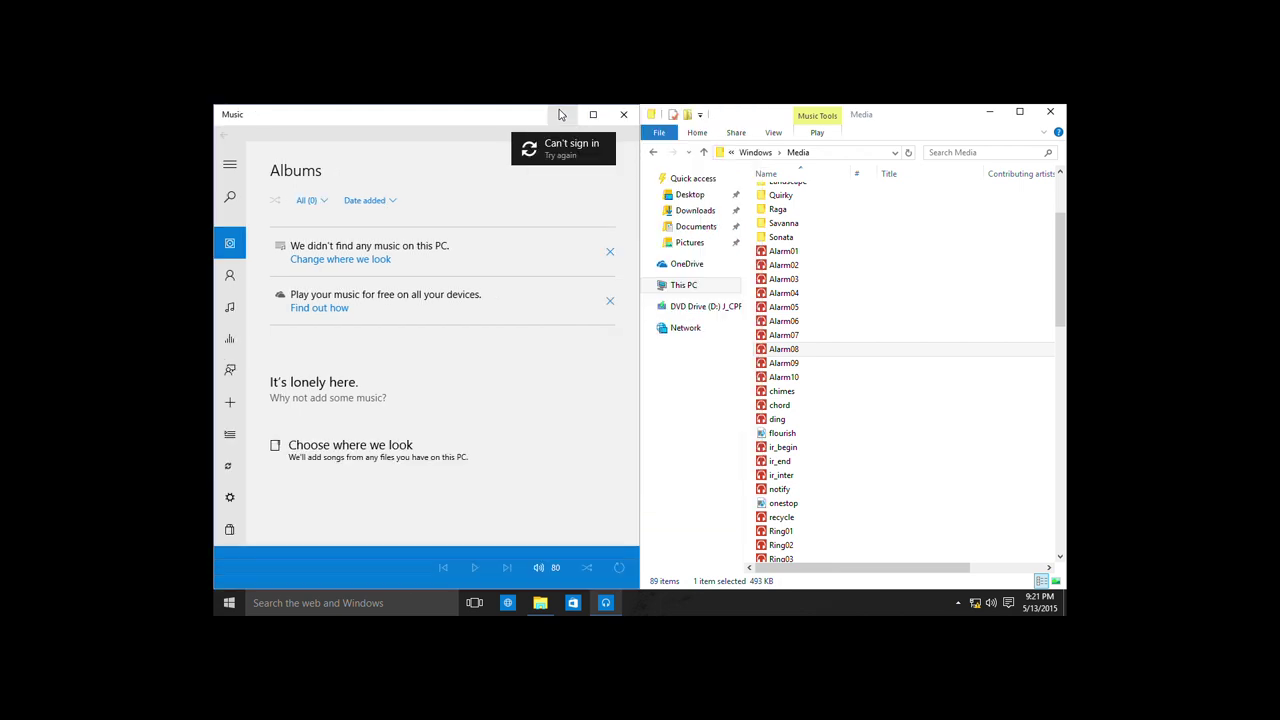
Step: Play the Alarm09 and Alarm10 sounds from the Media folder in the Music app
{"action": "left_click", "coordinate": [871, 329]}
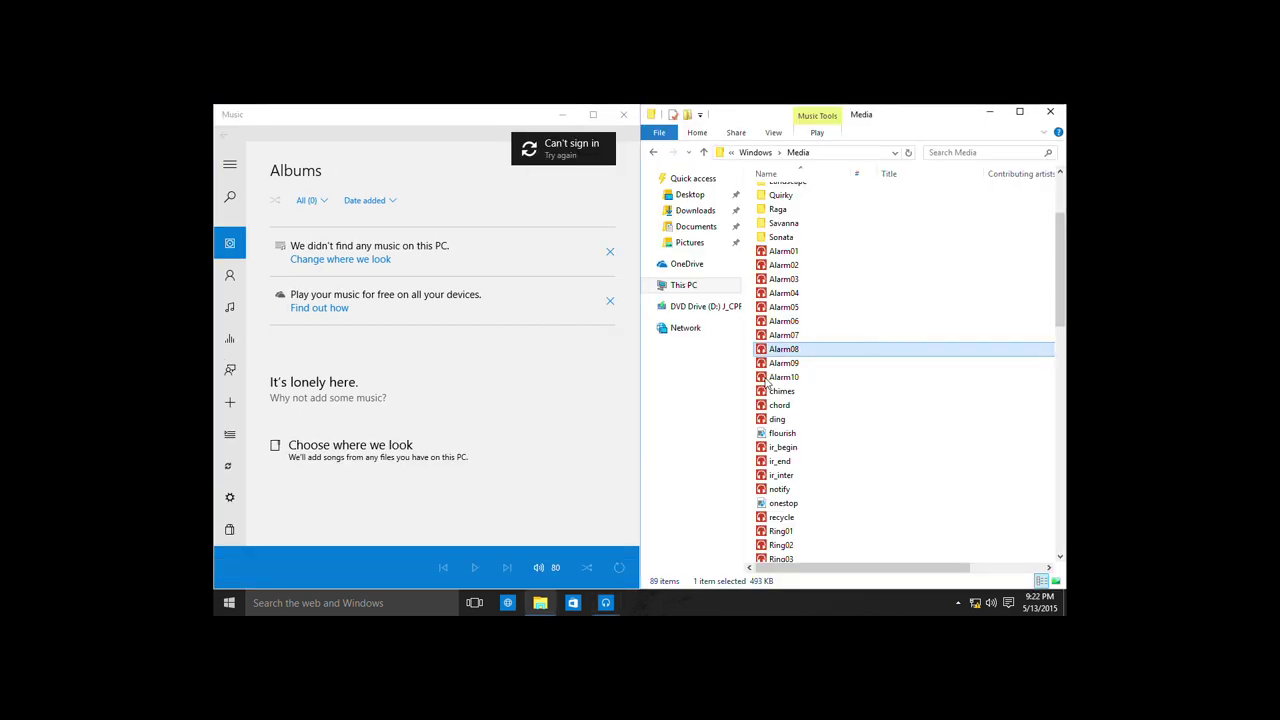
{"action": "double_click", "coordinate": [800, 364]}
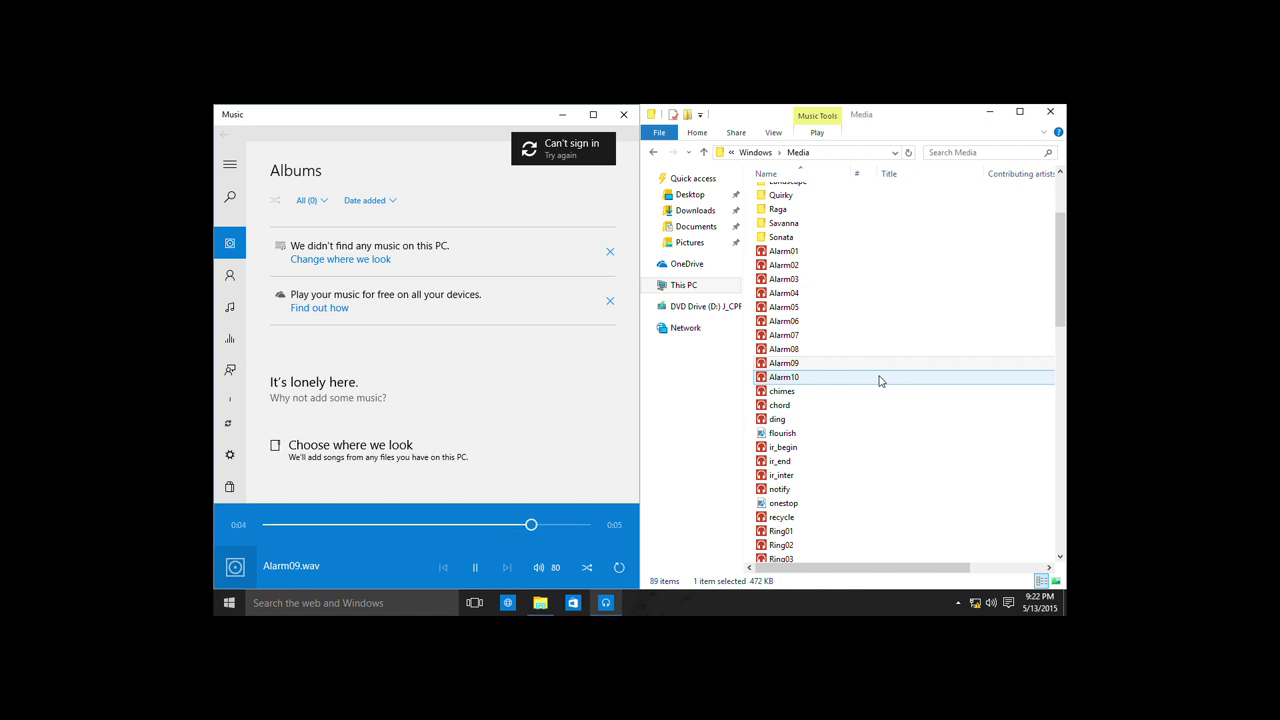
{"action": "double_click", "coordinate": [880, 381]}
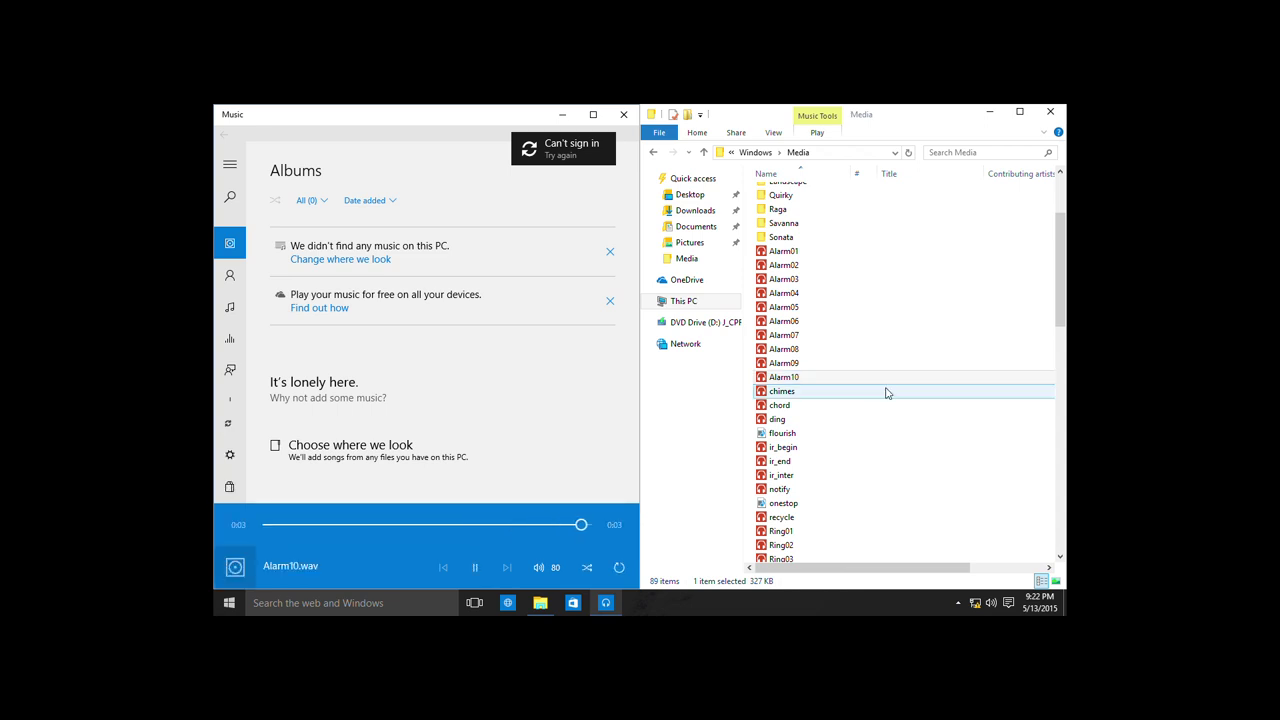
Step: Play the chimes, chord, ding, ir_begin, ir_end and ir_inter sounds from the Media folder in the Music app
{"action": "double_click", "coordinate": [885, 393]}
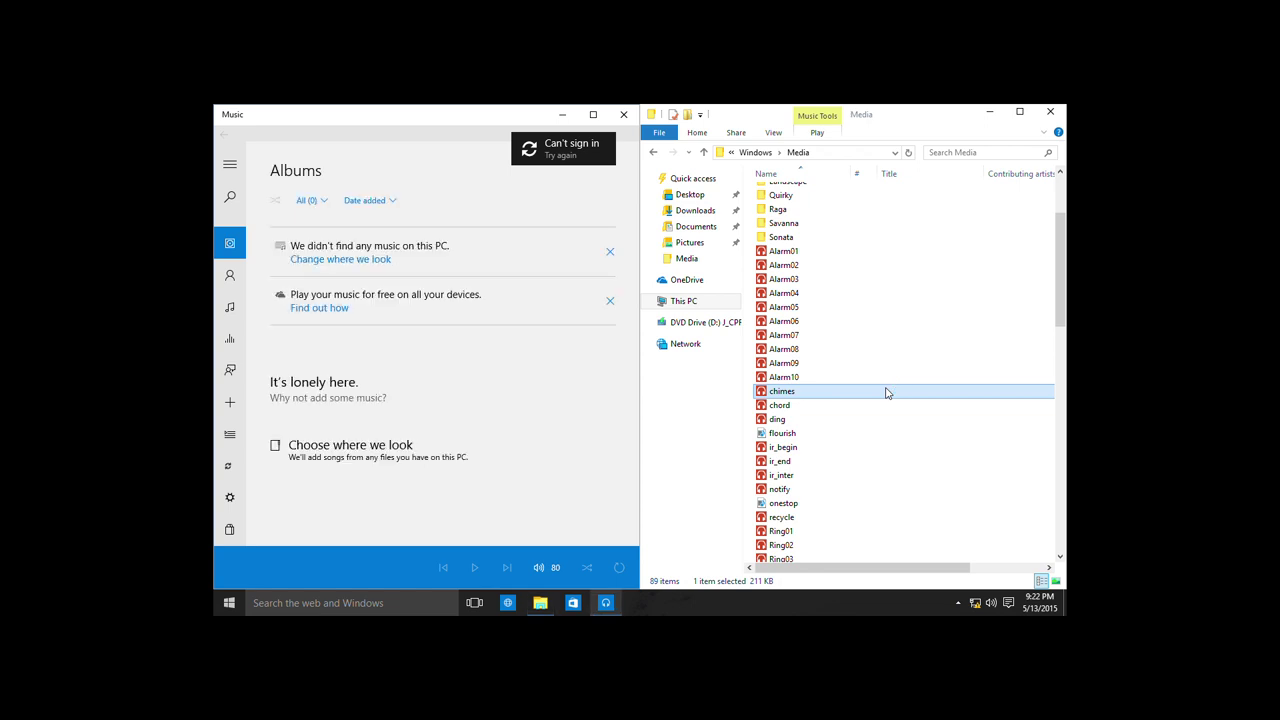
{"action": "double_click", "coordinate": [877, 418]}
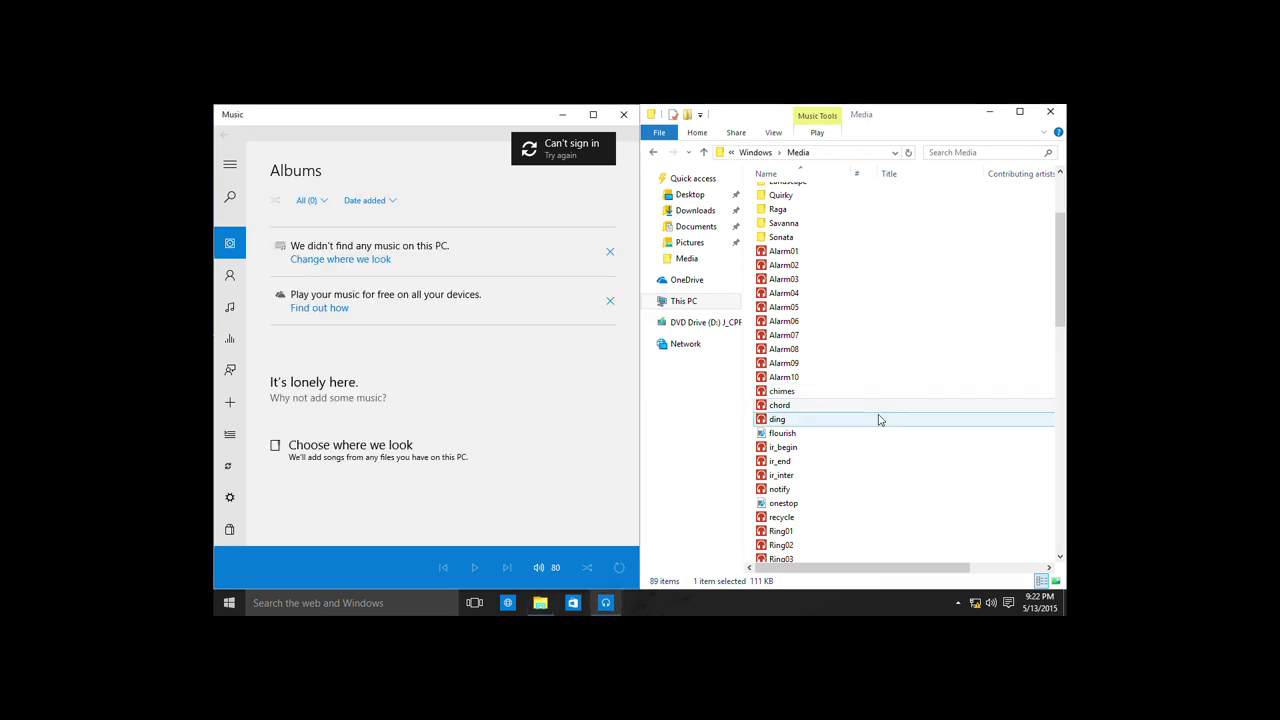
{"action": "double_click", "coordinate": [845, 447]}
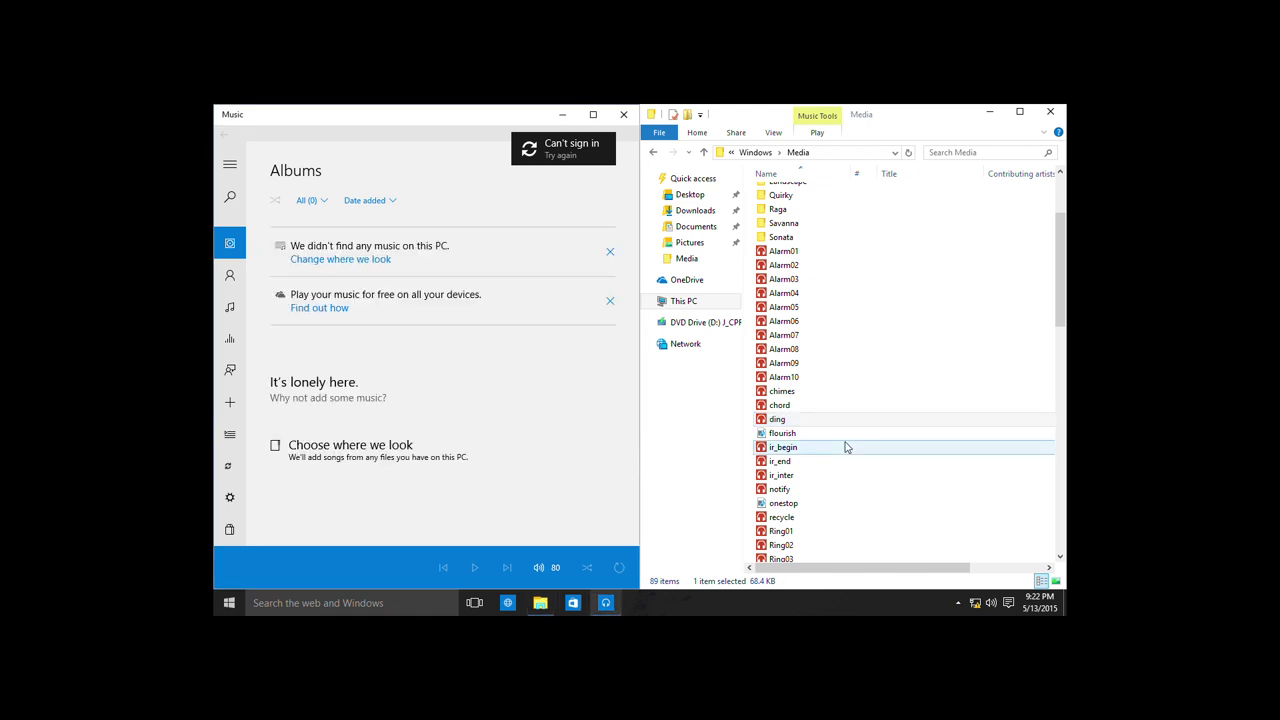
{"action": "double_click", "coordinate": [841, 462]}
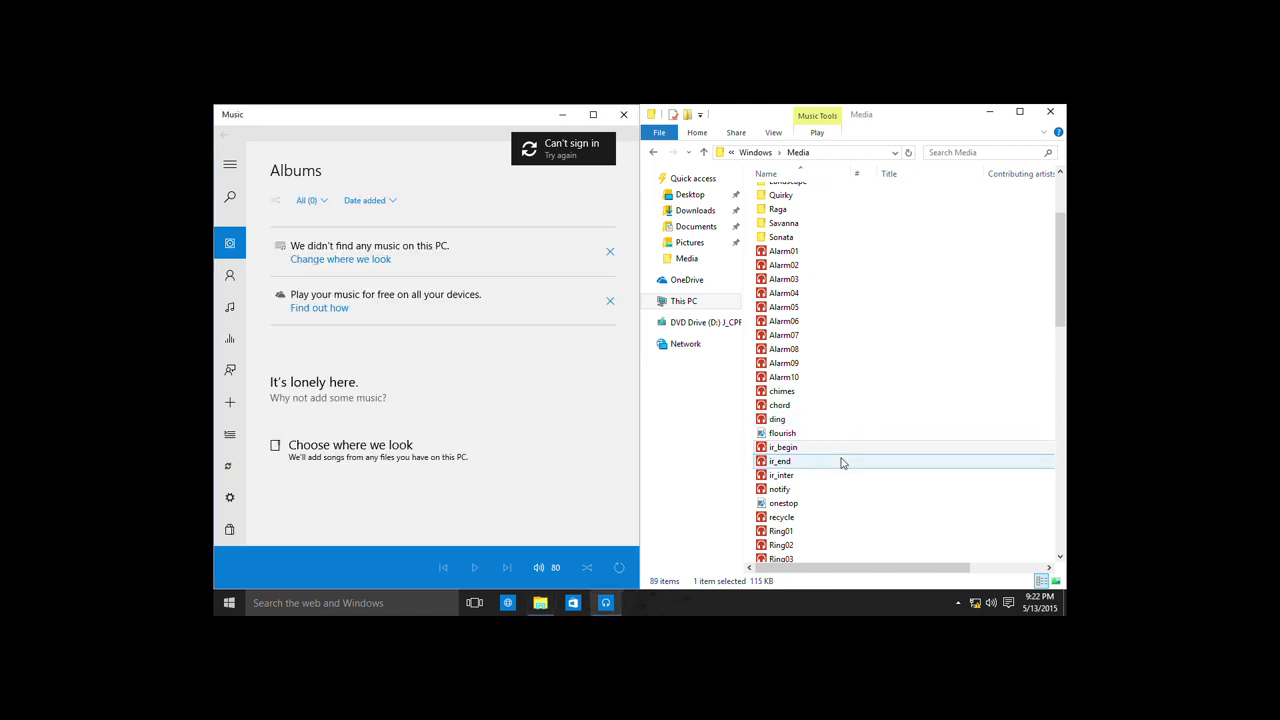
{"action": "double_click", "coordinate": [842, 475]}
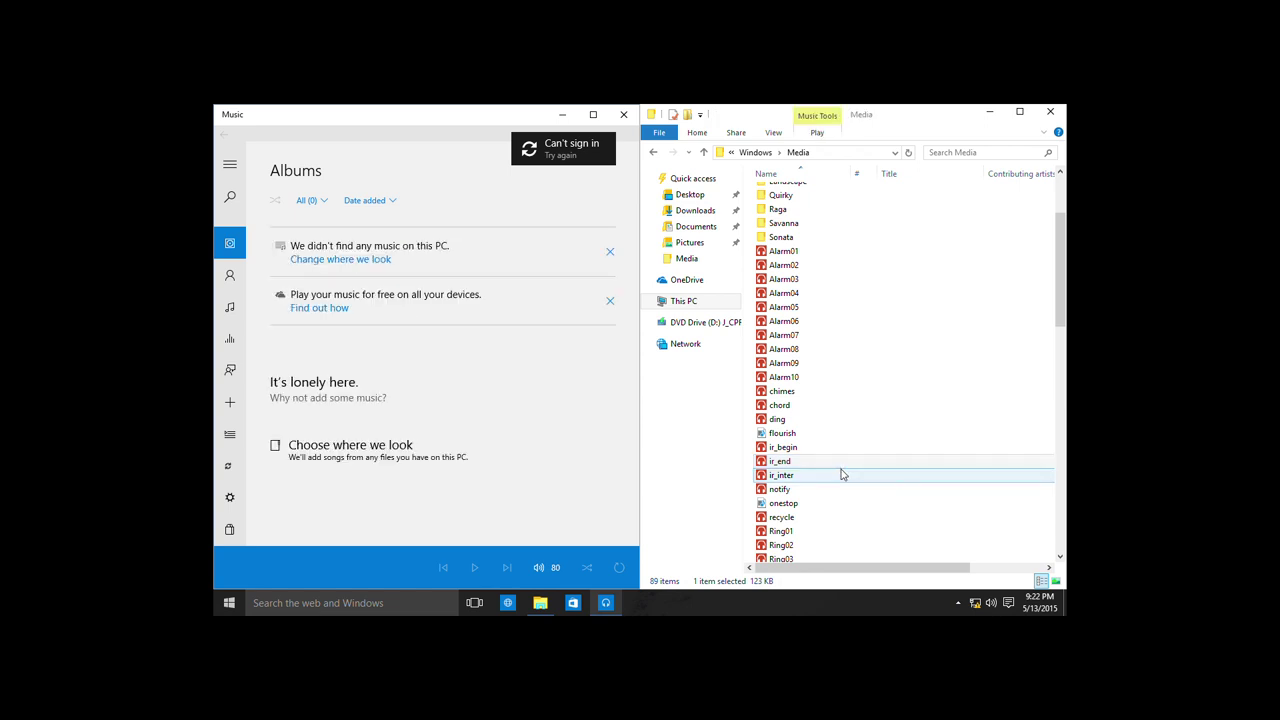
Step: Play the notify and recycle sounds from the Media folder in the Music app
{"action": "double_click", "coordinate": [841, 489]}
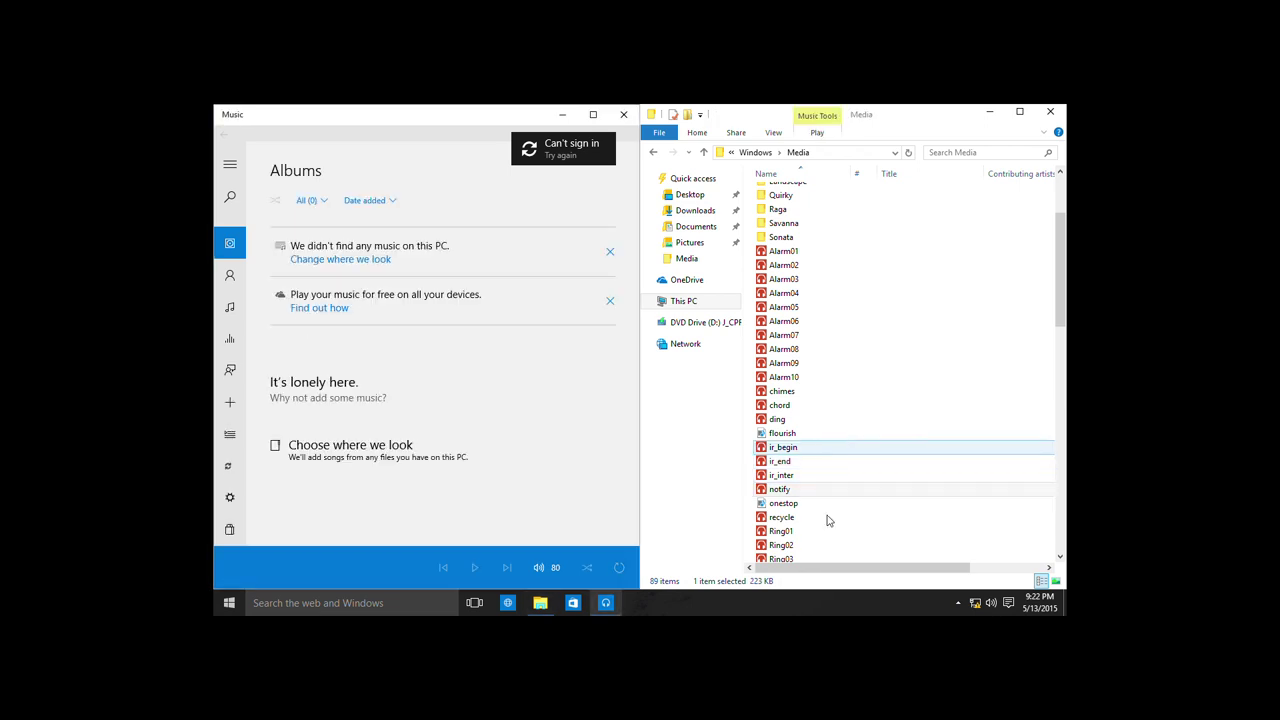
{"action": "double_click", "coordinate": [826, 517]}
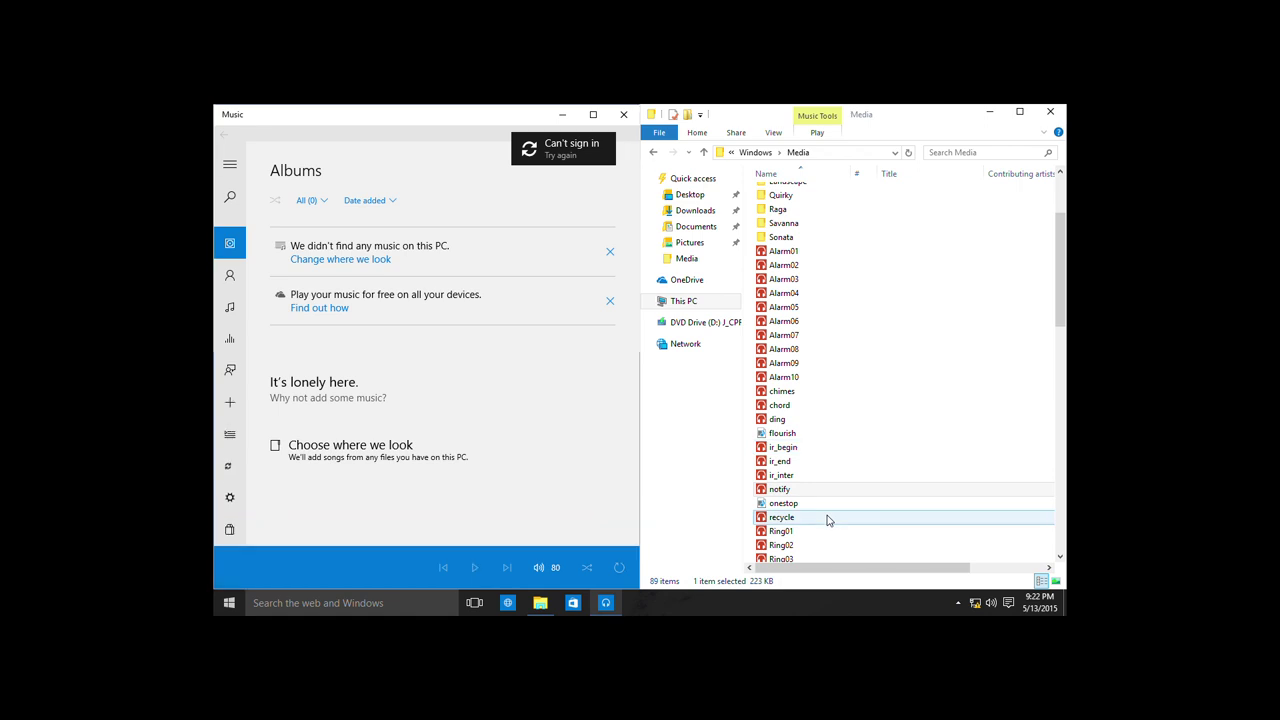
{"action": "left_click", "coordinate": [818, 520]}
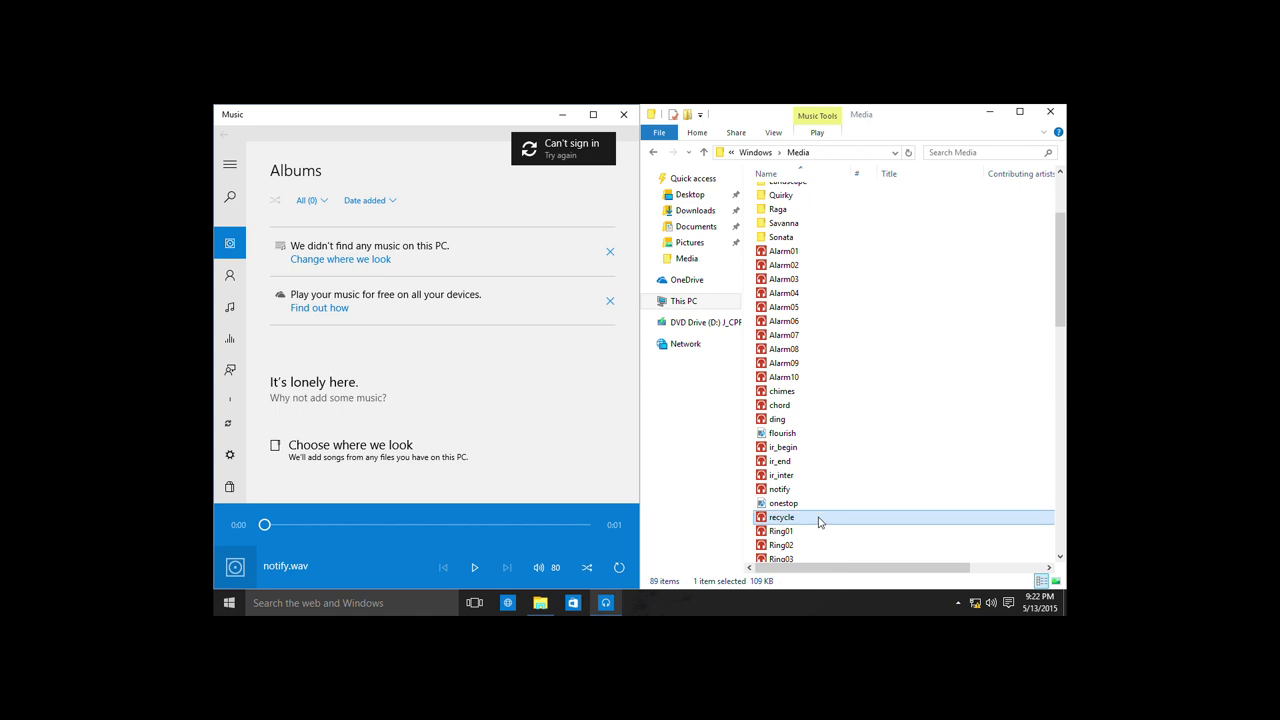
Step: Play the Ring01, Ring02, Ring03, Ring04 and Ring05 sounds from the Media folder one after another
{"action": "scroll", "coordinate": [812, 455], "scroll_direction": "down", "scroll_amount": 7}
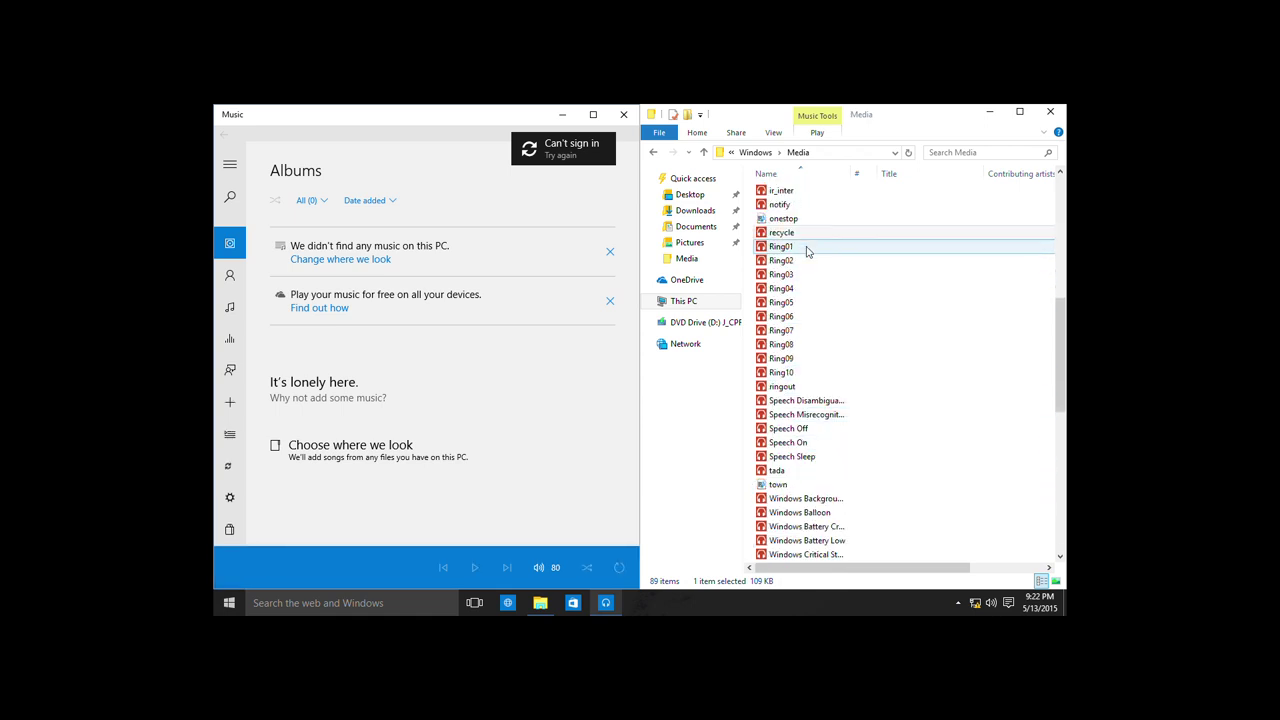
{"action": "double_click", "coordinate": [808, 247]}
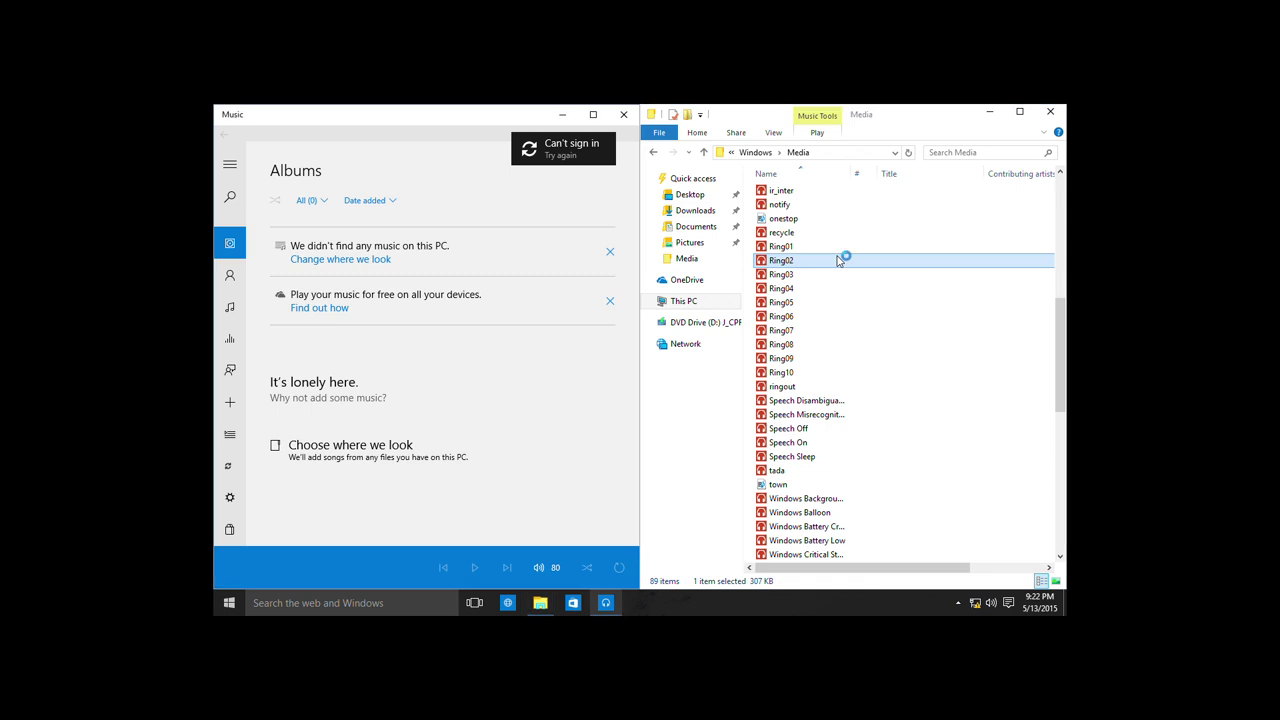
{"action": "left_click", "coordinate": [839, 274]}
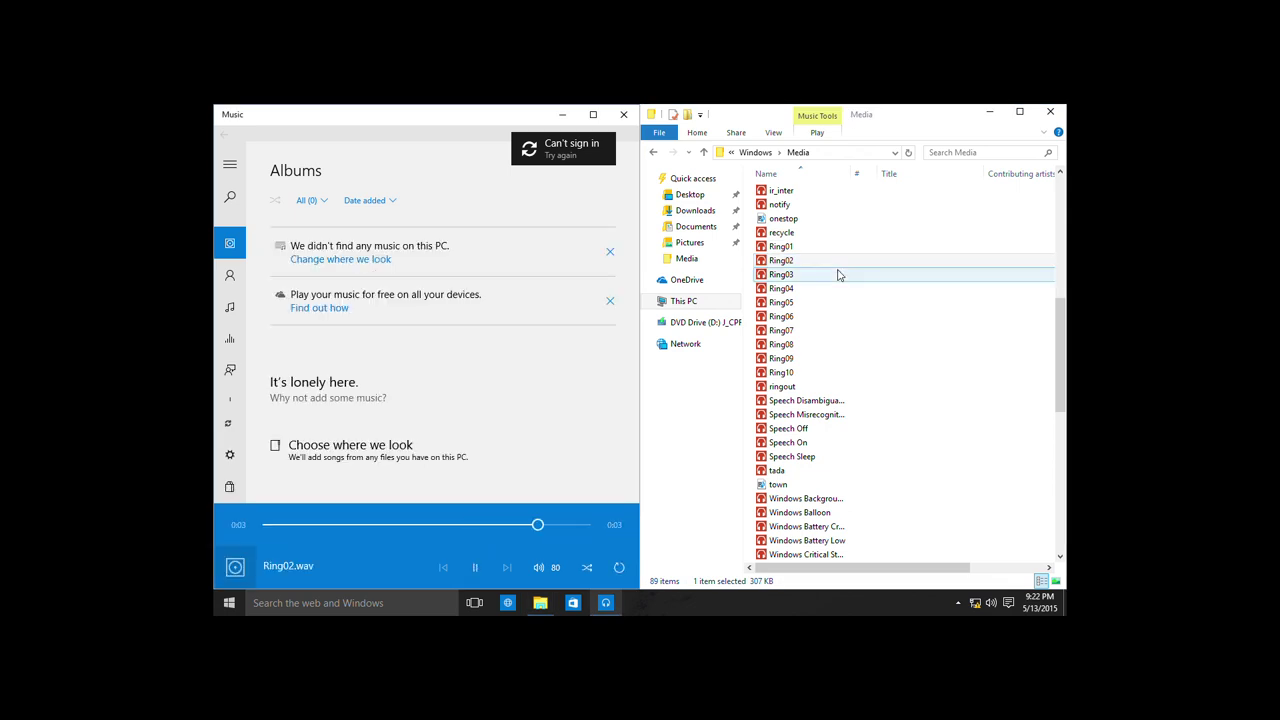
{"action": "double_click", "coordinate": [839, 274]}
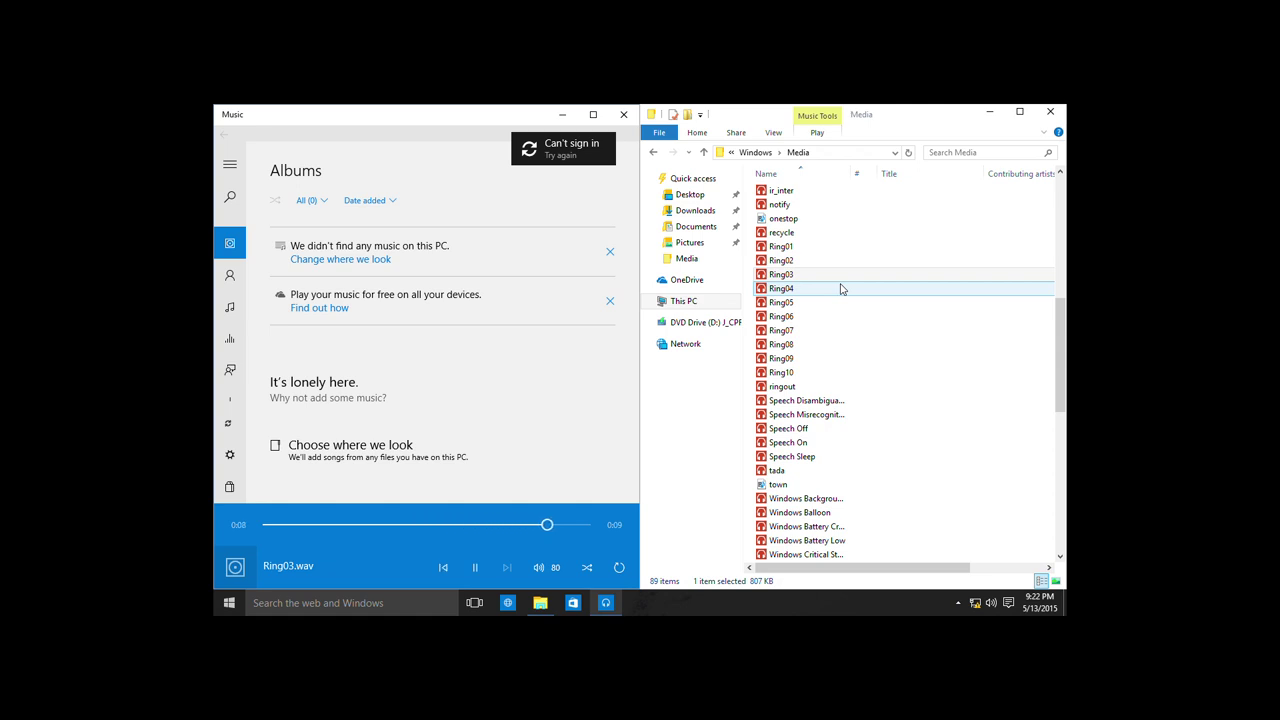
{"action": "left_click", "coordinate": [841, 289]}
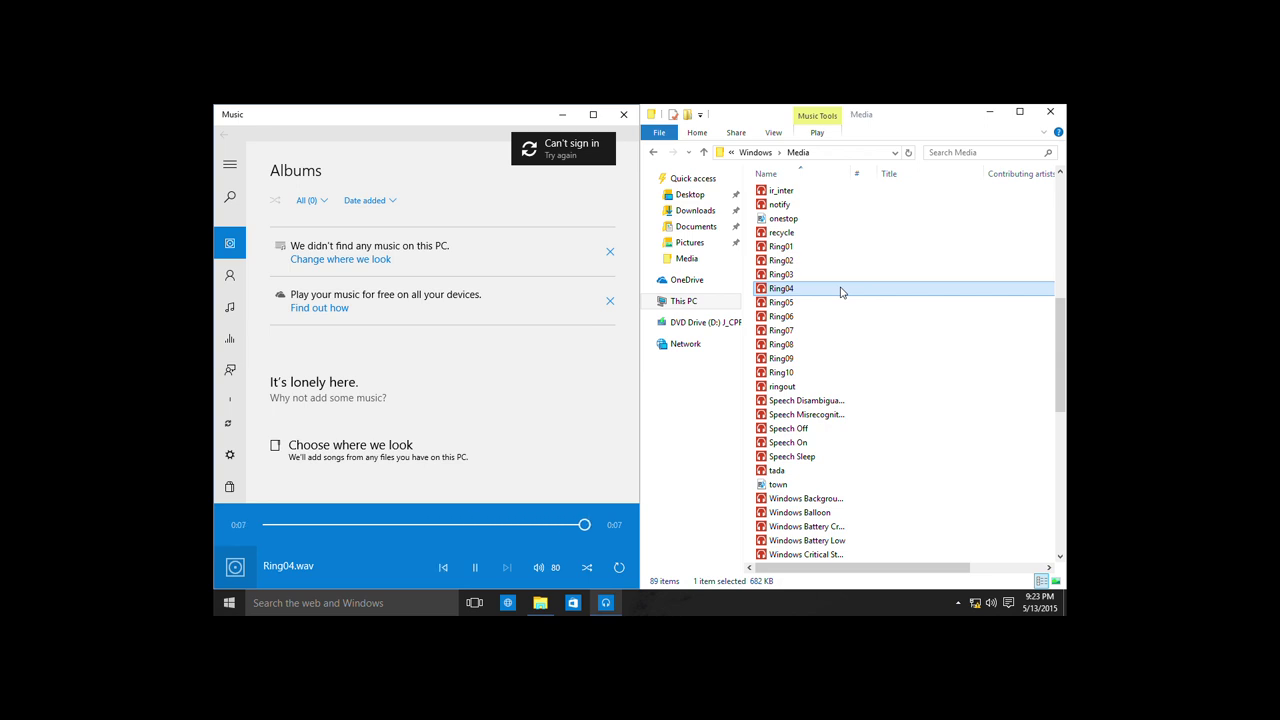
{"action": "left_click", "coordinate": [842, 304]}
{"action": "left_click", "coordinate": [842, 304]}
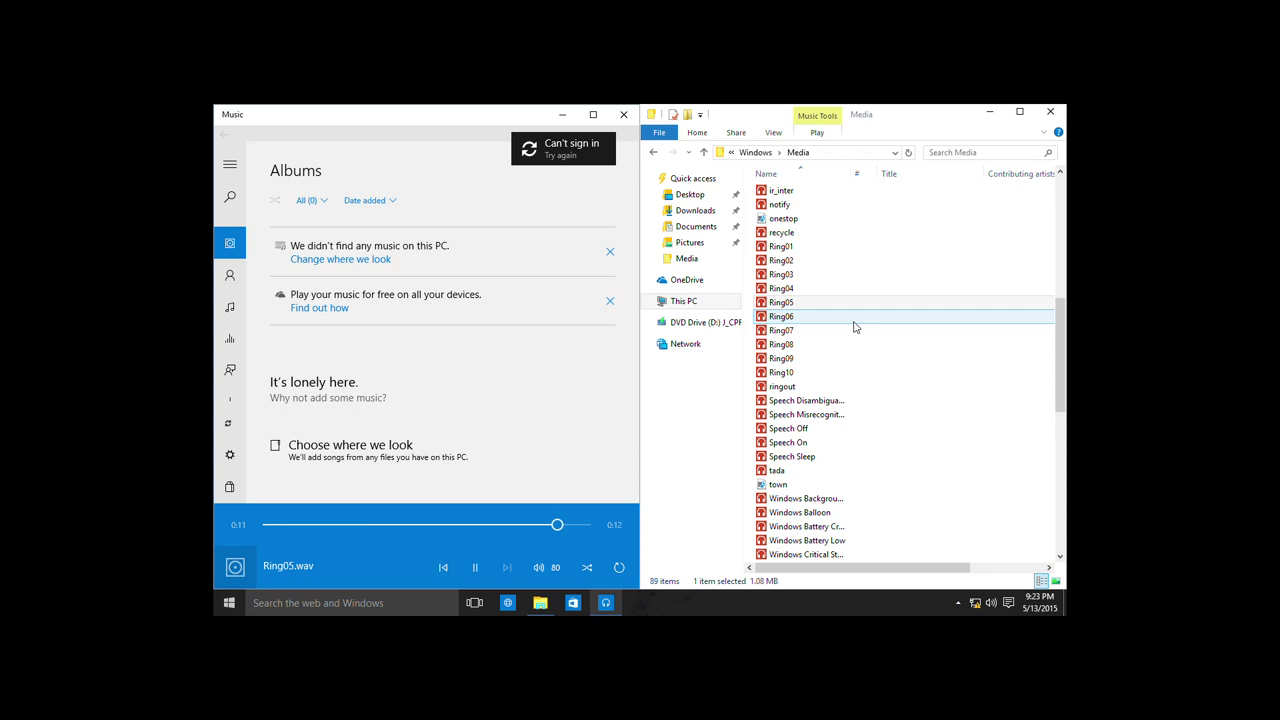
Step: Play the Ring06, Ring07, Ring08, Ring09 and Ring10 sounds from the Media folder one after another
{"action": "left_click", "coordinate": [855, 326]}
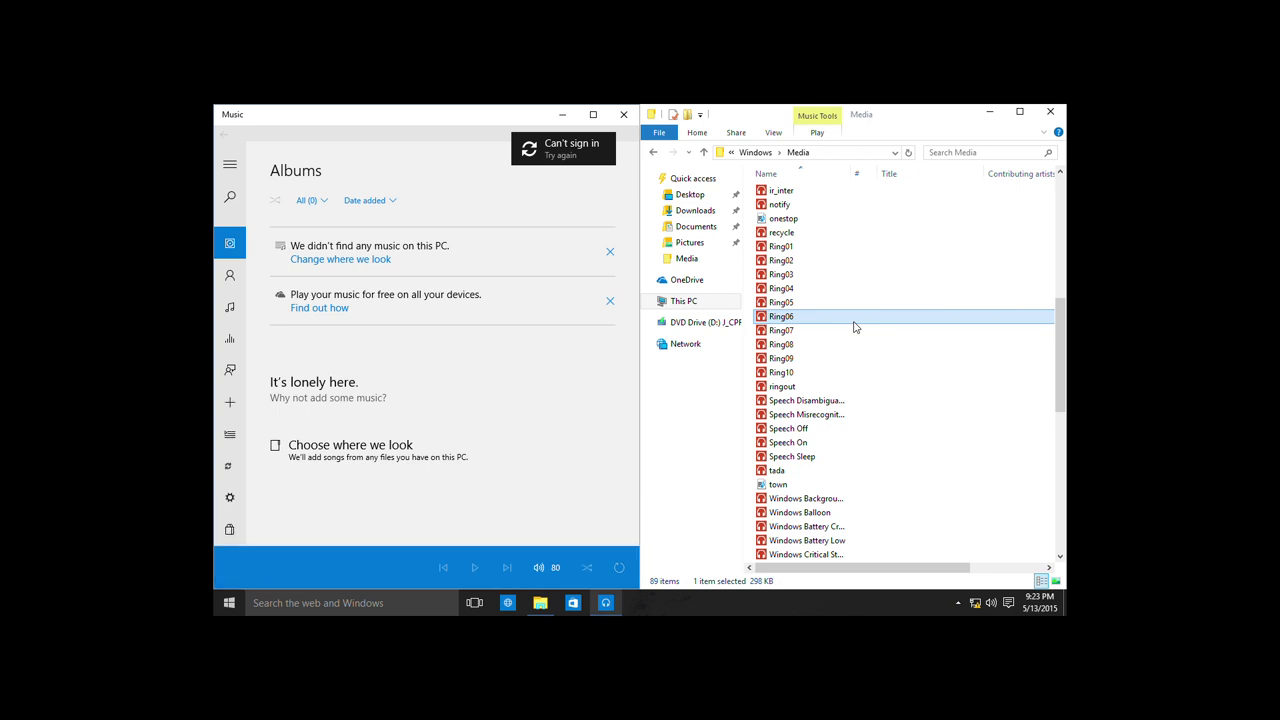
{"action": "left_click", "coordinate": [858, 331]}
{"action": "left_click", "coordinate": [858, 331]}
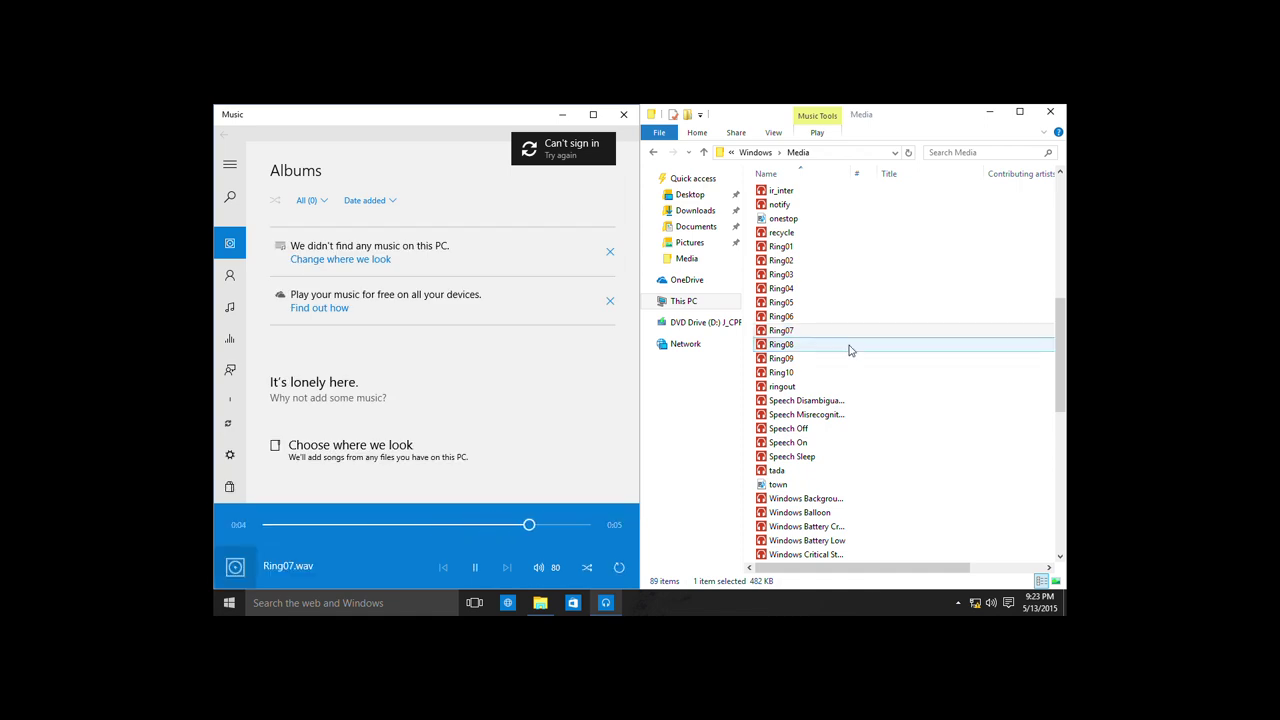
{"action": "left_click", "coordinate": [849, 348]}
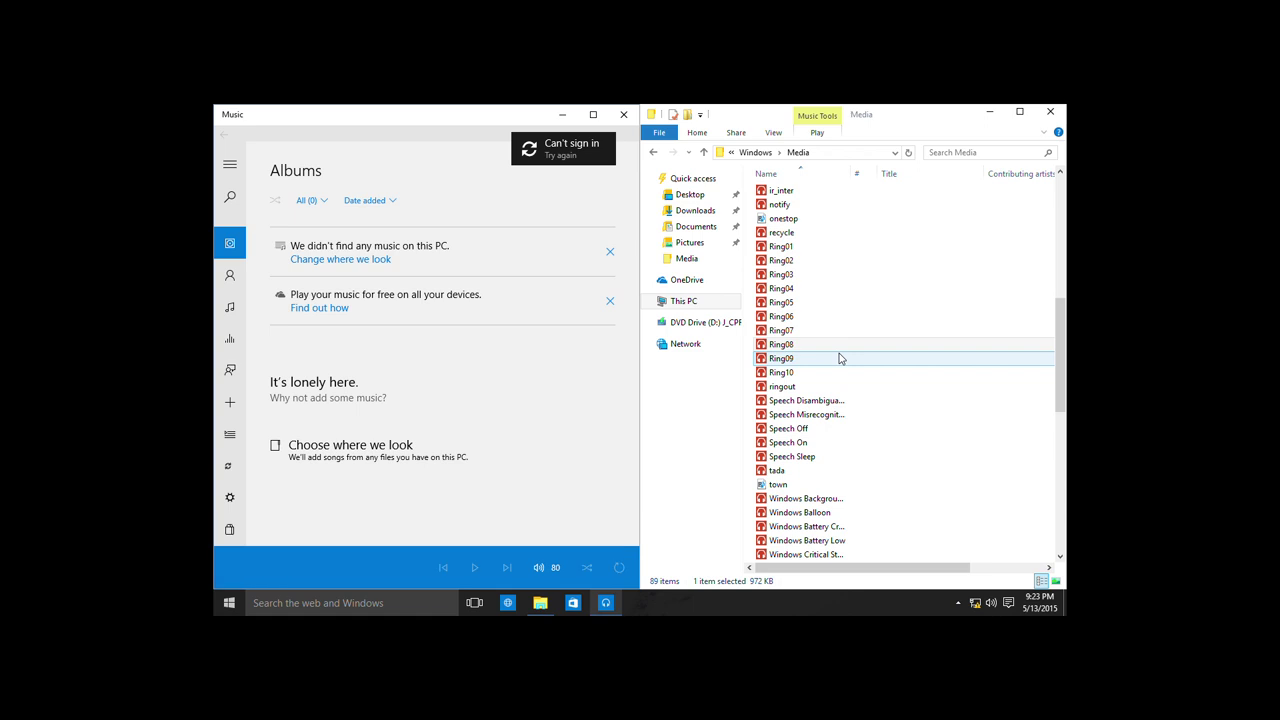
{"action": "left_click", "coordinate": [840, 358]}
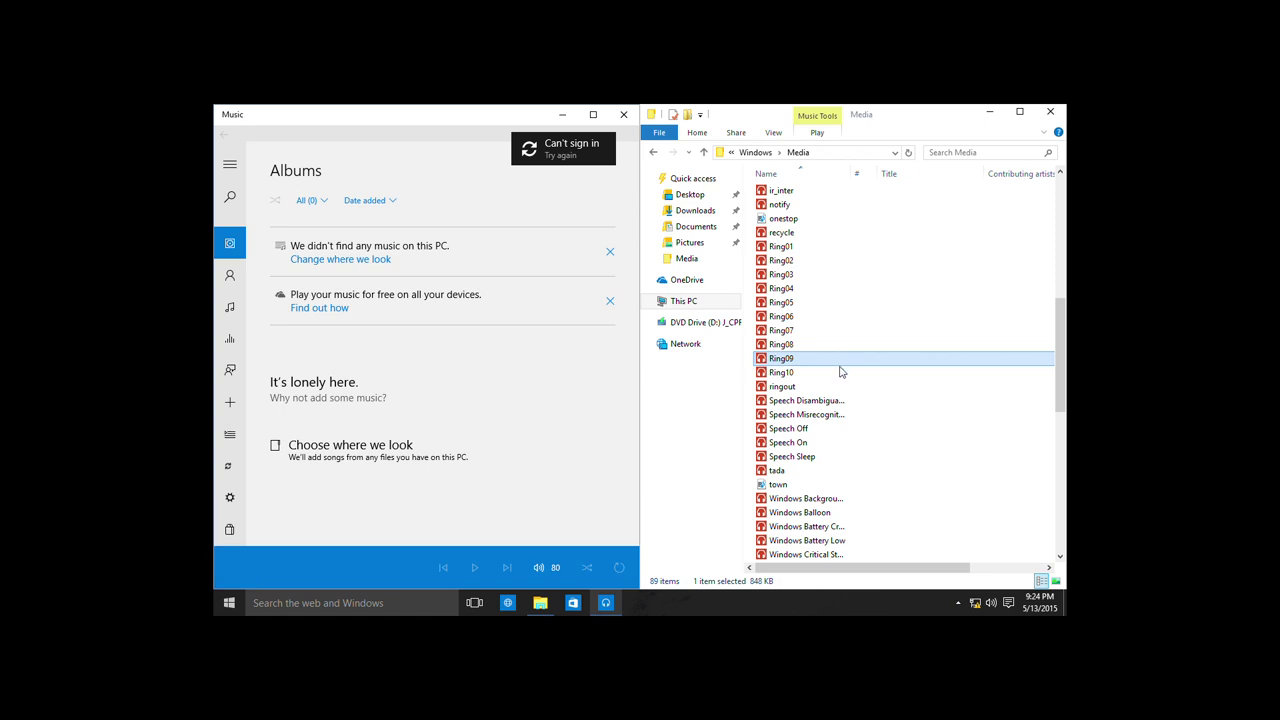
{"action": "left_click", "coordinate": [840, 372]}
{"action": "left_click", "coordinate": [840, 372]}
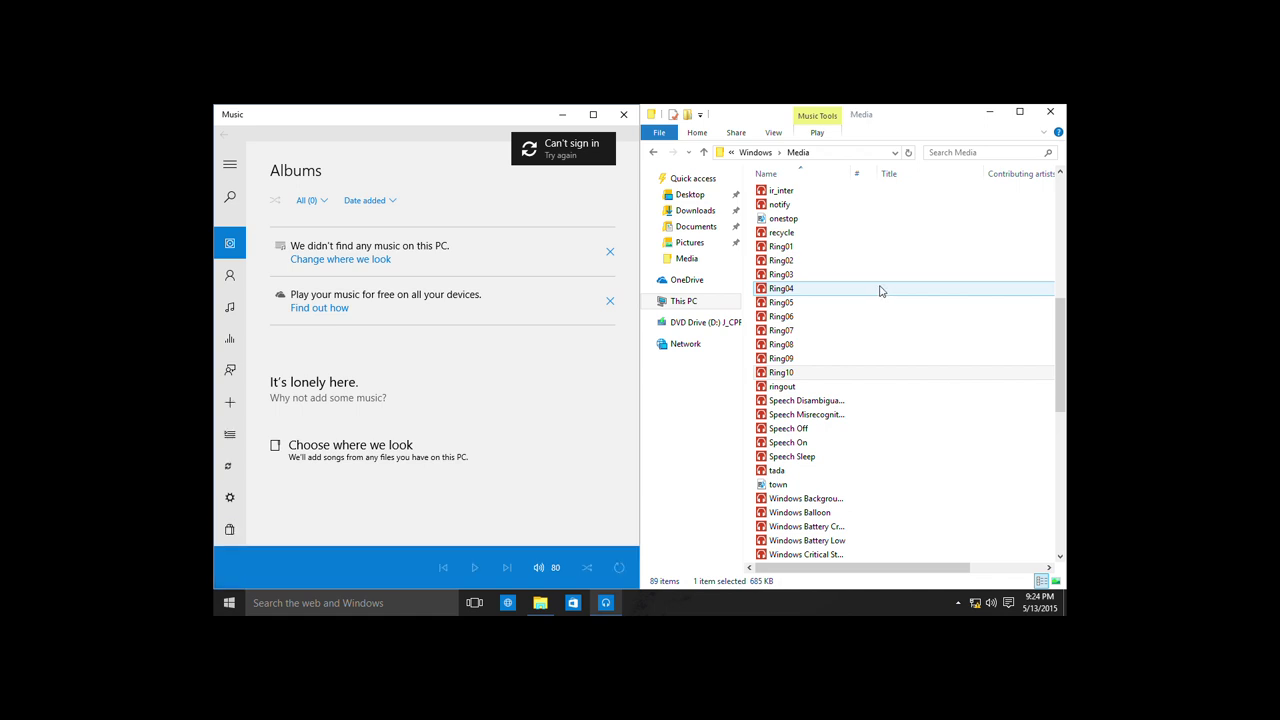
Step: Play the ringout sound and the Speech Disambiguation, Misrecognition, Off, On and Sleep sounds from the Media folder
{"action": "scroll", "coordinate": [870, 288], "scroll_direction": "down", "scroll_amount": 3}
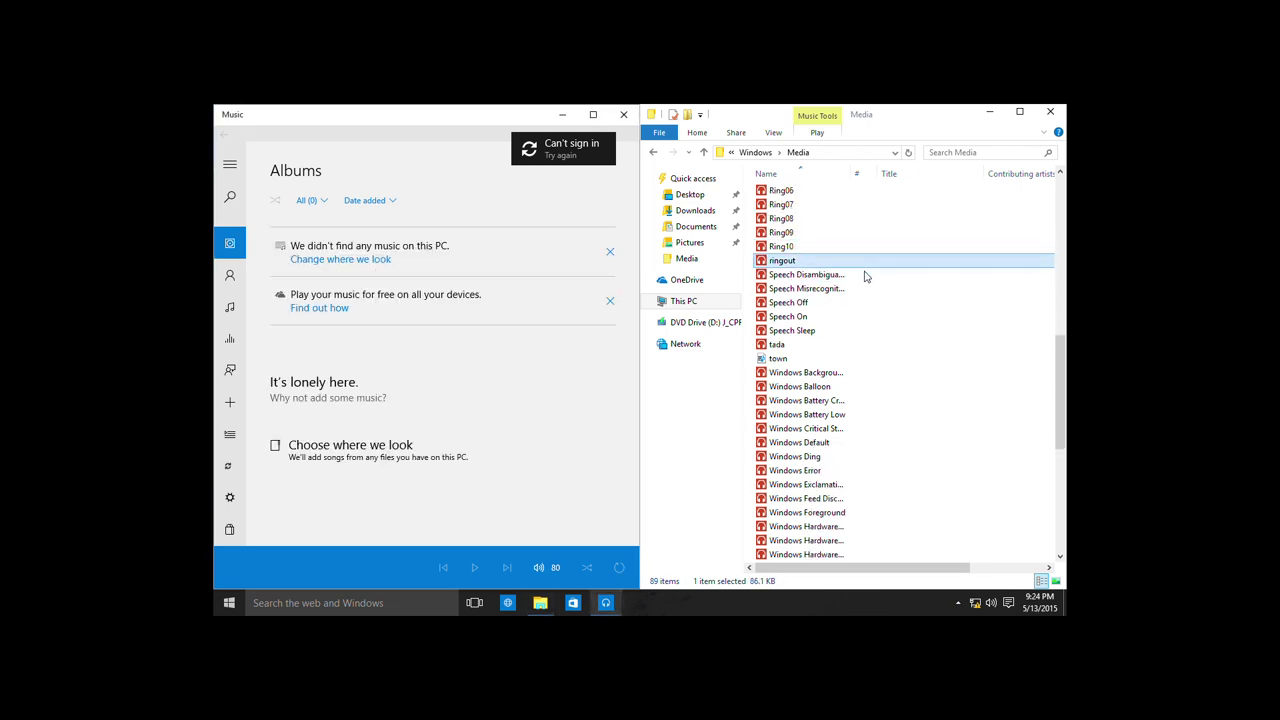
{"action": "left_click", "coordinate": [863, 275]}
{"action": "left_click", "coordinate": [860, 289]}
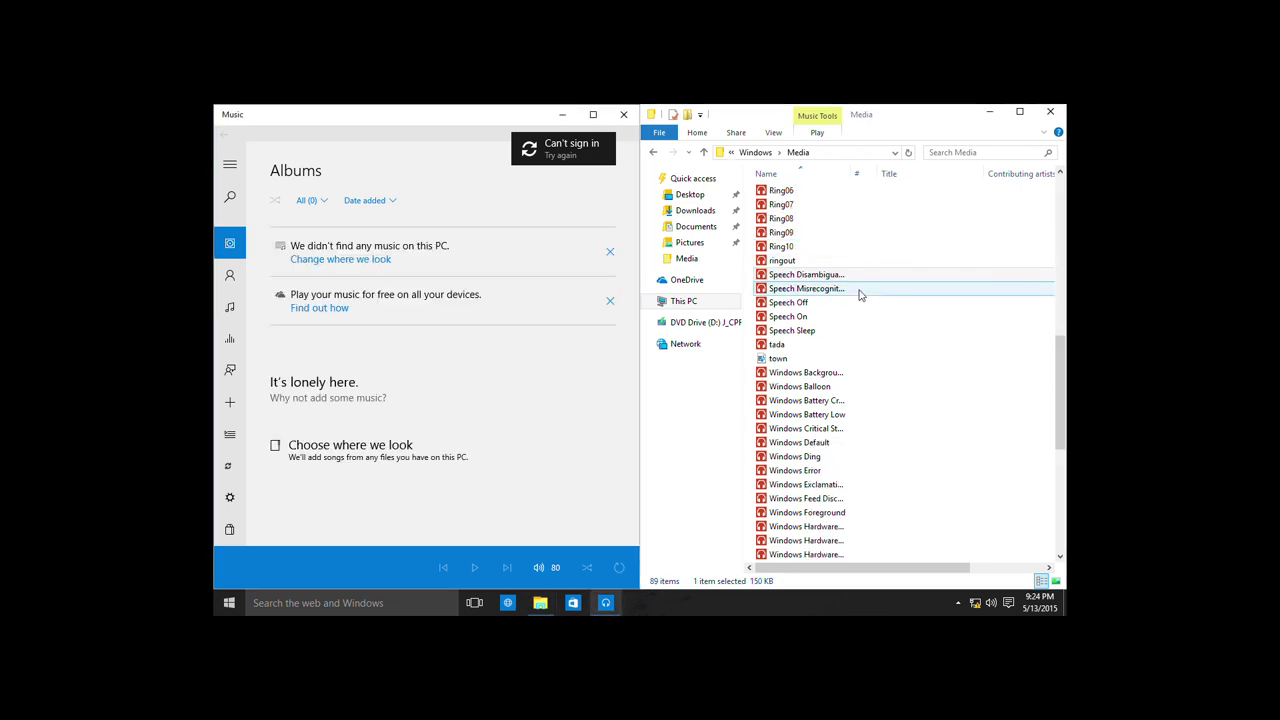
{"action": "left_click", "coordinate": [833, 302]}
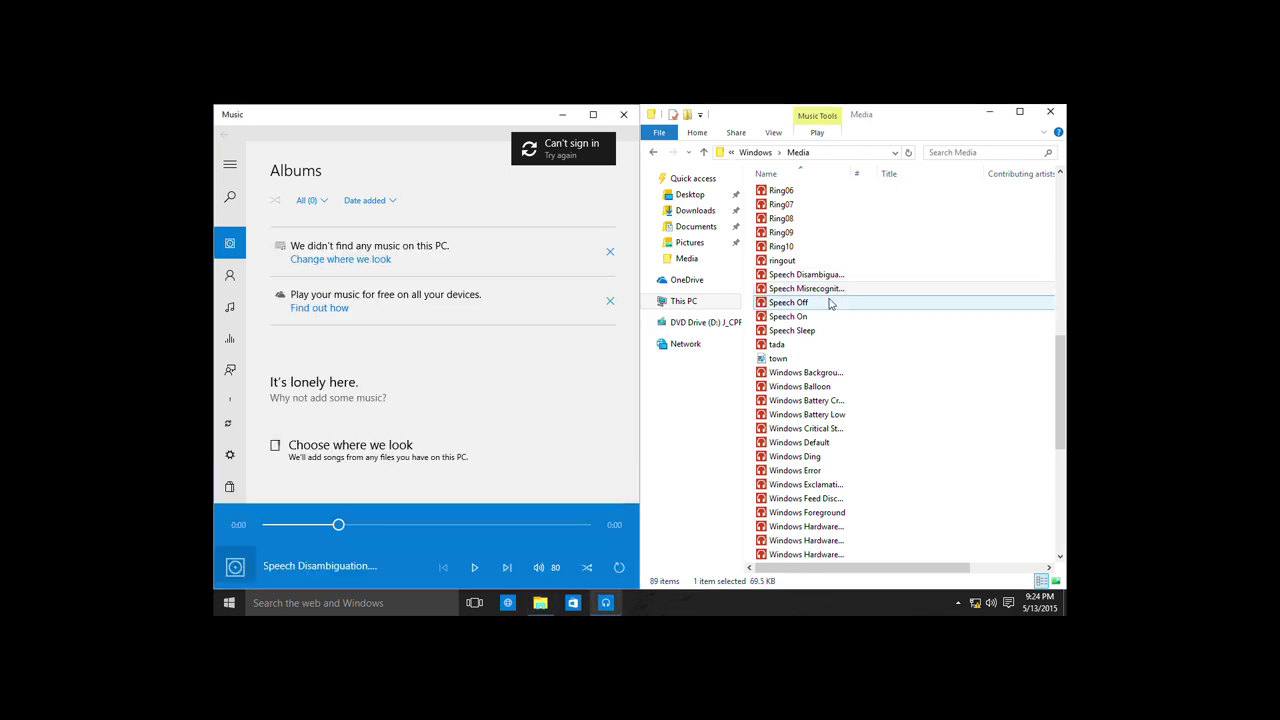
{"action": "left_click", "coordinate": [822, 317]}
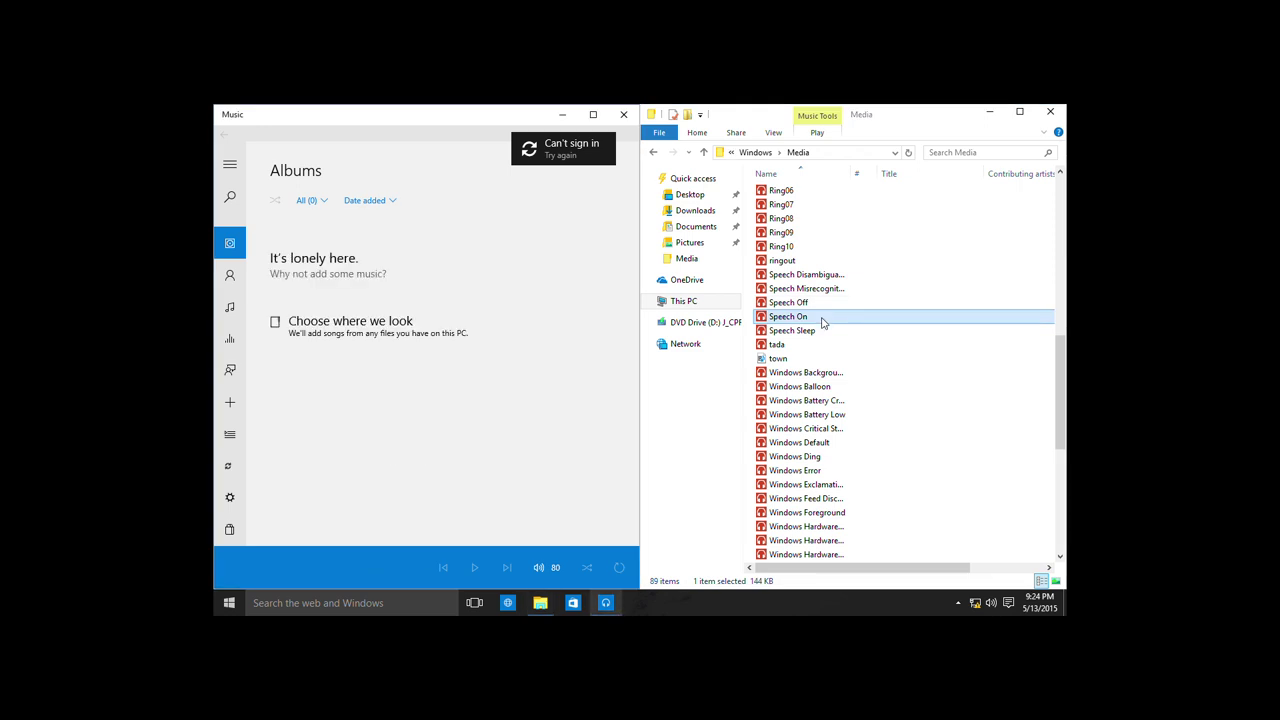
{"action": "left_click", "coordinate": [826, 331]}
{"action": "left_click", "coordinate": [825, 331]}
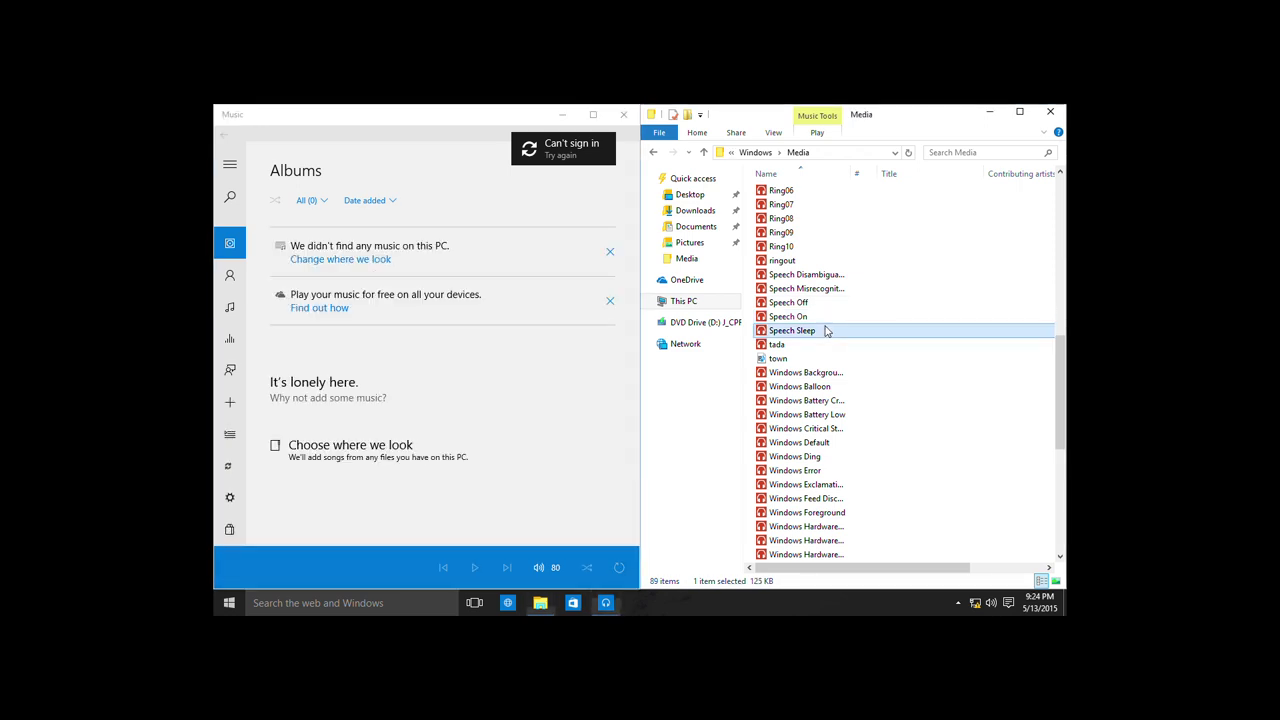
Step: Play the tada, Windows Background and Windows Balloon sounds from the Media folder in the Music app
{"action": "left_click", "coordinate": [799, 344]}
{"action": "left_click", "coordinate": [858, 302]}
{"action": "scroll", "coordinate": [857, 263], "scroll_direction": "down", "scroll_amount": 3}
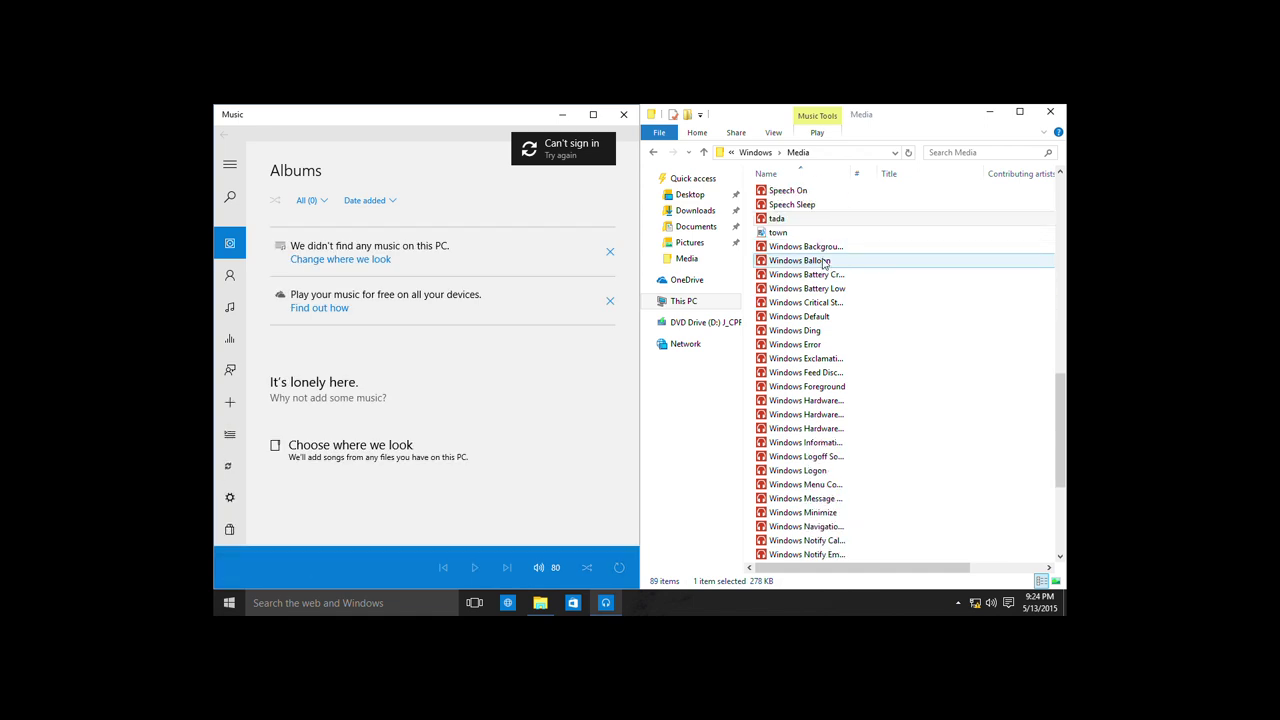
{"action": "key", "text": "Return"}
{"action": "left_click", "coordinate": [808, 252]}
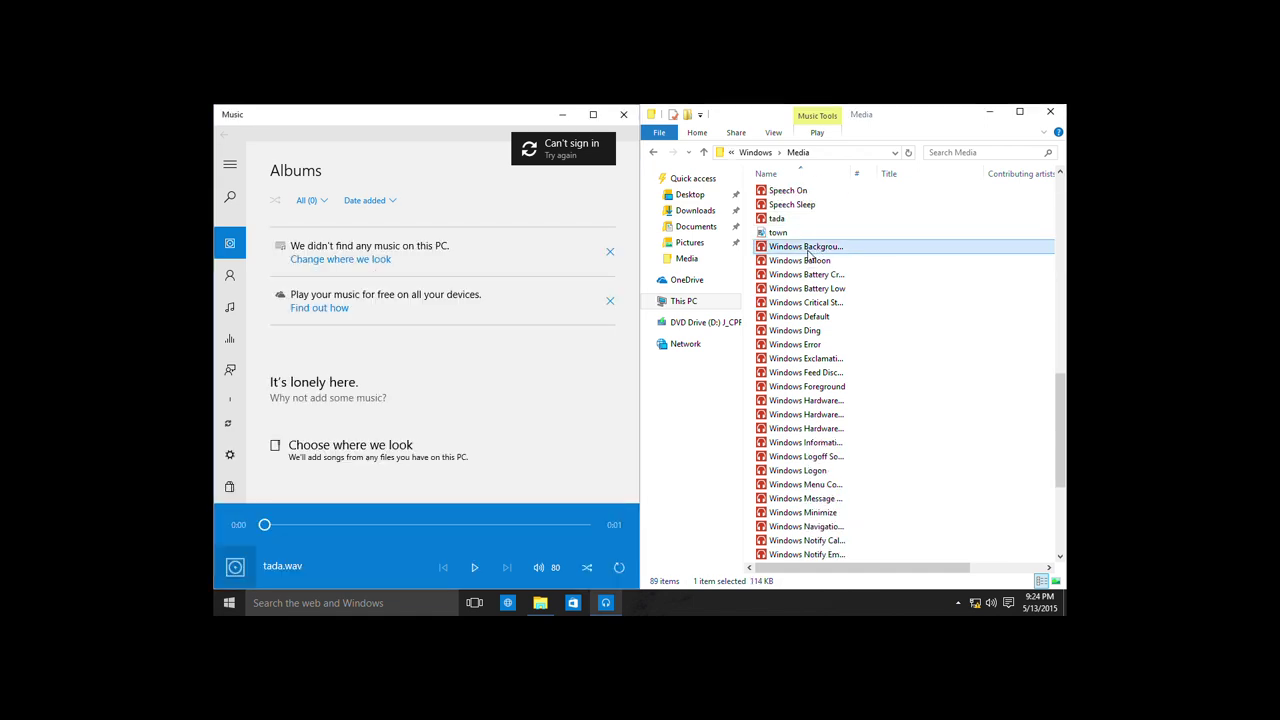
{"action": "left_click", "coordinate": [810, 260]}
Step: Play the Windows Battery Critical, Battery Low, Critical Stop and Default sounds from the Media folder
{"action": "scroll", "coordinate": [816, 226], "scroll_direction": "down", "scroll_amount": 1}
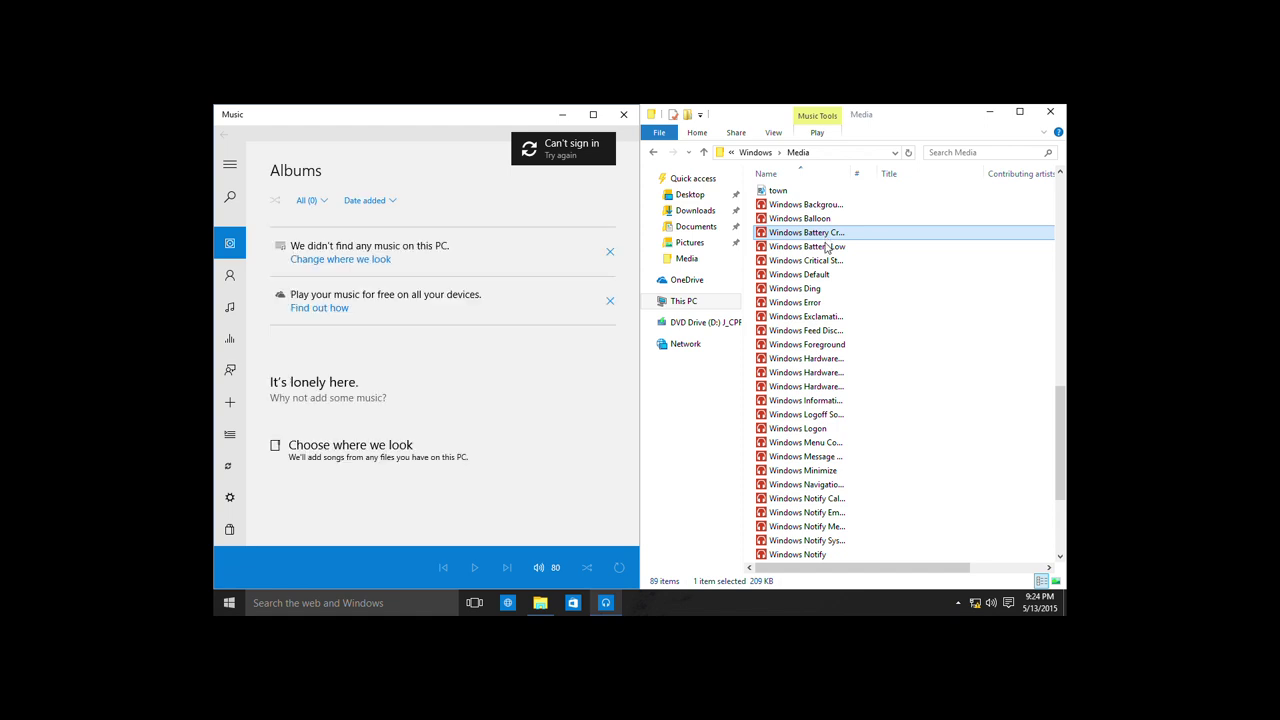
{"action": "left_click", "coordinate": [826, 246]}
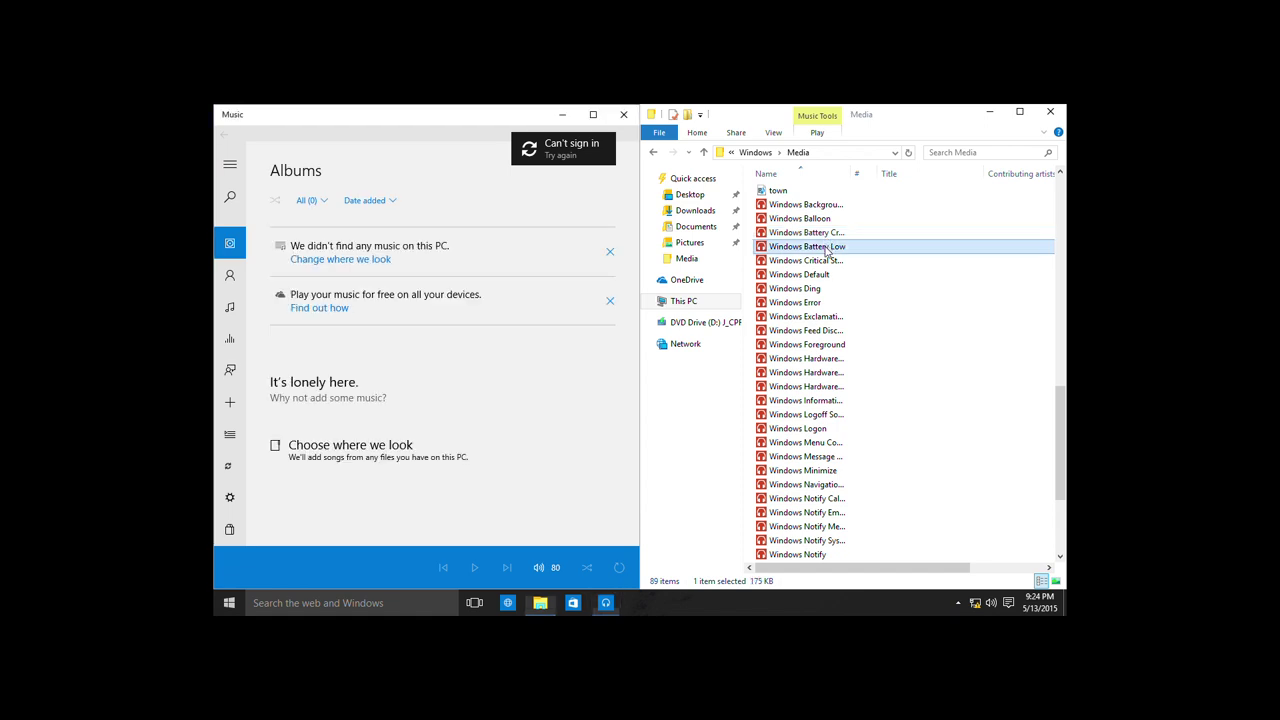
{"action": "double_click", "coordinate": [829, 260]}
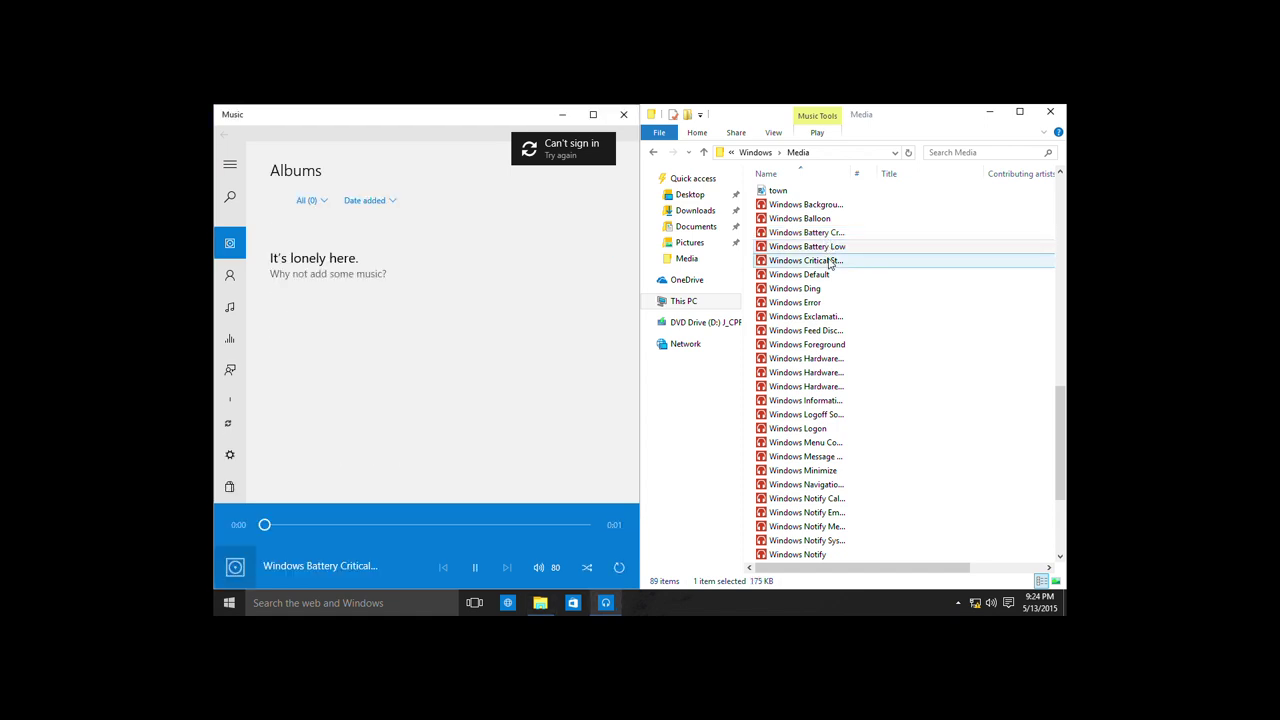
{"action": "double_click", "coordinate": [825, 273]}
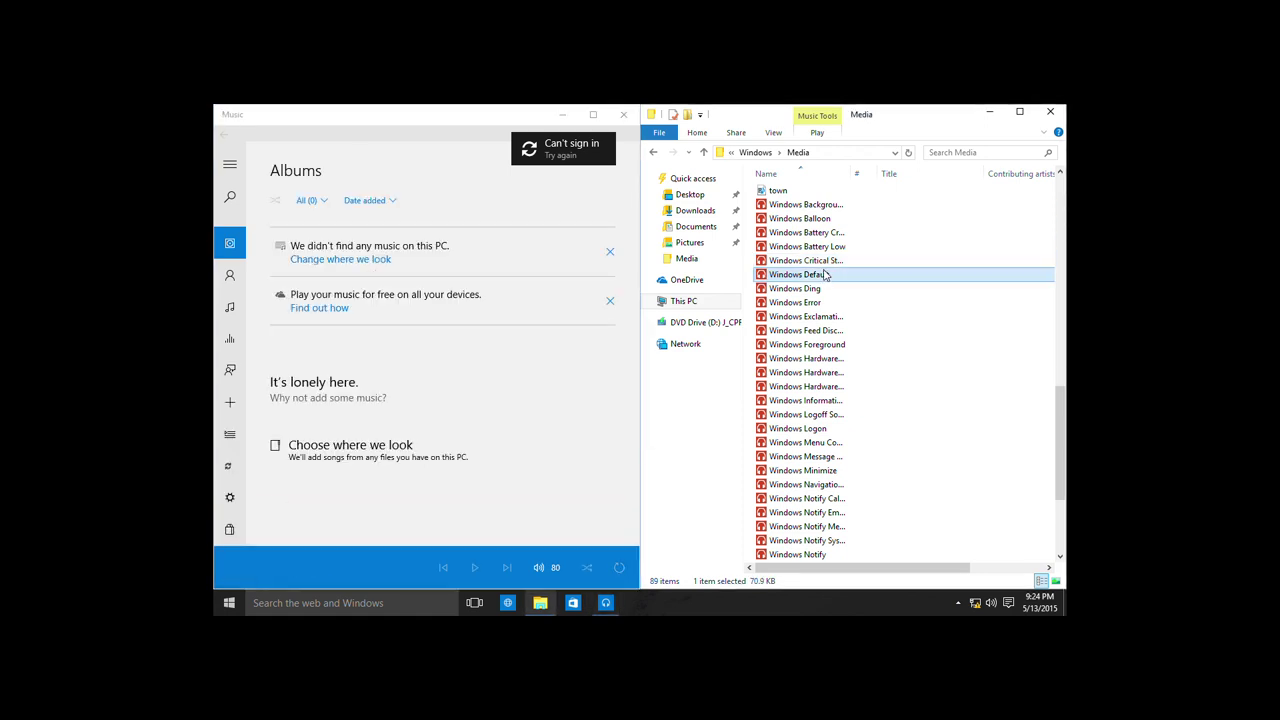
Step: Play the Windows Ding, Error, Exclamation, Feed Discovered and Foreground sounds from the Media folder
{"action": "double_click", "coordinate": [816, 288]}
{"action": "double_click", "coordinate": [816, 302]}
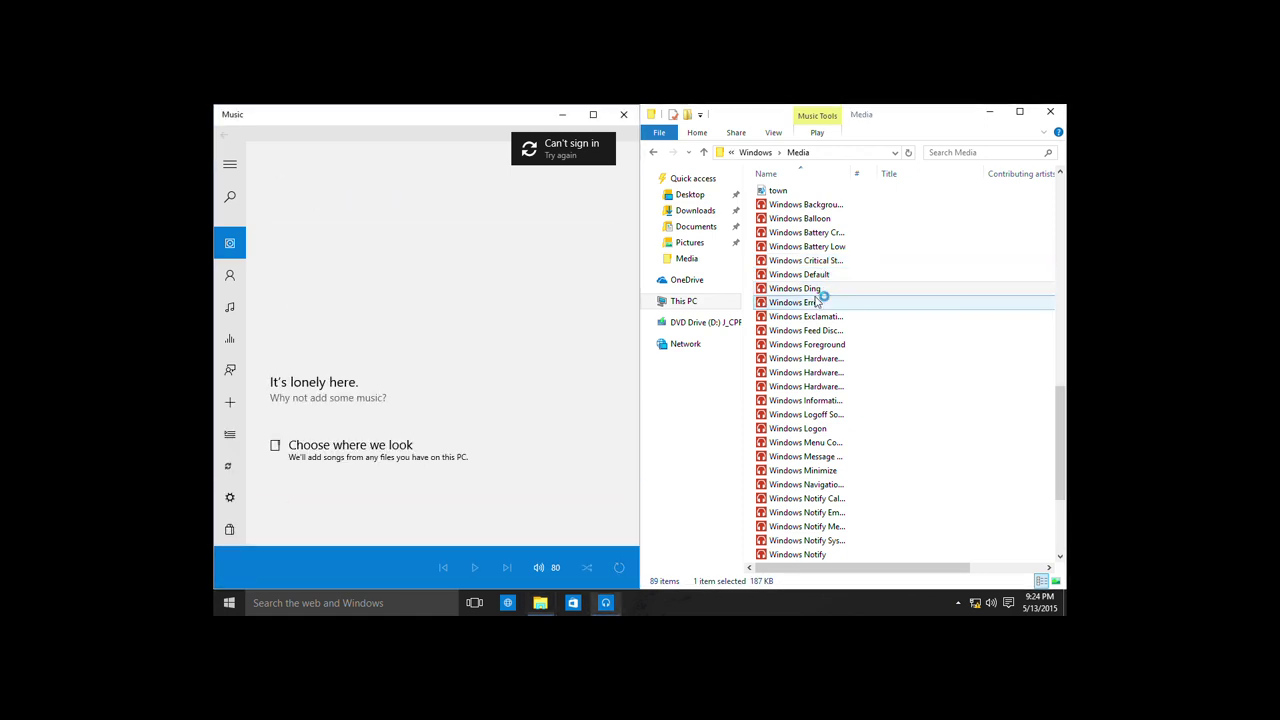
{"action": "double_click", "coordinate": [816, 316]}
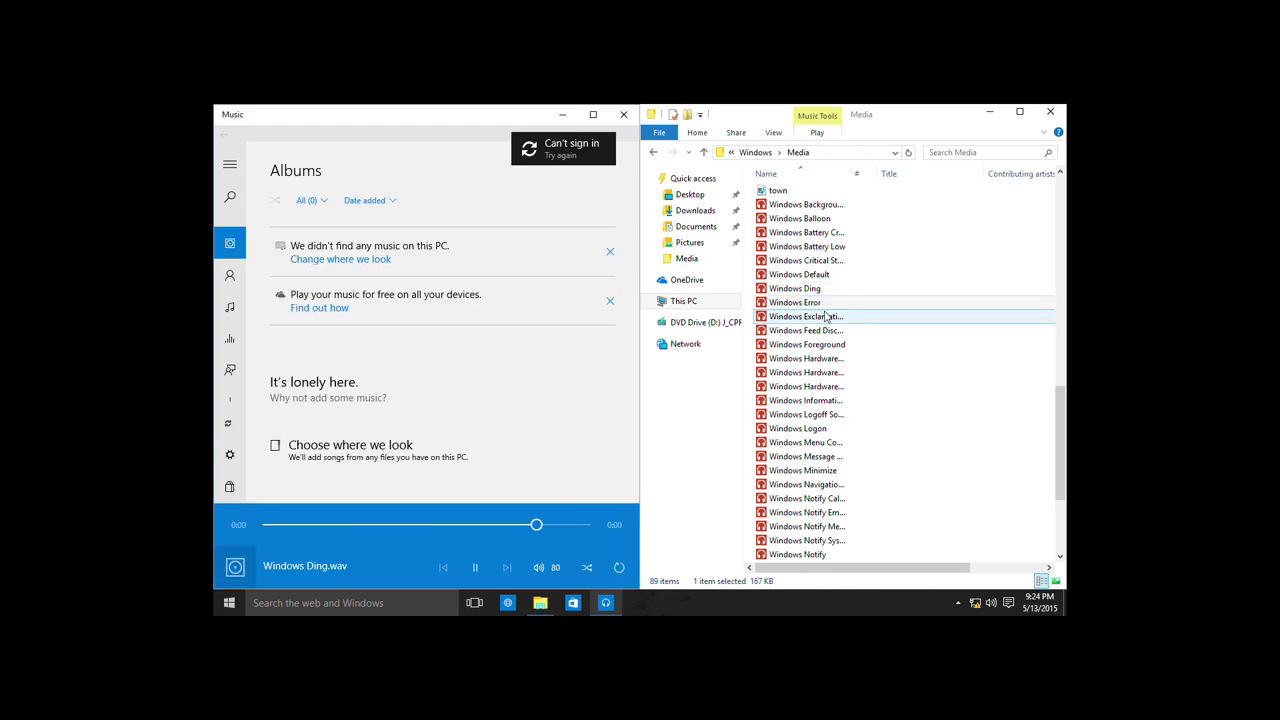
{"action": "double_click", "coordinate": [828, 331]}
{"action": "double_click", "coordinate": [828, 344]}
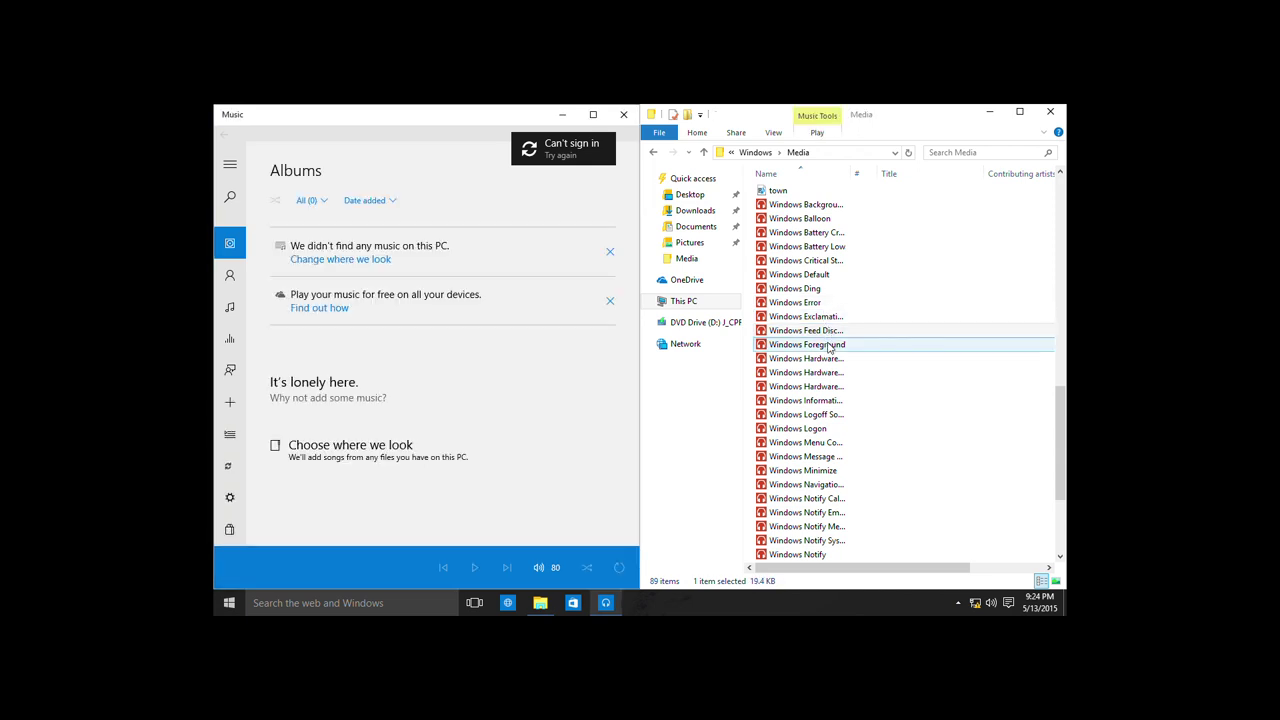
{"action": "double_click", "coordinate": [855, 303]}
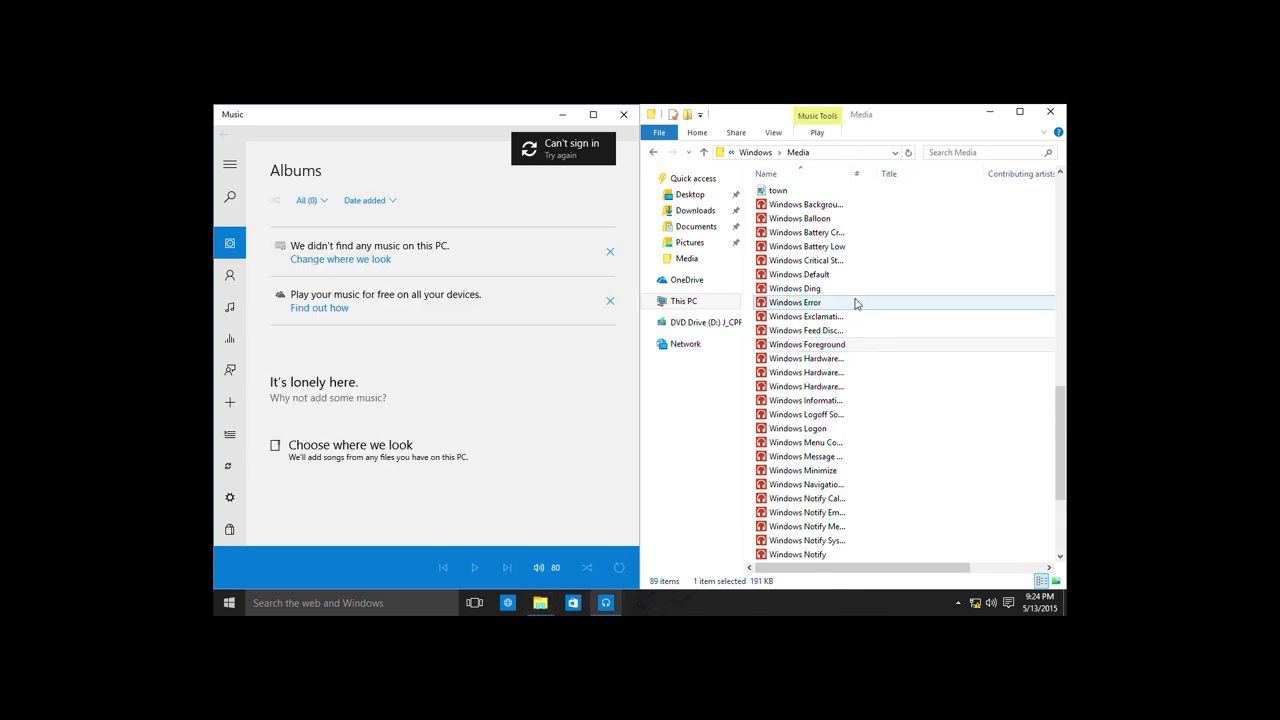
{"action": "scroll", "coordinate": [850, 300], "scroll_direction": "down", "scroll_amount": 3}
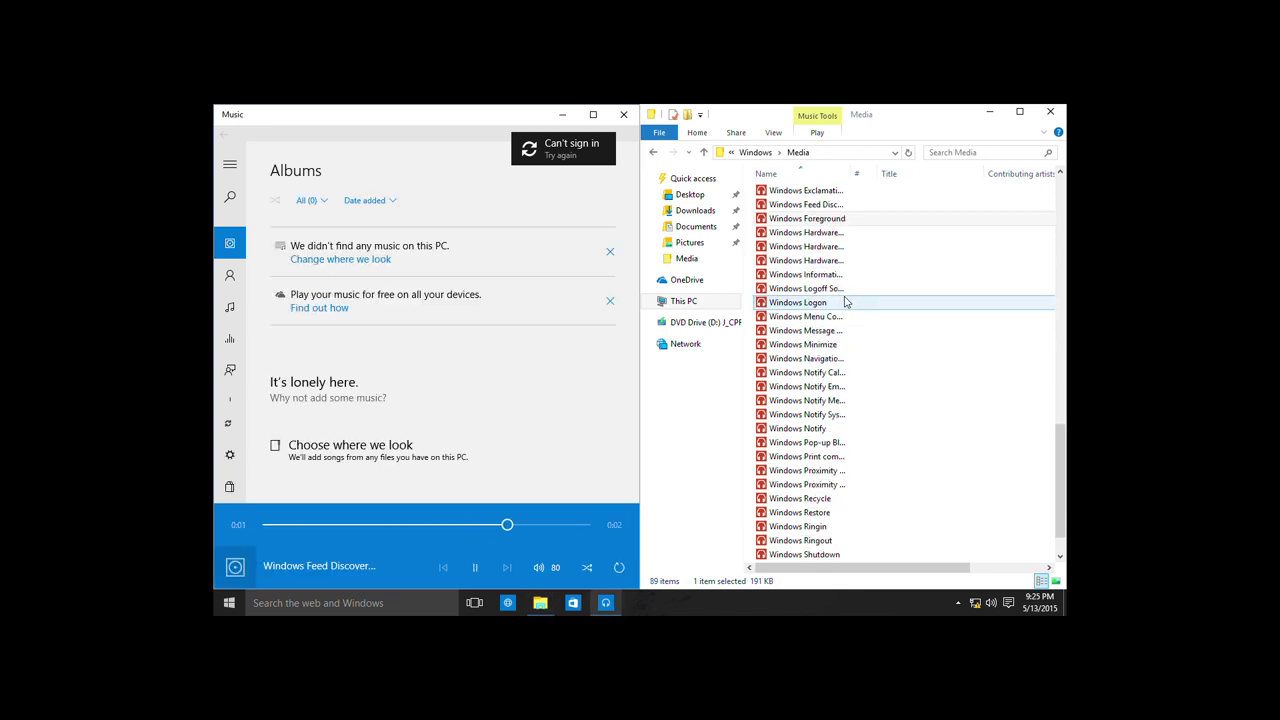
Step: Play the three Windows Hardware sounds and the Windows Information Bar sound from the Media folder
{"action": "double_click", "coordinate": [836, 246]}
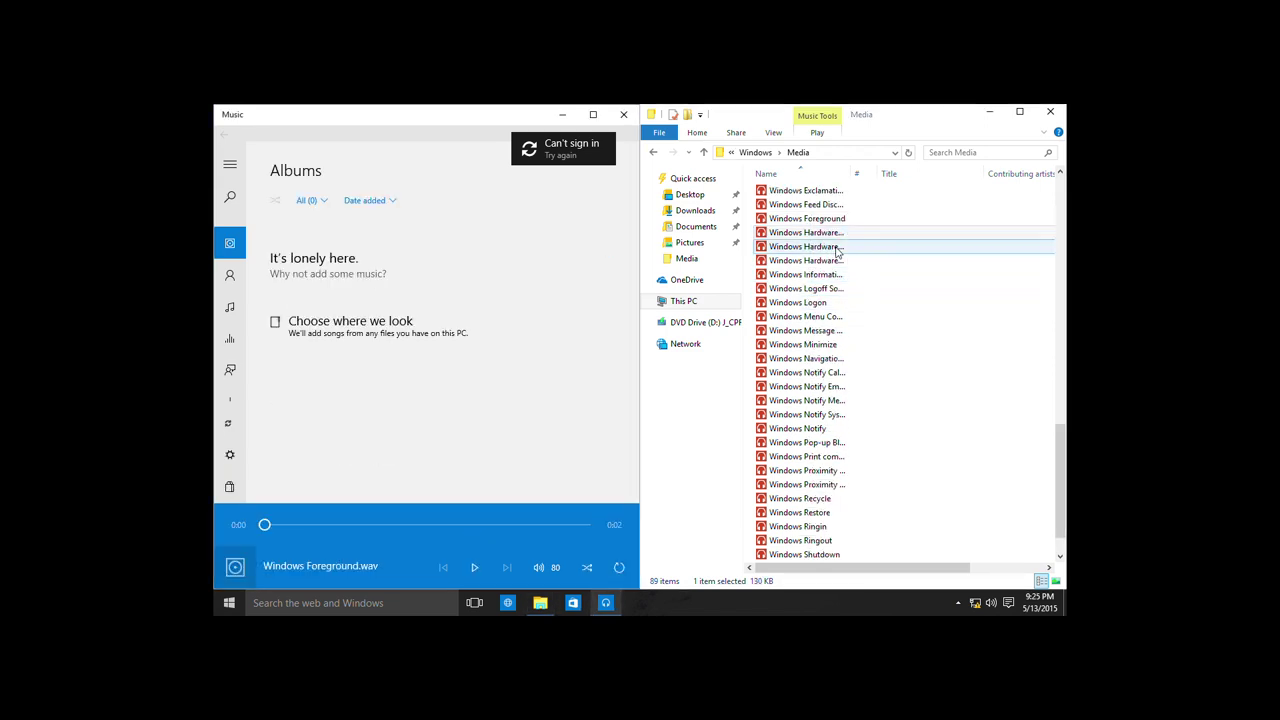
{"action": "double_click", "coordinate": [836, 247]}
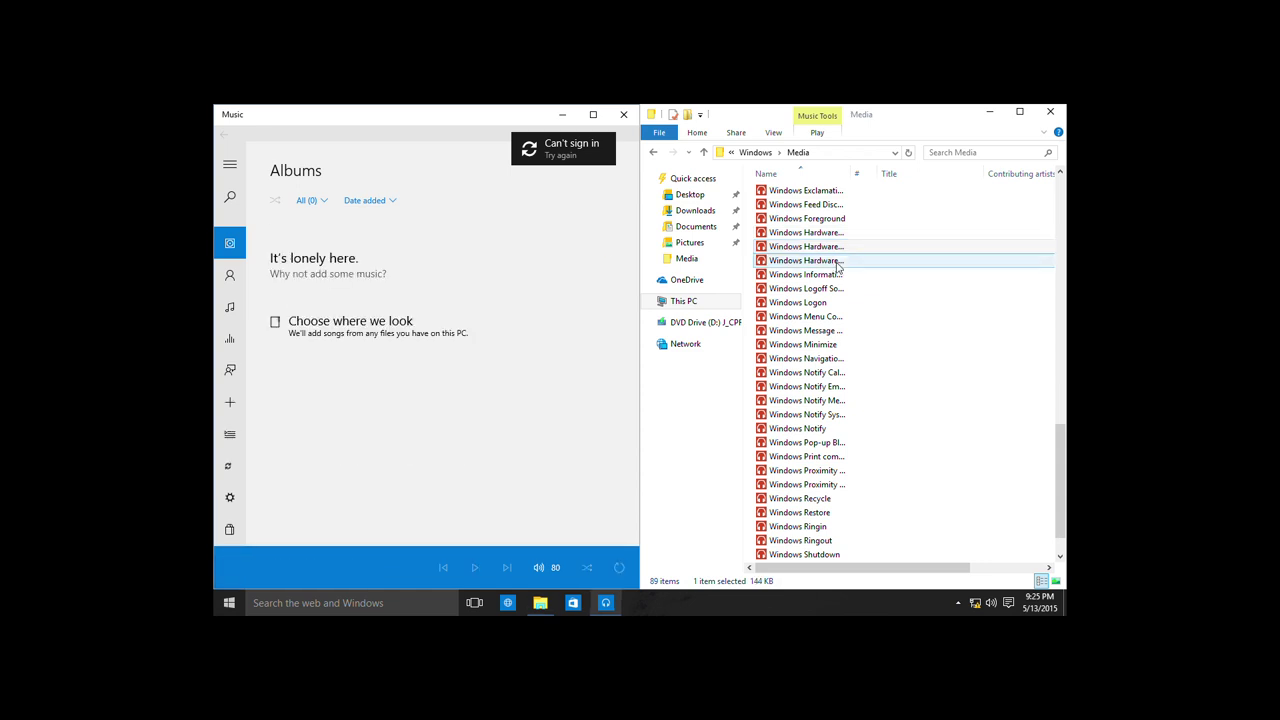
{"action": "double_click", "coordinate": [837, 261]}
{"action": "double_click", "coordinate": [838, 274]}
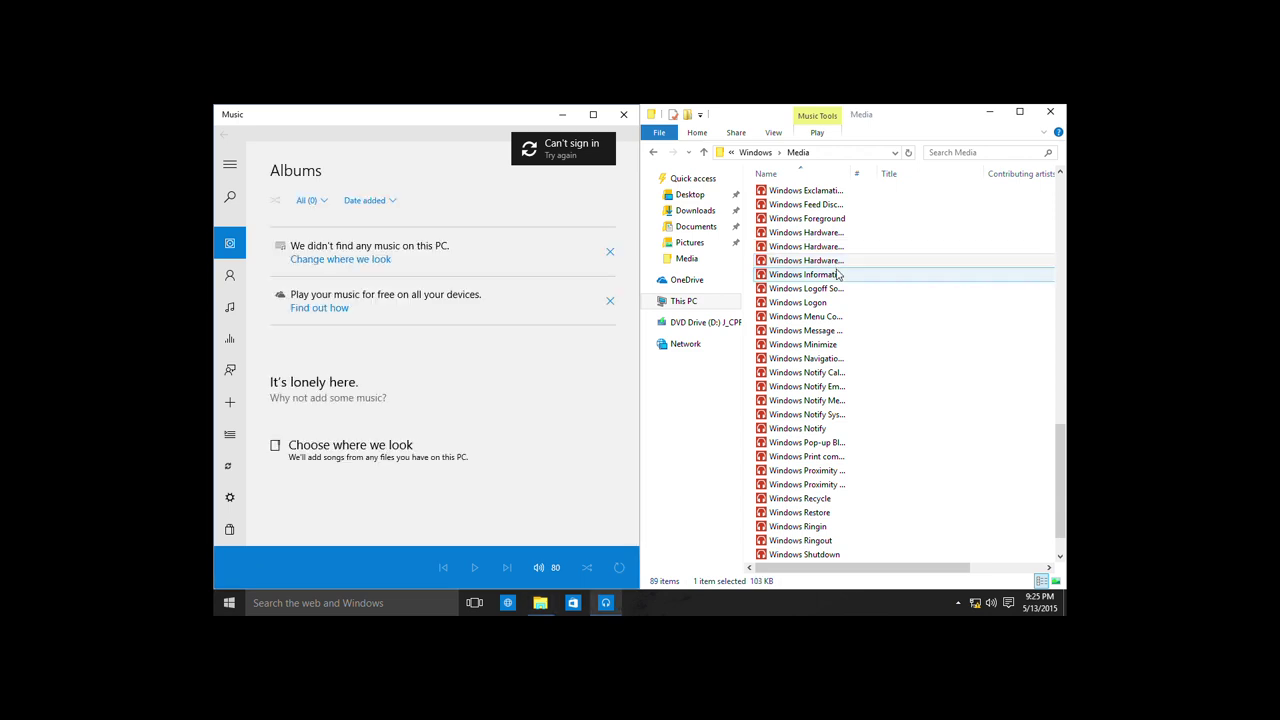
{"action": "double_click", "coordinate": [838, 274]}
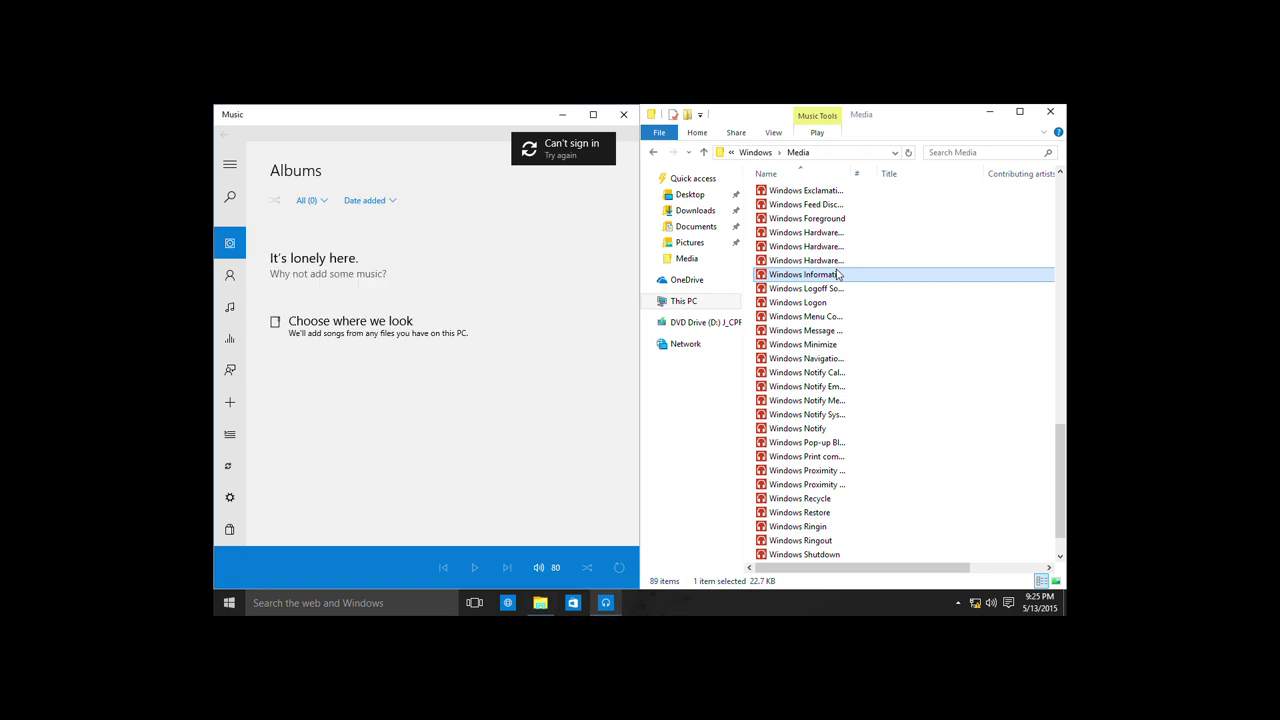
Step: Play the Windows Logoff Sound and Windows Logon sounds from the Media folder
{"action": "scroll", "coordinate": [838, 274], "scroll_direction": "down", "scroll_amount": 1}
{"action": "double_click", "coordinate": [837, 251]}
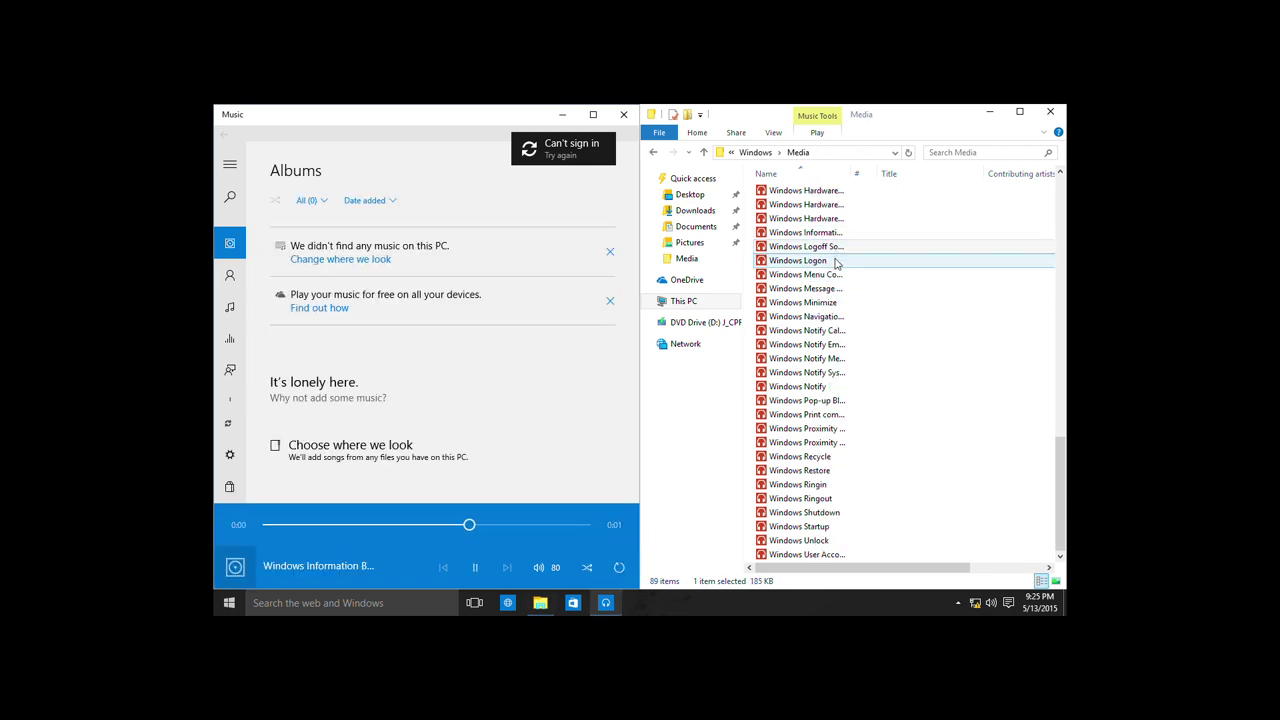
{"action": "double_click", "coordinate": [836, 261]}
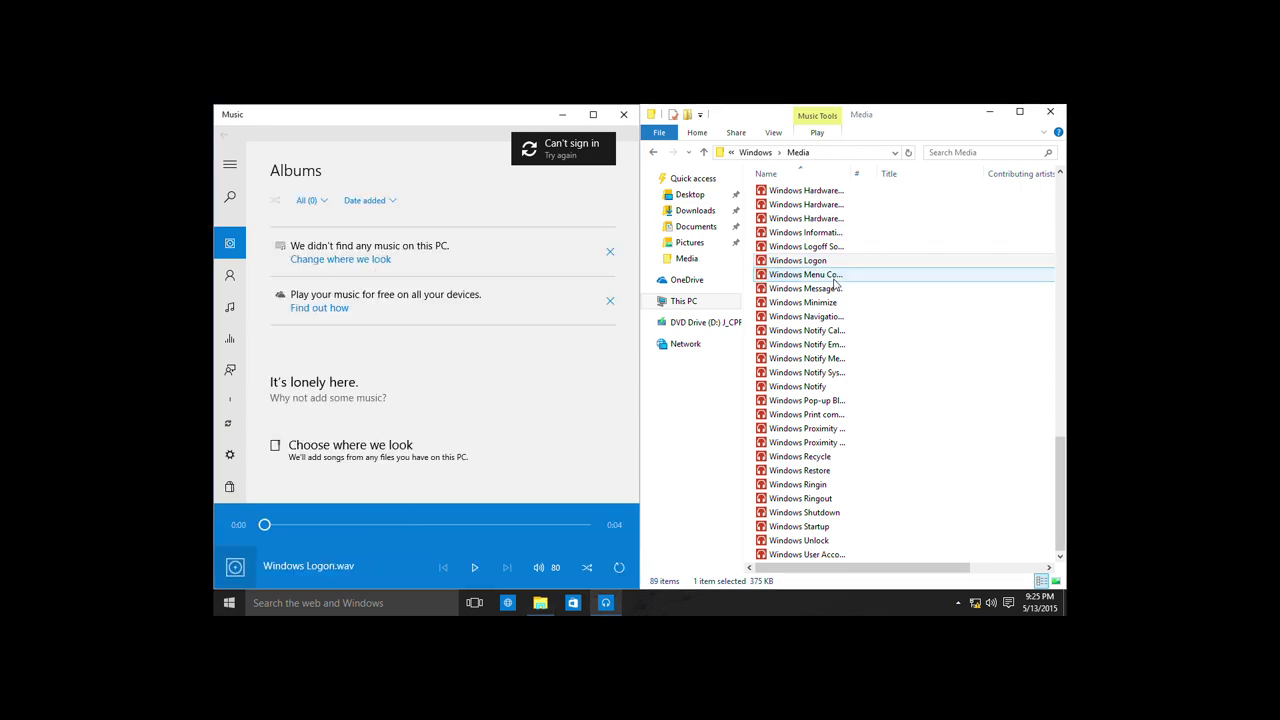
Step: Play the Windows Menu Command, Message Nudge, Minimize and Navigation Start sounds from the Media folder
{"action": "double_click", "coordinate": [831, 275]}
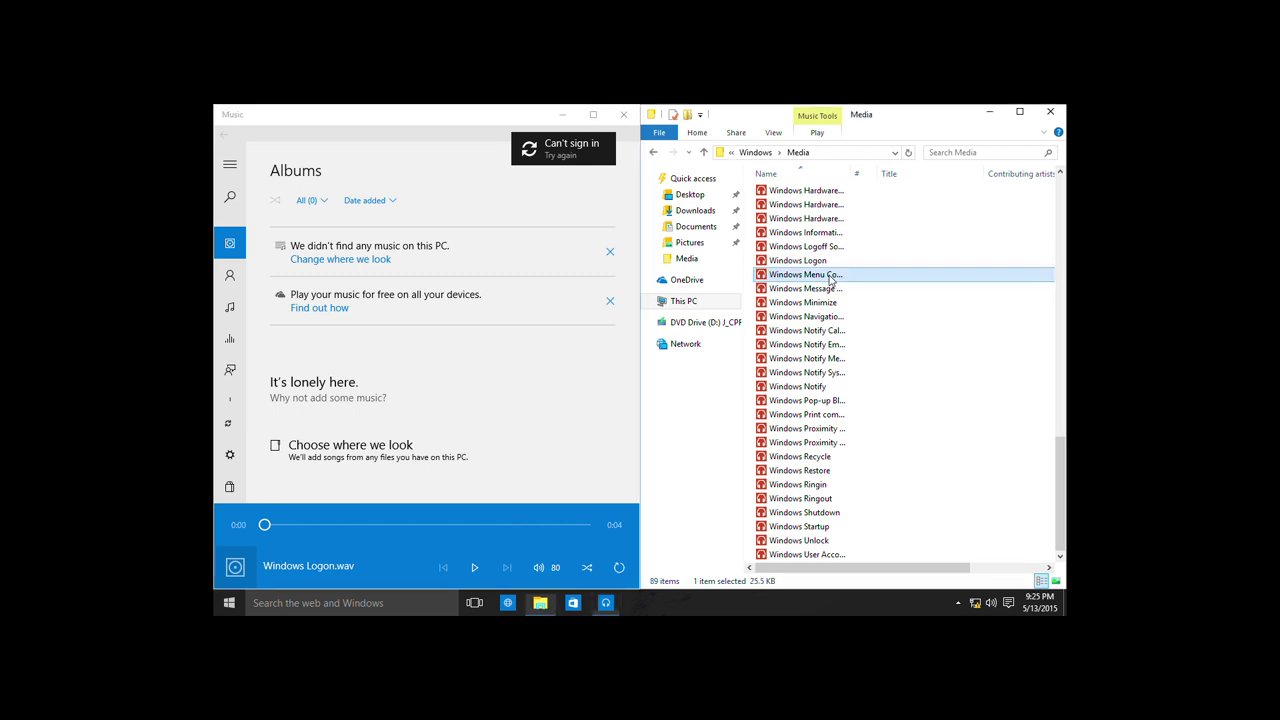
{"action": "double_click", "coordinate": [828, 289]}
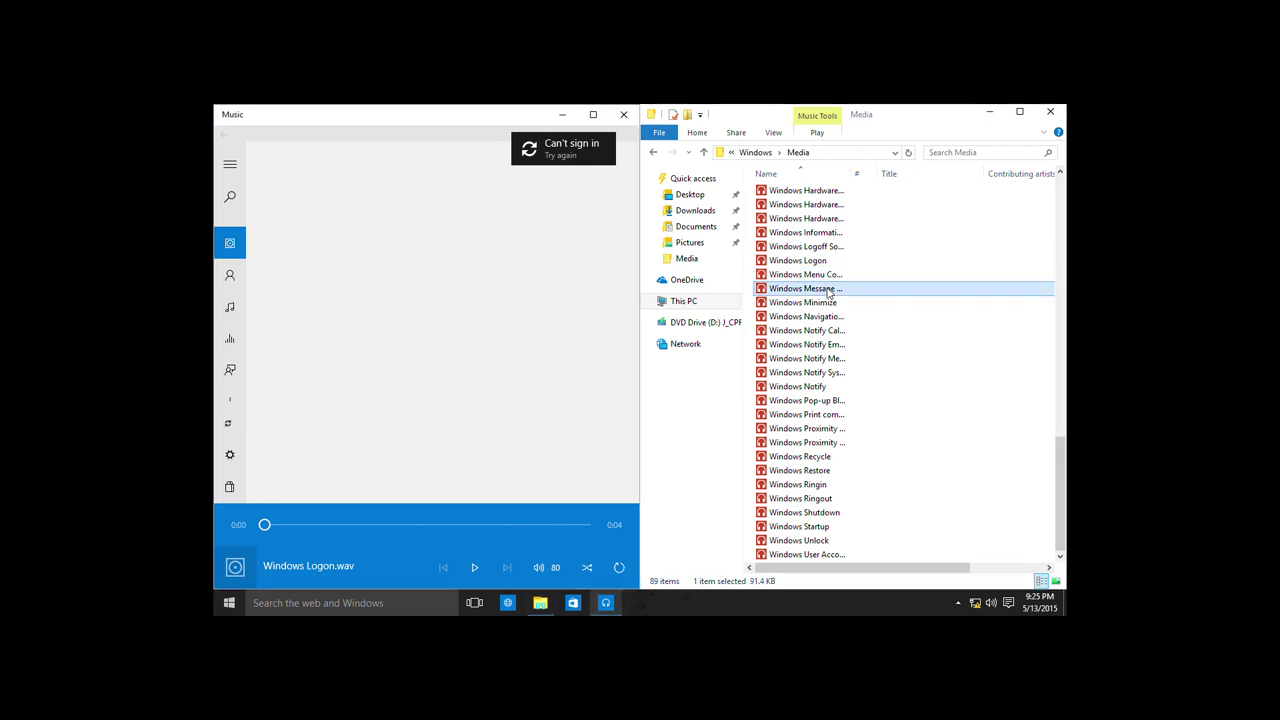
{"action": "double_click", "coordinate": [833, 302]}
{"action": "double_click", "coordinate": [836, 316]}
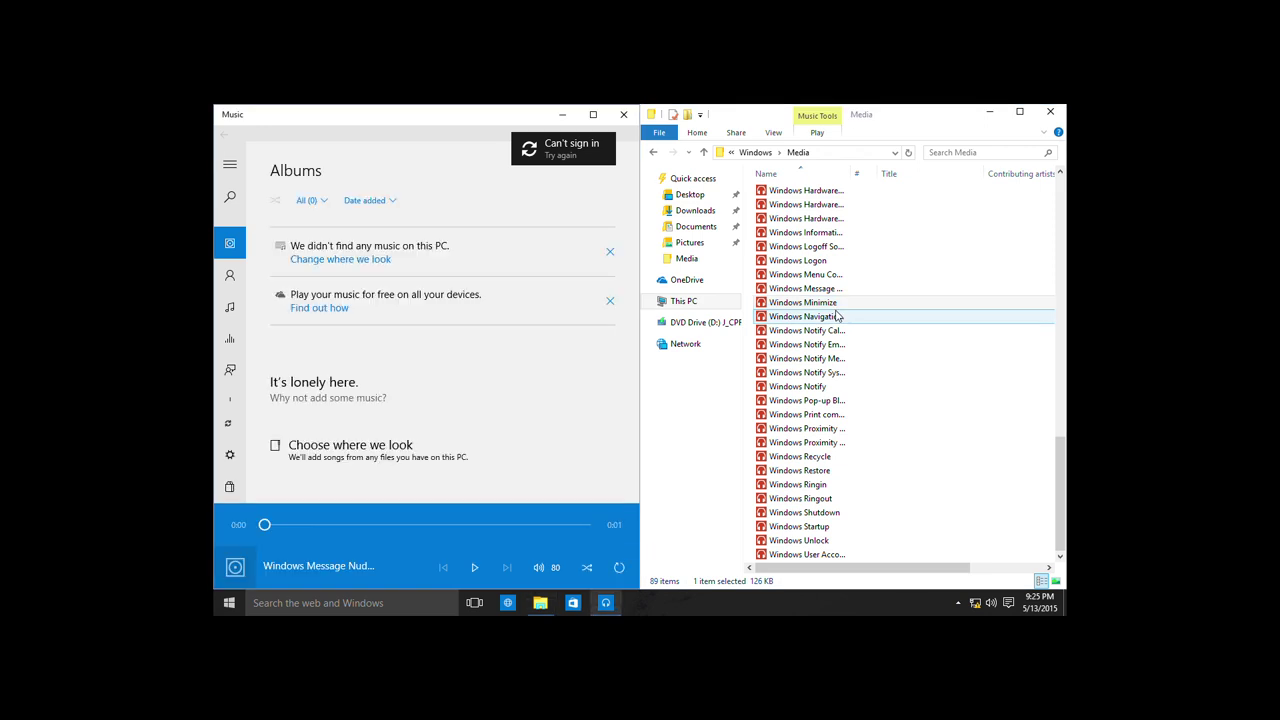
{"action": "double_click", "coordinate": [836, 316]}
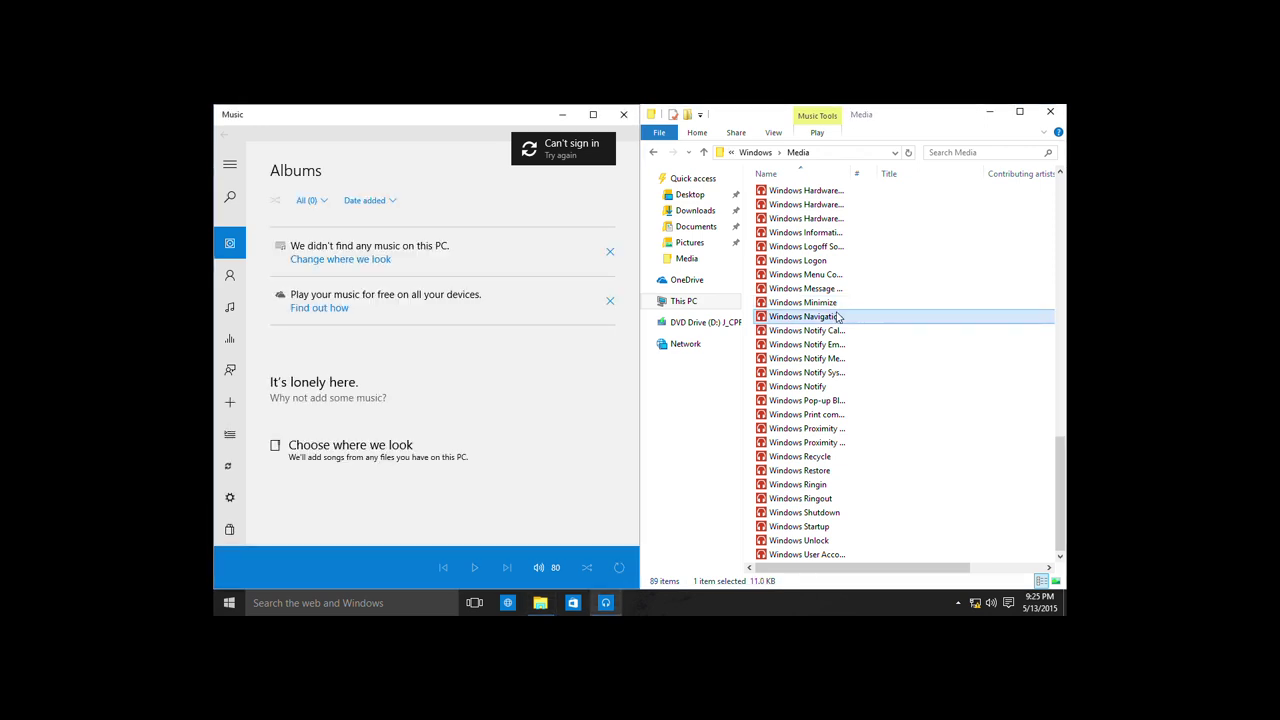
Step: Play the five Windows Notify sounds in the Media folder, from Notify Calendar through the plain Windows Notify
{"action": "double_click", "coordinate": [838, 331]}
{"action": "double_click", "coordinate": [842, 346]}
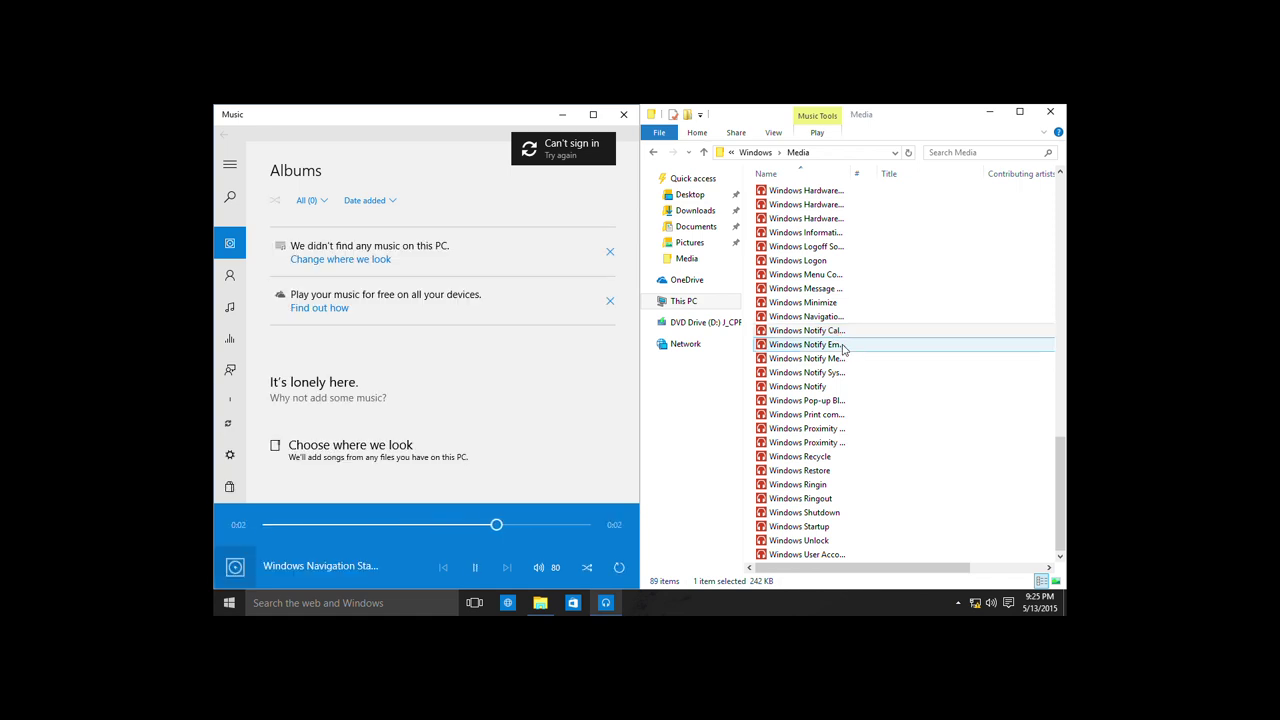
{"action": "double_click", "coordinate": [841, 359]}
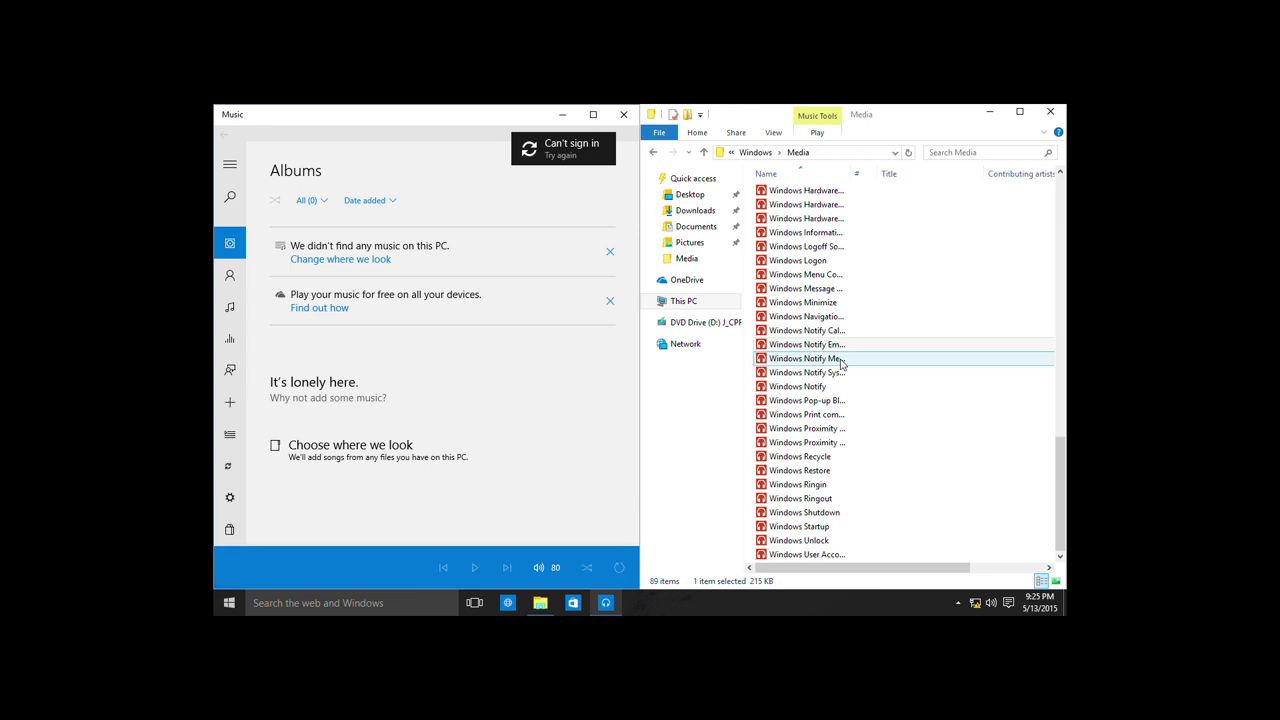
{"action": "double_click", "coordinate": [838, 373]}
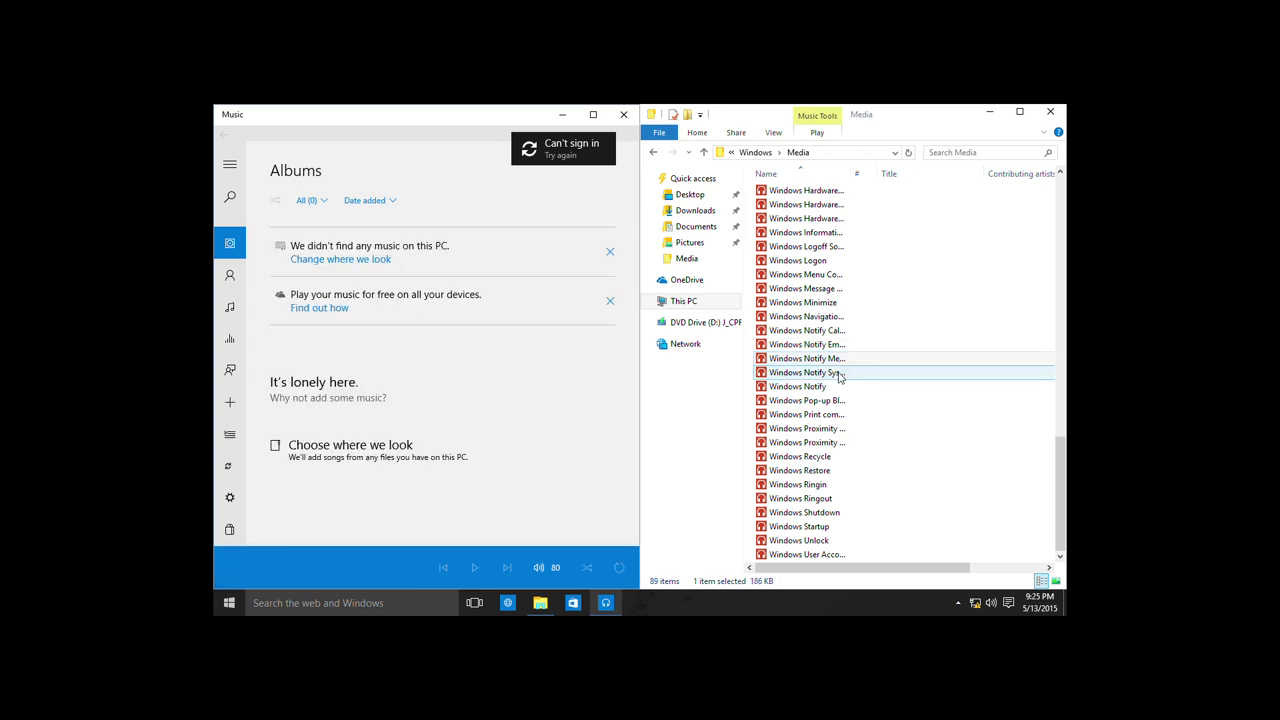
{"action": "double_click", "coordinate": [834, 387]}
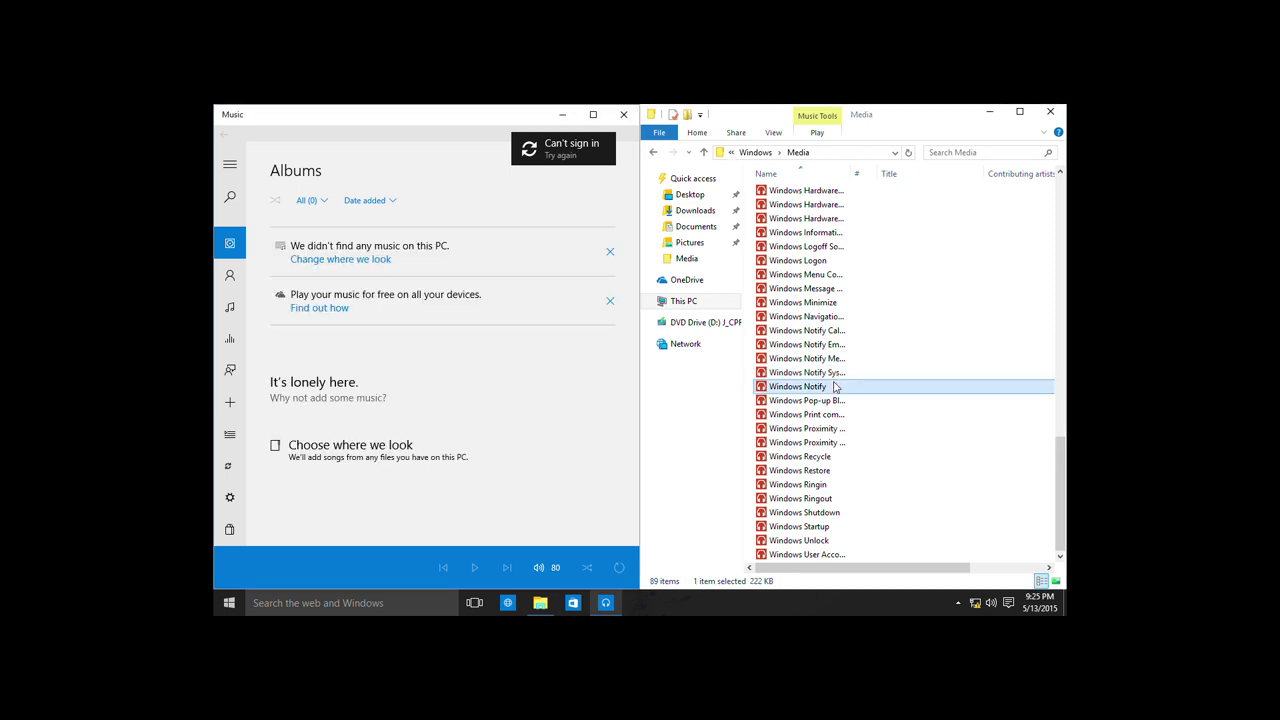
Step: Play the Windows Pop-up Blocked, Print complete and both Proximity sounds from the Media folder
{"action": "double_click", "coordinate": [836, 401]}
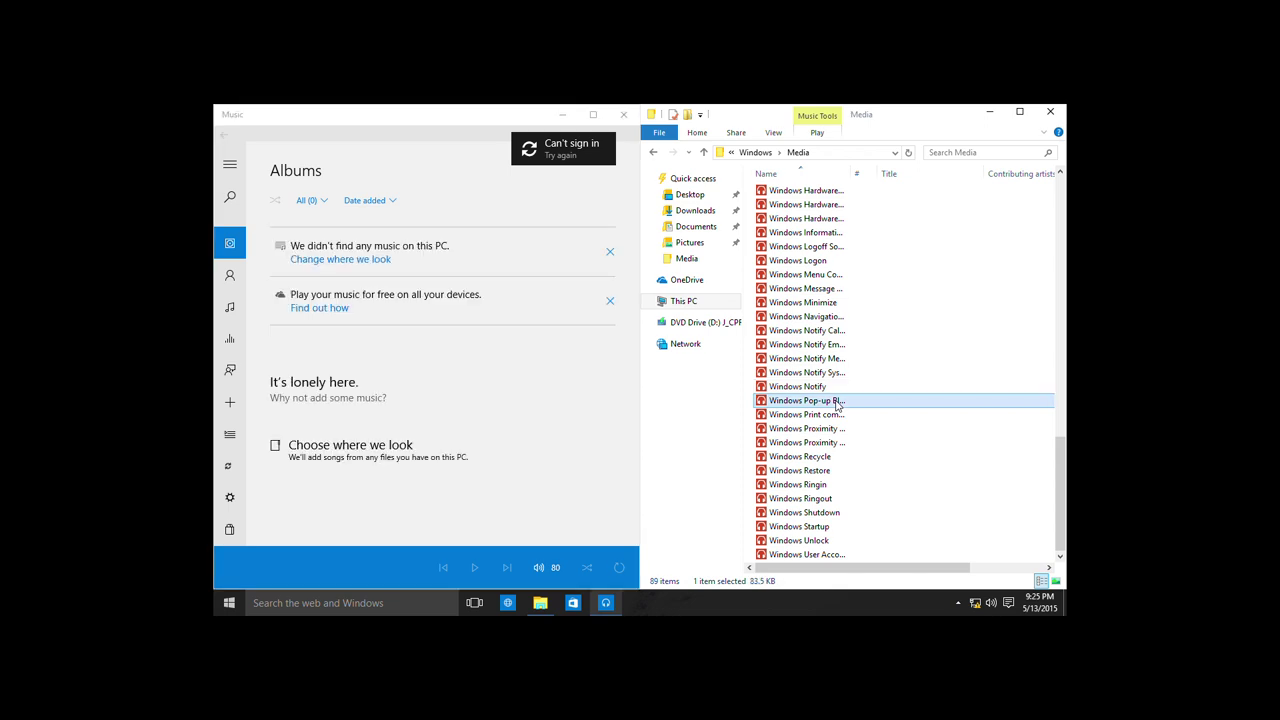
{"action": "double_click", "coordinate": [838, 415]}
{"action": "left_click", "coordinate": [832, 428]}
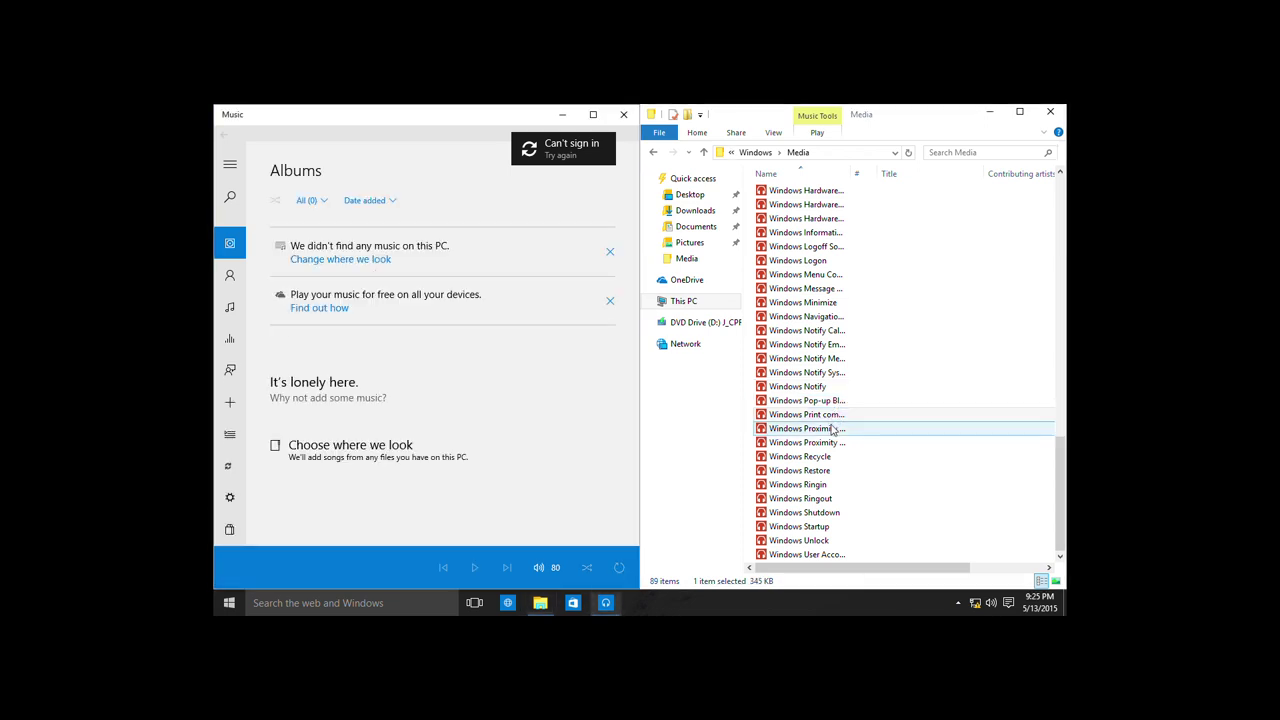
{"action": "double_click", "coordinate": [832, 428]}
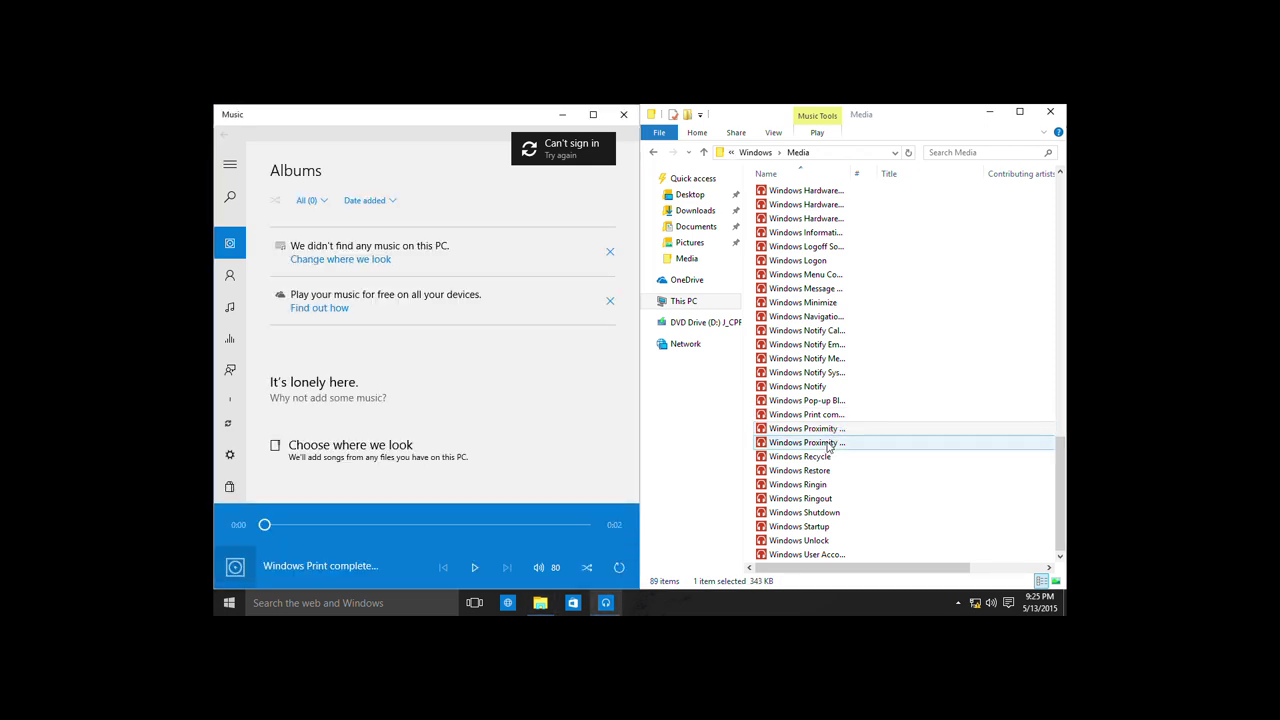
{"action": "double_click", "coordinate": [828, 442]}
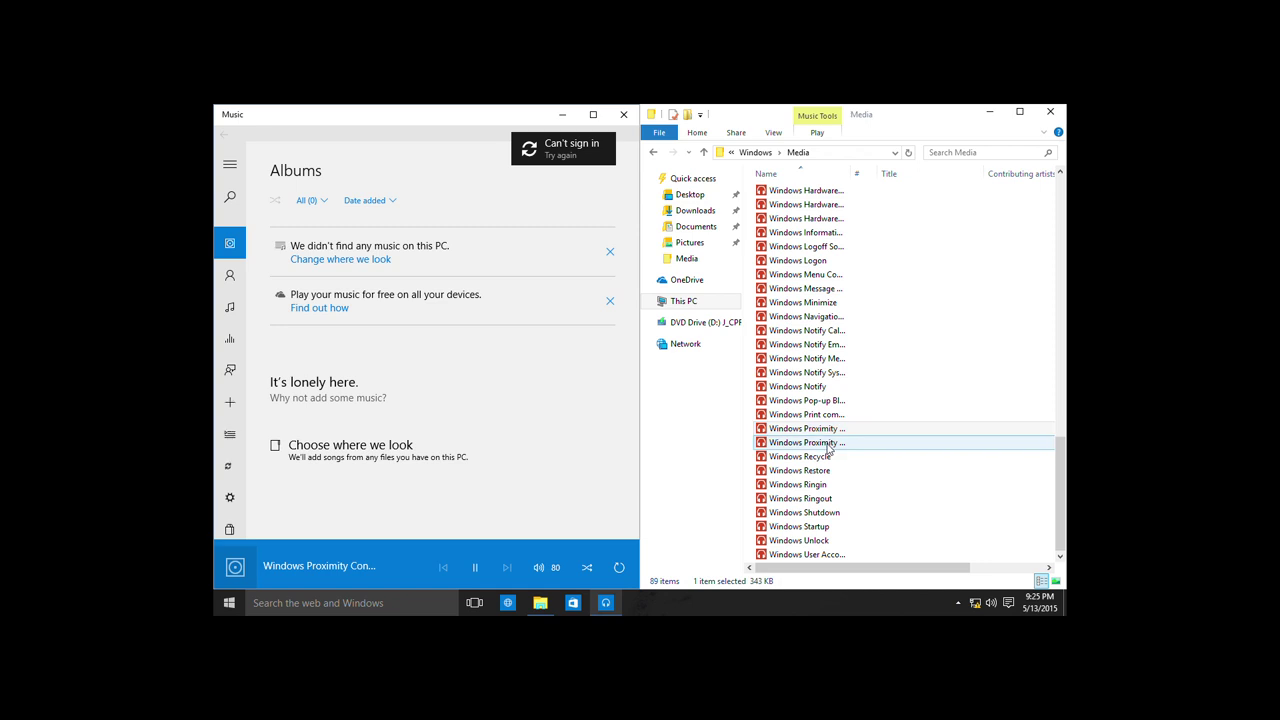
Step: Play the Windows Recycle, Restore, Ringin and Ringout sounds from the Media folder
{"action": "double_click", "coordinate": [828, 456]}
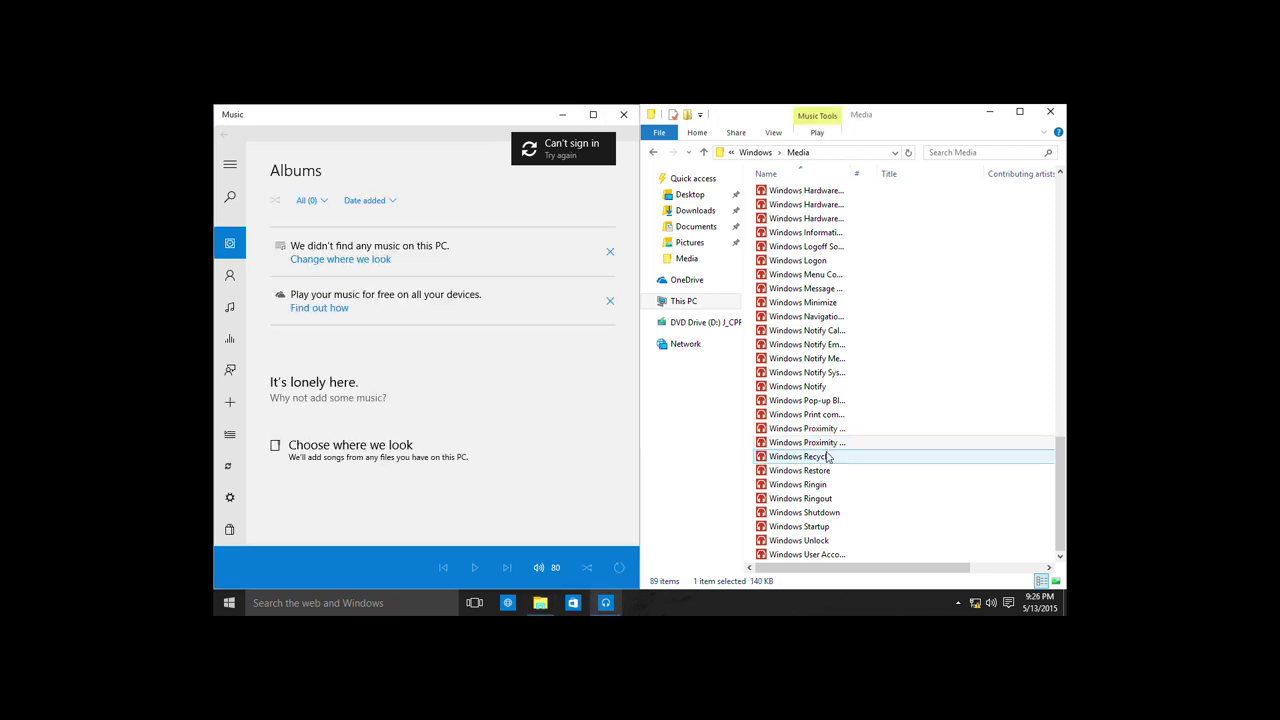
{"action": "double_click", "coordinate": [825, 474]}
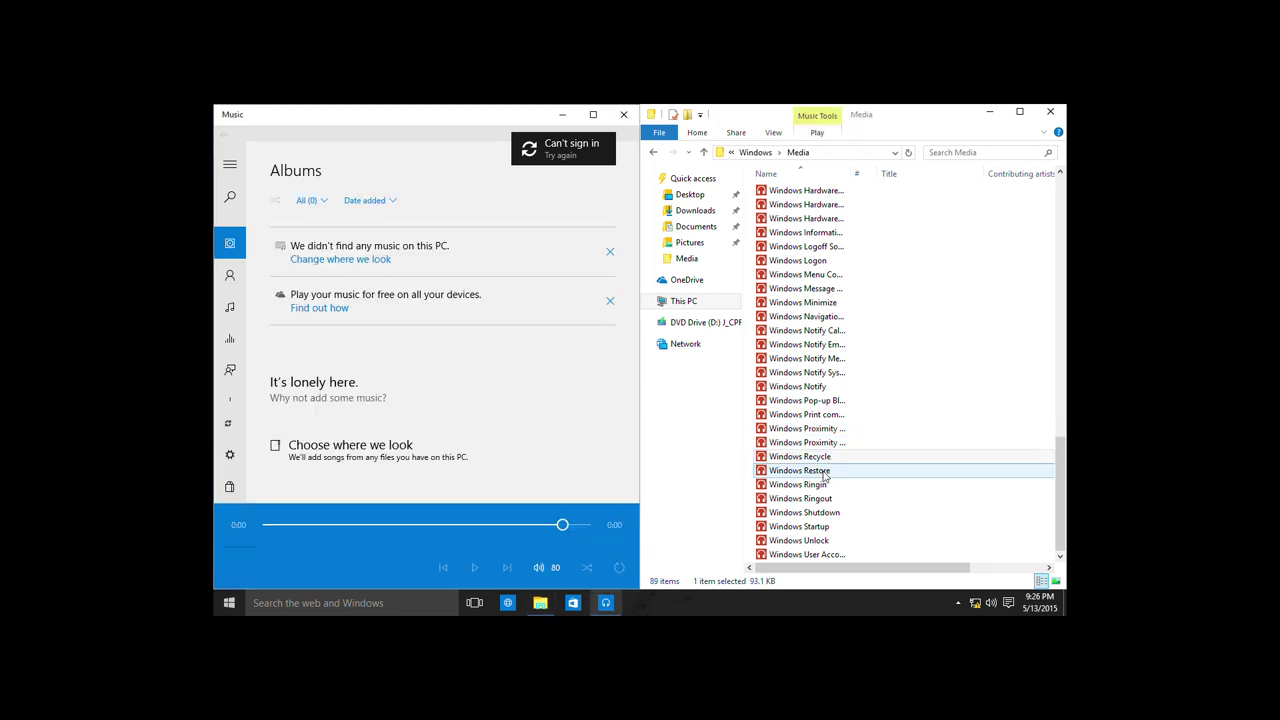
{"action": "double_click", "coordinate": [829, 485]}
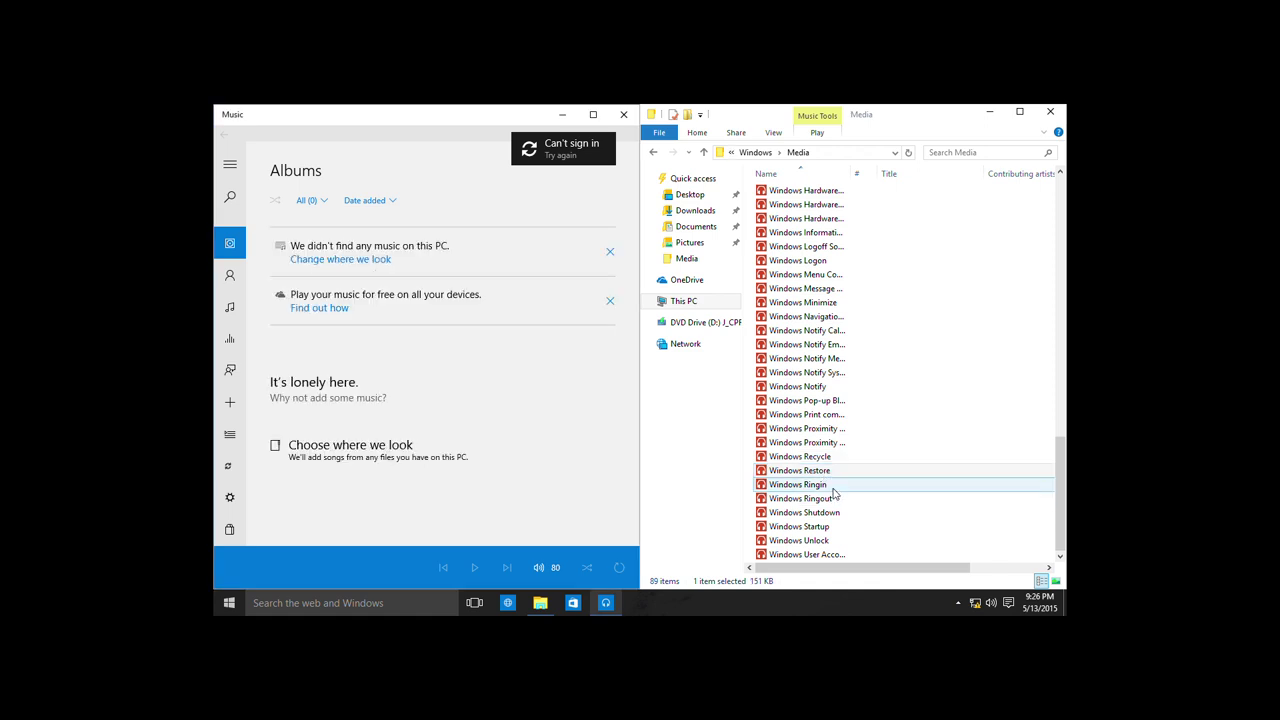
{"action": "double_click", "coordinate": [833, 498]}
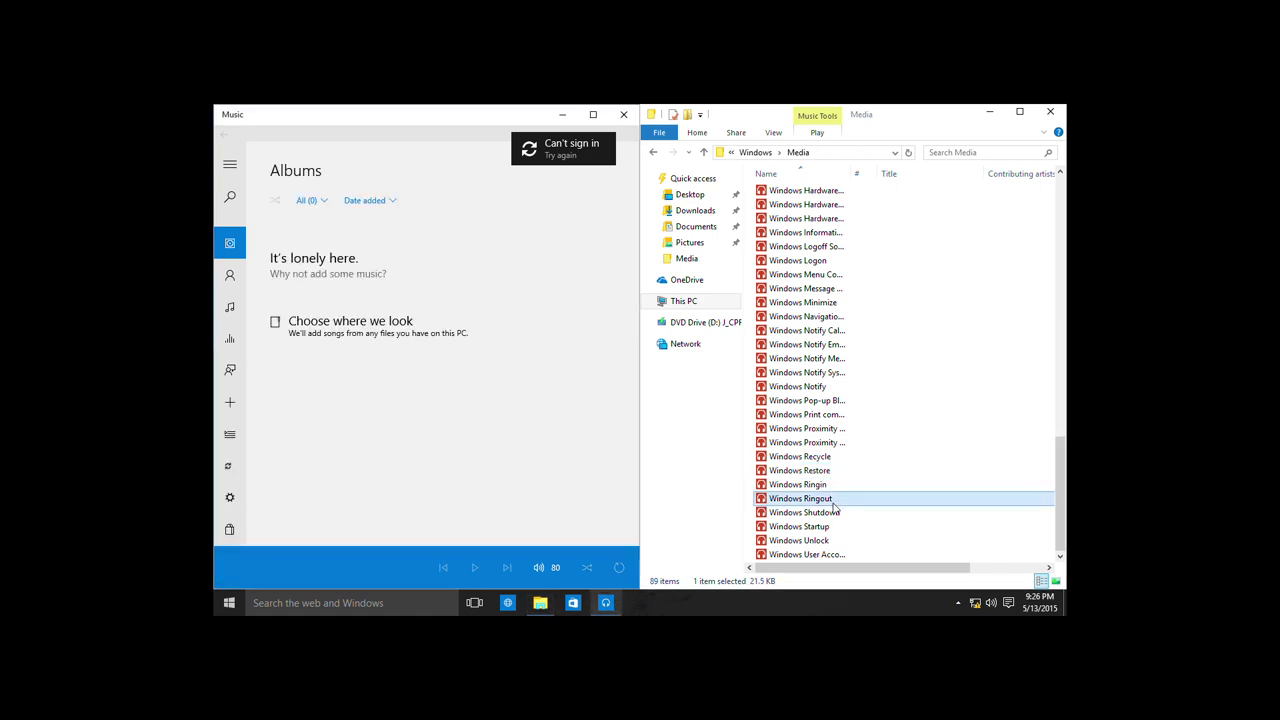
Step: Play the Windows Shutdown, Startup, Unlock and User Account sounds at the end of the Media folder
{"action": "double_click", "coordinate": [836, 512]}
{"action": "double_click", "coordinate": [840, 527]}
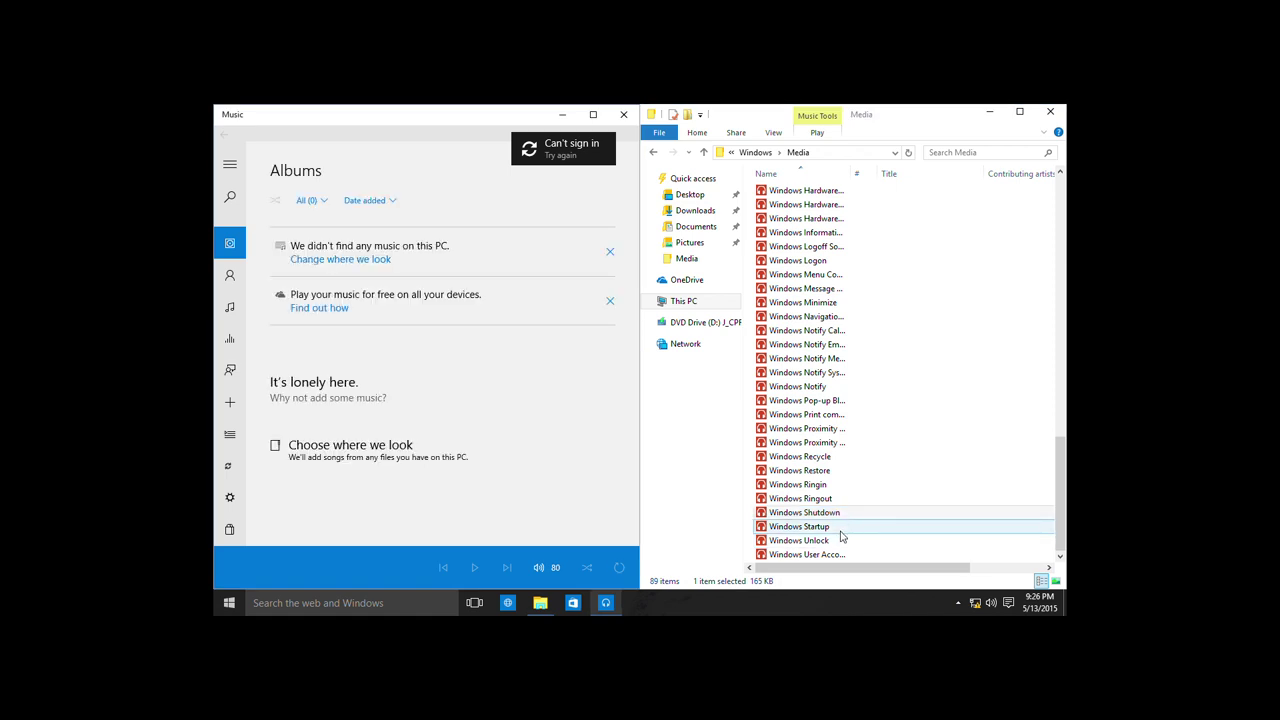
{"action": "double_click", "coordinate": [841, 540]}
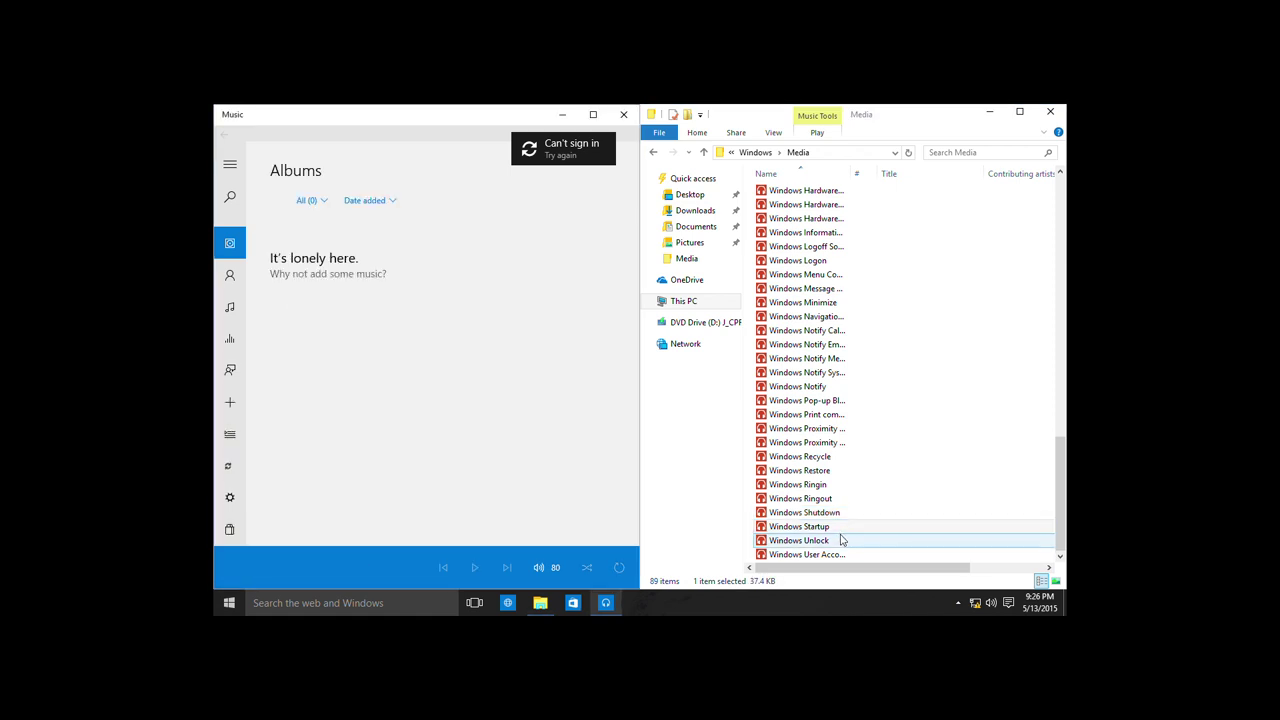
{"action": "double_click", "coordinate": [841, 554]}
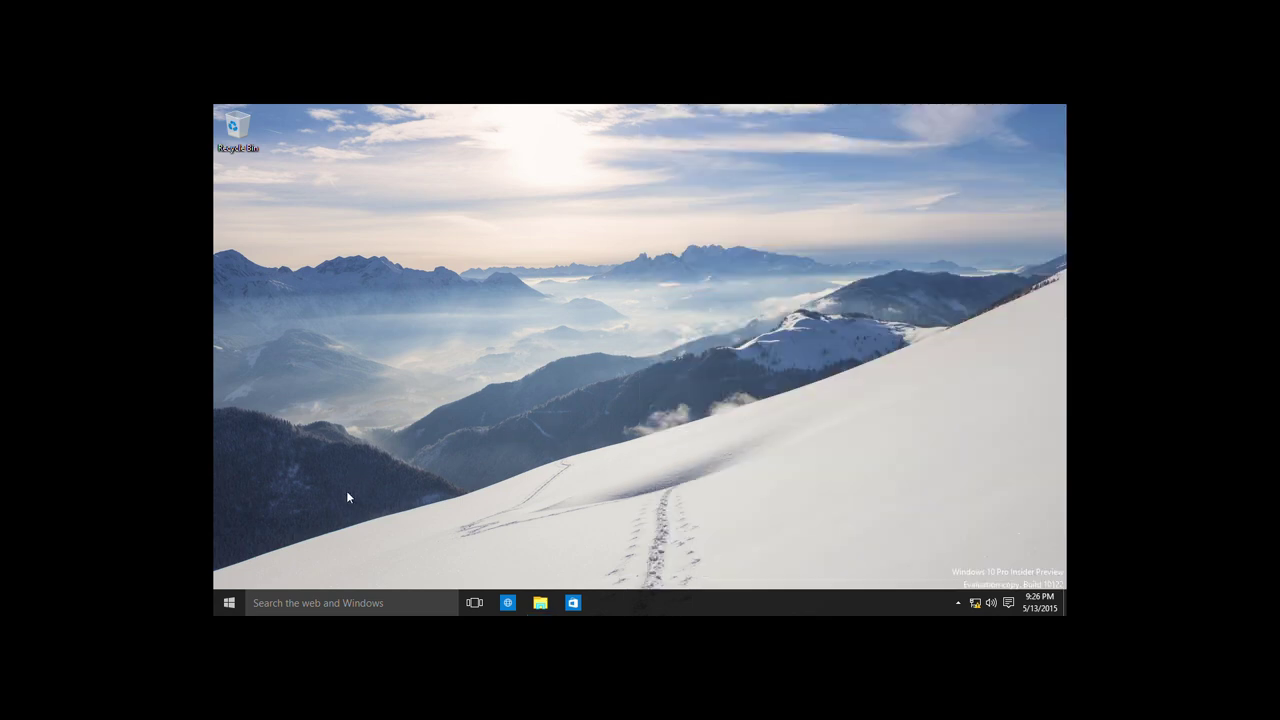
{"action": "left_click", "coordinate": [238, 598]}
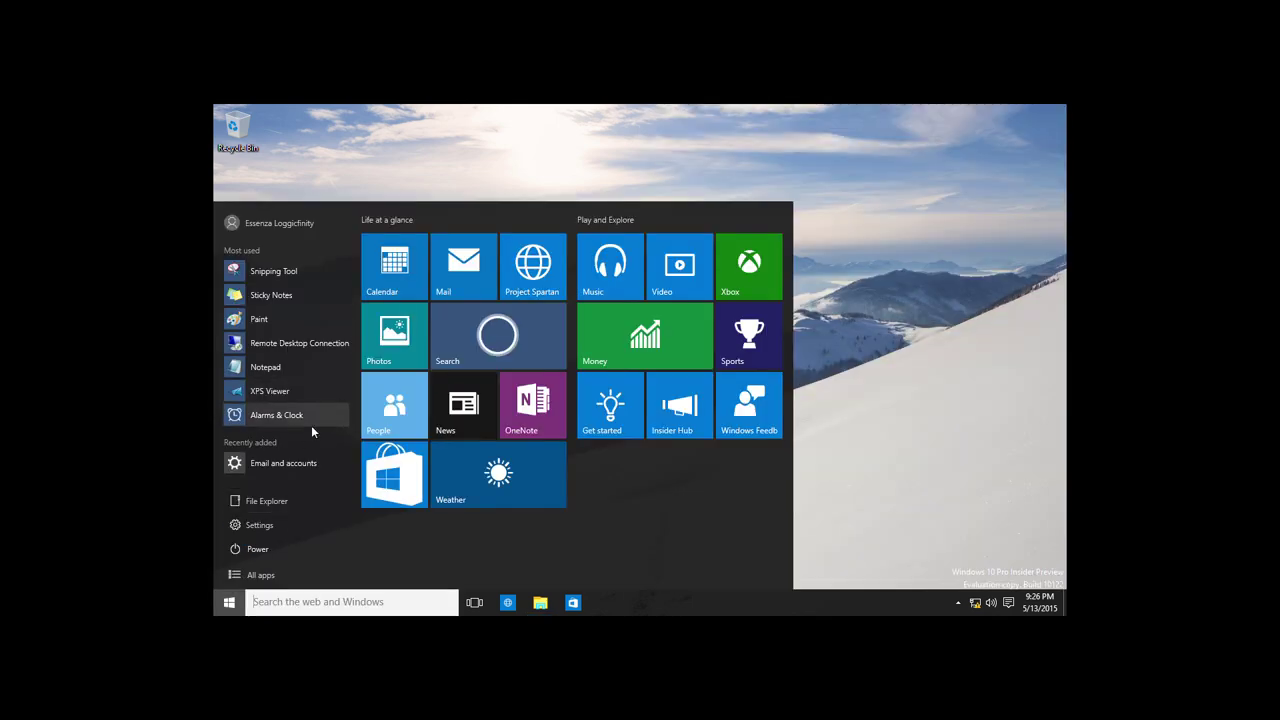
{"action": "left_click", "coordinate": [260, 575]}
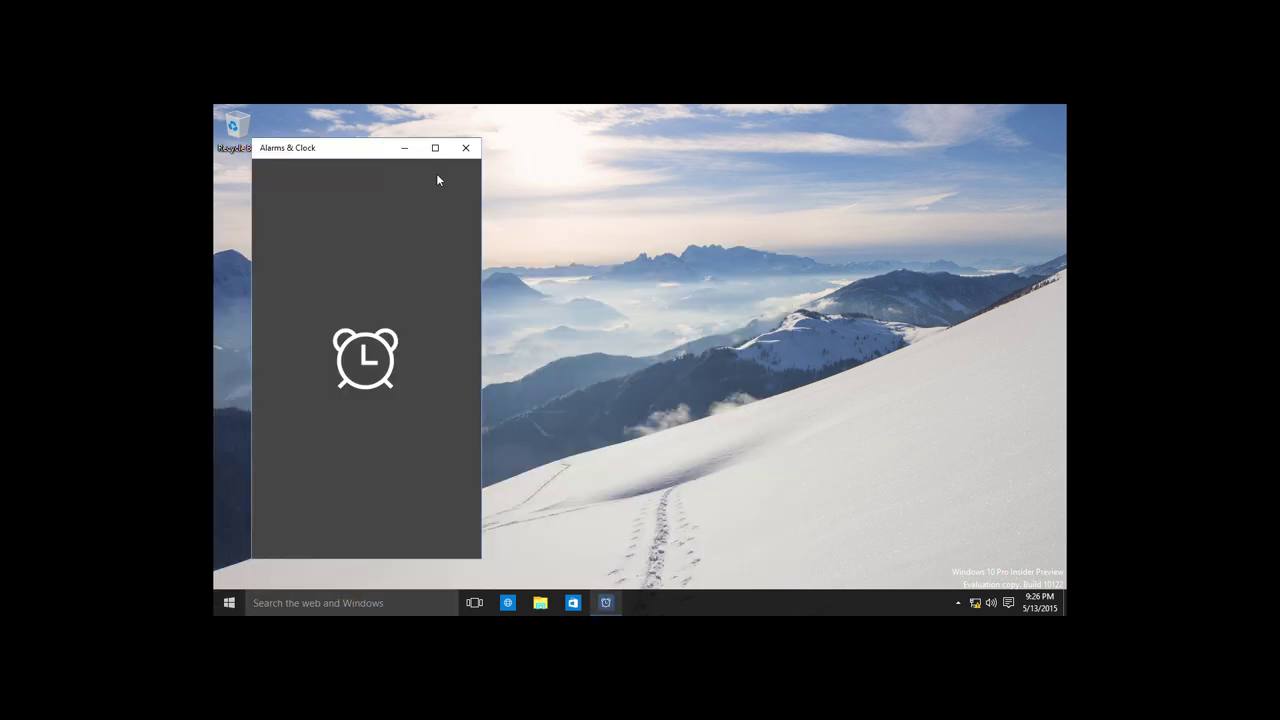
{"action": "left_click_drag", "start_coordinate": [482, 222], "coordinate": [682, 220]}
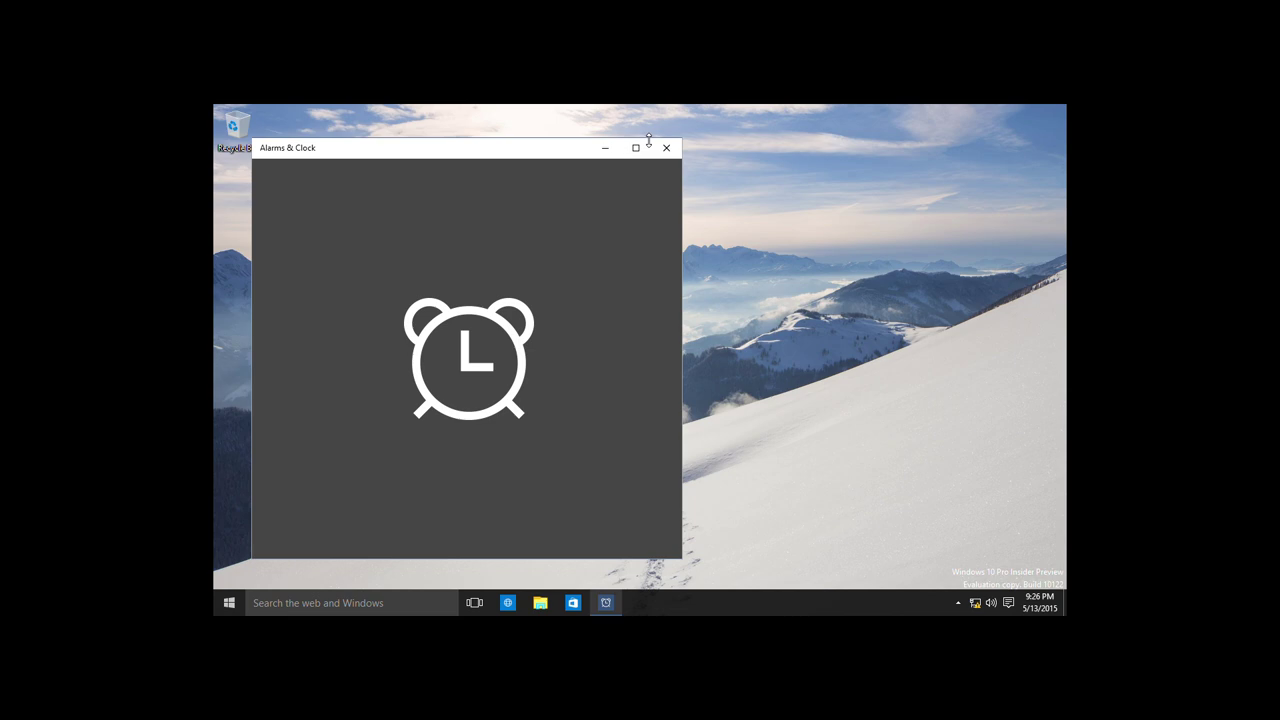
{"action": "key", "text": "alt+F4"}
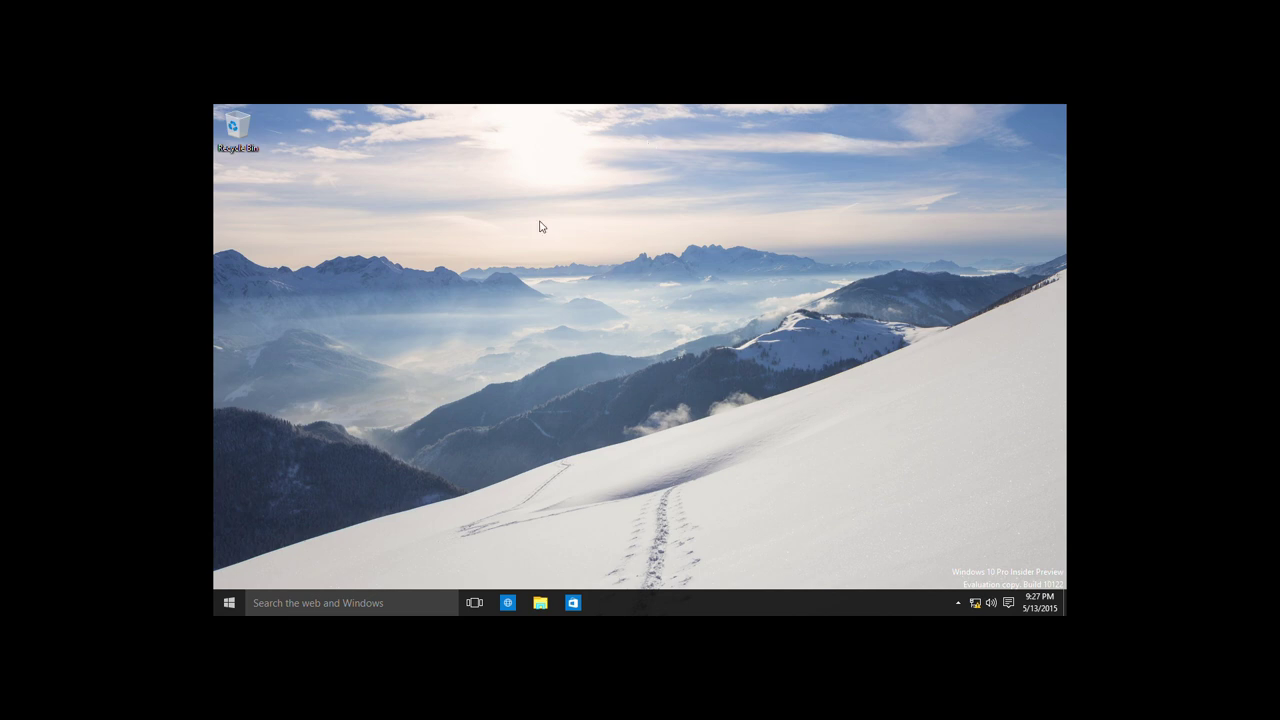
Step: Open Alarms & Clock in a wider window and check the current time and date in the system clock's calendar
{"action": "left_click", "coordinate": [229, 601]}
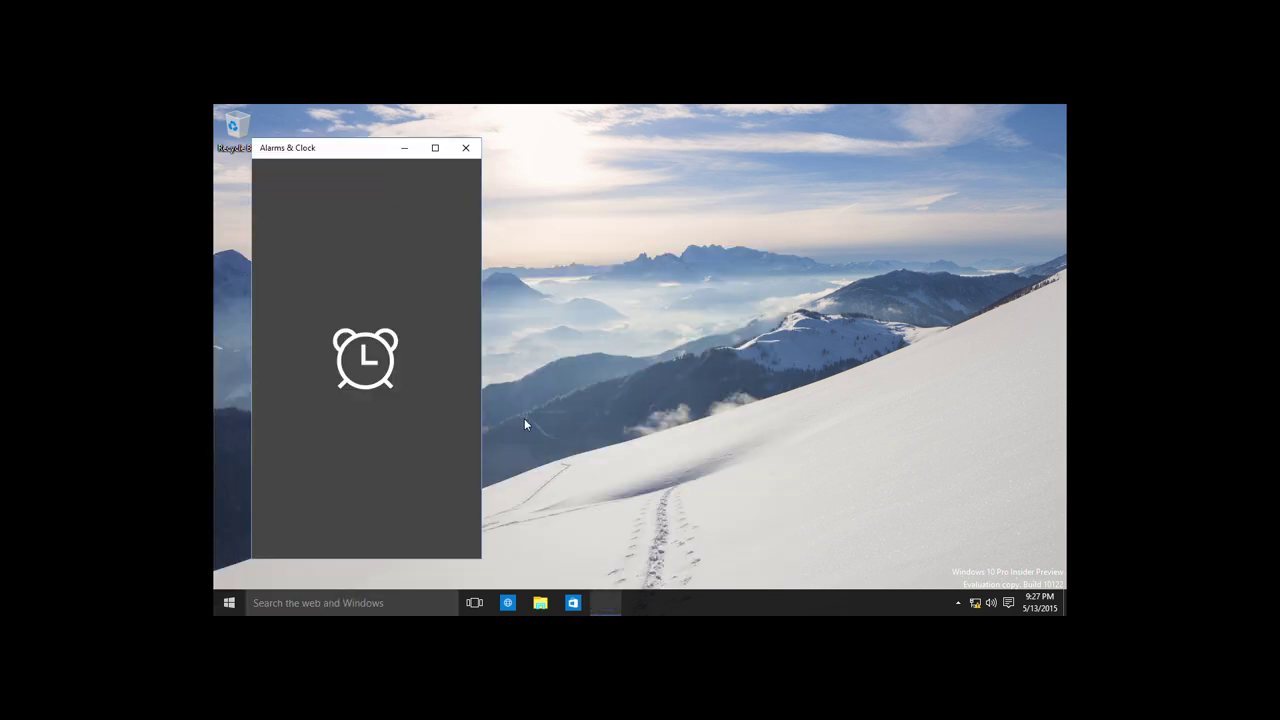
{"action": "left_click_drag", "start_coordinate": [482, 352], "coordinate": [587, 385]}
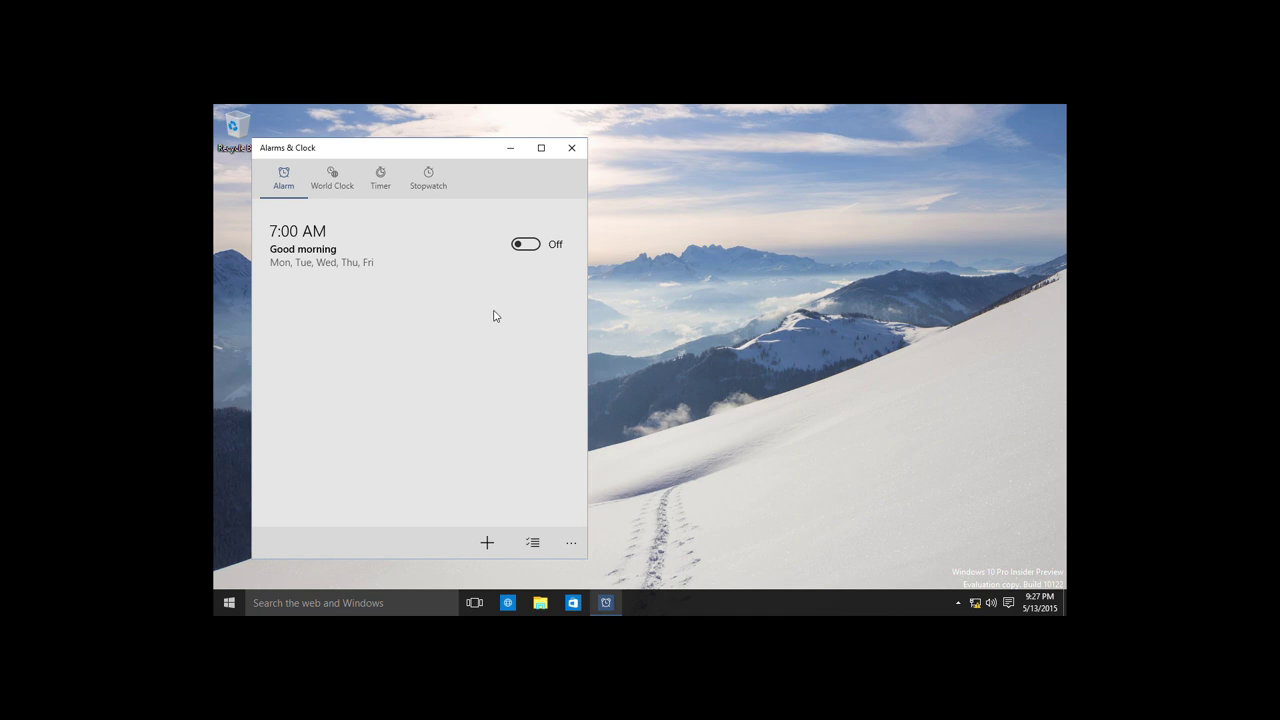
{"action": "left_click", "coordinate": [1040, 602]}
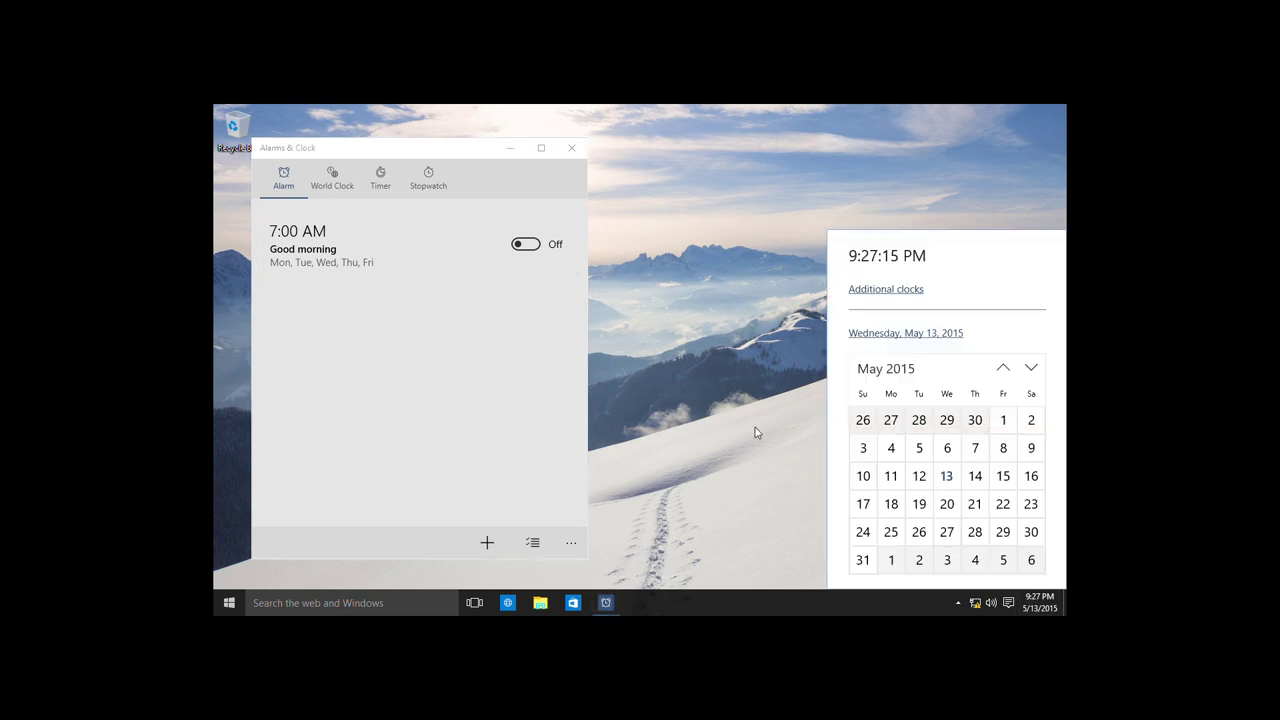
{"action": "left_click", "coordinate": [420, 248]}
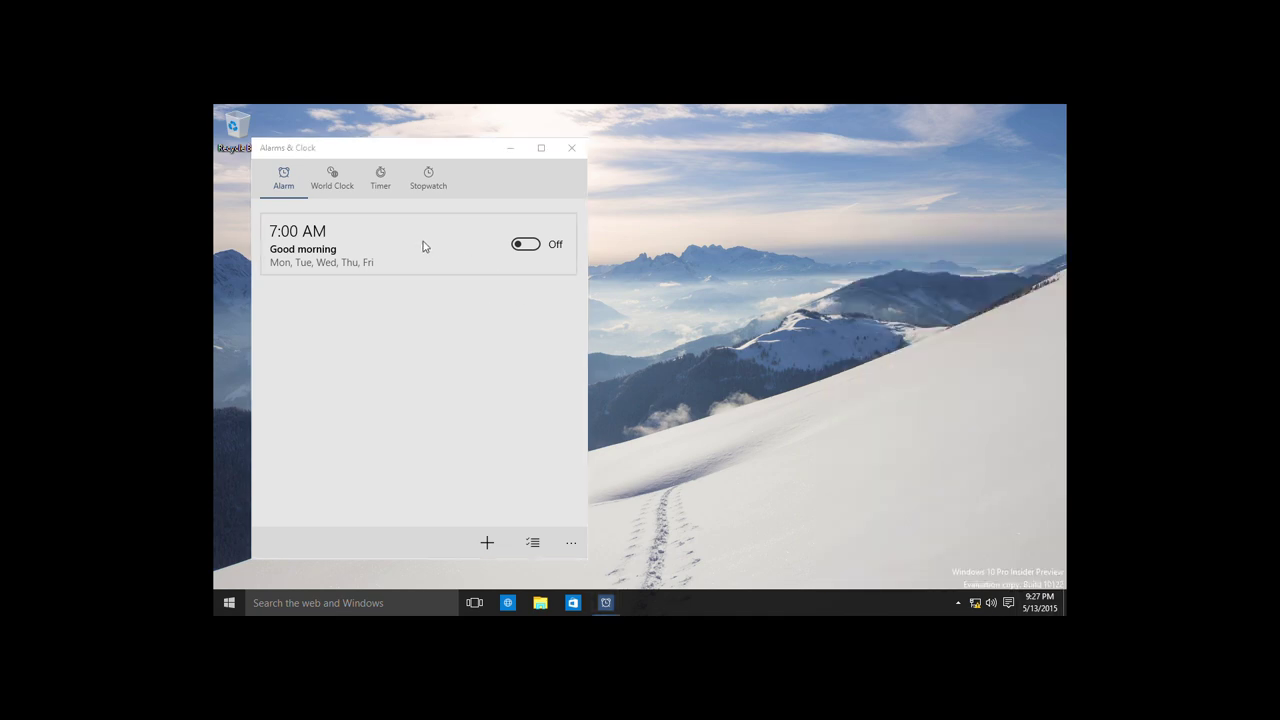
Step: Edit the Good morning alarm and set its time to 9:28 PM
{"action": "left_click", "coordinate": [424, 246]}
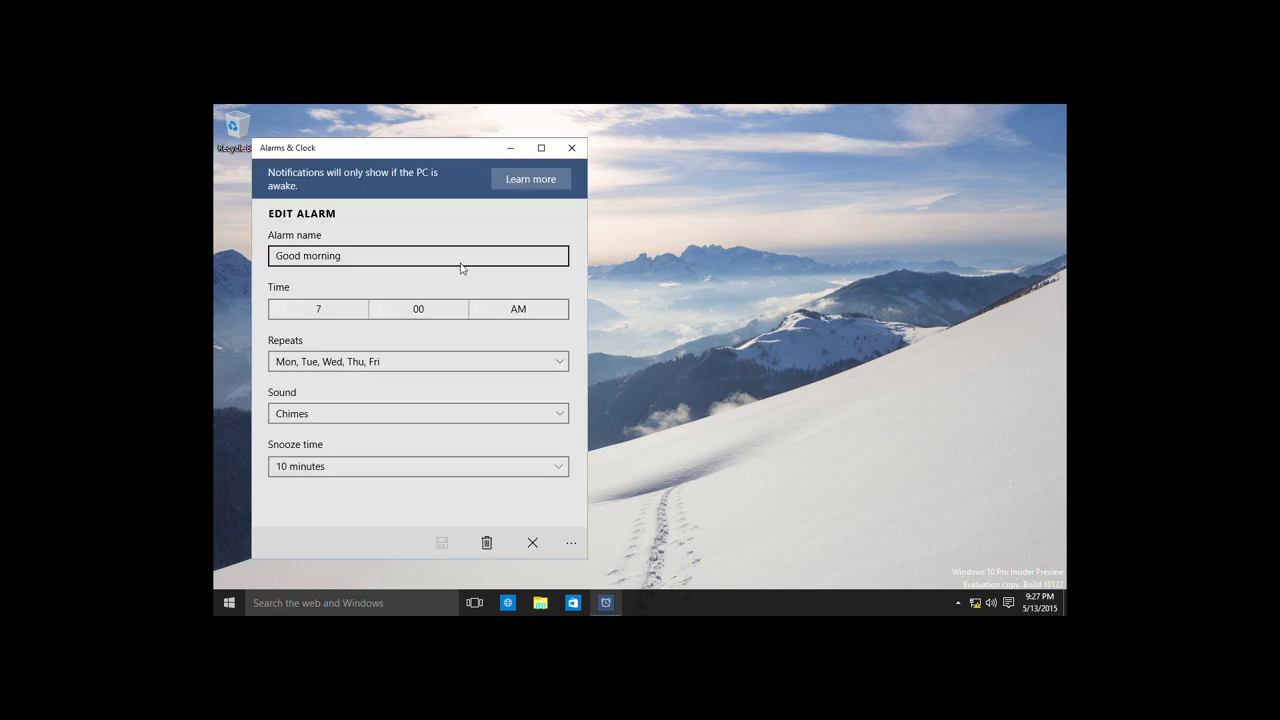
{"action": "left_click", "coordinate": [336, 324]}
{"action": "left_click", "coordinate": [348, 378]}
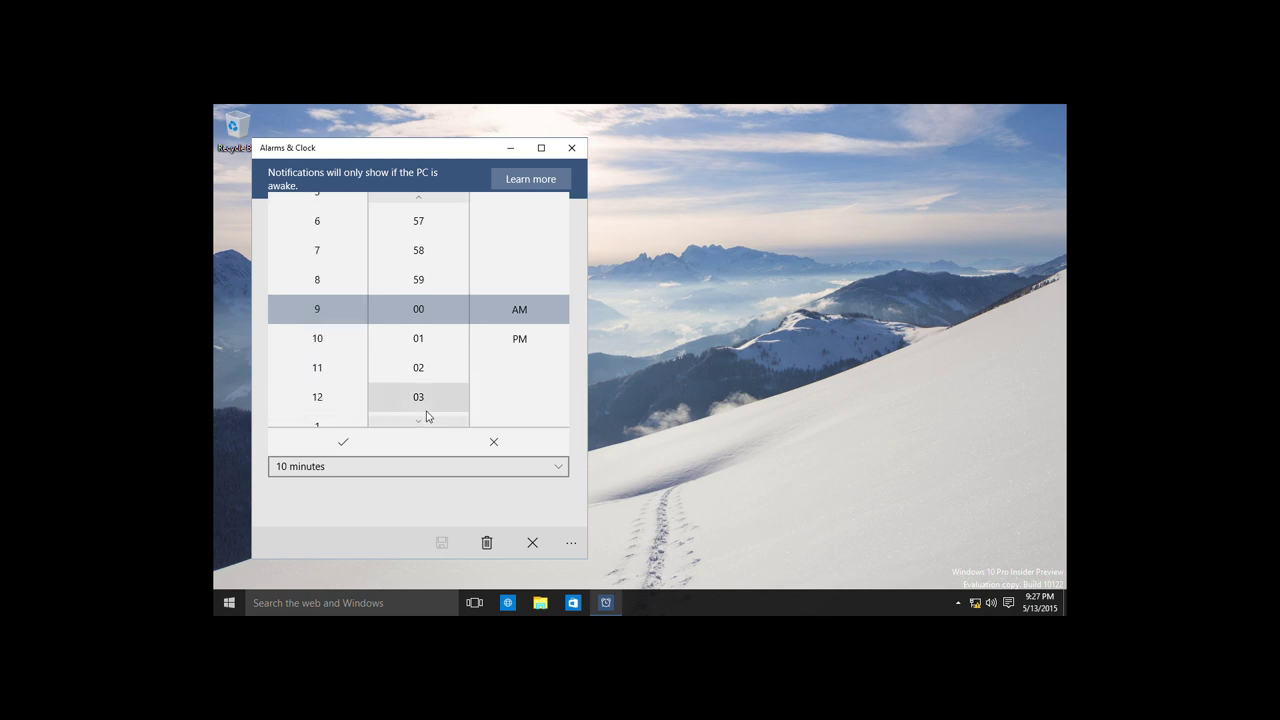
{"action": "left_click", "coordinate": [396, 442]}
{"action": "left_click", "coordinate": [416, 312]}
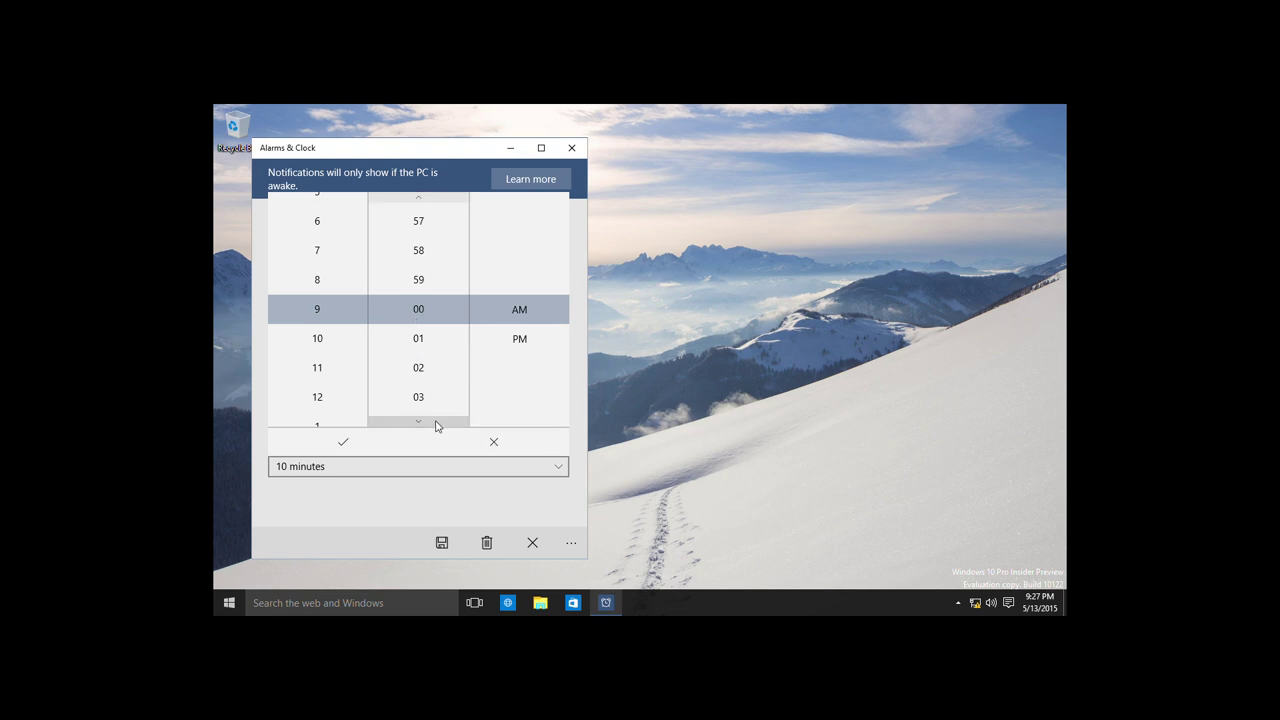
{"action": "scroll", "coordinate": [421, 412], "scroll_direction": "down", "scroll_amount": 3}
{"action": "scroll", "coordinate": [421, 412], "scroll_direction": "down", "scroll_amount": 5}
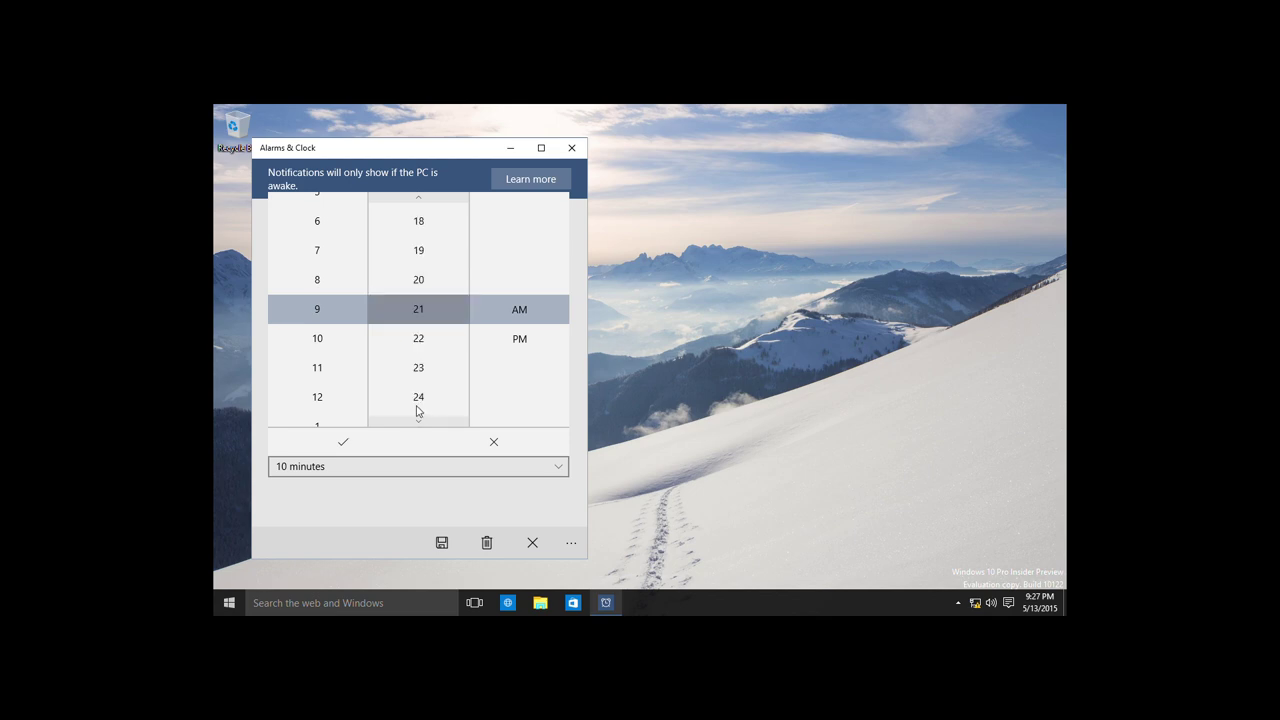
{"action": "scroll", "coordinate": [428, 414], "scroll_direction": "down", "scroll_amount": 4}
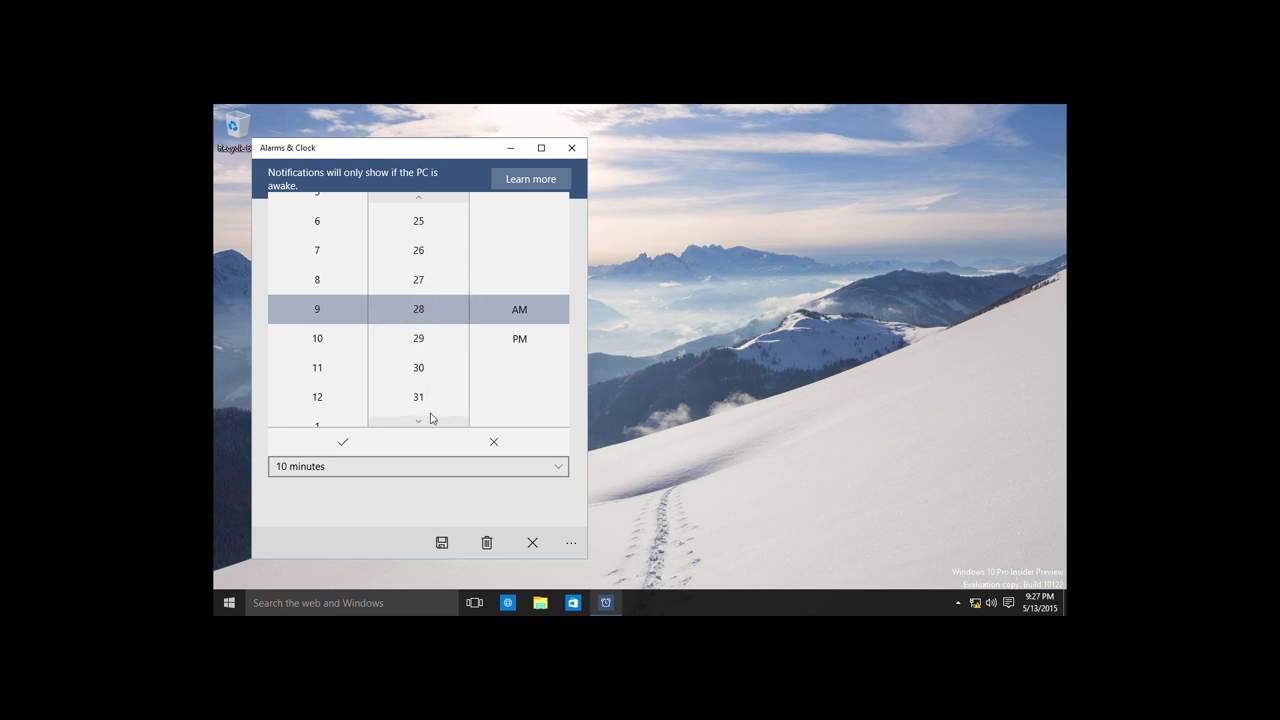
{"action": "left_click", "coordinate": [534, 348]}
{"action": "left_click", "coordinate": [362, 440]}
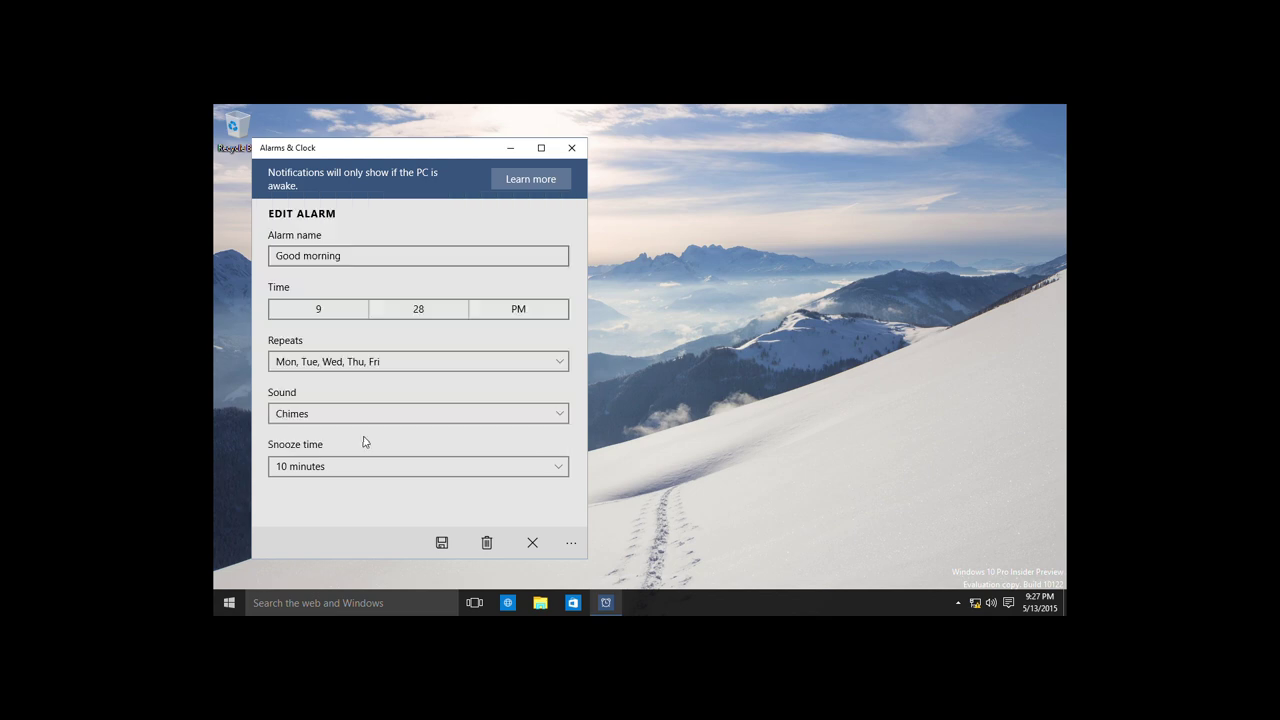
Step: Set the alarm's snooze time to 5 minutes and look through the available alarm sounds, keeping Chimes
{"action": "left_click", "coordinate": [374, 469]}
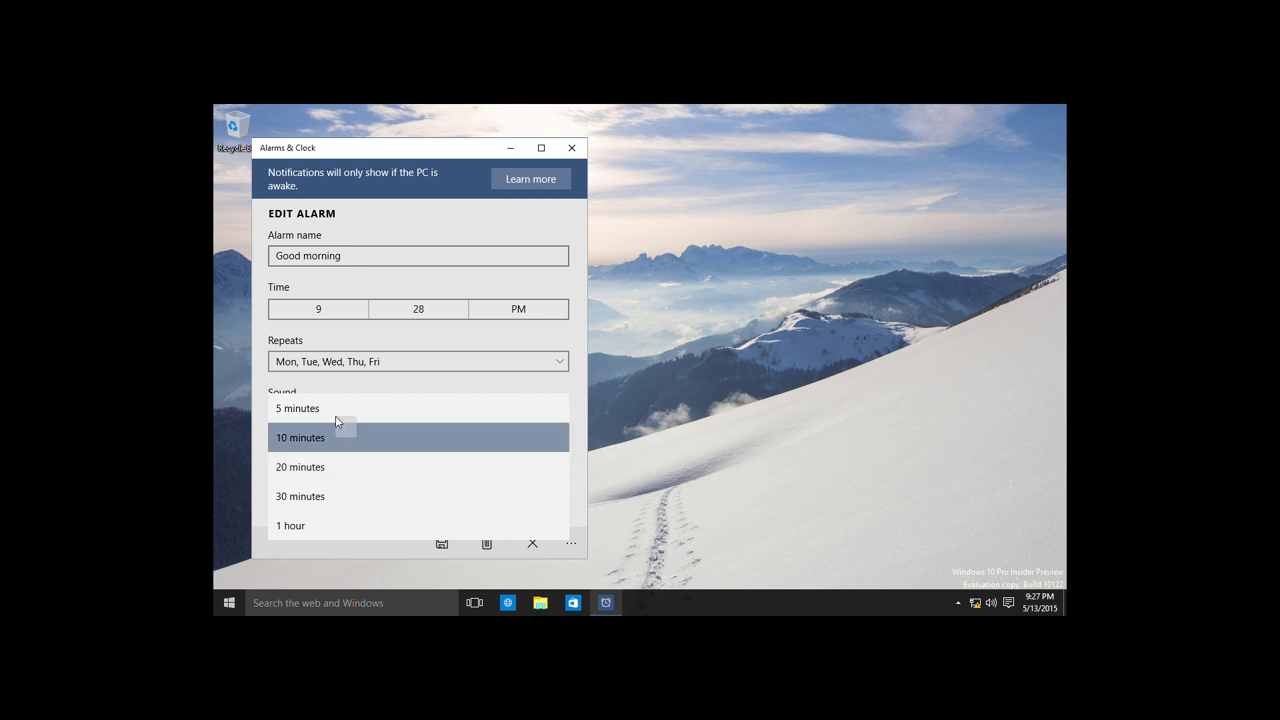
{"action": "left_click", "coordinate": [336, 413]}
{"action": "left_click", "coordinate": [333, 418]}
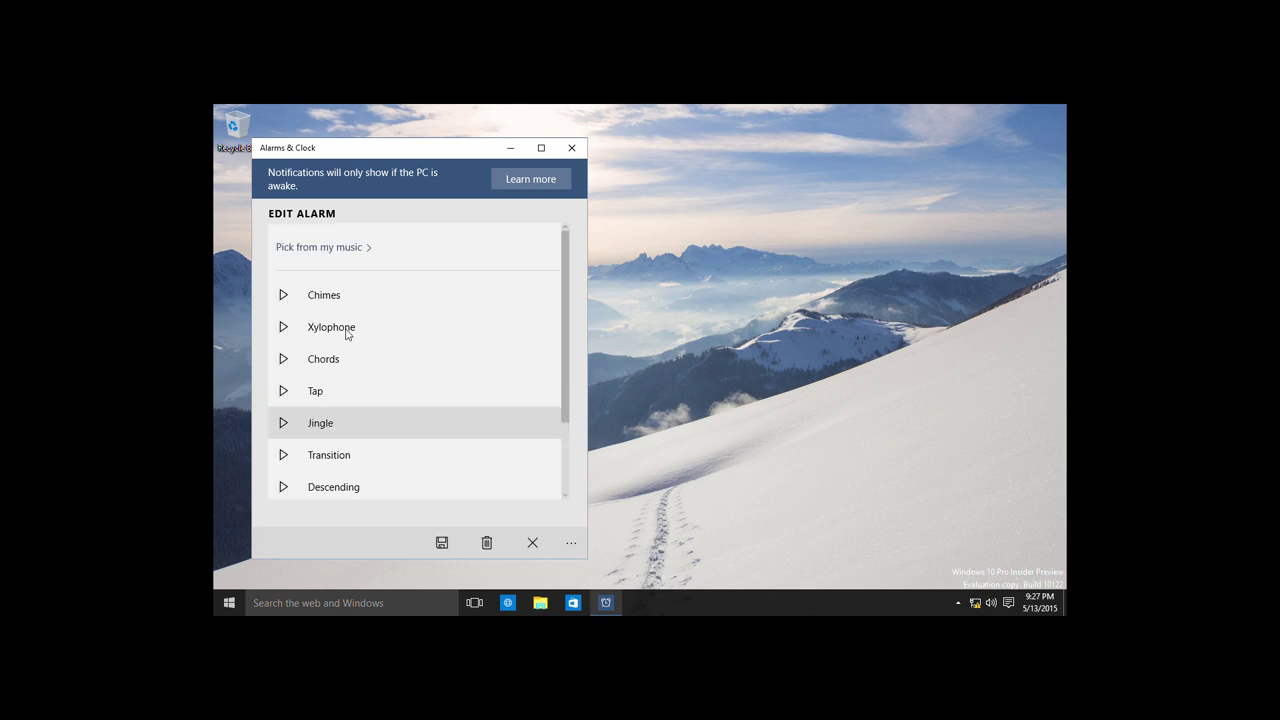
{"action": "scroll", "coordinate": [336, 392], "scroll_direction": "down", "scroll_amount": 2}
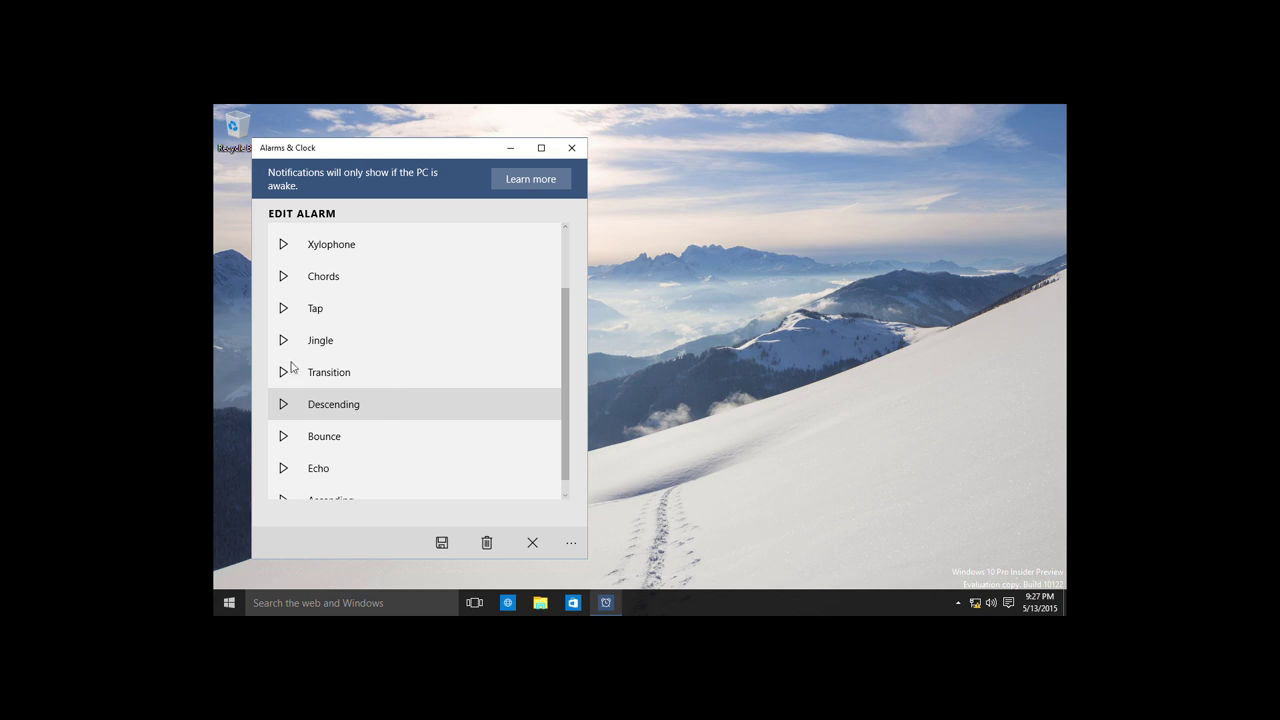
{"action": "left_click", "coordinate": [437, 545]}
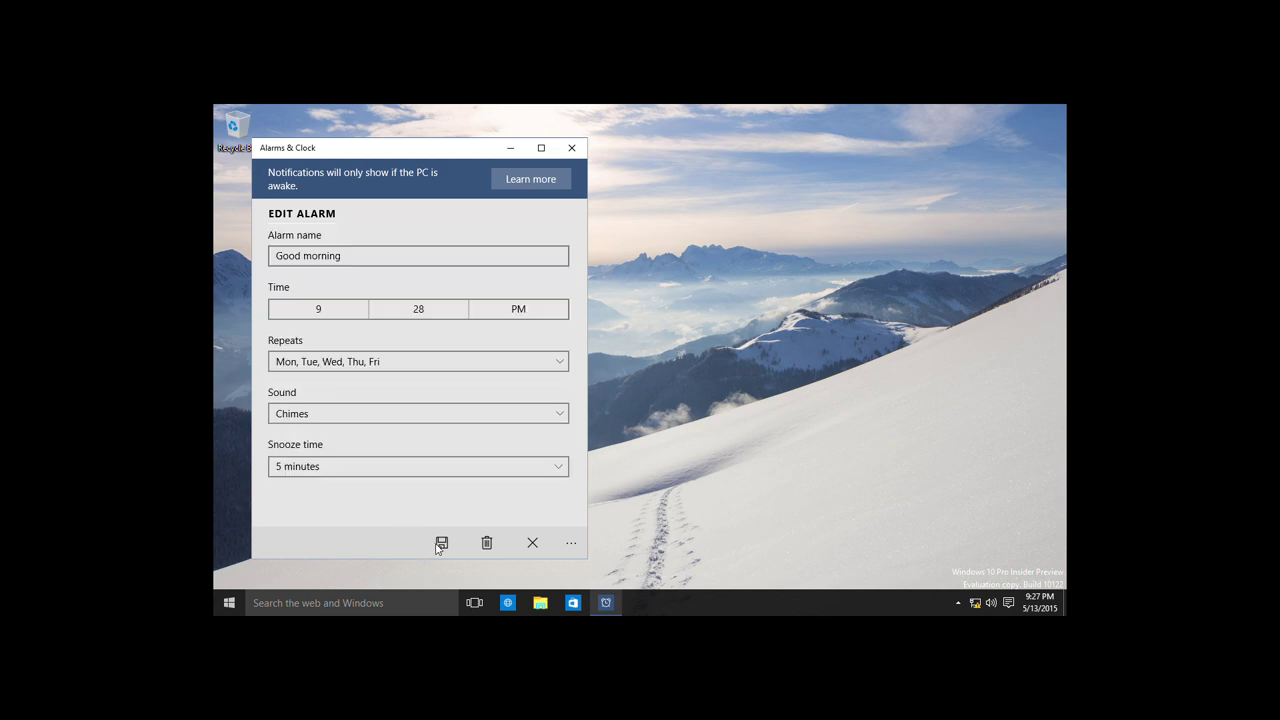
Step: Set the Good morning alarm to repeat every day and save it
{"action": "left_click", "coordinate": [352, 366]}
{"action": "left_click", "coordinate": [355, 416]}
{"action": "left_click", "coordinate": [339, 248]}
{"action": "left_click", "coordinate": [441, 542]}
{"action": "left_click", "coordinate": [441, 542]}
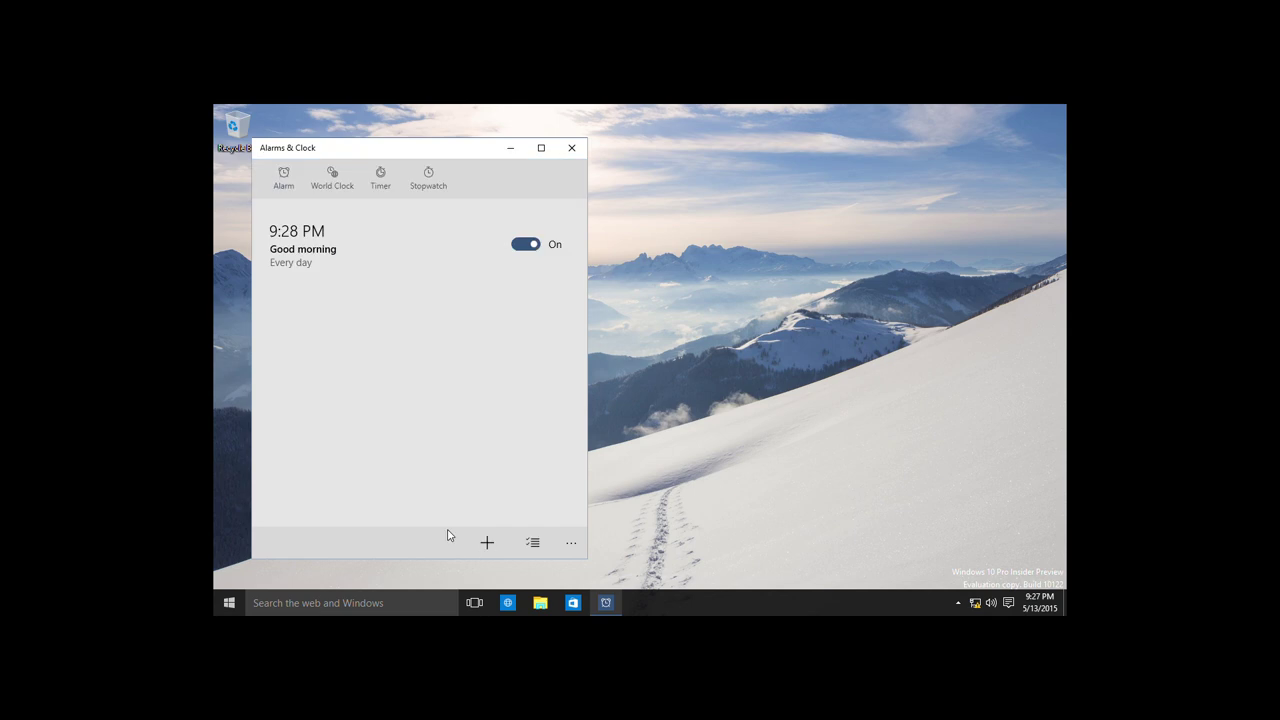
Step: Close Alarms & Clock and check the current time in the system clock's calendar
{"action": "left_click", "coordinate": [572, 148]}
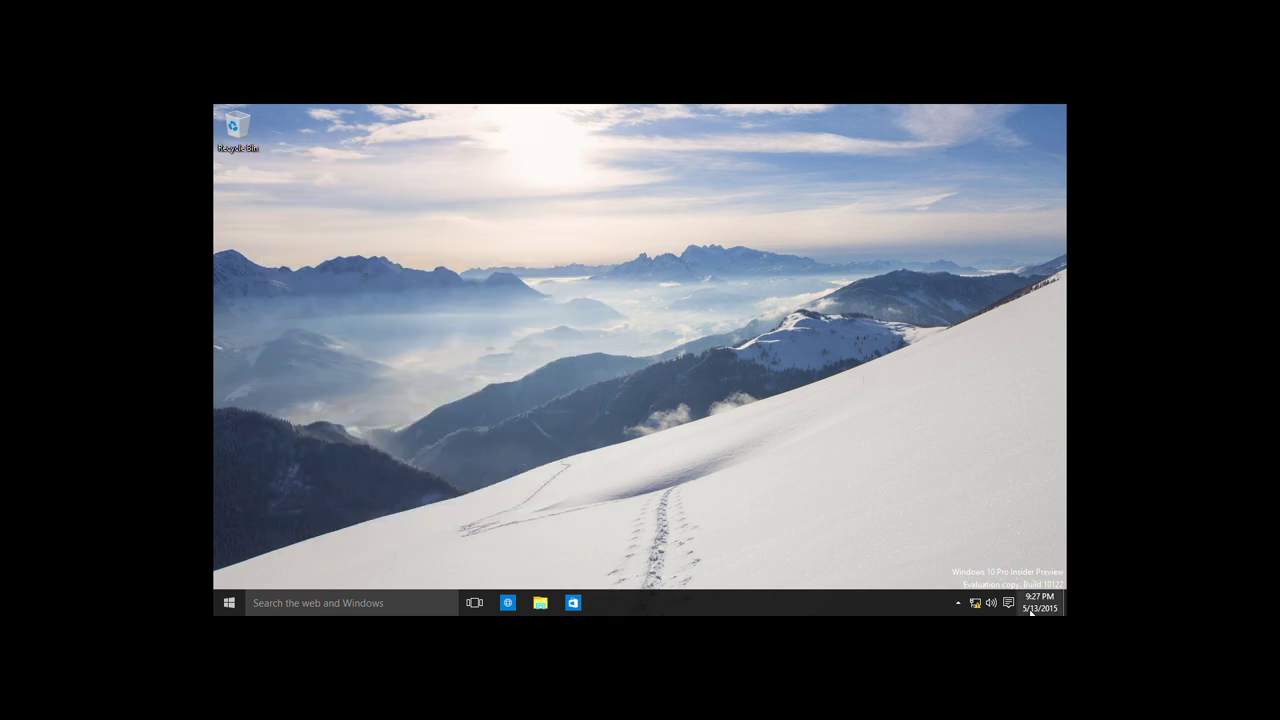
{"action": "left_click", "coordinate": [1022, 600]}
{"action": "left_click", "coordinate": [637, 377]}
Step: Expand the Good morning alarm in the notifications, view its snooze durations and snooze it for 5 minutes
{"action": "key", "text": "super+a"}
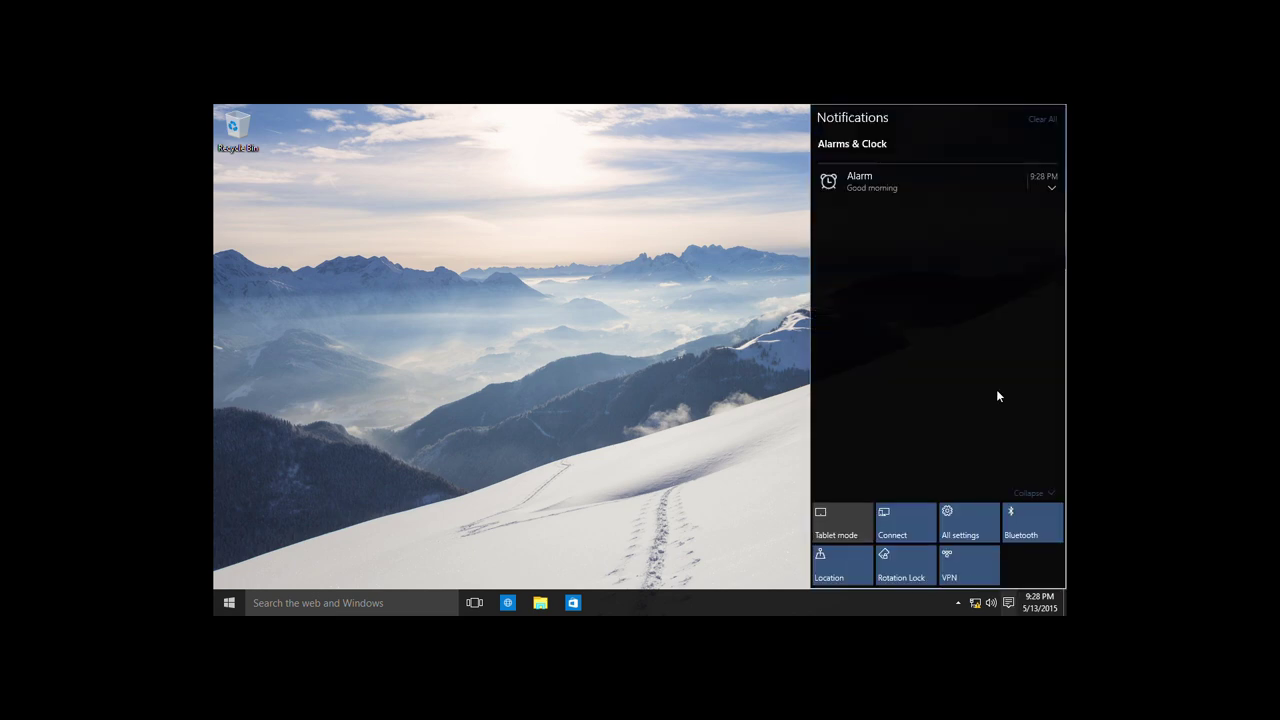
{"action": "left_click", "coordinate": [1050, 188]}
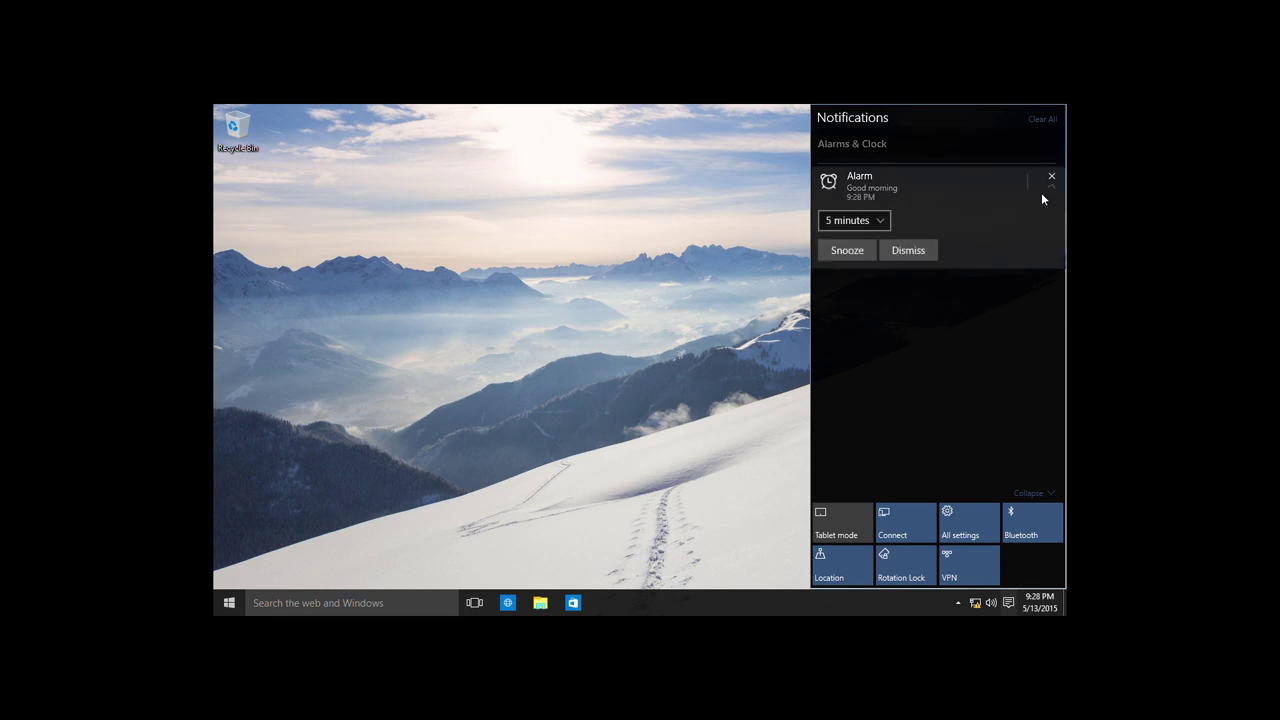
{"action": "left_click", "coordinate": [858, 222]}
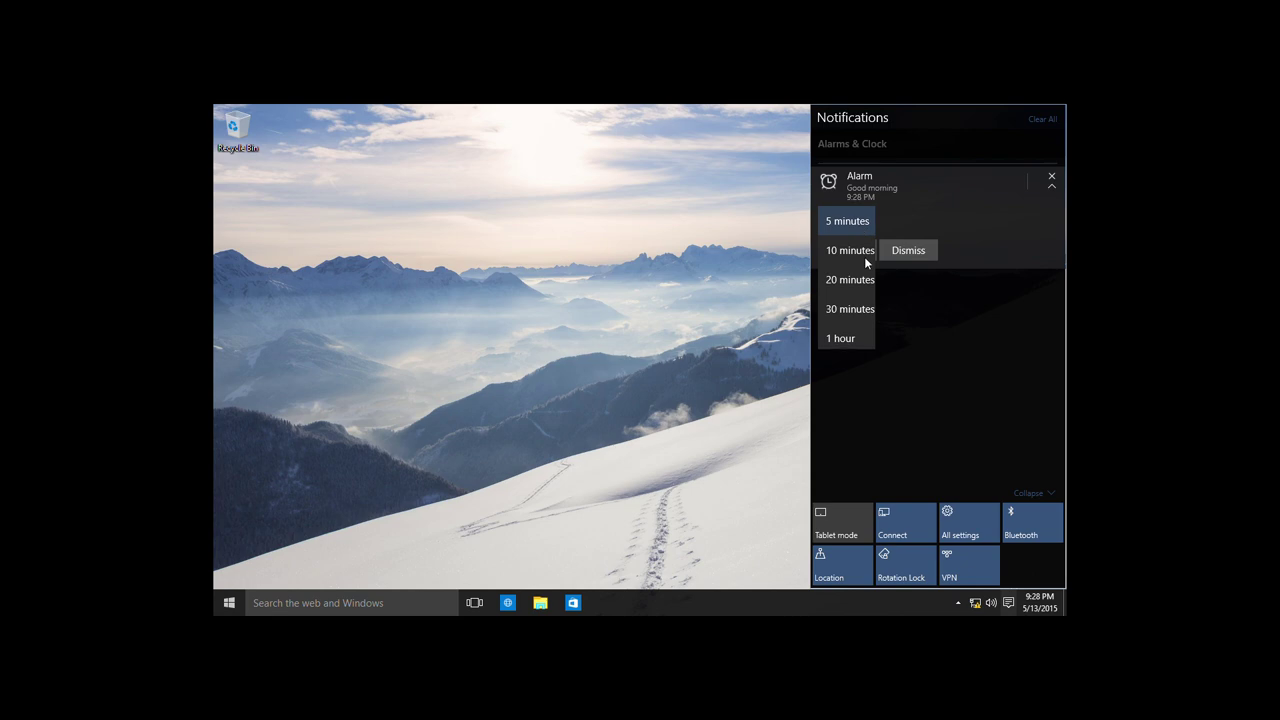
{"action": "left_click", "coordinate": [907, 306]}
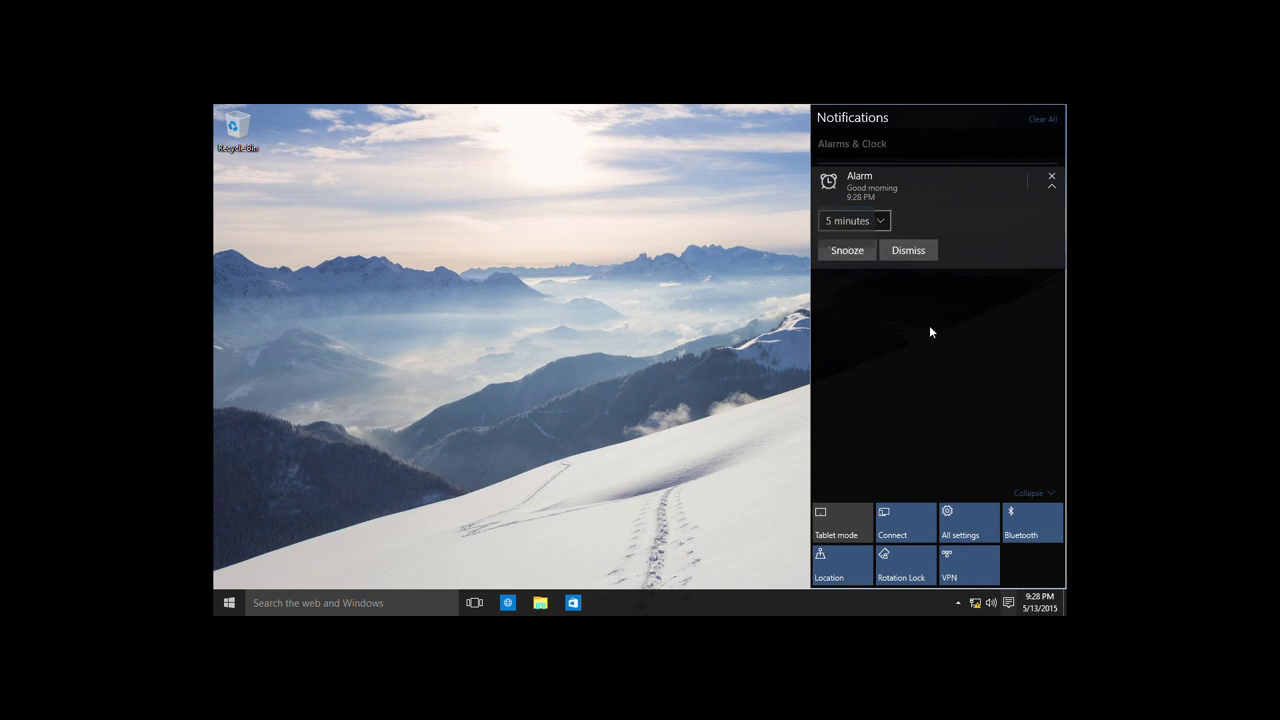
{"action": "left_click", "coordinate": [849, 252]}
{"action": "left_click", "coordinate": [702, 352]}
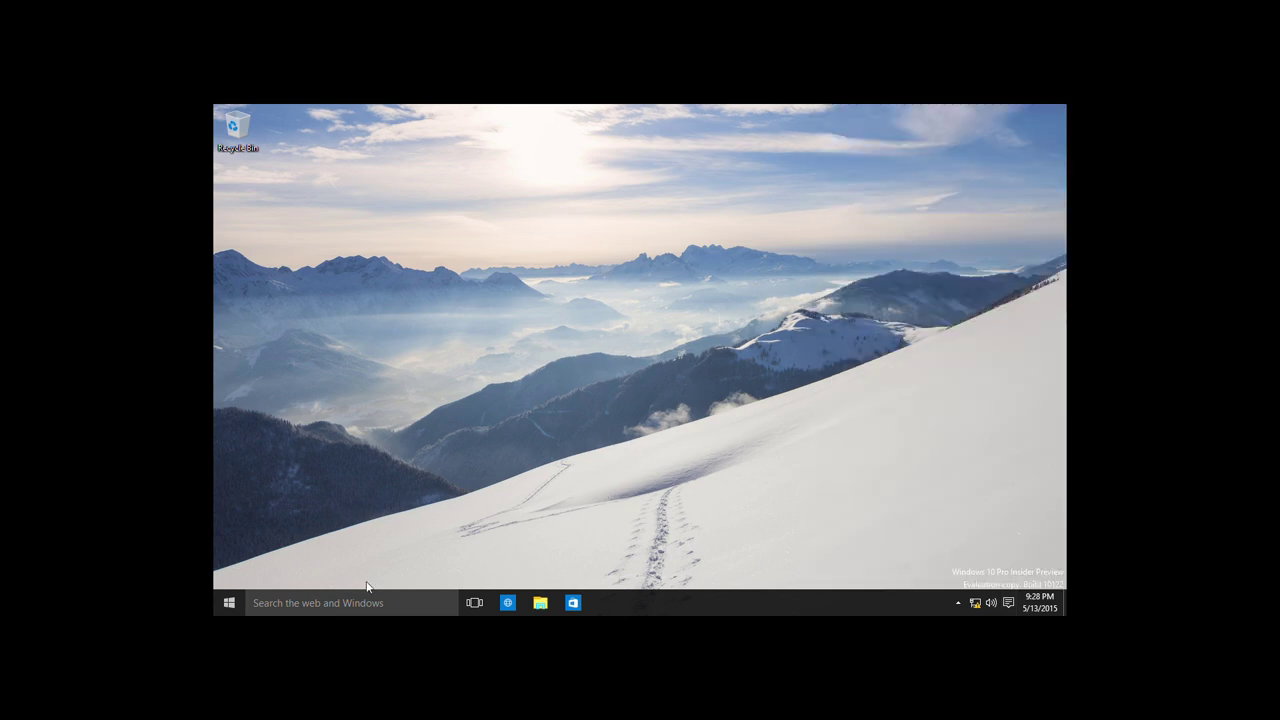
Step: Reopen Alarms & Clock, switch off the Good morning alarm and delete it
{"action": "left_click", "coordinate": [232, 598]}
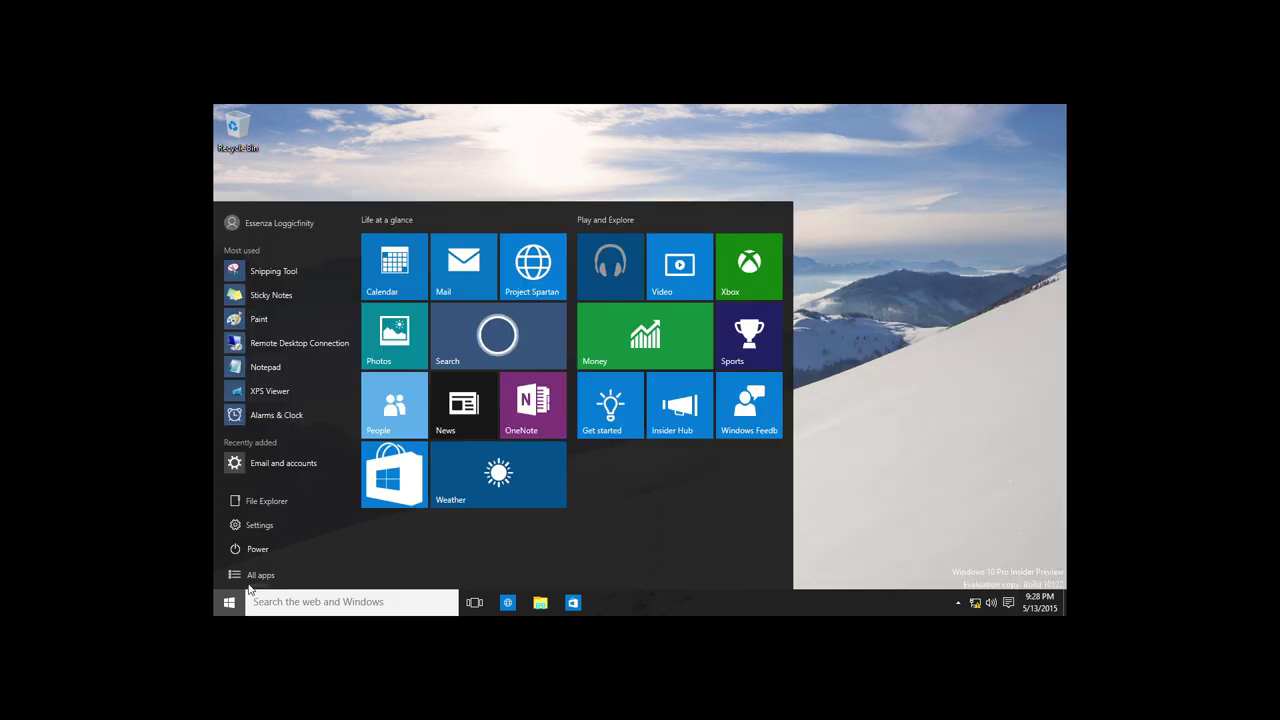
{"action": "left_click", "coordinate": [303, 417]}
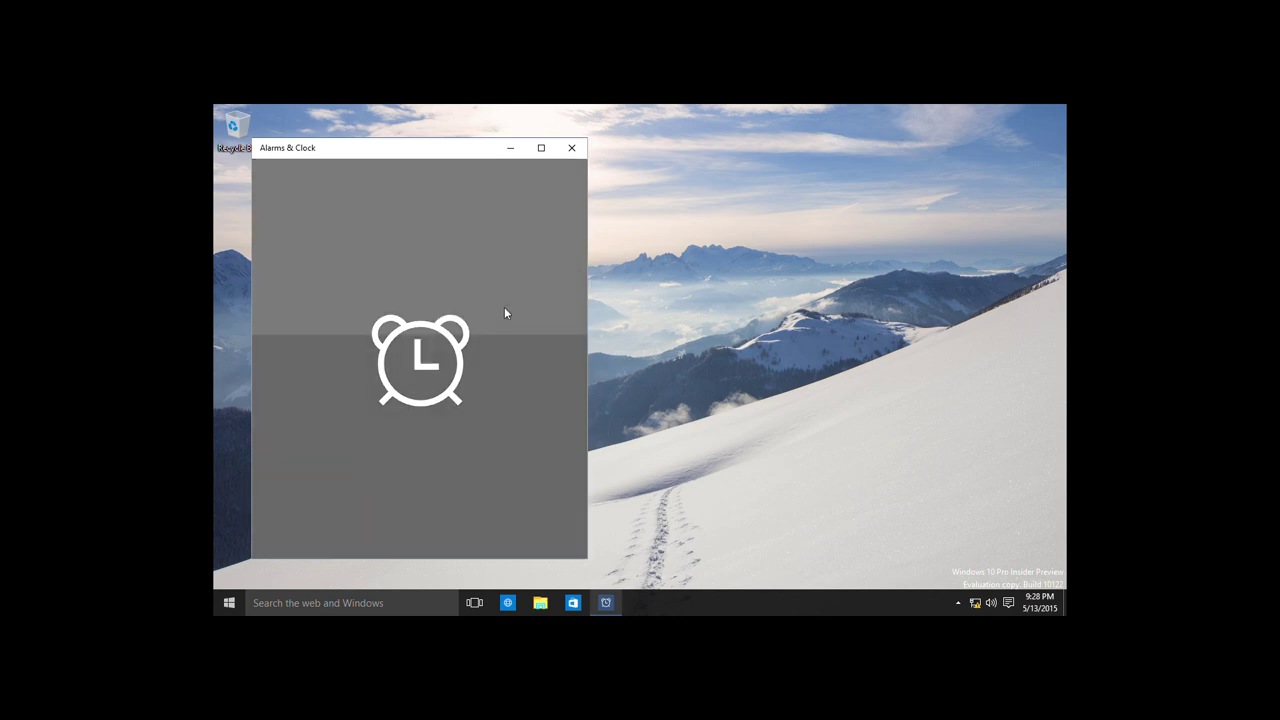
{"action": "left_click", "coordinate": [525, 244]}
{"action": "right_click", "coordinate": [460, 240]}
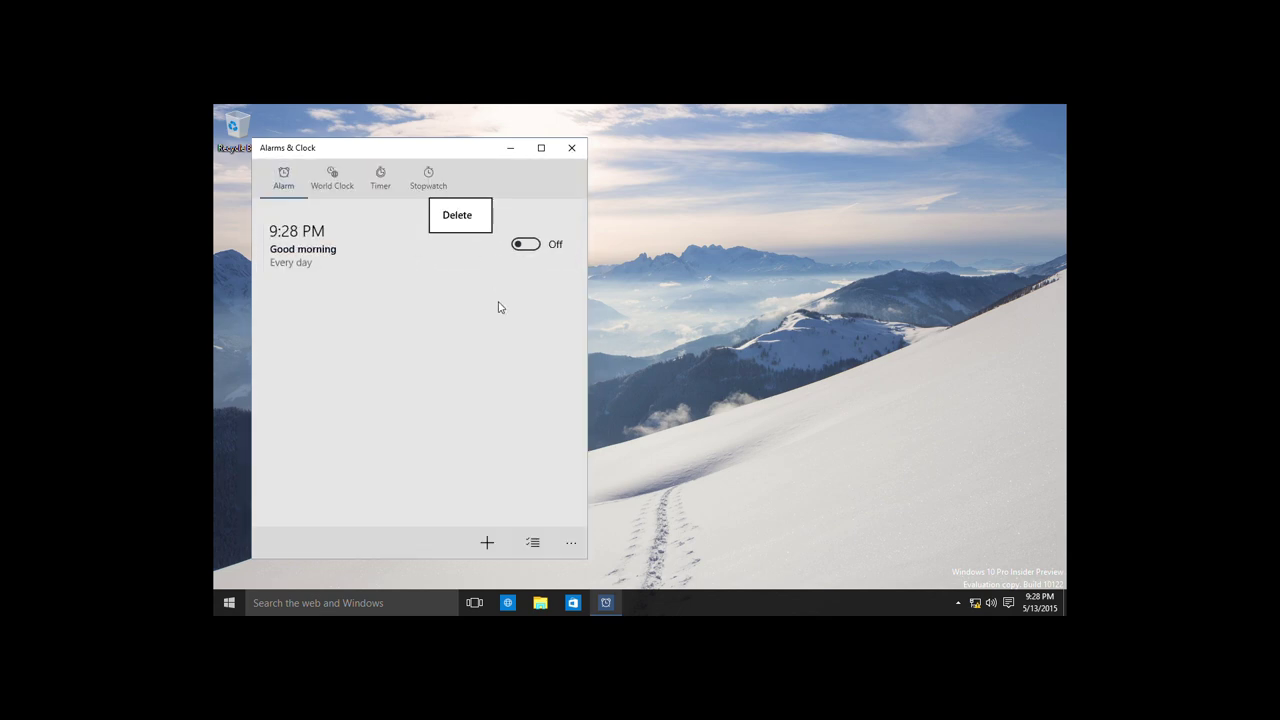
{"action": "left_click", "coordinate": [459, 216]}
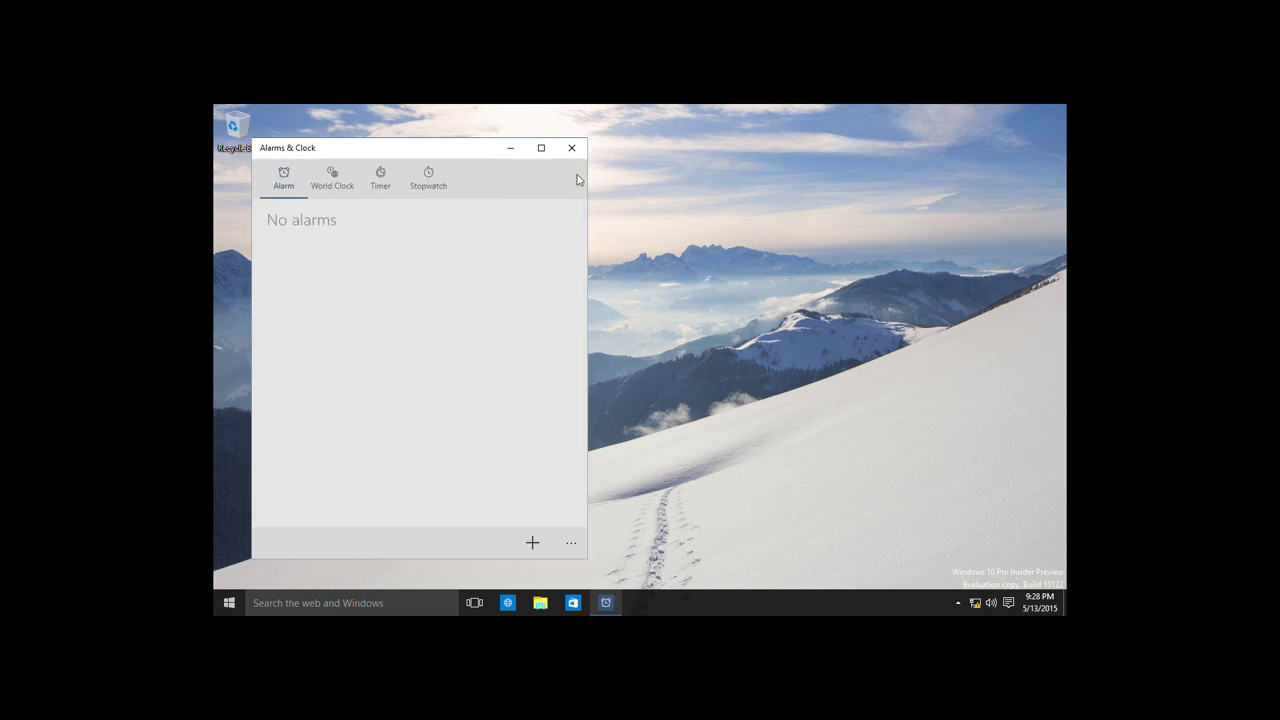
Step: View the World Clock, Timer and Stopwatch pages and return to the Timer page
{"action": "left_click", "coordinate": [340, 180]}
{"action": "left_click", "coordinate": [381, 183]}
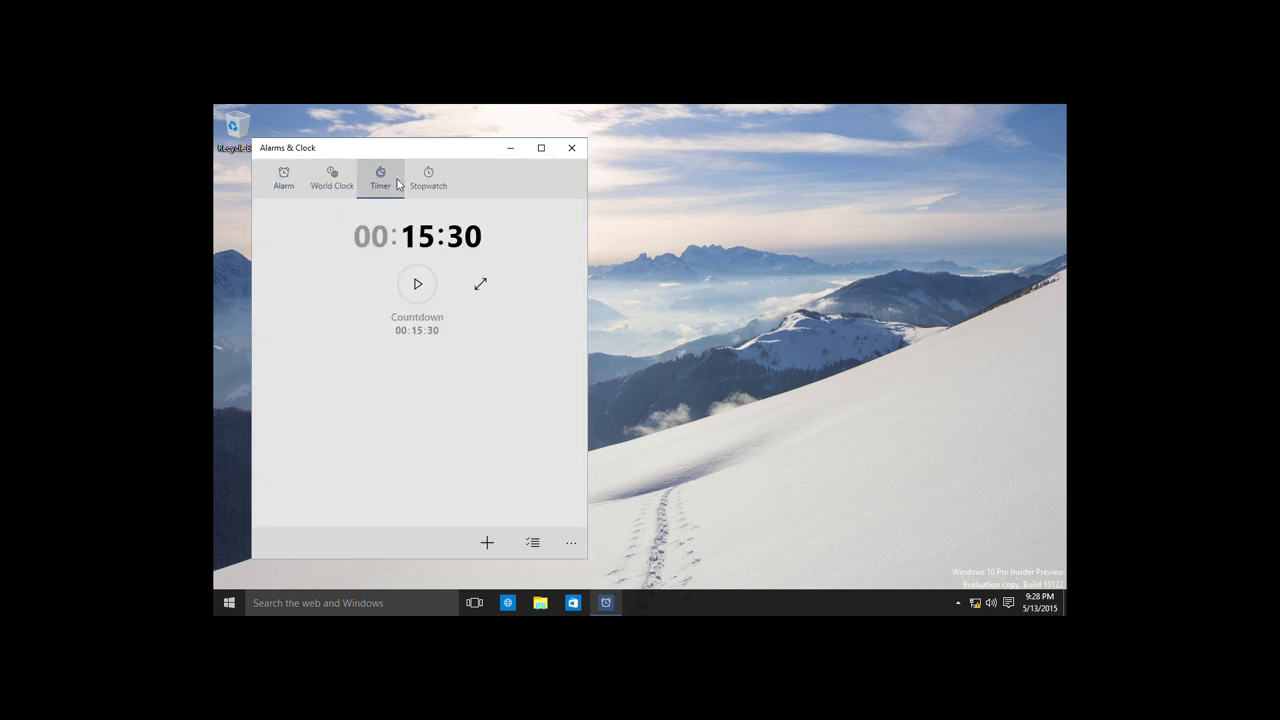
{"action": "left_click", "coordinate": [425, 178]}
{"action": "left_click", "coordinate": [380, 180]}
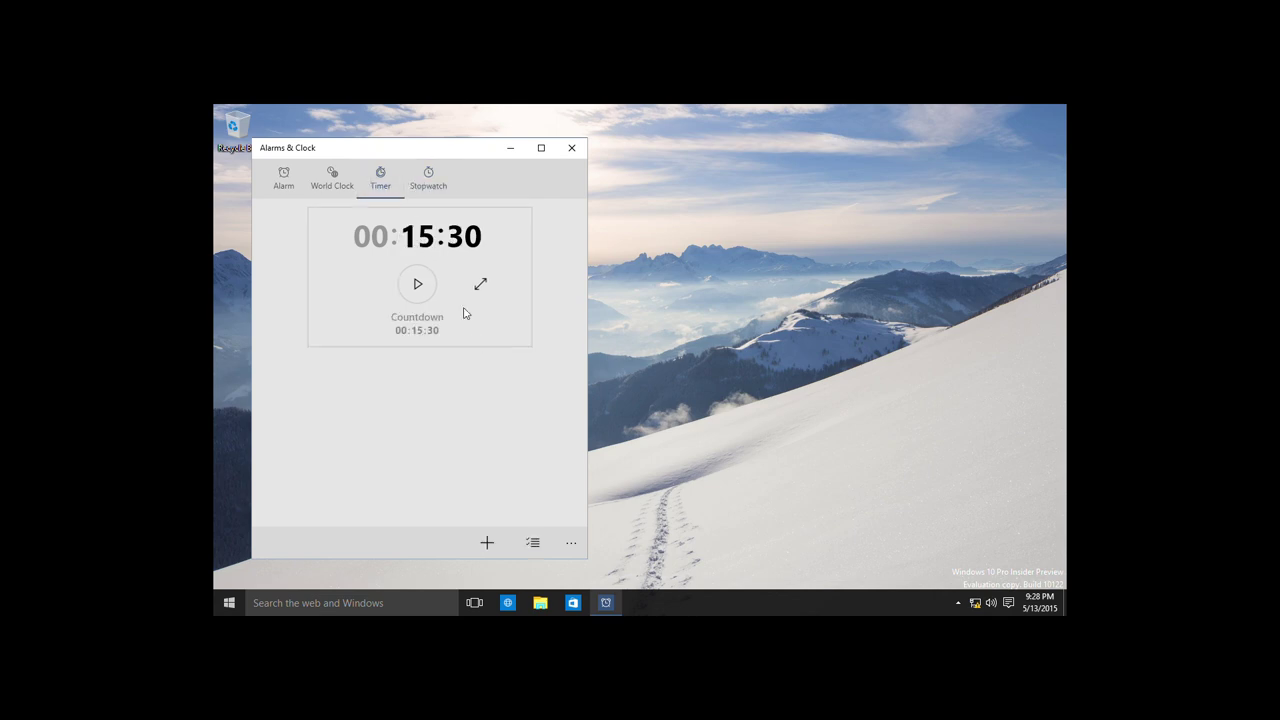
Step: Add a new timer with a duration of 00:00:02, save it and start it
{"action": "left_click", "coordinate": [487, 541]}
{"action": "left_click", "coordinate": [418, 276]}
{"action": "left_click", "coordinate": [527, 325]}
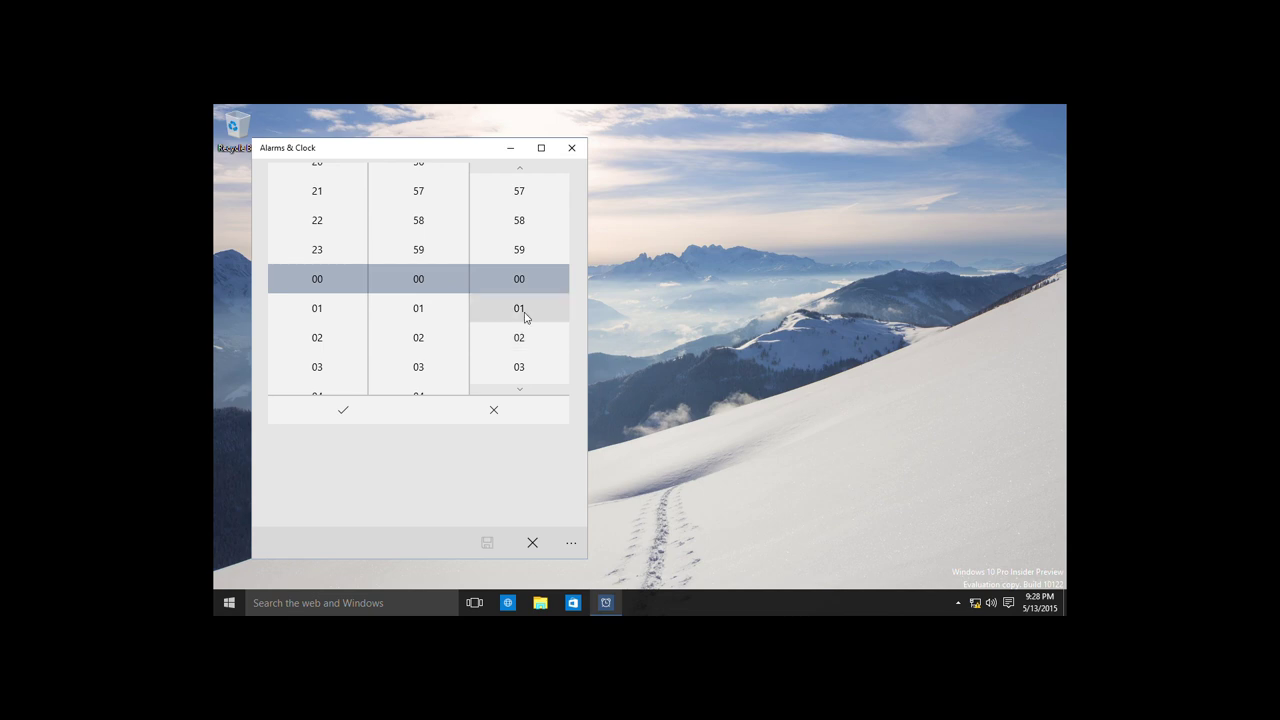
{"action": "left_click", "coordinate": [343, 409]}
{"action": "left_click", "coordinate": [487, 542]}
{"action": "left_click", "coordinate": [419, 428]}
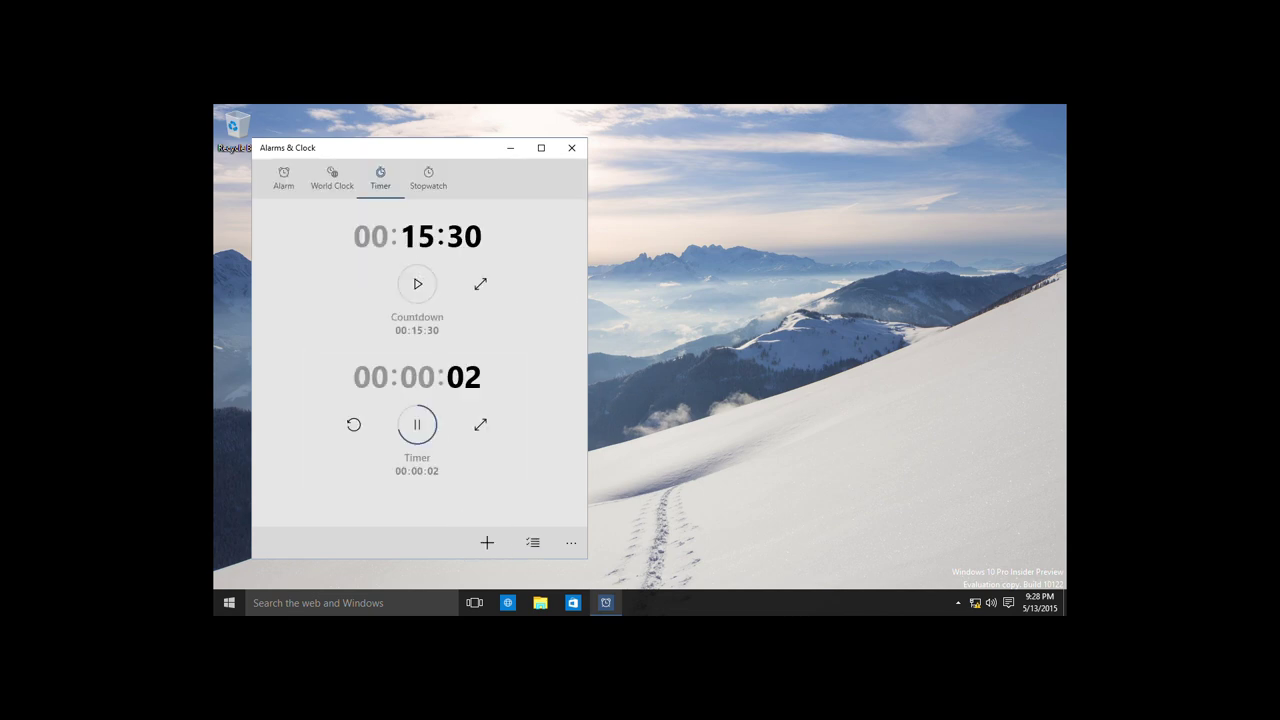
Step: Minimize Alarms & Clock, dismiss the finished timer's notification and restore the window
{"action": "left_click", "coordinate": [510, 147]}
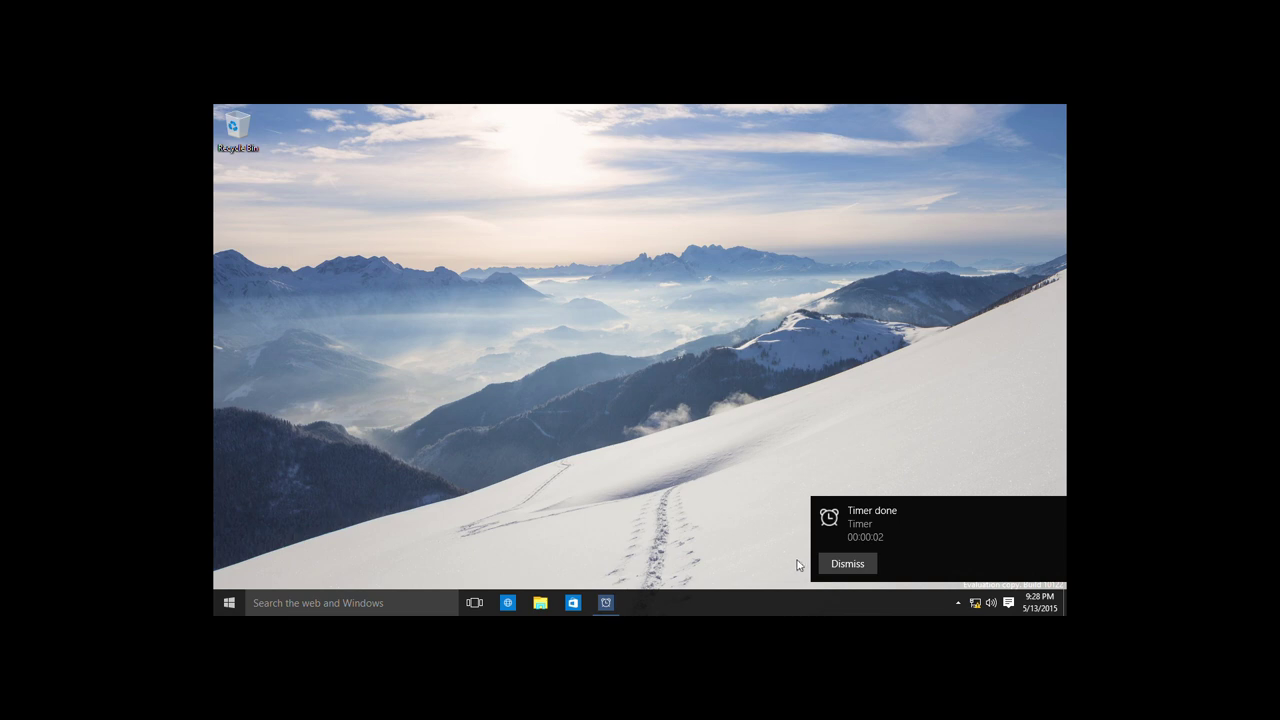
{"action": "left_click", "coordinate": [828, 564]}
{"action": "left_click", "coordinate": [606, 600]}
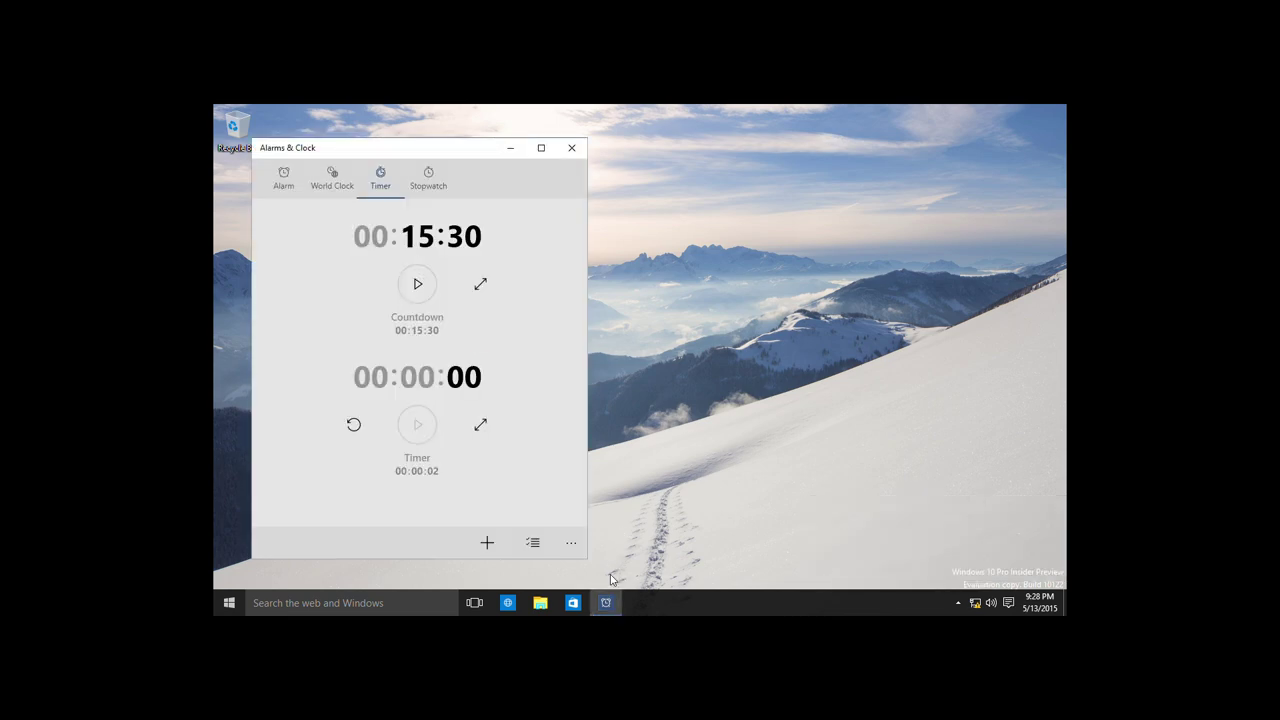
Step: Delete the 00:00:02 timer and close Alarms & Clock
{"action": "right_click", "coordinate": [448, 472]}
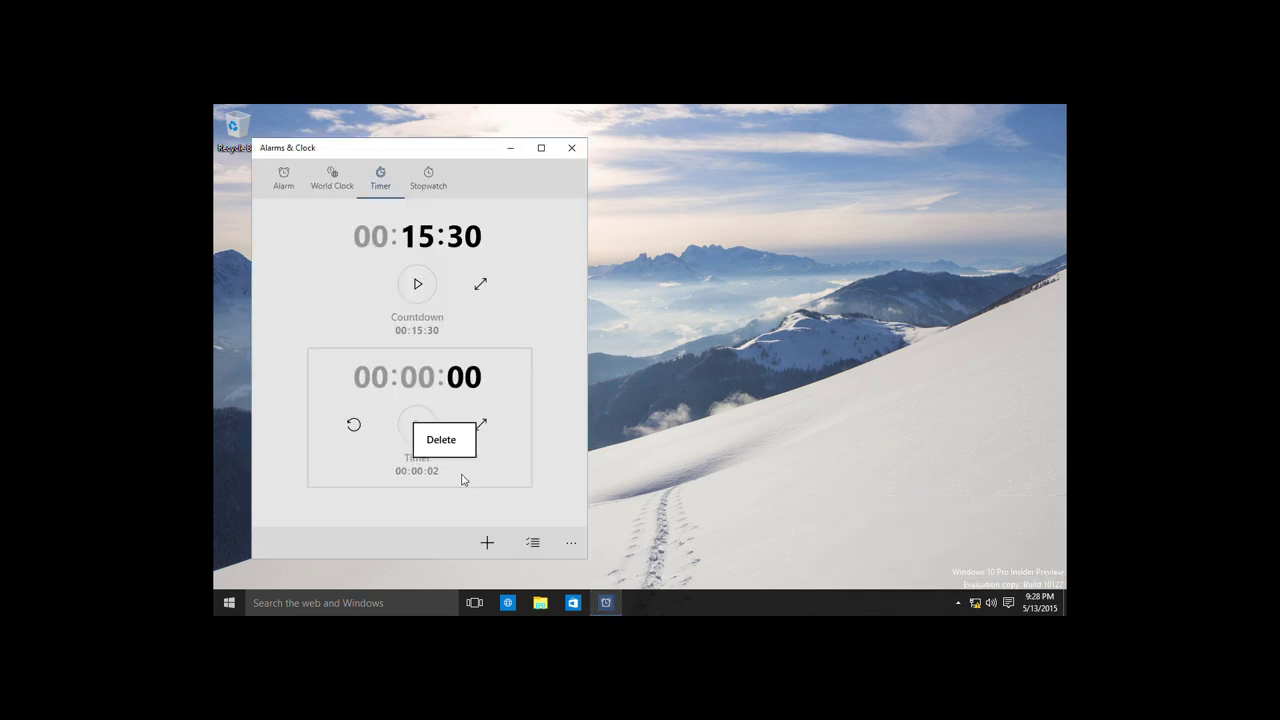
{"action": "left_click", "coordinate": [460, 449]}
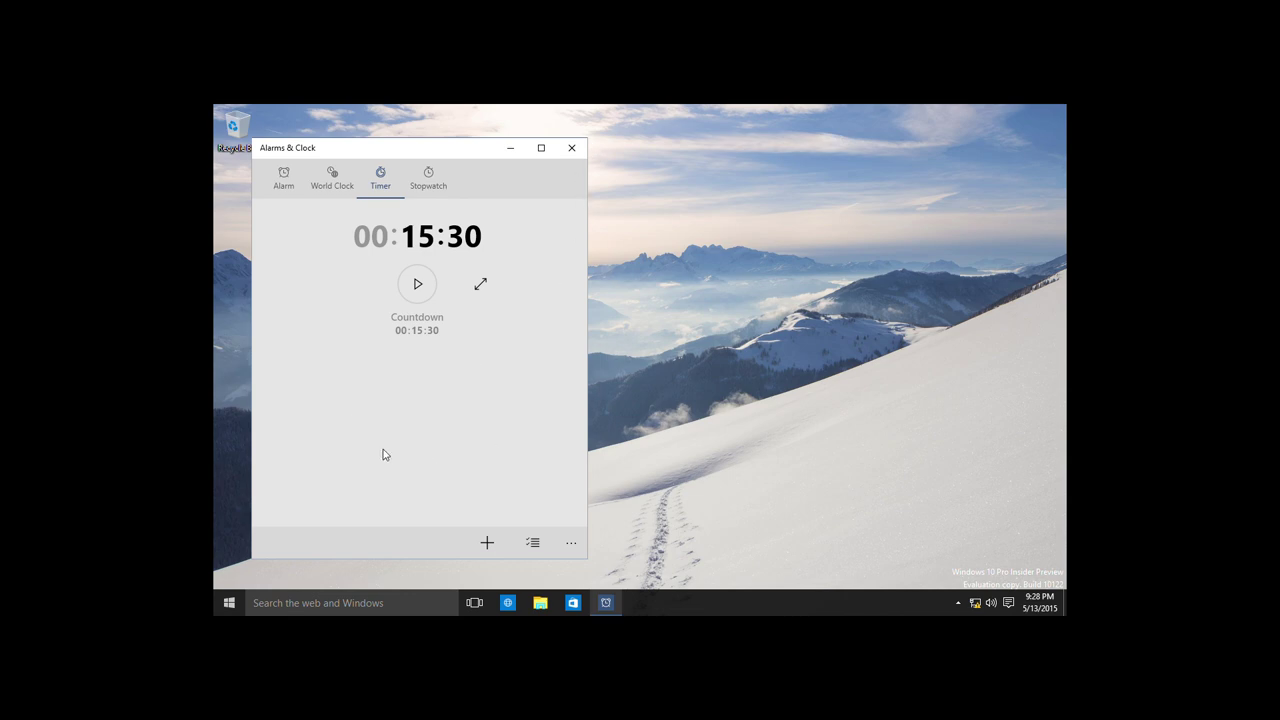
{"action": "key", "text": "alt+F4"}
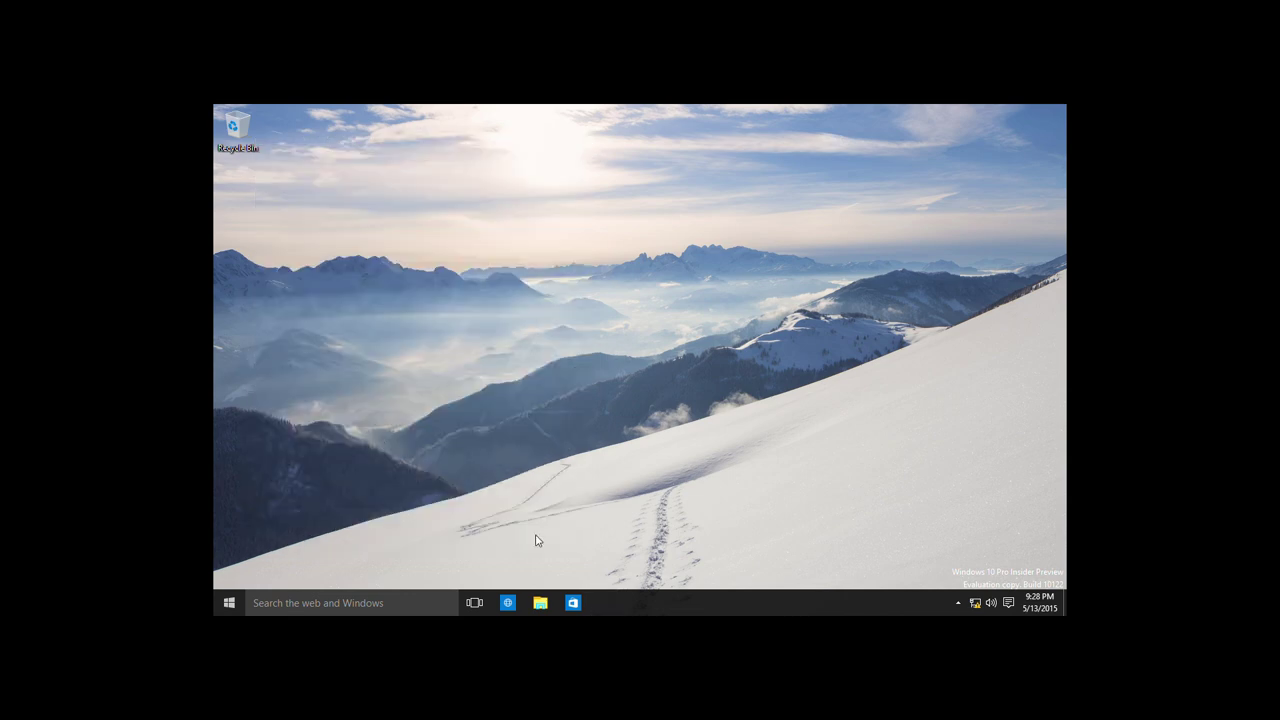
Step: Switch to the Store (Beta) app to check whether it loads, and close it
{"action": "left_click", "coordinate": [573, 603]}
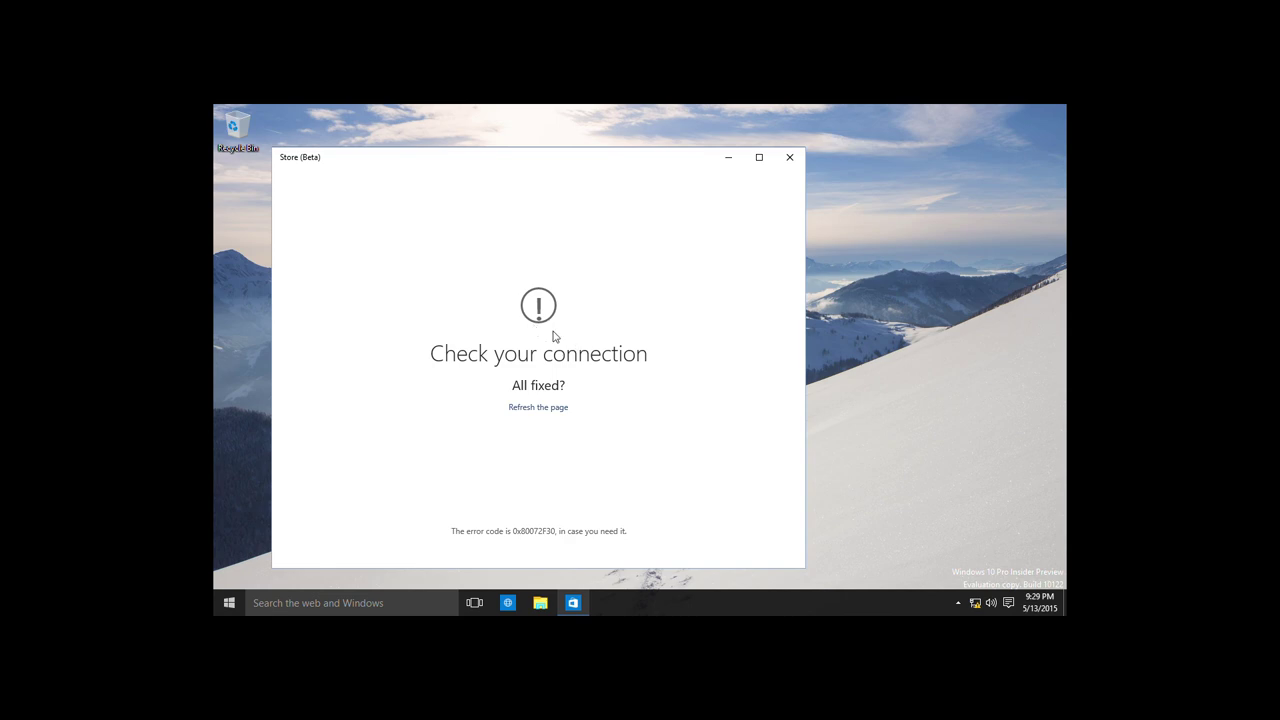
{"action": "key", "text": "alt+F4"}
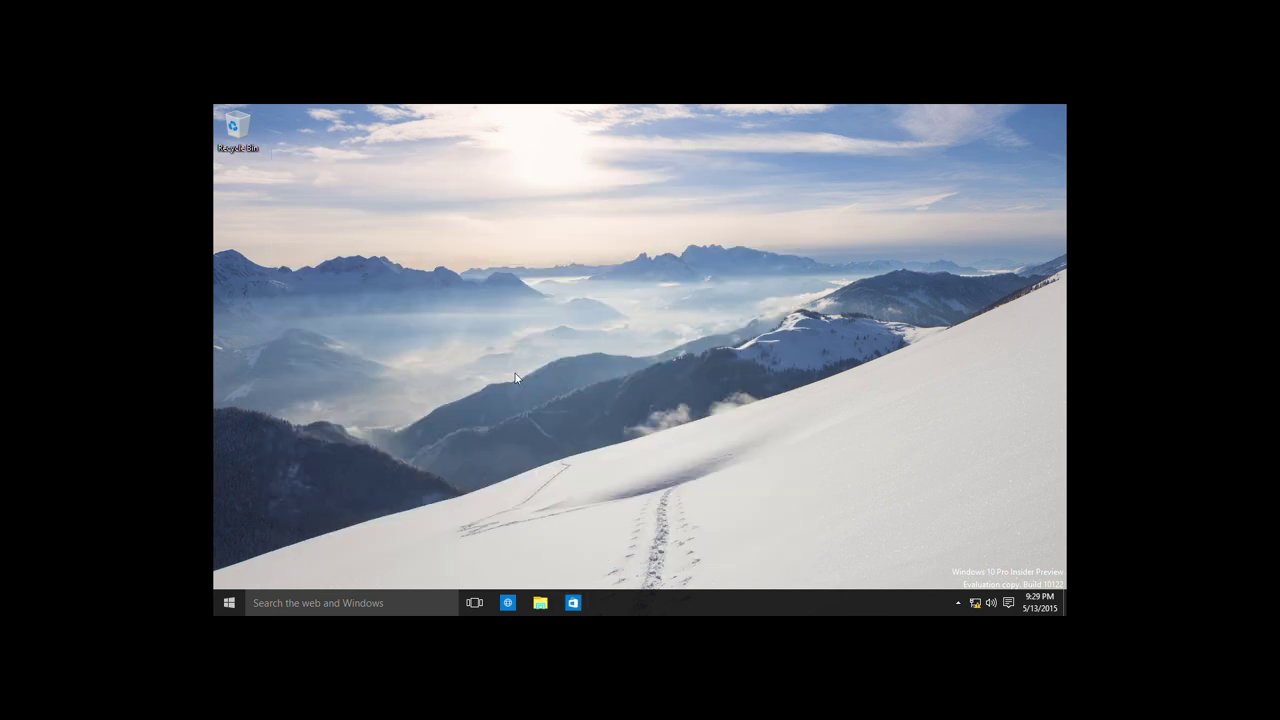
Step: Open the regular Store app, not the Beta, and switch it to full screen to check whether it loads
{"action": "left_click", "coordinate": [232, 602]}
{"action": "left_click", "coordinate": [260, 575]}
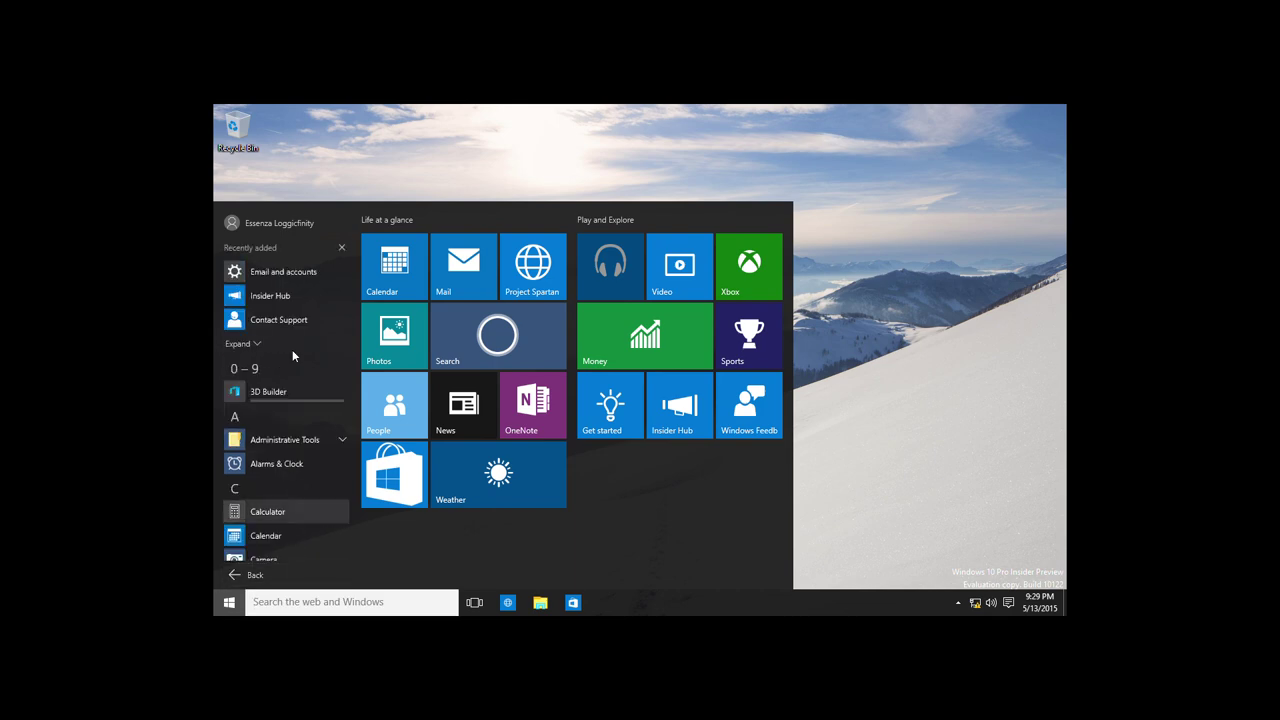
{"action": "scroll", "coordinate": [292, 349], "scroll_direction": "down", "scroll_amount": 1}
{"action": "scroll", "coordinate": [292, 349], "scroll_direction": "down", "scroll_amount": 5}
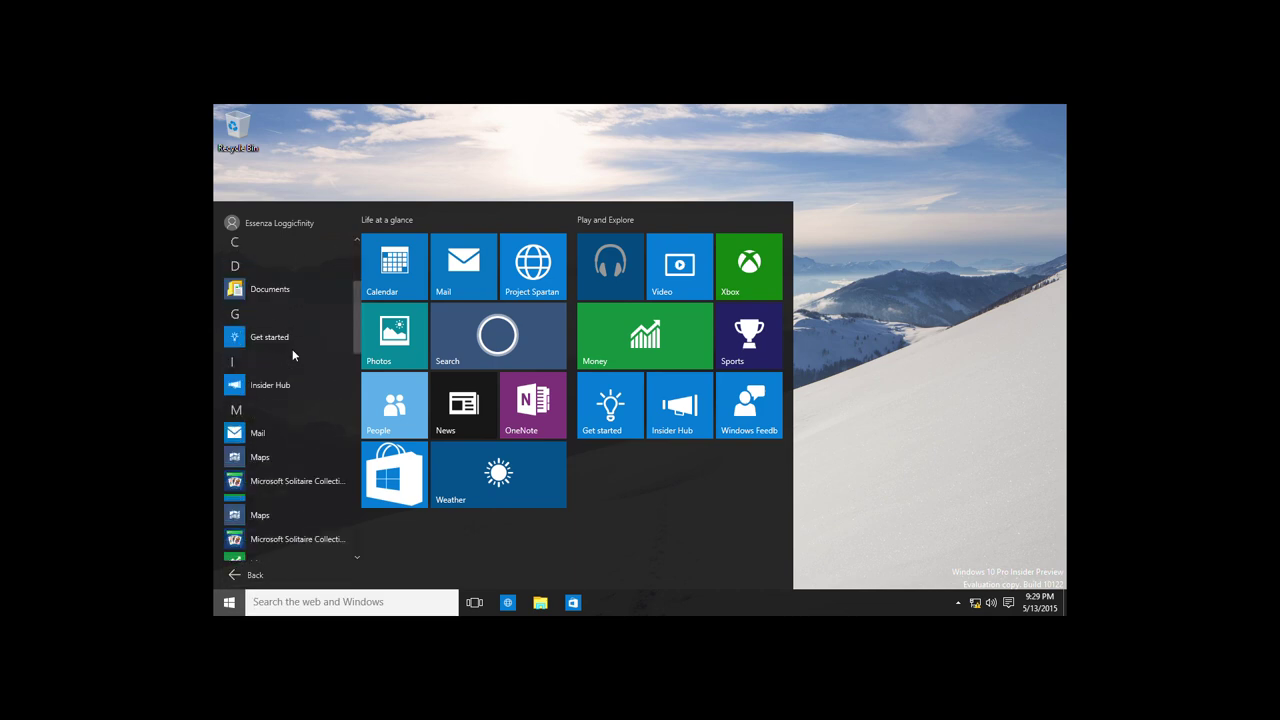
{"action": "scroll", "coordinate": [294, 354], "scroll_direction": "down", "scroll_amount": 3}
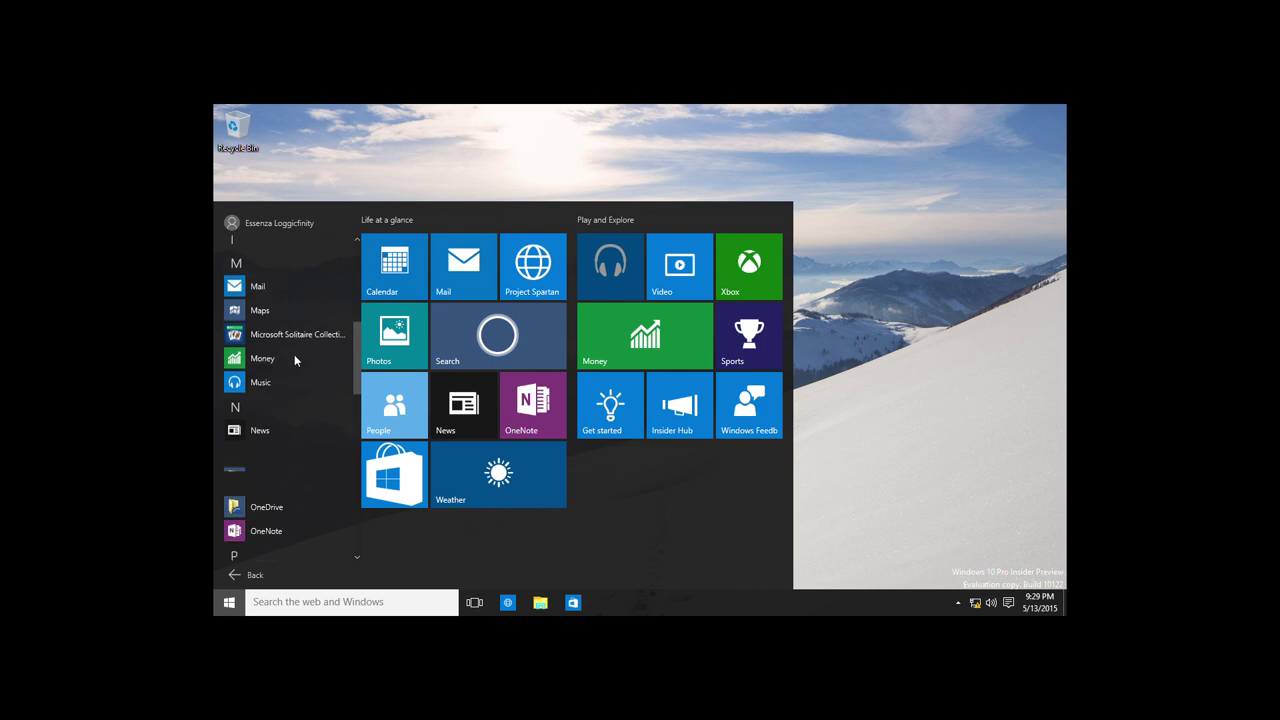
{"action": "scroll", "coordinate": [294, 354], "scroll_direction": "down", "scroll_amount": 5}
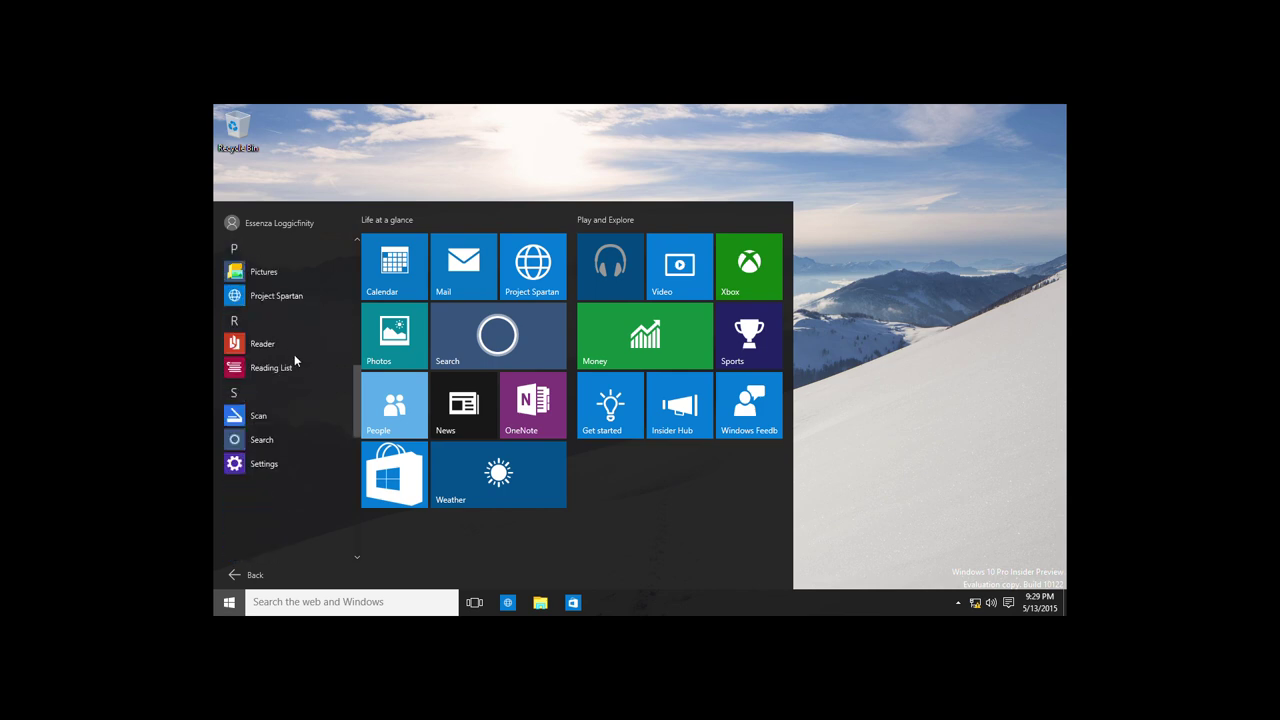
{"action": "scroll", "coordinate": [290, 470], "scroll_direction": "down", "scroll_amount": 2}
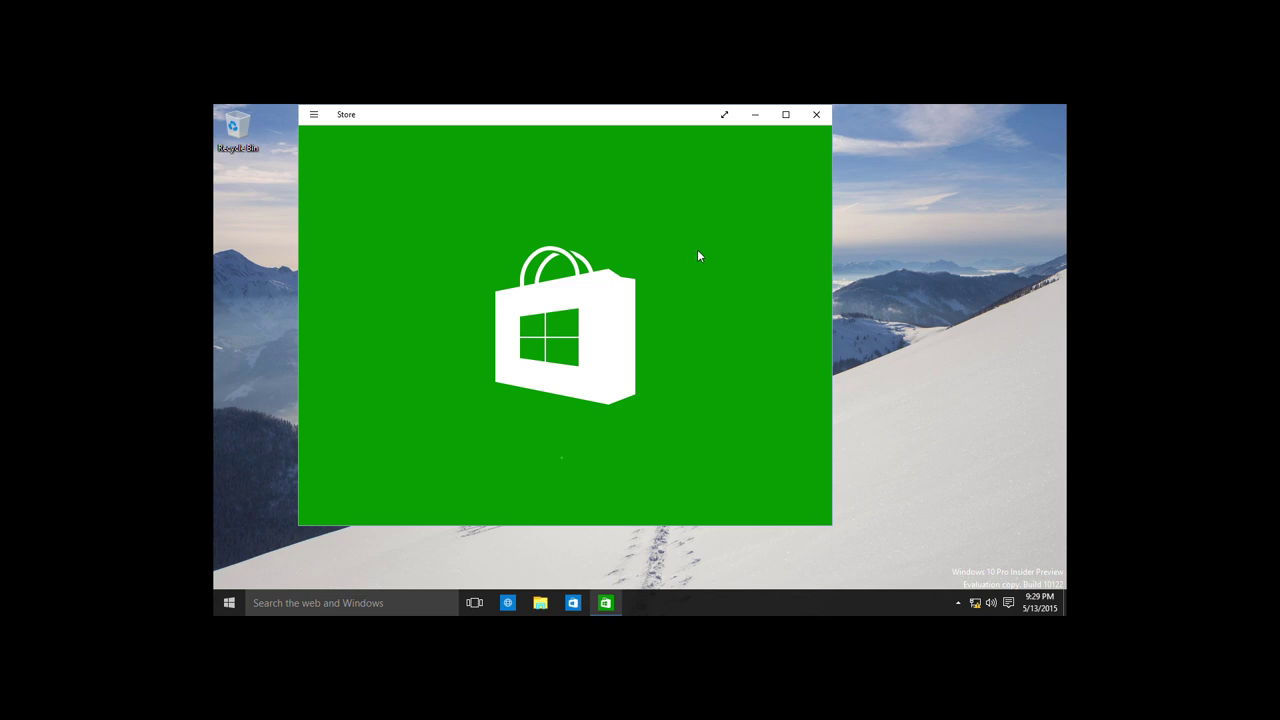
{"action": "left_click", "coordinate": [724, 114]}
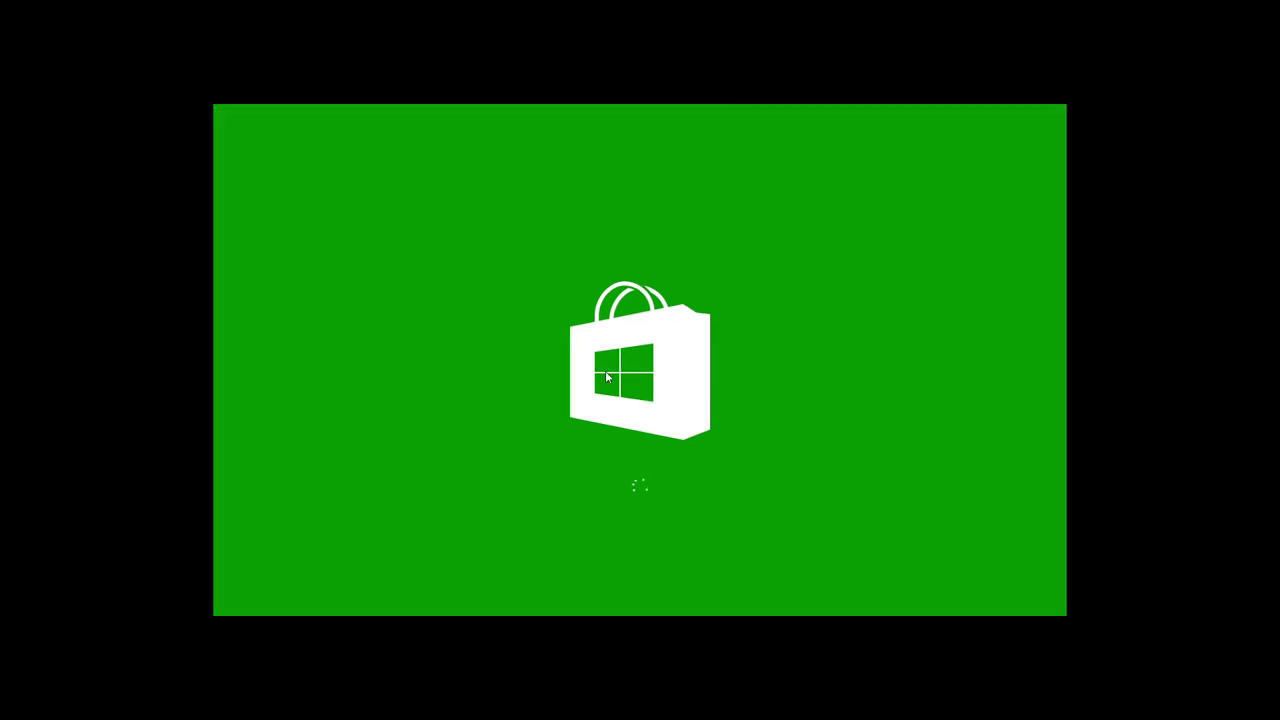
{"action": "mouse_move", "coordinate": [645, 626]}
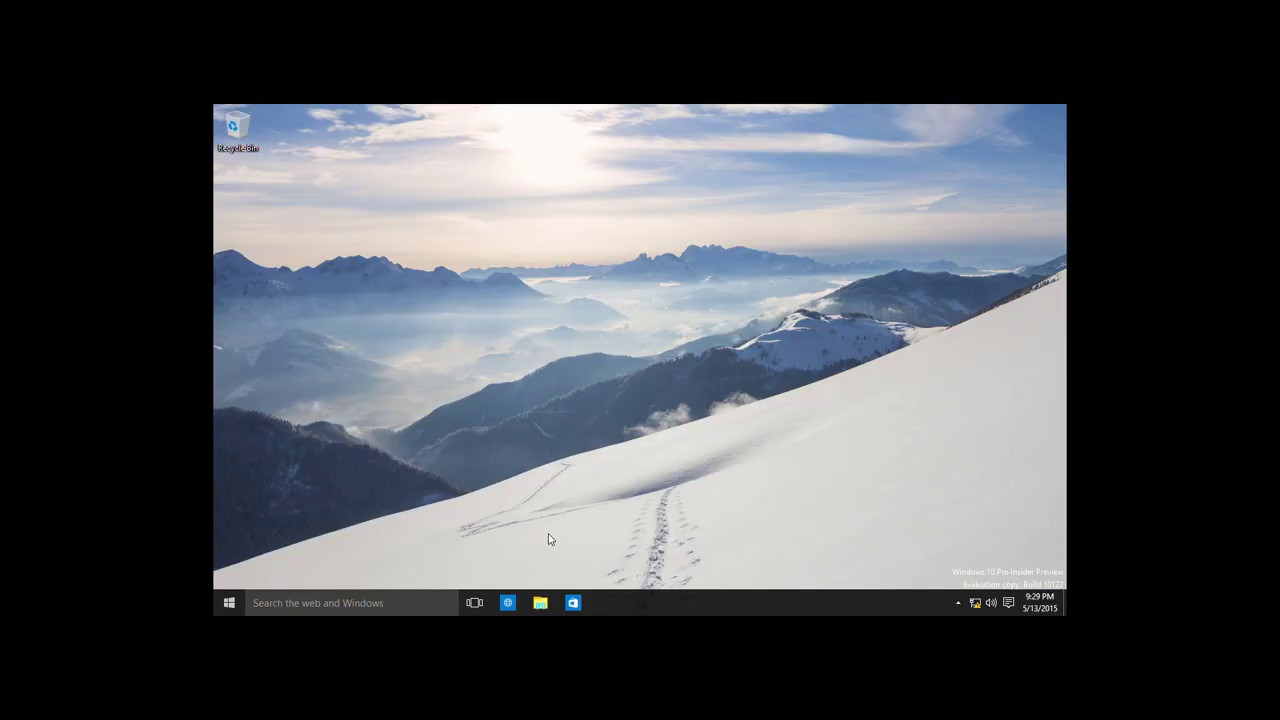
Step: Open the Calendar app to view its welcome screen, and close it
{"action": "left_click", "coordinate": [229, 602]}
{"action": "left_click", "coordinate": [269, 572]}
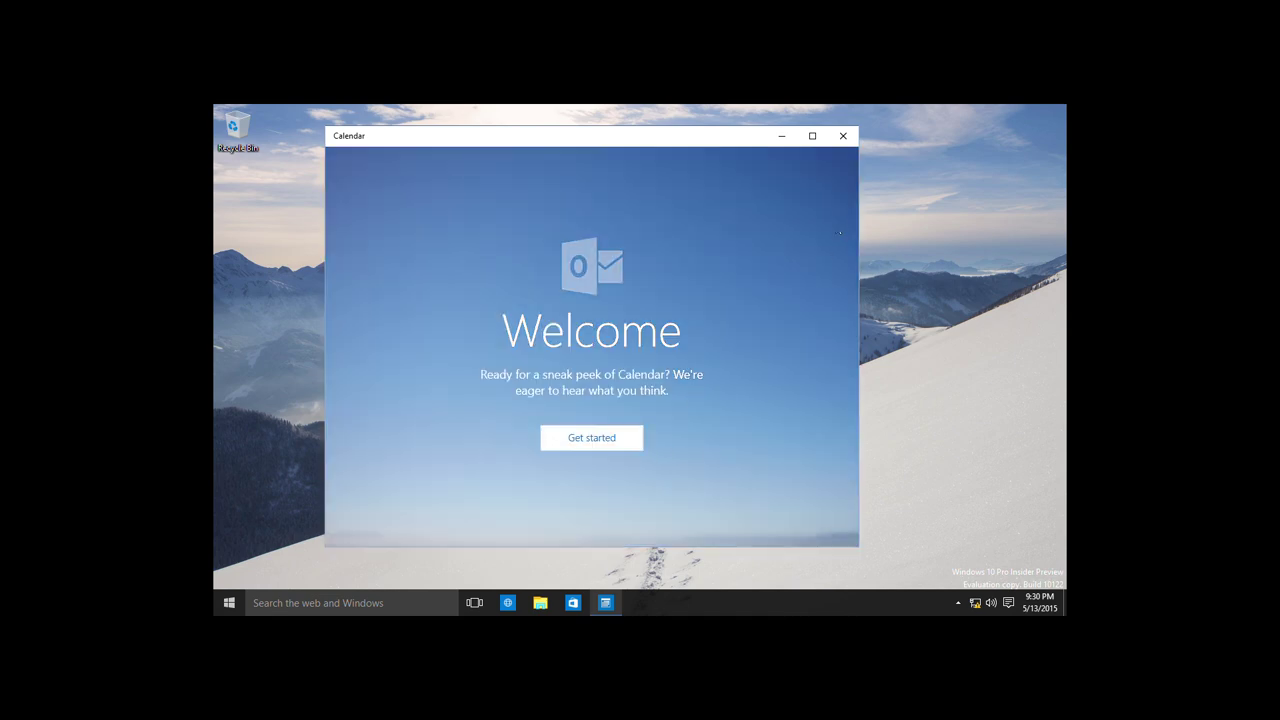
{"action": "left_click", "coordinate": [843, 137]}
Step: Open the Mail app from the full app list to view its welcome screen
{"action": "left_click", "coordinate": [232, 598]}
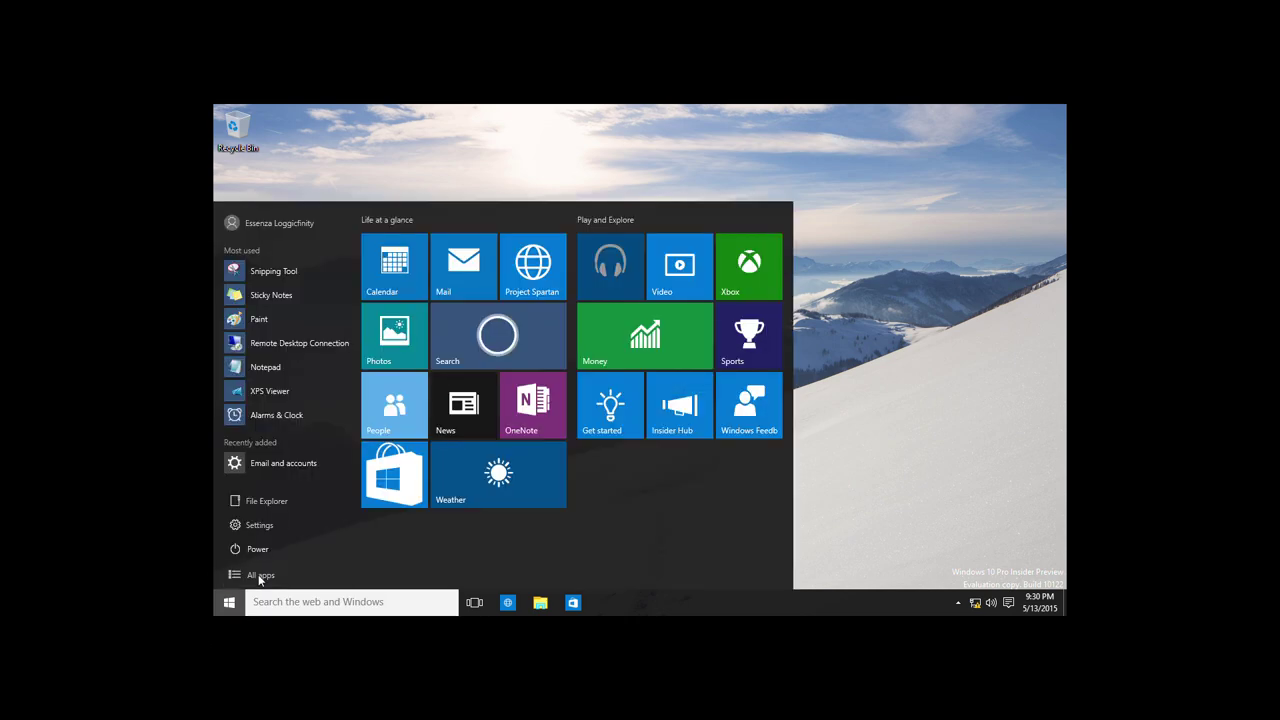
{"action": "left_click", "coordinate": [258, 574]}
{"action": "scroll", "coordinate": [305, 435], "scroll_direction": "down", "scroll_amount": 3}
{"action": "scroll", "coordinate": [304, 437], "scroll_direction": "down", "scroll_amount": 4}
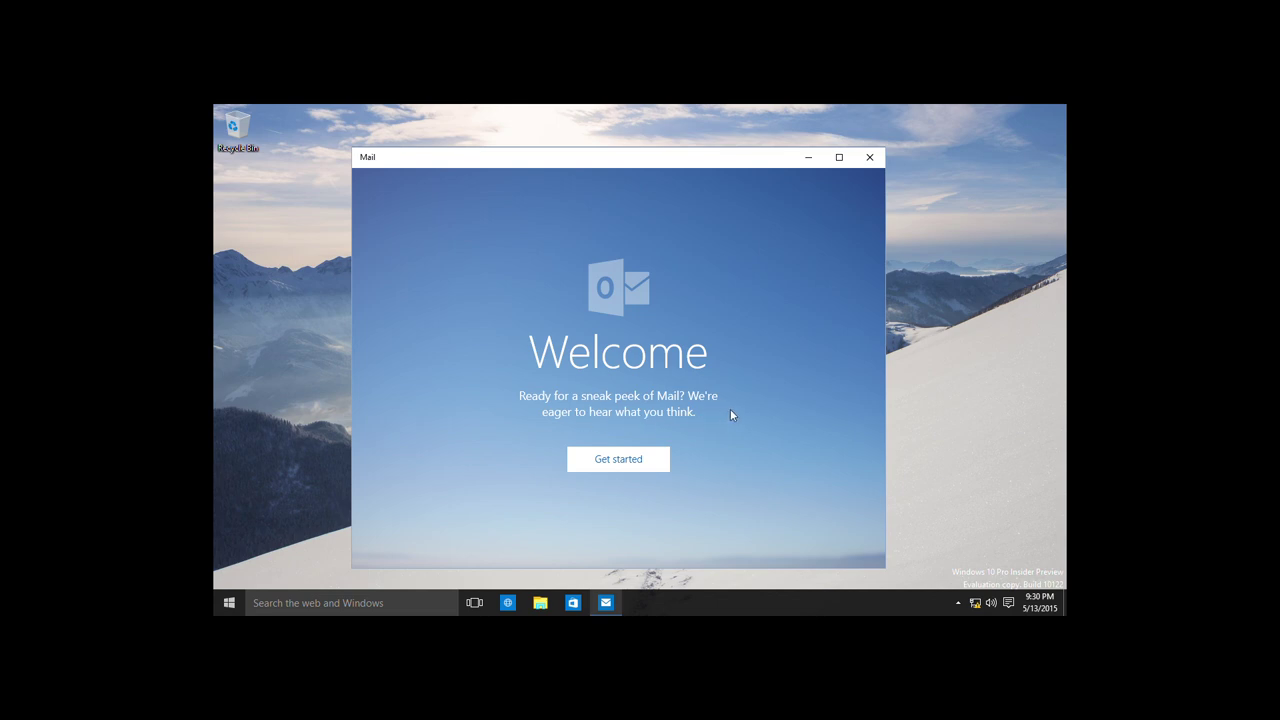
Step: Open Insider Hub from the full app list to check its start page, and close it
{"action": "left_click", "coordinate": [226, 601]}
{"action": "left_click", "coordinate": [264, 571]}
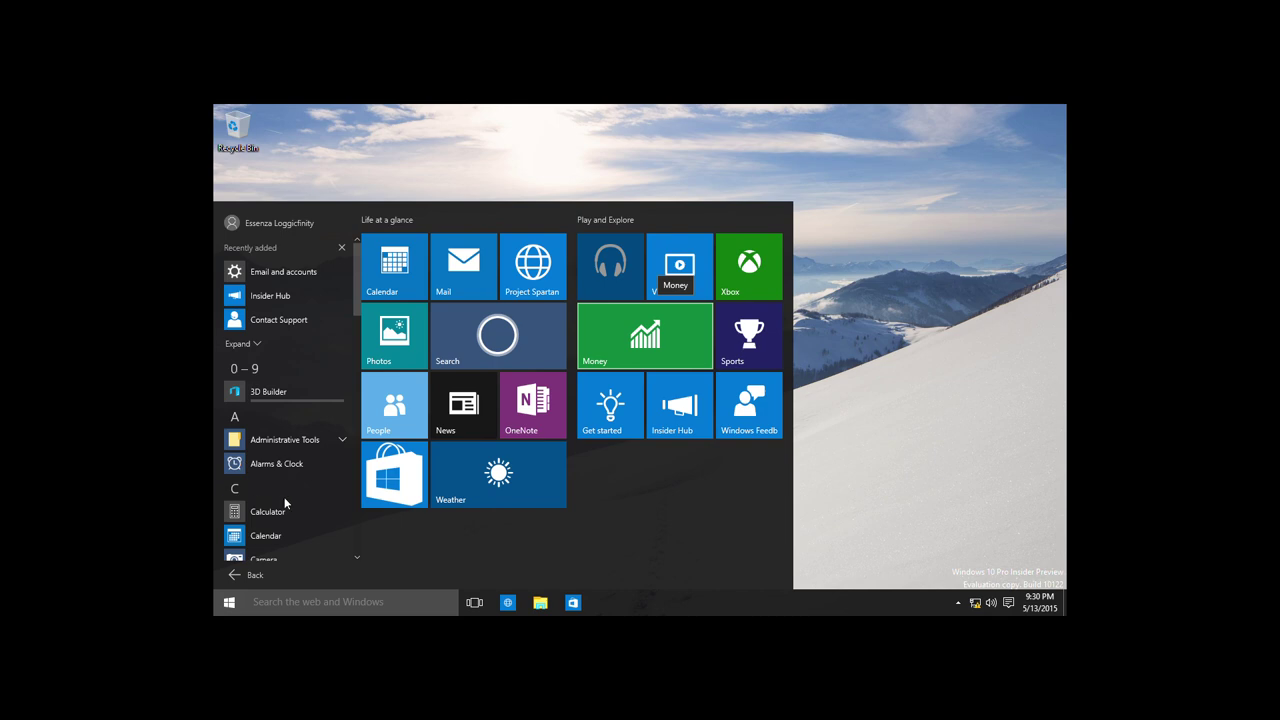
{"action": "scroll", "coordinate": [307, 501], "scroll_direction": "down", "scroll_amount": 5}
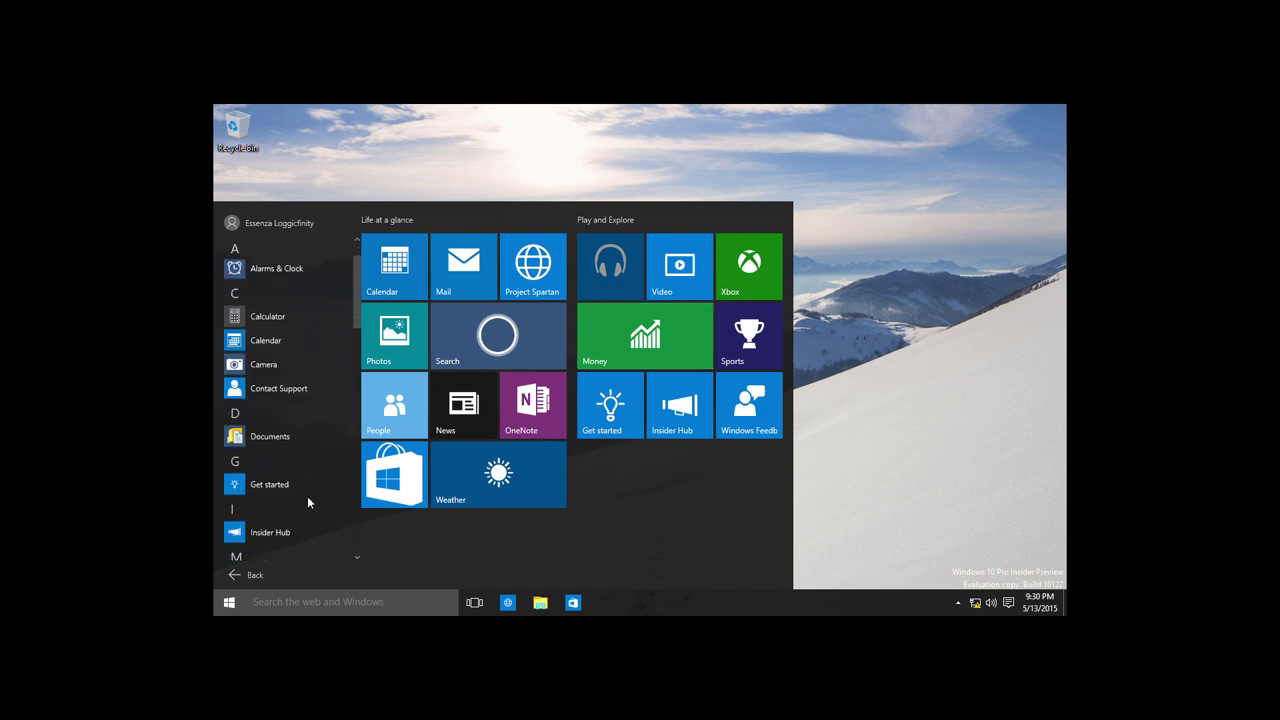
{"action": "scroll", "coordinate": [307, 501], "scroll_direction": "down", "scroll_amount": 1}
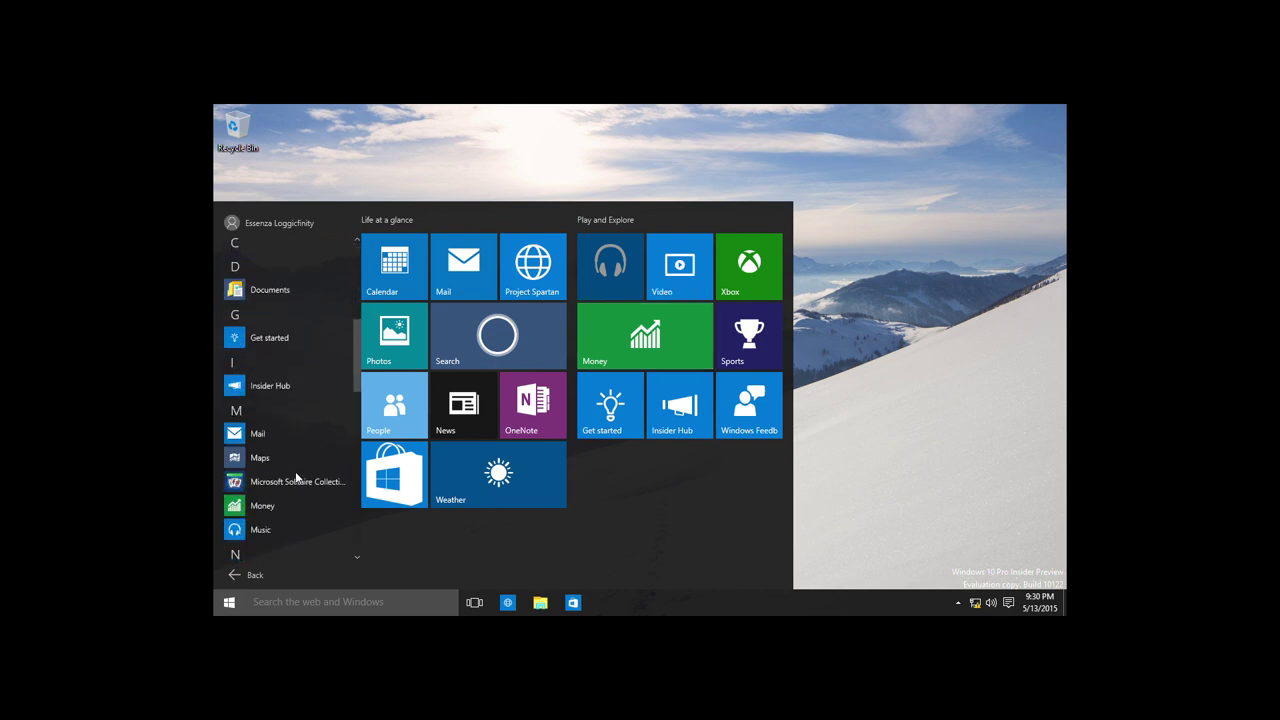
{"action": "left_click", "coordinate": [293, 385]}
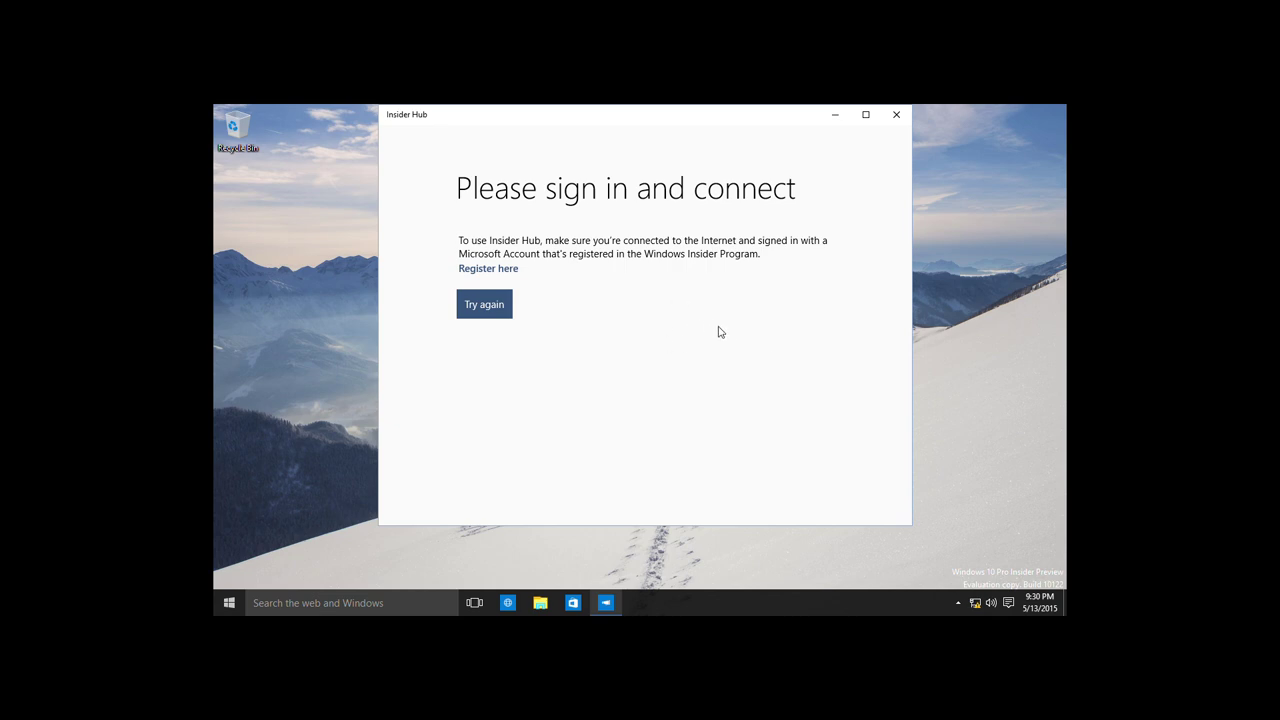
{"action": "key", "text": "alt+F4"}
Step: Open Project Spartan from the full app list, maximize its window to view the new tab page, and close it
{"action": "left_click", "coordinate": [229, 602]}
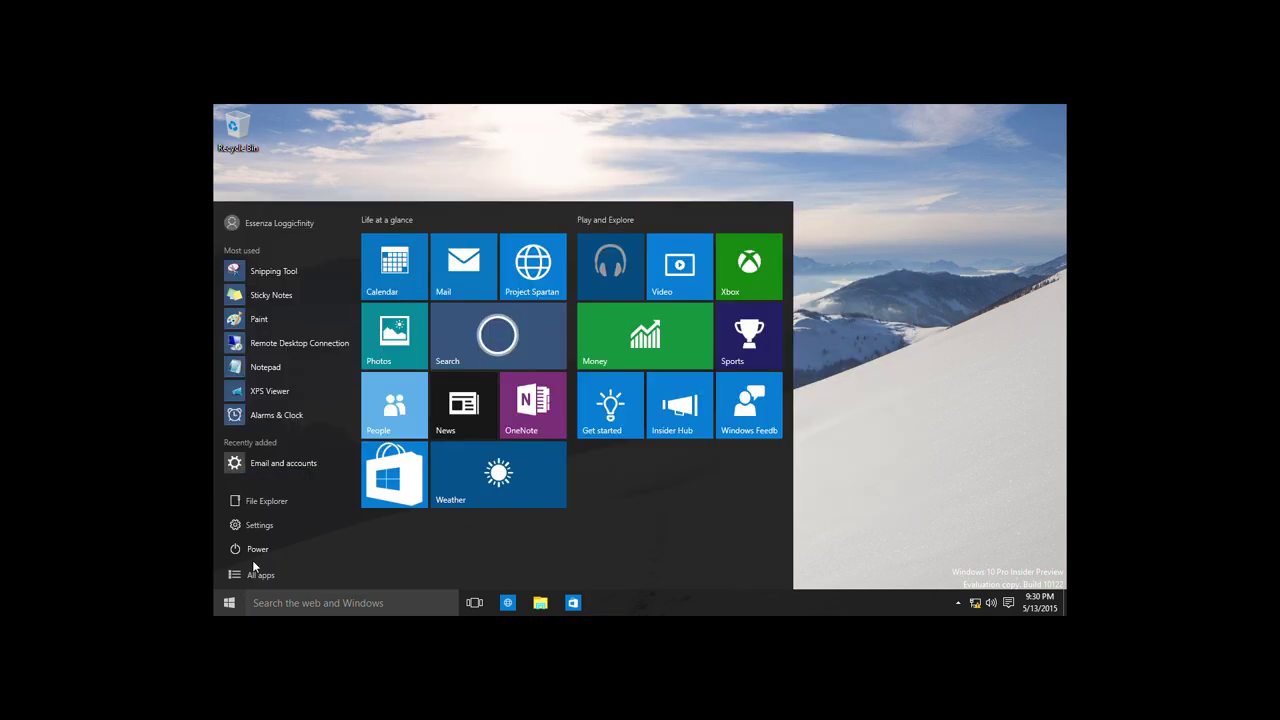
{"action": "left_click", "coordinate": [262, 575]}
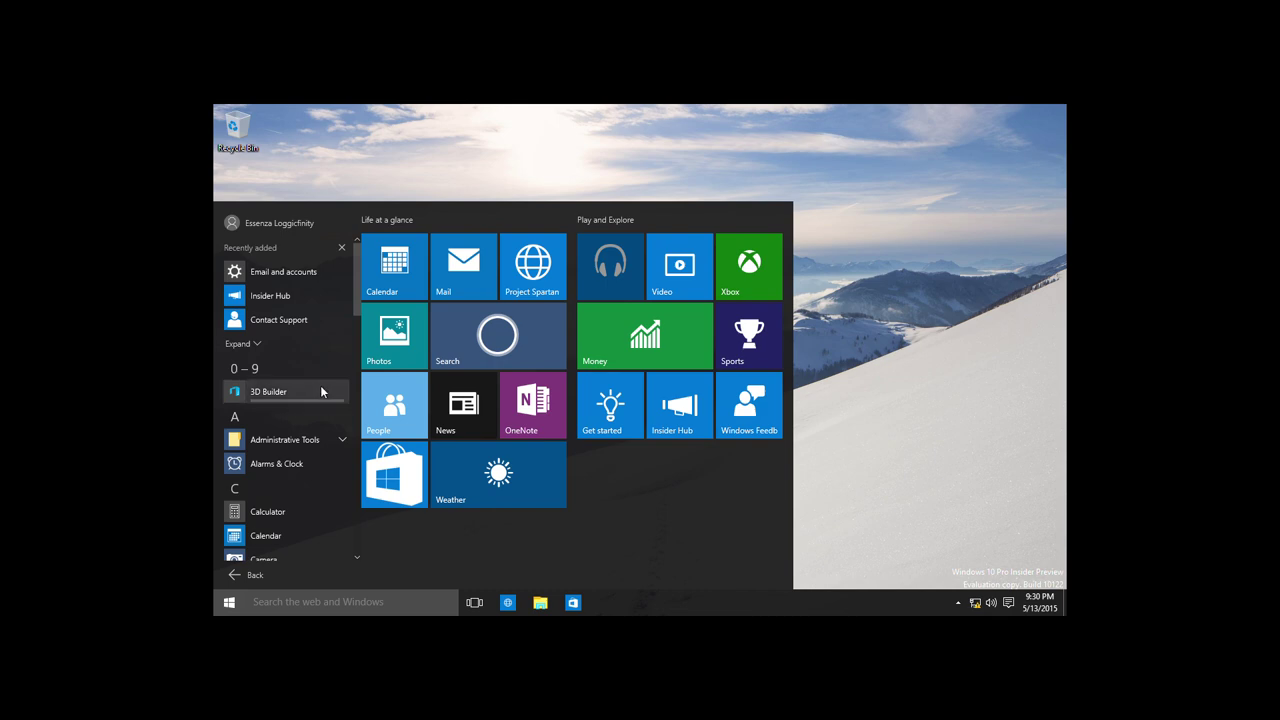
{"action": "scroll", "coordinate": [320, 400], "scroll_direction": "down", "scroll_amount": 2}
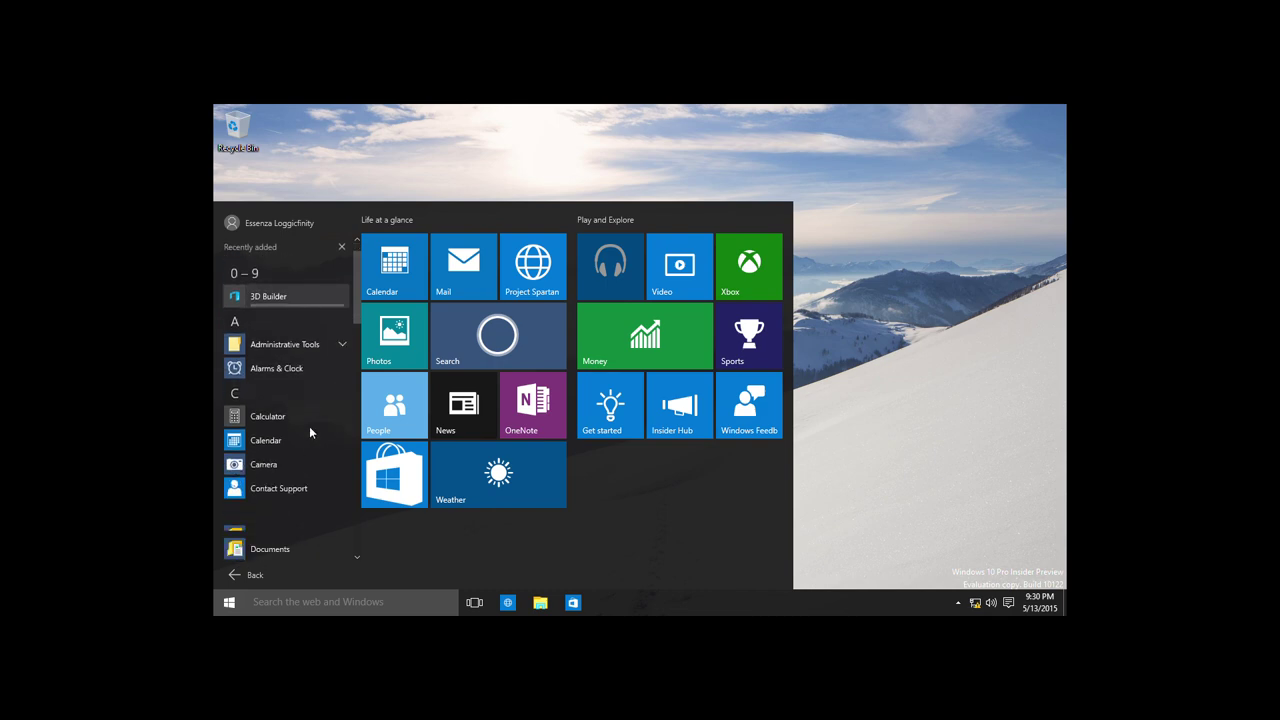
{"action": "scroll", "coordinate": [309, 426], "scroll_direction": "down", "scroll_amount": 10}
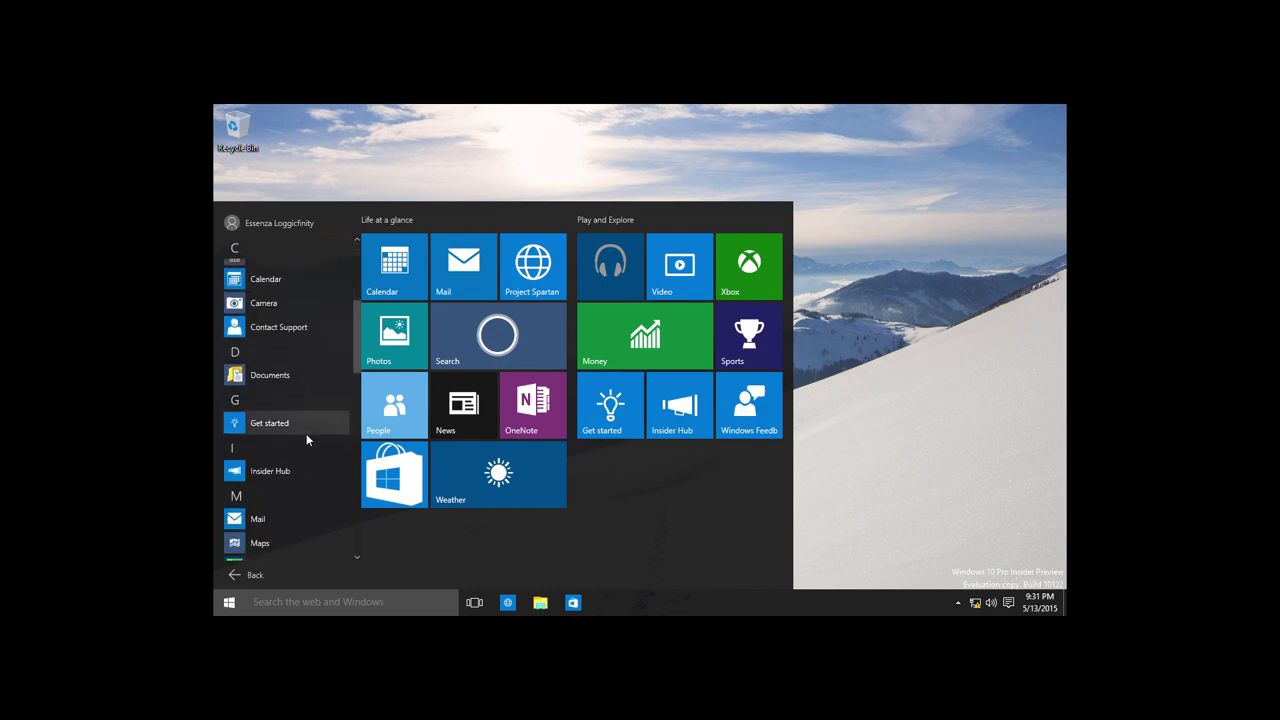
{"action": "scroll", "coordinate": [254, 437], "scroll_direction": "down", "scroll_amount": 4}
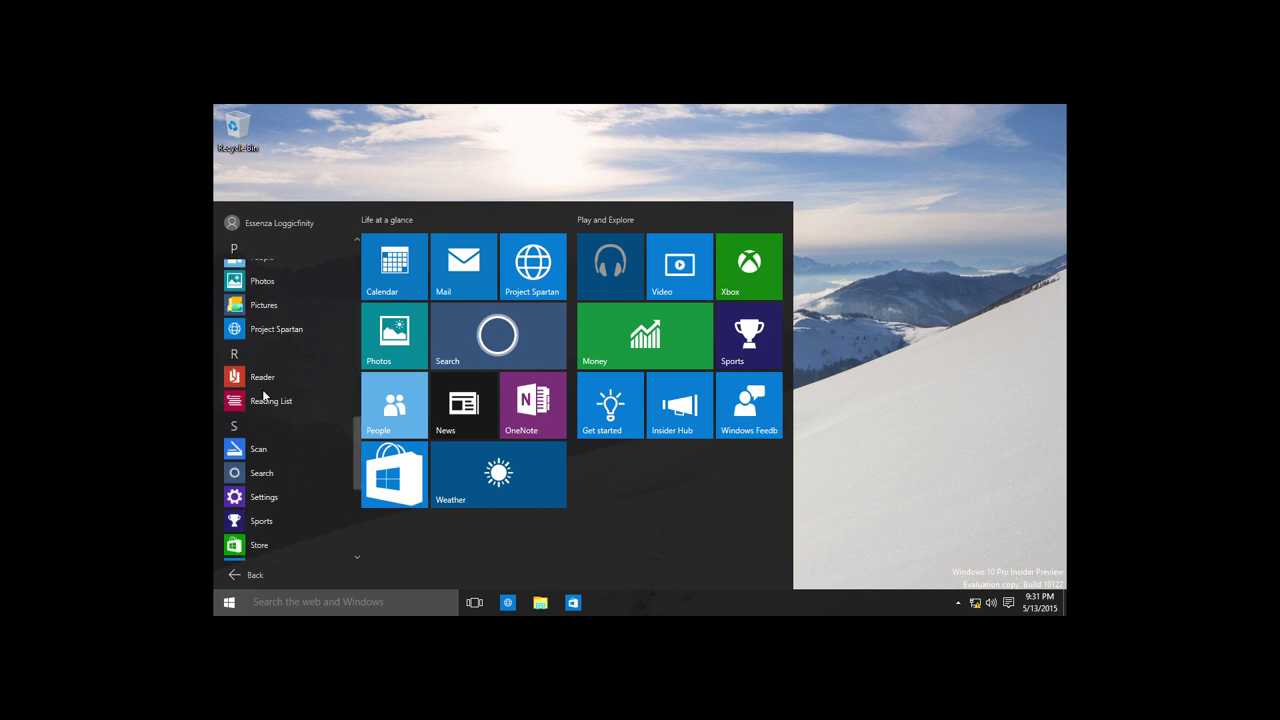
{"action": "scroll", "coordinate": [276, 340], "scroll_direction": "down", "scroll_amount": 4}
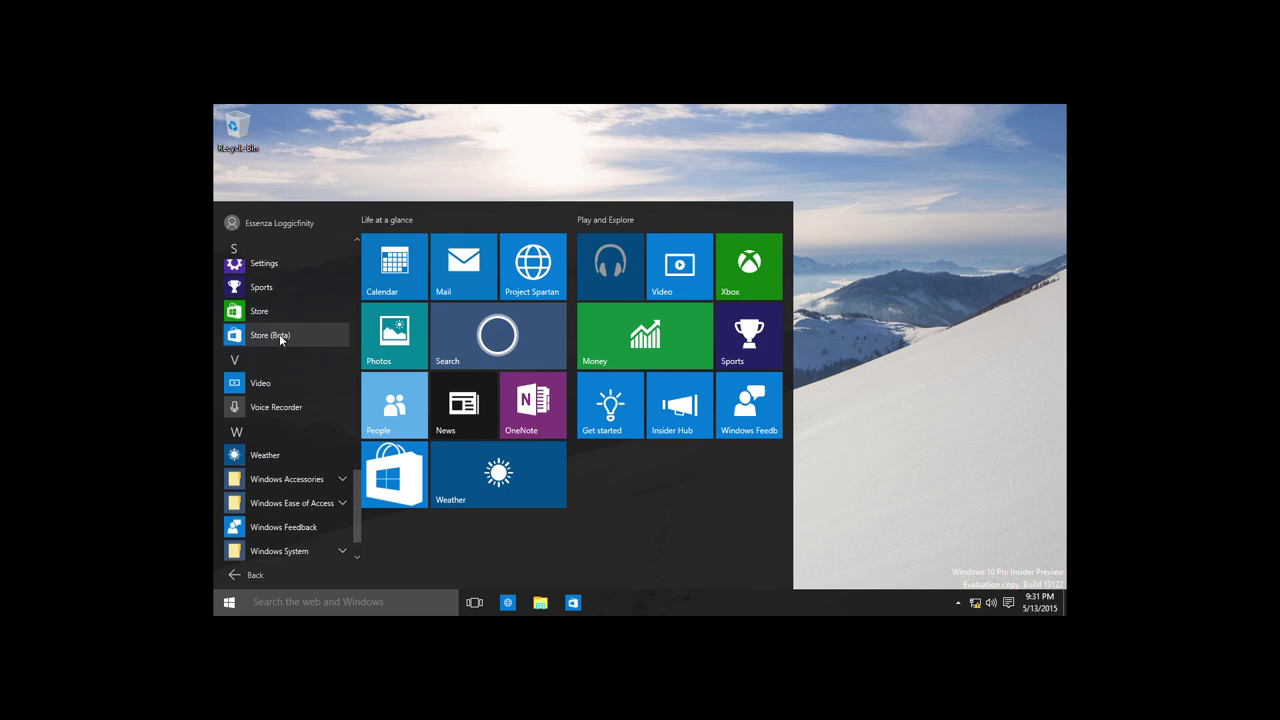
{"action": "scroll", "coordinate": [281, 341], "scroll_direction": "up", "scroll_amount": 3}
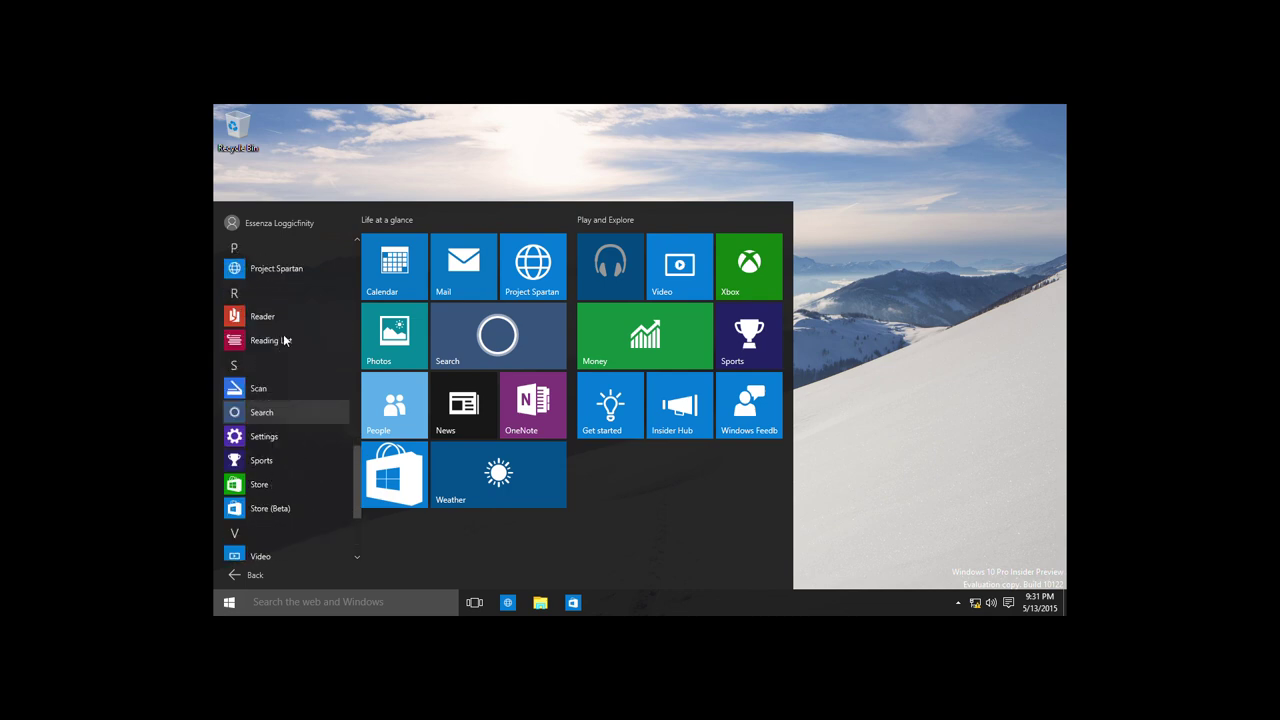
{"action": "scroll", "coordinate": [280, 330], "scroll_direction": "up", "scroll_amount": 1}
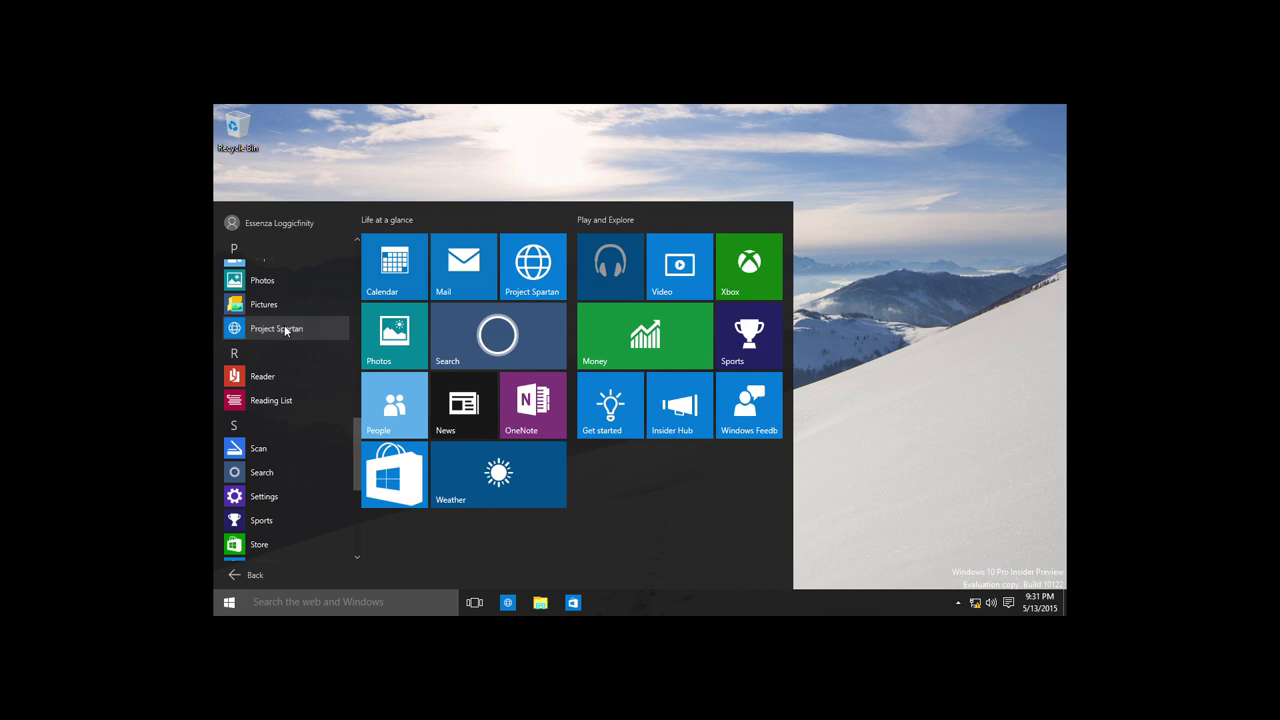
{"action": "left_click", "coordinate": [285, 329]}
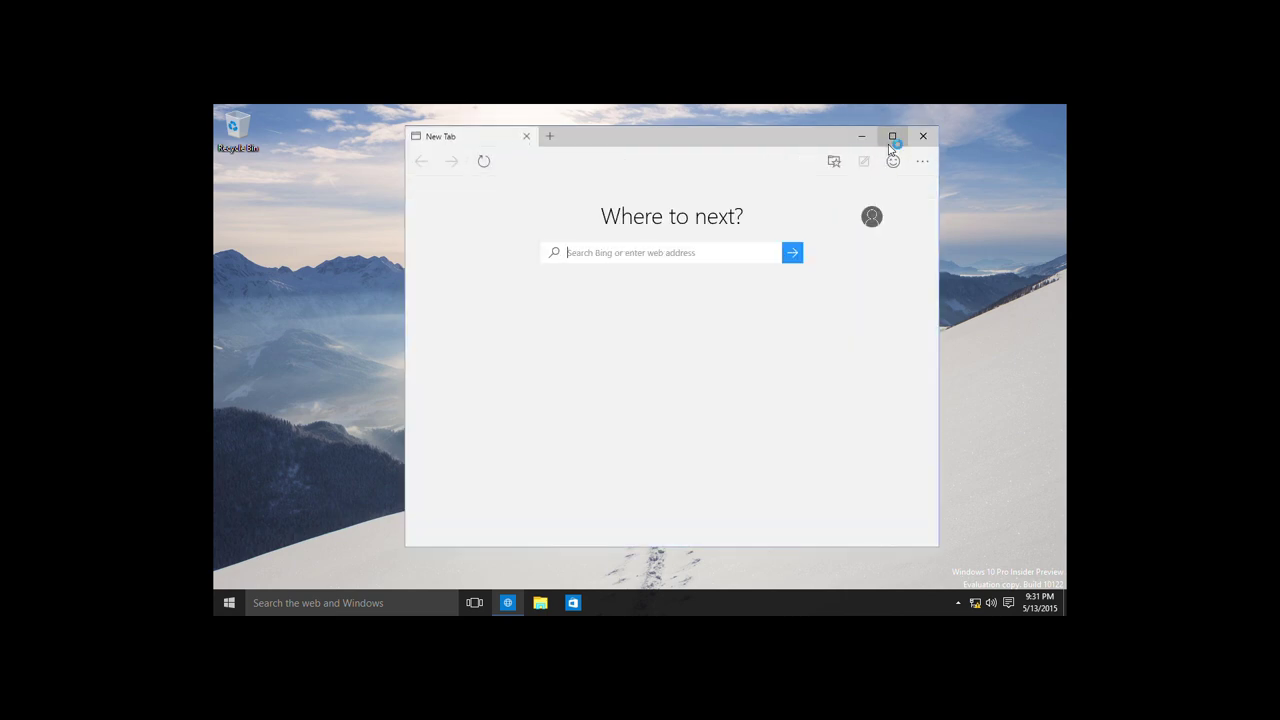
{"action": "left_click", "coordinate": [892, 137]}
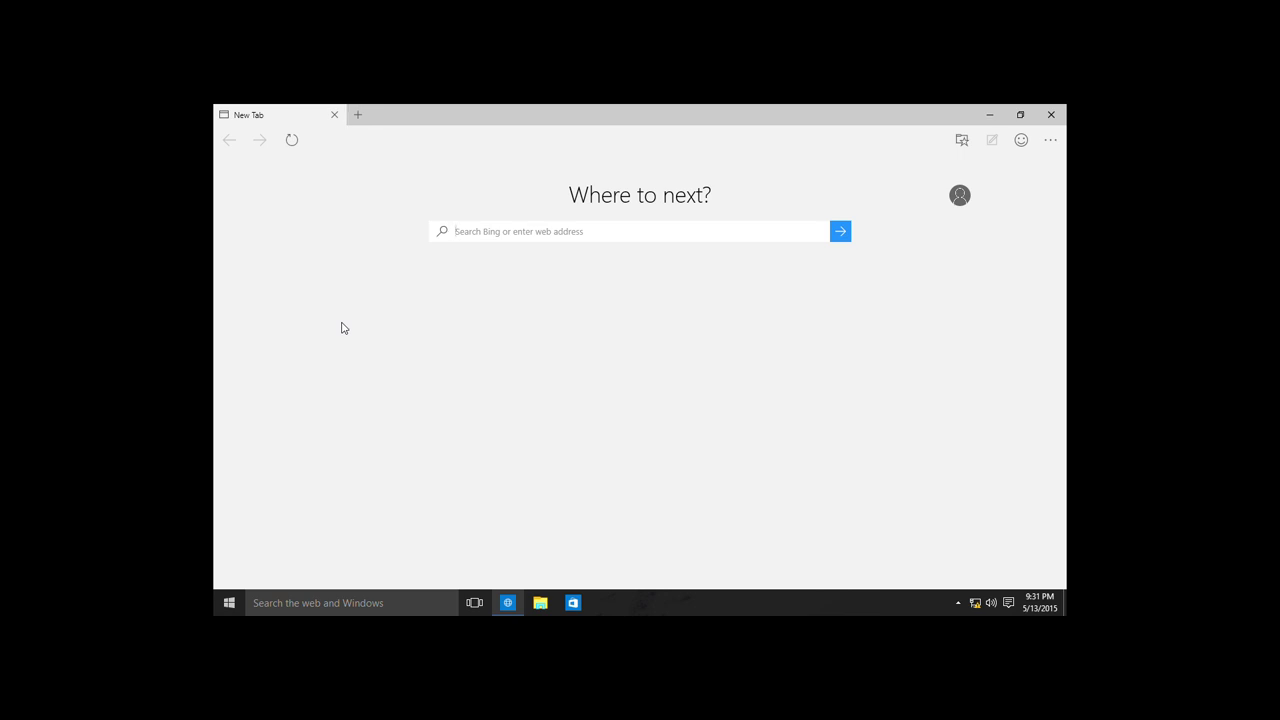
{"action": "key", "text": "alt+F4"}
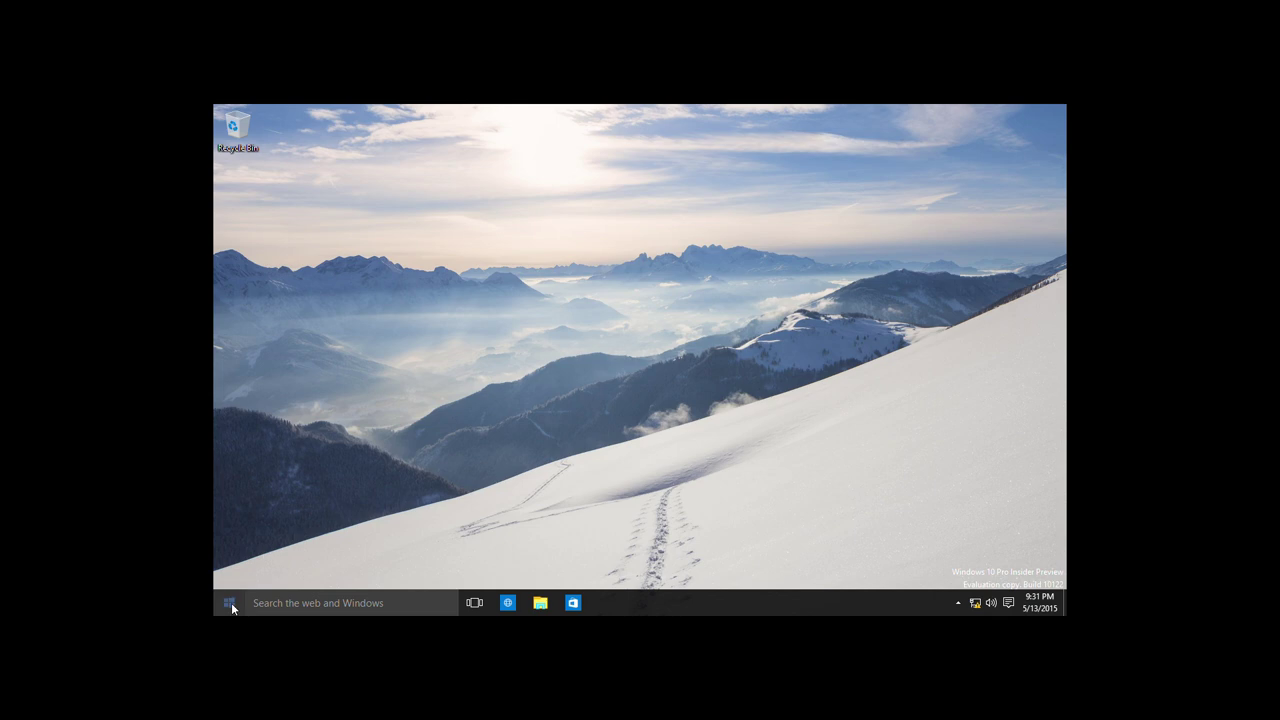
Step: Open the Weather app, deny it access to the location, and close it
{"action": "left_click", "coordinate": [236, 592]}
{"action": "left_click", "coordinate": [240, 573]}
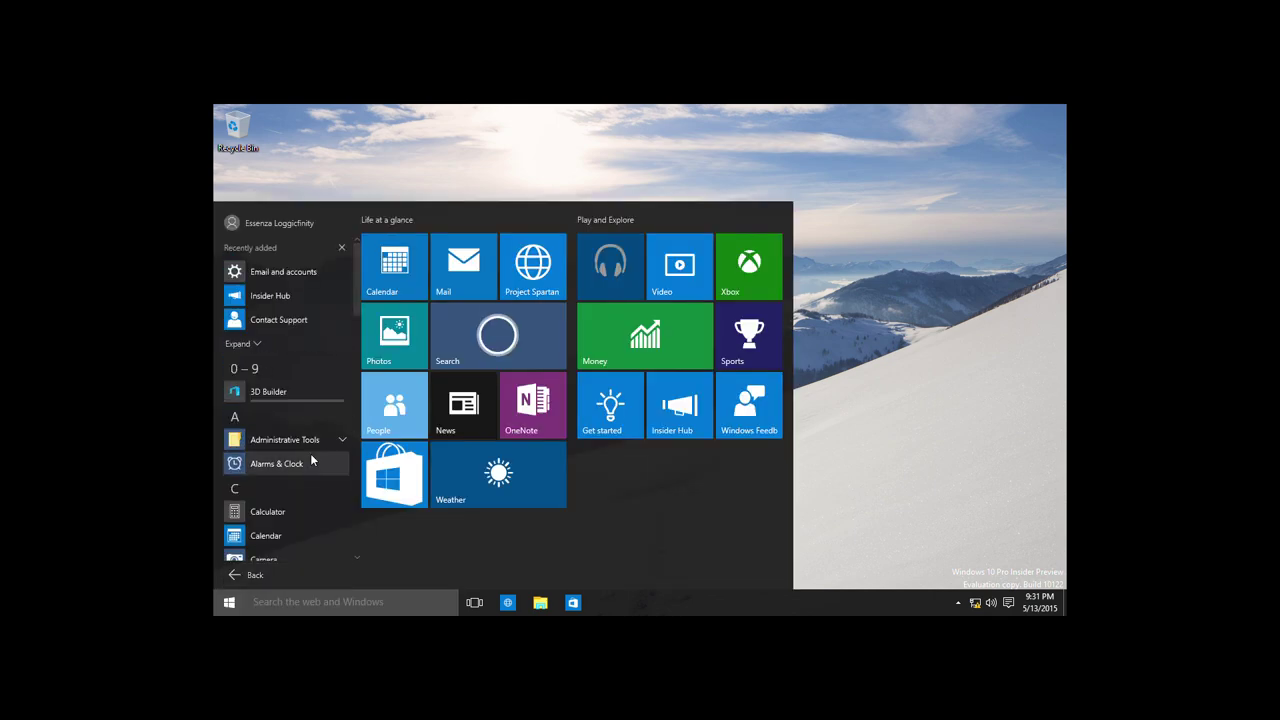
{"action": "scroll", "coordinate": [307, 459], "scroll_direction": "down", "scroll_amount": 5}
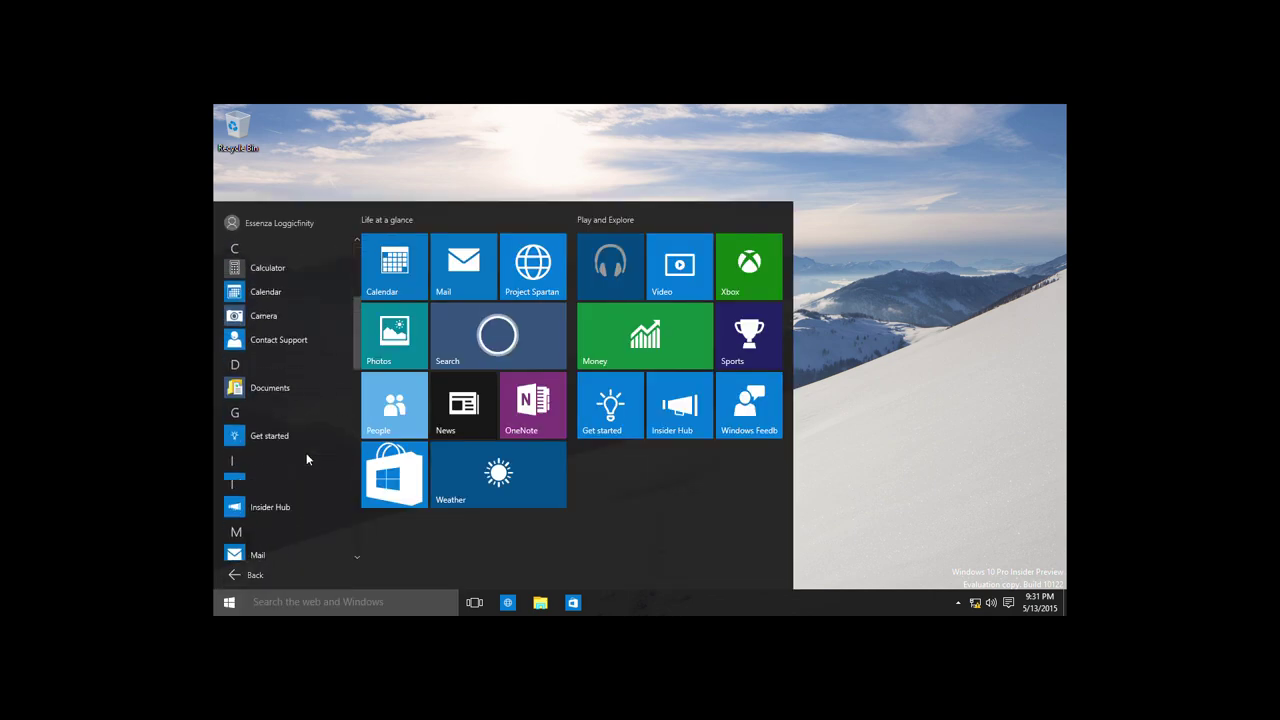
{"action": "scroll", "coordinate": [306, 453], "scroll_direction": "down", "scroll_amount": 5}
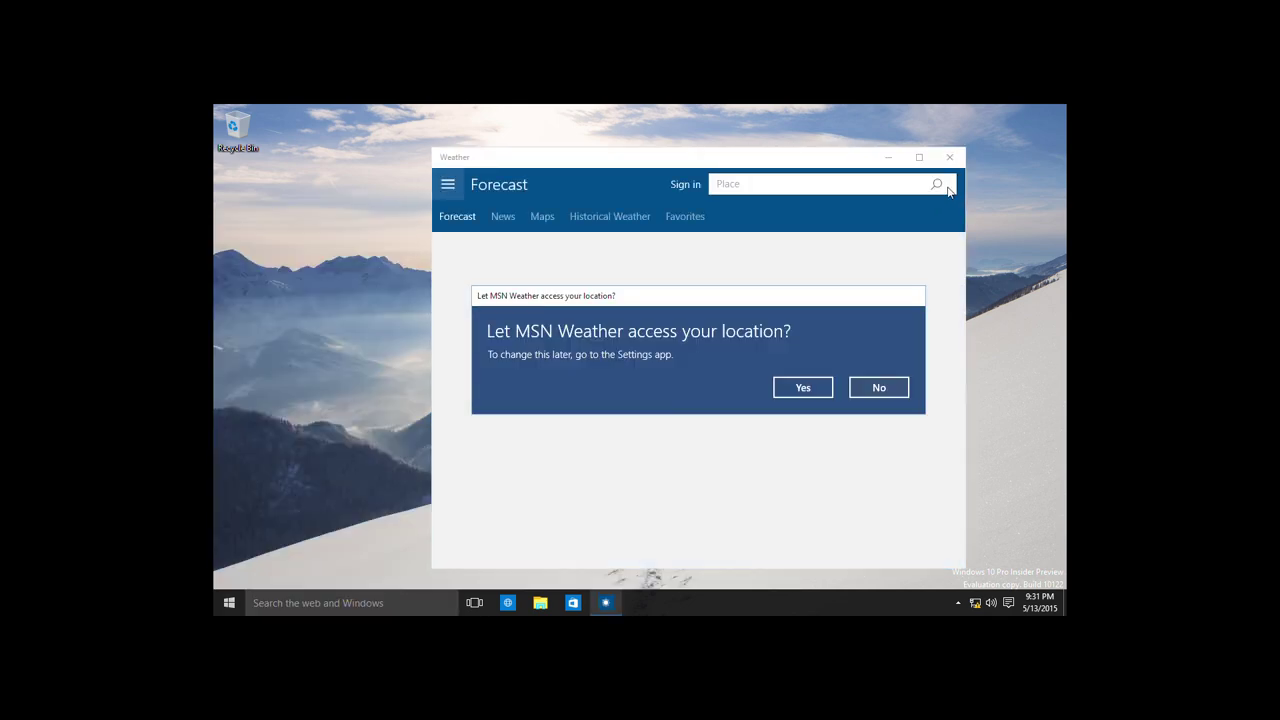
{"action": "left_click", "coordinate": [879, 397]}
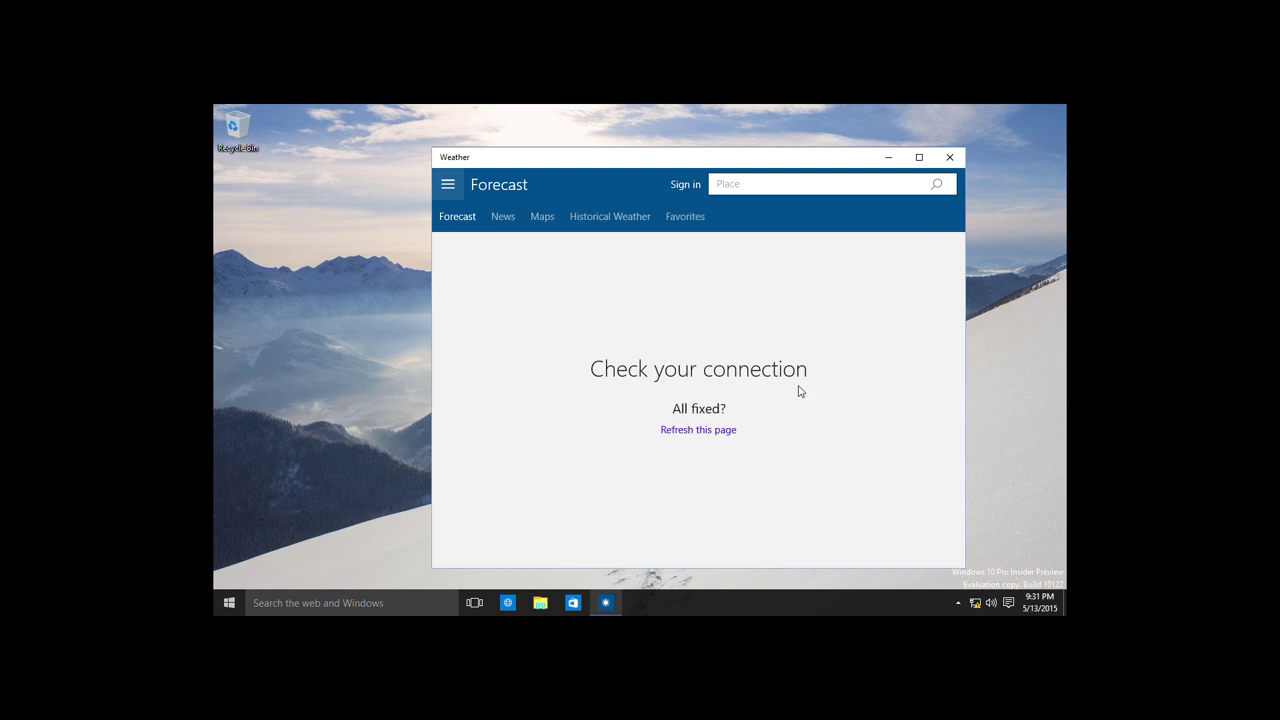
{"action": "key", "text": "alt+F4"}
Step: Look through the full app list, open the Get started app to check its content, and close it
{"action": "key", "text": "super"}
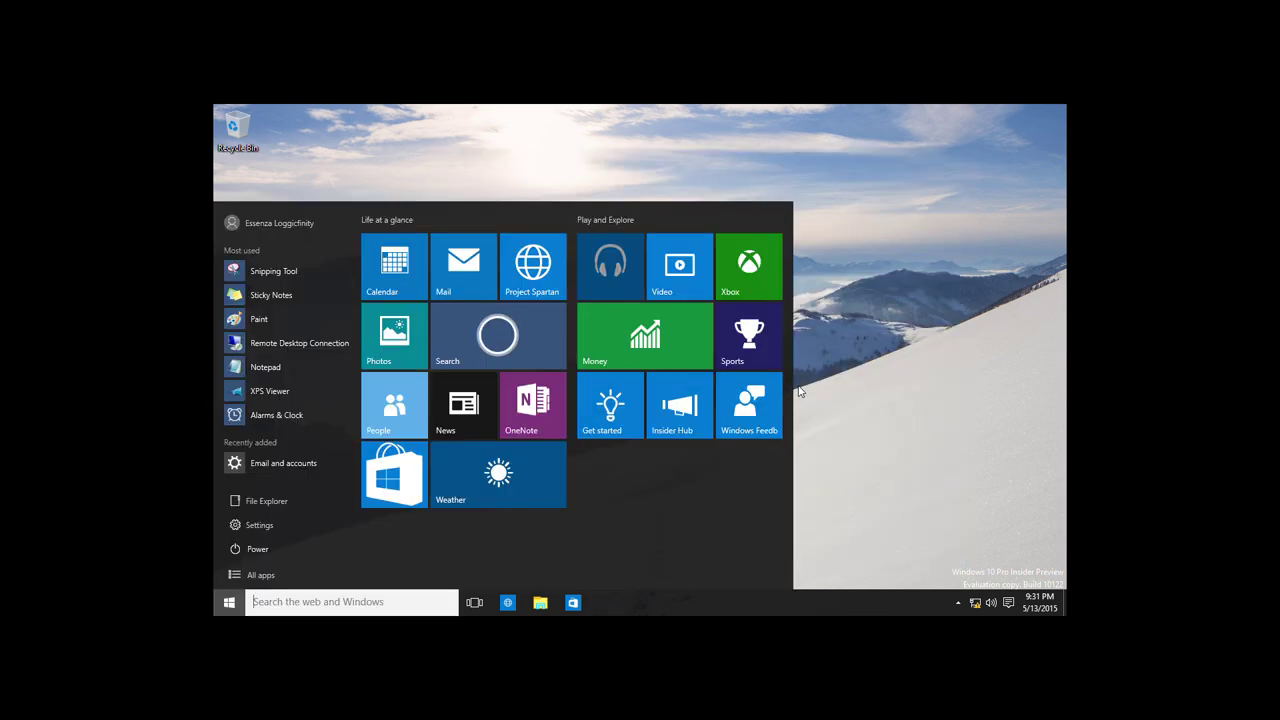
{"action": "left_click", "coordinate": [294, 570]}
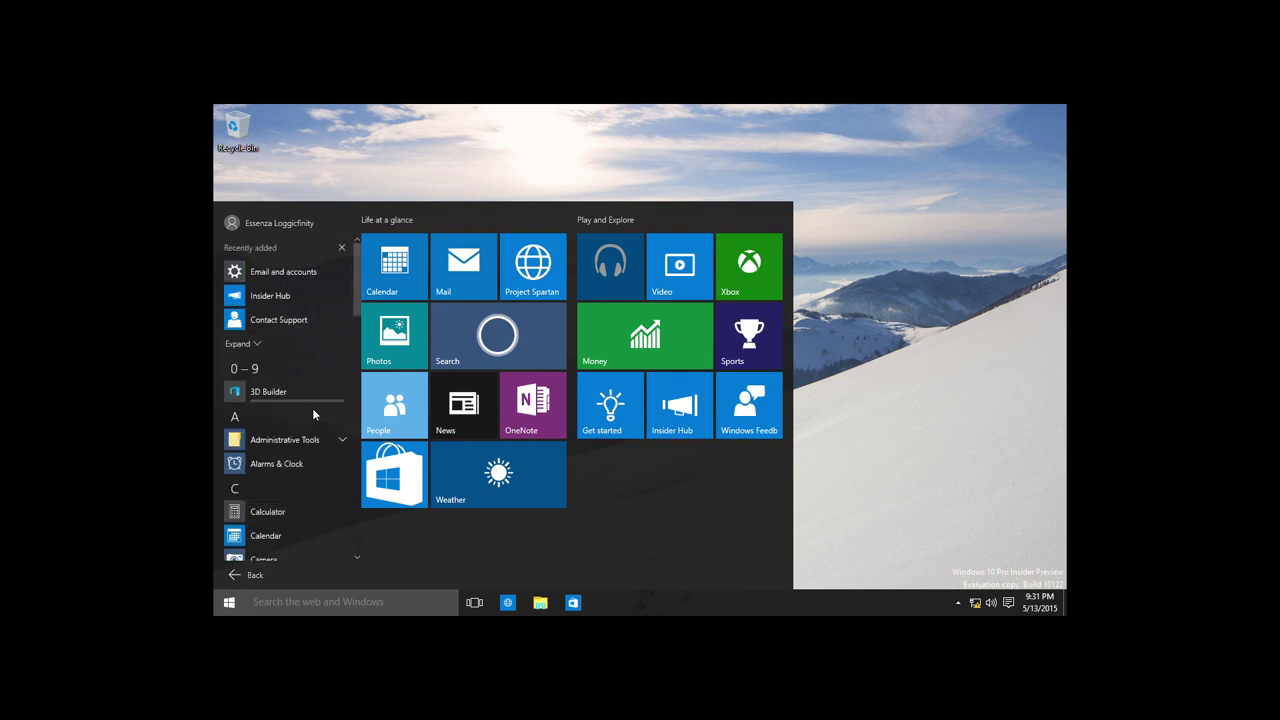
{"action": "scroll", "coordinate": [312, 408], "scroll_direction": "down", "scroll_amount": 1}
{"action": "scroll", "coordinate": [292, 420], "scroll_direction": "down", "scroll_amount": 3}
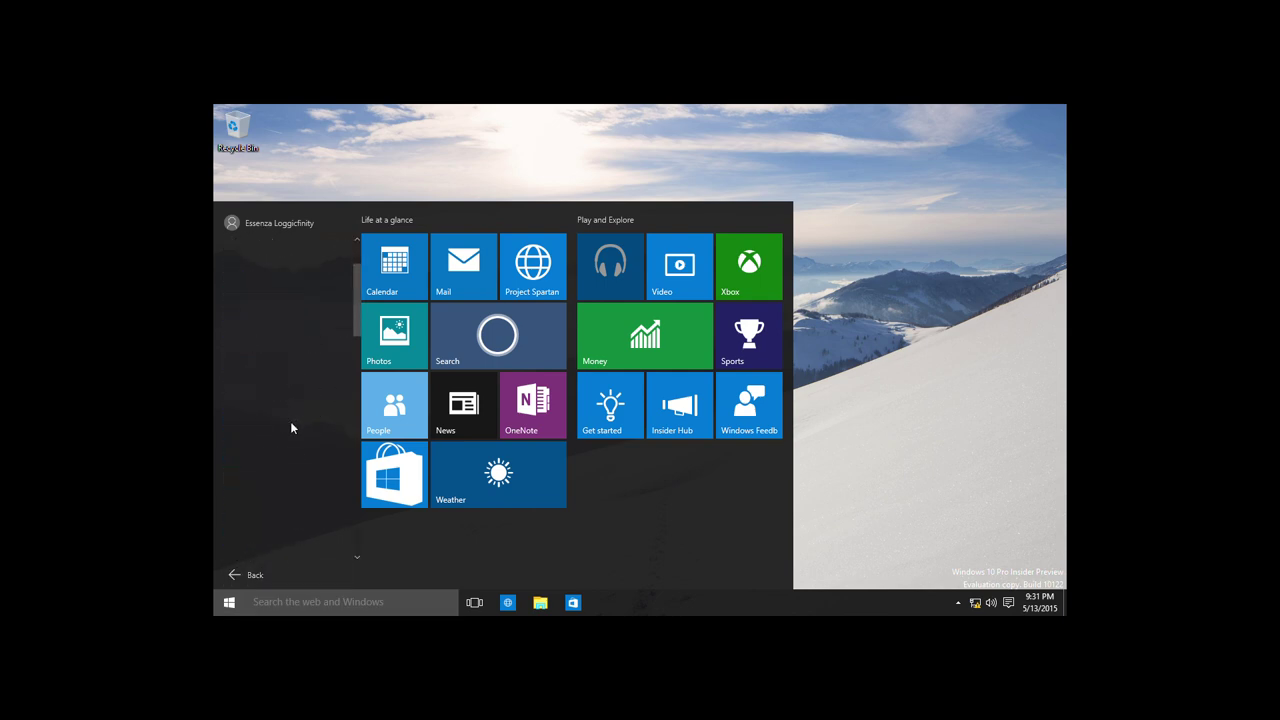
{"action": "scroll", "coordinate": [291, 428], "scroll_direction": "down", "scroll_amount": 5}
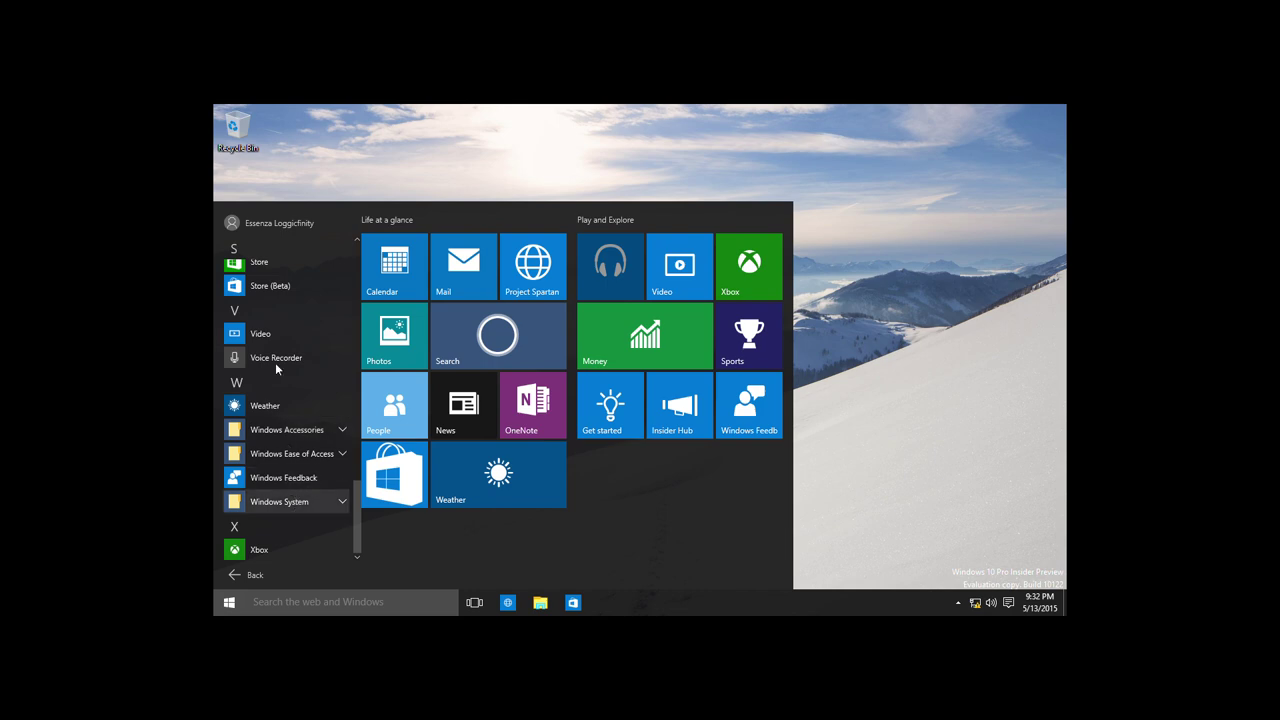
{"action": "left_click", "coordinate": [637, 404]}
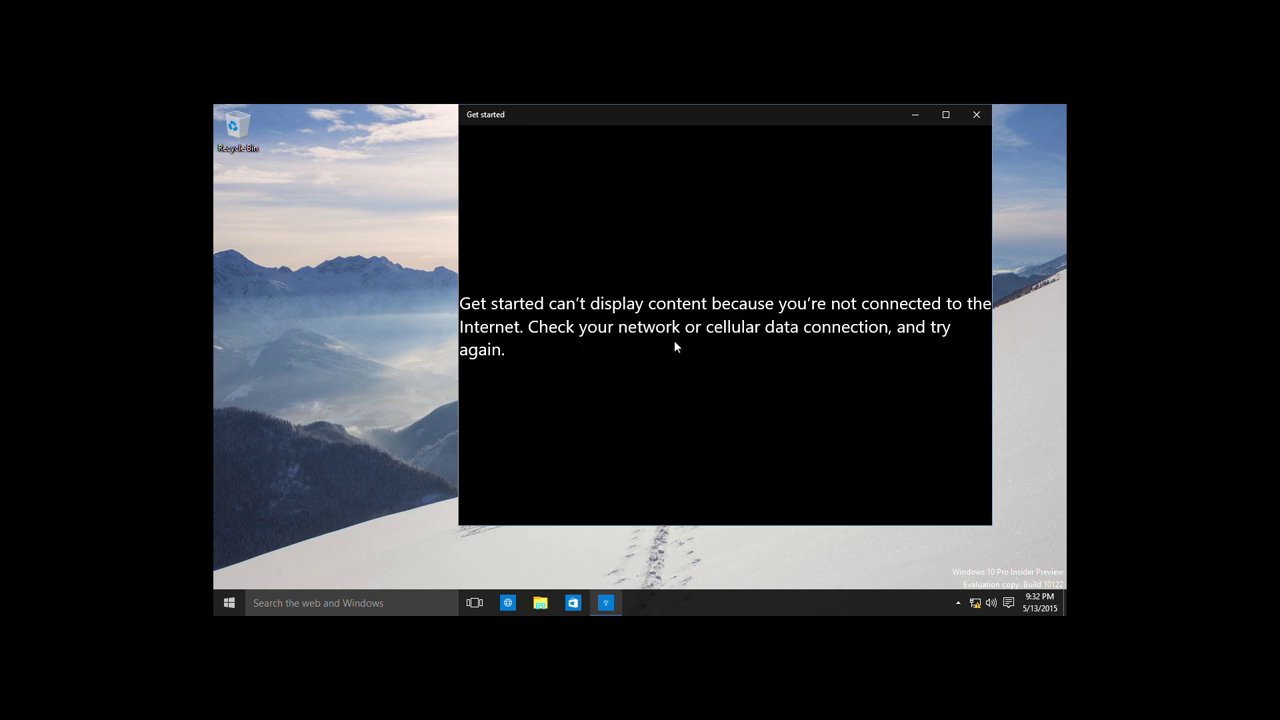
{"action": "left_click", "coordinate": [975, 114]}
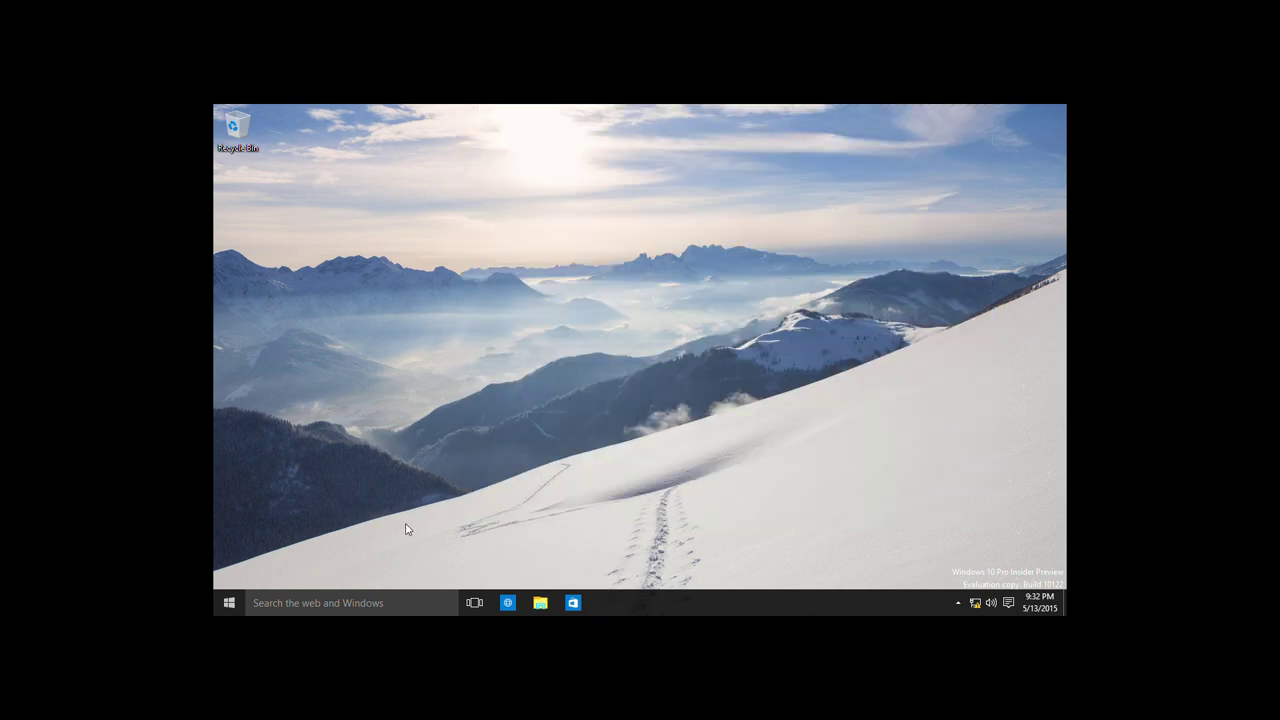
Step: Look through the full app list, open the Xbox app to check its start screen, and close it
{"action": "left_click", "coordinate": [229, 603]}
{"action": "left_click", "coordinate": [238, 576]}
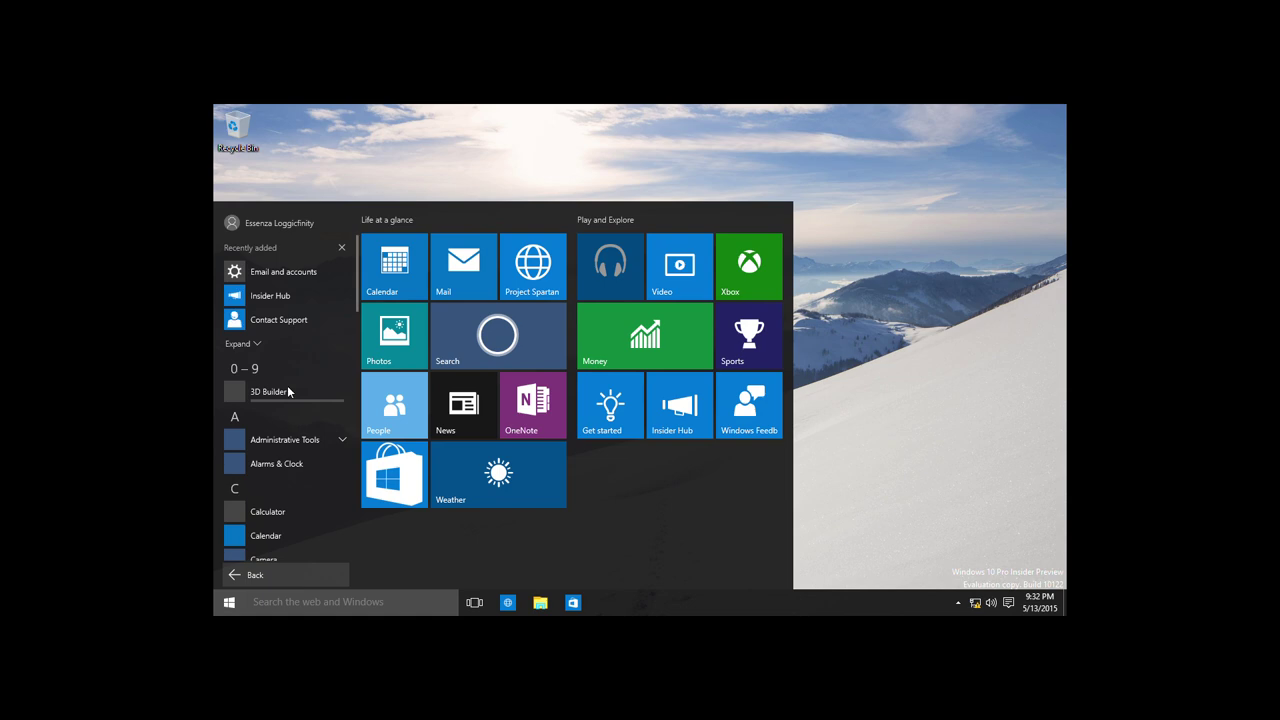
{"action": "scroll", "coordinate": [287, 405], "scroll_direction": "down", "scroll_amount": 5}
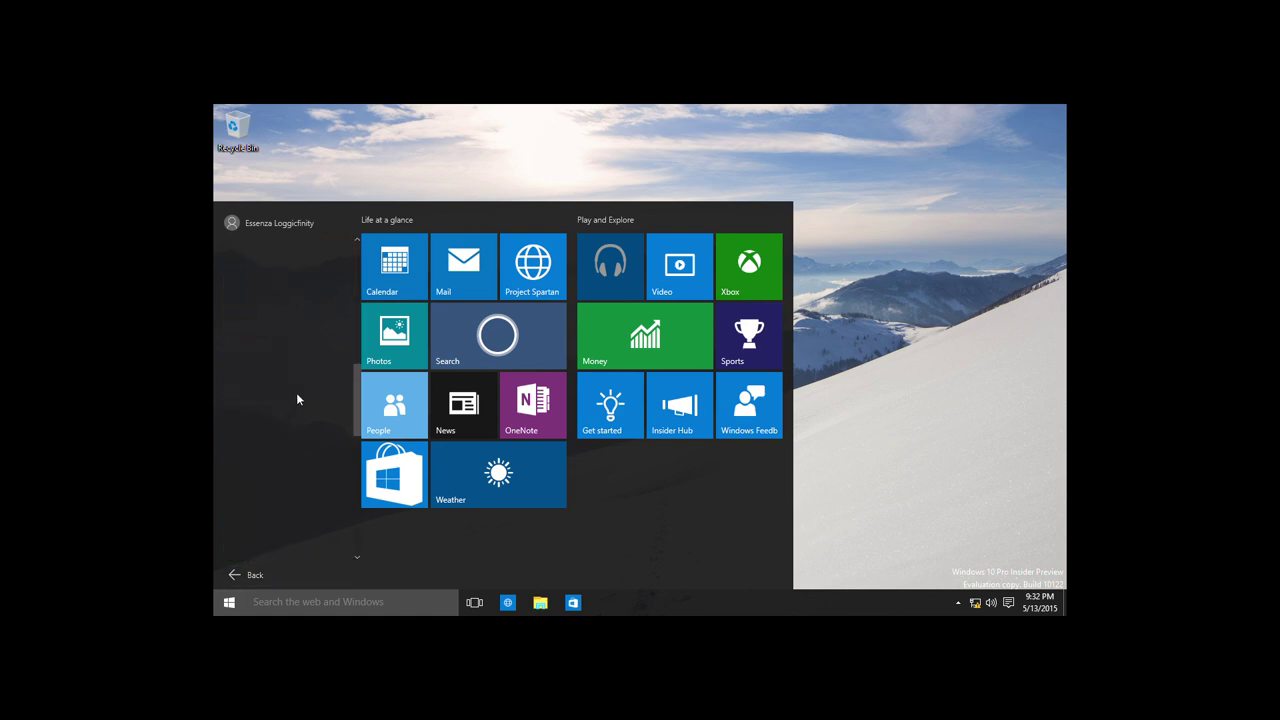
{"action": "scroll", "coordinate": [298, 392], "scroll_direction": "down", "scroll_amount": 10}
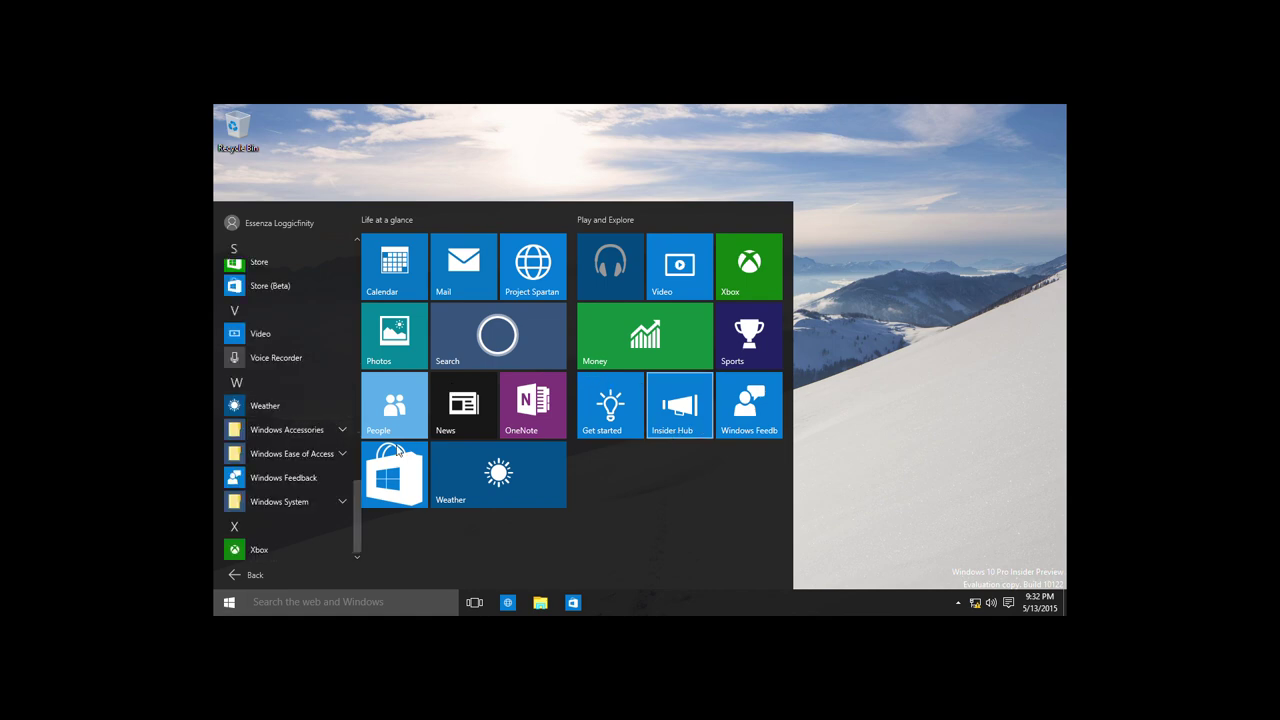
{"action": "scroll", "coordinate": [275, 378], "scroll_direction": "up", "scroll_amount": 2}
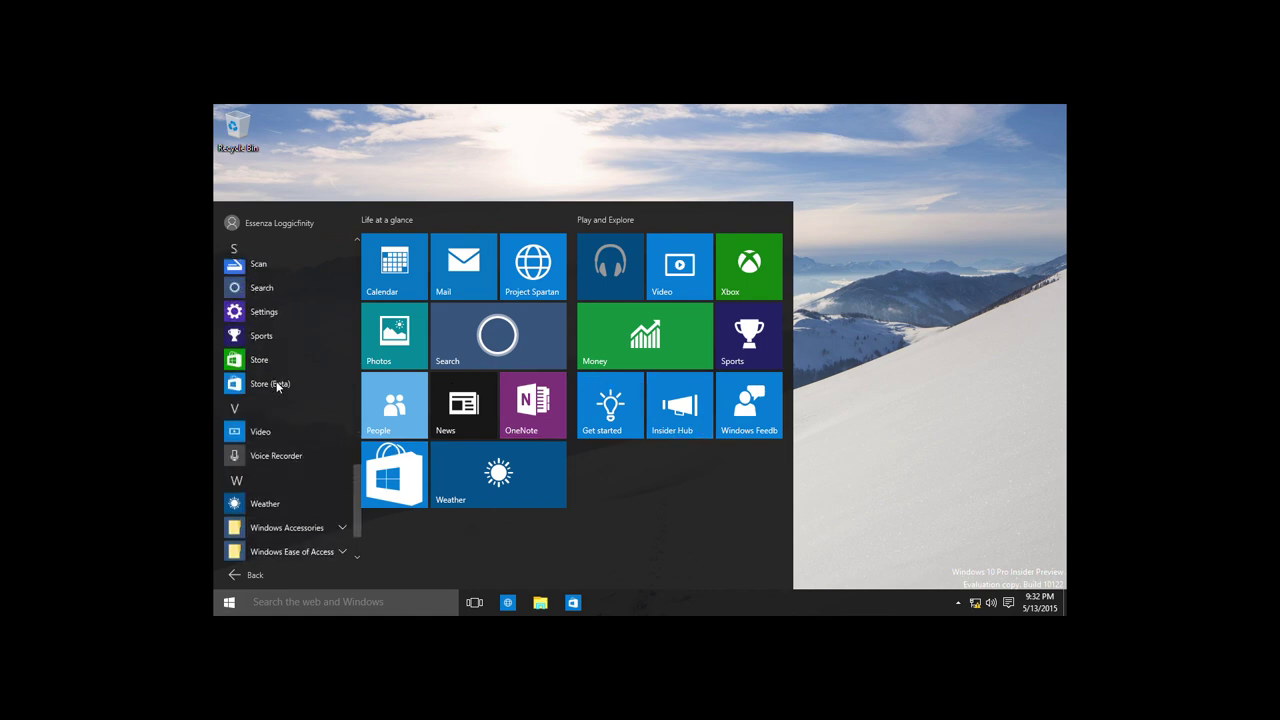
{"action": "scroll", "coordinate": [277, 386], "scroll_direction": "down", "scroll_amount": 2}
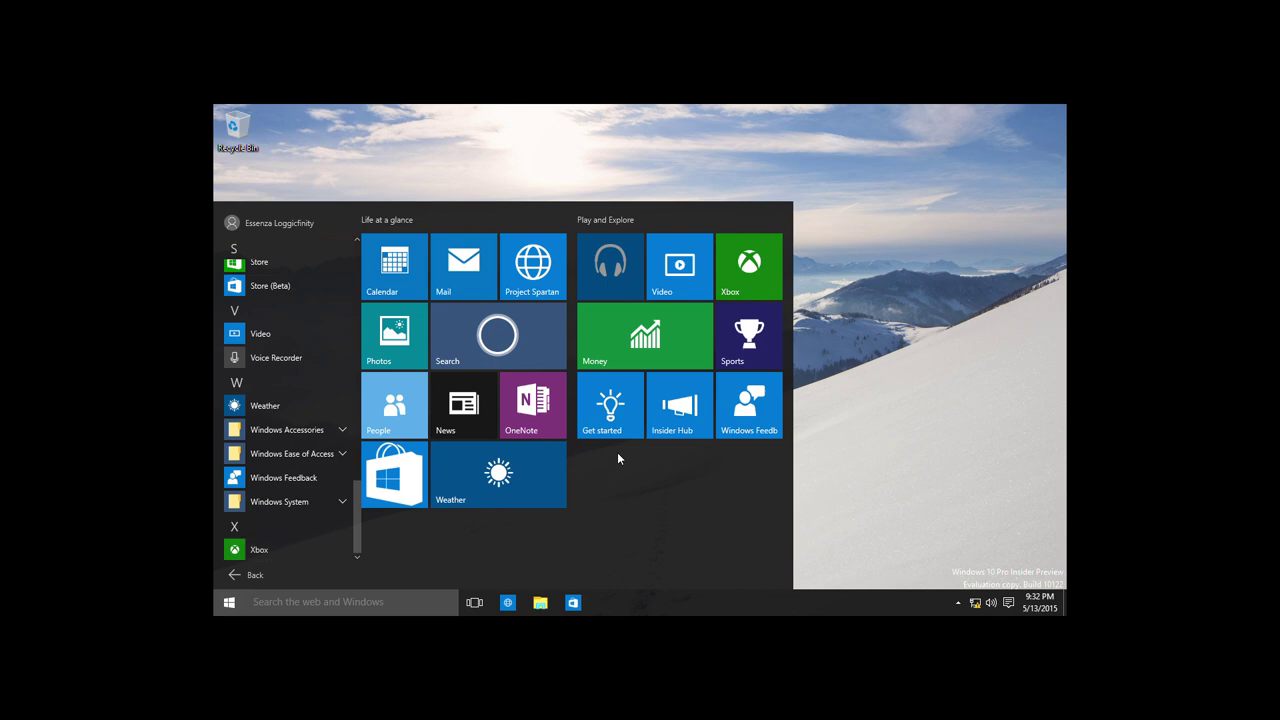
{"action": "key", "text": "Return"}
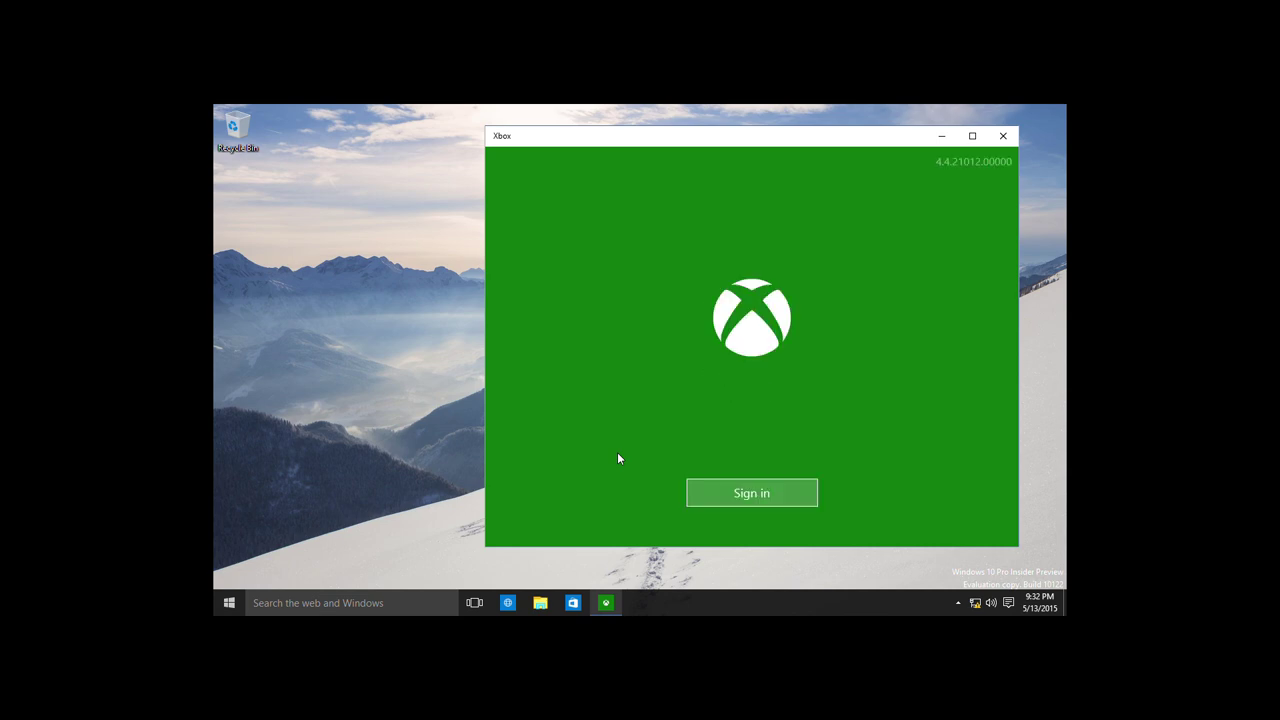
Step: Find Microsoft Solitaire Collection in the full app list and open it
{"action": "left_click", "coordinate": [229, 603]}
{"action": "left_click", "coordinate": [262, 575]}
{"action": "scroll", "coordinate": [296, 368], "scroll_direction": "down", "scroll_amount": 5}
{"action": "scroll", "coordinate": [296, 362], "scroll_direction": "down", "scroll_amount": 10}
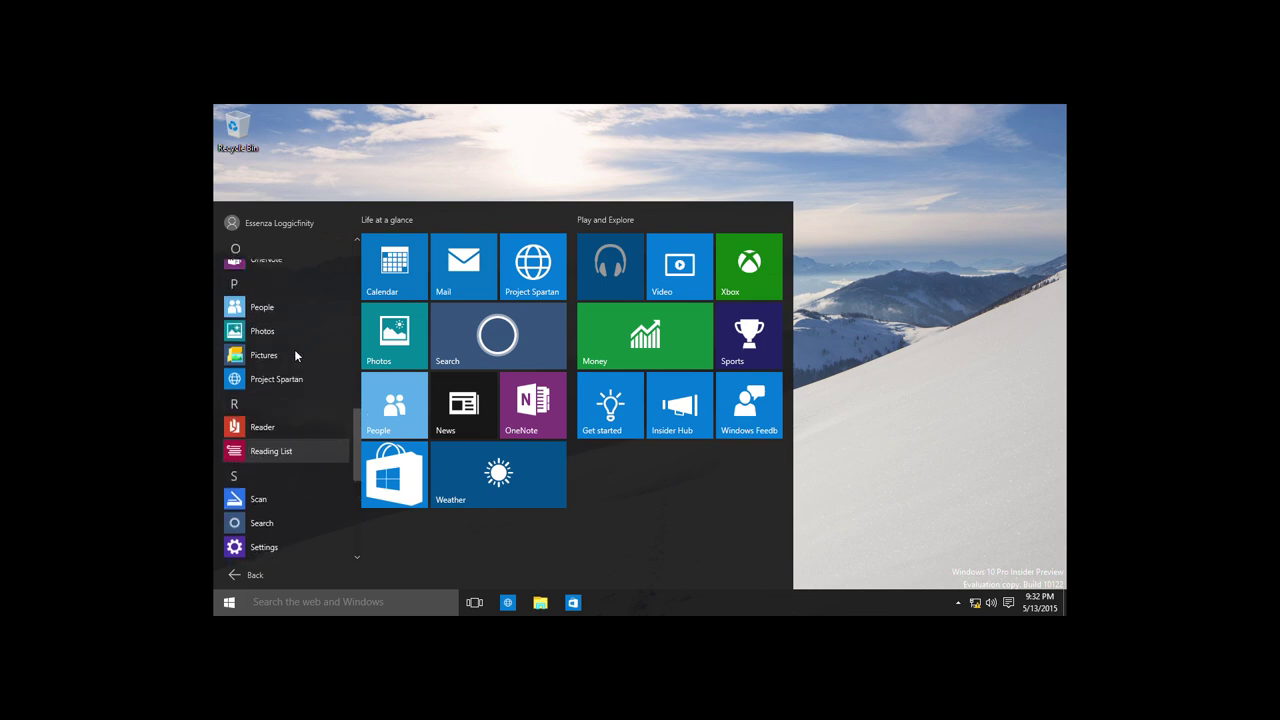
{"action": "scroll", "coordinate": [294, 349], "scroll_direction": "up", "scroll_amount": 3}
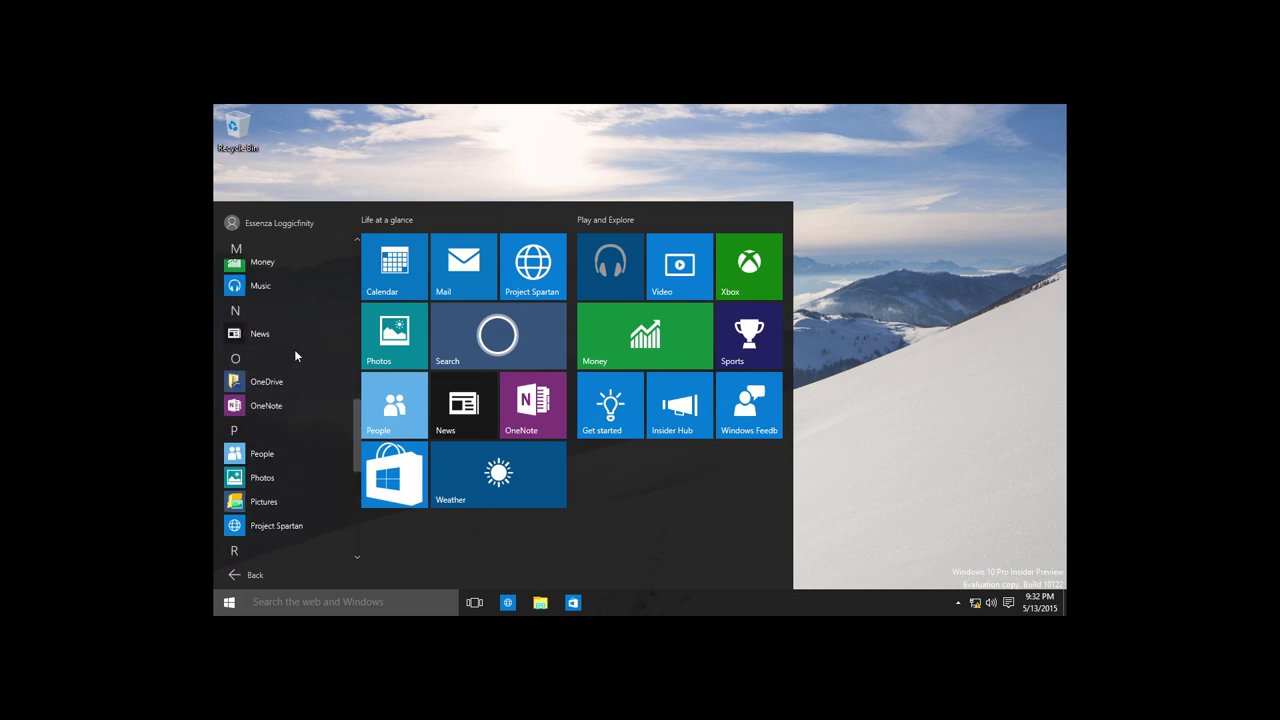
{"action": "scroll", "coordinate": [295, 355], "scroll_direction": "up", "scroll_amount": 3}
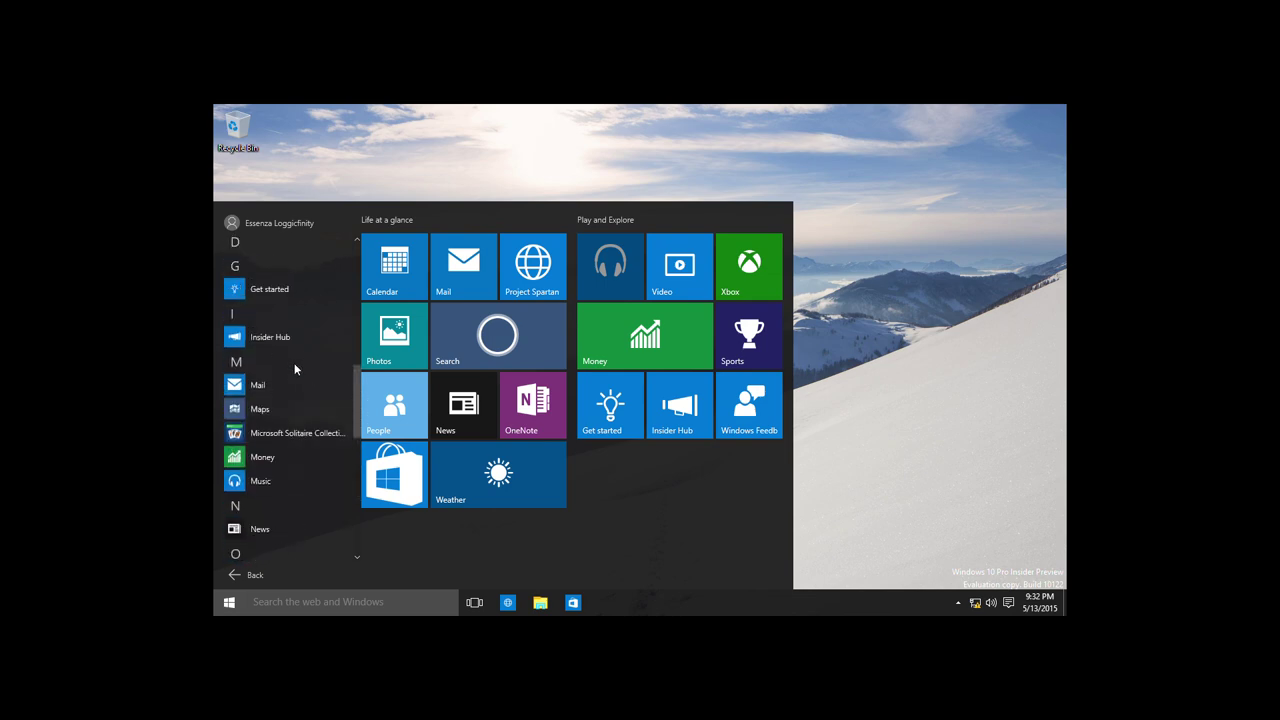
{"action": "left_click", "coordinate": [298, 433]}
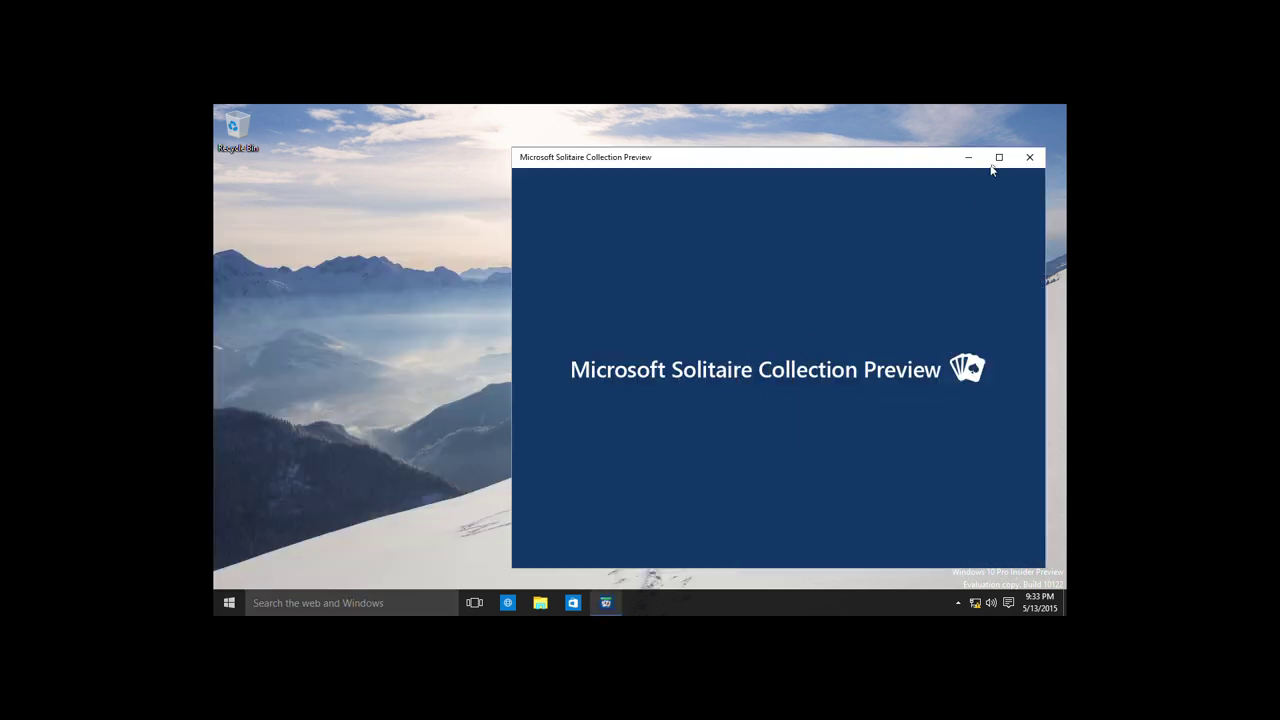
Step: Maximize the Microsoft Solitaire Collection window and dismiss its welcome and news notices
{"action": "left_click", "coordinate": [995, 160]}
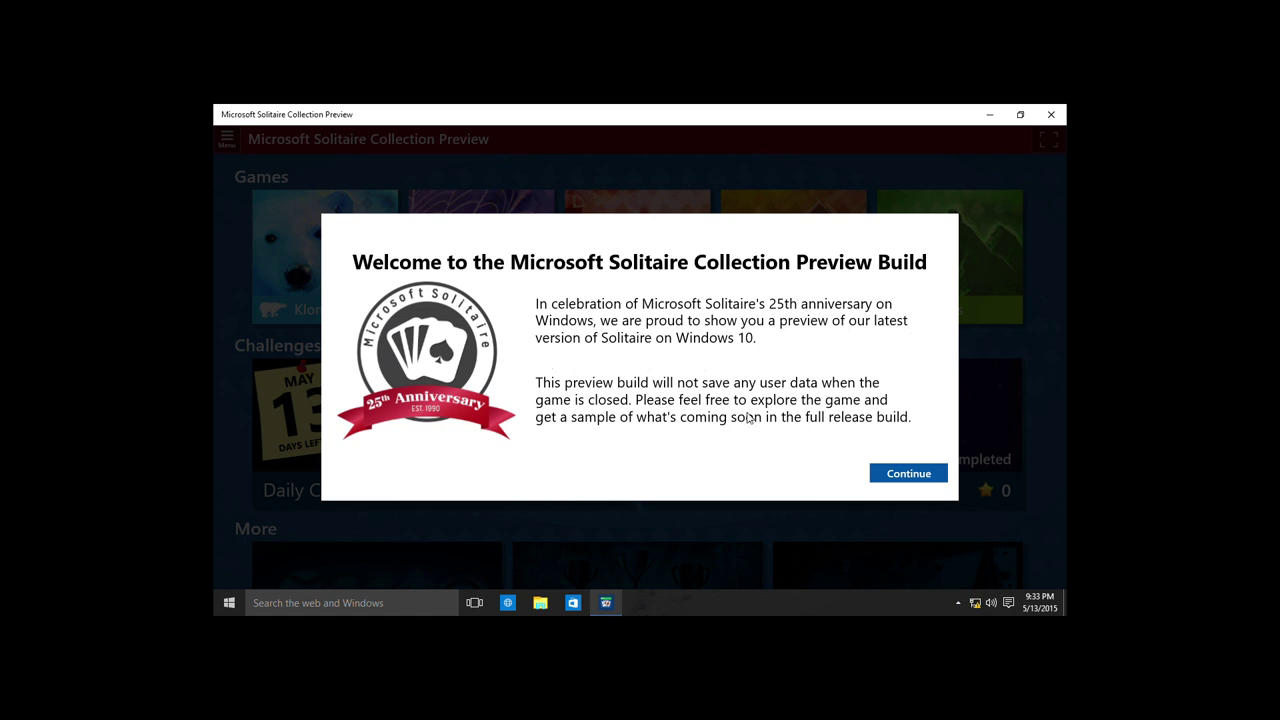
{"action": "left_click", "coordinate": [877, 476]}
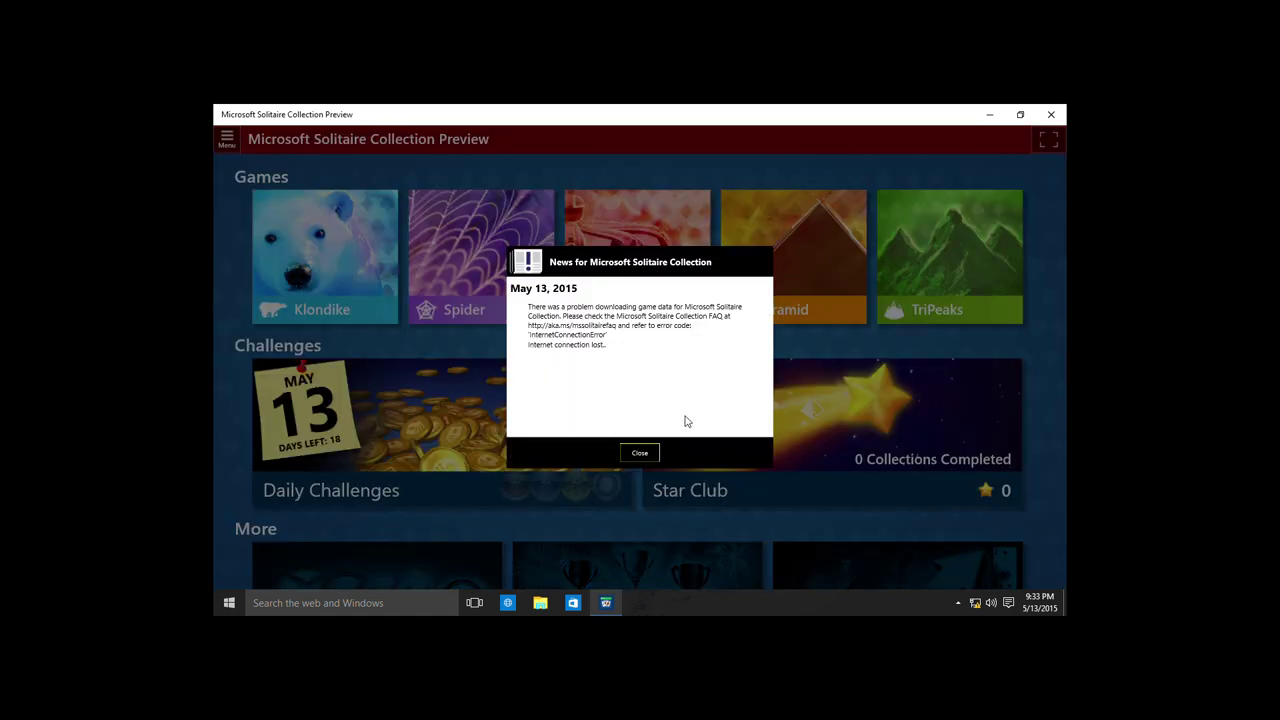
{"action": "left_click", "coordinate": [649, 452]}
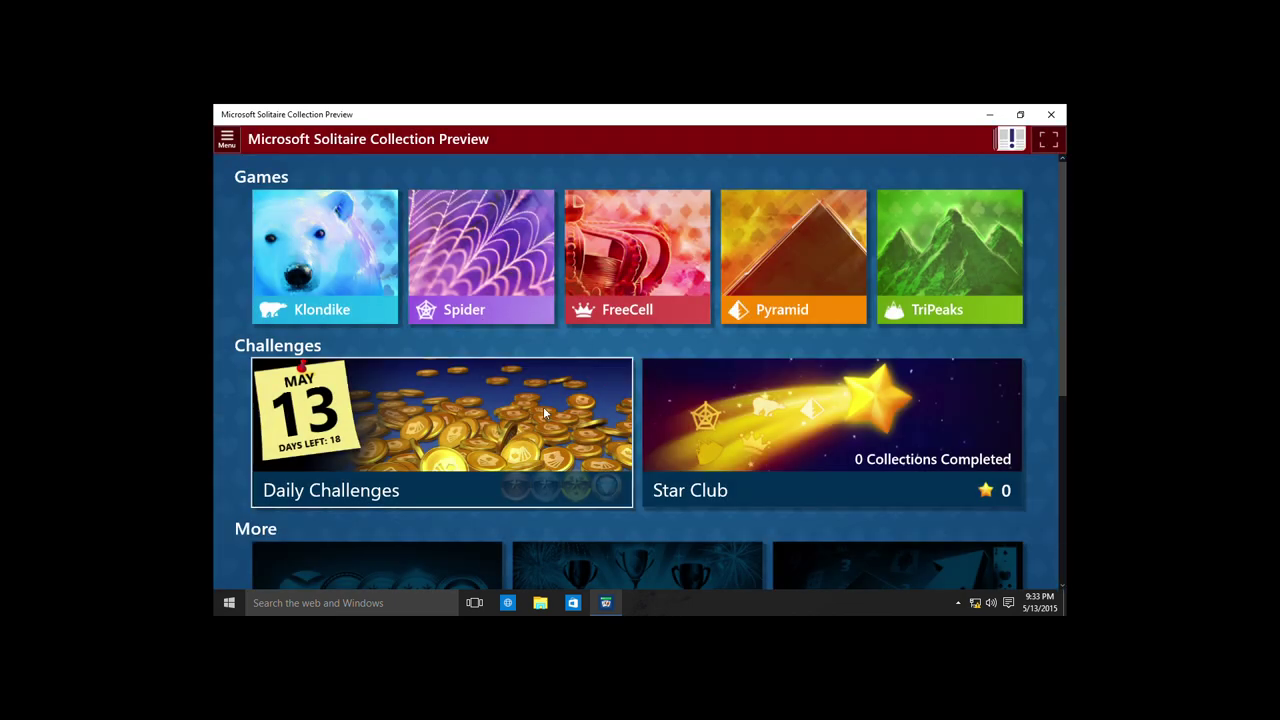
Step: Try to open Daily Challenges and the Create a new theme tile, dismissing the notice each one shows
{"action": "left_click", "coordinate": [397, 372]}
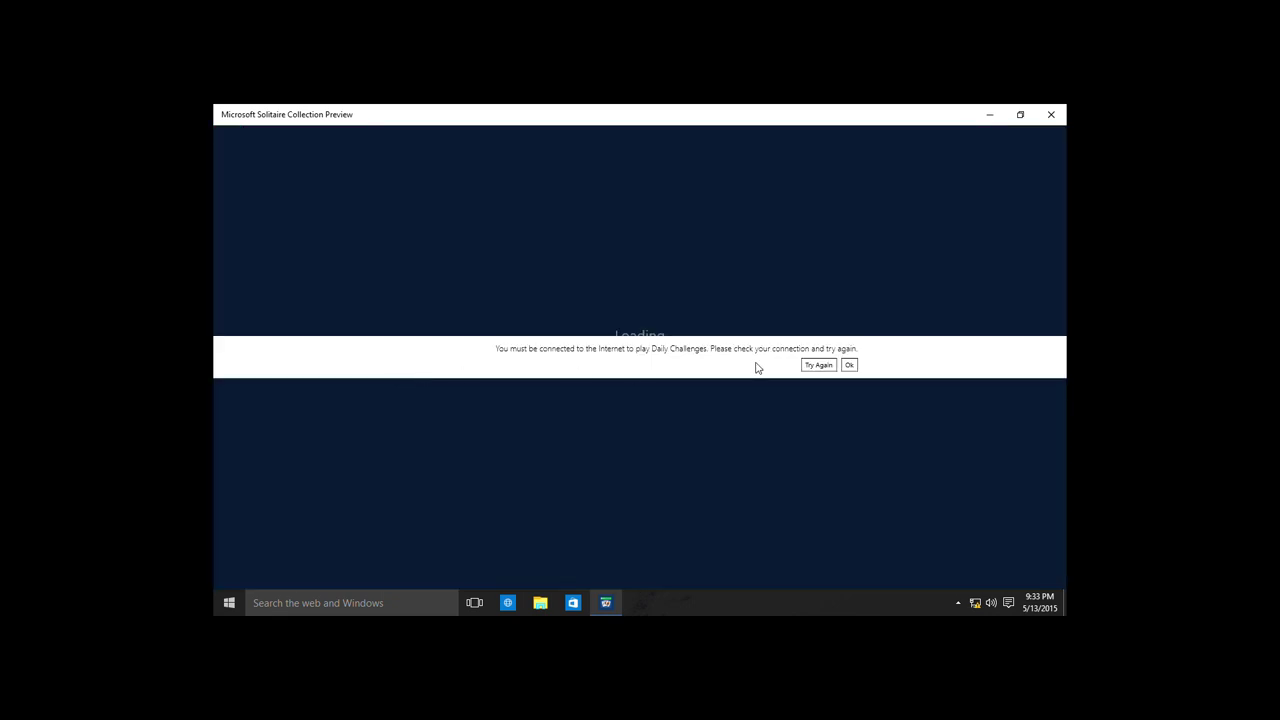
{"action": "left_click", "coordinate": [849, 365]}
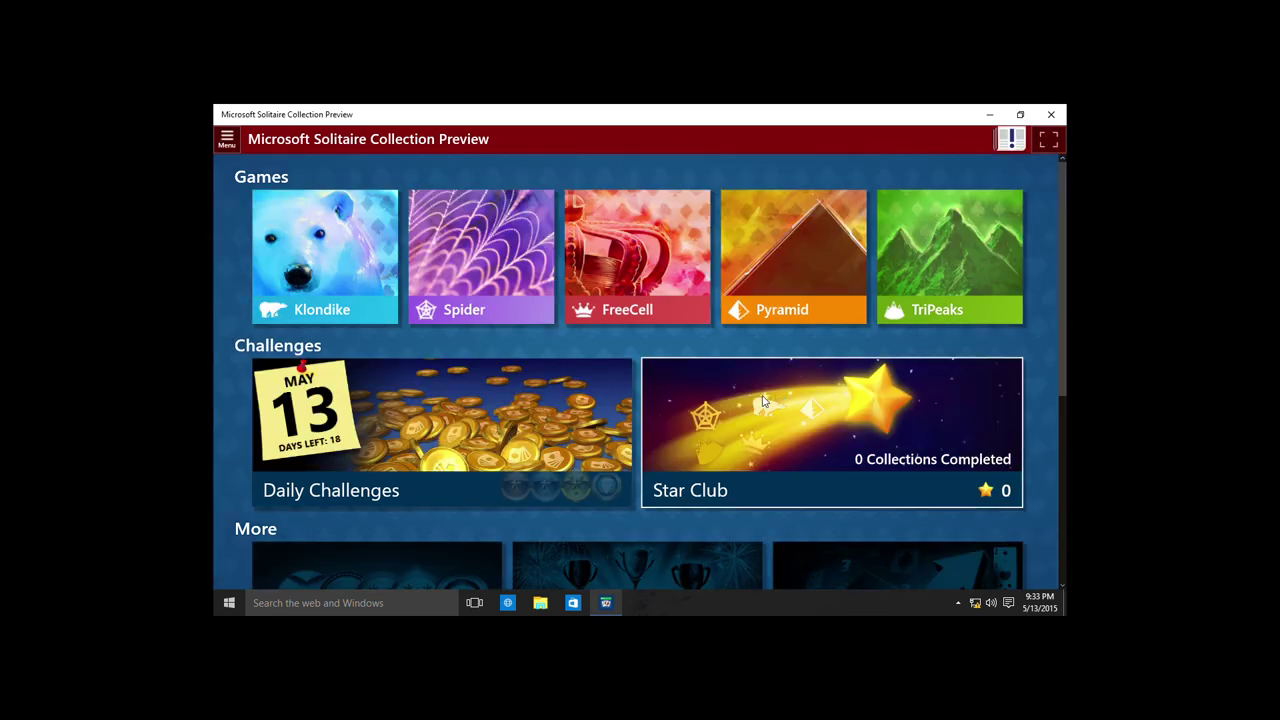
{"action": "scroll", "coordinate": [724, 508], "scroll_direction": "down", "scroll_amount": 5}
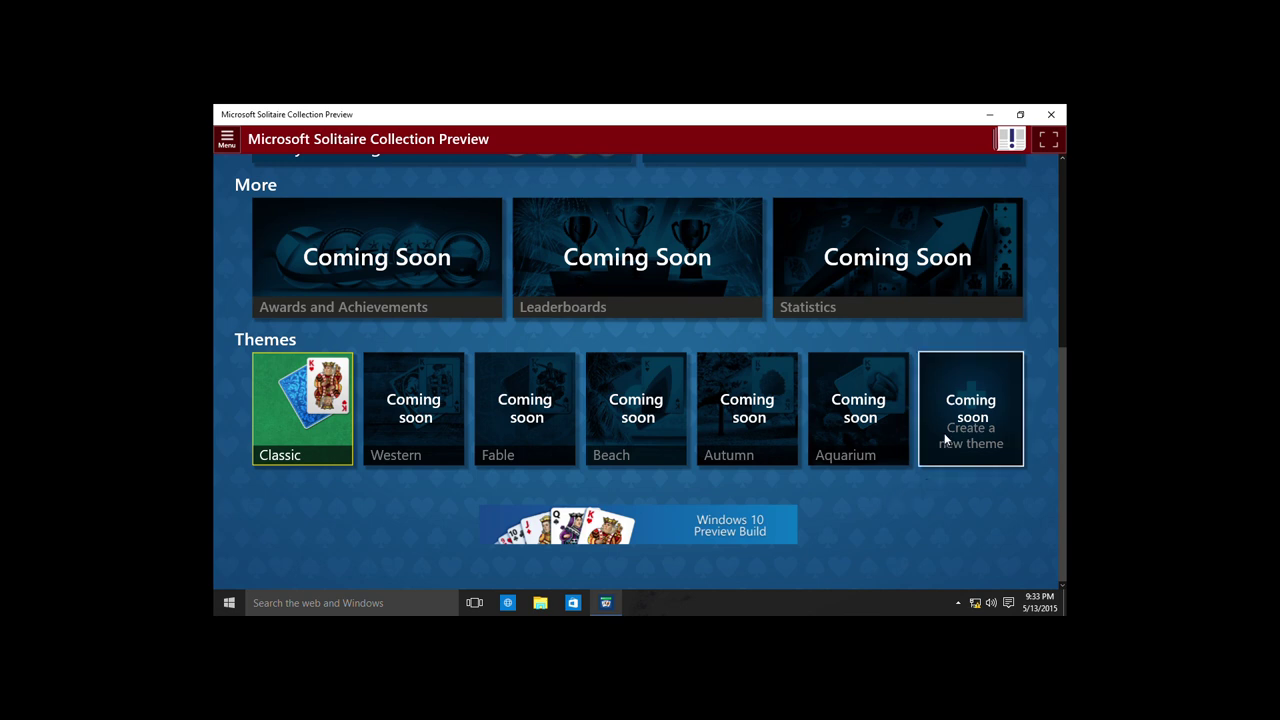
{"action": "left_click", "coordinate": [952, 363]}
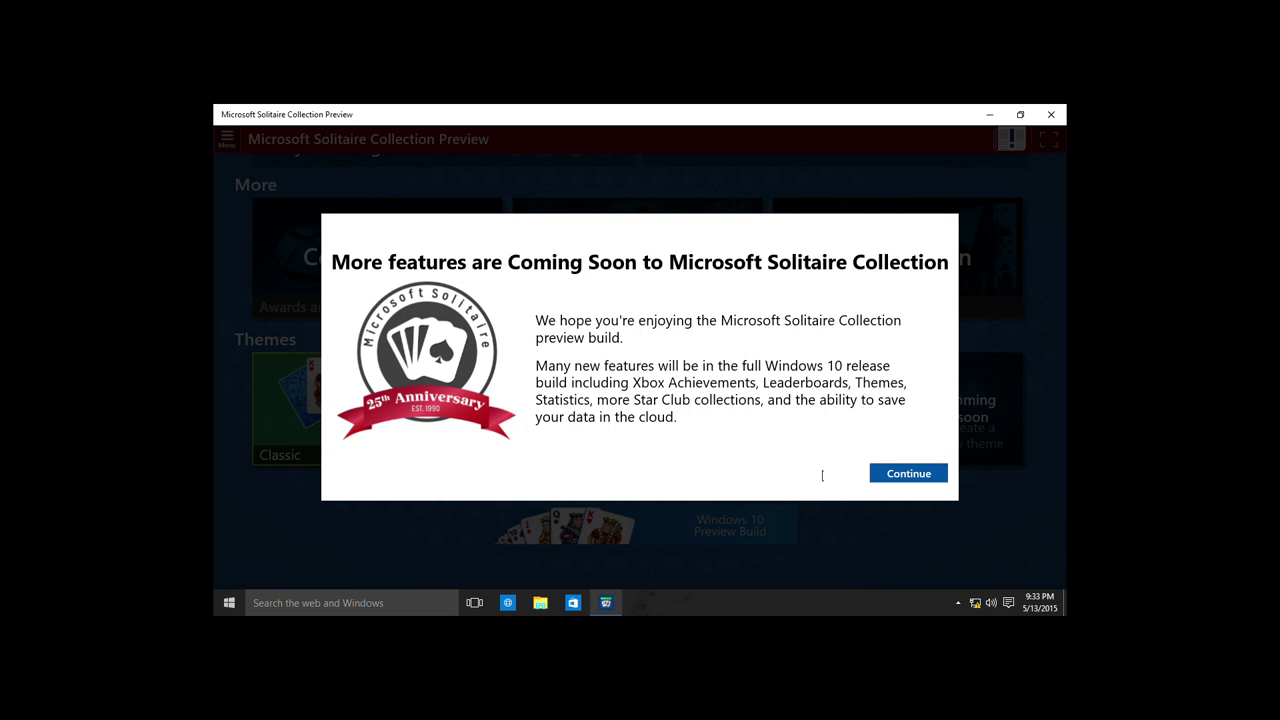
{"action": "left_click", "coordinate": [940, 479]}
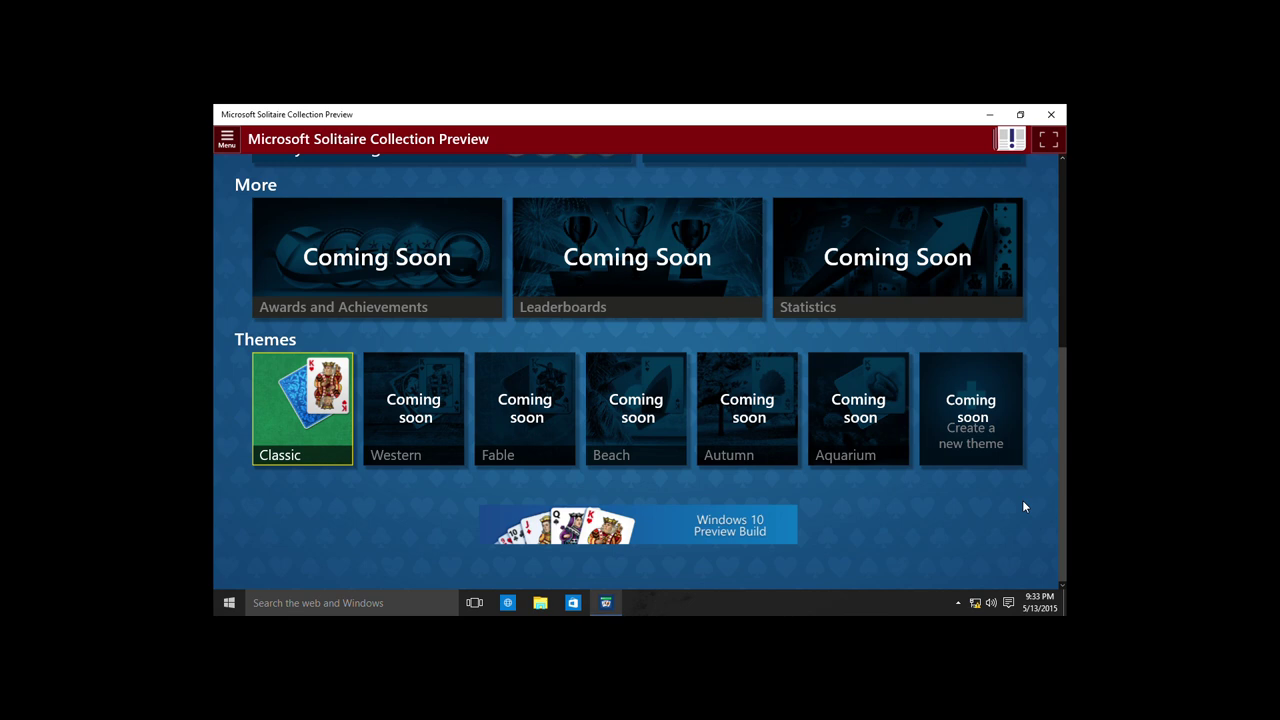
Step: Try to open the Awards and Achievements tile and Star Club, dismissing the notice each one shows
{"action": "scroll", "coordinate": [1022, 506], "scroll_direction": "up", "scroll_amount": 2}
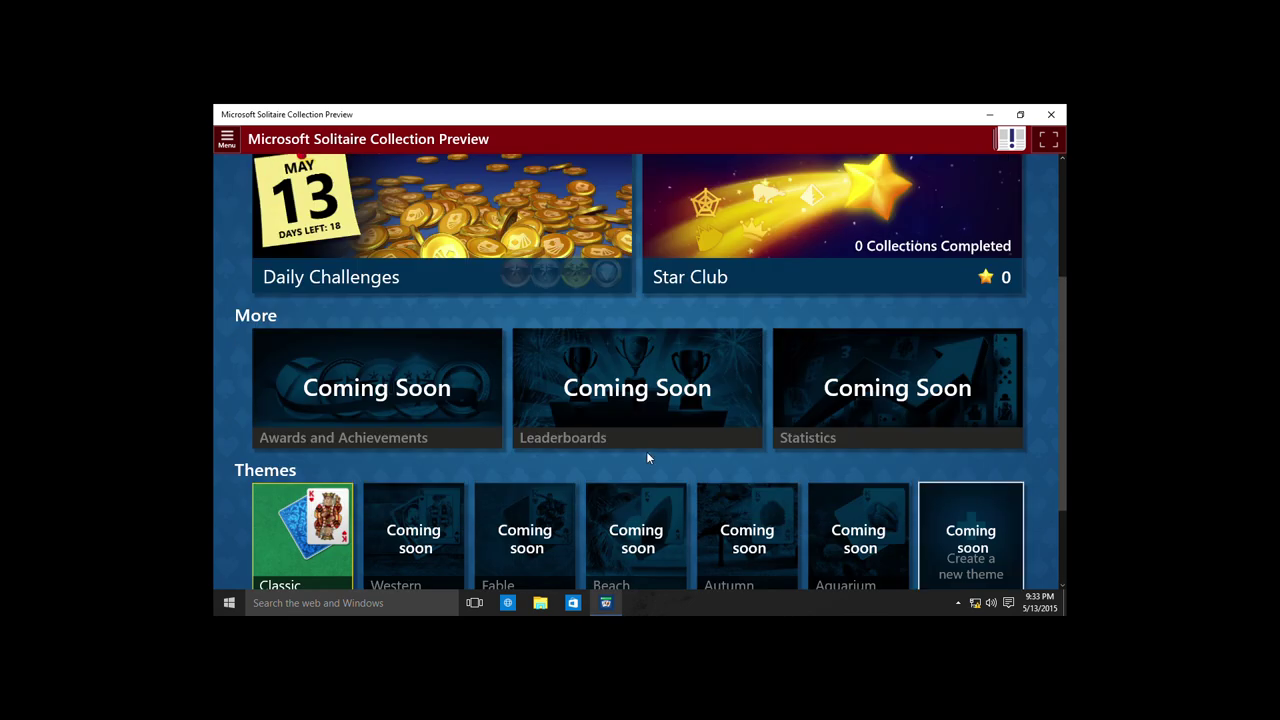
{"action": "left_click", "coordinate": [459, 419]}
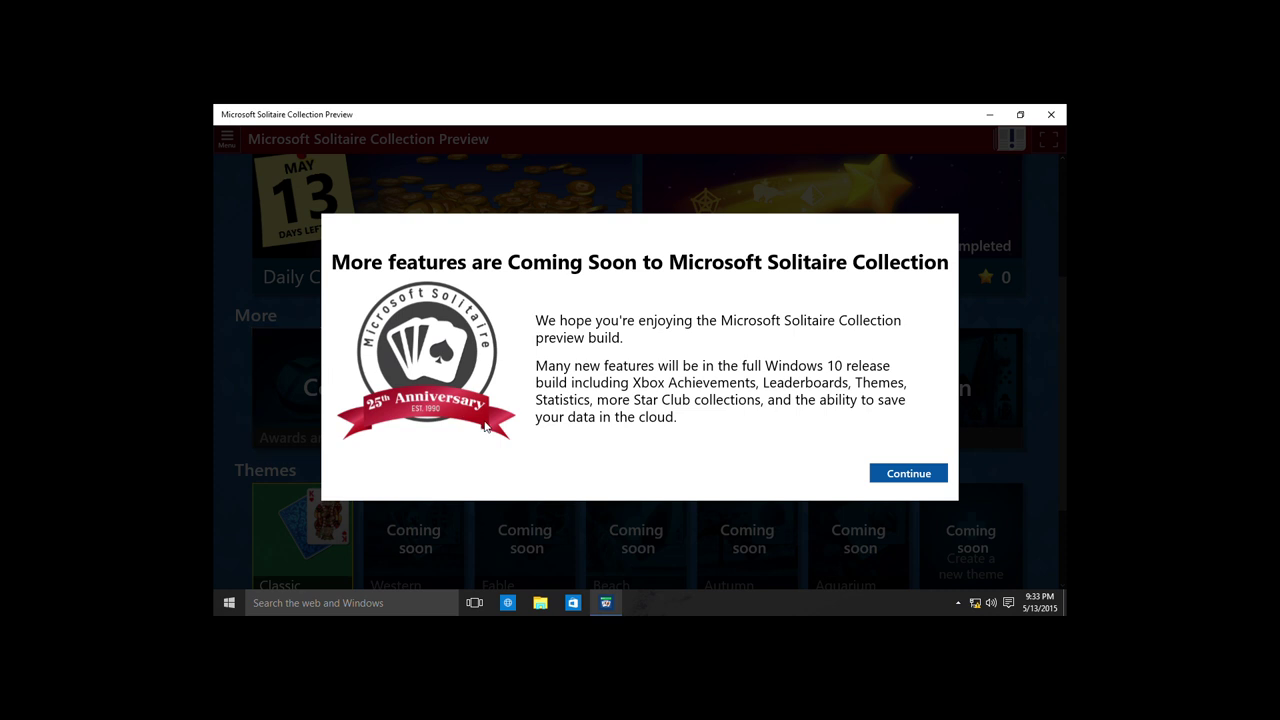
{"action": "left_click", "coordinate": [875, 473]}
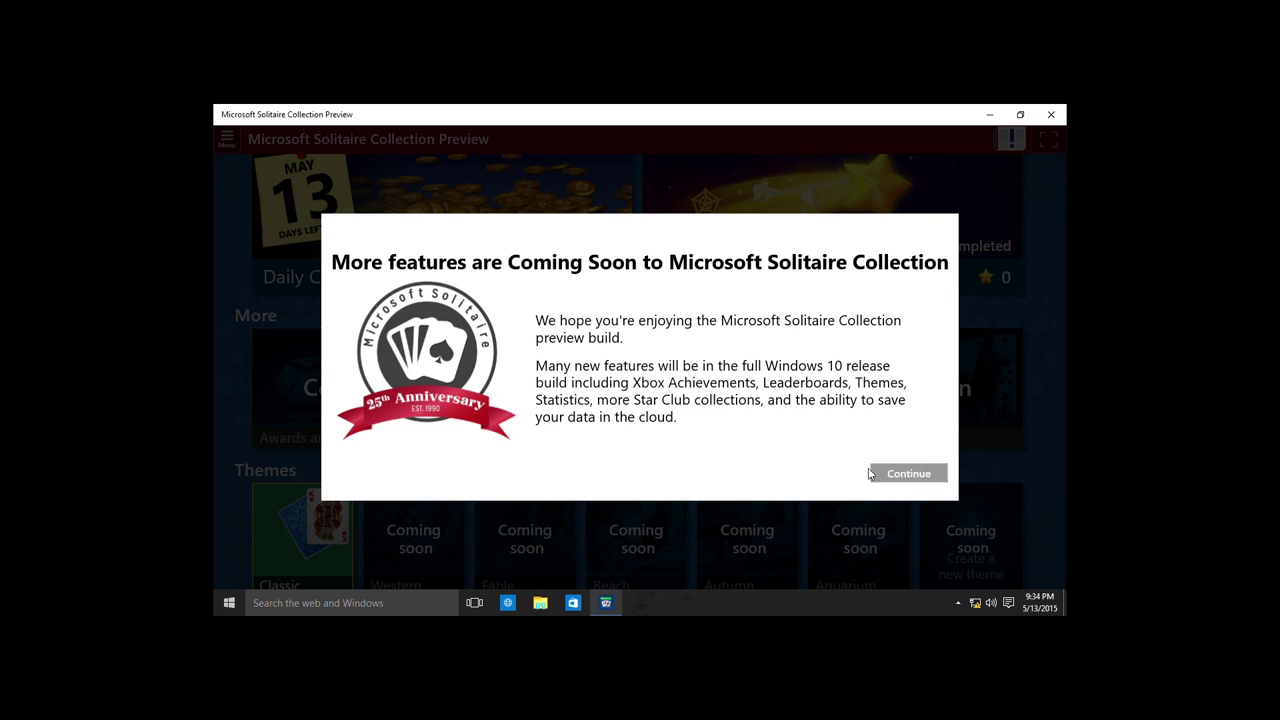
{"action": "scroll", "coordinate": [791, 277], "scroll_direction": "up", "scroll_amount": 2}
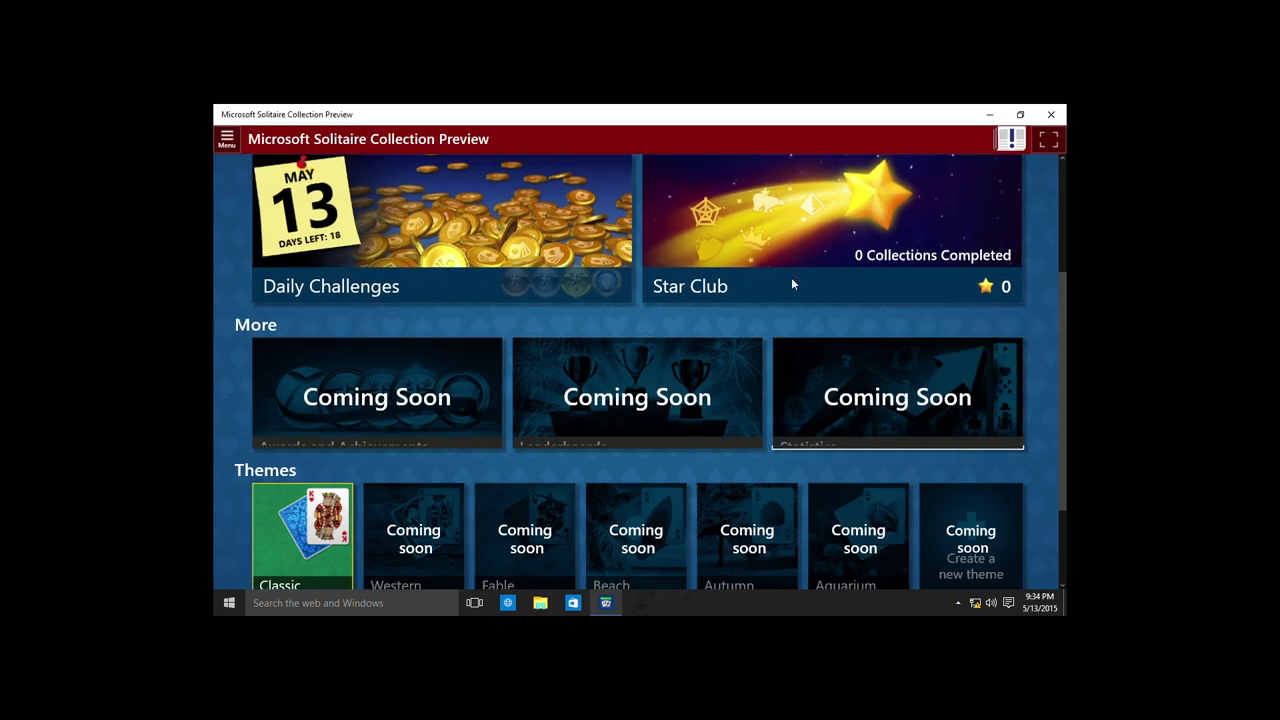
{"action": "left_click", "coordinate": [701, 355]}
{"action": "left_click", "coordinate": [849, 365]}
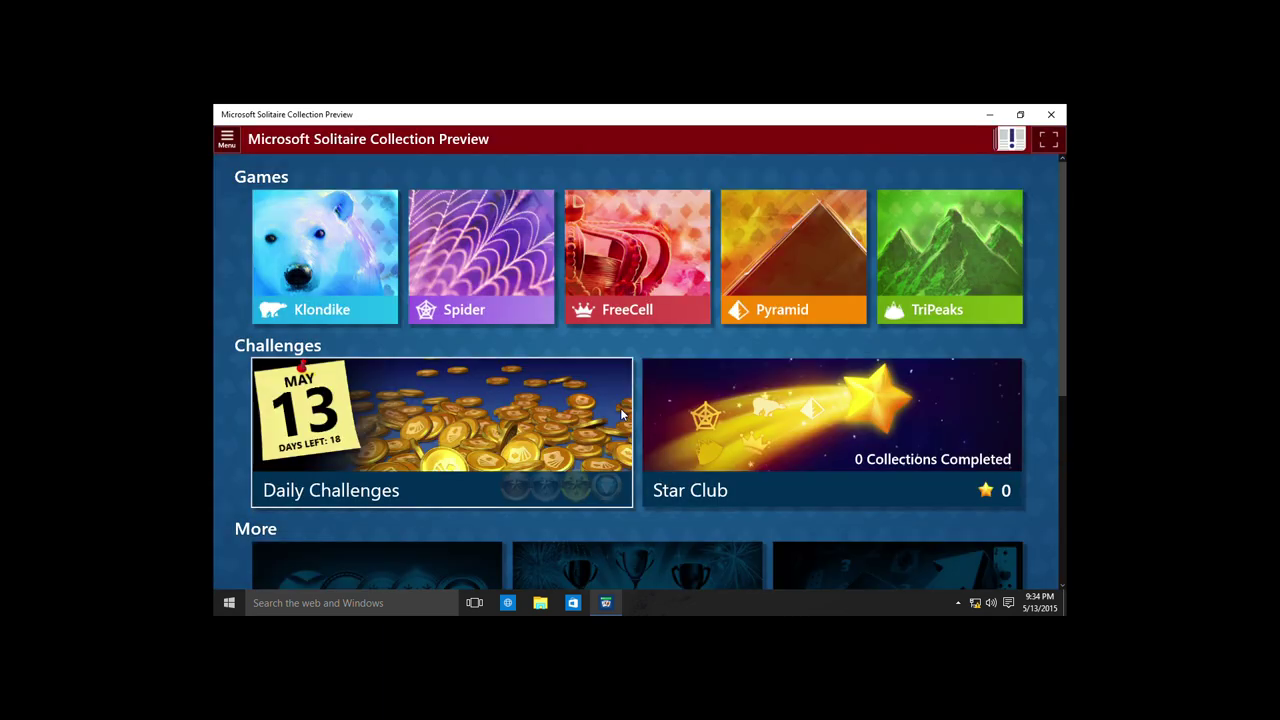
Step: Start a Klondike game and close the How to play tutorial with Do not show again selected
{"action": "left_click", "coordinate": [380, 316]}
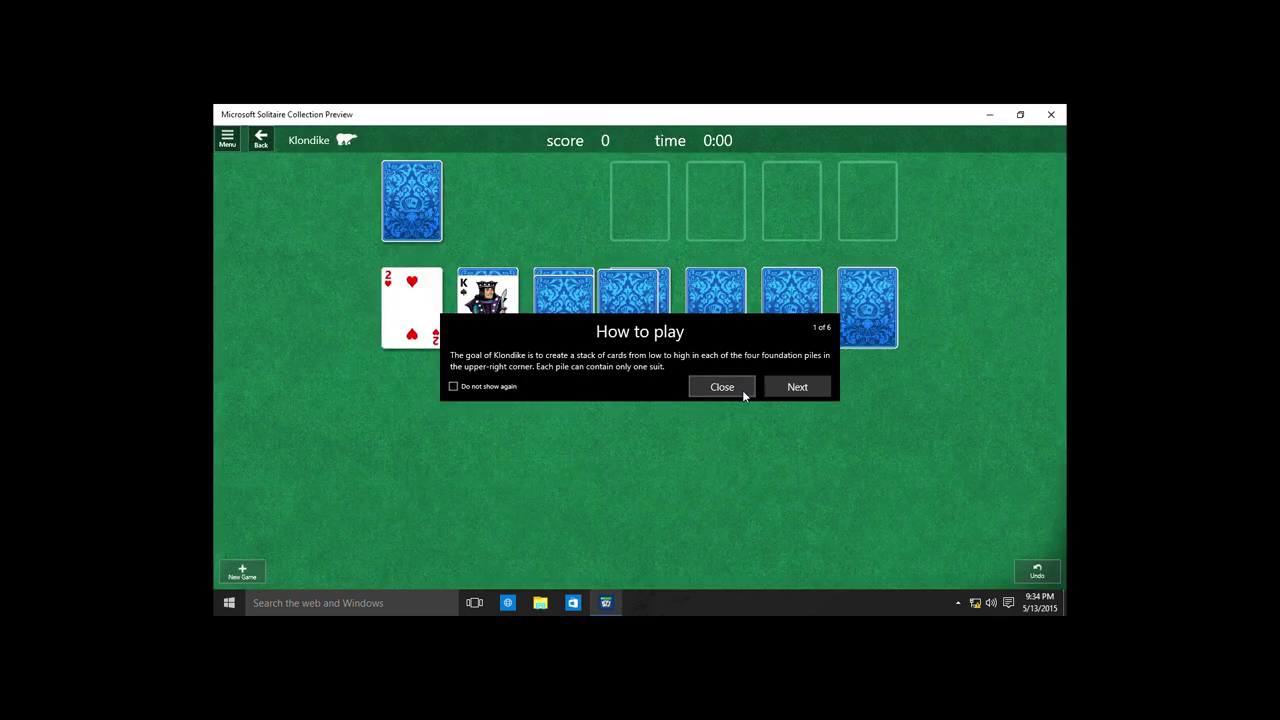
{"action": "left_click", "coordinate": [453, 386]}
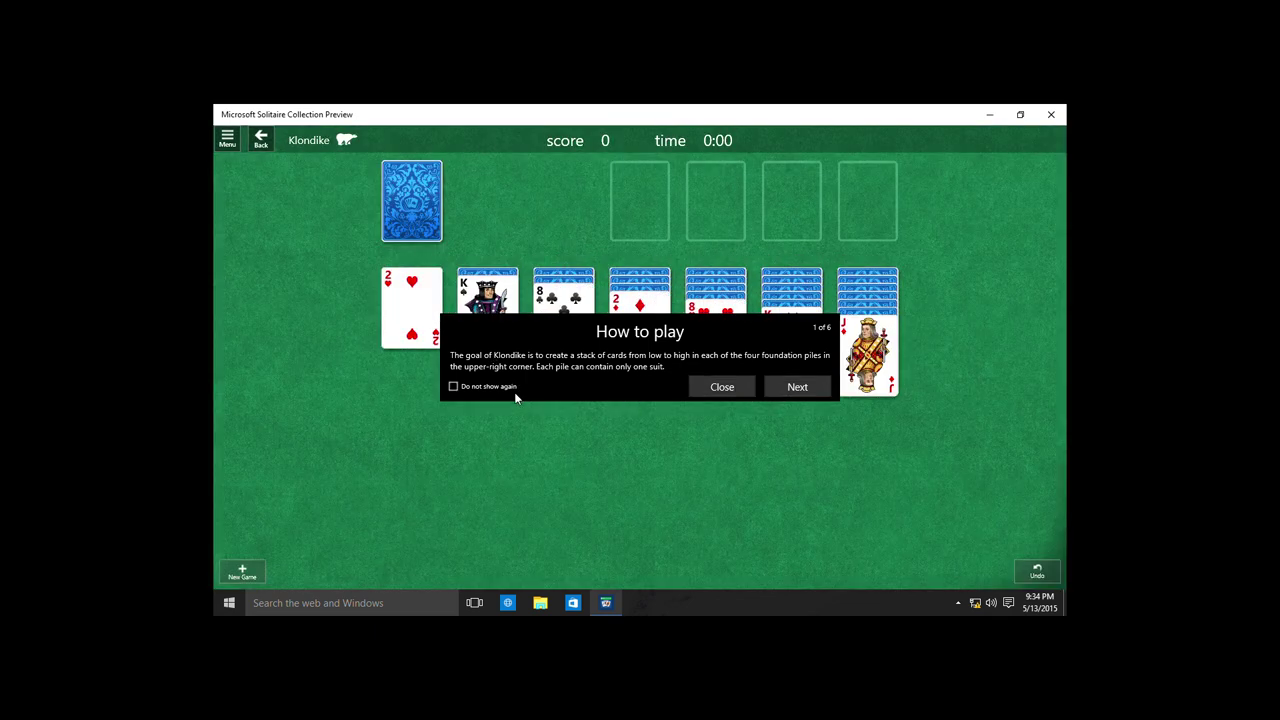
{"action": "left_click", "coordinate": [727, 386]}
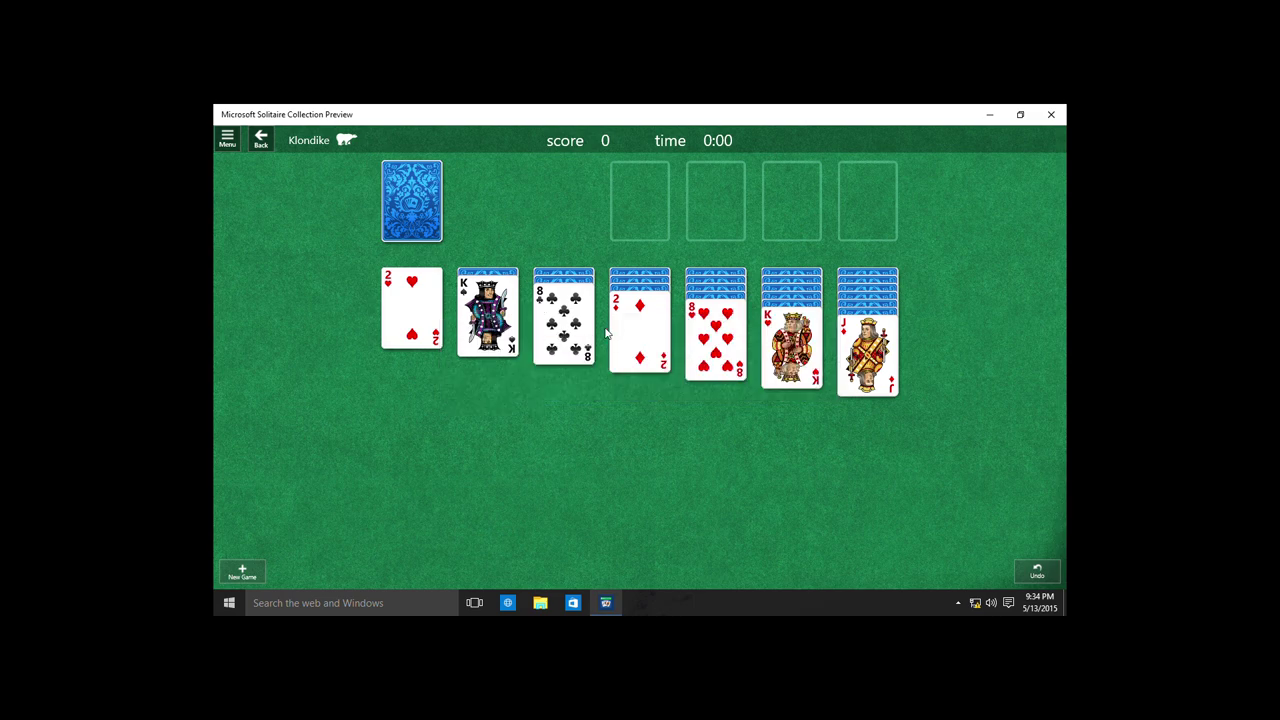
Step: Draw from the stock and place the 7 of hearts on the 8 of clubs, 10 of spades on the jack, and 7 of spades on the 8 of hearts
{"action": "left_click", "coordinate": [396, 201]}
{"action": "left_click_drag", "start_coordinate": [498, 213], "coordinate": [568, 364]}
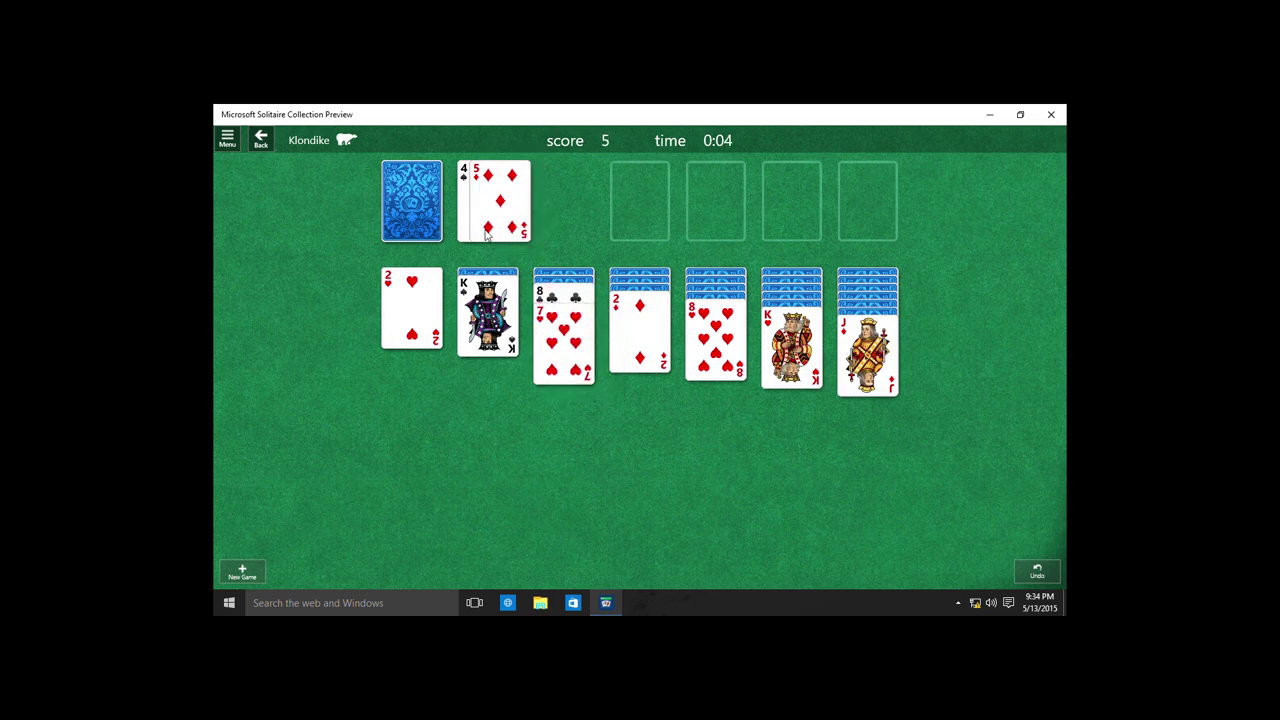
{"action": "left_click", "coordinate": [396, 235]}
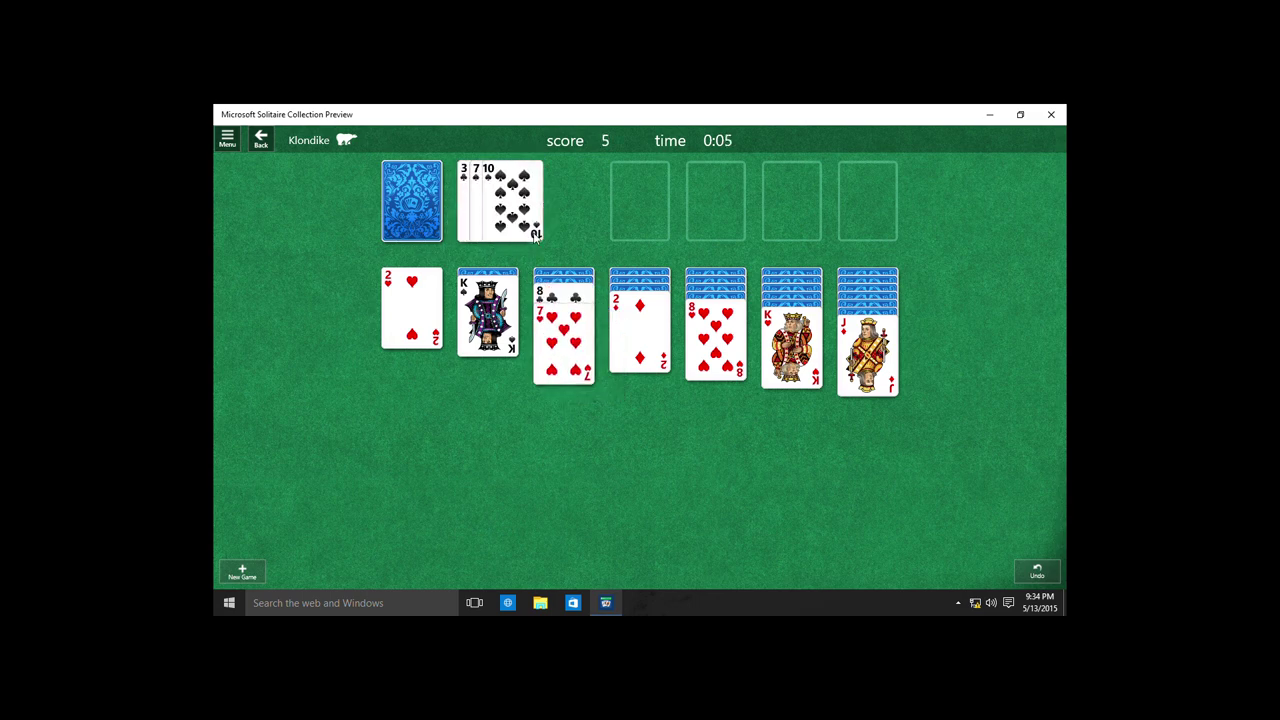
{"action": "left_click_drag", "start_coordinate": [522, 205], "coordinate": [595, 250]}
{"action": "left_click_drag", "start_coordinate": [520, 212], "coordinate": [716, 340]}
Step: Keep drawing from the stock and place the 9 of diamonds on the 10 of spades
{"action": "left_click", "coordinate": [440, 228]}
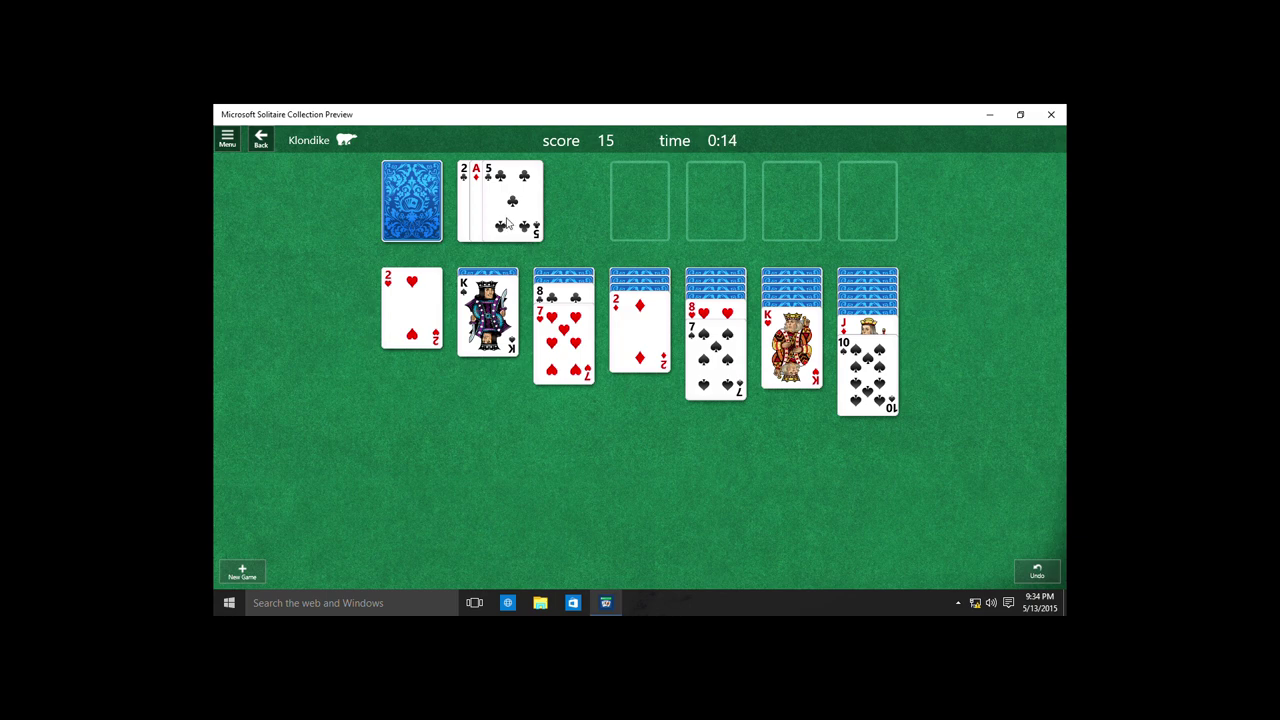
{"action": "left_click", "coordinate": [415, 220]}
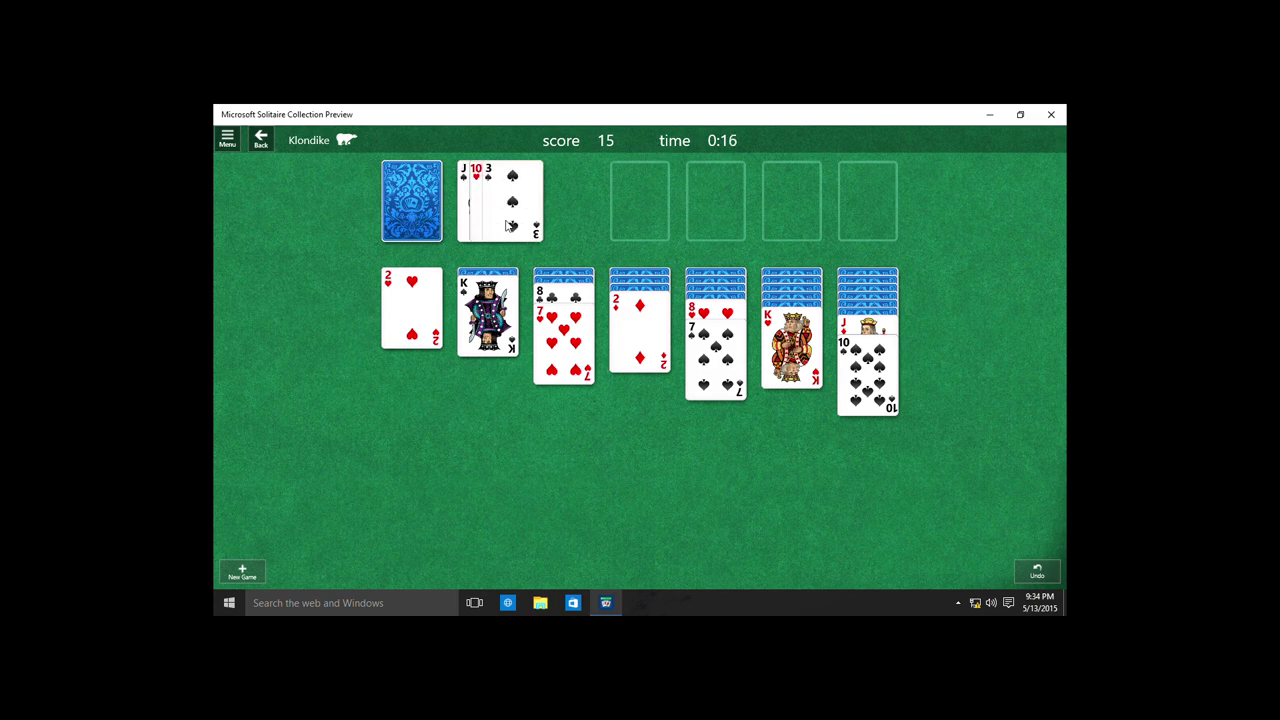
{"action": "left_click", "coordinate": [387, 230]}
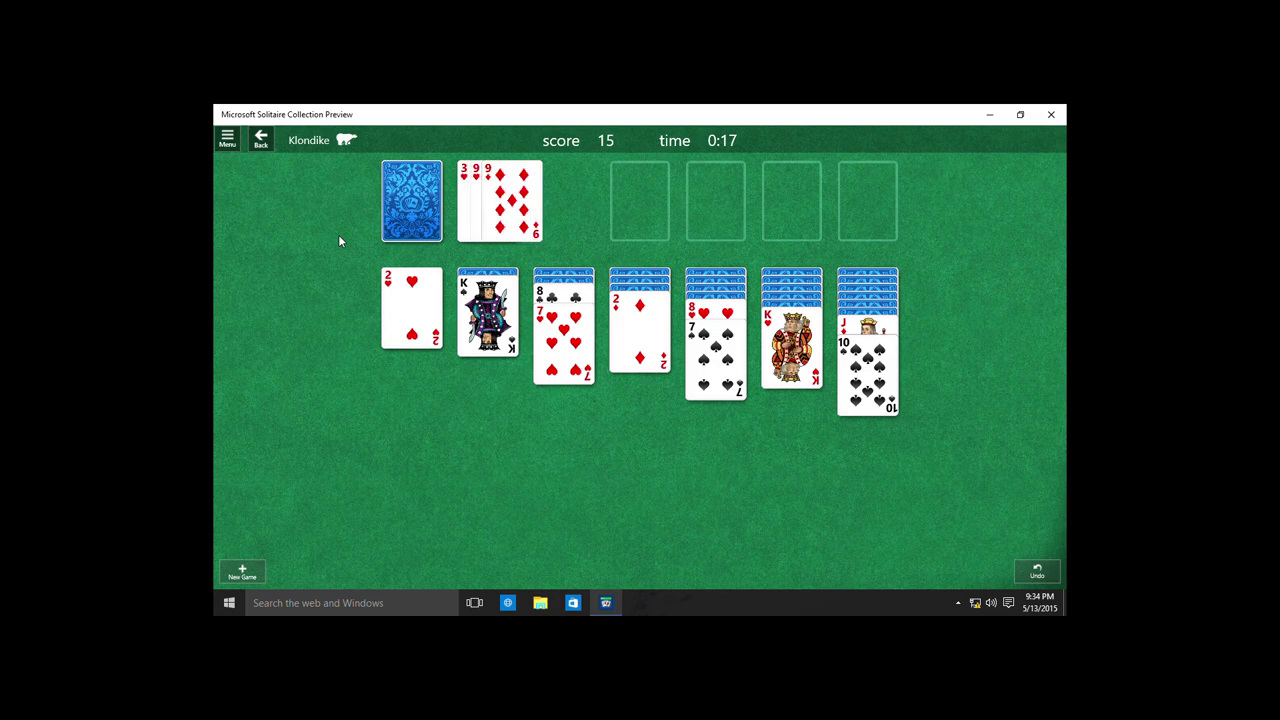
{"action": "left_click", "coordinate": [914, 438]}
{"action": "left_click", "coordinate": [420, 207]}
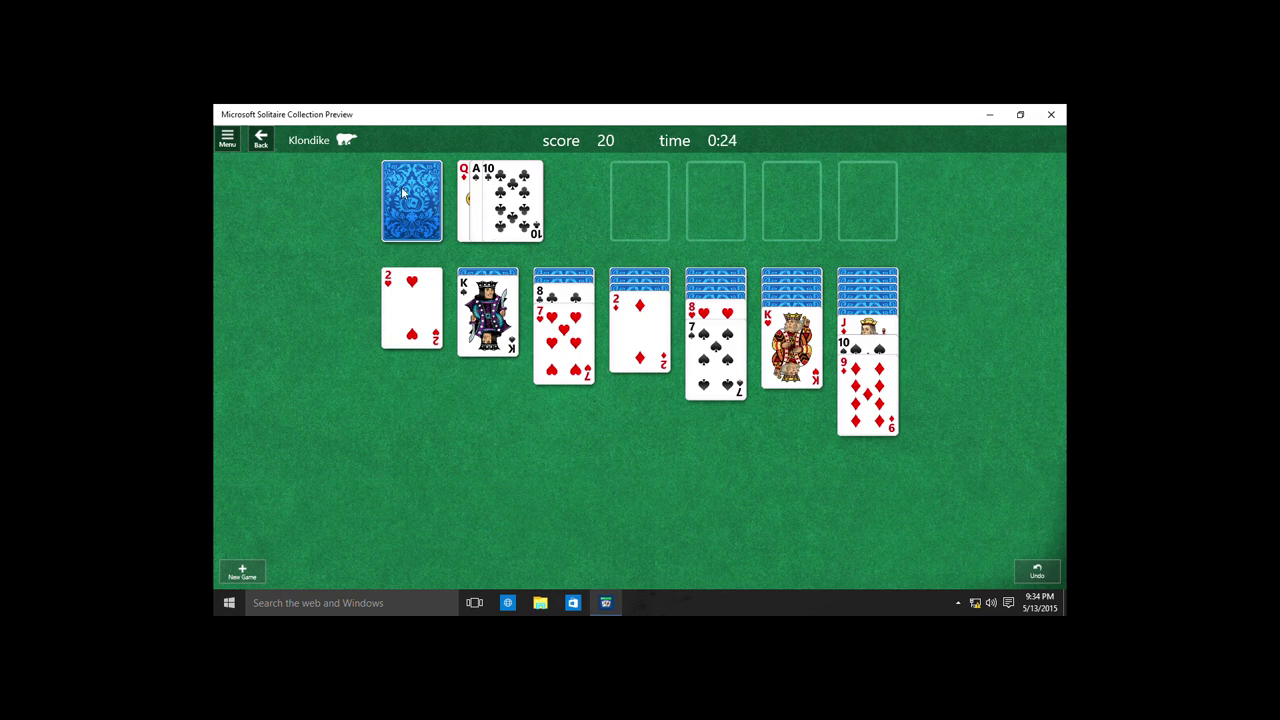
Step: Set Klondike's cards per draw to Draw 1 in the game options and accept ending the current game
{"action": "left_click", "coordinate": [228, 148]}
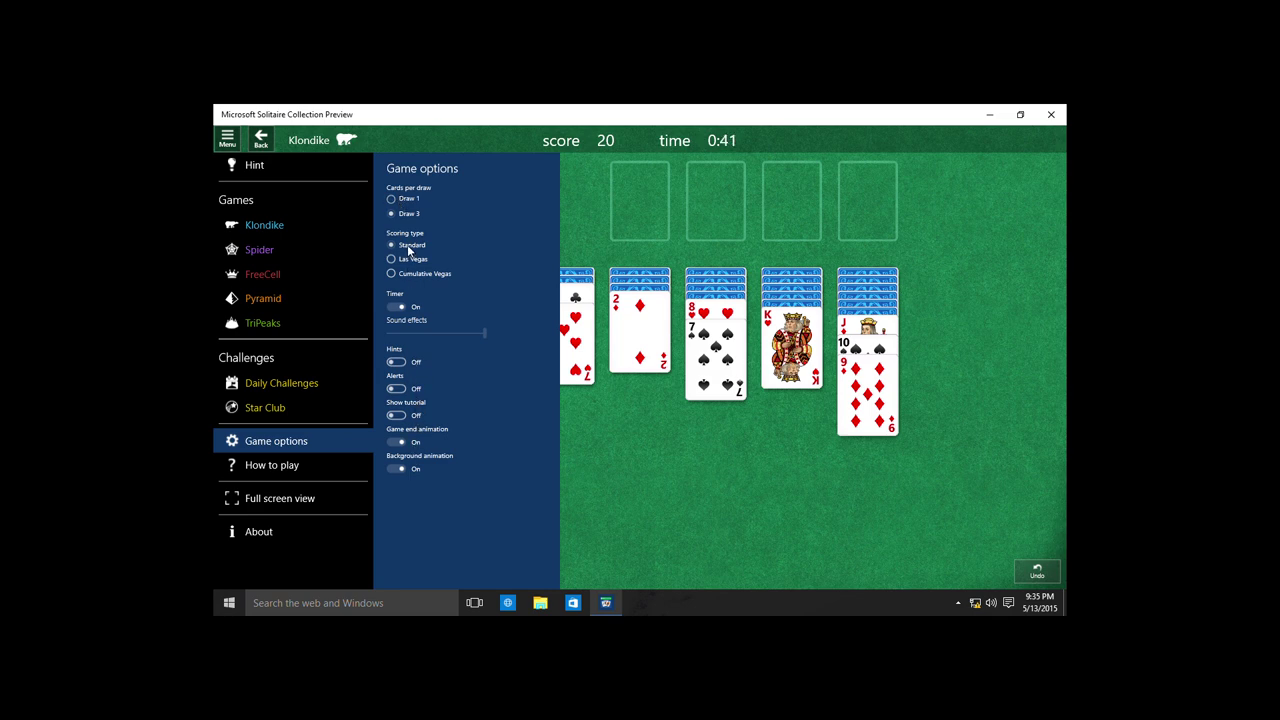
{"action": "left_click", "coordinate": [398, 201]}
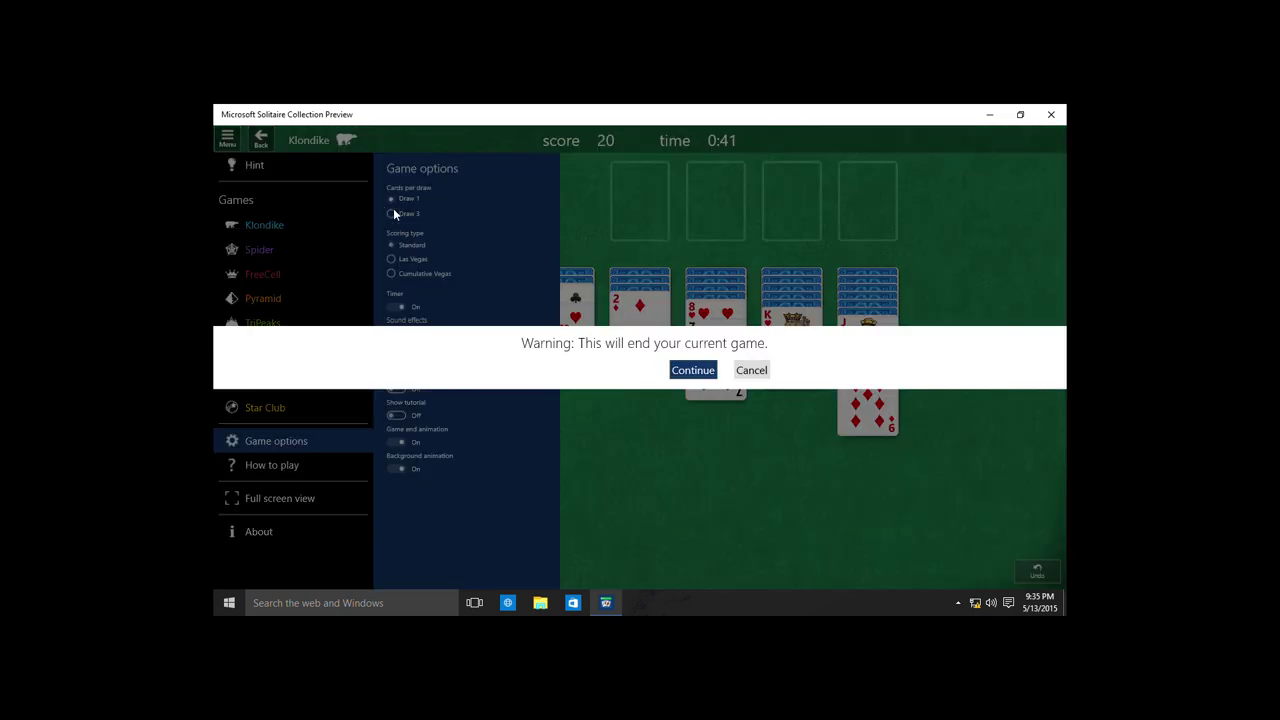
{"action": "left_click", "coordinate": [690, 370]}
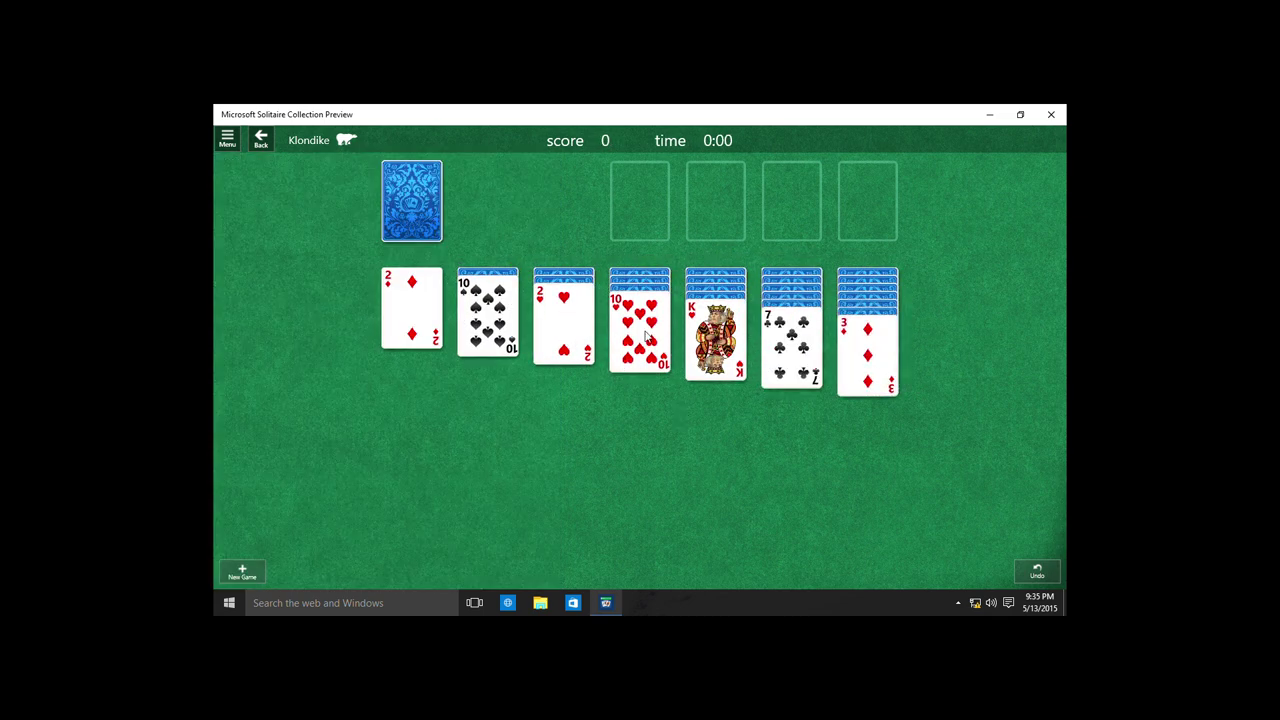
Step: Draw from the stock and place the 9 of spades on the 10 of hearts and the queen of spades on the king of hearts
{"action": "left_click", "coordinate": [416, 222]}
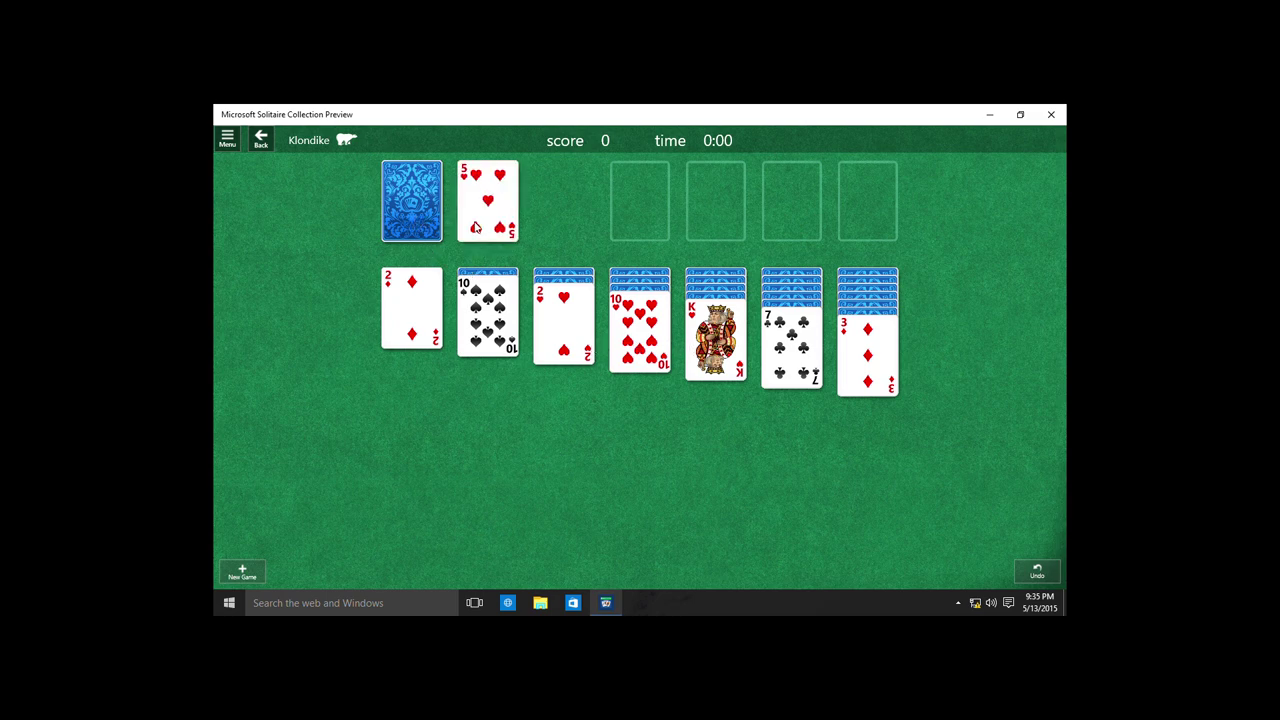
{"action": "left_click", "coordinate": [411, 211]}
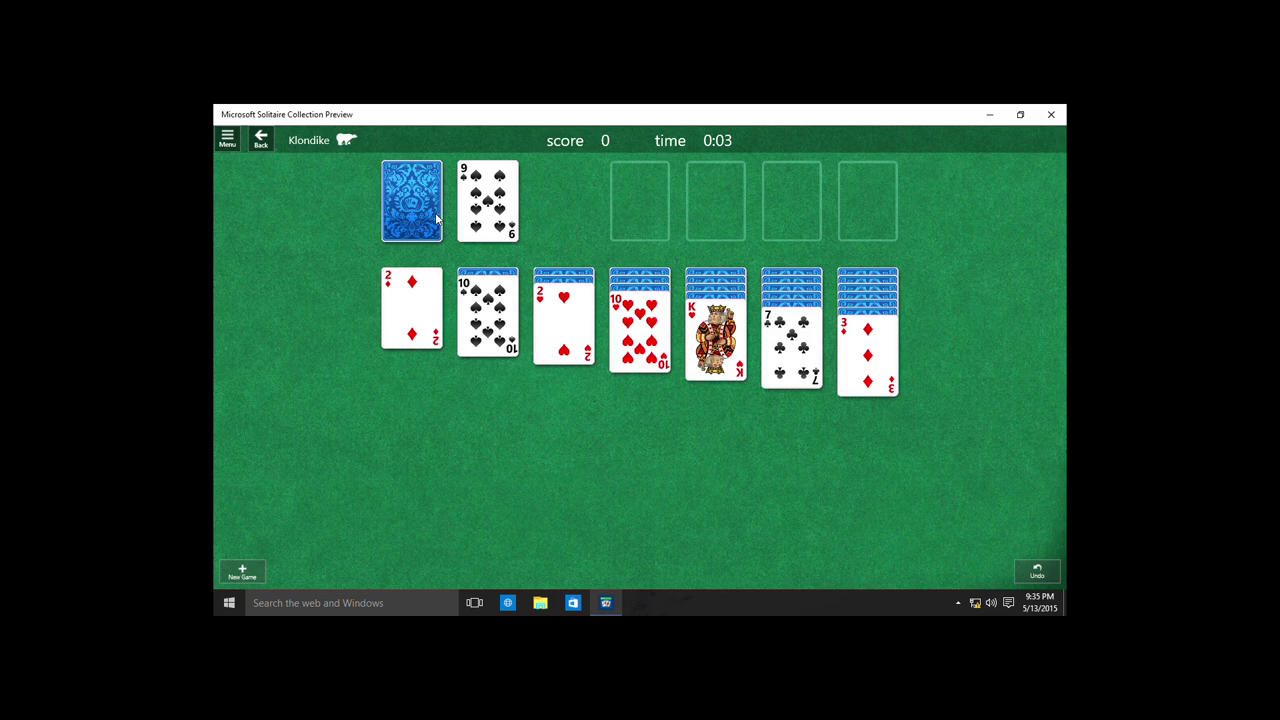
{"action": "left_click", "coordinate": [487, 215]}
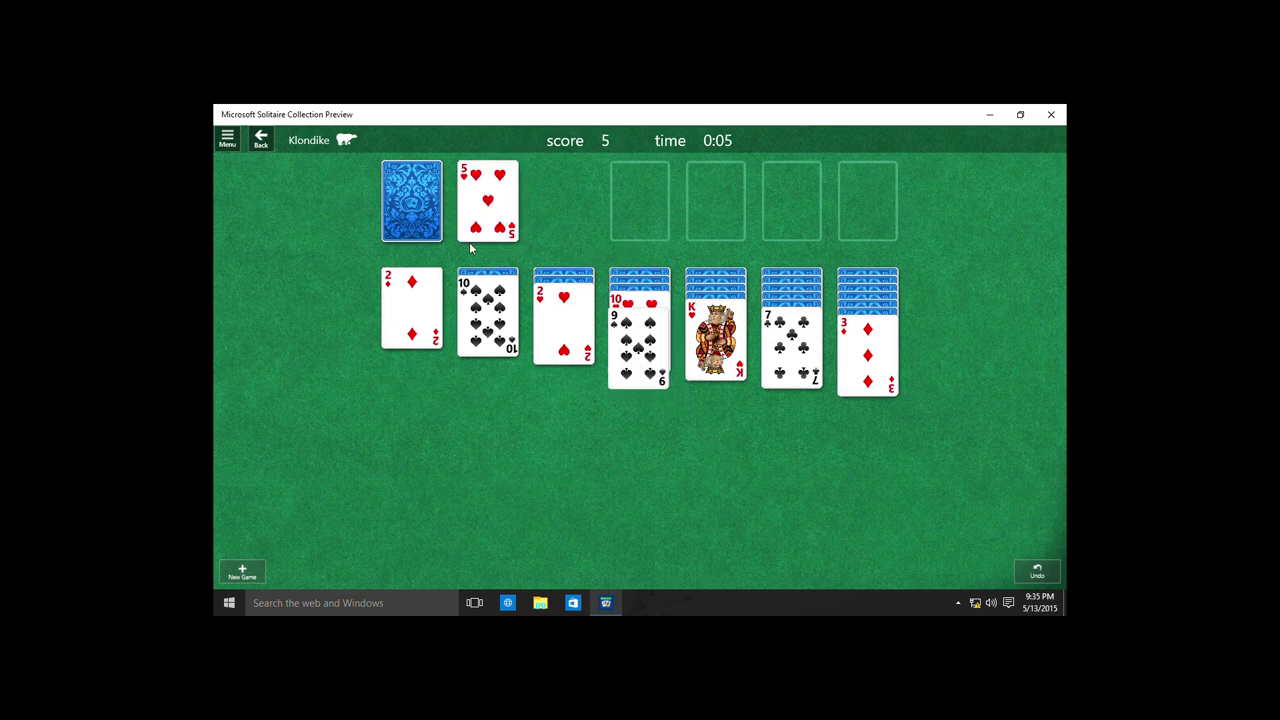
{"action": "left_click", "coordinate": [405, 222]}
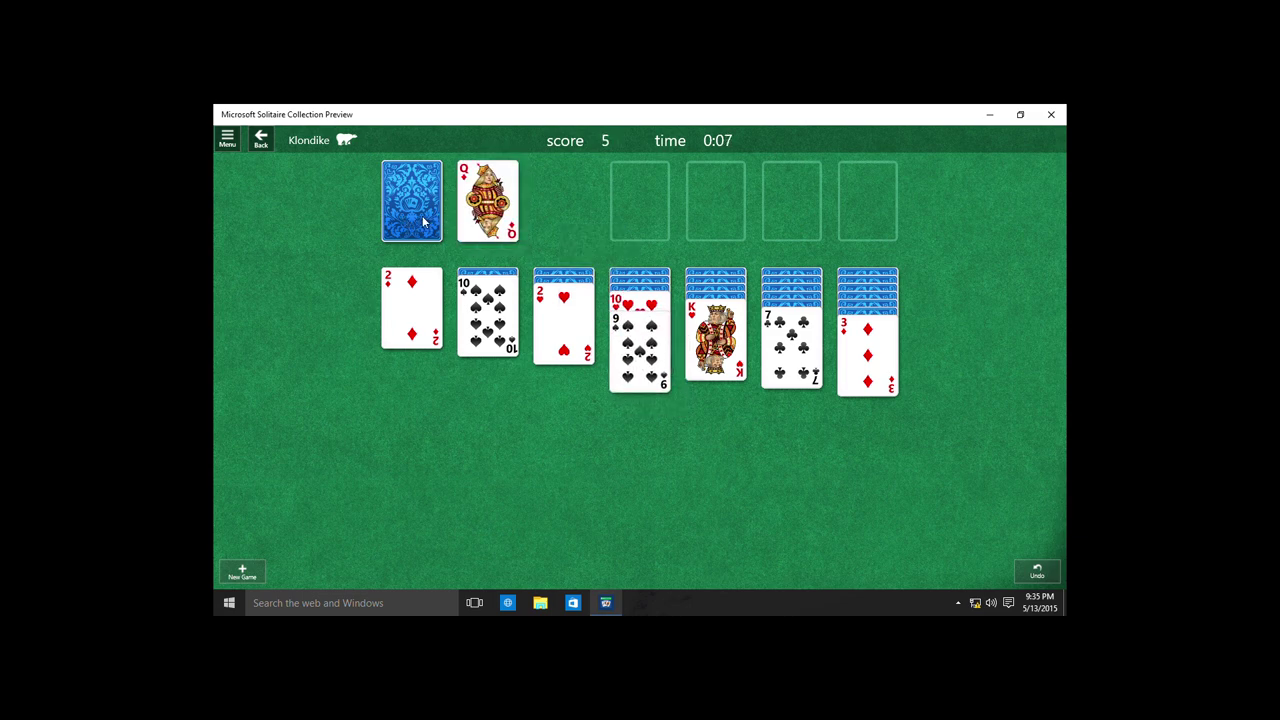
{"action": "left_click_drag", "start_coordinate": [490, 222], "coordinate": [718, 372]}
Step: Place the 9 of diamonds on the 10 of spades, the 6 of diamonds on the 7 of clubs, and the 5 of spades on that 6
{"action": "left_click", "coordinate": [415, 210]}
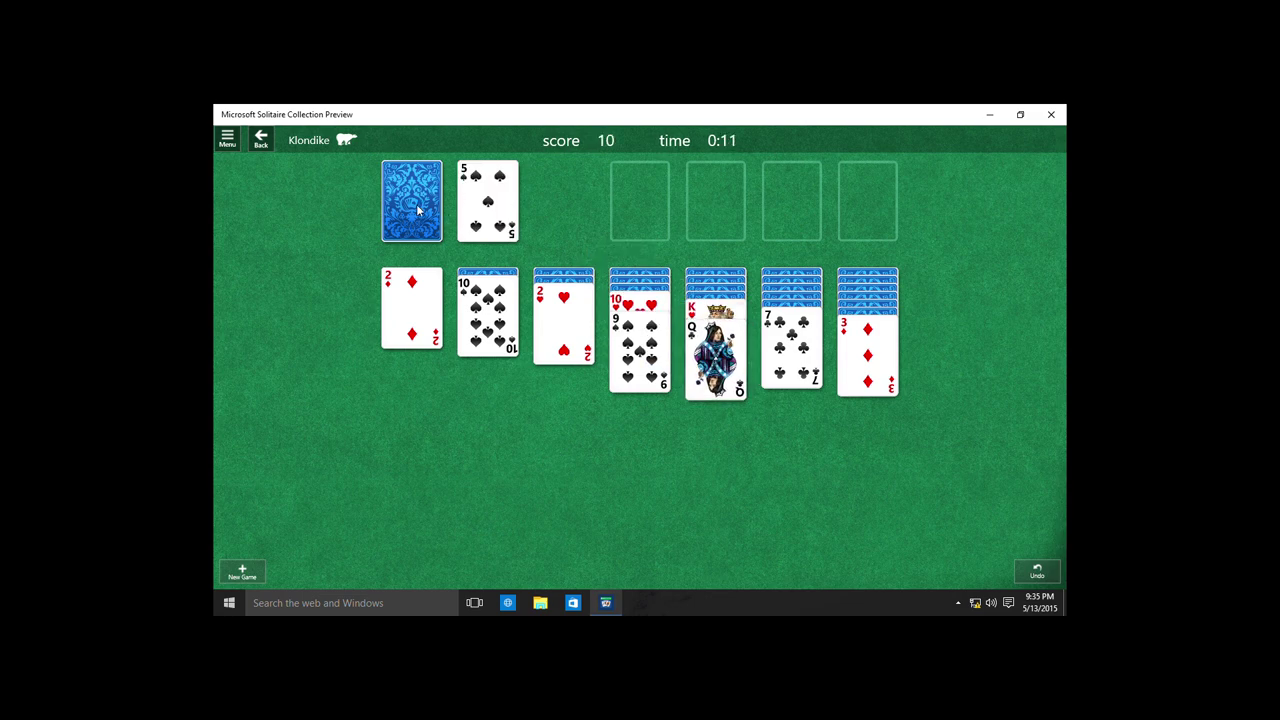
{"action": "left_click", "coordinate": [418, 210]}
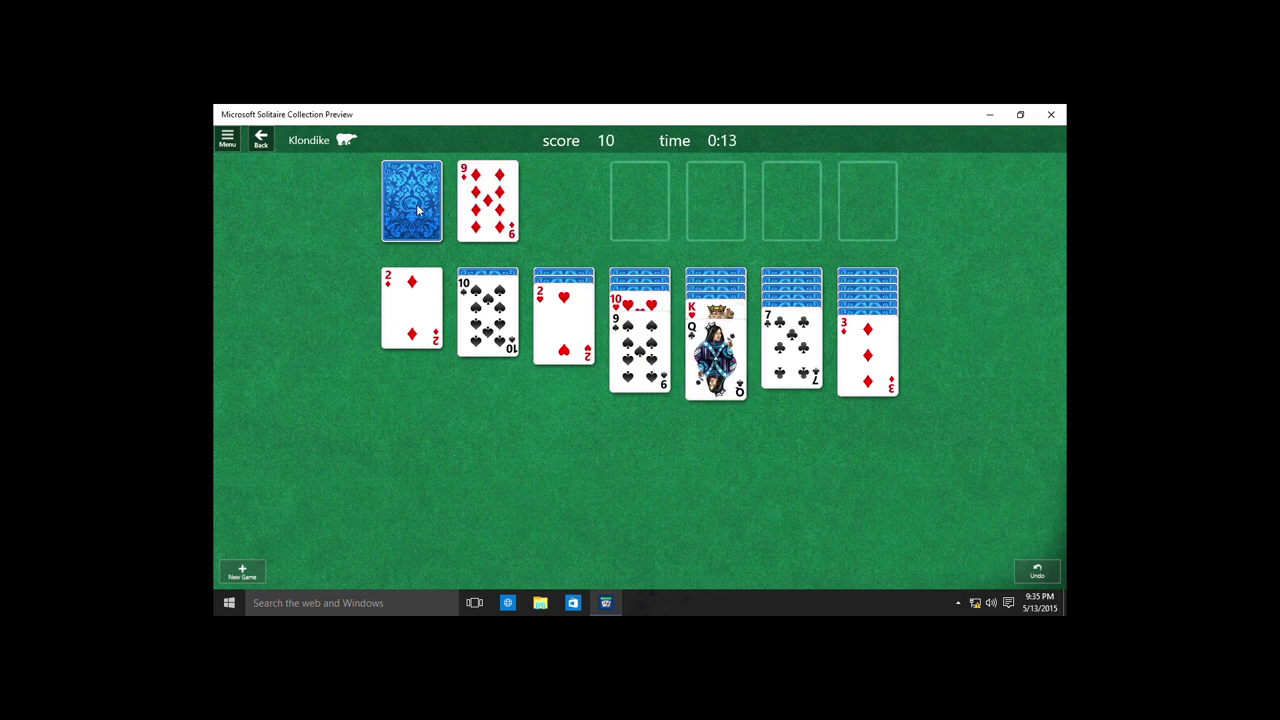
{"action": "left_click", "coordinate": [488, 341]}
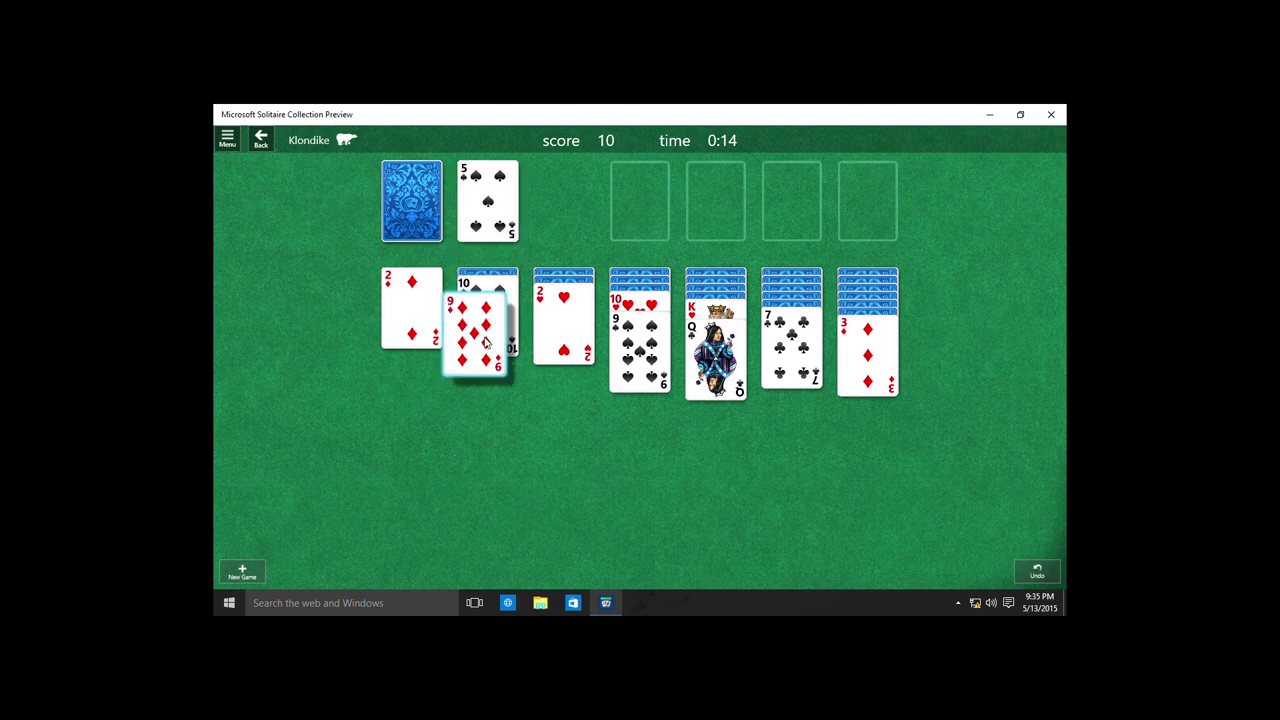
{"action": "left_click", "coordinate": [428, 210]}
{"action": "left_click", "coordinate": [481, 197]}
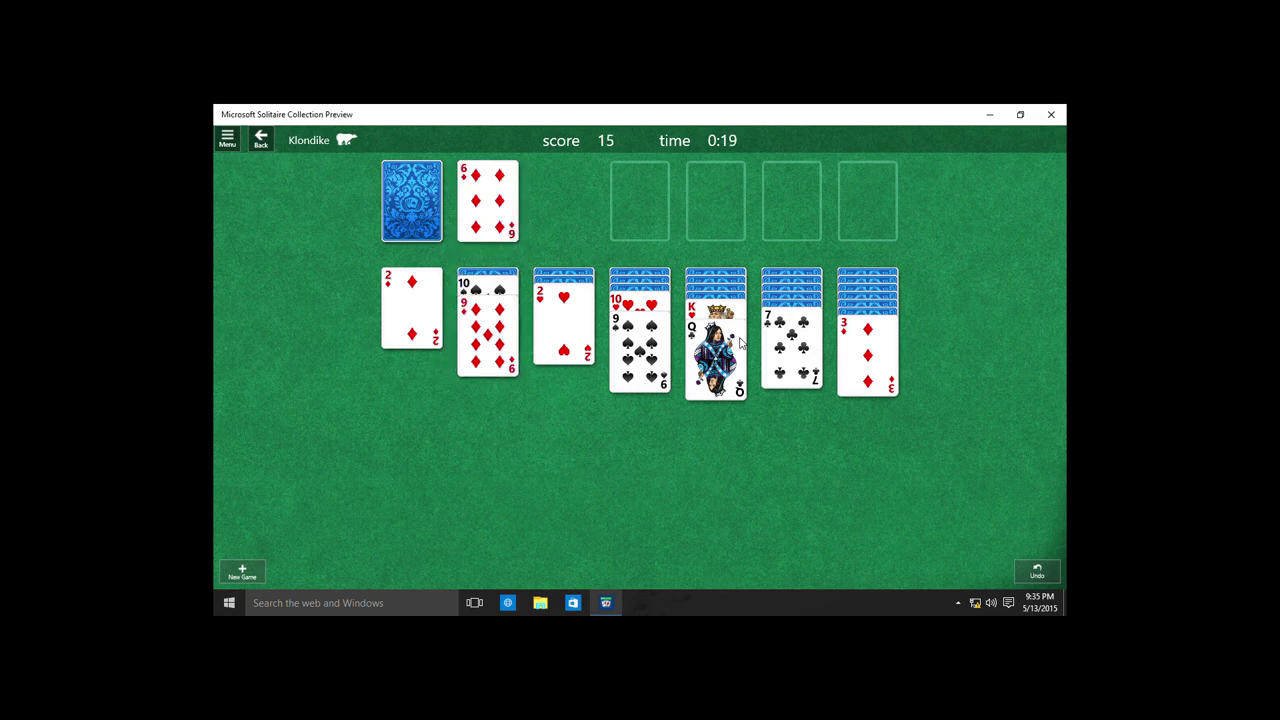
{"action": "left_click", "coordinate": [806, 380]}
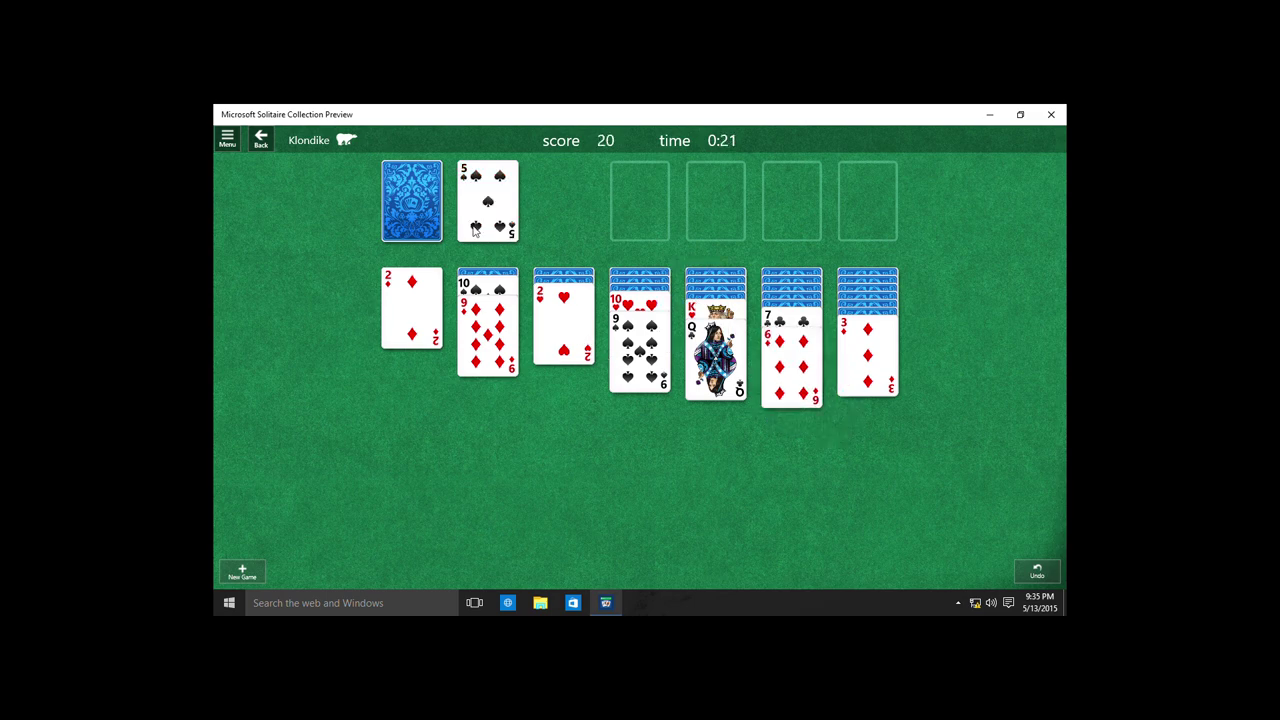
{"action": "left_click", "coordinate": [787, 405]}
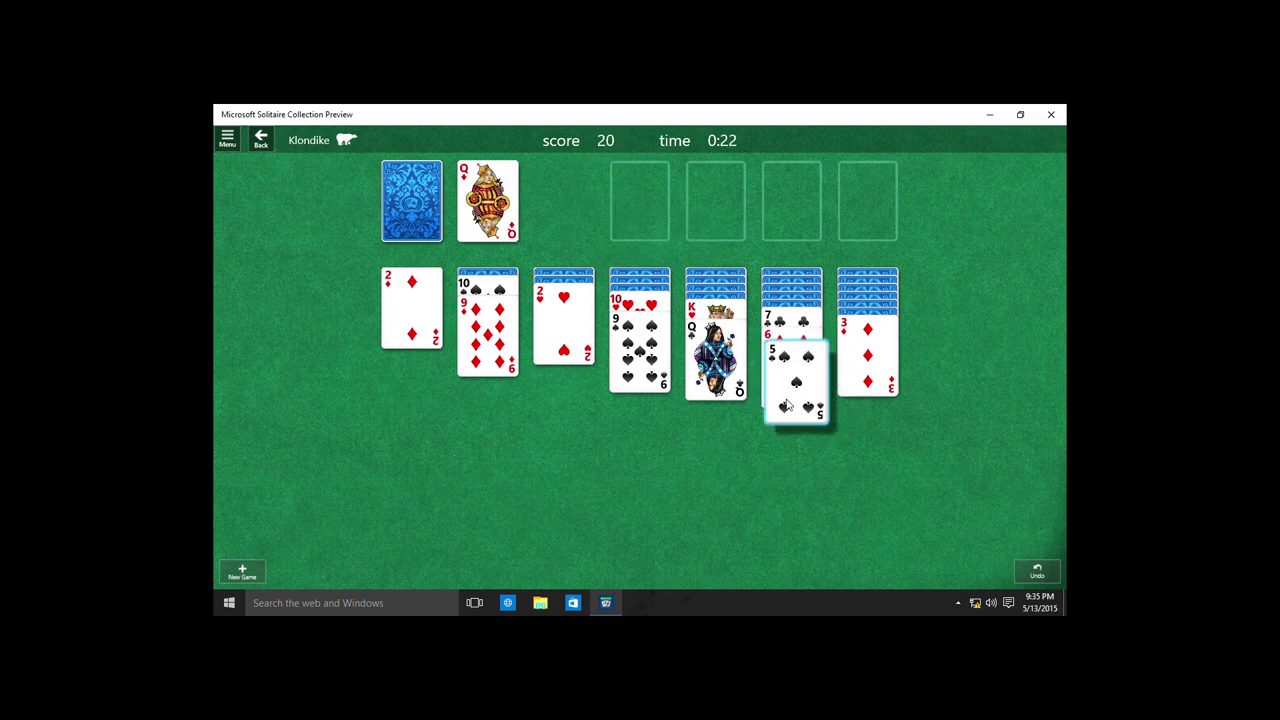
Step: Build the diamonds foundation from ace to 4, moving the king of hearts with its queen to the empty column
{"action": "left_click", "coordinate": [411, 222]}
{"action": "left_click", "coordinate": [479, 222]}
{"action": "left_click", "coordinate": [663, 224]}
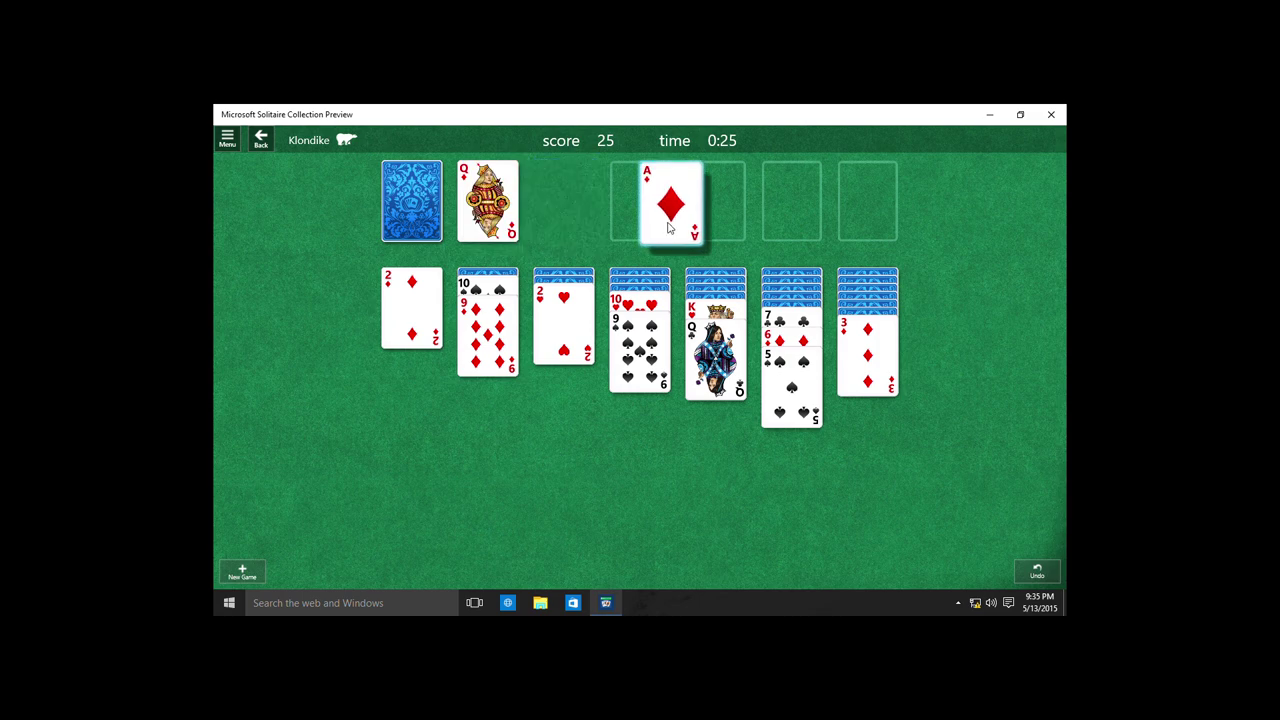
{"action": "left_click", "coordinate": [430, 318]}
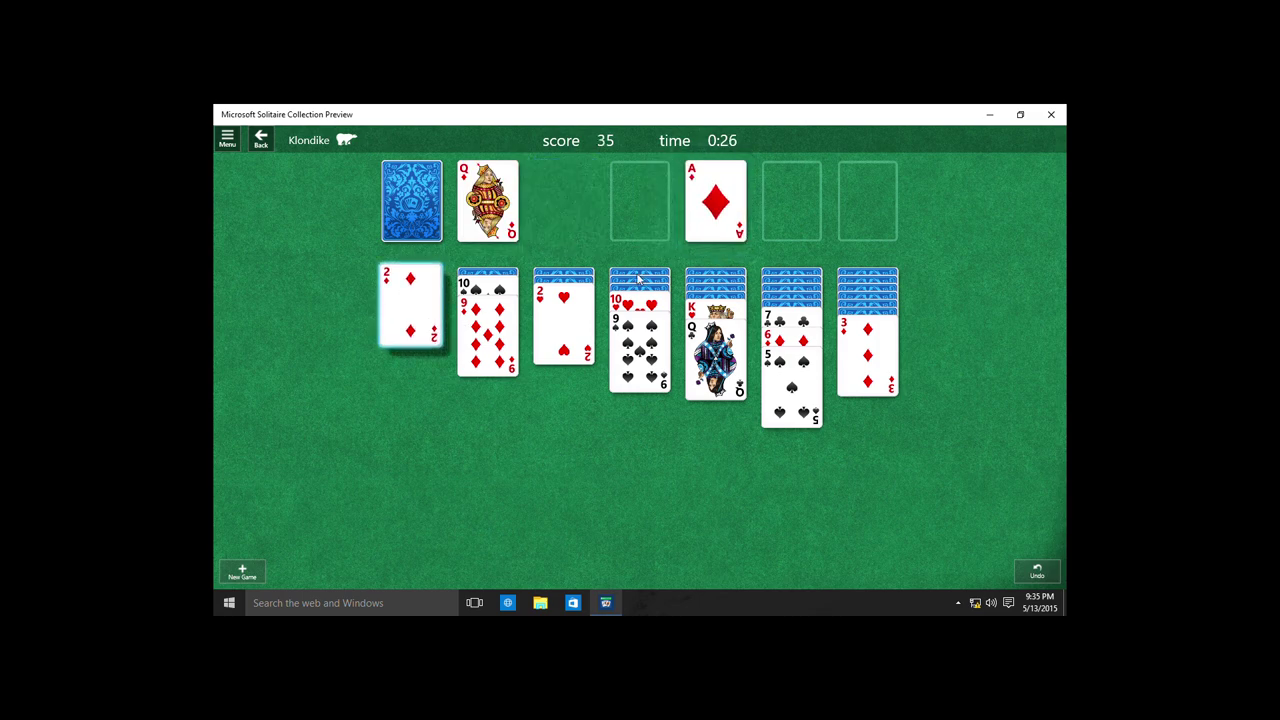
{"action": "left_click", "coordinate": [878, 370]}
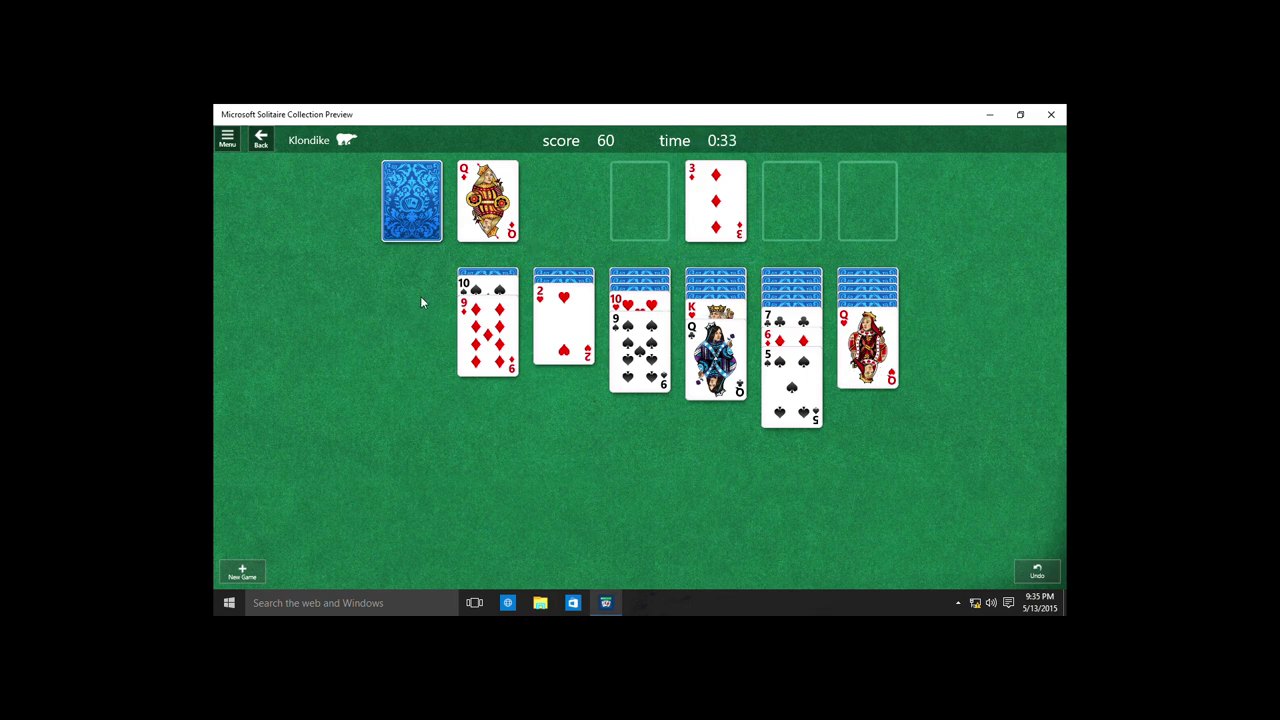
{"action": "left_click", "coordinate": [715, 330]}
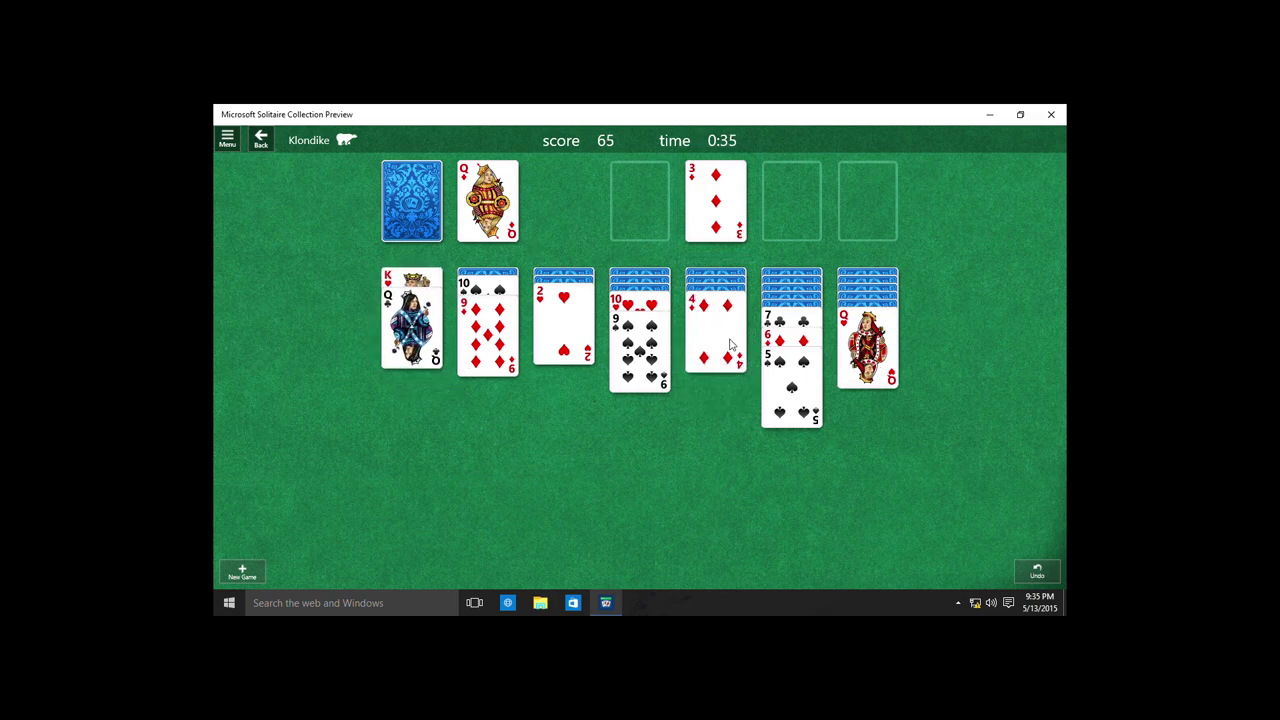
{"action": "left_click", "coordinate": [713, 290]}
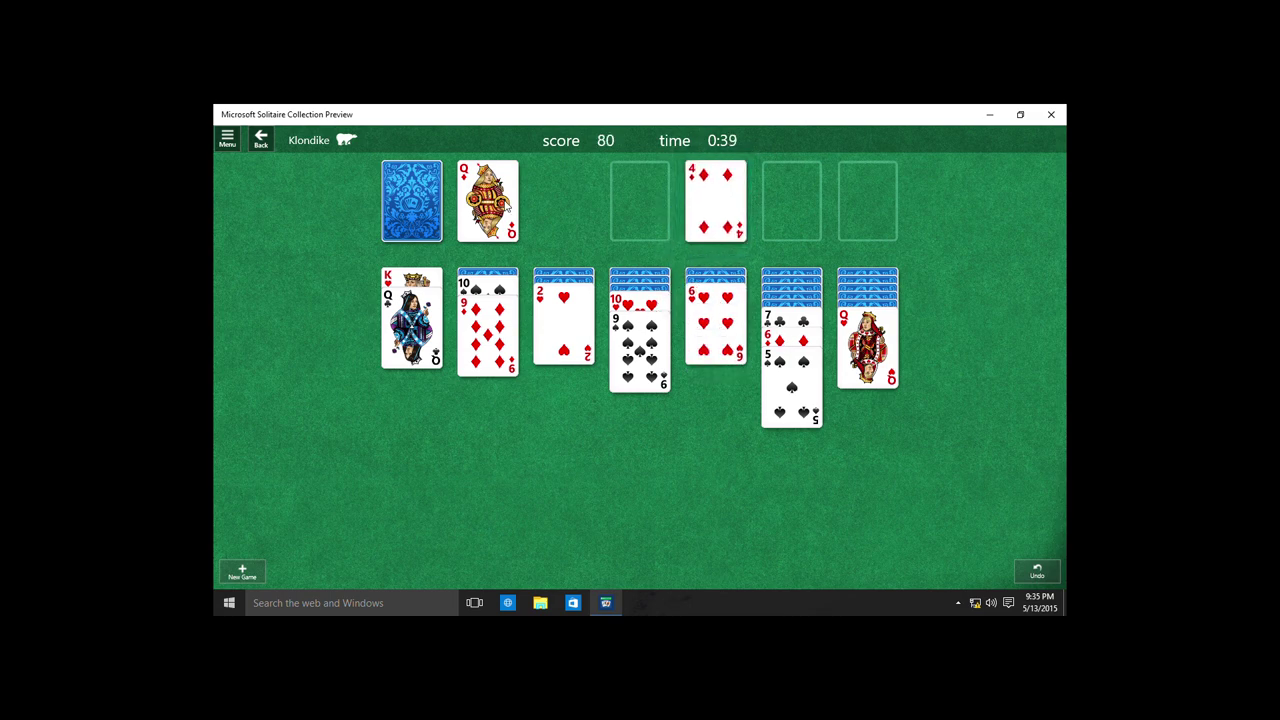
Step: Draw the 8 of hearts onto the 9 of spades and move the run starting with the 7 of clubs onto it
{"action": "left_click", "coordinate": [440, 200]}
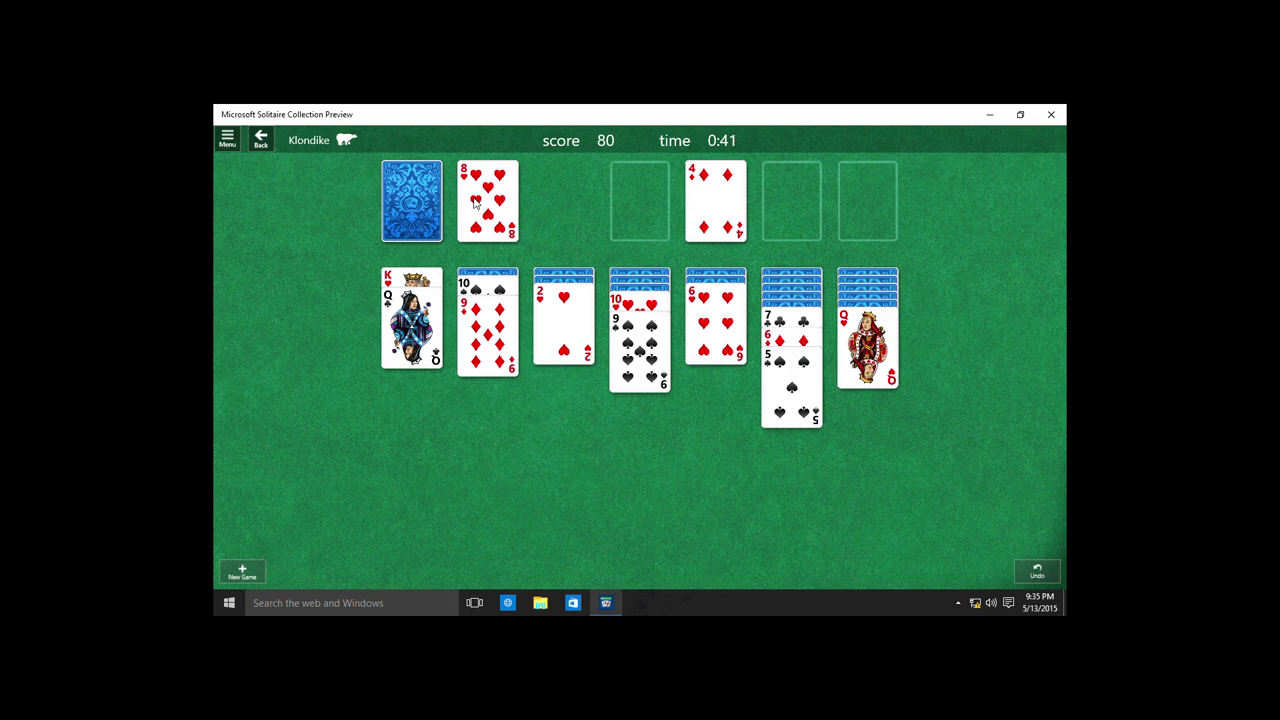
{"action": "left_click", "coordinate": [648, 360]}
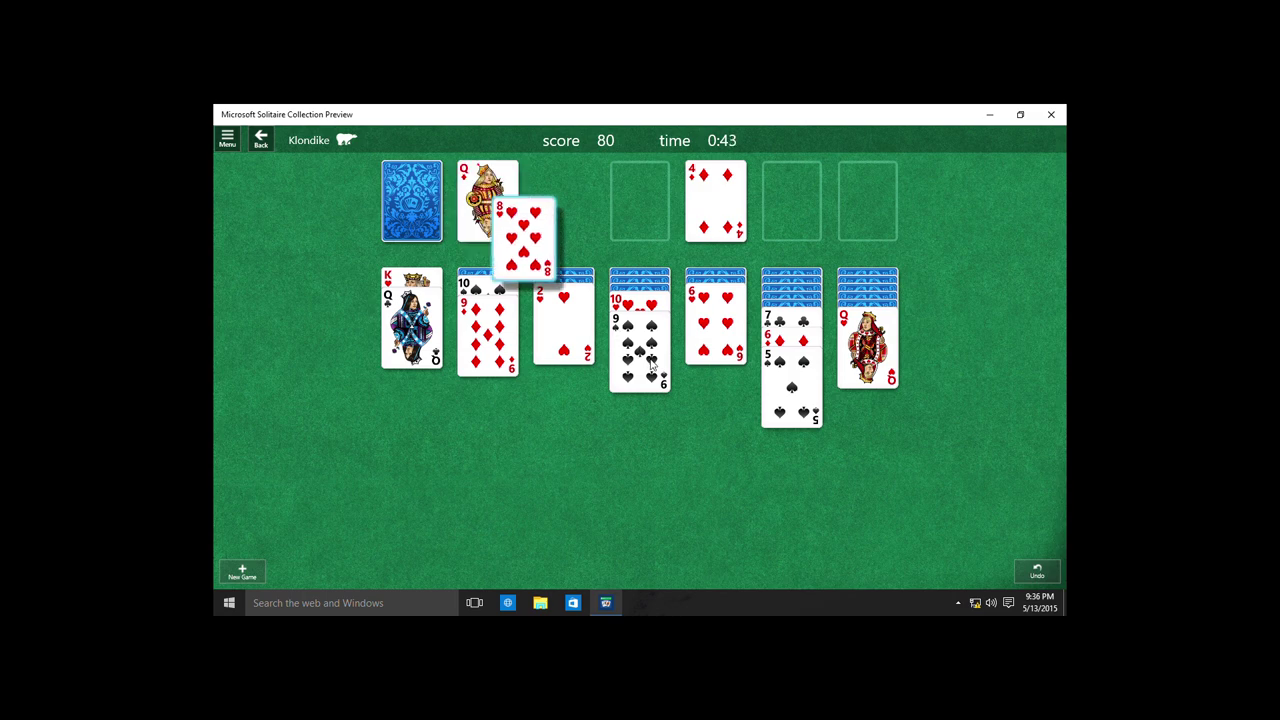
{"action": "left_click_drag", "start_coordinate": [783, 330], "coordinate": [665, 365]}
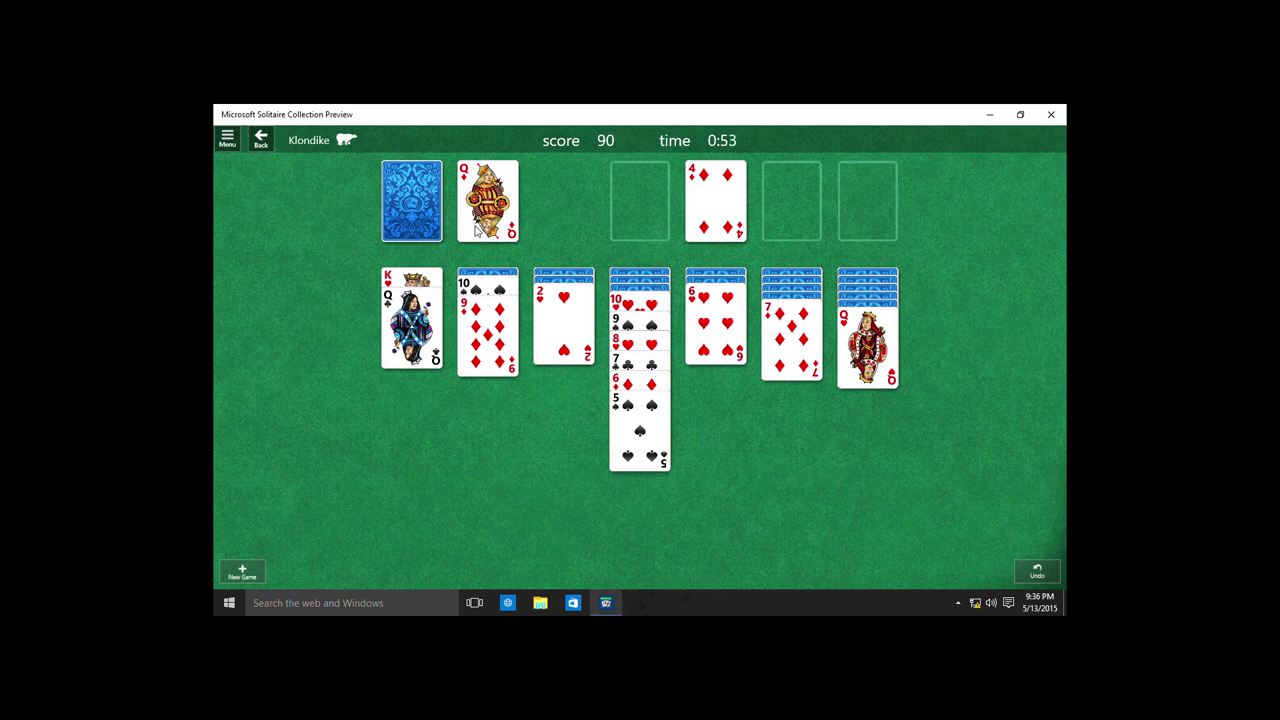
Step: Draw from the stock to reach the jack for the next tableau move
{"action": "left_click", "coordinate": [414, 229]}
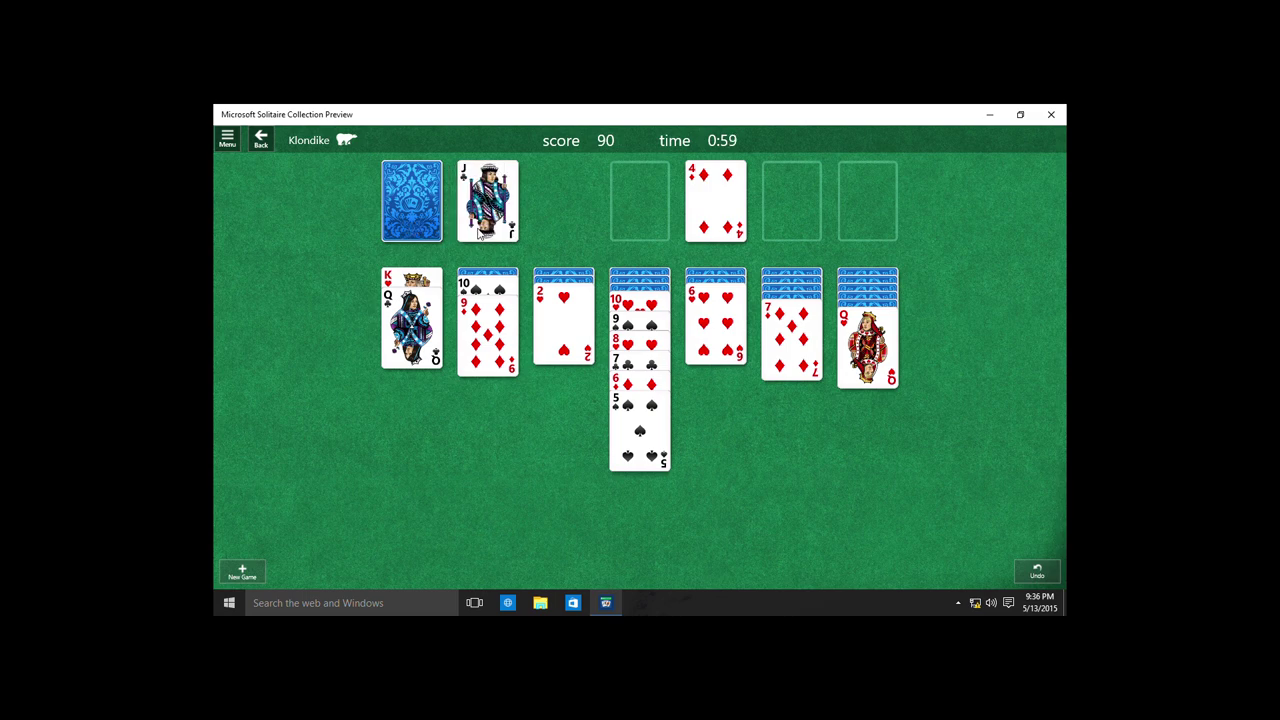
Step: Place the waste jack on the queen of hearts, and build the drawn black 8 and the 7 of diamonds onto the 9 of diamonds
{"action": "left_click_drag", "start_coordinate": [480, 235], "coordinate": [875, 375]}
{"action": "left_click", "coordinate": [392, 209]}
{"action": "left_click", "coordinate": [398, 213]}
{"action": "left_click", "coordinate": [399, 217]}
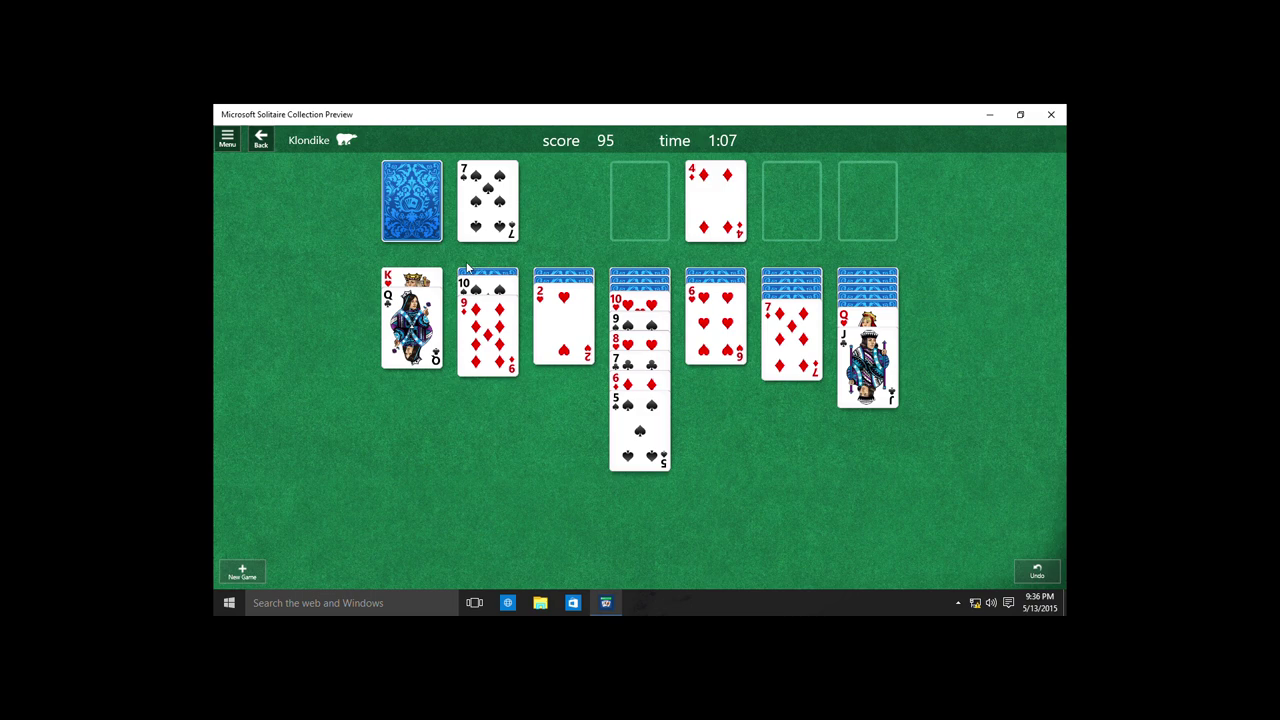
{"action": "left_click", "coordinate": [407, 226]}
{"action": "left_click", "coordinate": [407, 226]}
{"action": "left_click", "coordinate": [489, 223]}
{"action": "left_click", "coordinate": [487, 336]}
{"action": "left_click", "coordinate": [806, 346]}
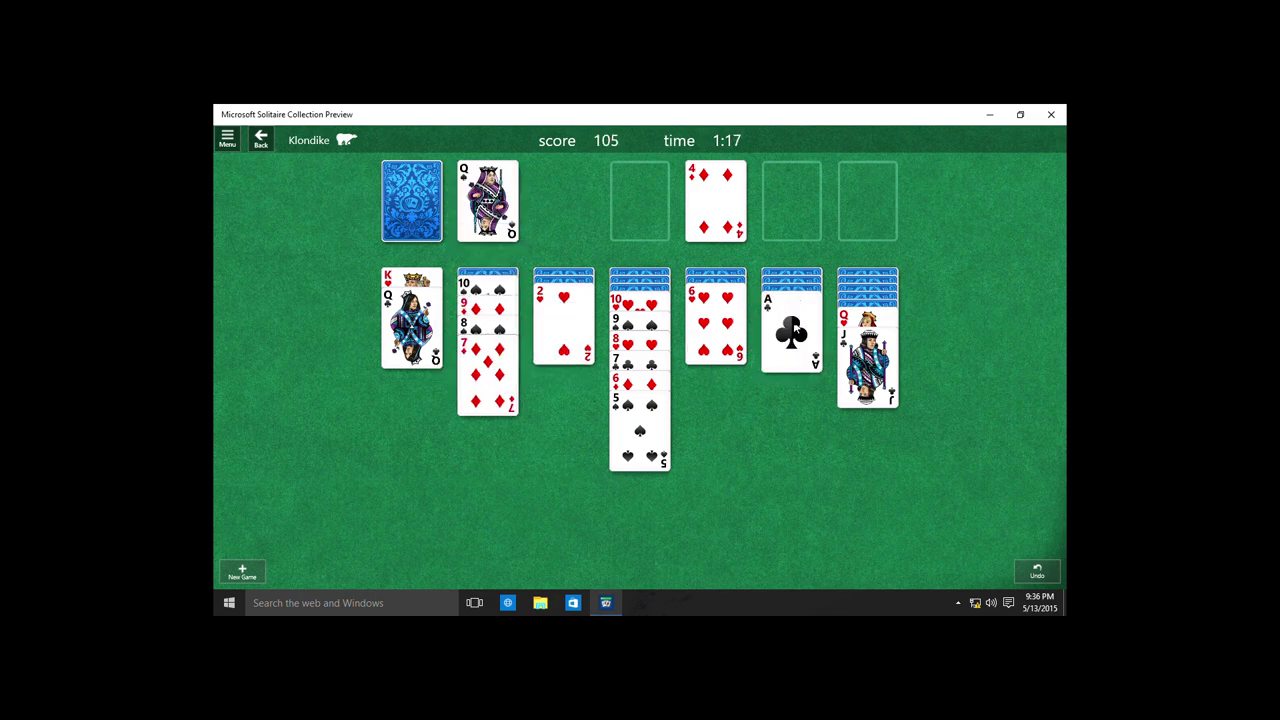
Step: Send the ace of clubs, the drawn ace of hearts and the 2 of hearts to the foundations
{"action": "left_click", "coordinate": [798, 340]}
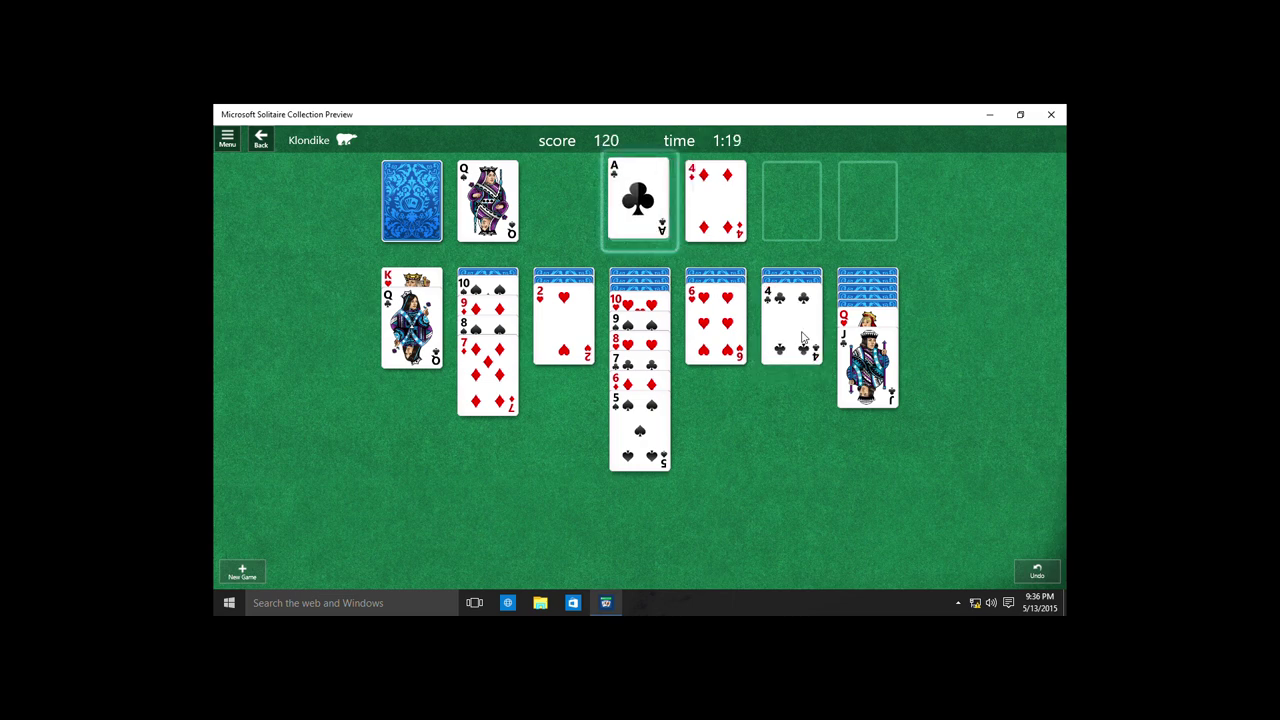
{"action": "left_click", "coordinate": [425, 228]}
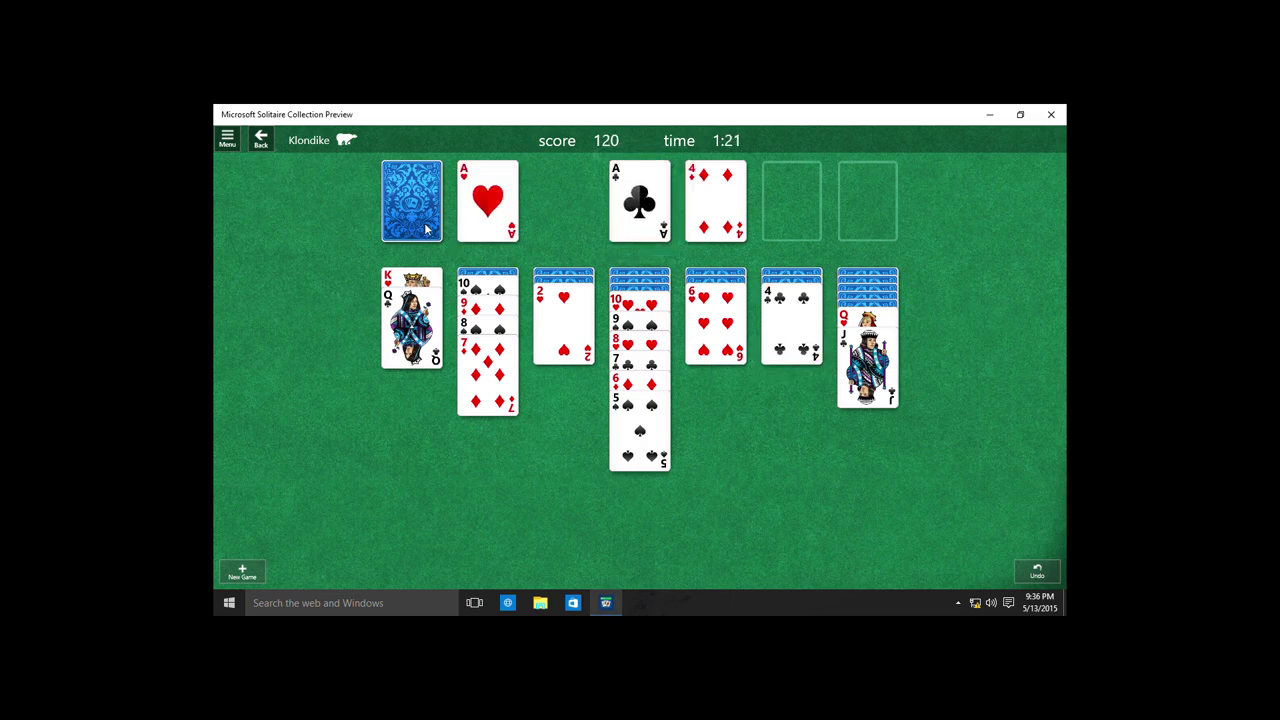
{"action": "left_click", "coordinate": [563, 320]}
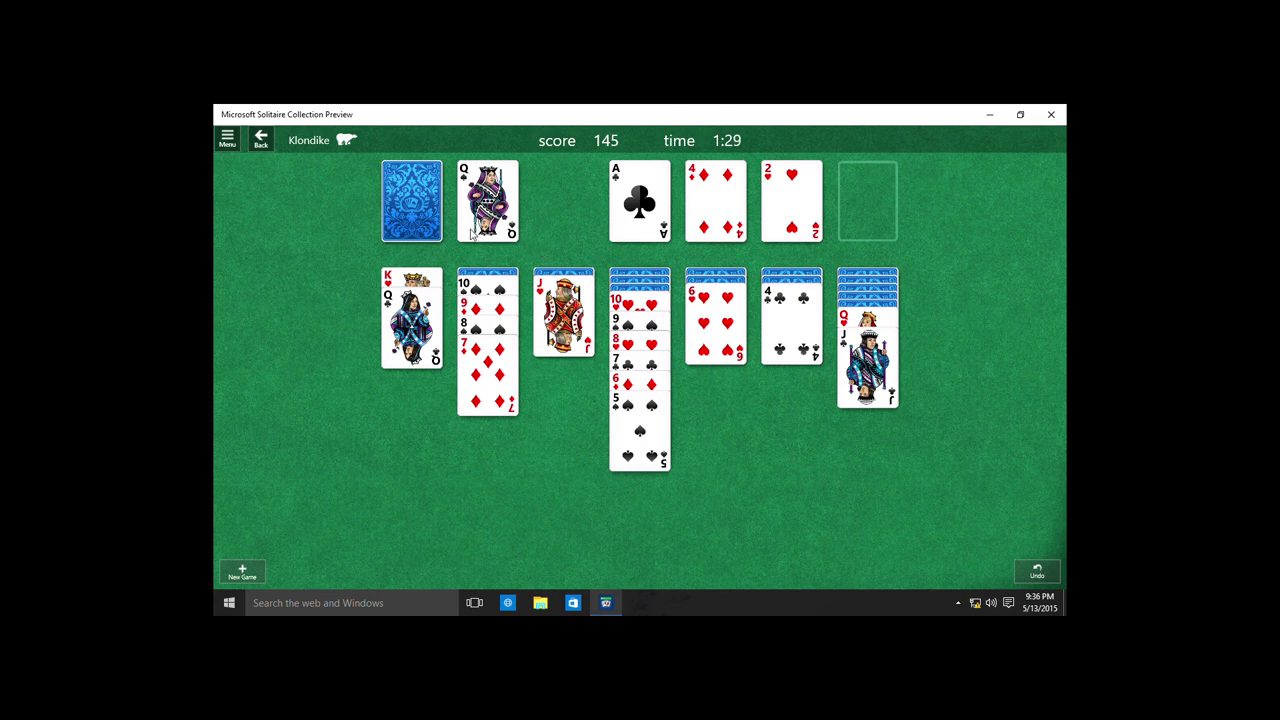
Step: Draw from the stock, and move the jack of hearts onto the black queen and the run starting with the 10 onto that jack
{"action": "left_click", "coordinate": [387, 220]}
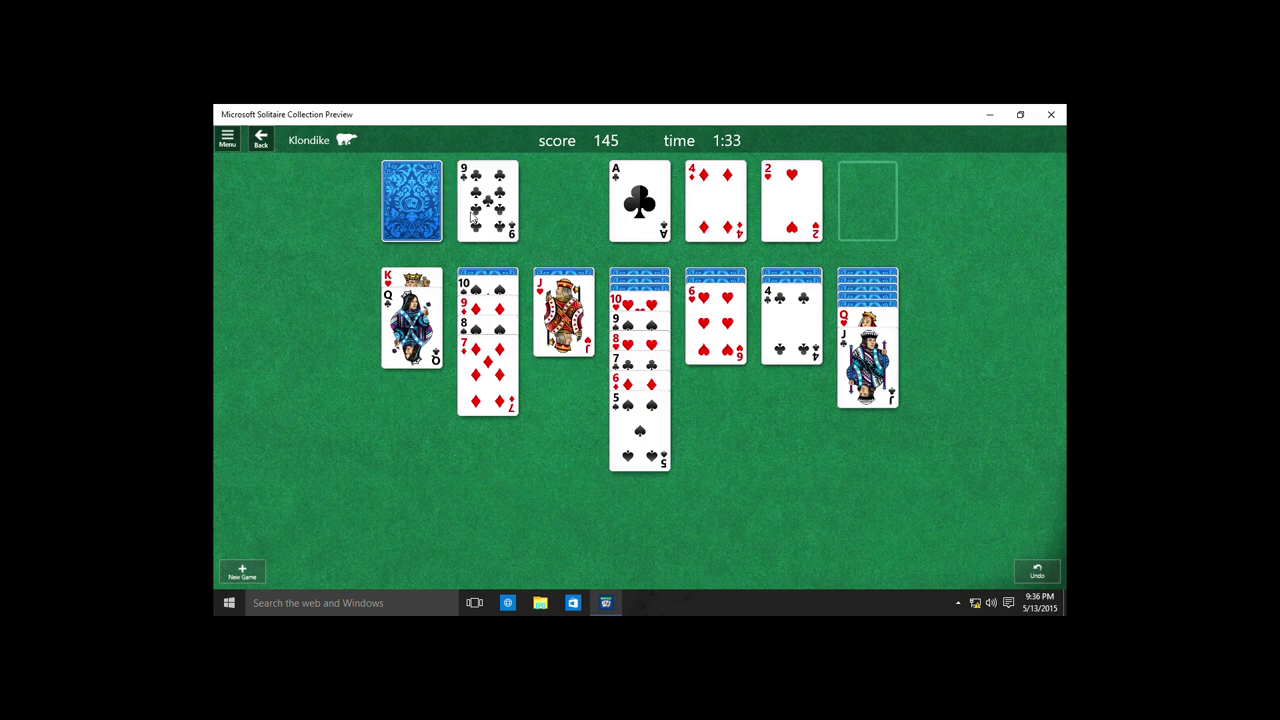
{"action": "left_click", "coordinate": [410, 218]}
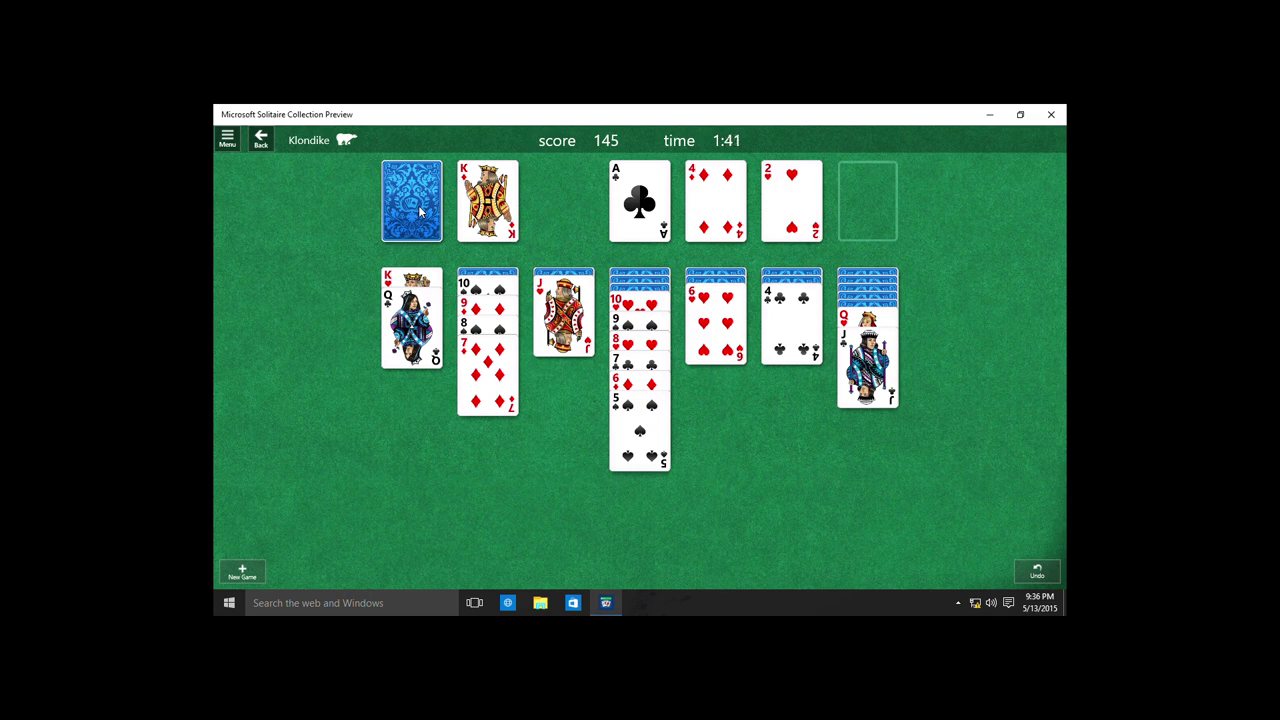
{"action": "left_click_drag", "start_coordinate": [535, 307], "coordinate": [413, 346]}
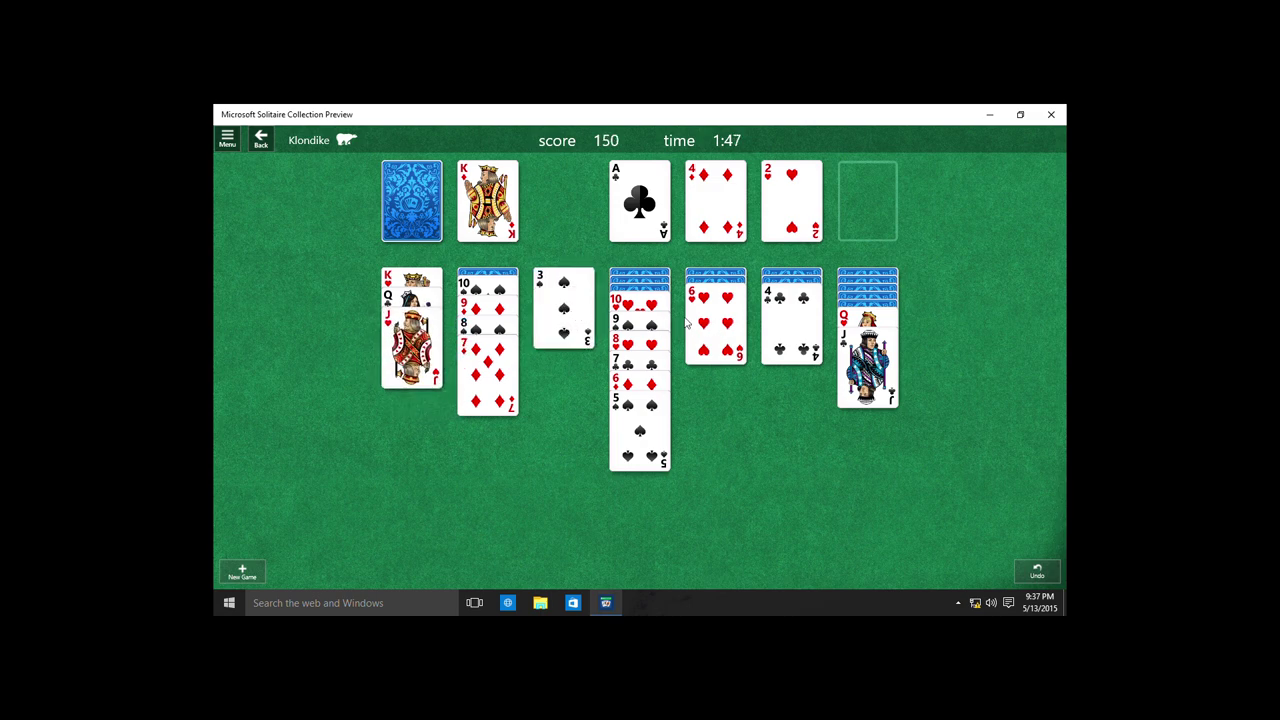
{"action": "left_click", "coordinate": [398, 233]}
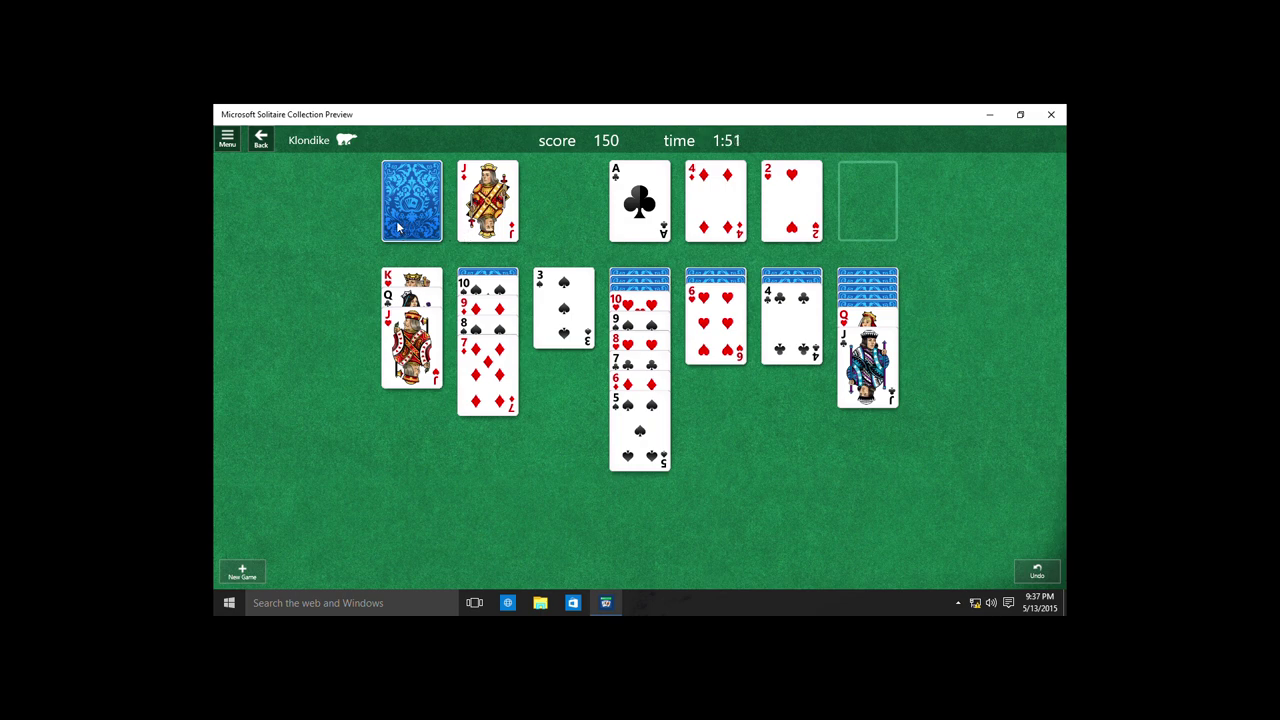
{"action": "left_click", "coordinate": [398, 229]}
{"action": "left_click", "coordinate": [500, 286]}
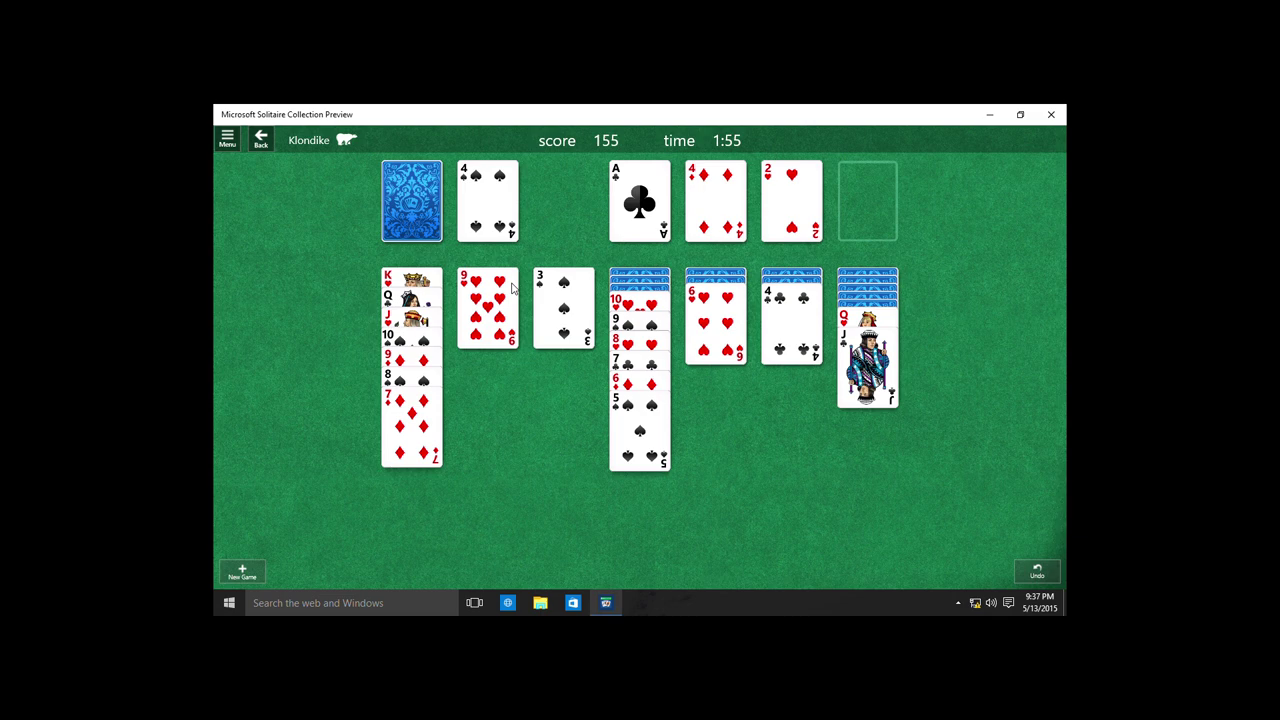
Step: Draw through the rest of the stock into a new pass, and dismiss the alarm notification
{"action": "left_click", "coordinate": [431, 204]}
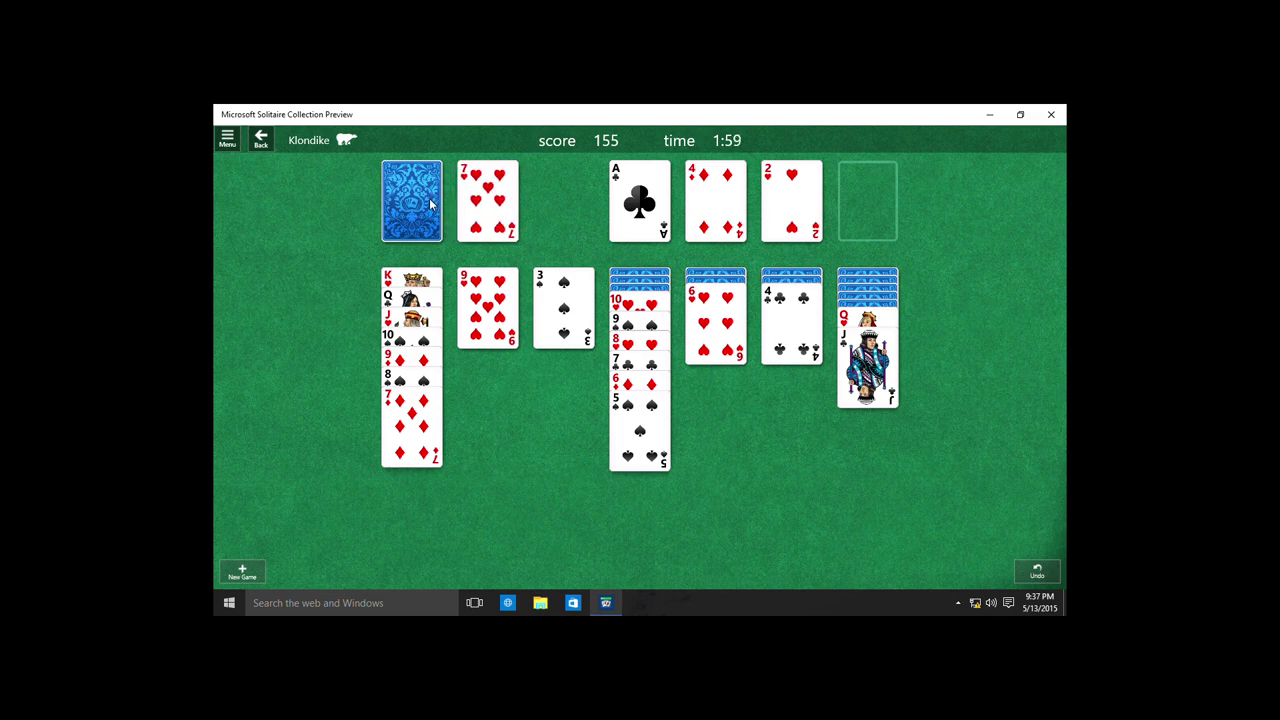
{"action": "left_click", "coordinate": [430, 200]}
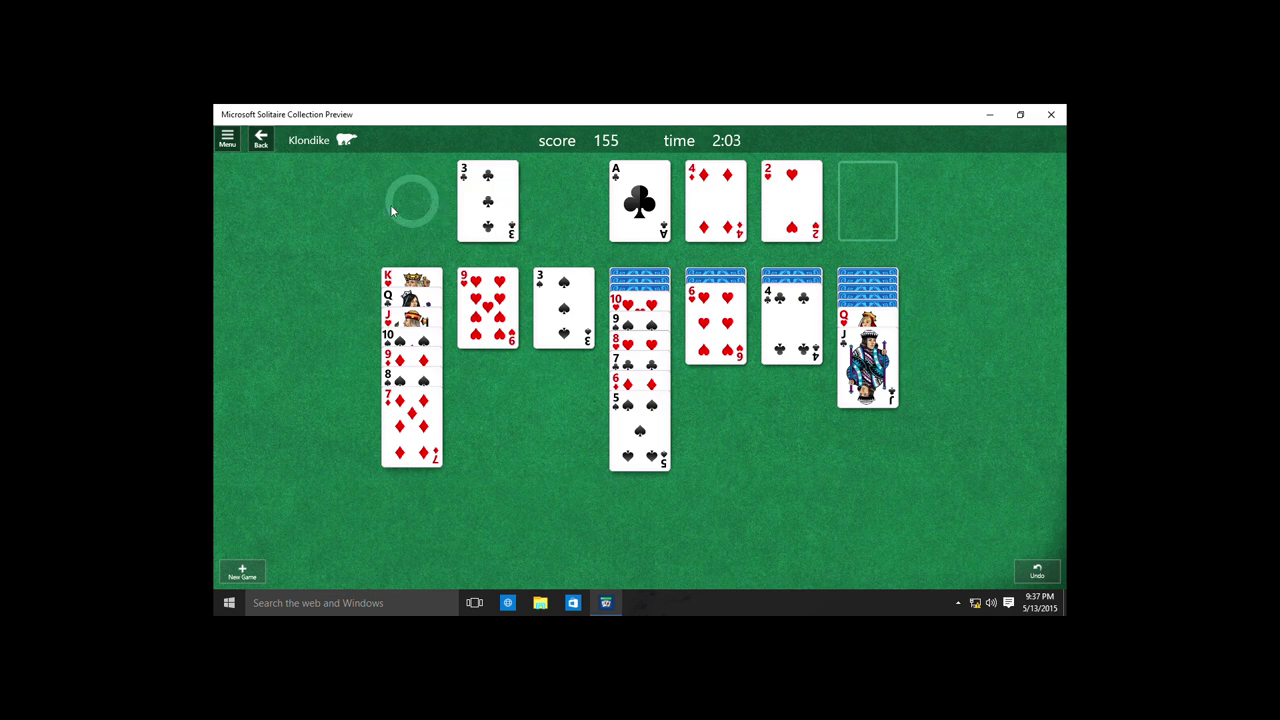
{"action": "left_click", "coordinate": [392, 210]}
{"action": "left_click", "coordinate": [392, 210]}
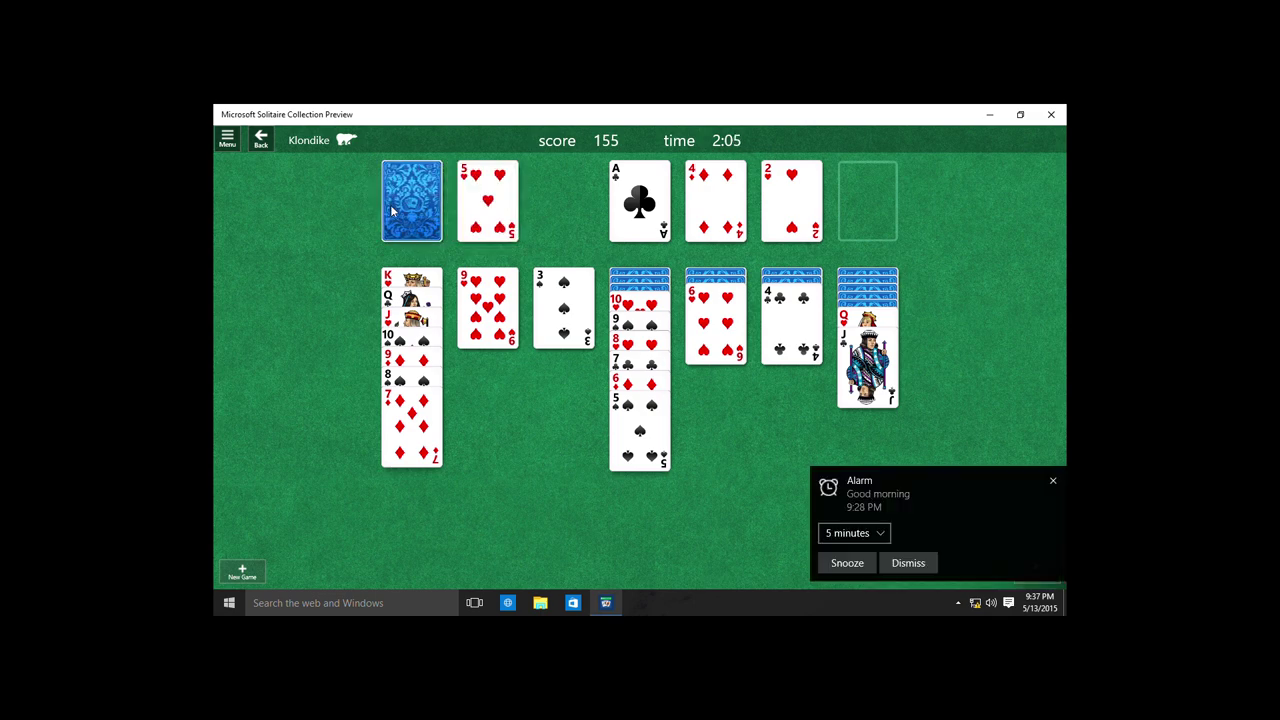
{"action": "left_click", "coordinate": [925, 563]}
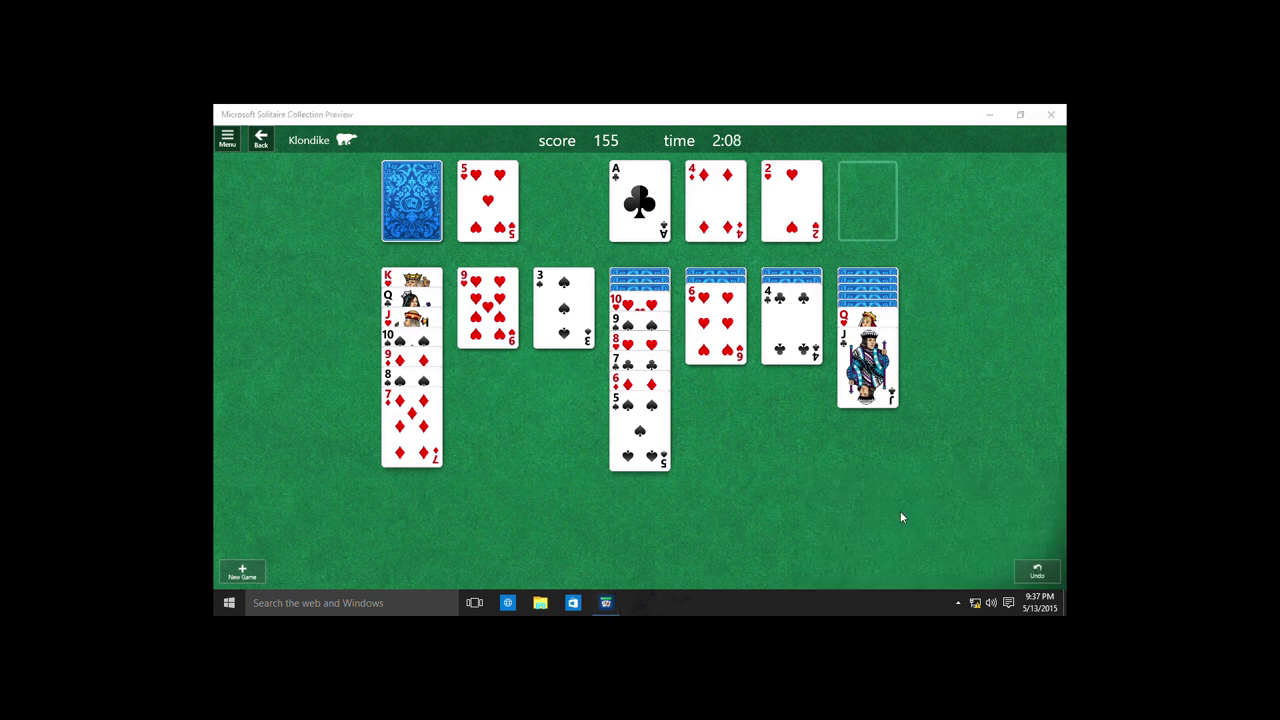
Step: Draw from the stock to reach the 6 of clubs, place it on the 7 of diamonds, and turn over another stock card
{"action": "left_click", "coordinate": [450, 235]}
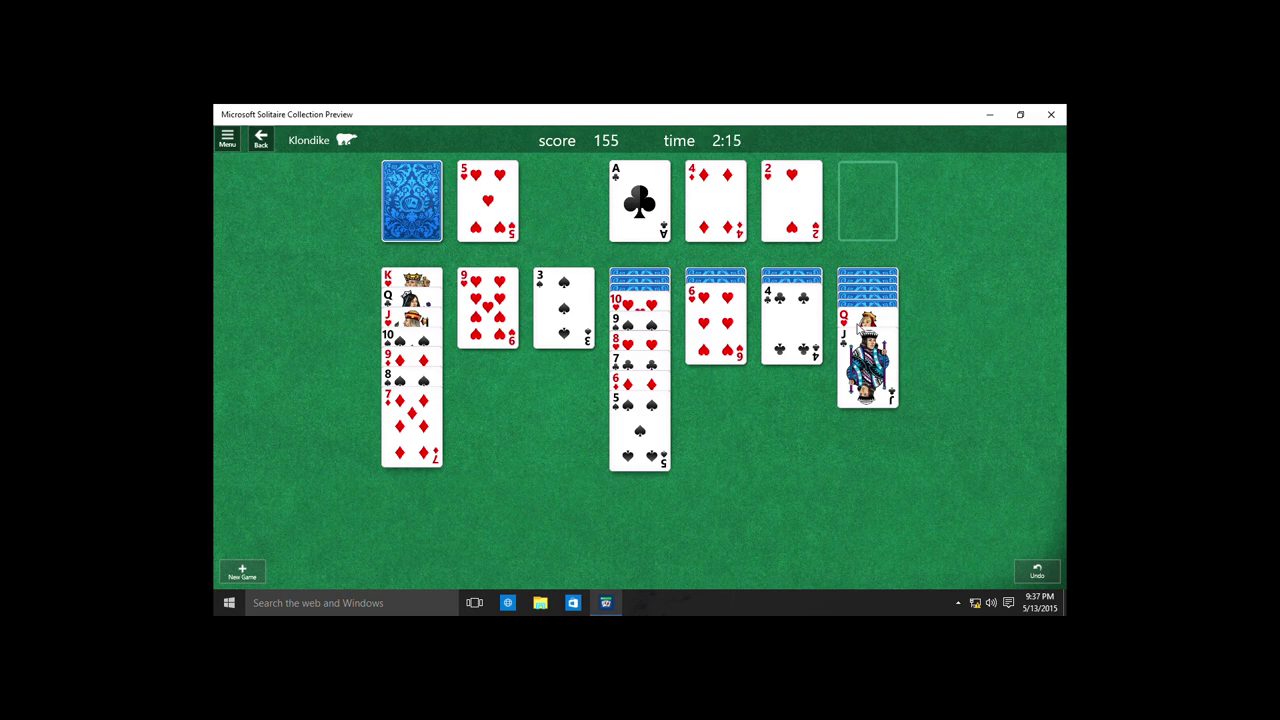
{"action": "left_click", "coordinate": [446, 226]}
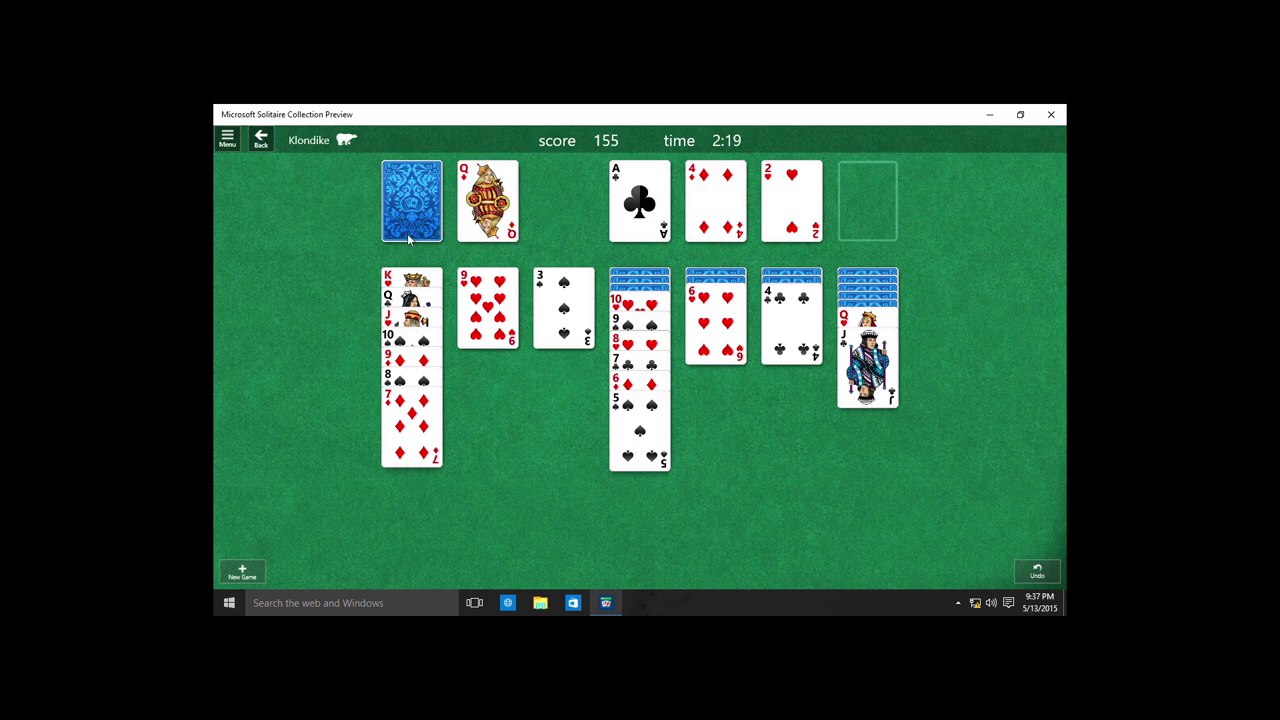
{"action": "left_click", "coordinate": [408, 236]}
{"action": "left_click_drag", "start_coordinate": [476, 226], "coordinate": [410, 433]}
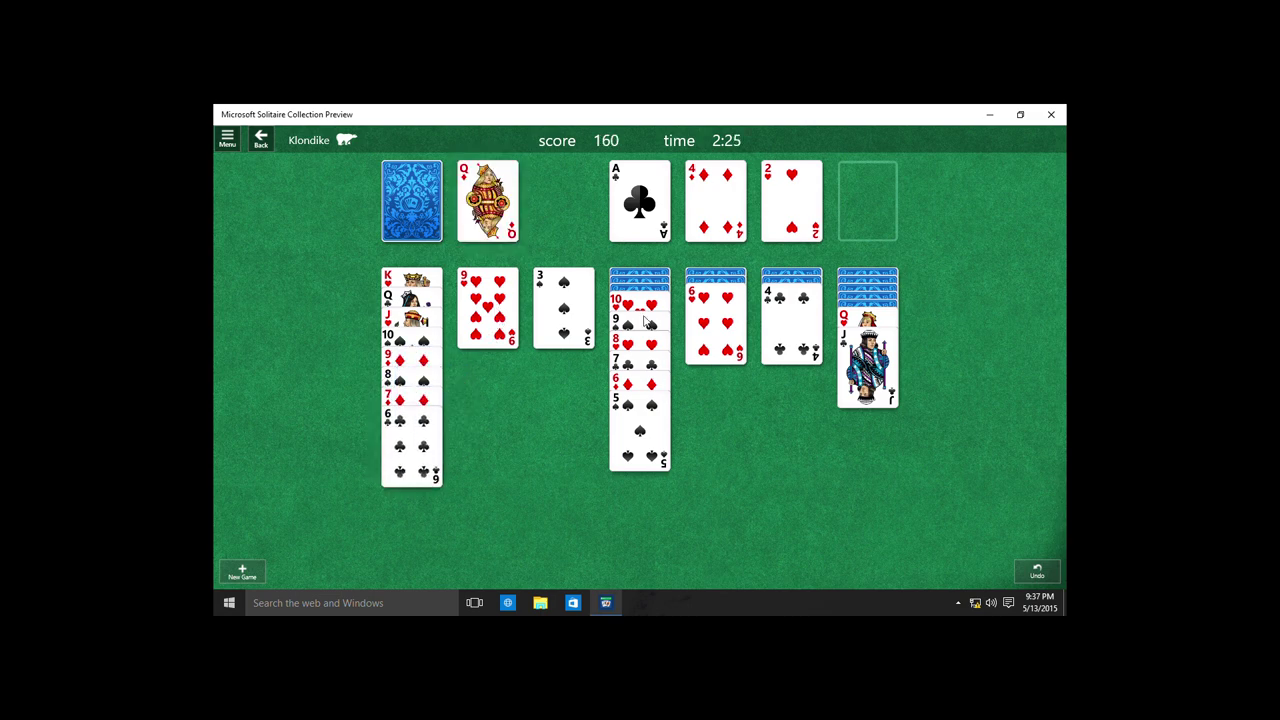
{"action": "left_click", "coordinate": [423, 224]}
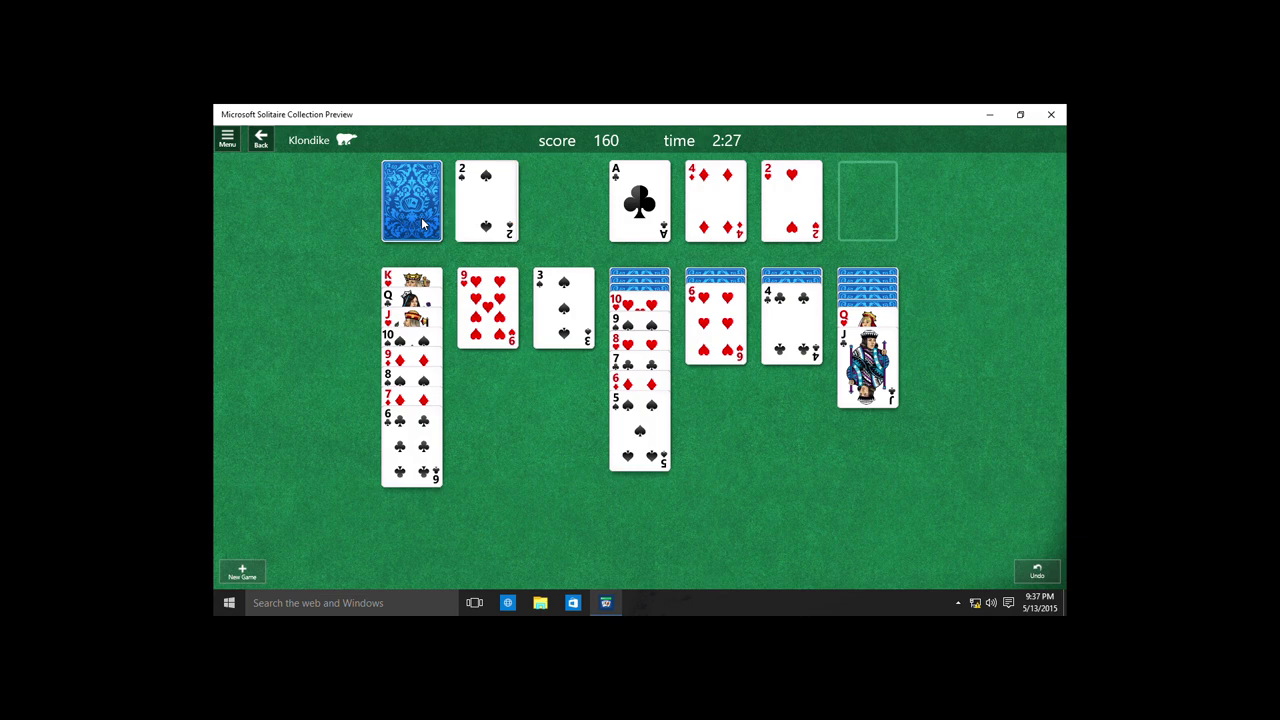
Step: Try to place the 2 of spades and the 3 of spades on the ace of clubs in the foundation
{"action": "left_click_drag", "start_coordinate": [487, 205], "coordinate": [633, 233]}
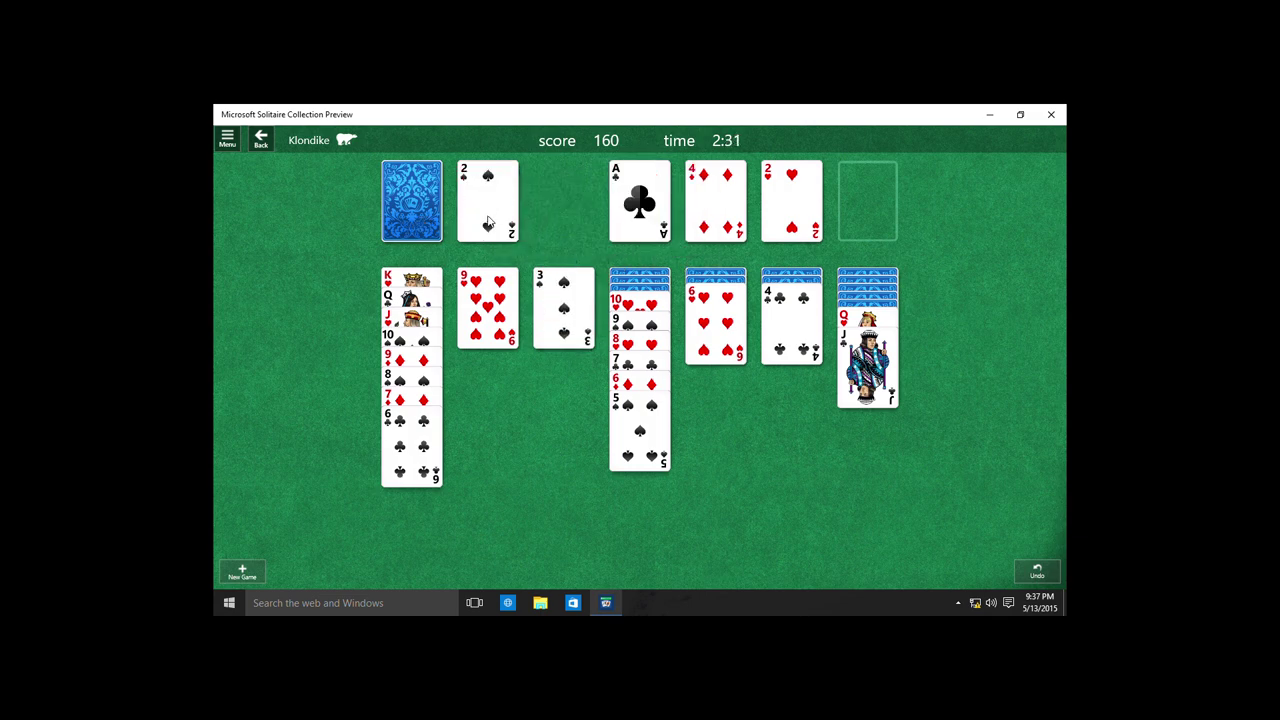
{"action": "left_click_drag", "start_coordinate": [492, 221], "coordinate": [642, 226]}
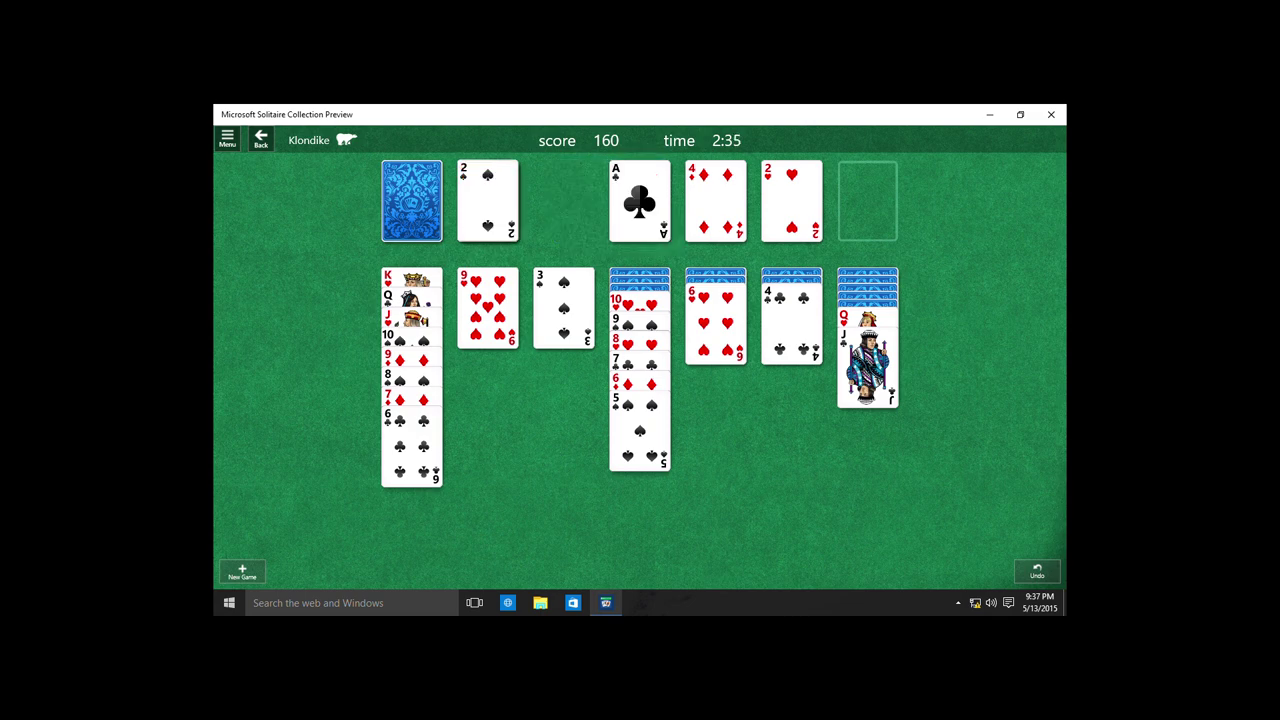
{"action": "left_click_drag", "start_coordinate": [587, 284], "coordinate": [636, 206]}
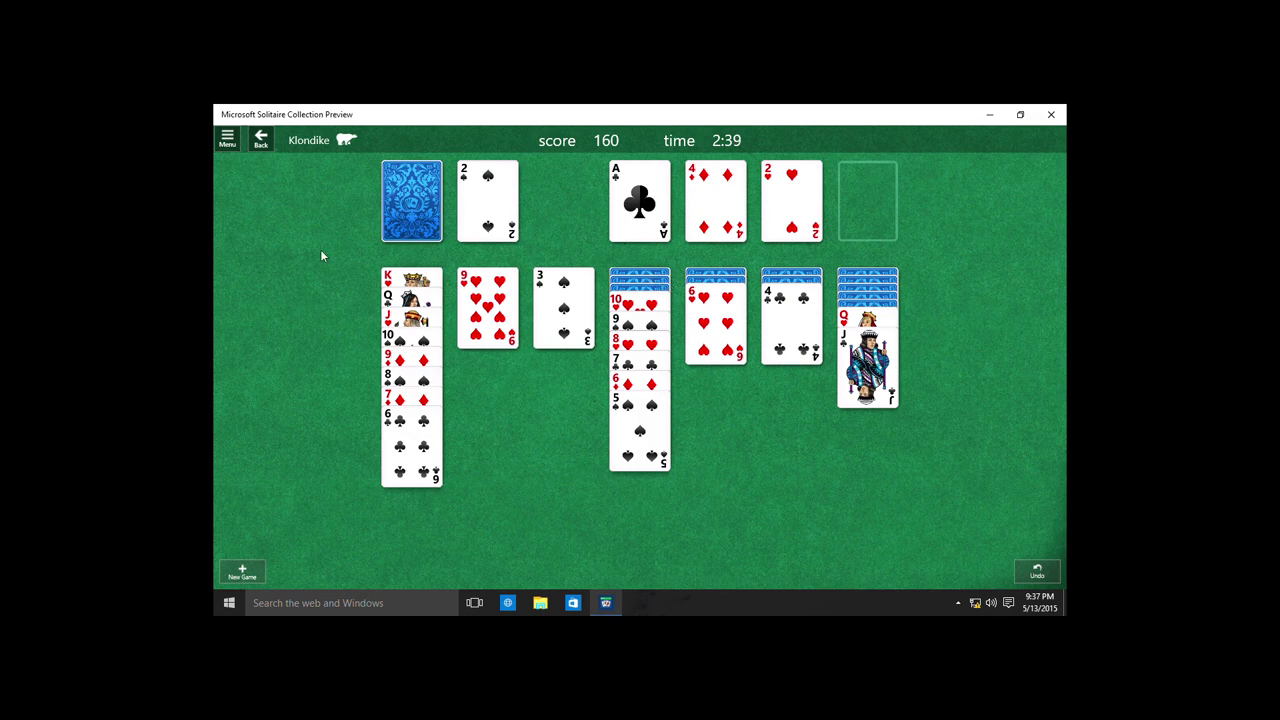
Step: Draw through the stock and build the 2, 3 and 4 of clubs in order on the clubs foundation
{"action": "left_click", "coordinate": [412, 220]}
{"action": "left_click_drag", "start_coordinate": [484, 225], "coordinate": [650, 225]}
{"action": "left_click", "coordinate": [416, 215]}
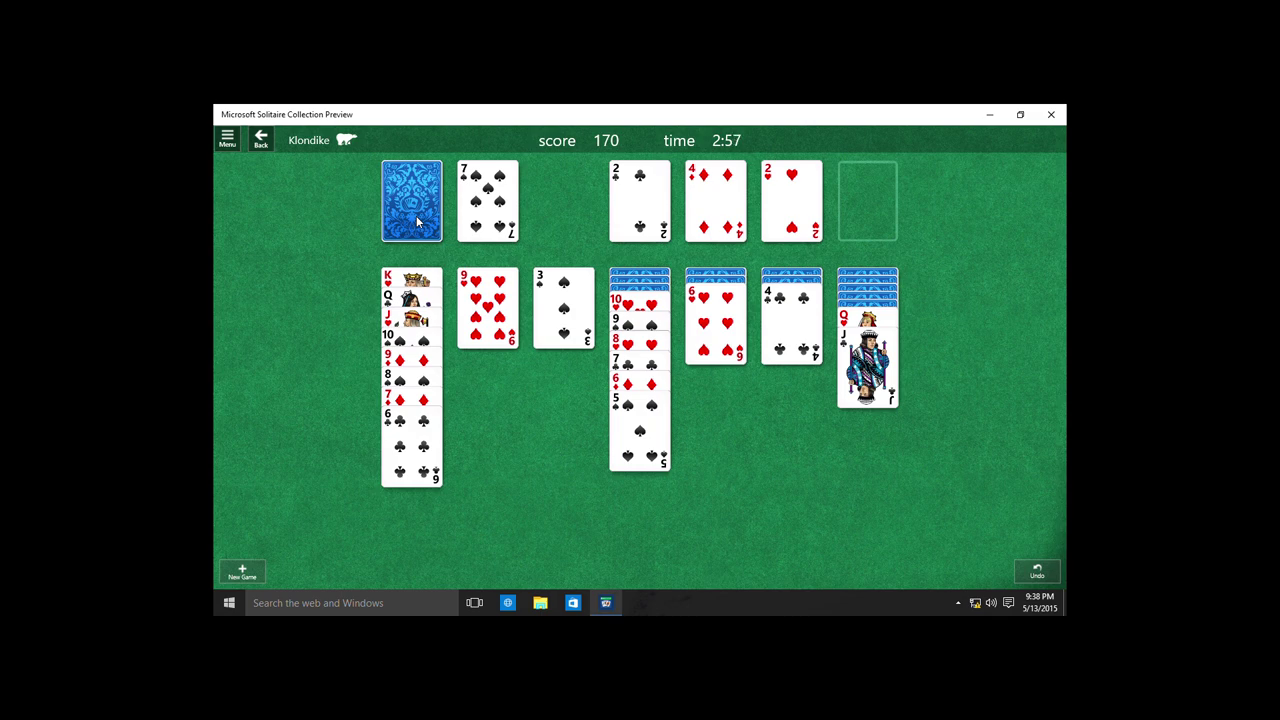
{"action": "left_click", "coordinate": [416, 215]}
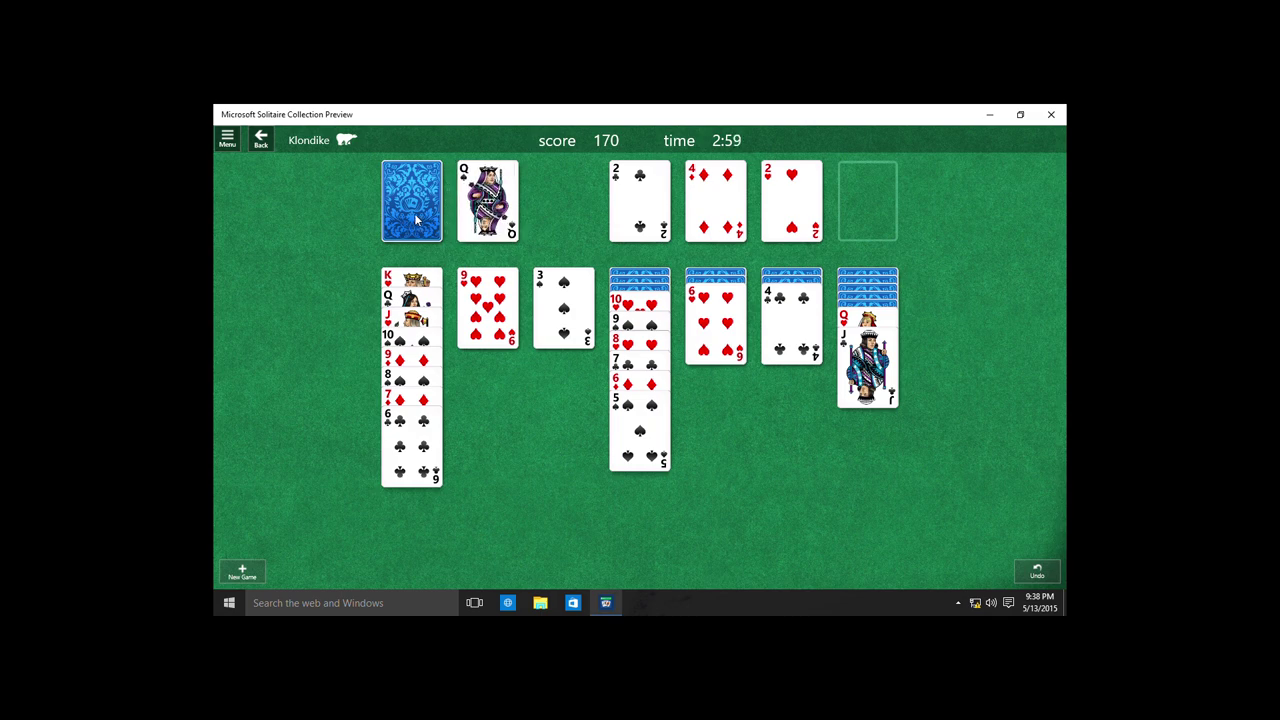
{"action": "left_click", "coordinate": [416, 215]}
{"action": "left_click", "coordinate": [416, 218]}
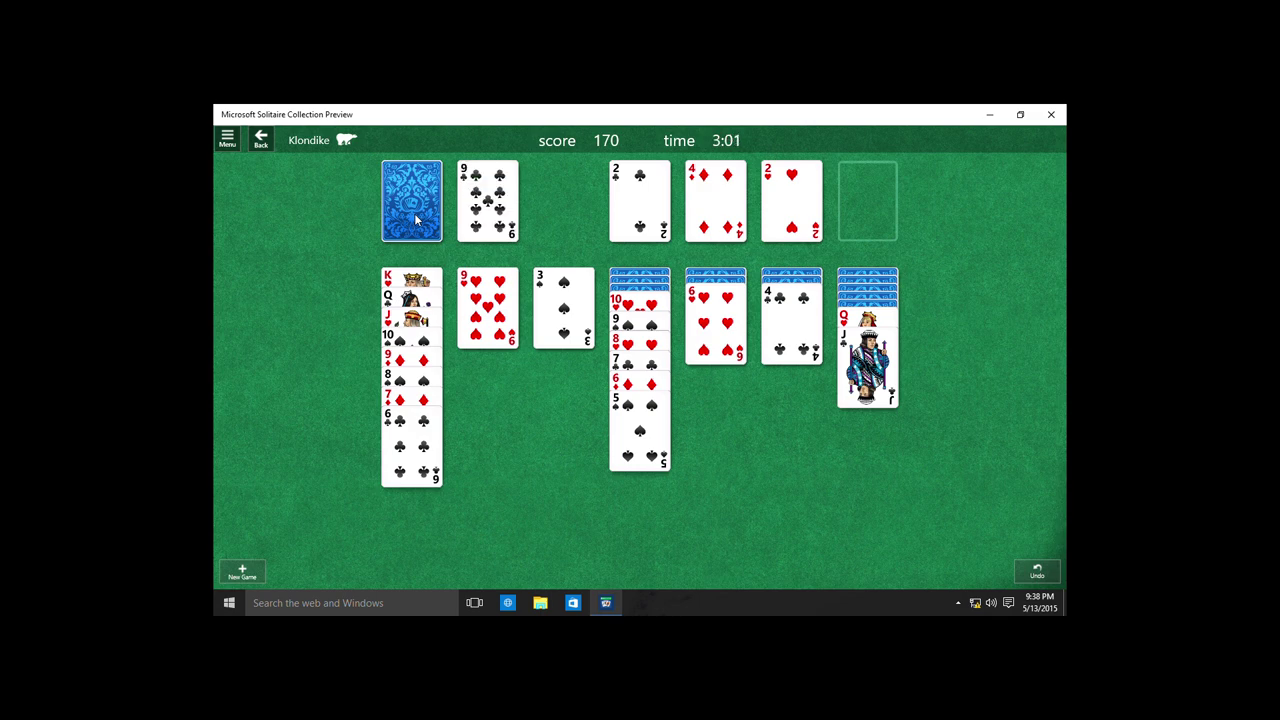
{"action": "left_click", "coordinate": [416, 218]}
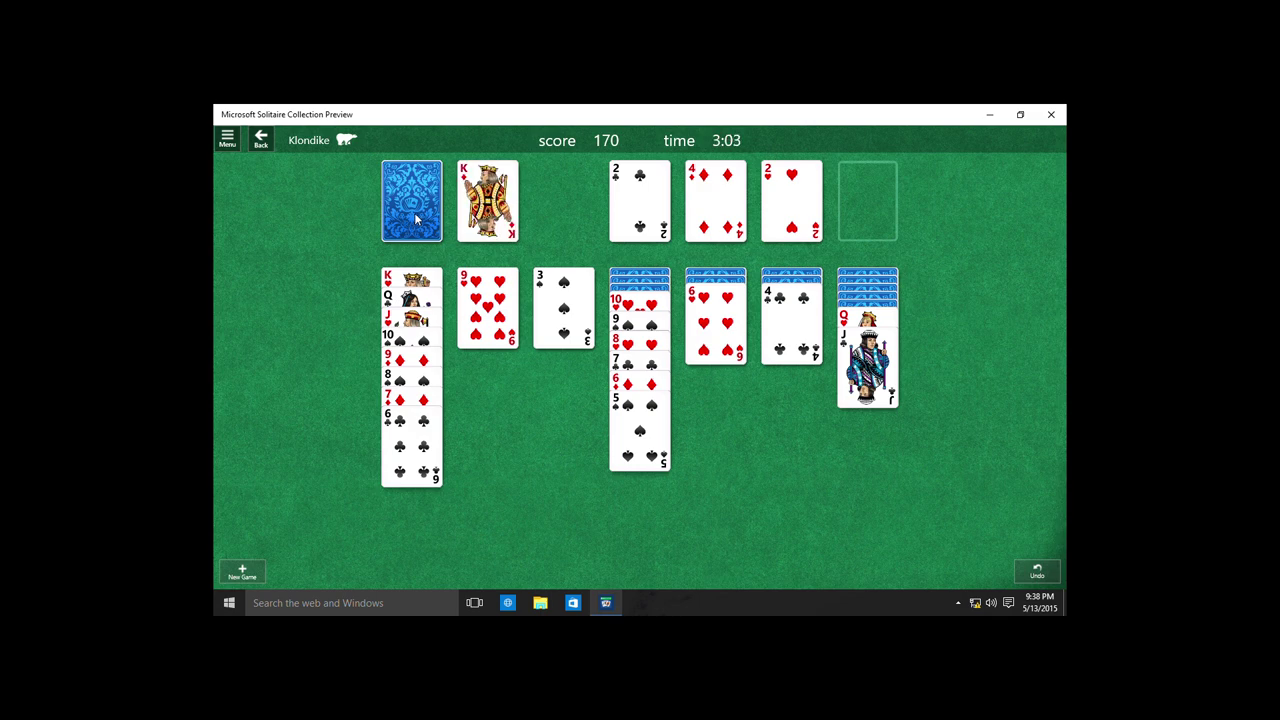
{"action": "left_click", "coordinate": [416, 218]}
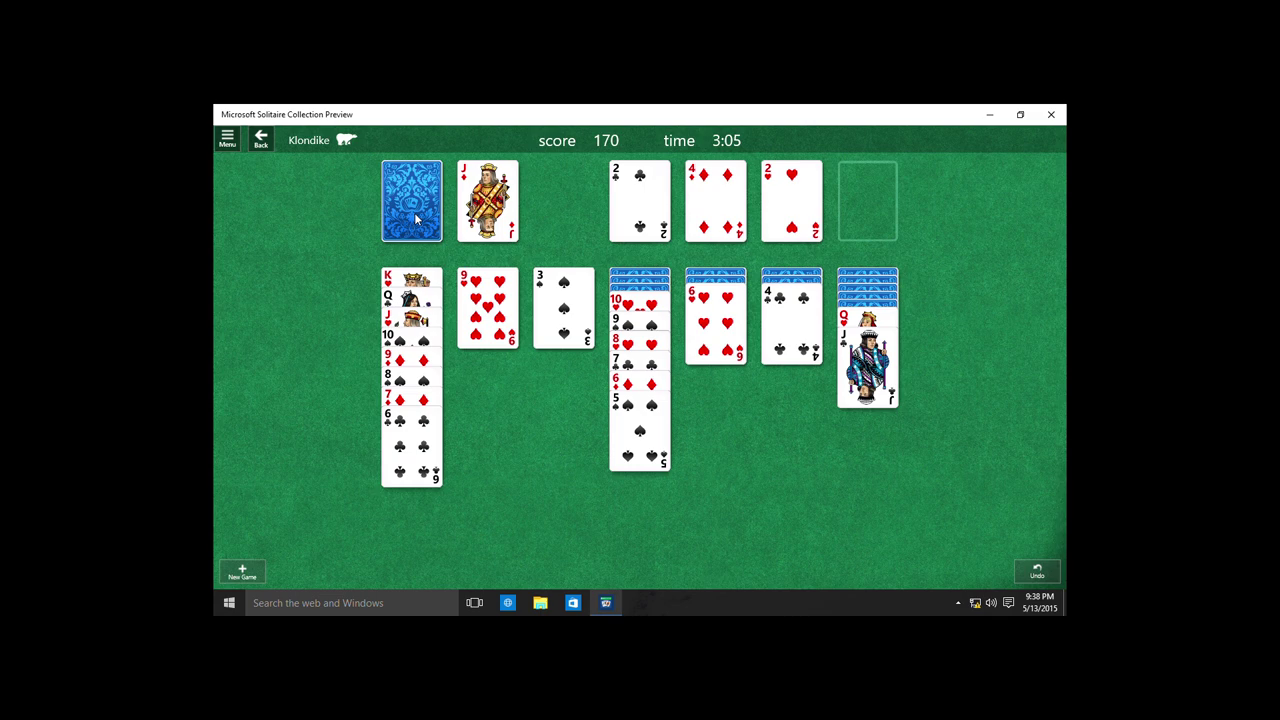
{"action": "left_click", "coordinate": [416, 218]}
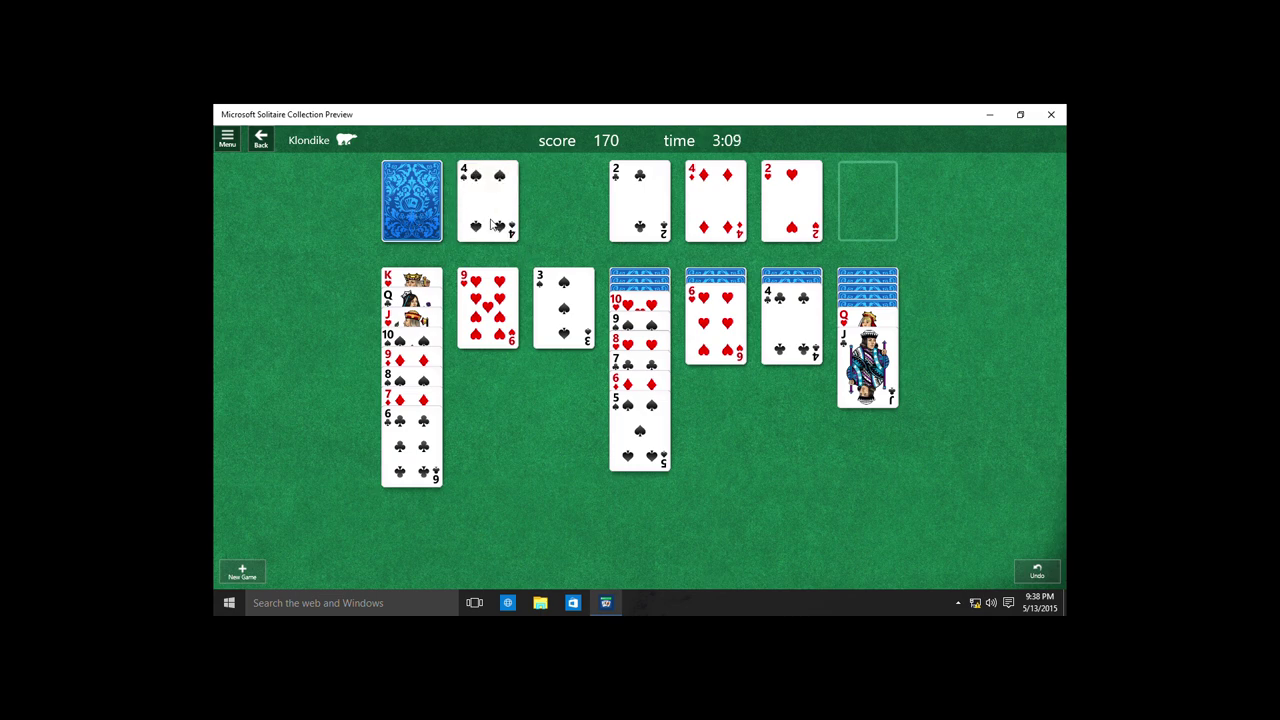
{"action": "left_click", "coordinate": [410, 211]}
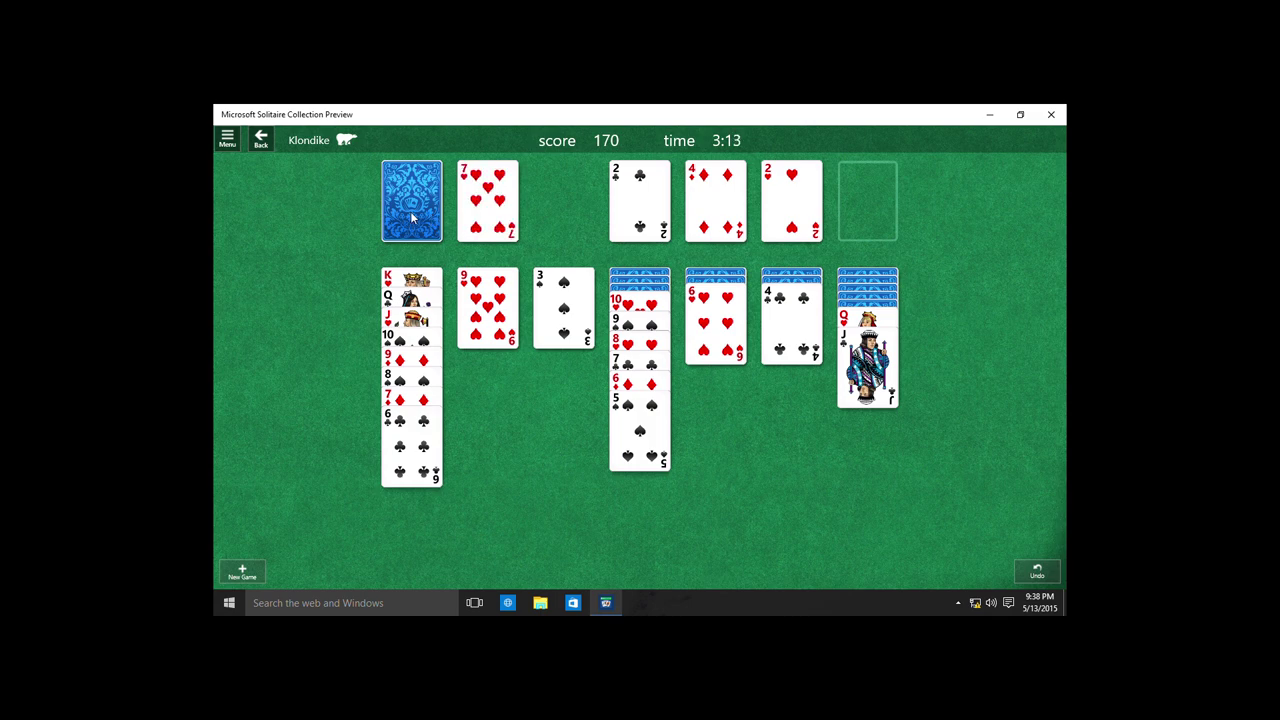
{"action": "left_click", "coordinate": [410, 211]}
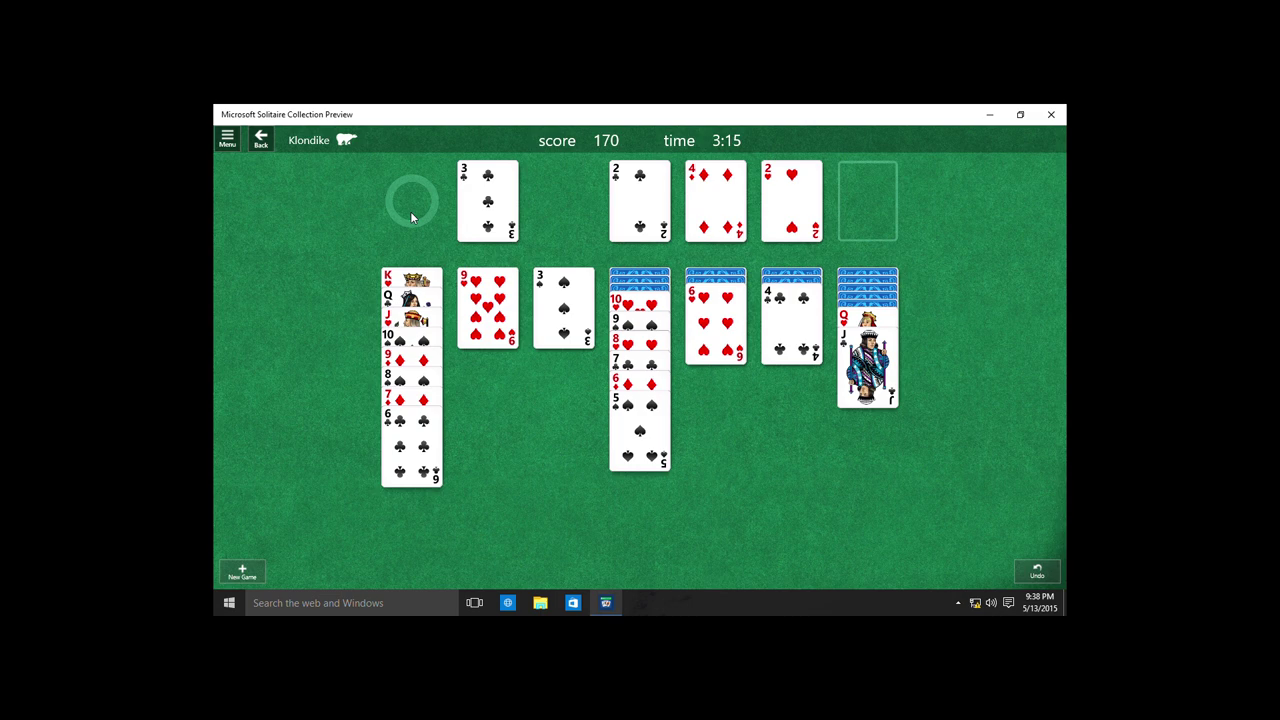
{"action": "left_click_drag", "start_coordinate": [502, 216], "coordinate": [630, 212]}
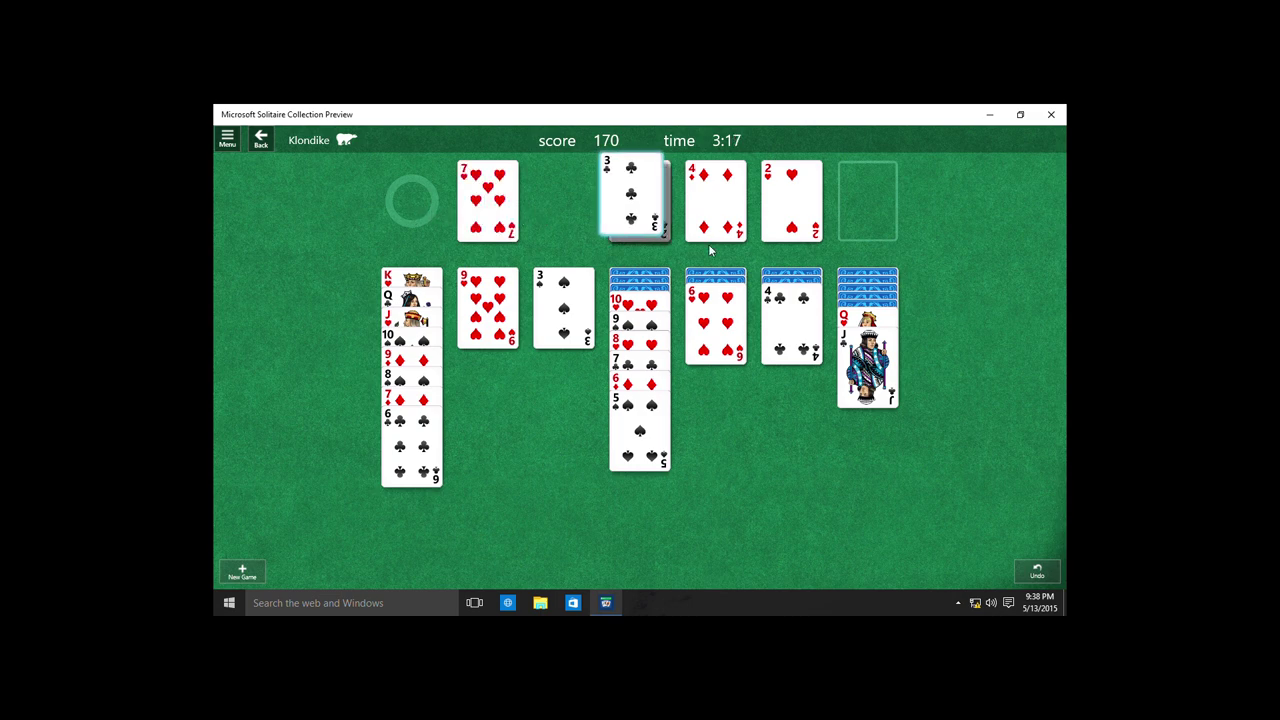
{"action": "left_click_drag", "start_coordinate": [790, 300], "coordinate": [618, 190]}
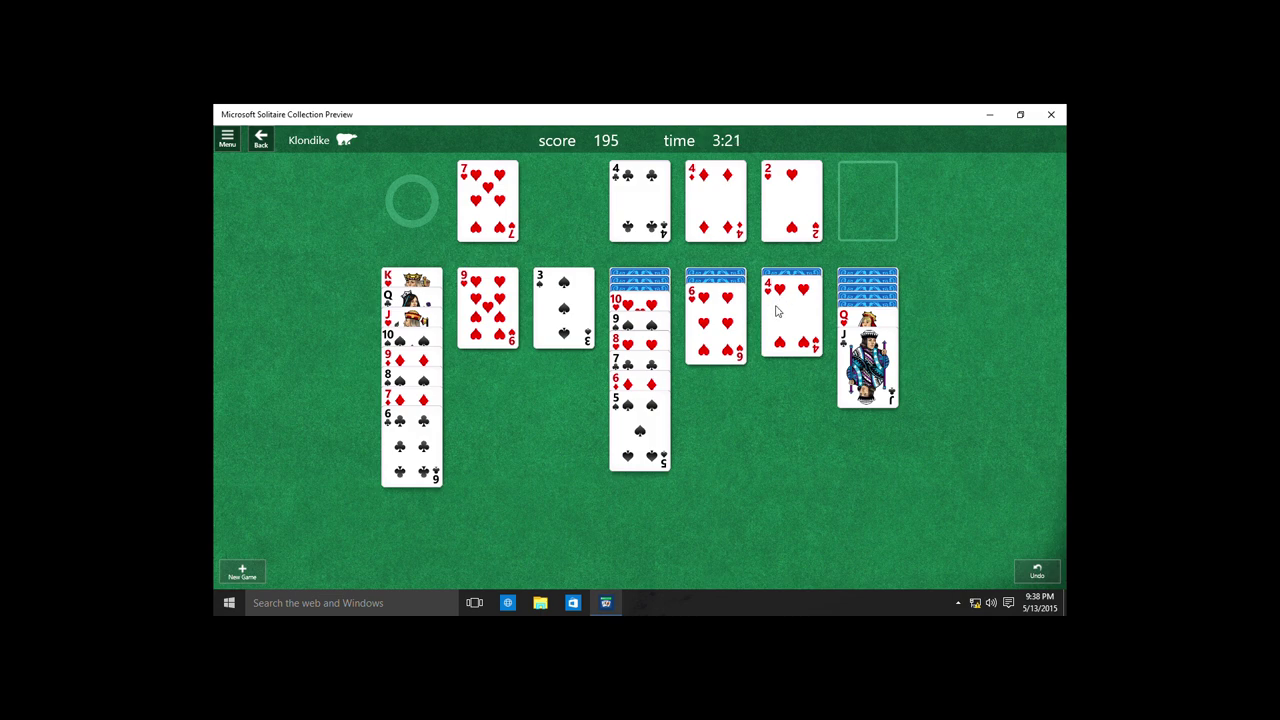
Step: Recycle the waste, stack the 4 of hearts and 3 of spades on the 5 of spades, and send the 5 of clubs to the foundation
{"action": "left_click", "coordinate": [418, 202]}
{"action": "left_click_drag", "start_coordinate": [790, 300], "coordinate": [646, 443]}
{"action": "left_click", "coordinate": [645, 478]}
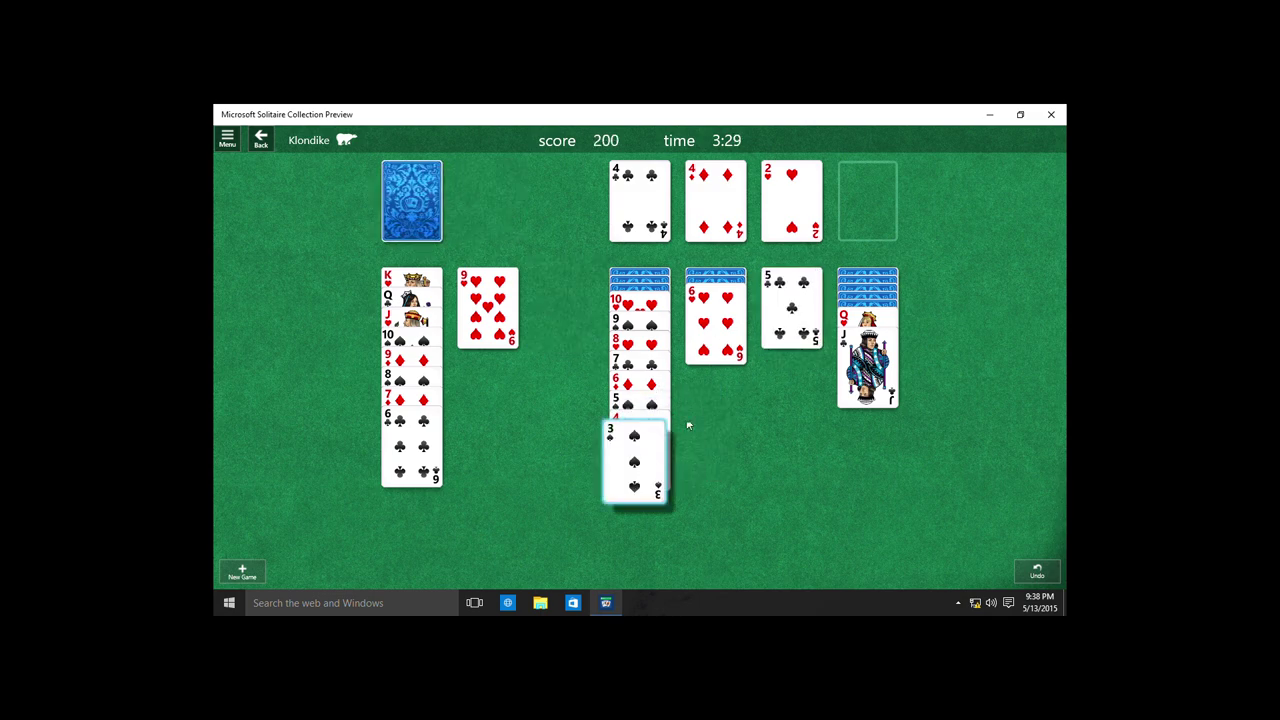
{"action": "left_click", "coordinate": [766, 332]}
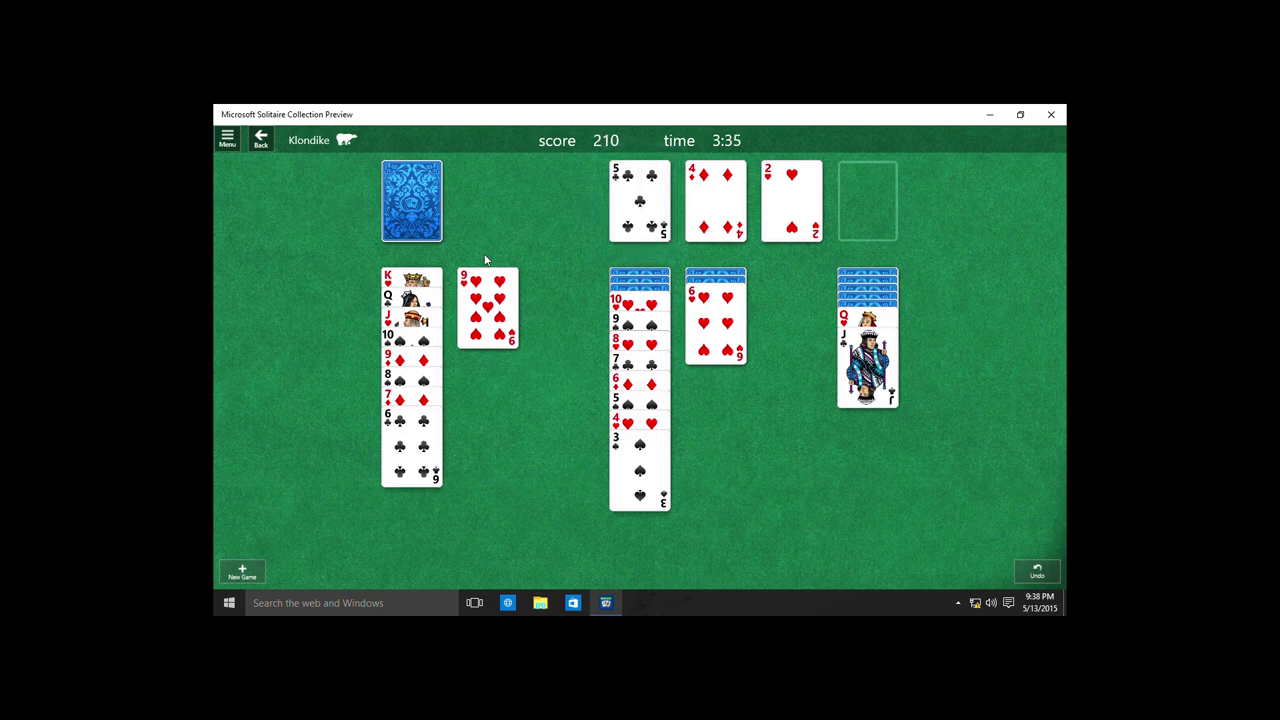
Step: Draw through the stock to the queen of spades and send the 6 of clubs to the clubs foundation
{"action": "left_click", "coordinate": [431, 226]}
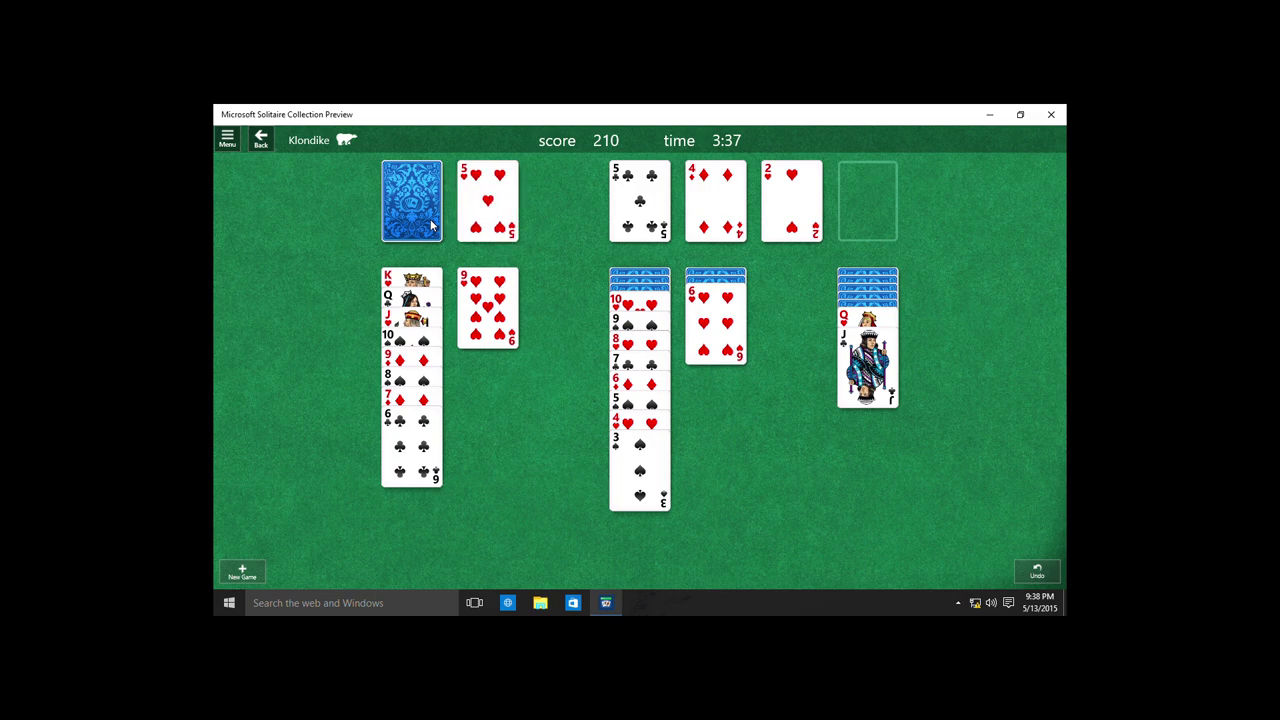
{"action": "left_click", "coordinate": [412, 222]}
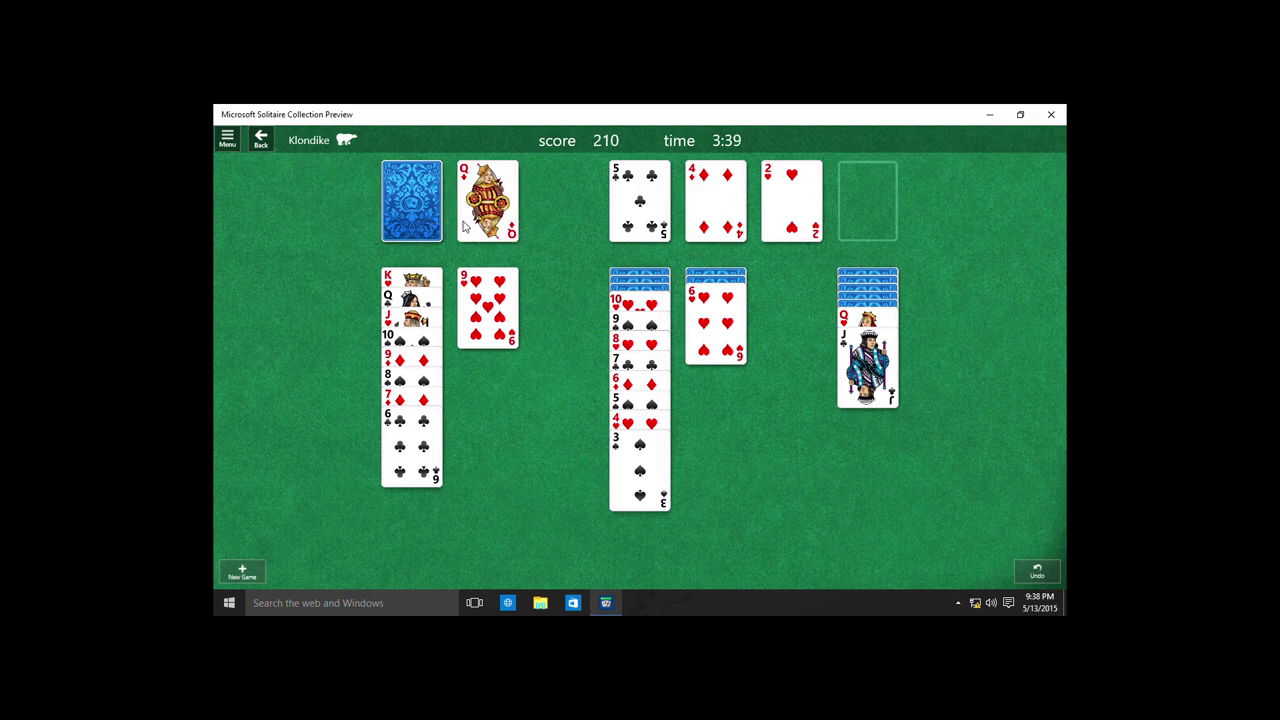
{"action": "left_click", "coordinate": [412, 226]}
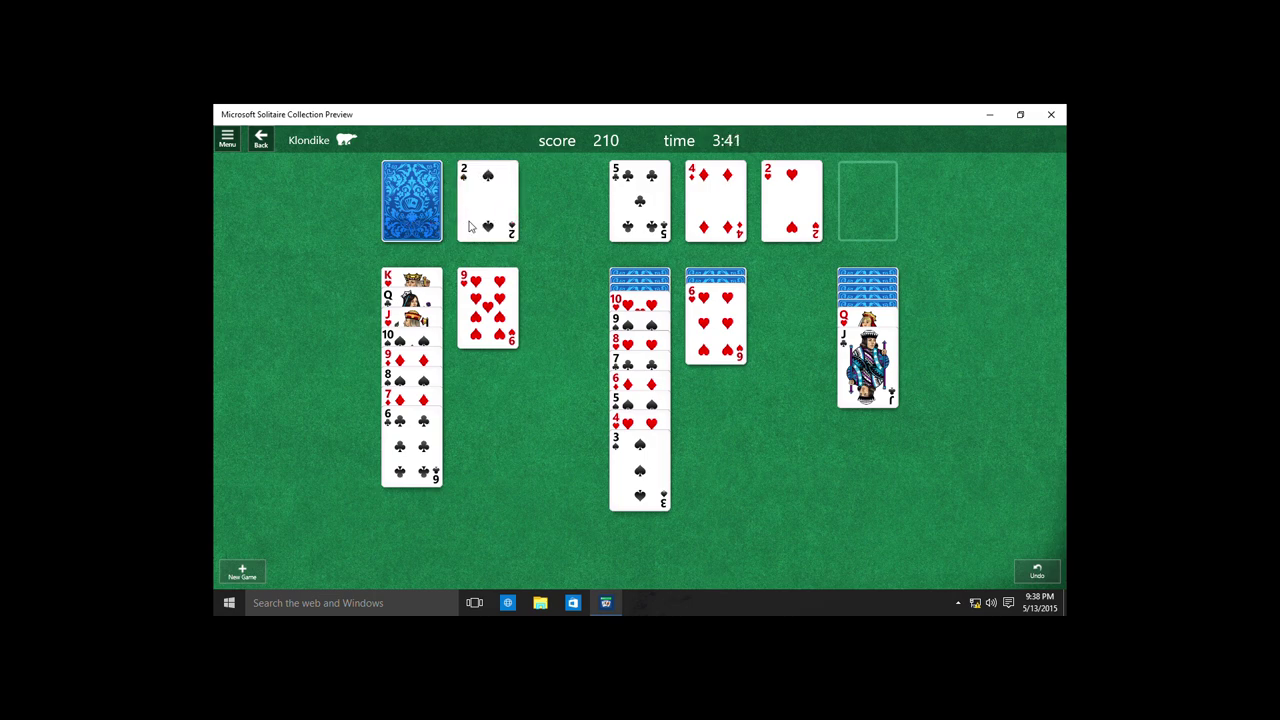
{"action": "left_click", "coordinate": [420, 224]}
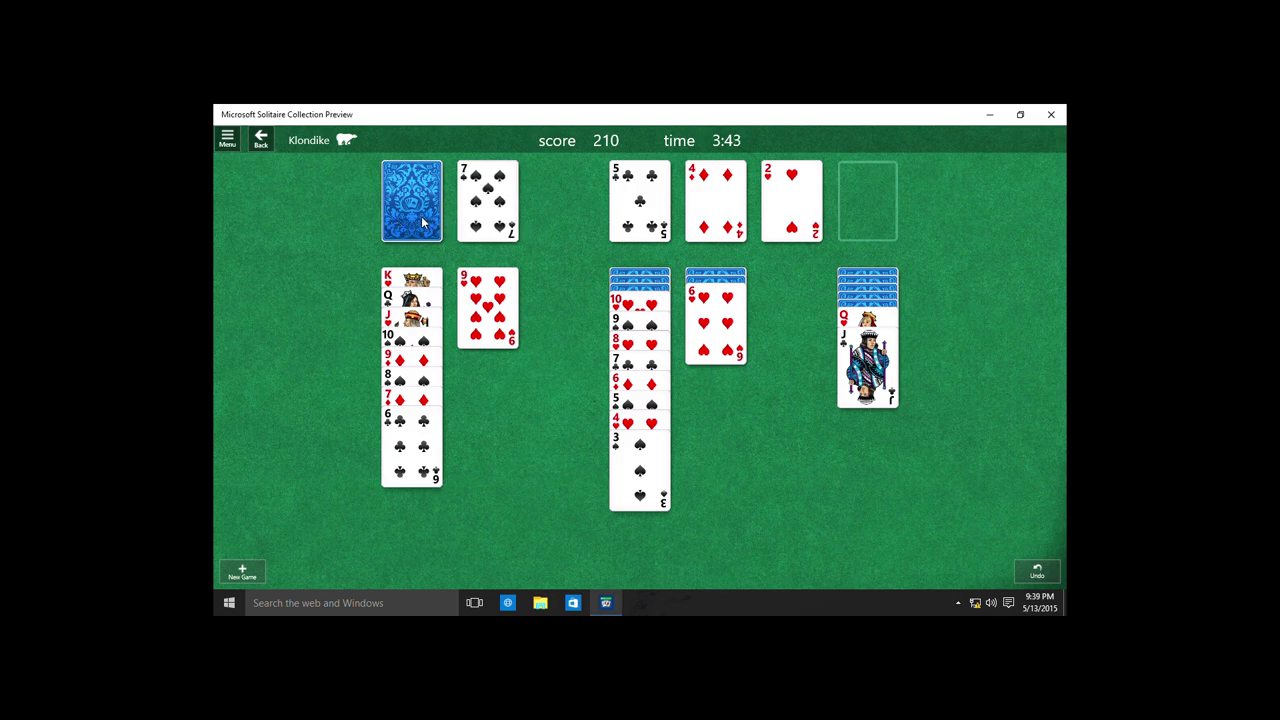
{"action": "left_click", "coordinate": [421, 216]}
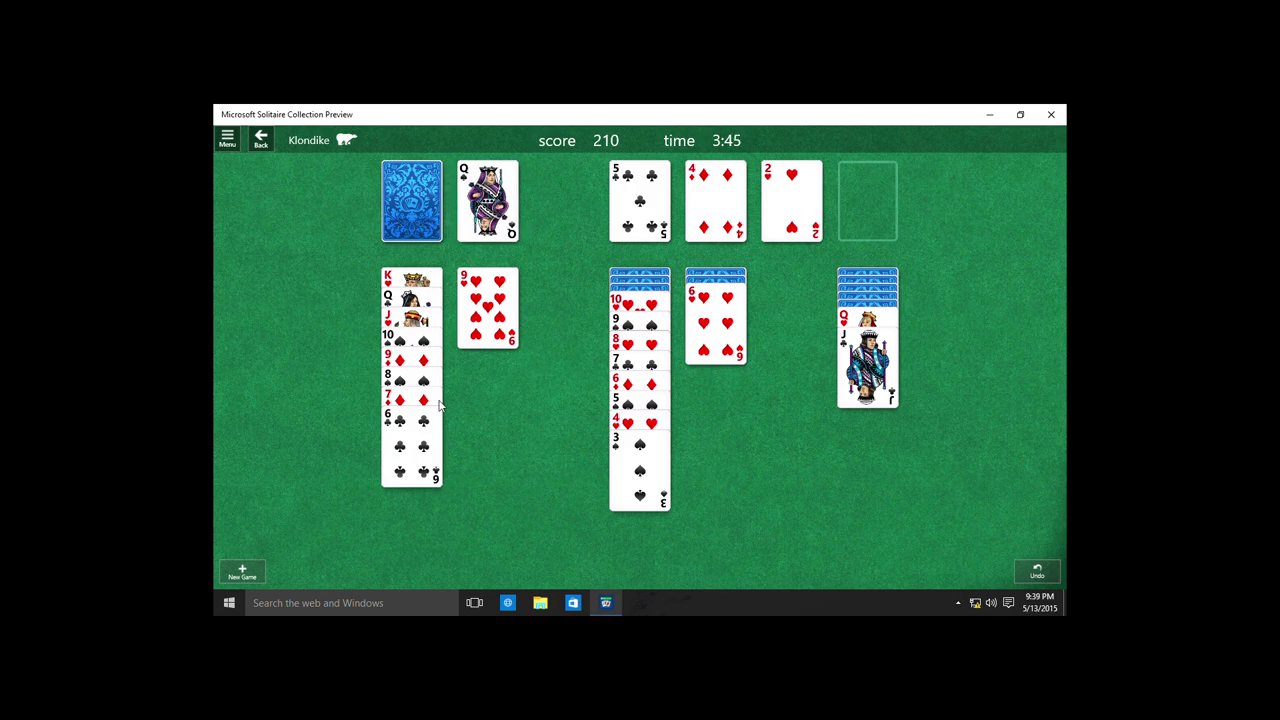
{"action": "left_click_drag", "start_coordinate": [411, 455], "coordinate": [603, 235]}
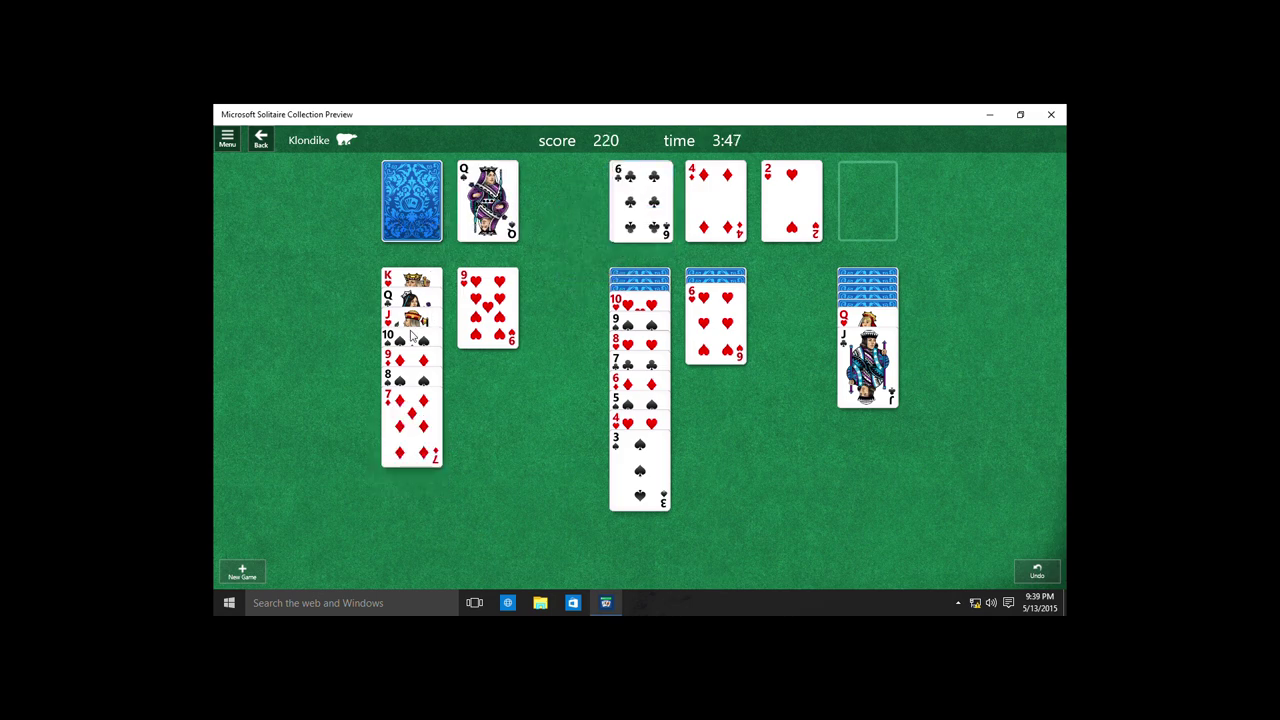
Step: Draw the black king, place it in the empty column, and stack the queen of hearts with its black jack on it
{"action": "left_click", "coordinate": [402, 227]}
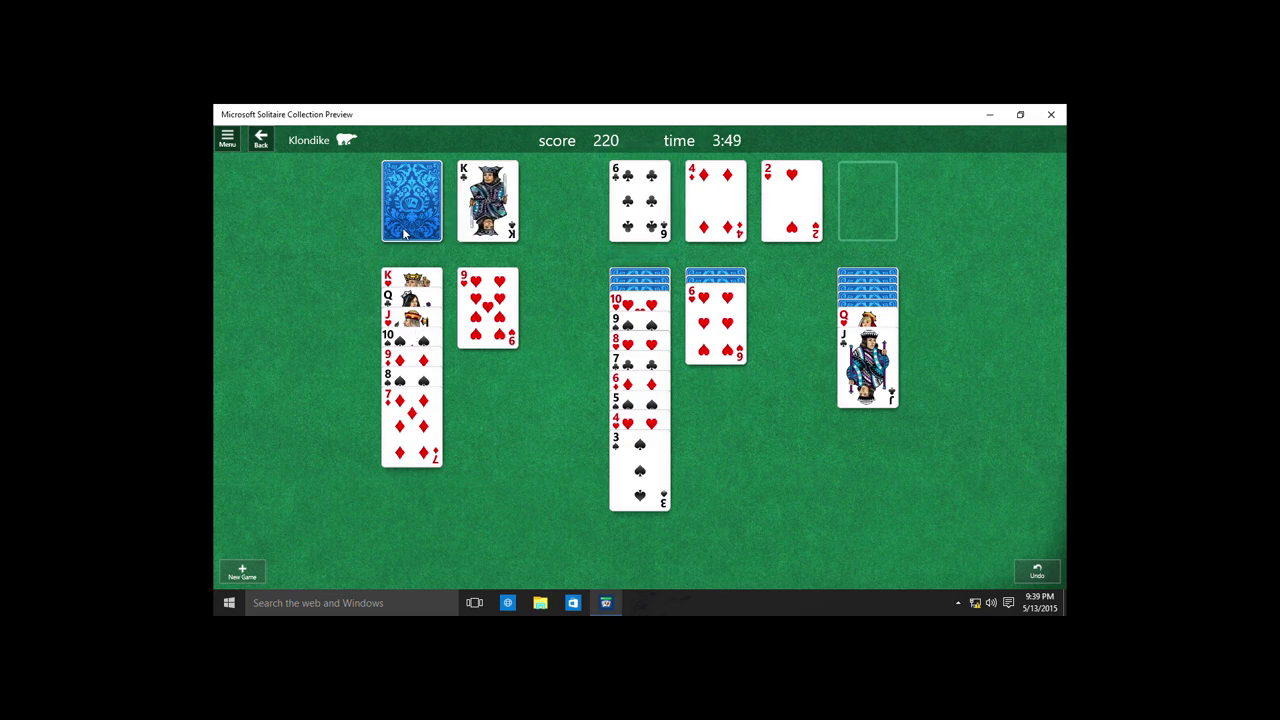
{"action": "left_click", "coordinate": [466, 215]}
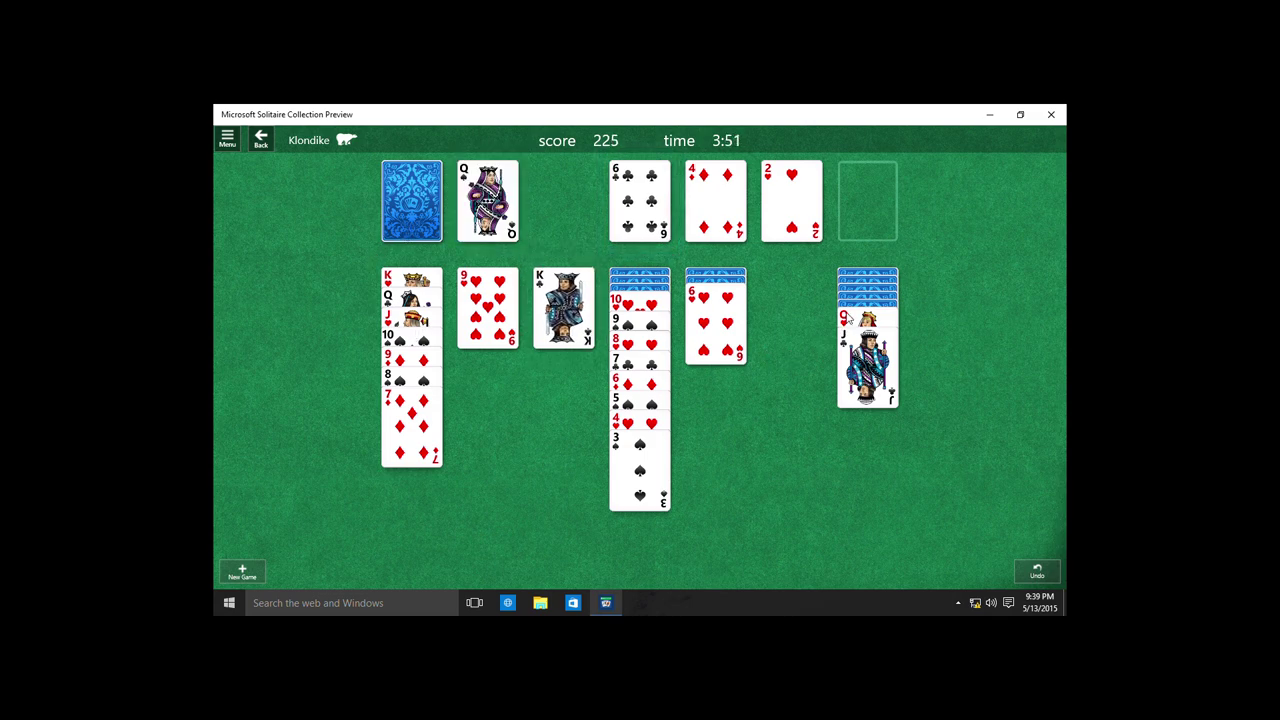
{"action": "left_click", "coordinate": [849, 319]}
{"action": "left_click_drag", "start_coordinate": [628, 322], "coordinate": [603, 322]}
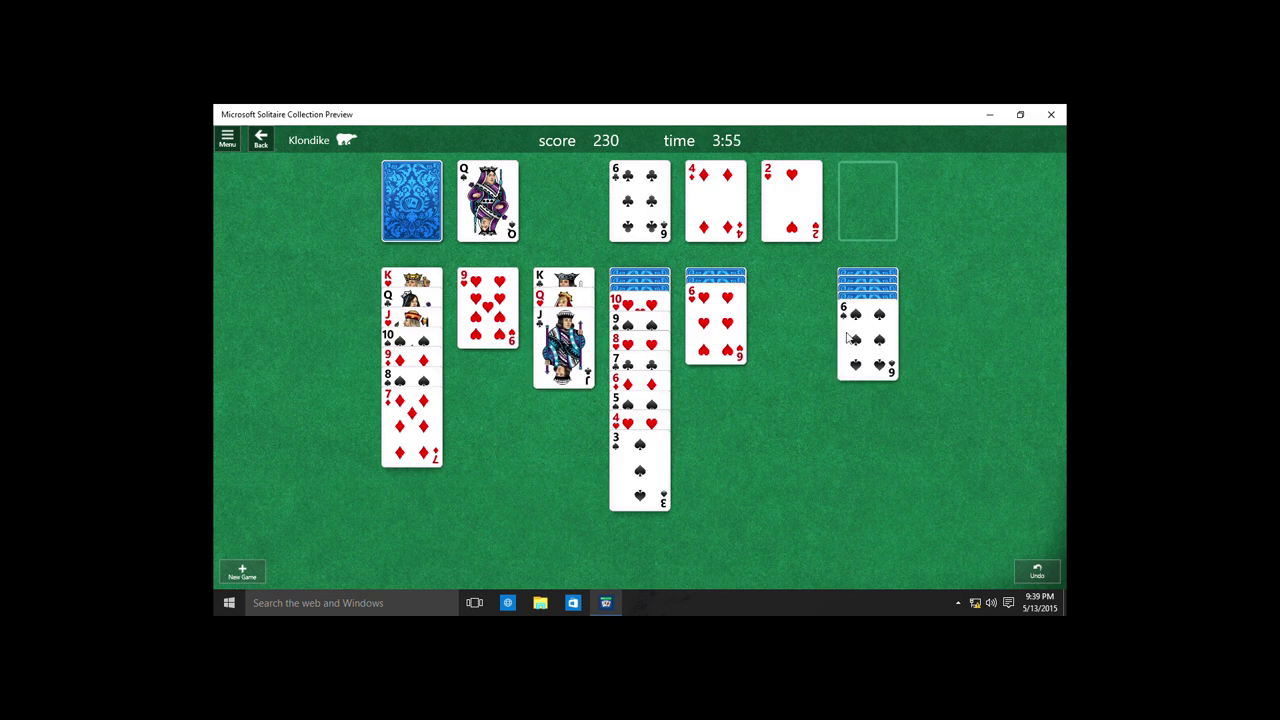
Step: Move the sequence from the 10 of hearts onto the black jack and send the uncovered ace of spades to the empty foundation
{"action": "left_click", "coordinate": [622, 302]}
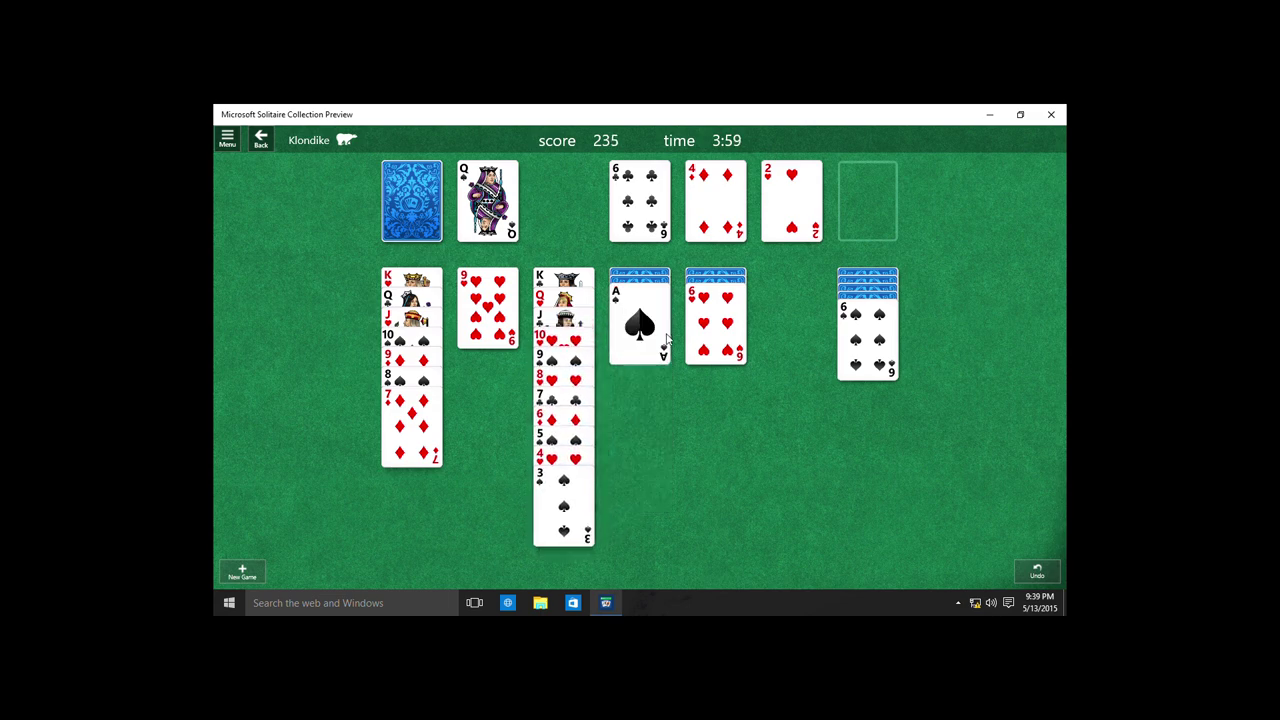
{"action": "left_click", "coordinate": [640, 312]}
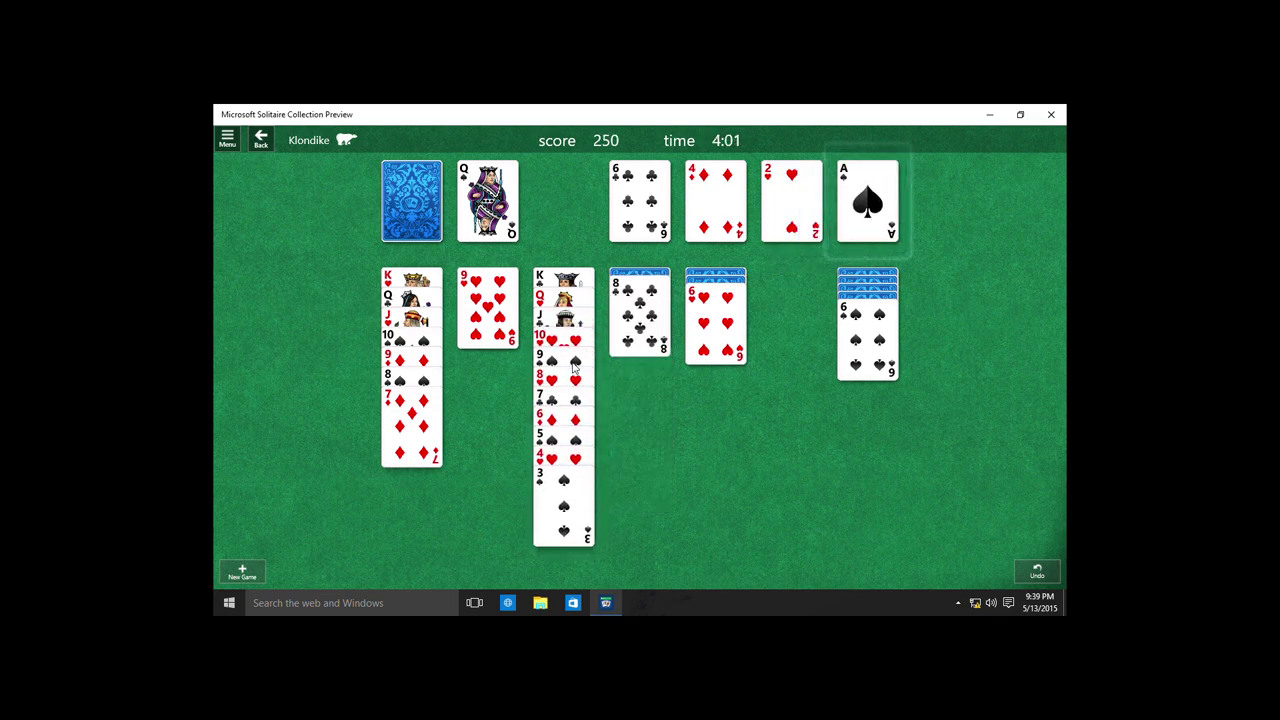
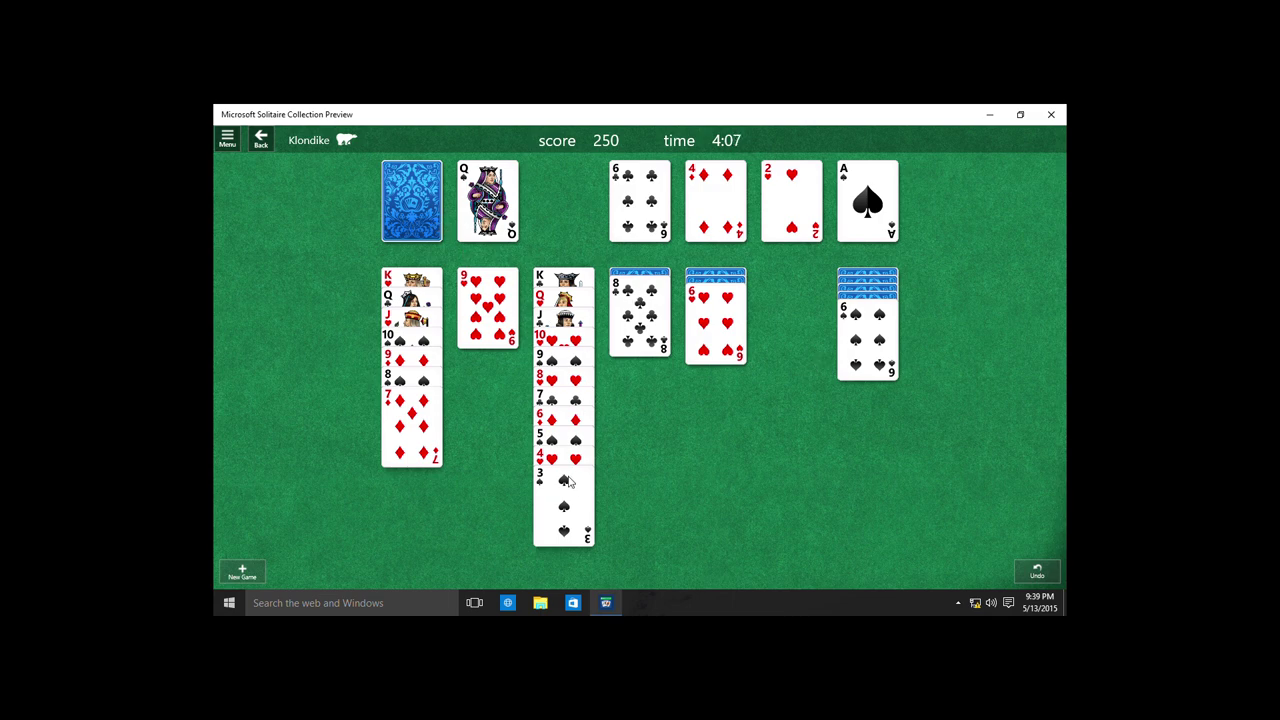
Step: Draw to the king of diamonds, place it in the empty column, and turn over another stock card
{"action": "left_click", "coordinate": [408, 225]}
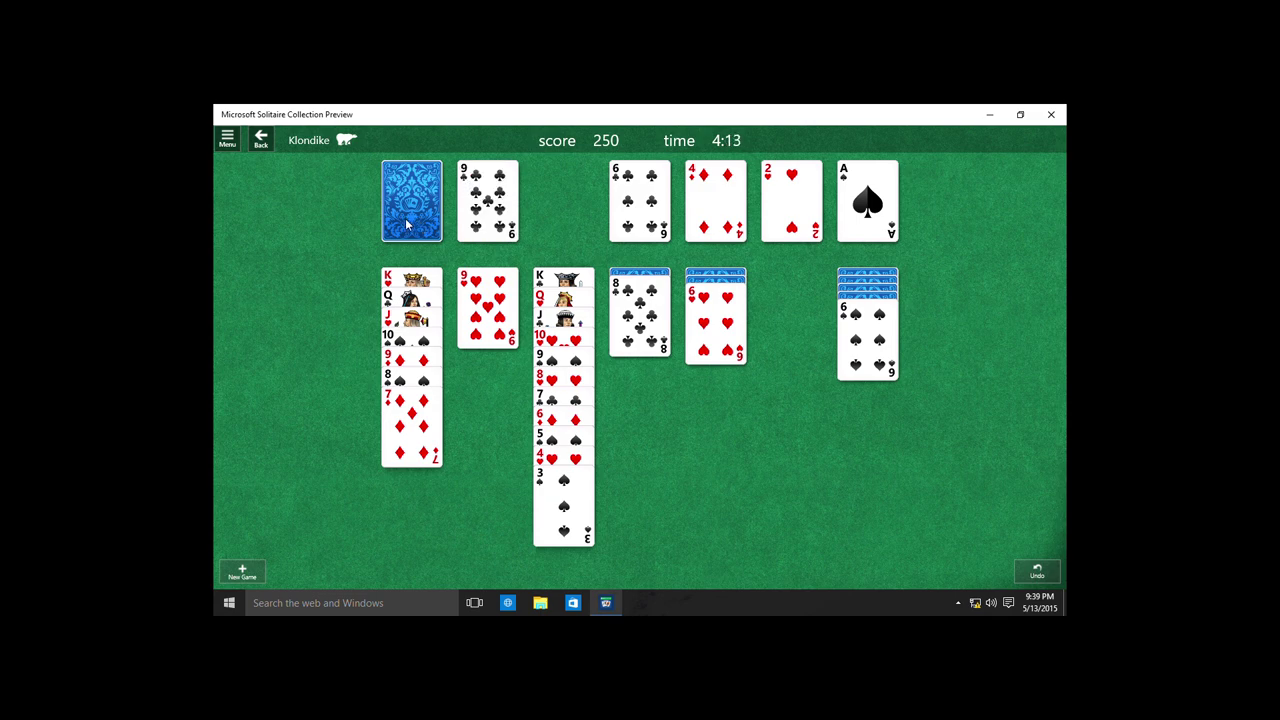
{"action": "left_click", "coordinate": [408, 225]}
{"action": "left_click", "coordinate": [477, 224]}
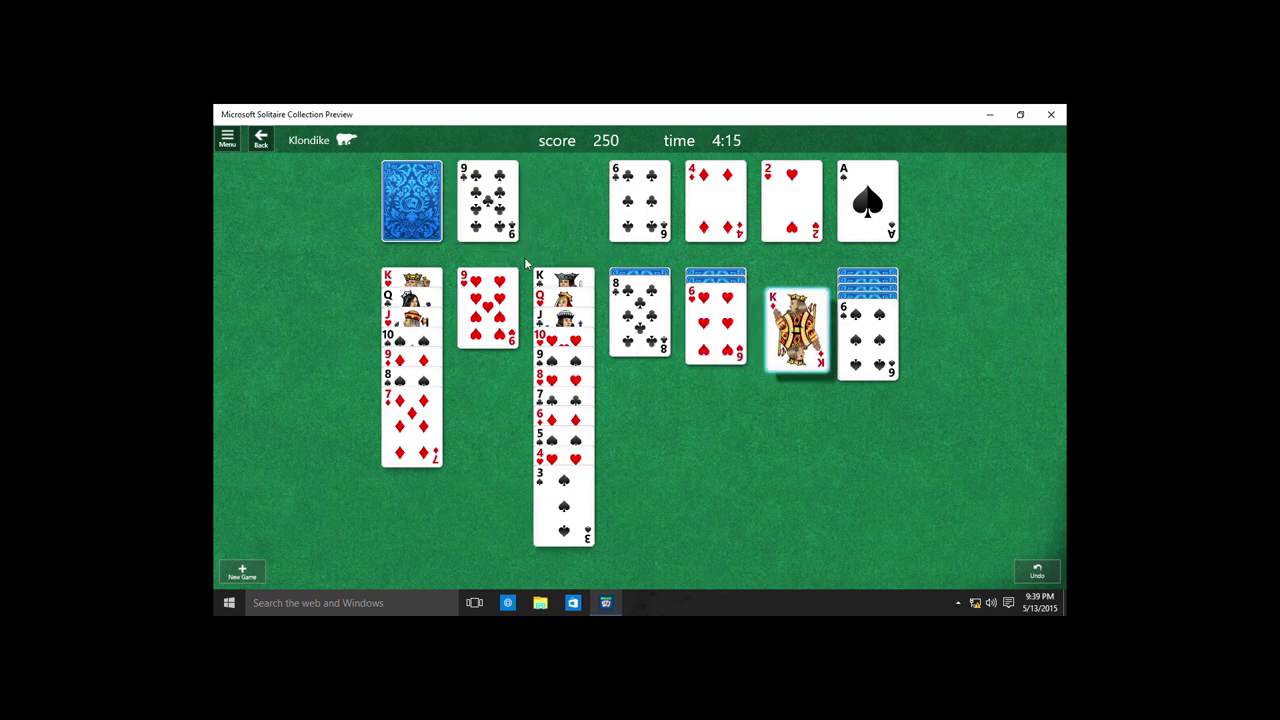
{"action": "left_click", "coordinate": [390, 204]}
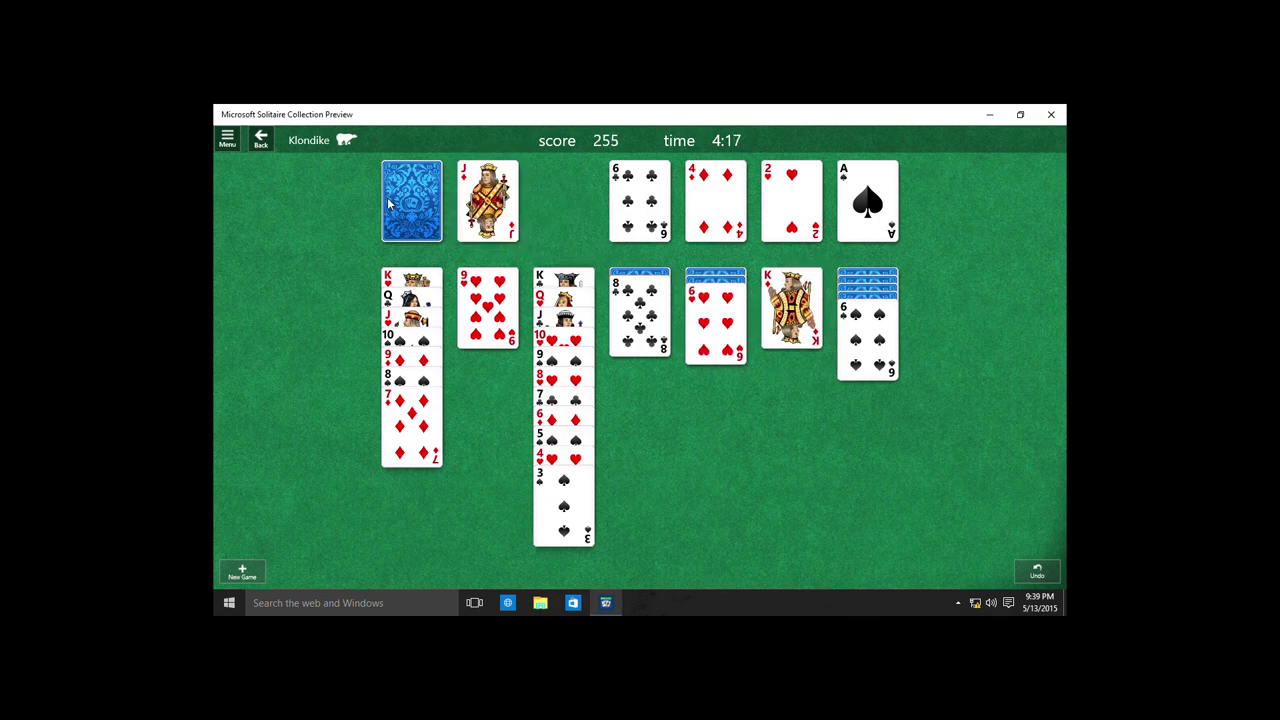
Step: Stack the 8 of clubs on the 9 of hearts, send the 5 of diamonds to its foundation, and draw the remaining stock cards
{"action": "left_click", "coordinate": [633, 322]}
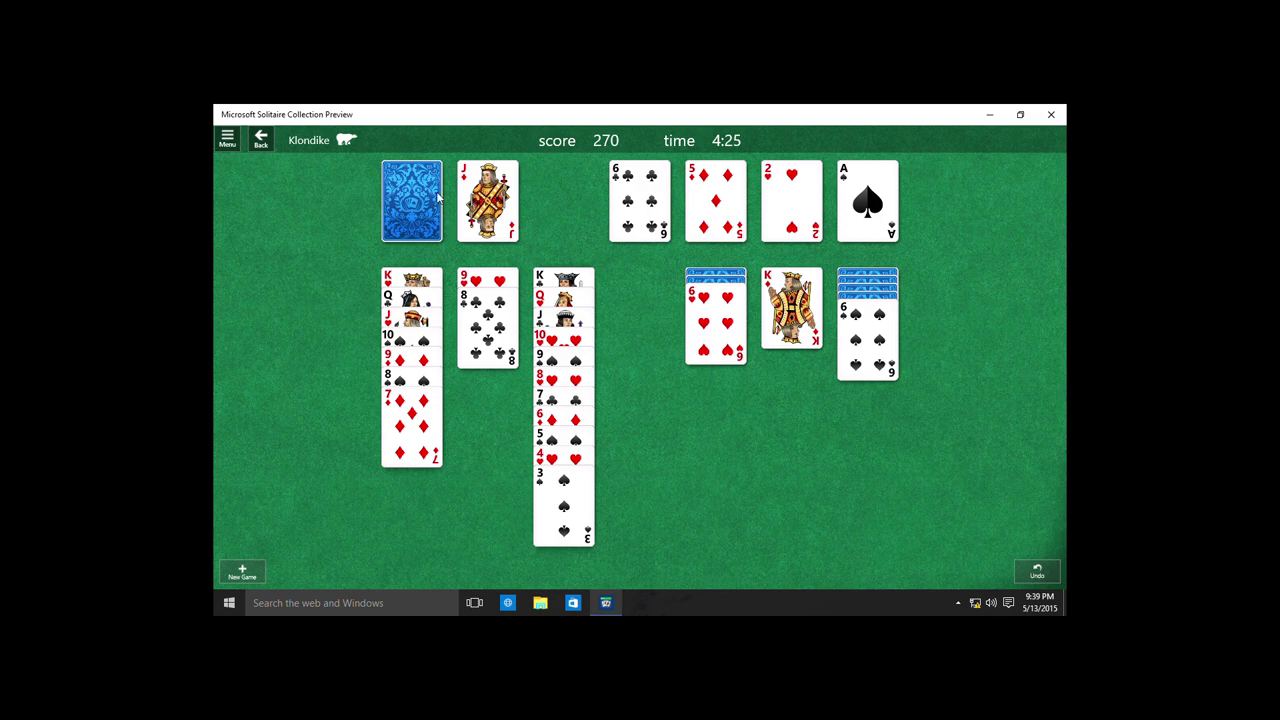
{"action": "left_click", "coordinate": [402, 201]}
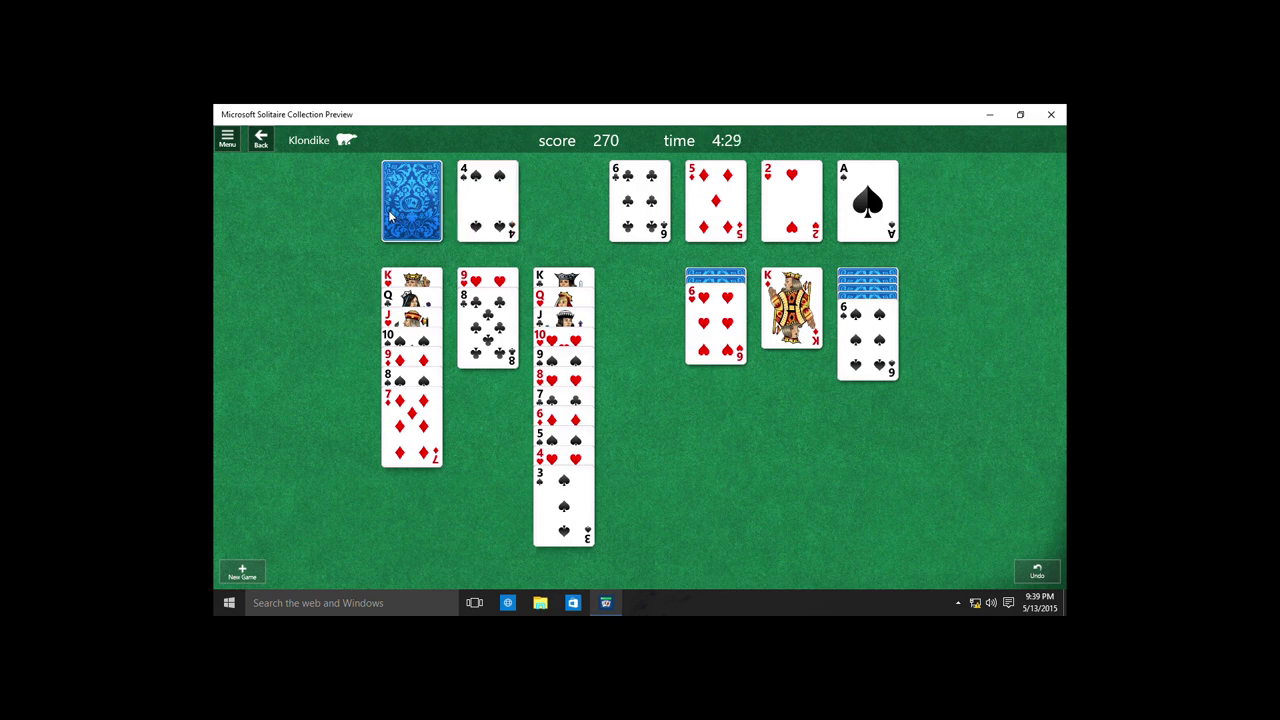
{"action": "left_click", "coordinate": [396, 216]}
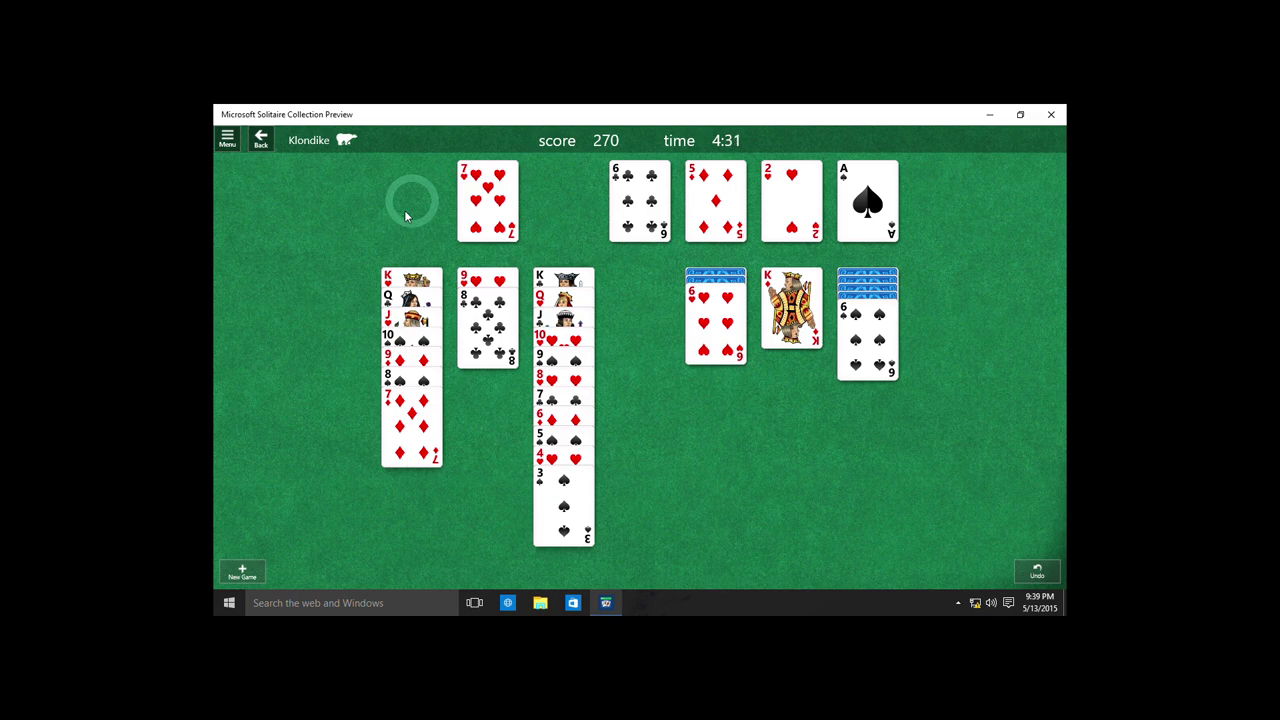
{"action": "left_click", "coordinate": [512, 222]}
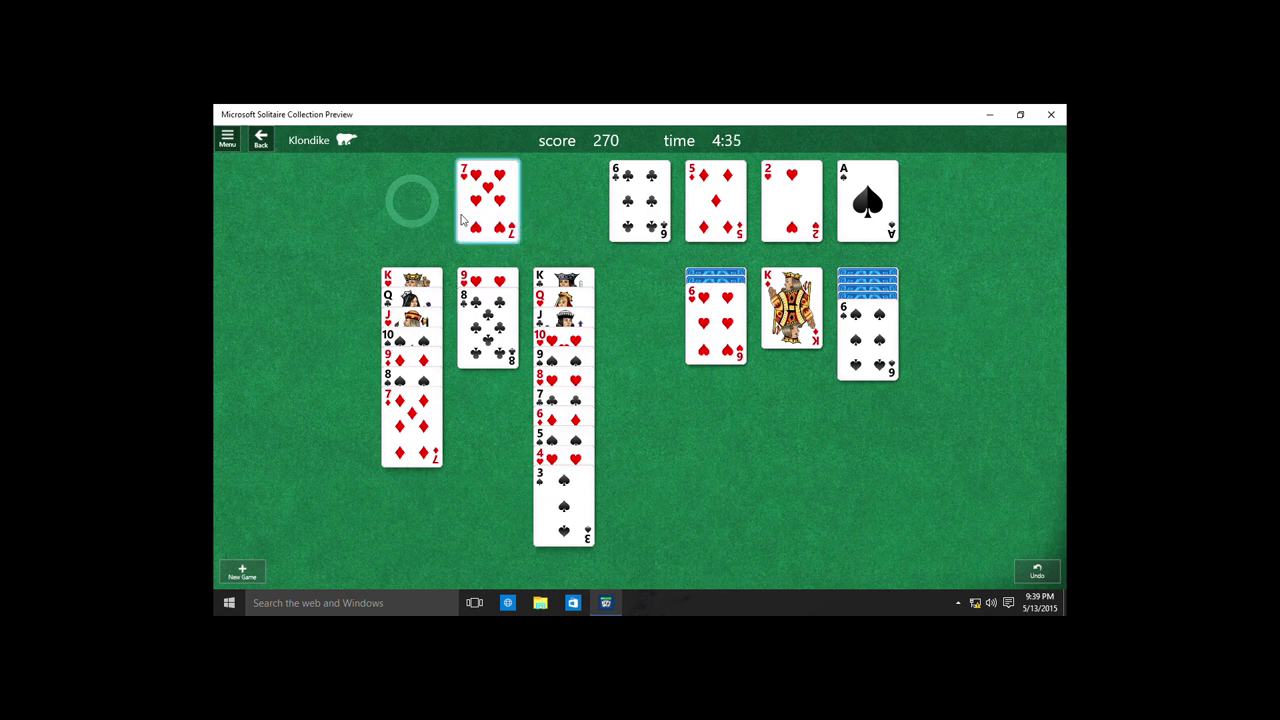
Step: Recycle the waste, draw the 5 of hearts, and place it on the 6 of spades
{"action": "left_click", "coordinate": [420, 205]}
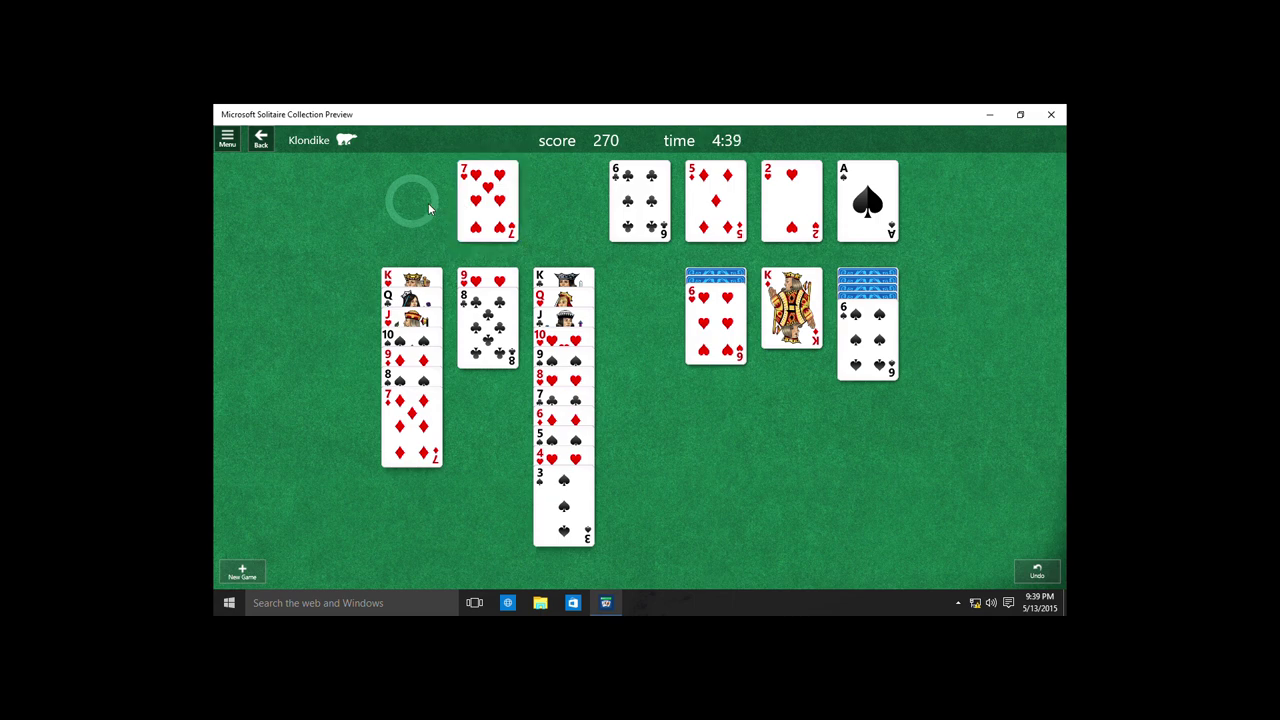
{"action": "left_click", "coordinate": [428, 205]}
{"action": "left_click", "coordinate": [428, 215]}
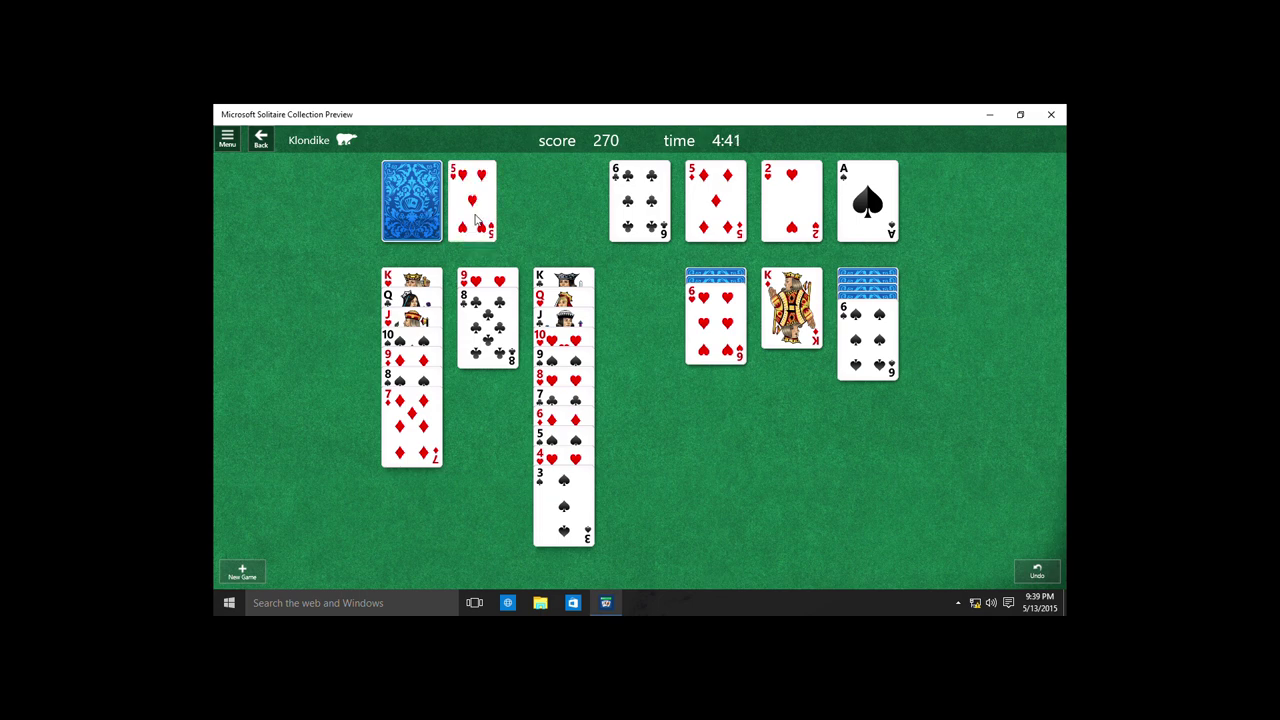
{"action": "left_click", "coordinate": [489, 205]}
{"action": "left_click_drag", "start_coordinate": [655, 218], "coordinate": [855, 348]}
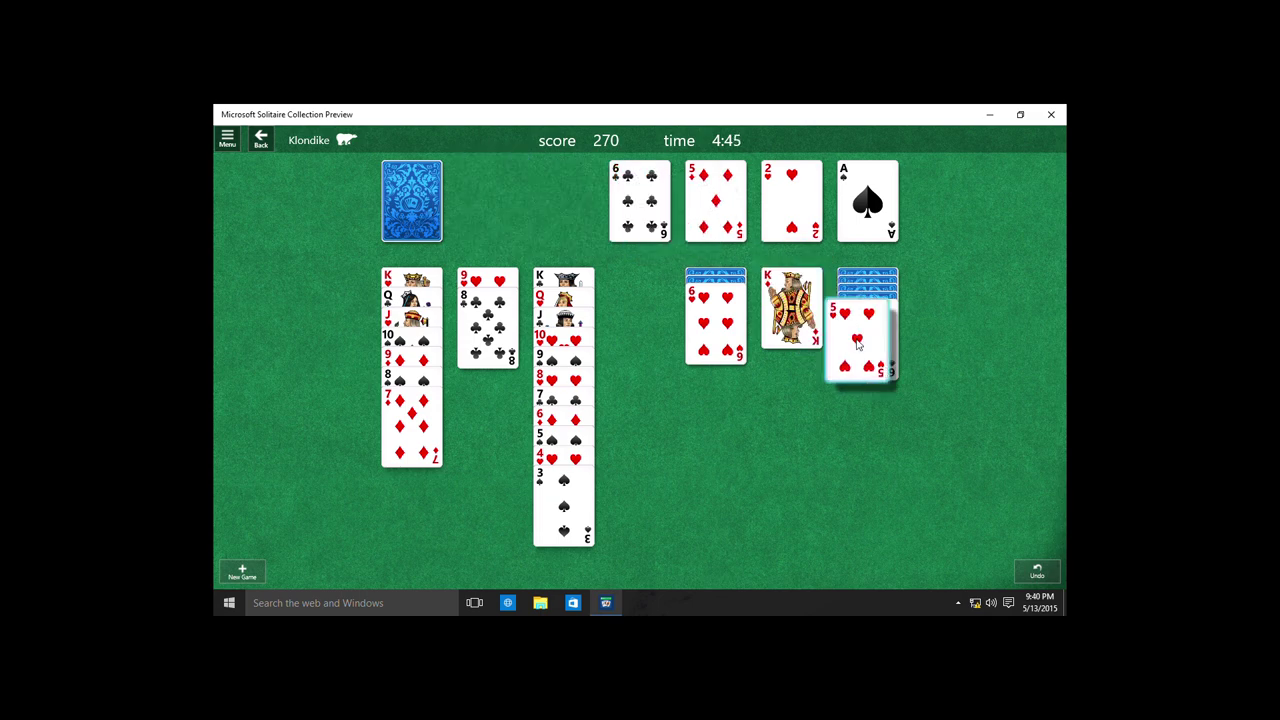
Step: Draw to the 2 of spades and build the 2 and 3 of spades on the spades foundation
{"action": "left_click", "coordinate": [438, 200]}
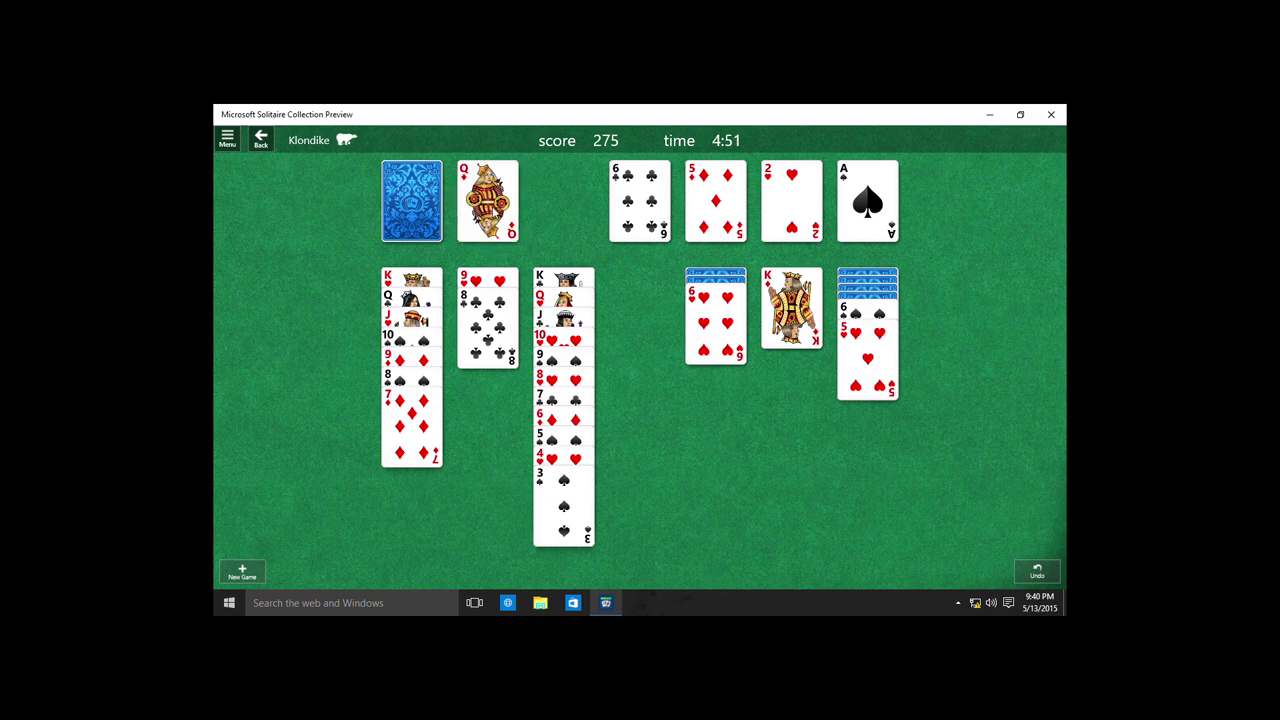
{"action": "left_click", "coordinate": [432, 218]}
{"action": "left_click", "coordinate": [487, 205]}
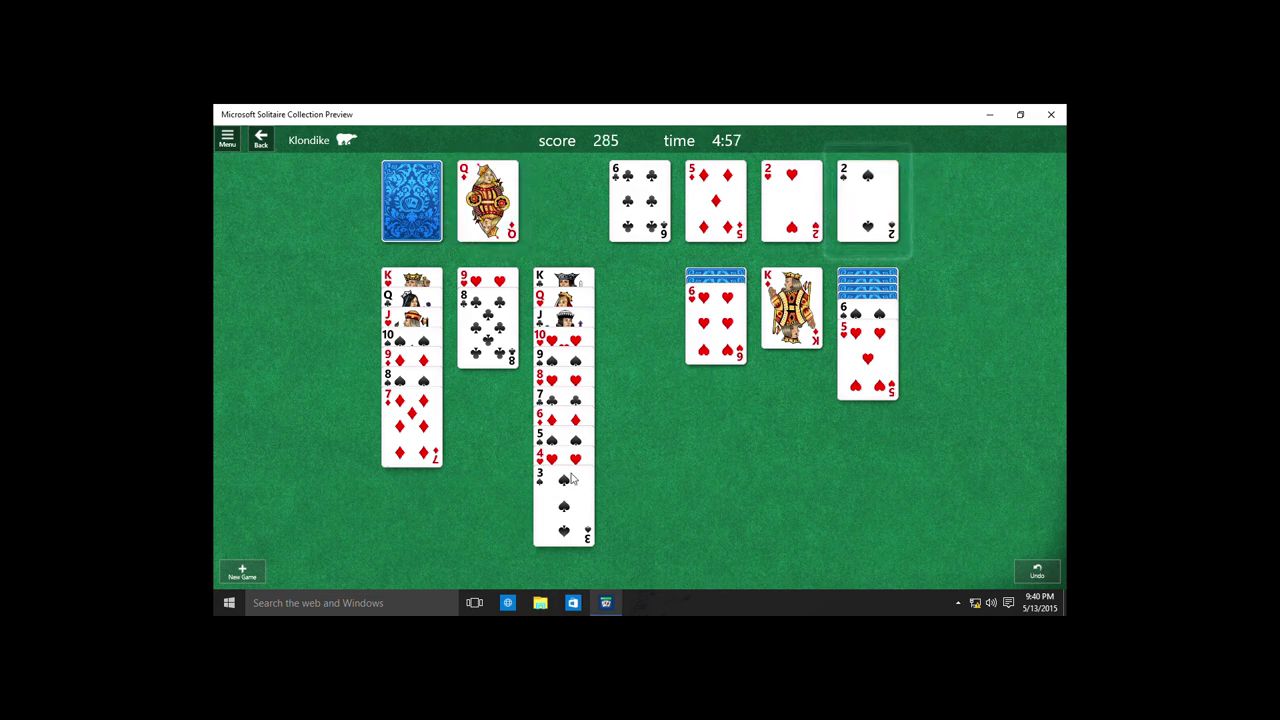
{"action": "left_click_drag", "start_coordinate": [566, 478], "coordinate": [878, 215]}
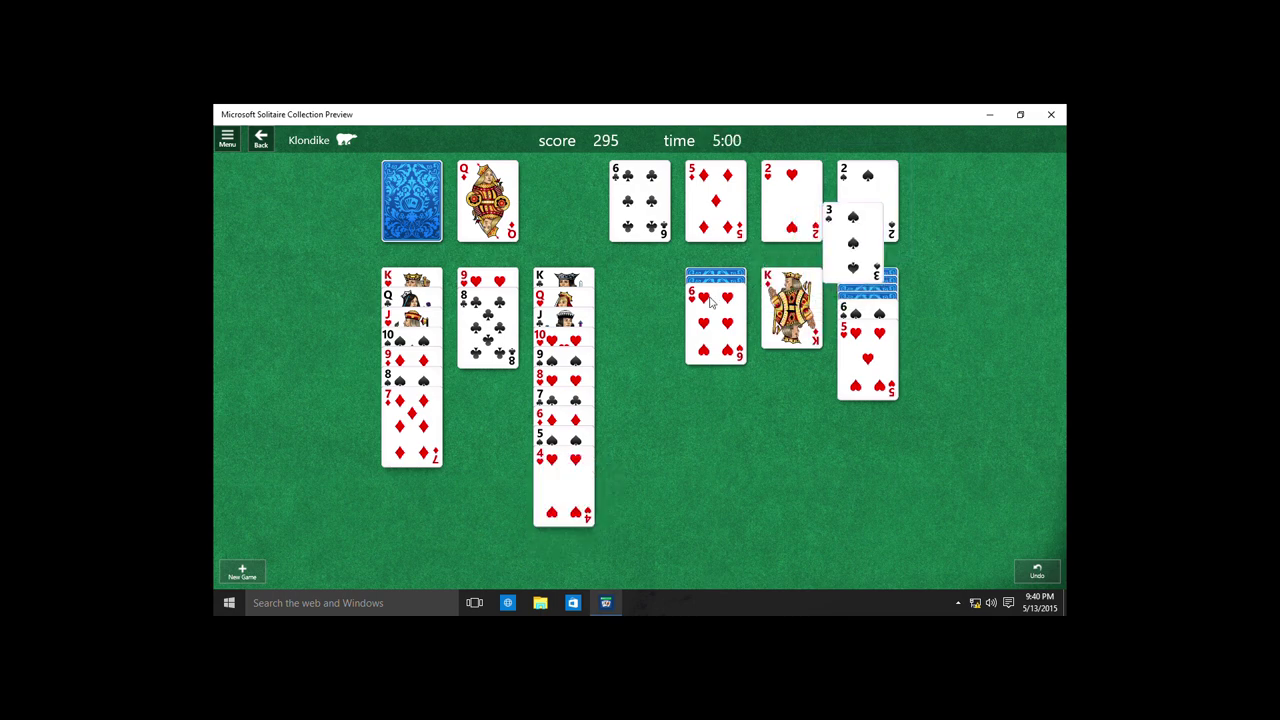
Step: Try the 7 of spades on the clubs foundation, and draw the queen of spades to place on the king of diamonds
{"action": "left_click", "coordinate": [415, 227]}
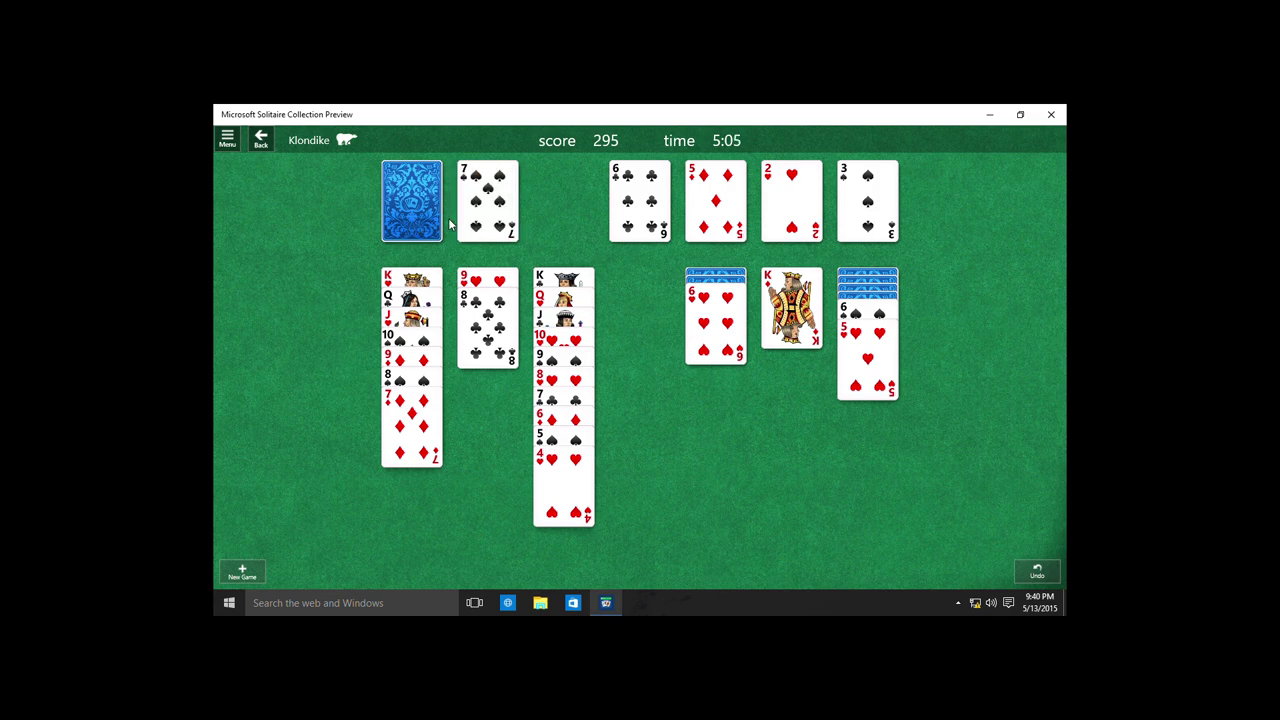
{"action": "left_click_drag", "start_coordinate": [501, 222], "coordinate": [625, 226]}
{"action": "mouse_move", "coordinate": [569, 404]}
{"action": "left_mouse_down"}
{"action": "mouse_move", "coordinate": [600, 410]}
{"action": "mouse_move", "coordinate": [575, 412]}
{"action": "left_mouse_up"}
{"action": "left_click", "coordinate": [421, 204]}
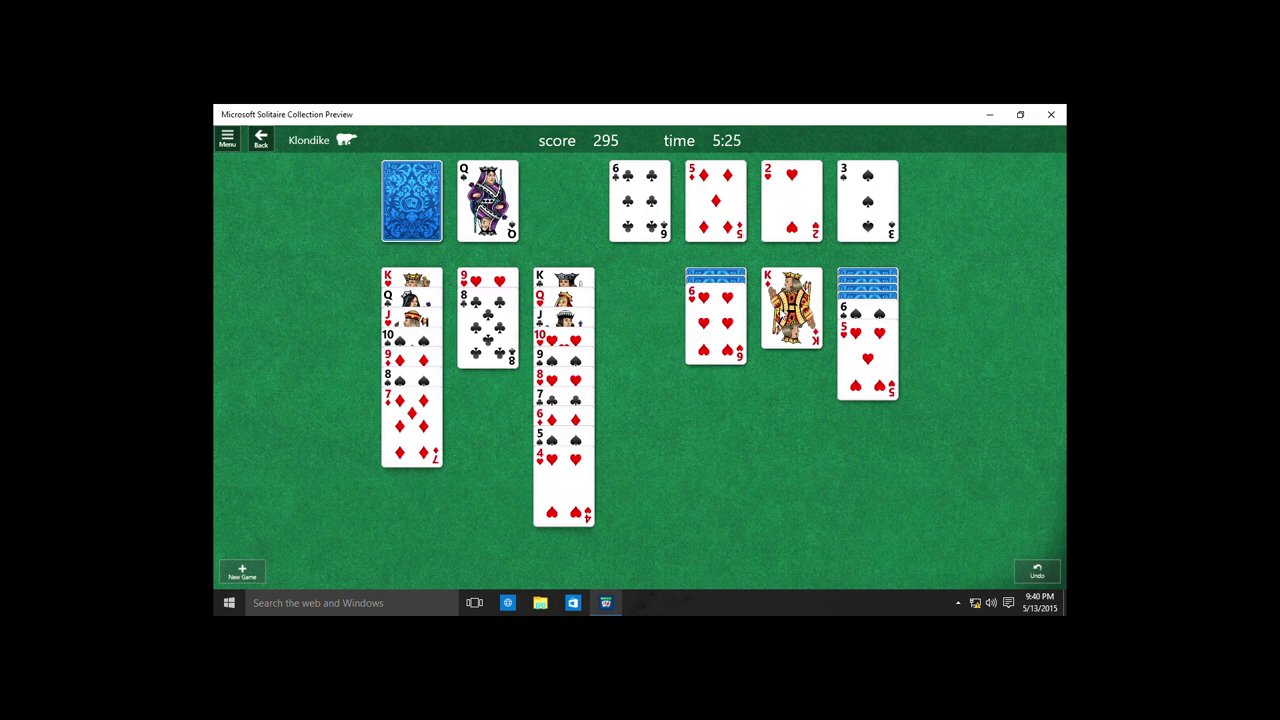
{"action": "left_click", "coordinate": [510, 212]}
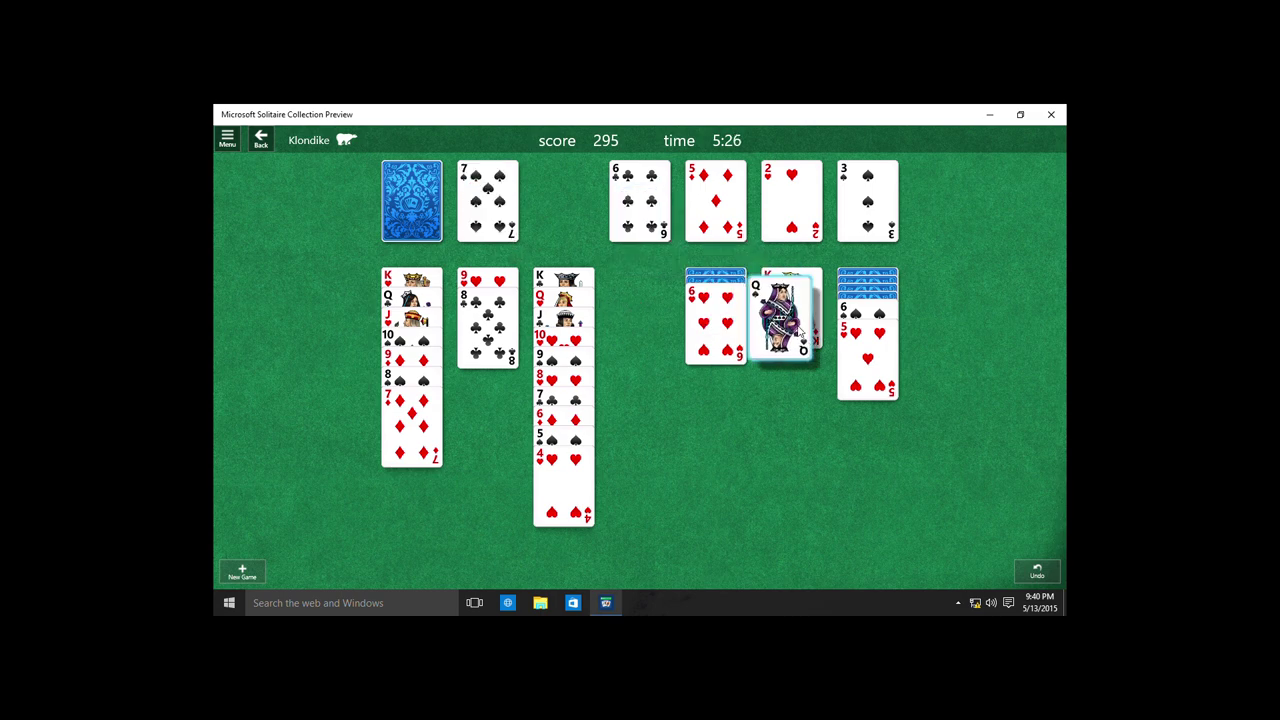
Step: Draw to the jack of diamonds and place it on the queen of spades
{"action": "left_click", "coordinate": [418, 206]}
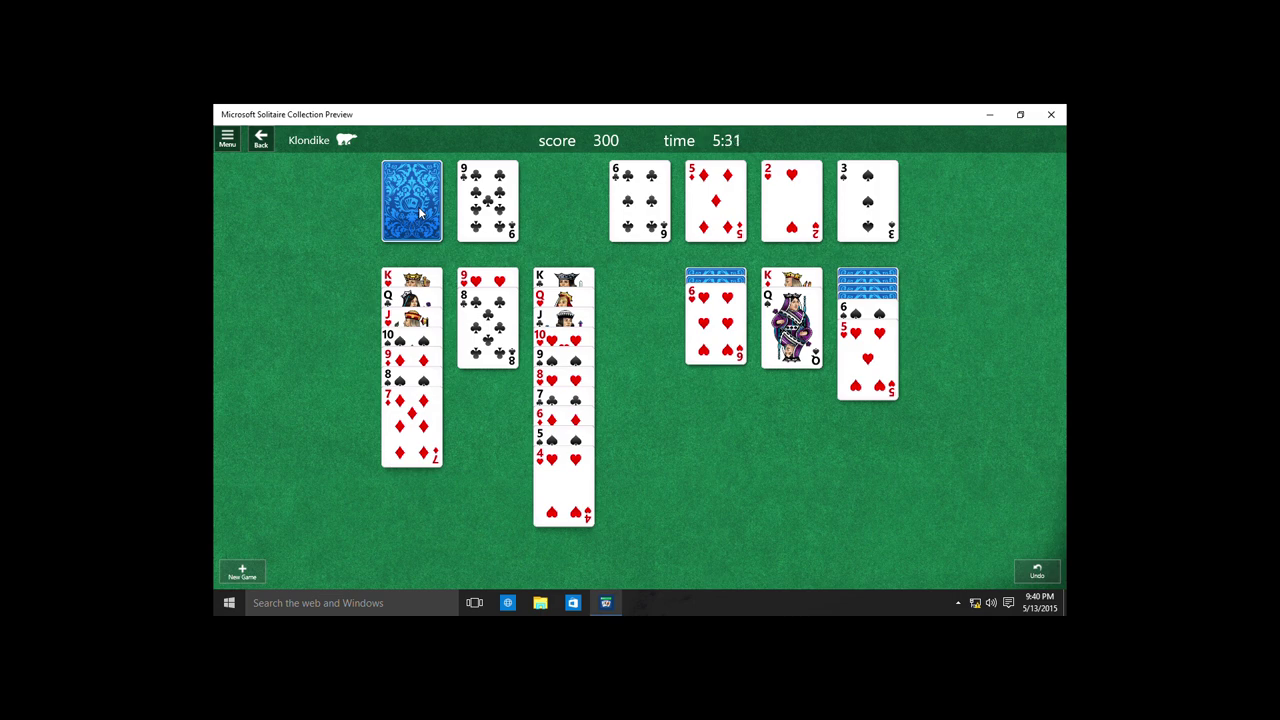
{"action": "left_click", "coordinate": [419, 206]}
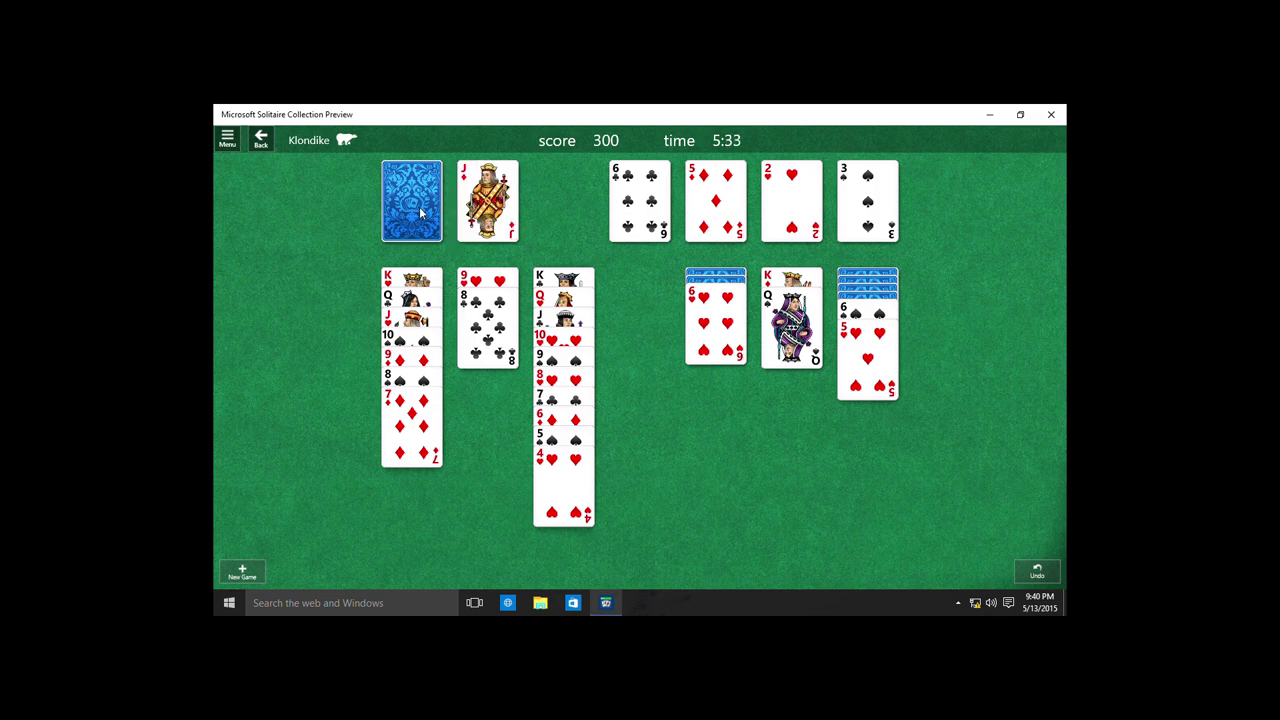
{"action": "left_click_drag", "start_coordinate": [505, 225], "coordinate": [805, 345]}
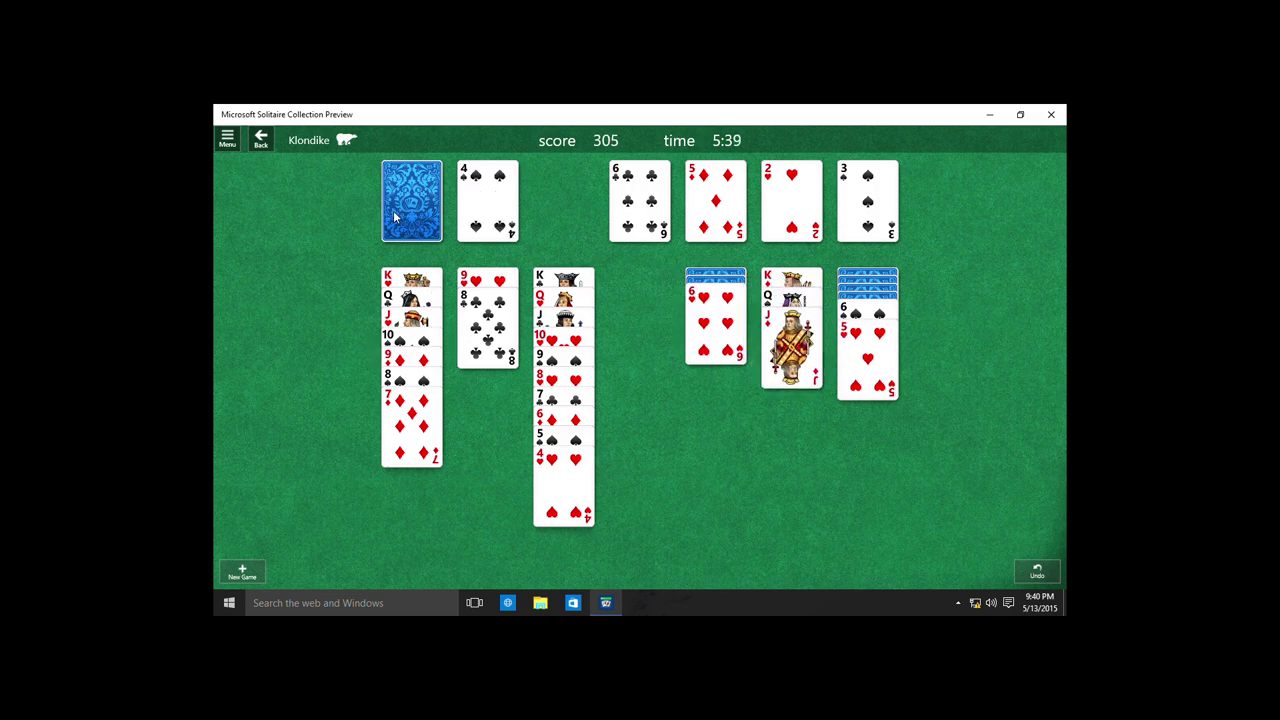
Step: Draw the last stock card, recycle the waste, and draw through the stock again to the 9 of clubs
{"action": "left_click", "coordinate": [395, 215]}
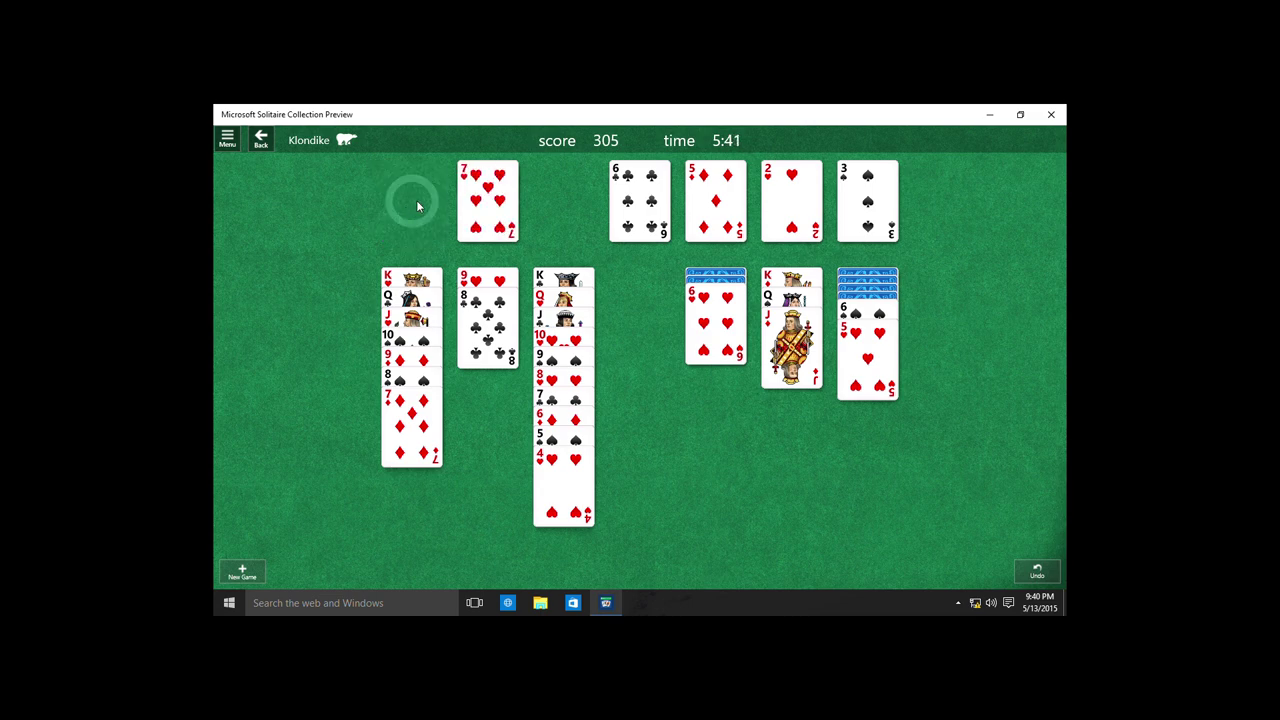
{"action": "left_click", "coordinate": [400, 205]}
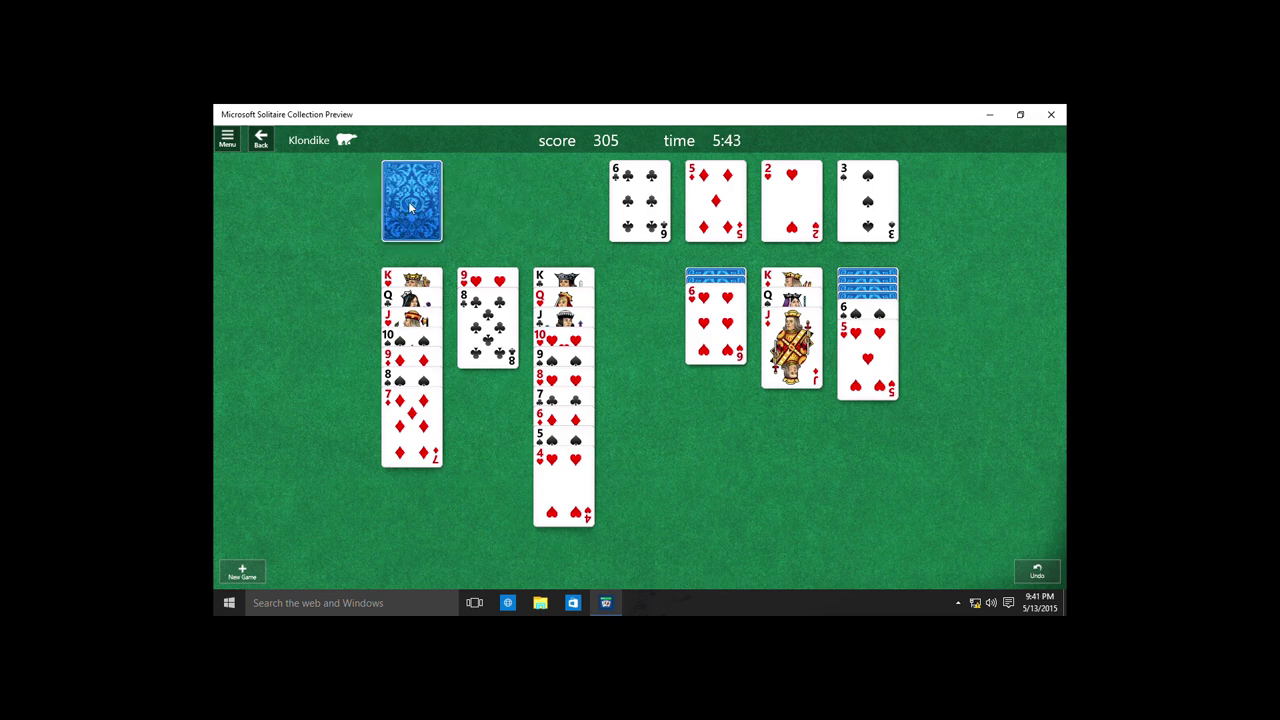
{"action": "left_click", "coordinate": [410, 207]}
{"action": "left_click", "coordinate": [410, 207]}
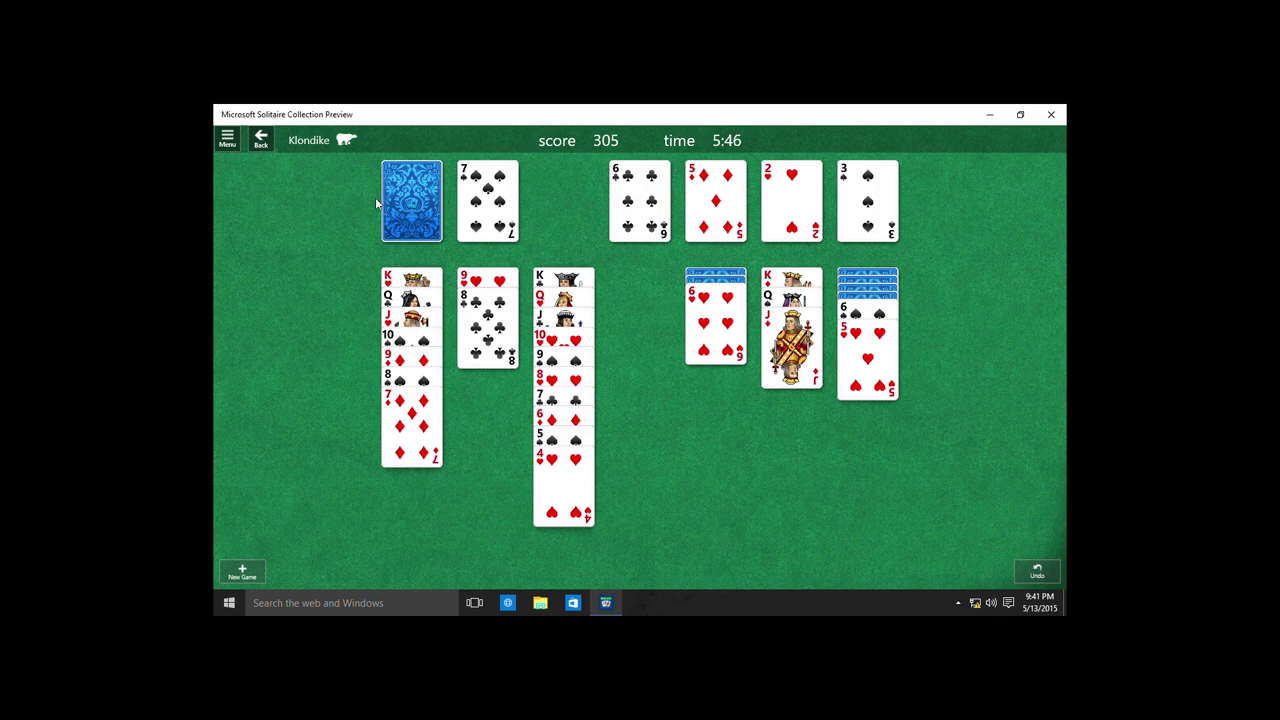
{"action": "left_click", "coordinate": [440, 215]}
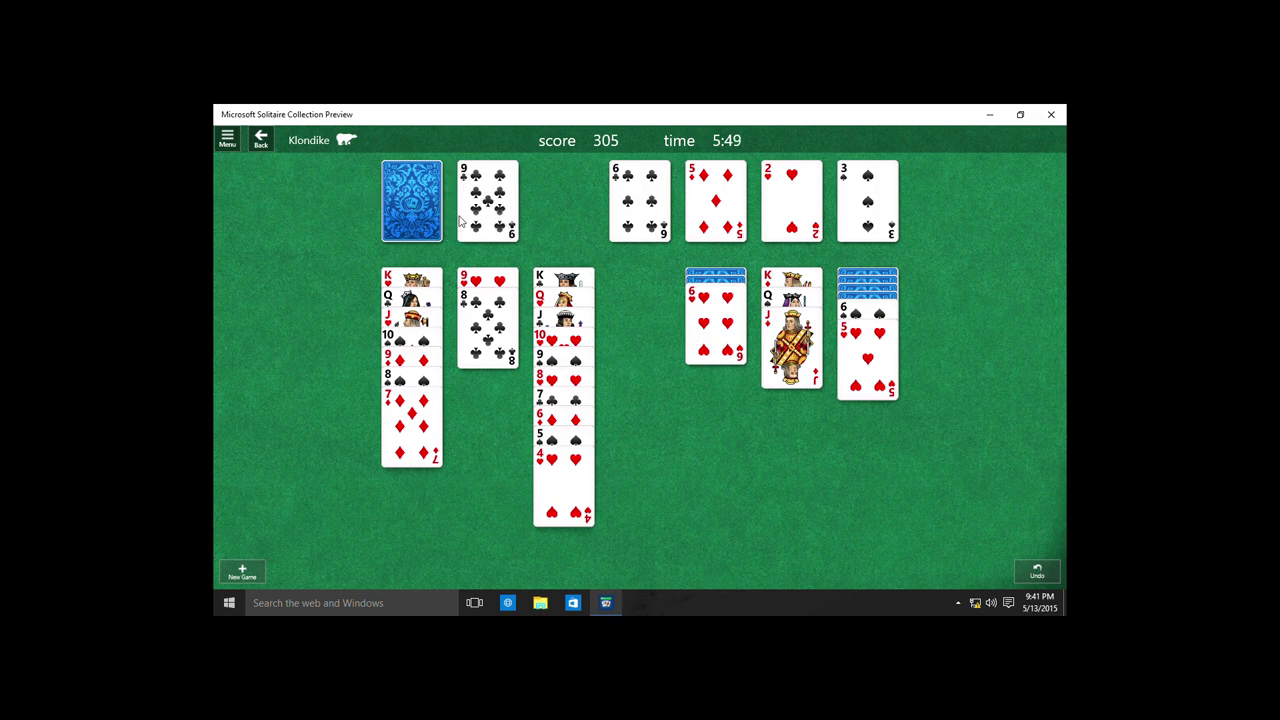
Step: Draw the 4 of spades onto the spades foundation, and cycle through the stock to the queen of diamonds
{"action": "left_click", "coordinate": [426, 220]}
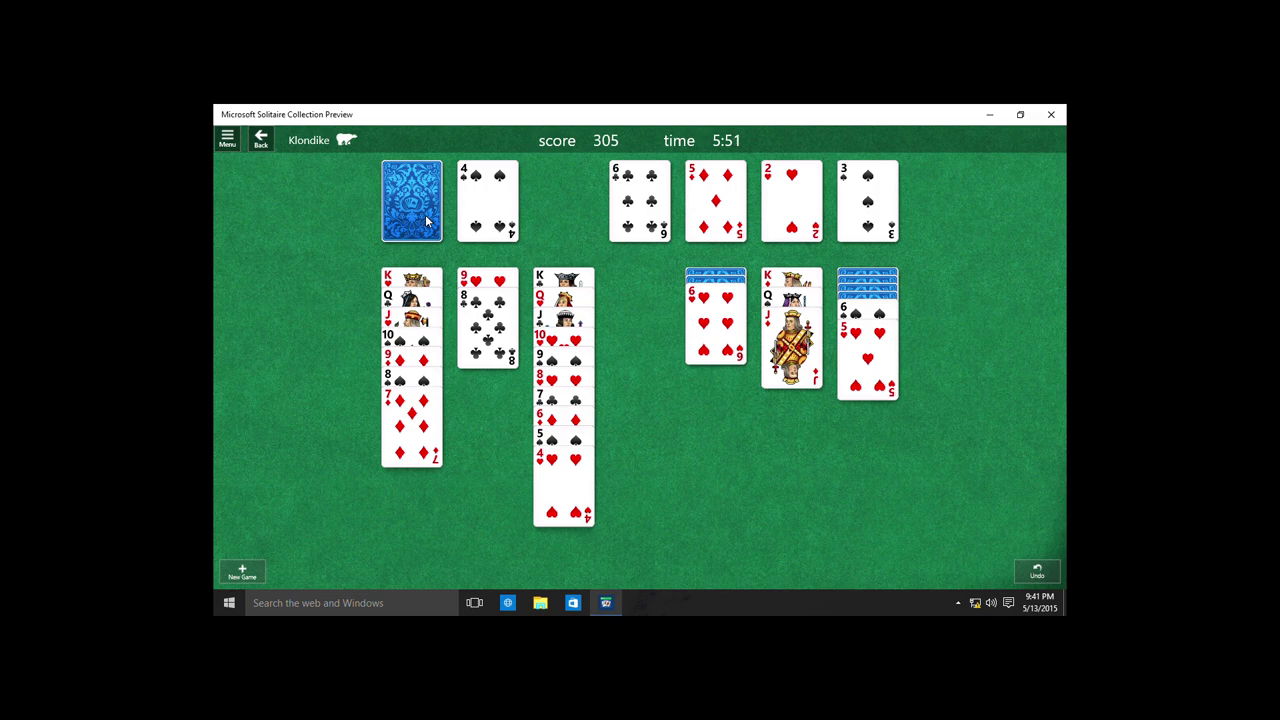
{"action": "left_click_drag", "start_coordinate": [516, 222], "coordinate": [850, 208]}
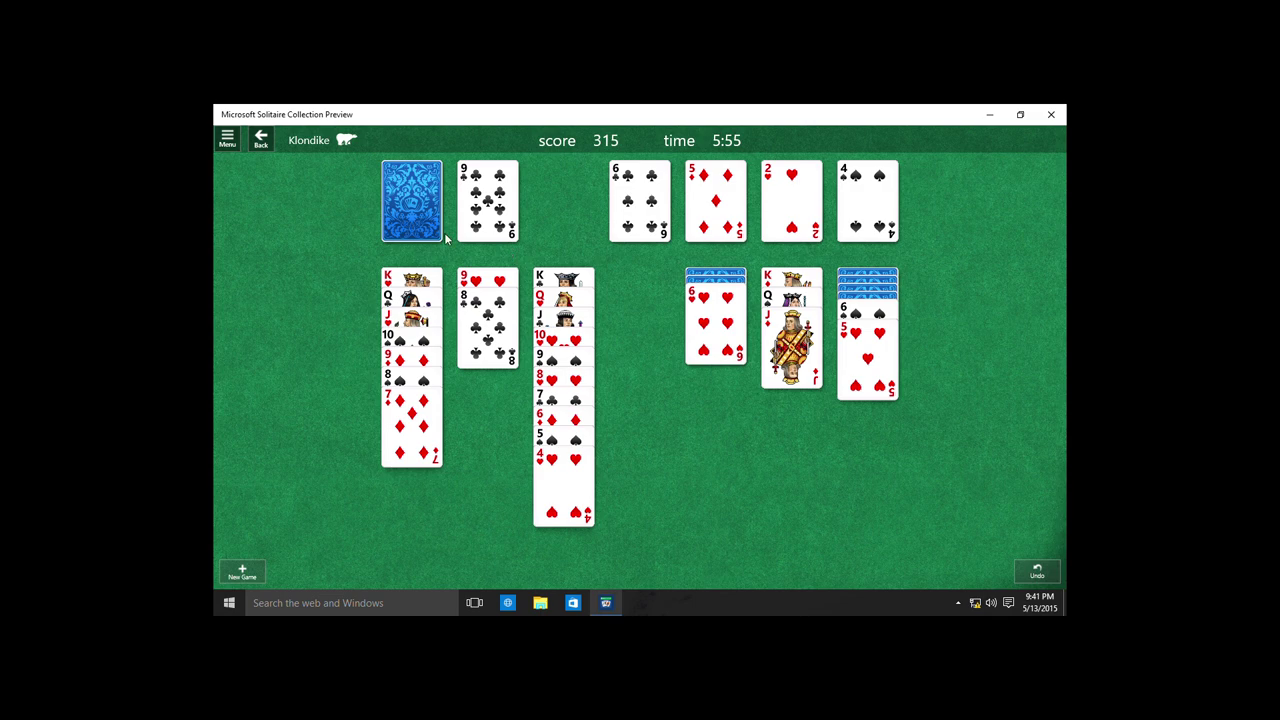
{"action": "left_click", "coordinate": [397, 222]}
{"action": "left_click_drag", "start_coordinate": [566, 206], "coordinate": [848, 214]}
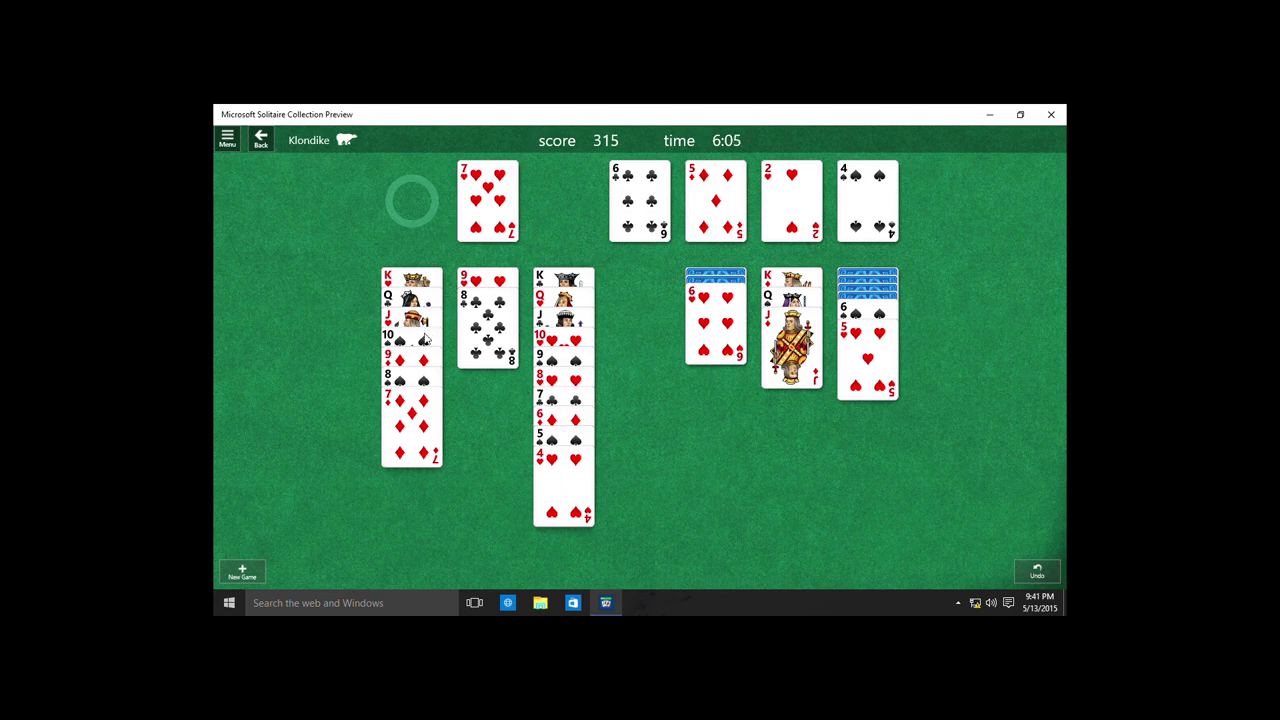
{"action": "left_click", "coordinate": [420, 211]}
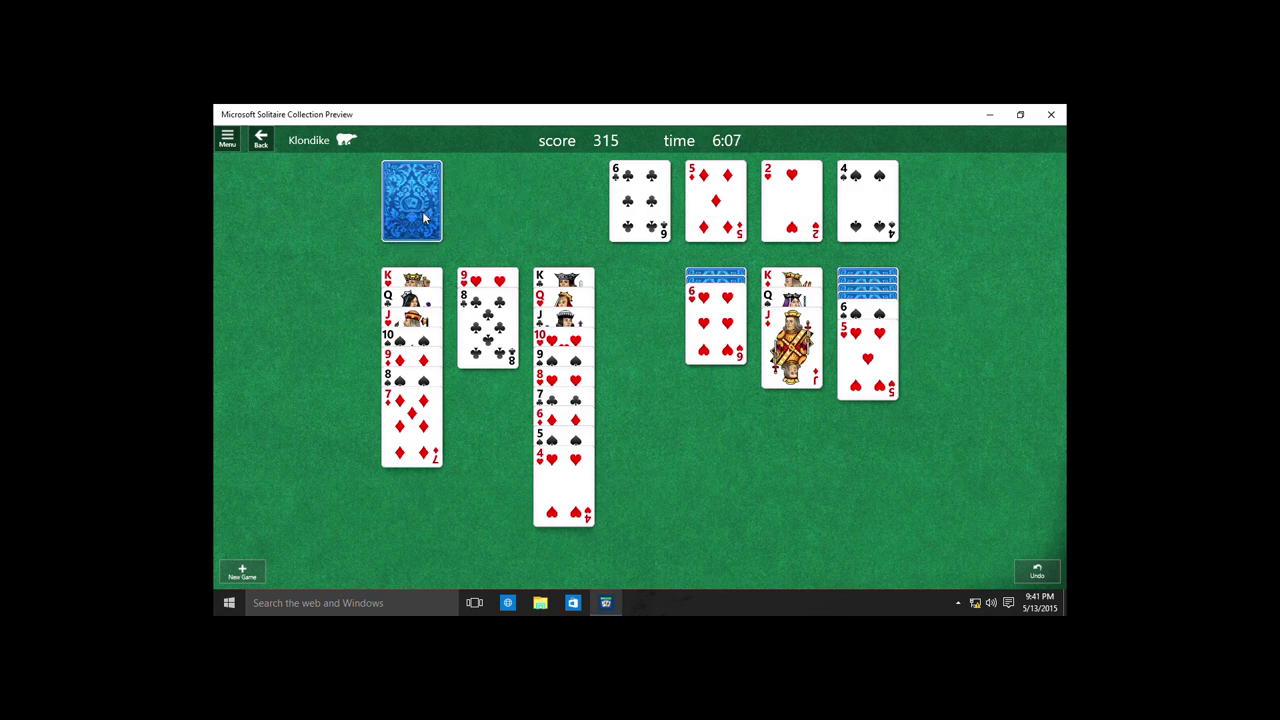
{"action": "left_click", "coordinate": [423, 218]}
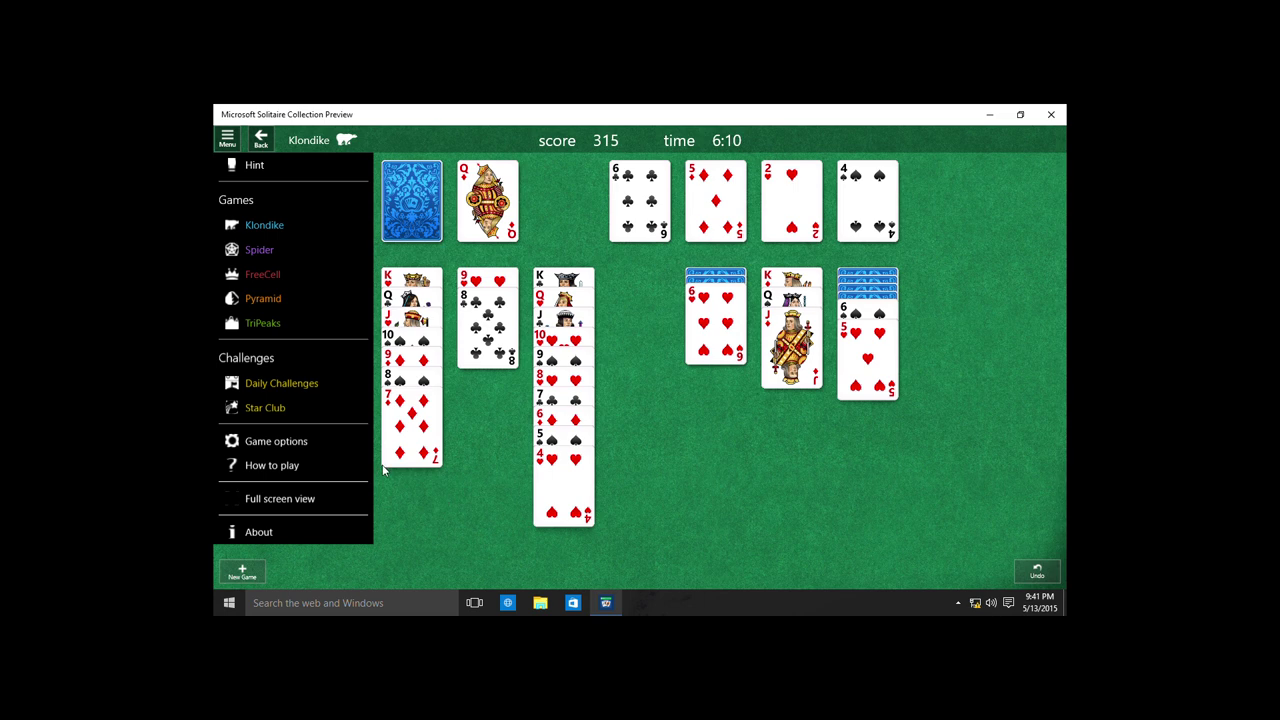
Step: View the game options and switch the game to full screen view
{"action": "left_click", "coordinate": [300, 441]}
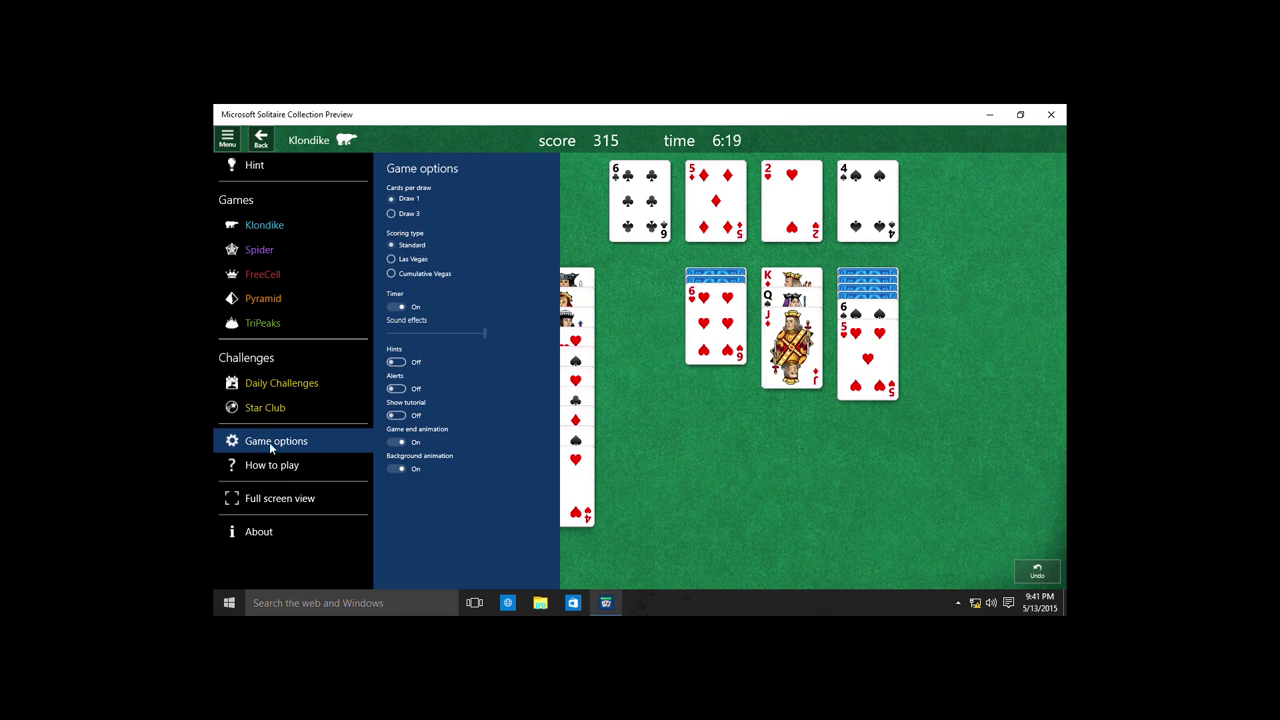
{"action": "left_click", "coordinate": [295, 504]}
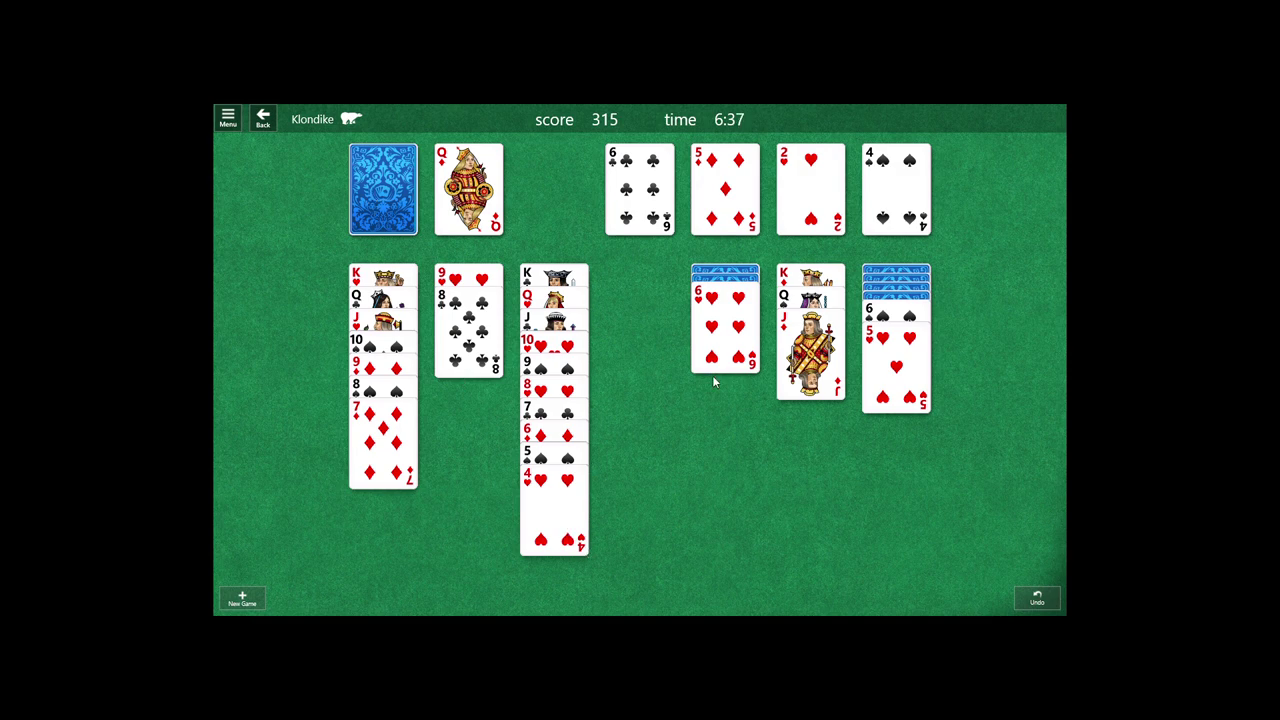
Step: Draw through the stock to the 7 of hearts and place it on the 8 of clubs
{"action": "left_click", "coordinate": [388, 167]}
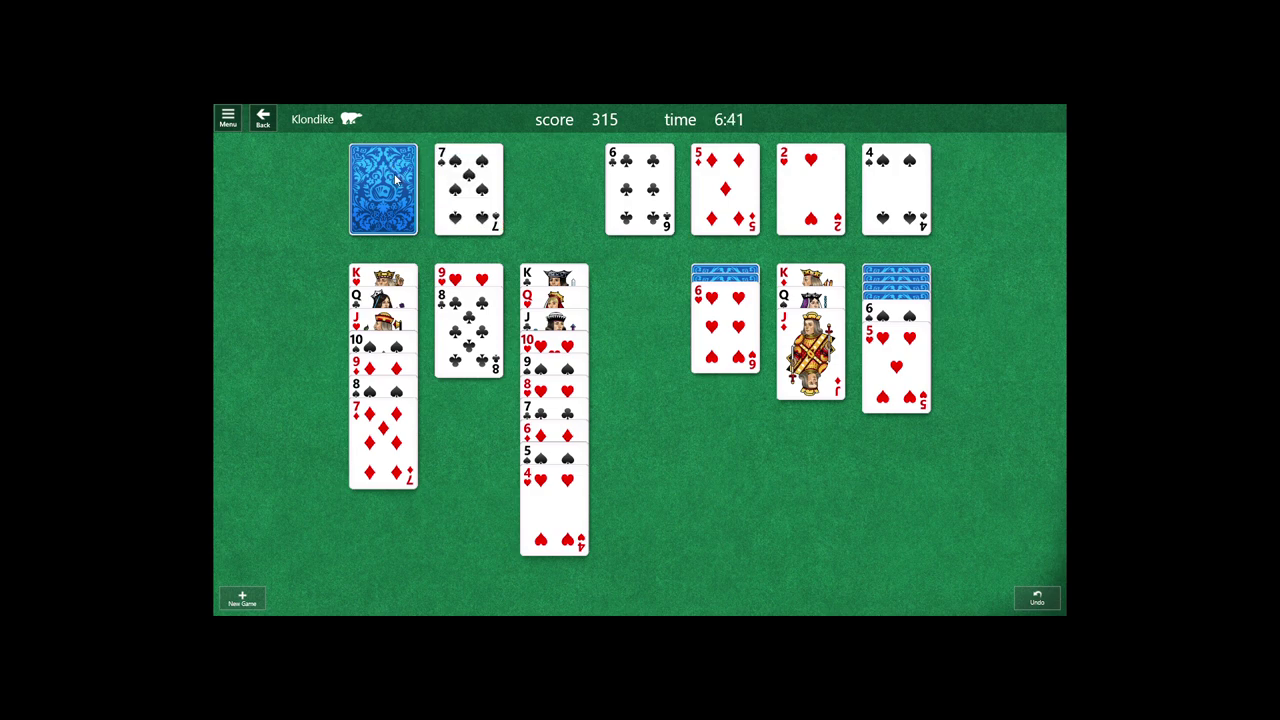
{"action": "left_click", "coordinate": [390, 175]}
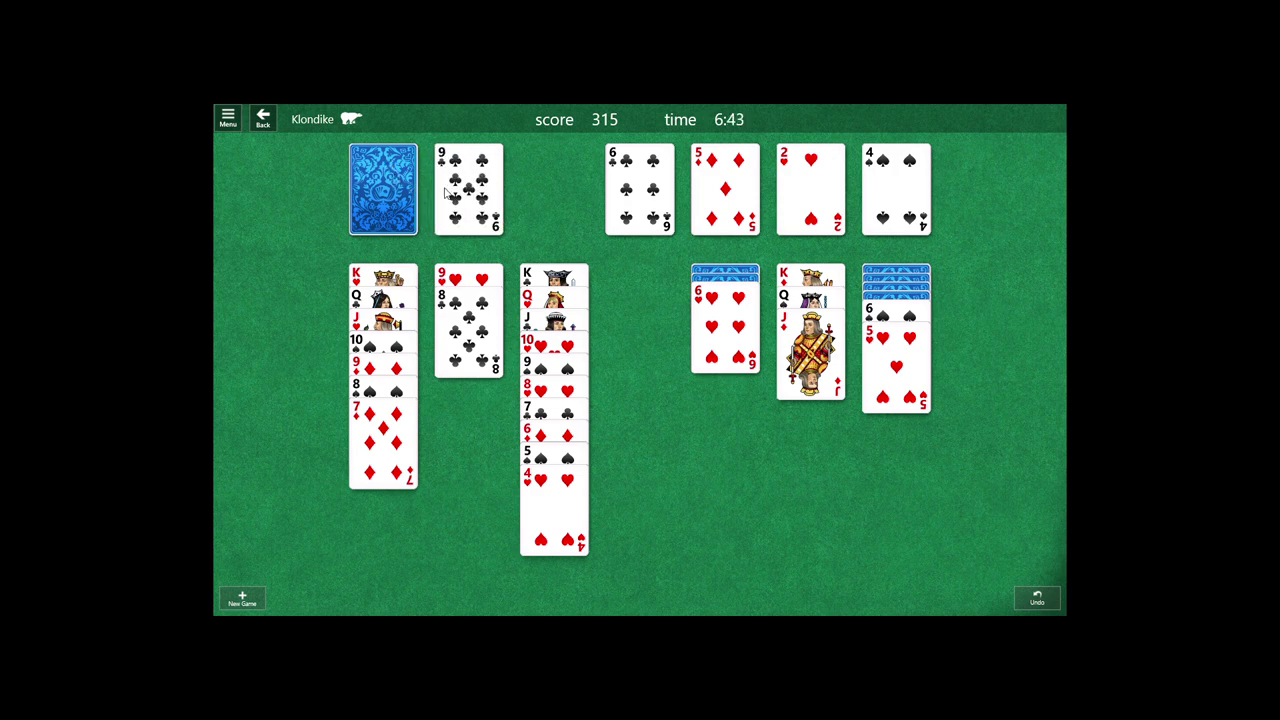
{"action": "left_click", "coordinate": [370, 190]}
{"action": "left_click_drag", "start_coordinate": [451, 206], "coordinate": [489, 368]}
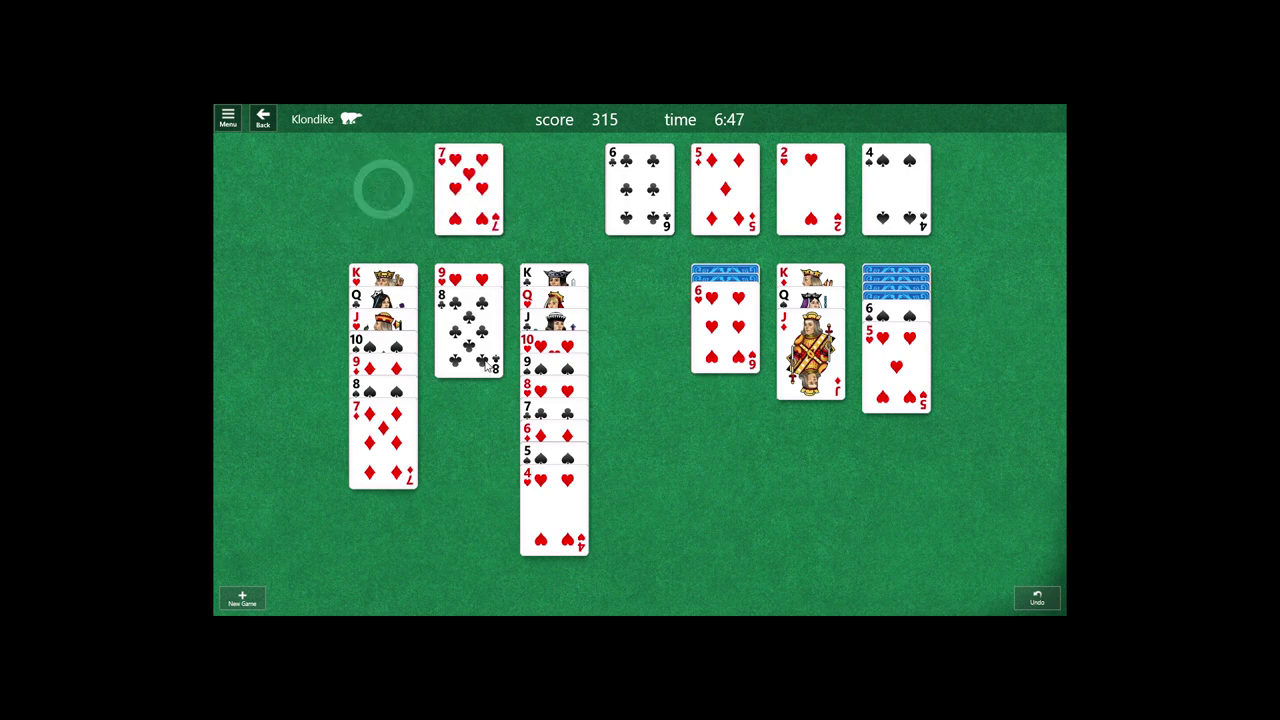
Step: Move the 6 of spades with the 5 of hearts onto the 7 of hearts
{"action": "left_click", "coordinate": [725, 322]}
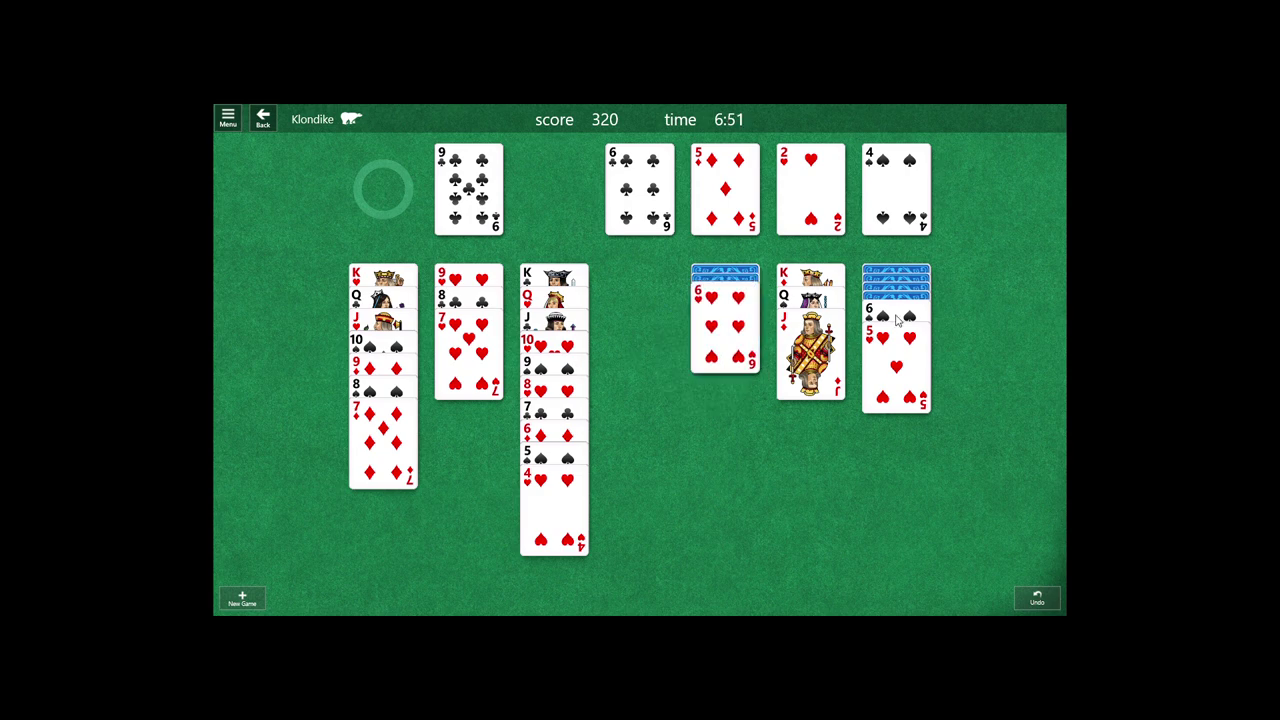
{"action": "left_click_drag", "start_coordinate": [905, 318], "coordinate": [480, 372]}
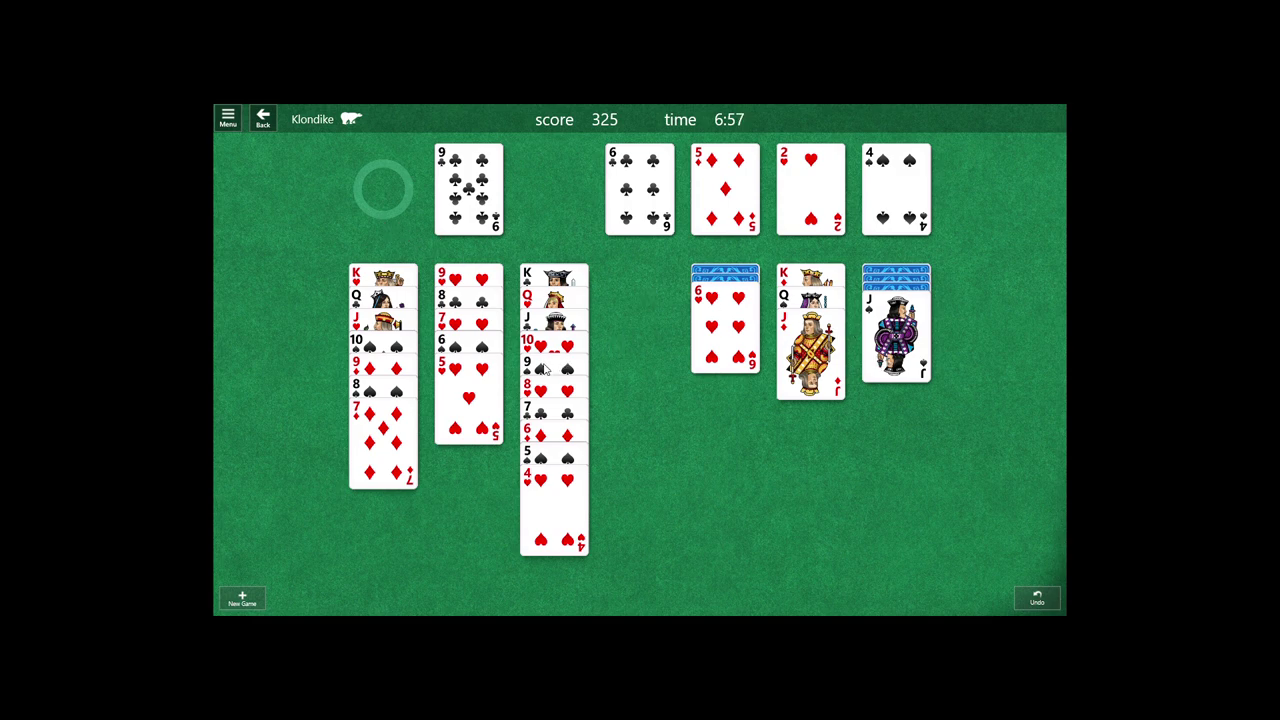
Step: Recycle the waste and go through the whole stock again, trying the 7 of spades in the tableau along the way
{"action": "left_click", "coordinate": [402, 205]}
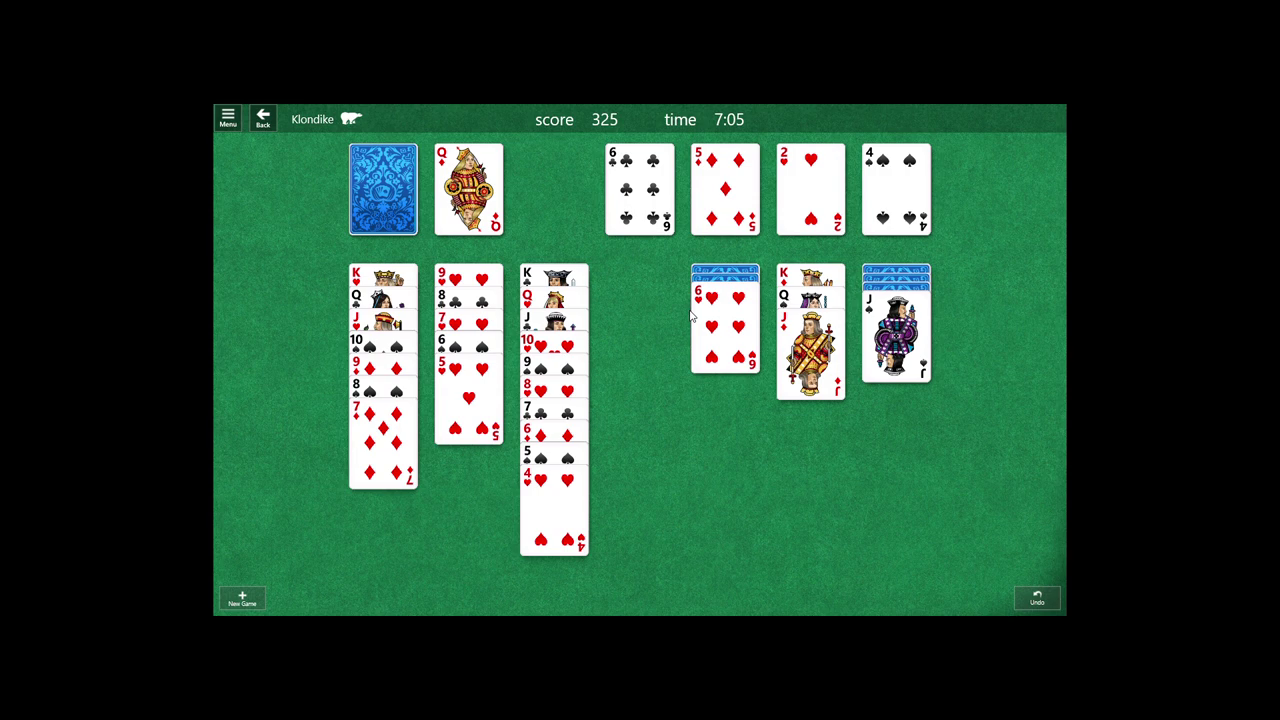
{"action": "left_click", "coordinate": [405, 215]}
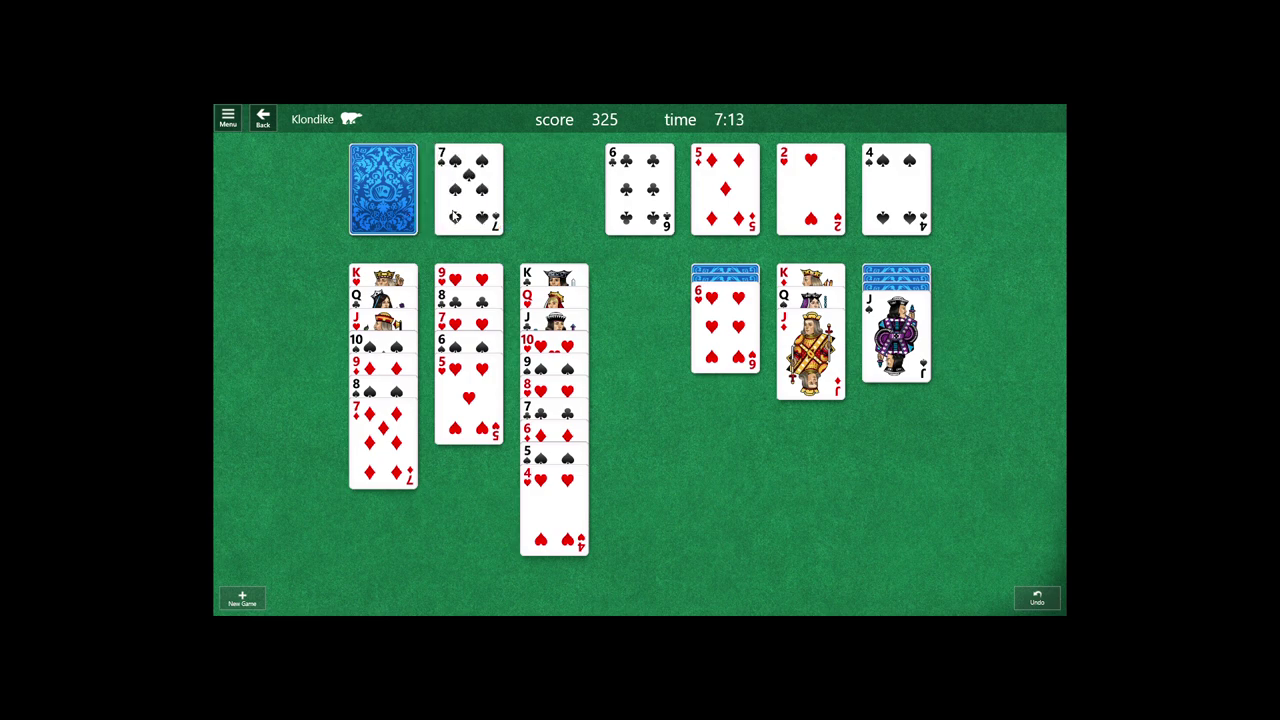
{"action": "left_click_drag", "start_coordinate": [468, 190], "coordinate": [645, 308]}
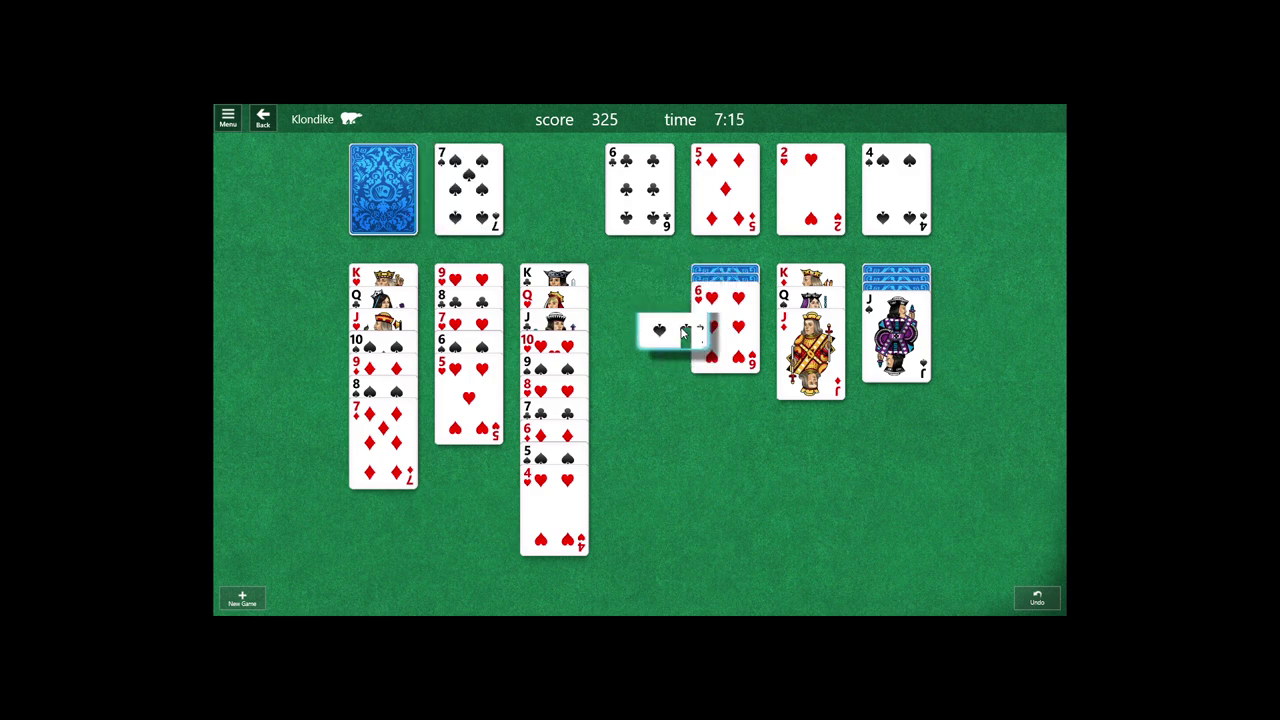
{"action": "left_click", "coordinate": [372, 220]}
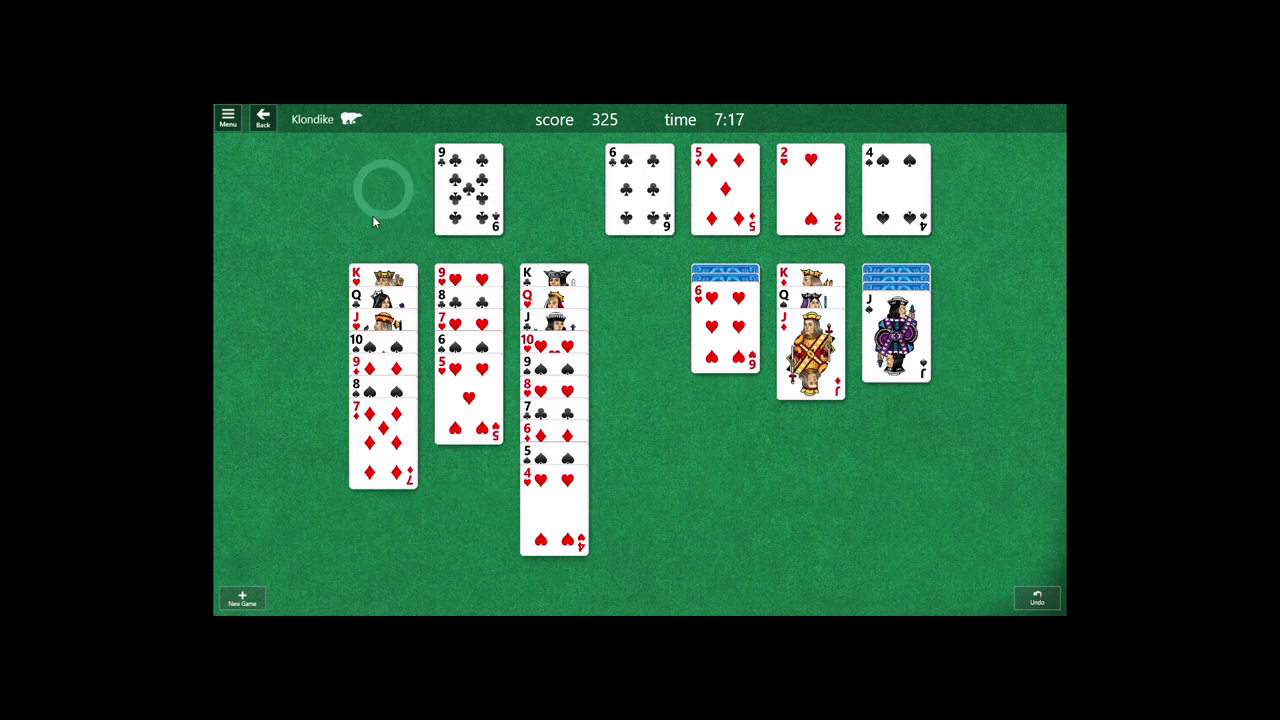
{"action": "left_click", "coordinate": [381, 226]}
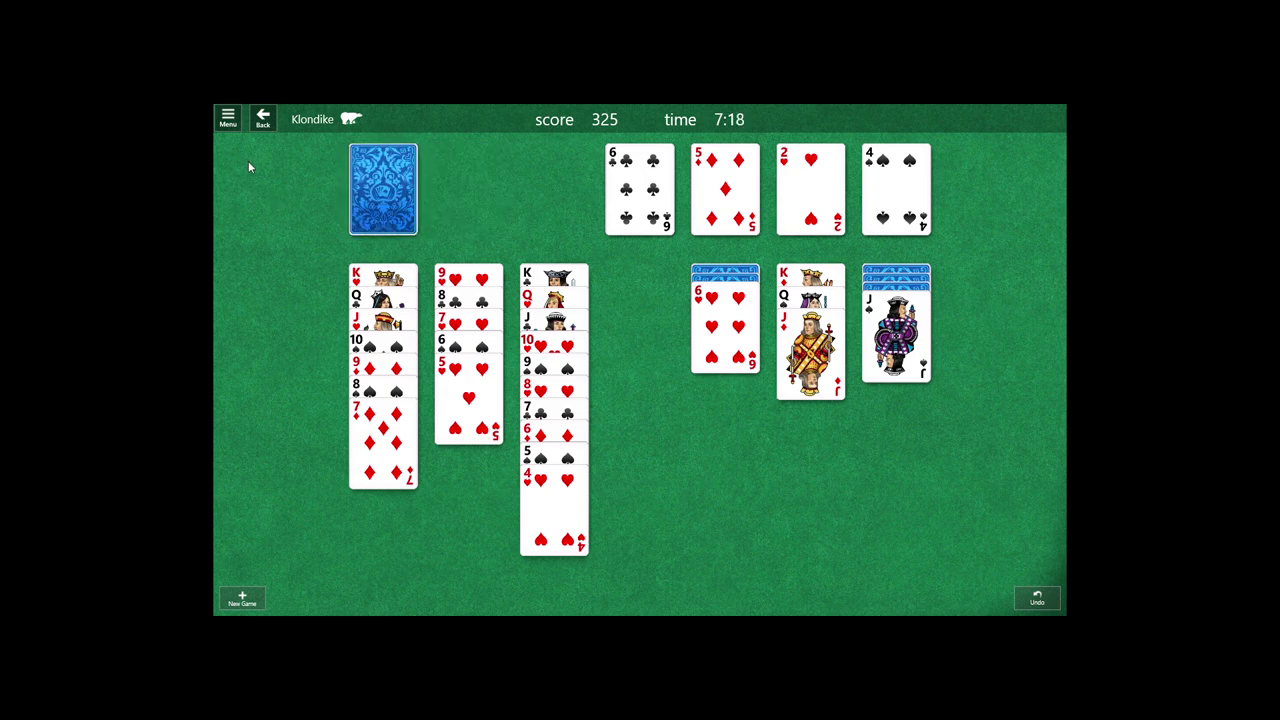
Step: Leave the full screen Klondike game and close it to return to the desktop
{"action": "key", "text": "Escape"}
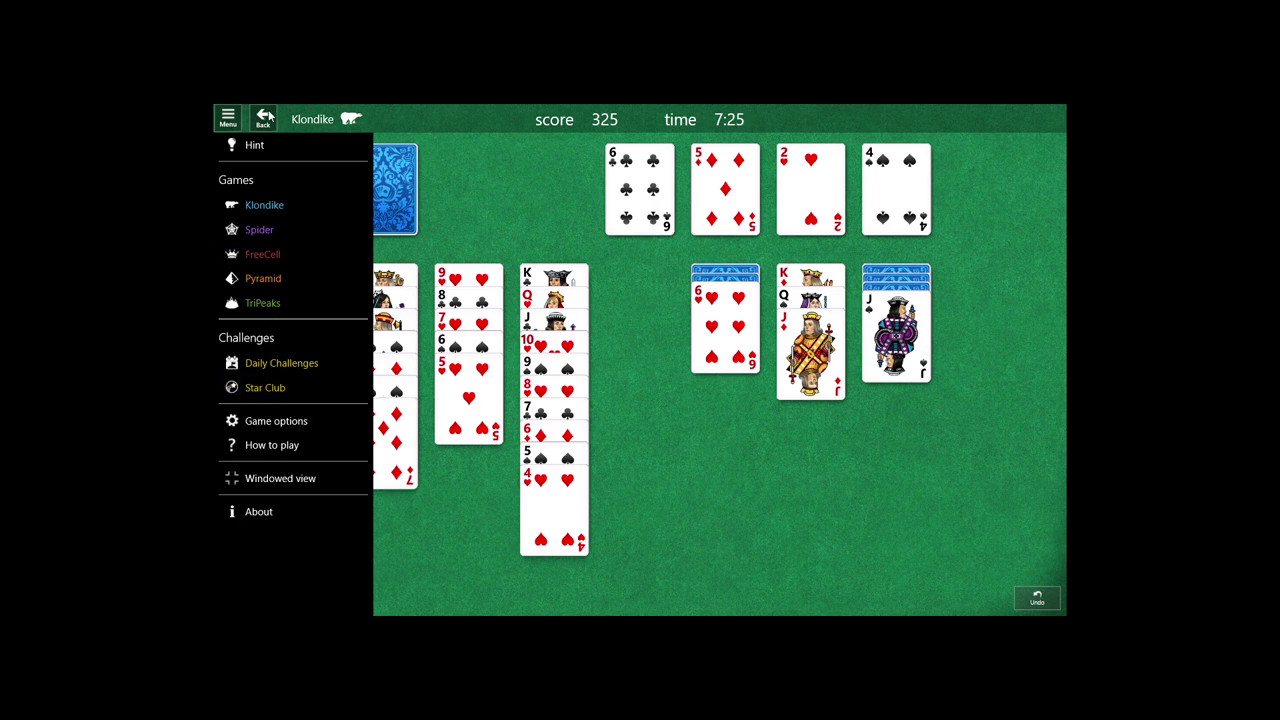
{"action": "mouse_move", "coordinate": [268, 116]}
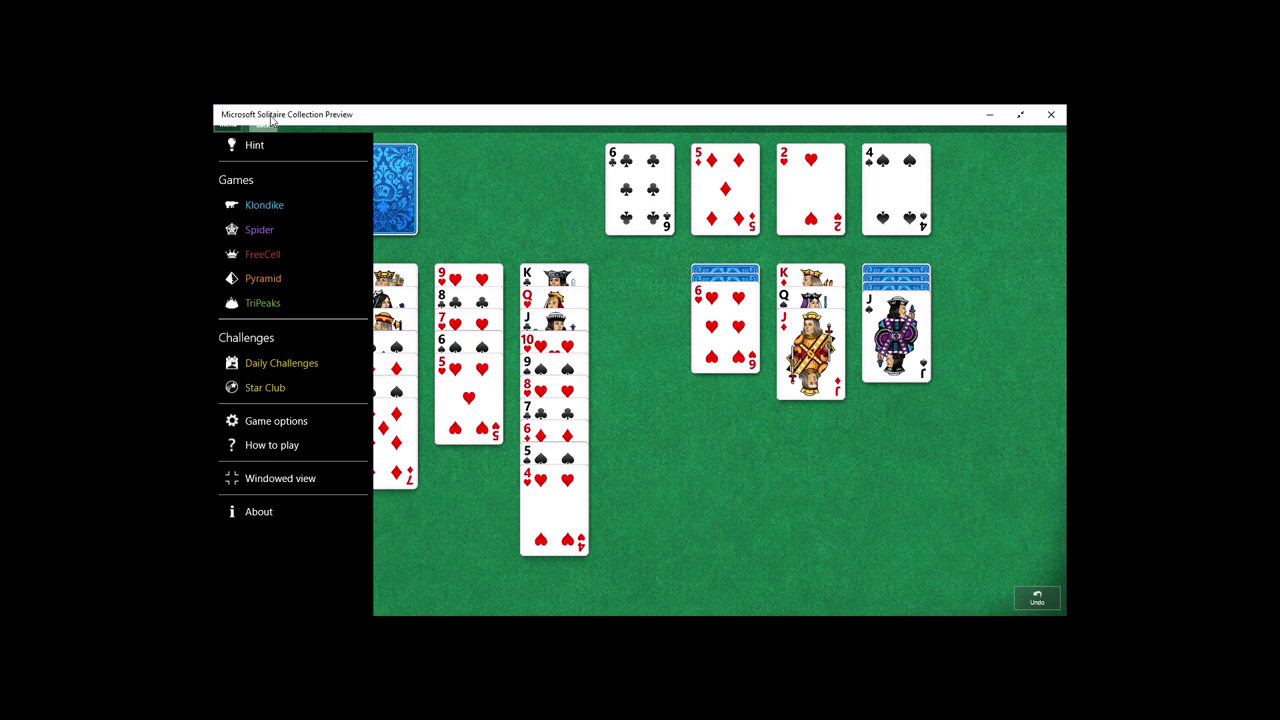
{"action": "left_click", "coordinate": [263, 128]}
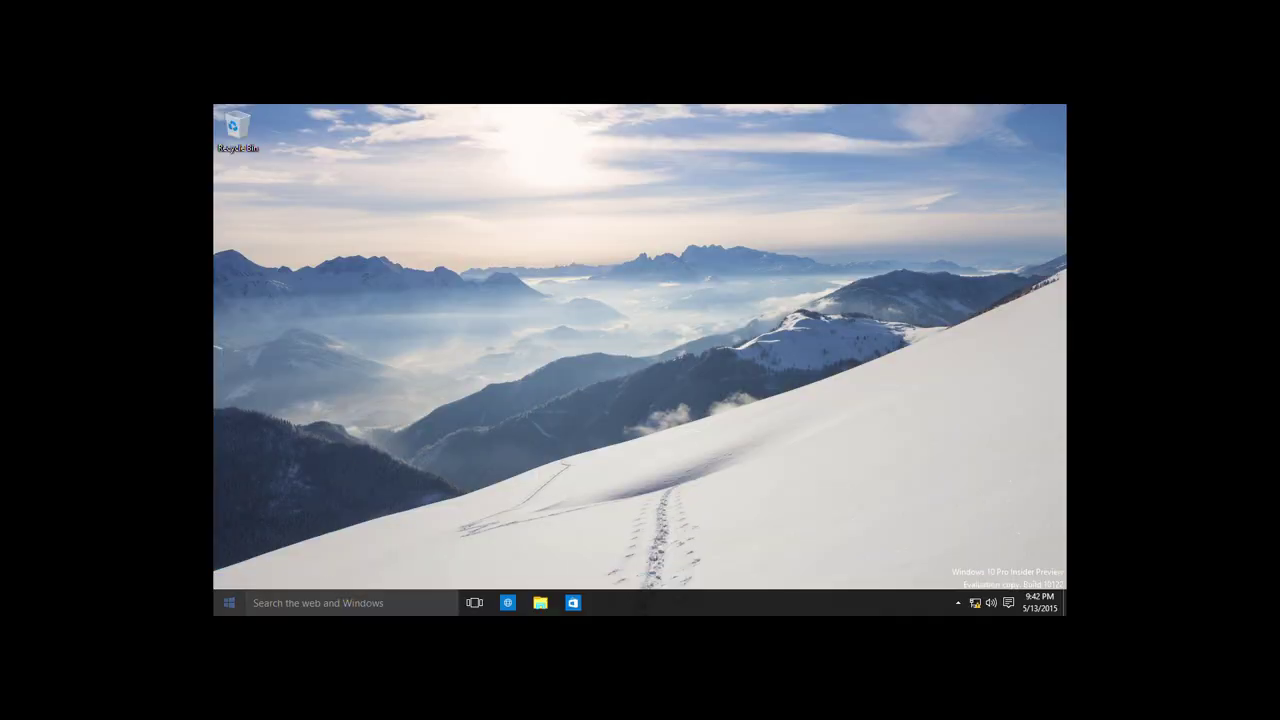
Step: Open the Personalization category in Windows Settings
{"action": "left_click", "coordinate": [229, 602]}
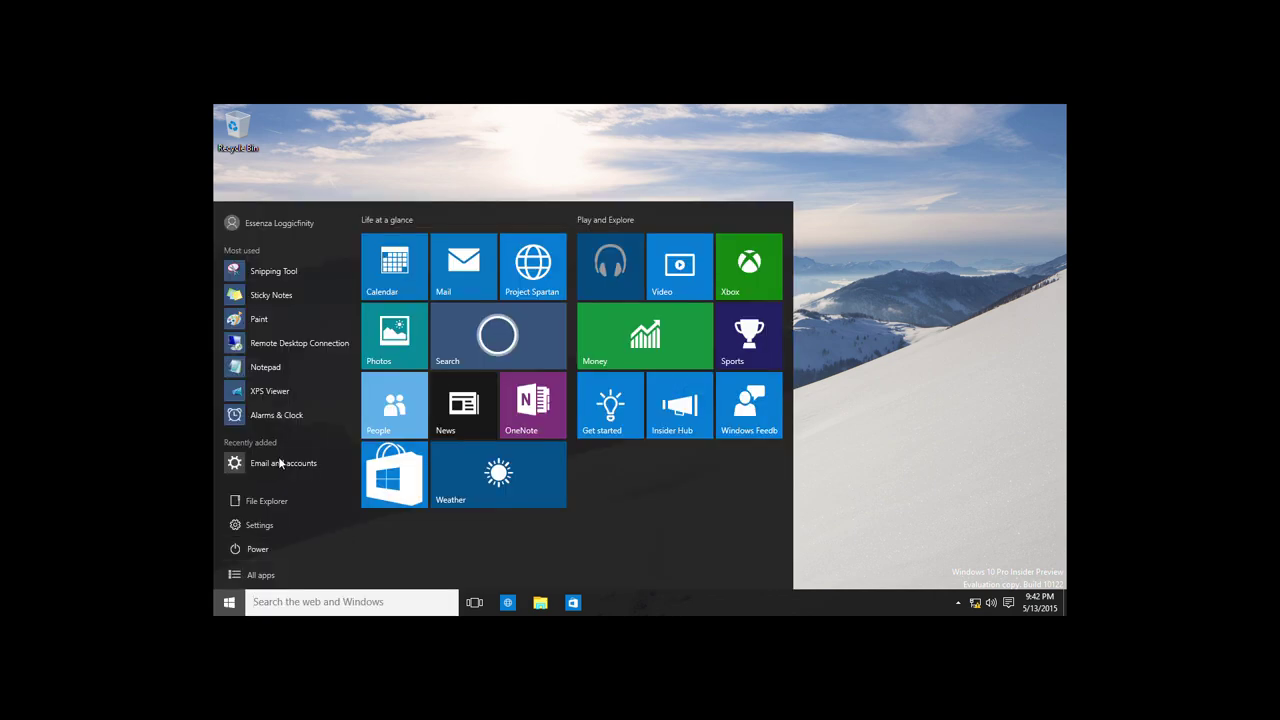
{"action": "left_click", "coordinate": [260, 524]}
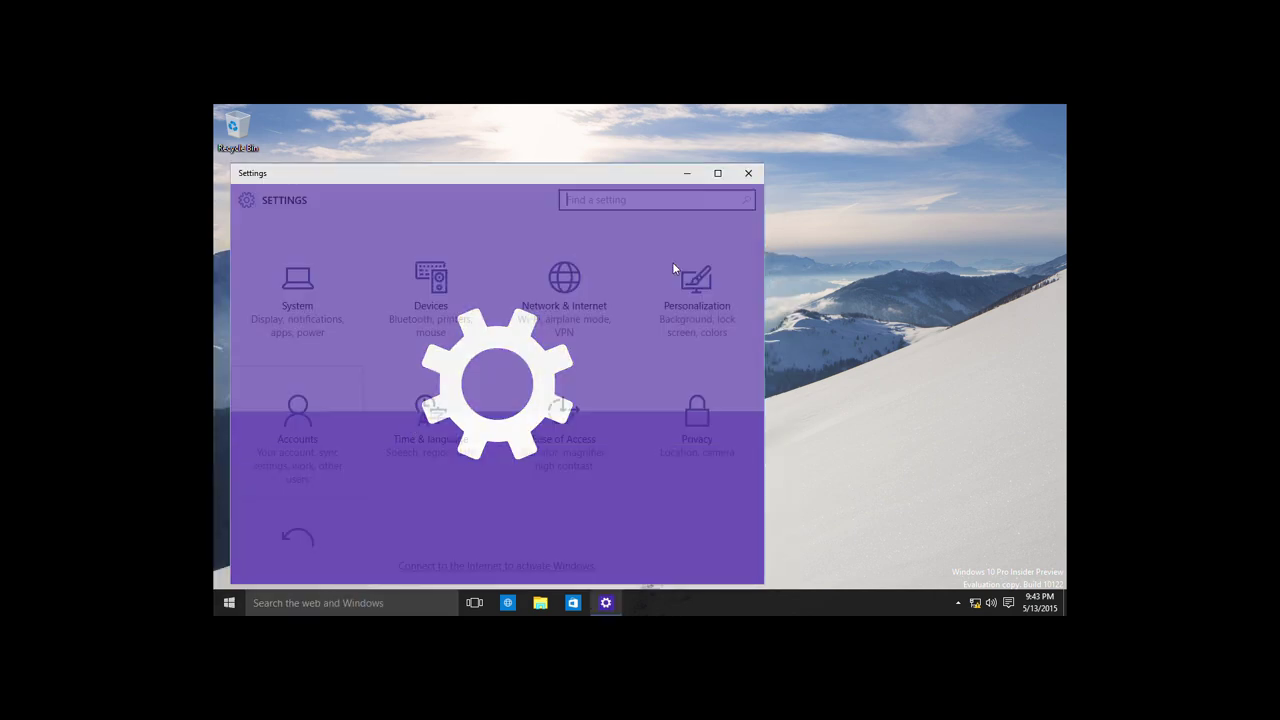
{"action": "left_click", "coordinate": [668, 287]}
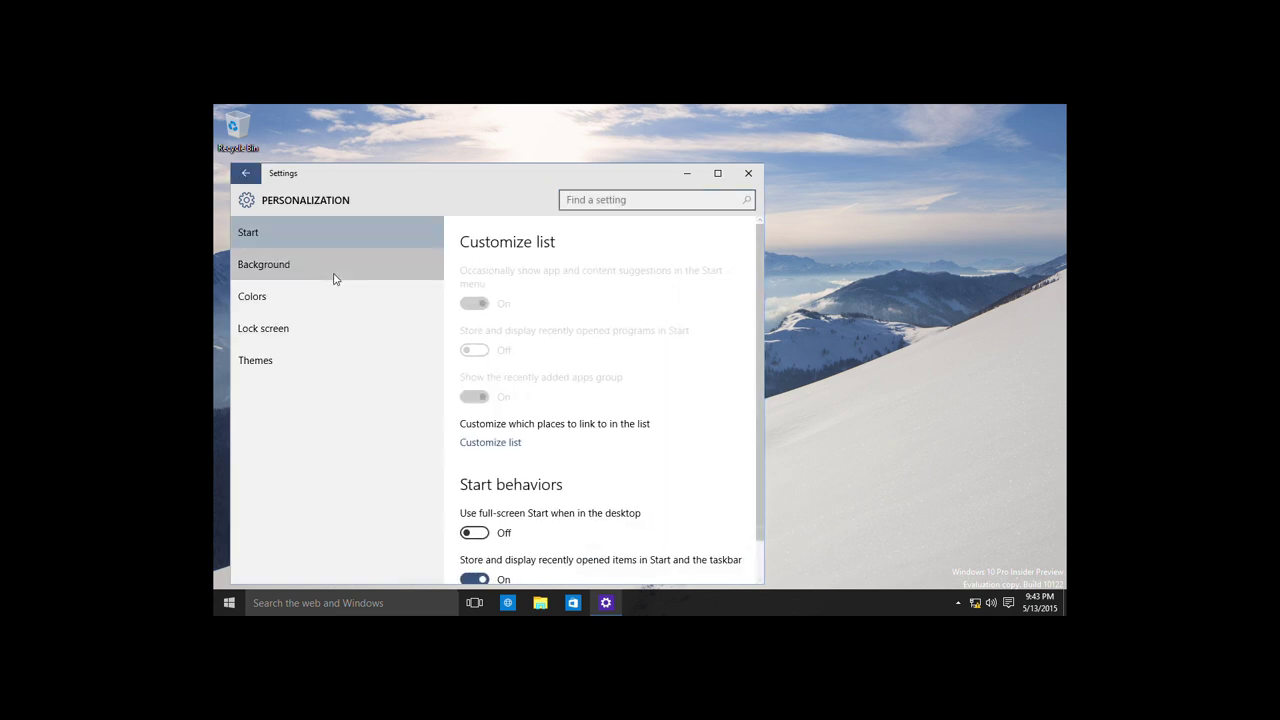
Step: Set the desktop background to the blue ice picture, and shrink and move the Settings window to uncover the desktop
{"action": "left_click", "coordinate": [340, 270]}
{"action": "left_click", "coordinate": [543, 534]}
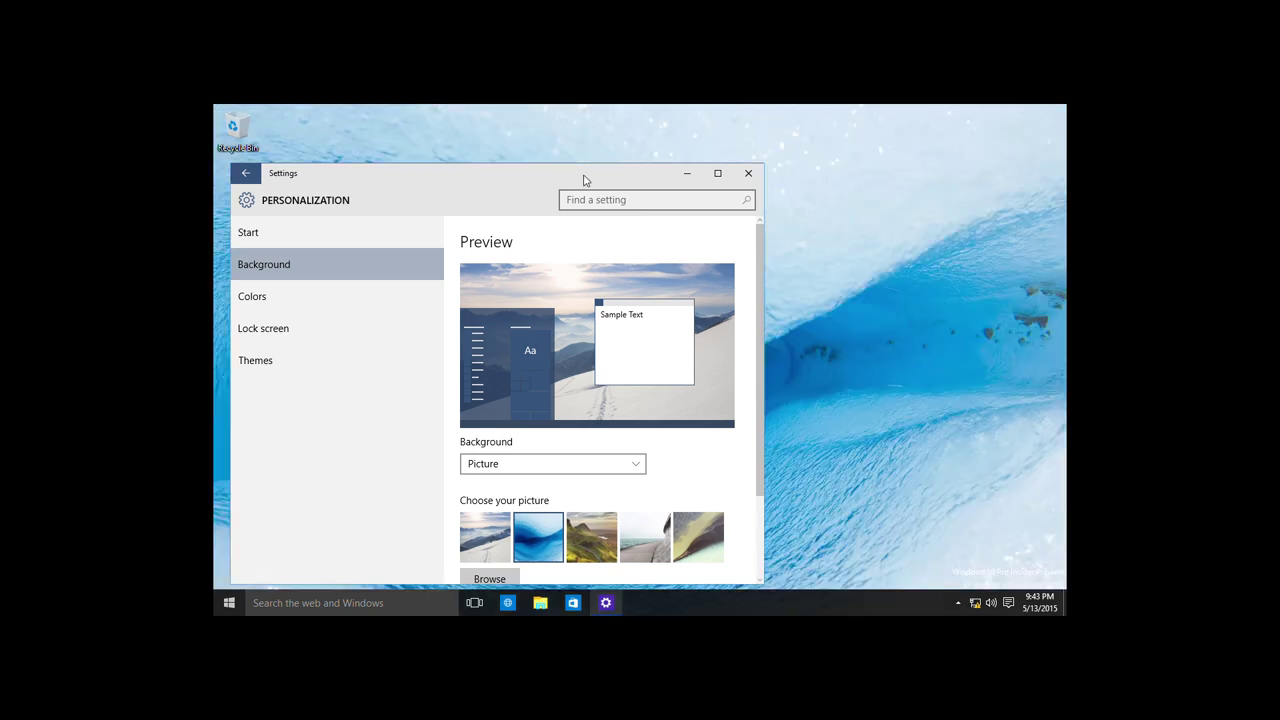
{"action": "left_click_drag", "start_coordinate": [569, 163], "coordinate": [578, 455]}
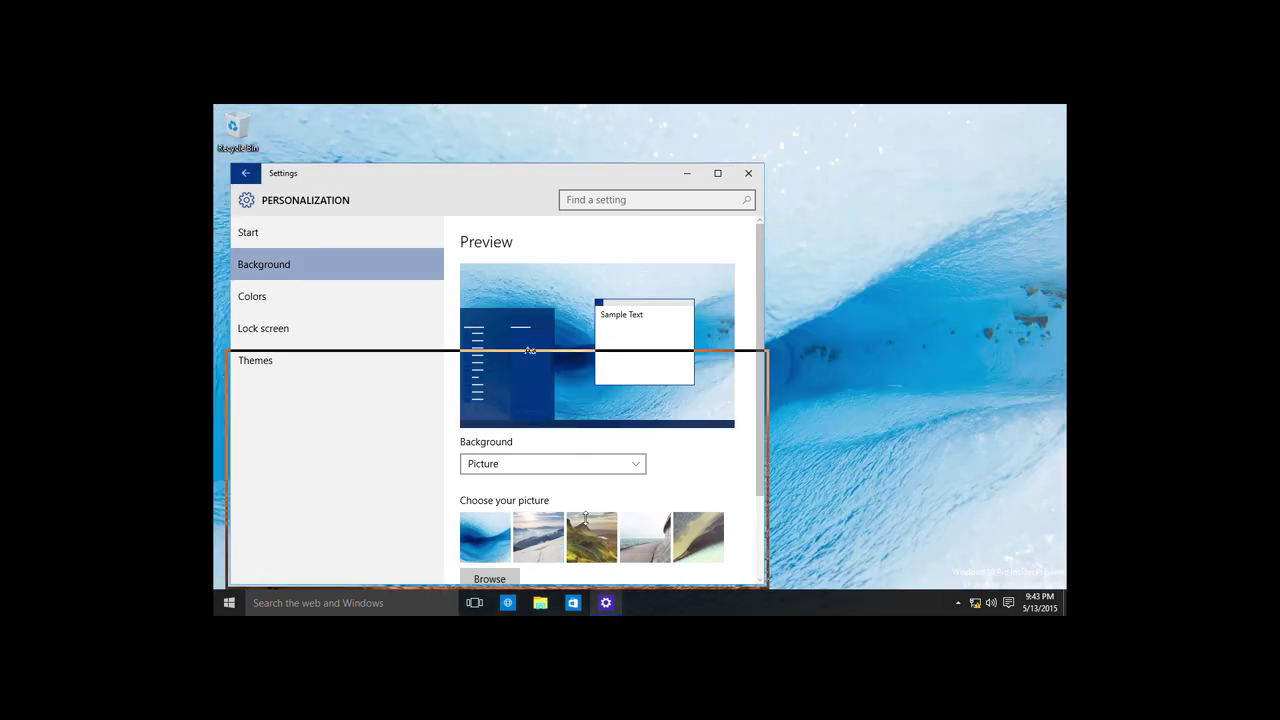
{"action": "left_click_drag", "start_coordinate": [530, 350], "coordinate": [530, 350]}
{"action": "scroll", "coordinate": [558, 489], "scroll_direction": "down", "scroll_amount": 3}
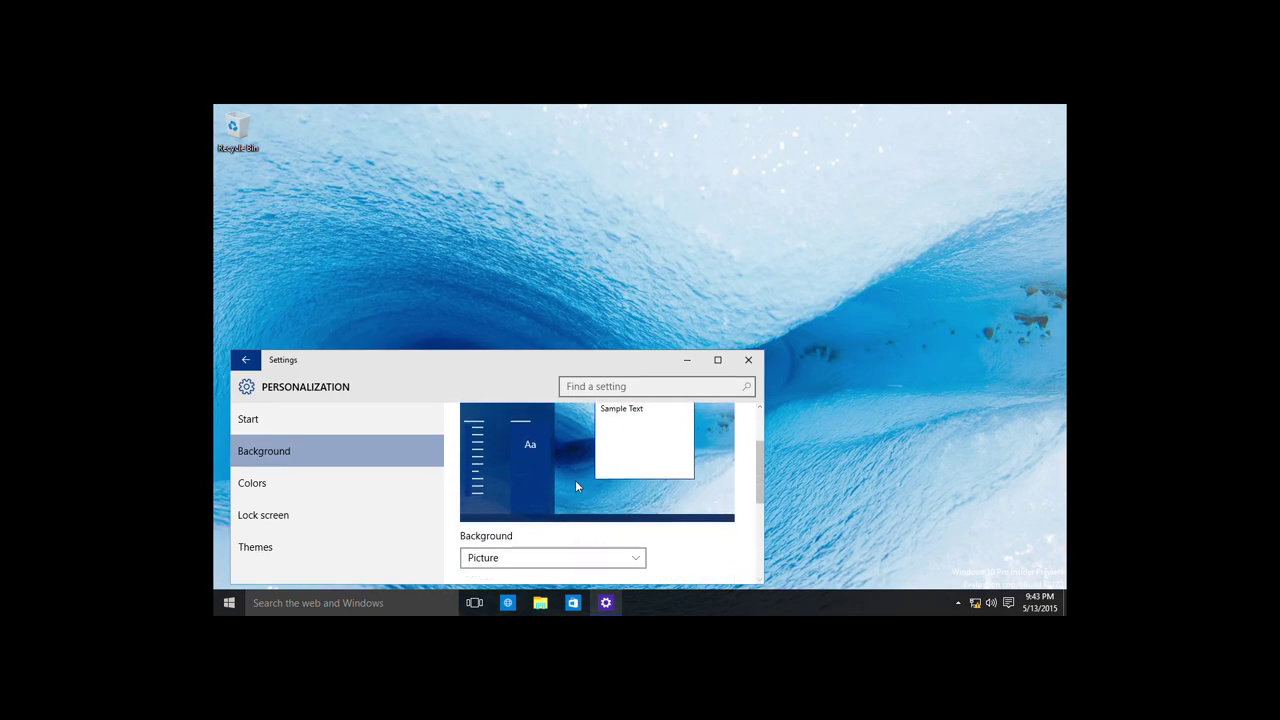
{"action": "left_click_drag", "start_coordinate": [590, 374], "coordinate": [240, 347]}
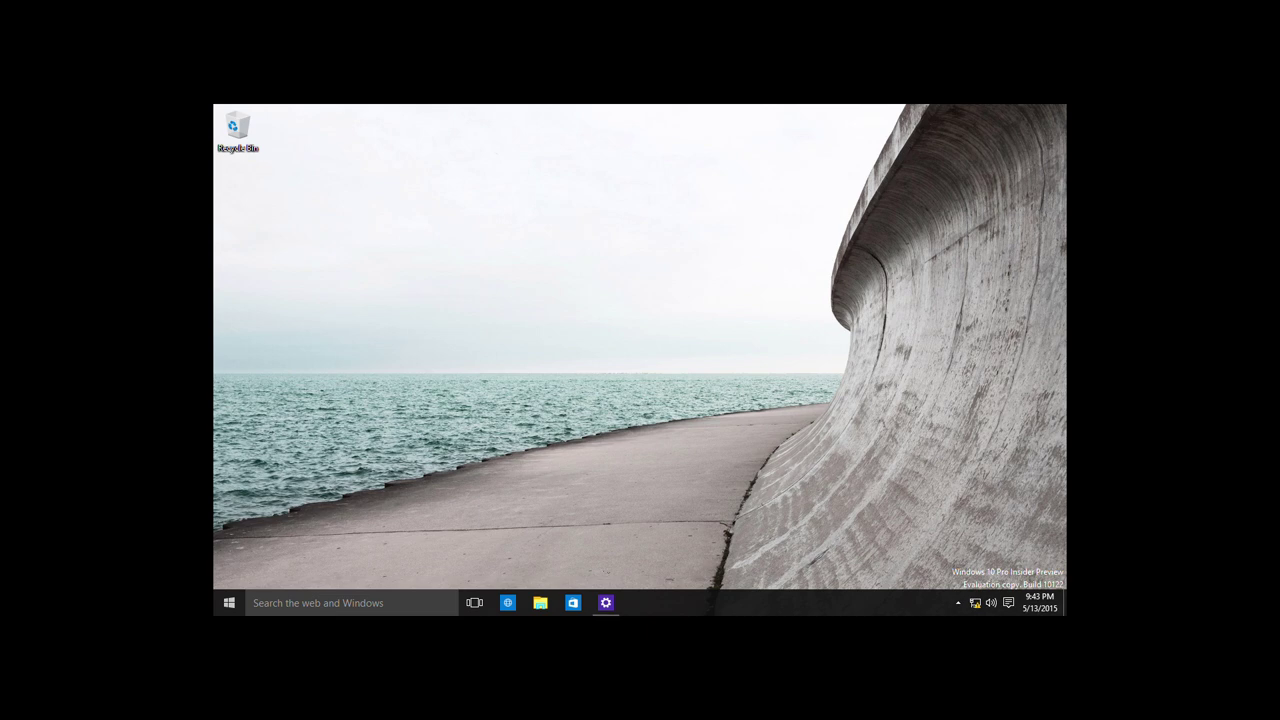
Step: Preview the yellow and grey sand picture on the desktop, and set the background back to the snowy mountain picture
{"action": "left_click", "coordinate": [605, 602]}
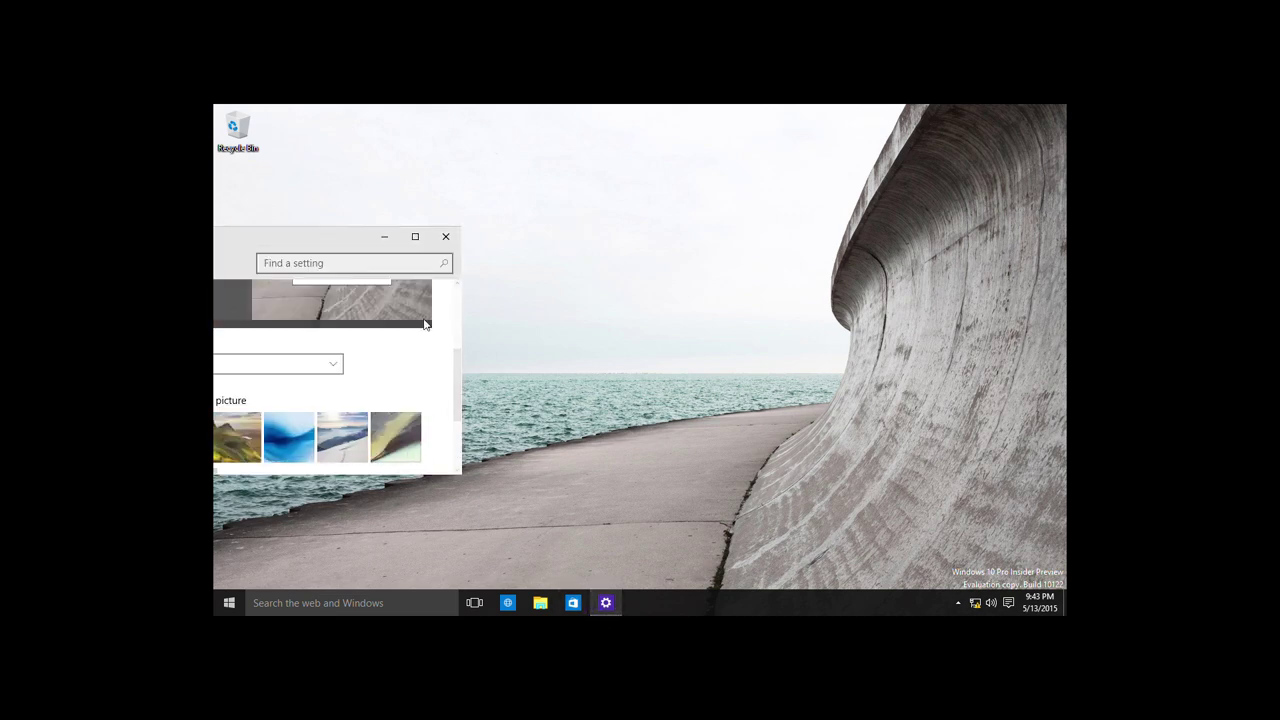
{"action": "left_click", "coordinate": [386, 240]}
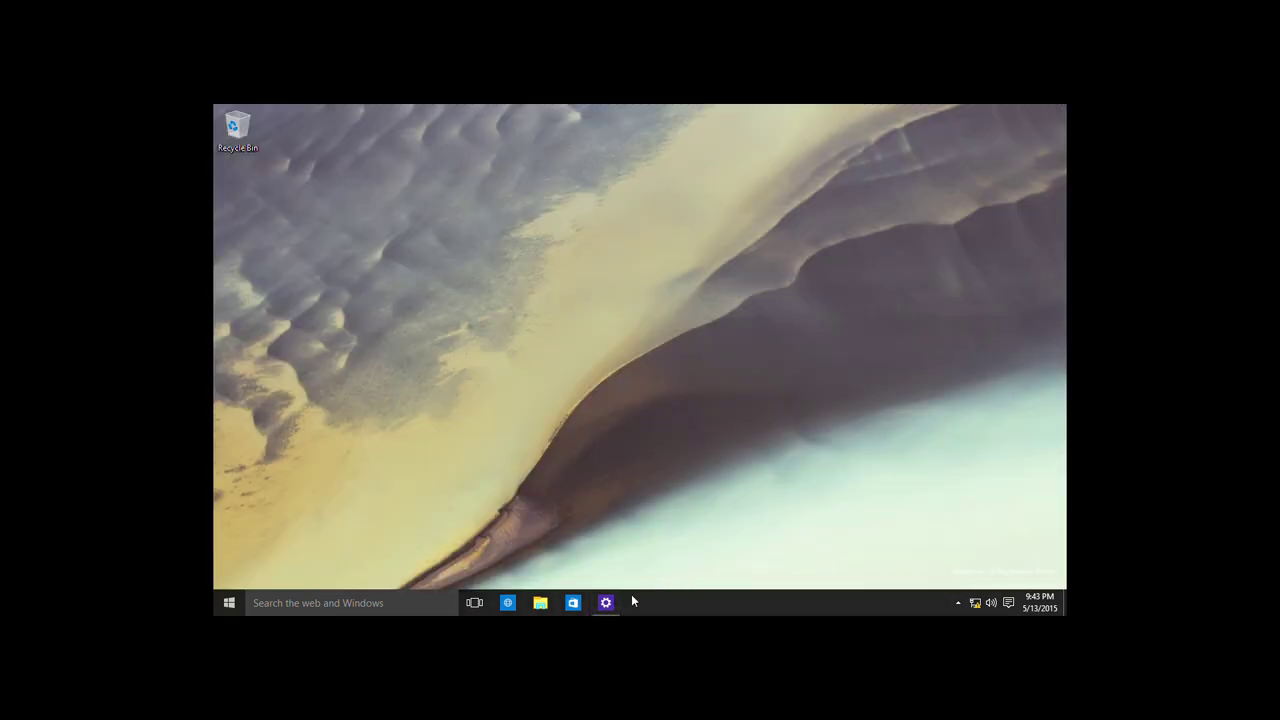
{"action": "left_click", "coordinate": [605, 602]}
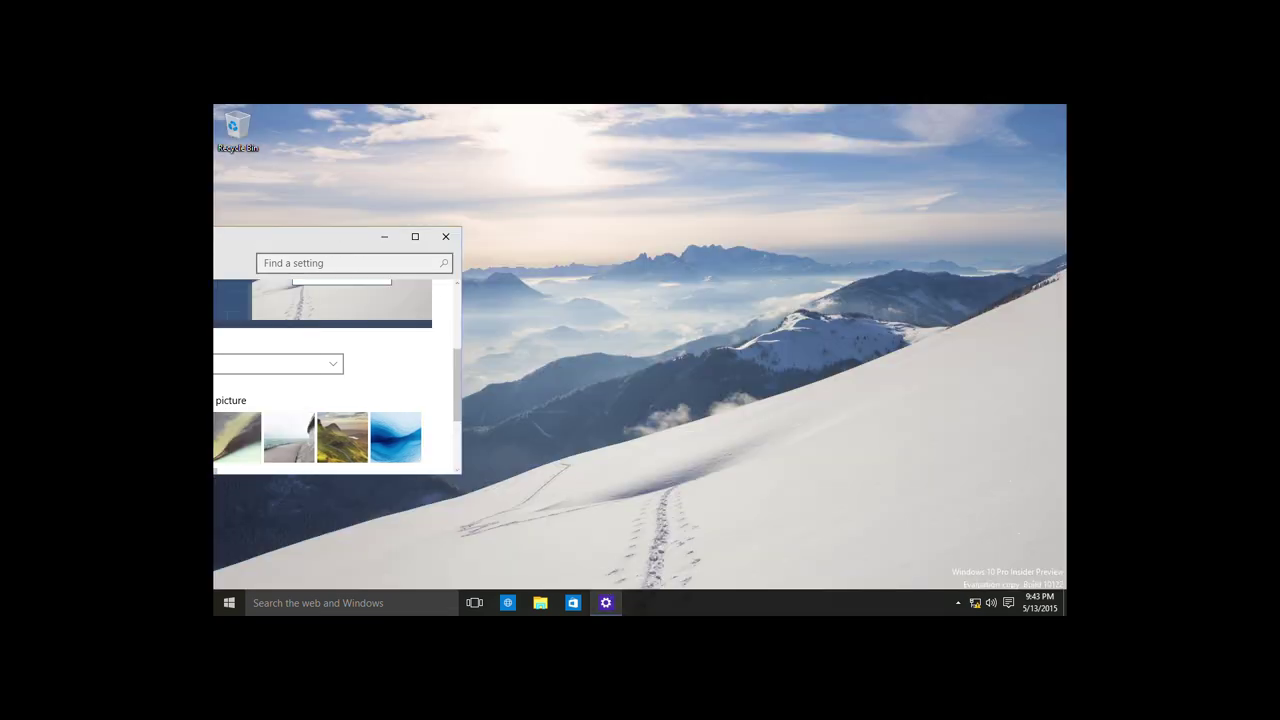
{"action": "left_click_drag", "start_coordinate": [323, 249], "coordinate": [707, 248]}
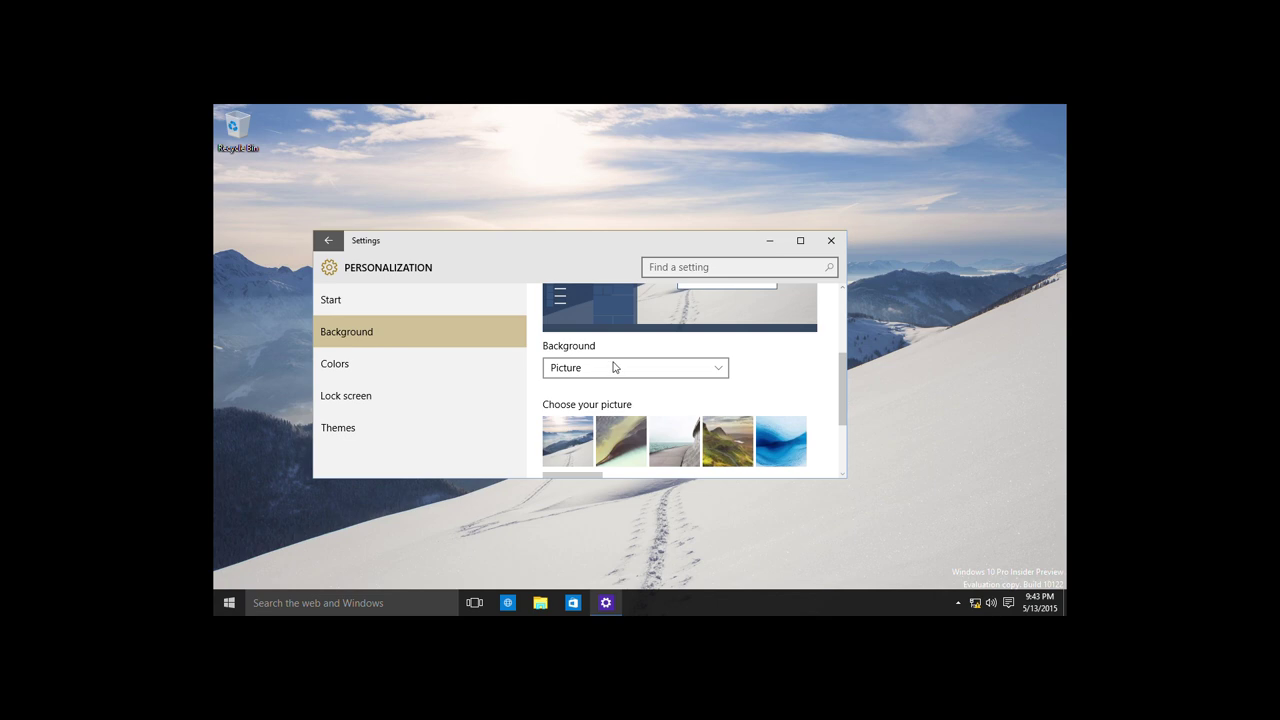
Step: Open the color settings in a taller window and toggle automatic accent color picking from the background
{"action": "left_click", "coordinate": [449, 374]}
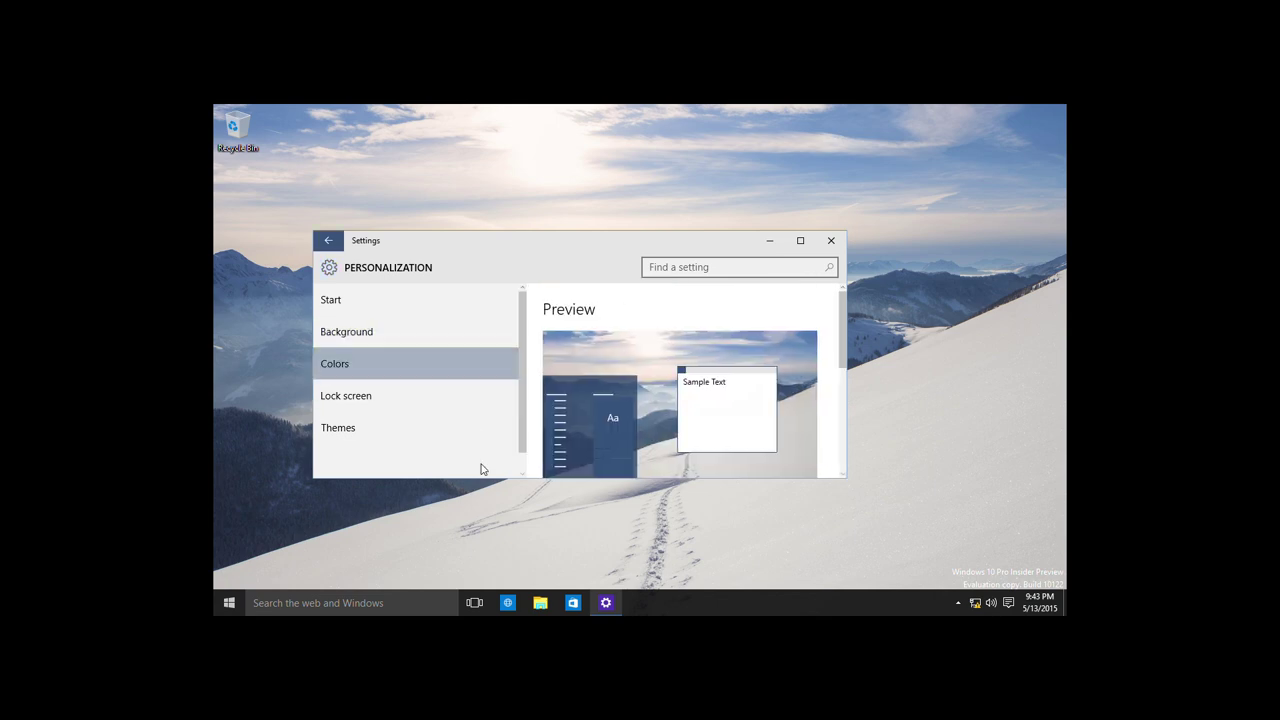
{"action": "left_click_drag", "start_coordinate": [485, 480], "coordinate": [600, 580]}
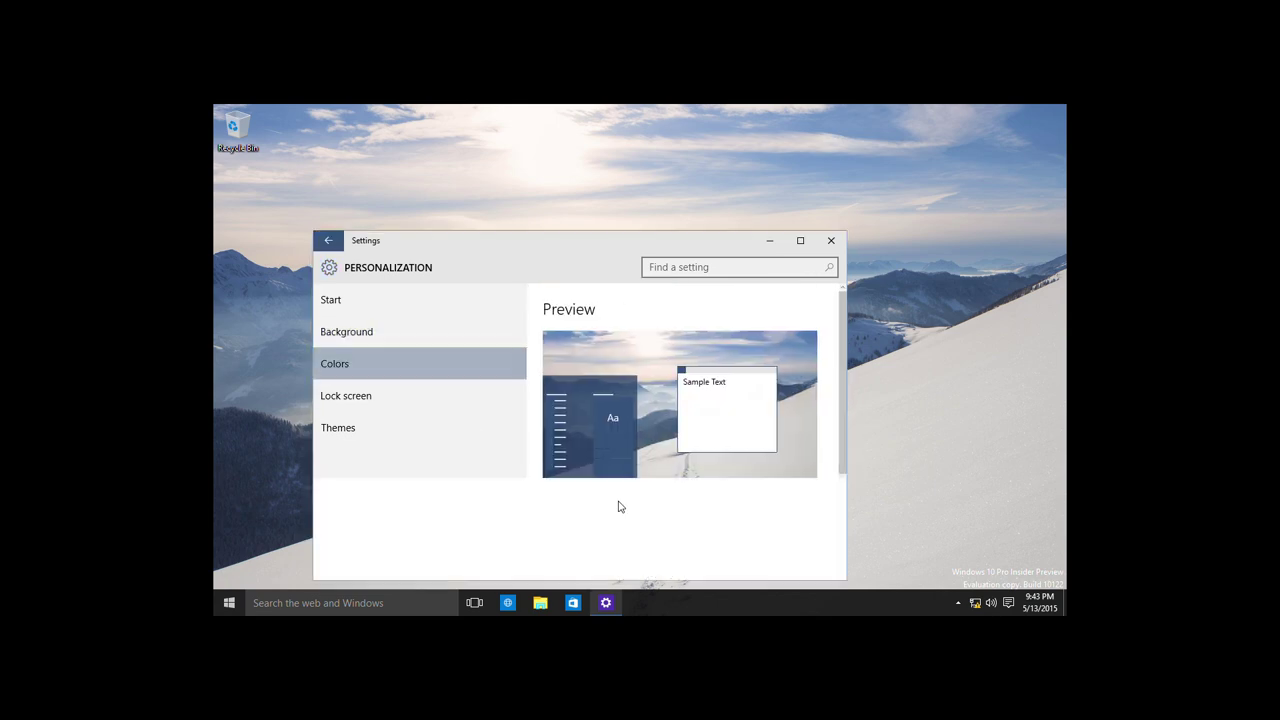
{"action": "scroll", "coordinate": [622, 502], "scroll_direction": "down", "scroll_amount": 3}
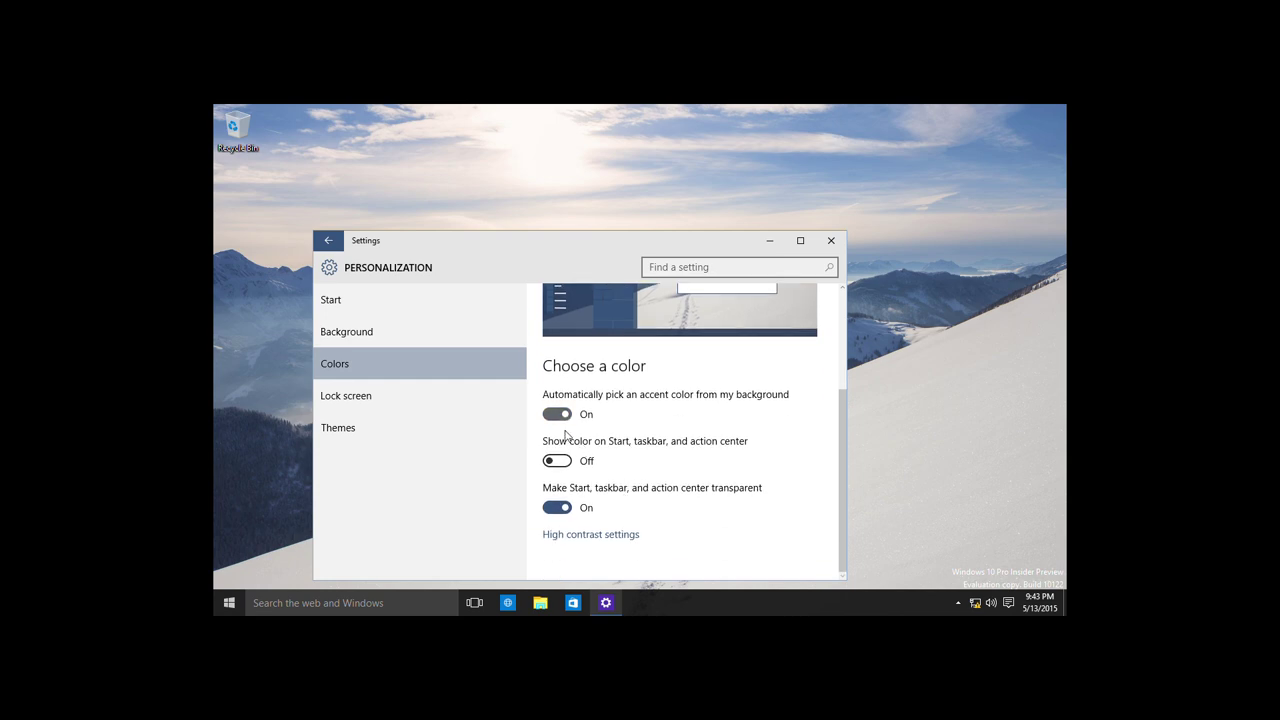
{"action": "left_click", "coordinate": [558, 416]}
Step: Open the lock screen settings and switch the lock screen background to Picture with the white room image
{"action": "left_click", "coordinate": [354, 397]}
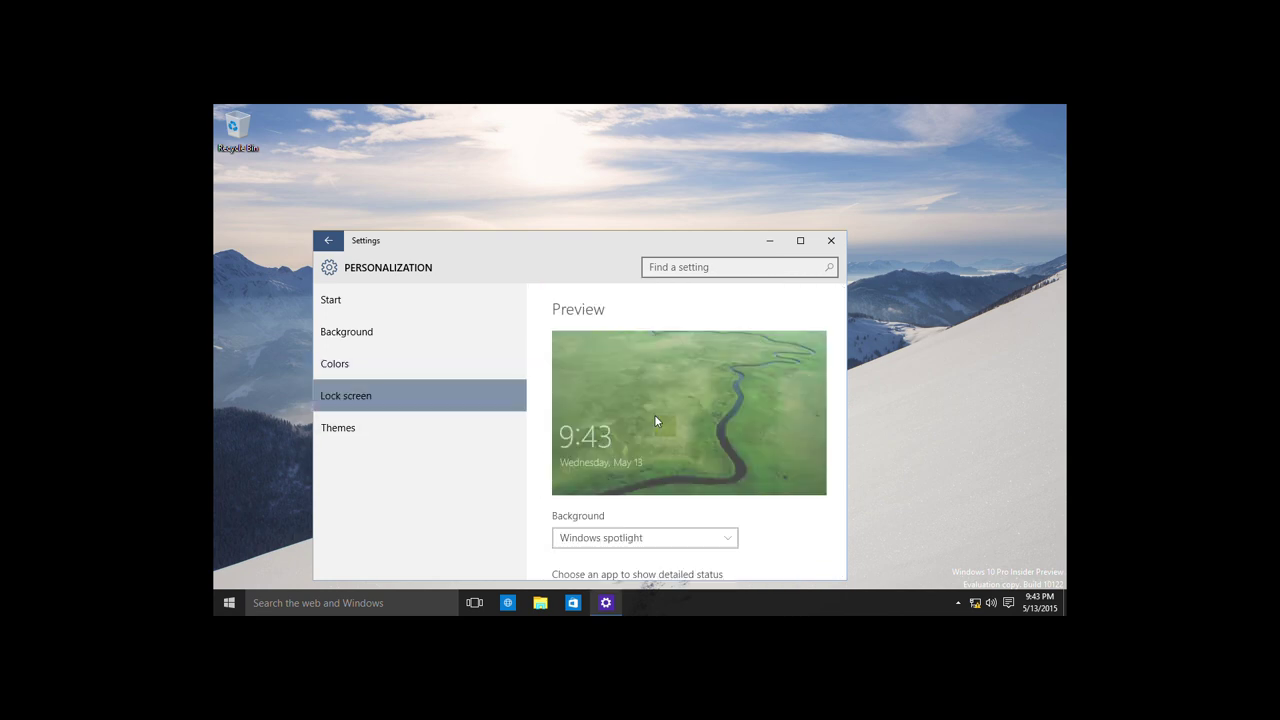
{"action": "scroll", "coordinate": [646, 412], "scroll_direction": "down", "scroll_amount": 3}
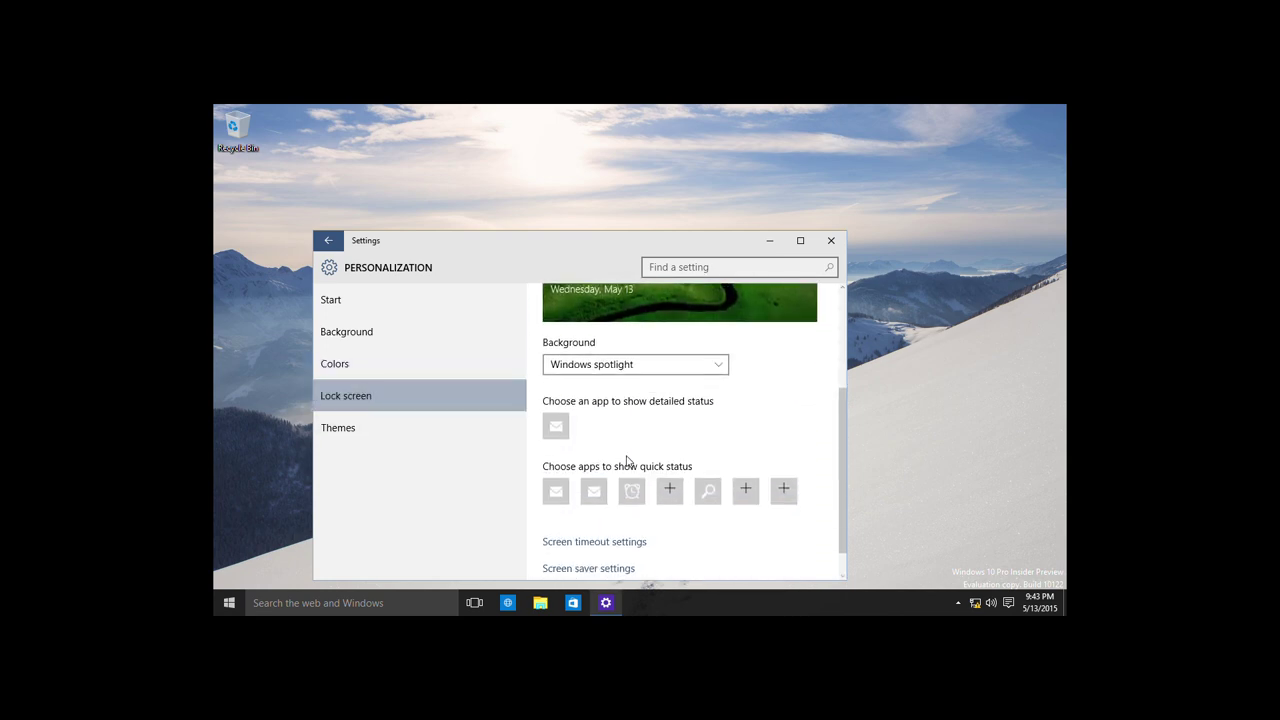
{"action": "left_click", "coordinate": [614, 363]}
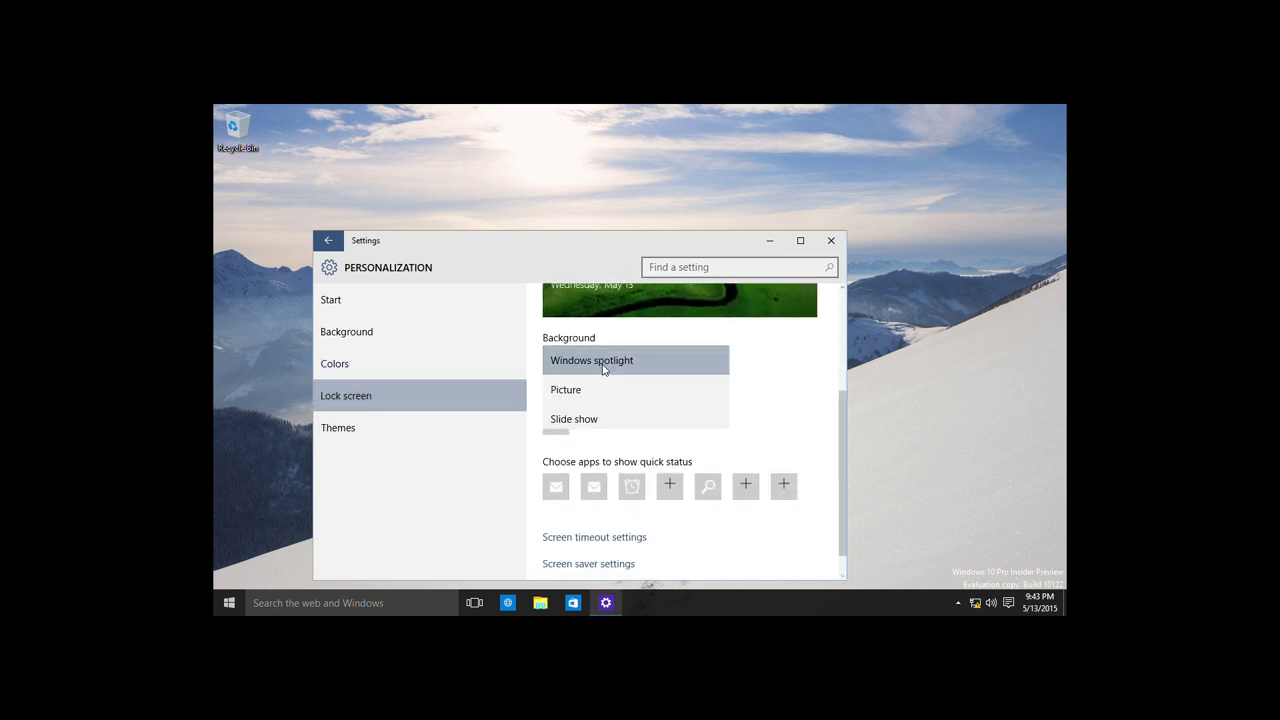
{"action": "left_click", "coordinate": [655, 389]}
{"action": "left_click", "coordinate": [632, 424]}
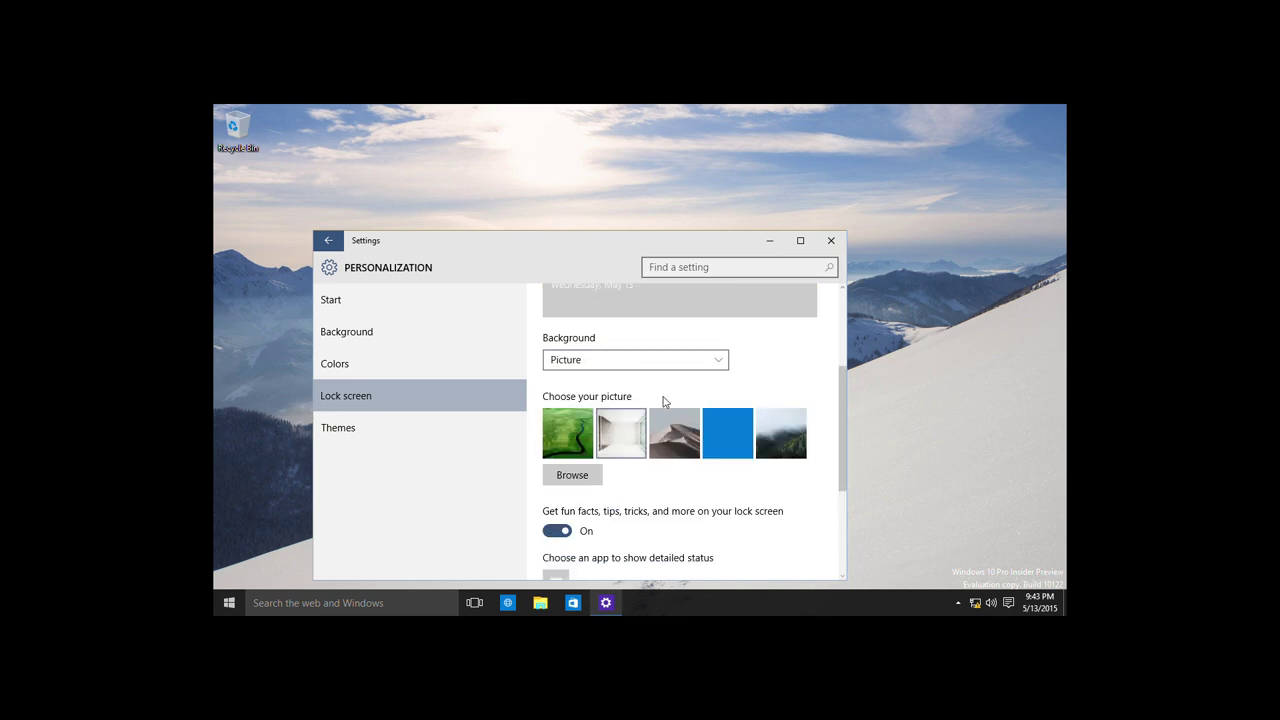
Step: Try the sand dune, green river and other pictures on the lock screen, and set its background back to Windows spotlight
{"action": "scroll", "coordinate": [655, 500], "scroll_direction": "up", "scroll_amount": 2}
{"action": "left_click", "coordinate": [662, 553]}
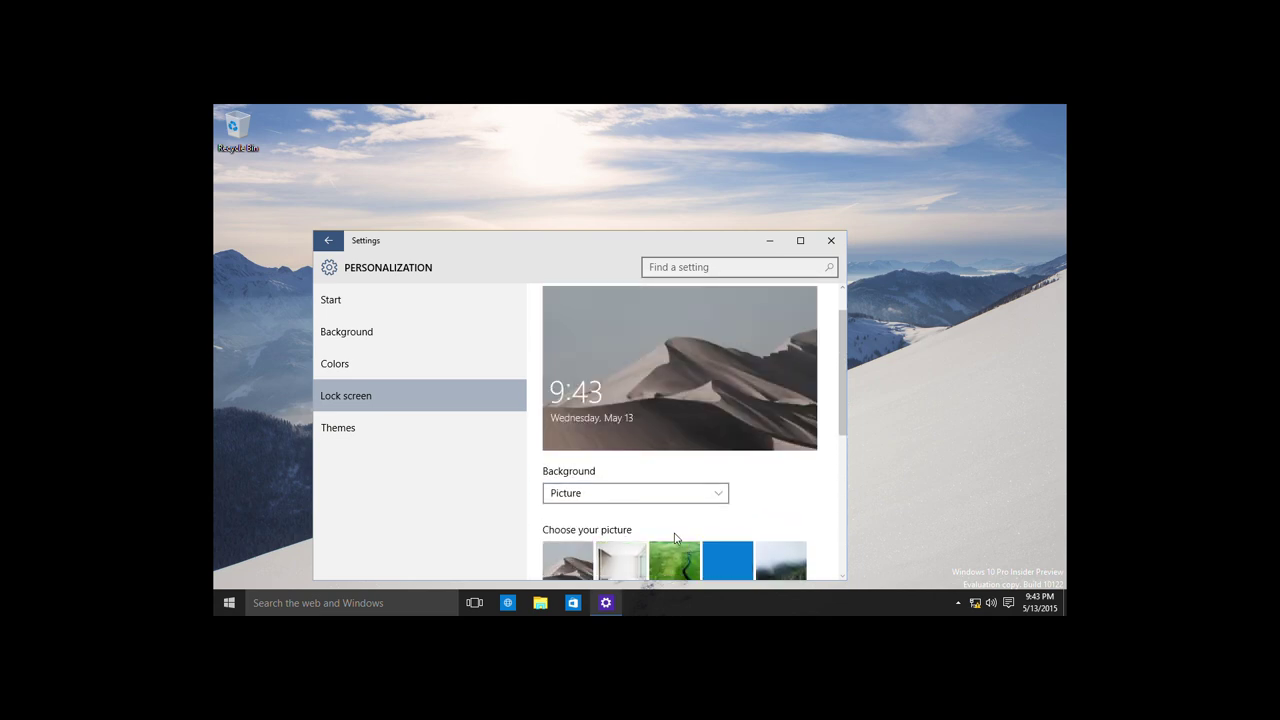
{"action": "left_click", "coordinate": [721, 561]}
{"action": "left_click", "coordinate": [791, 548]}
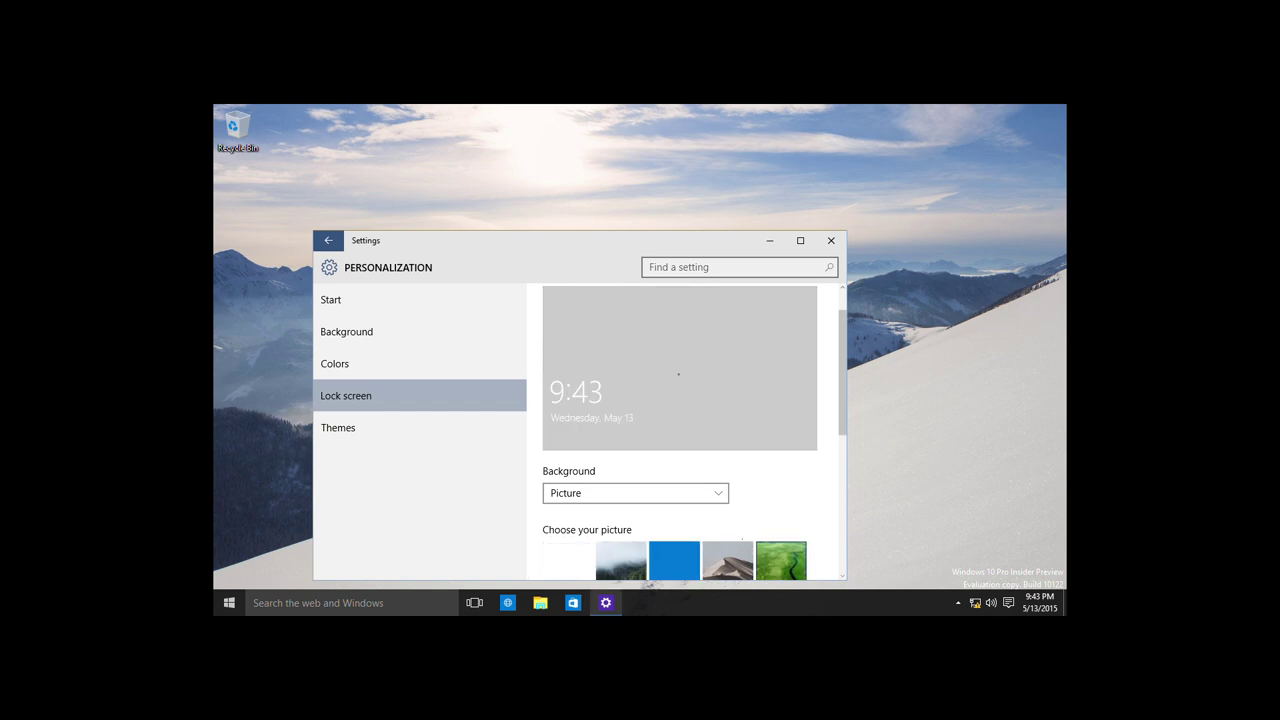
{"action": "left_click", "coordinate": [769, 558]}
{"action": "left_click", "coordinate": [640, 490]}
{"action": "left_click", "coordinate": [630, 460]}
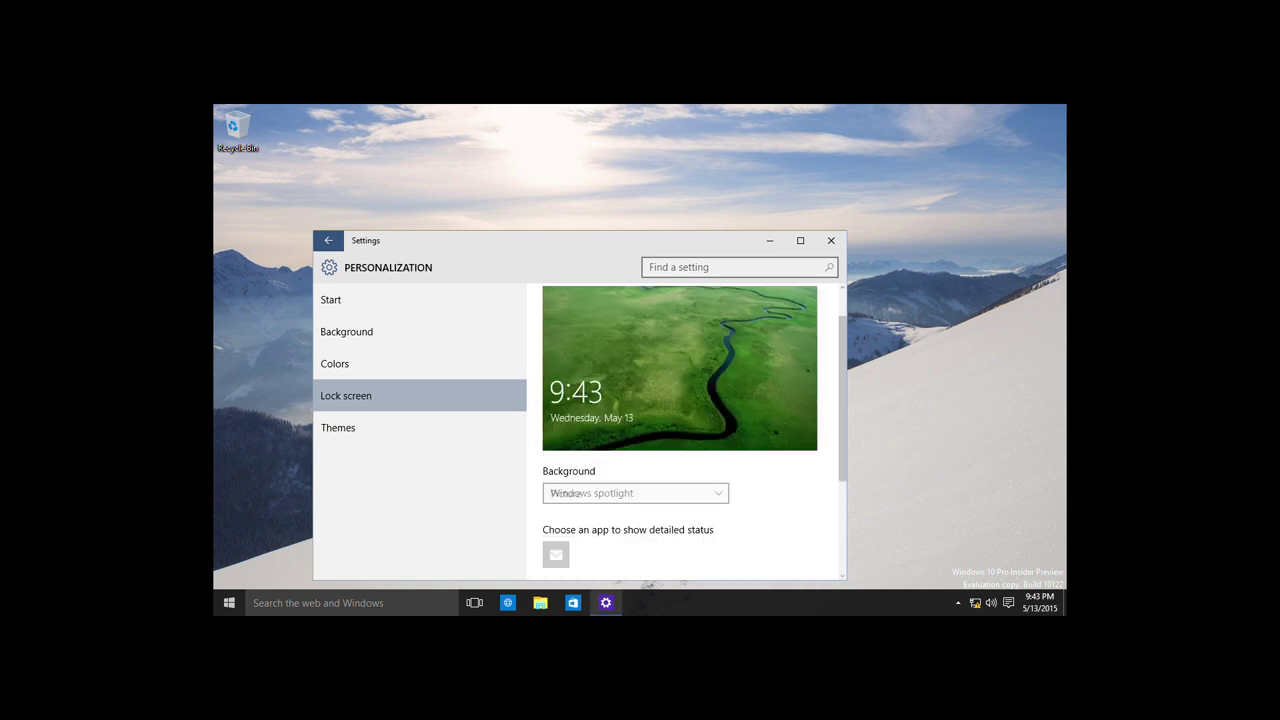
Step: Open the classic theme settings from the Themes category and close the Settings window behind them
{"action": "left_click", "coordinate": [443, 427]}
{"action": "left_click", "coordinate": [600, 339]}
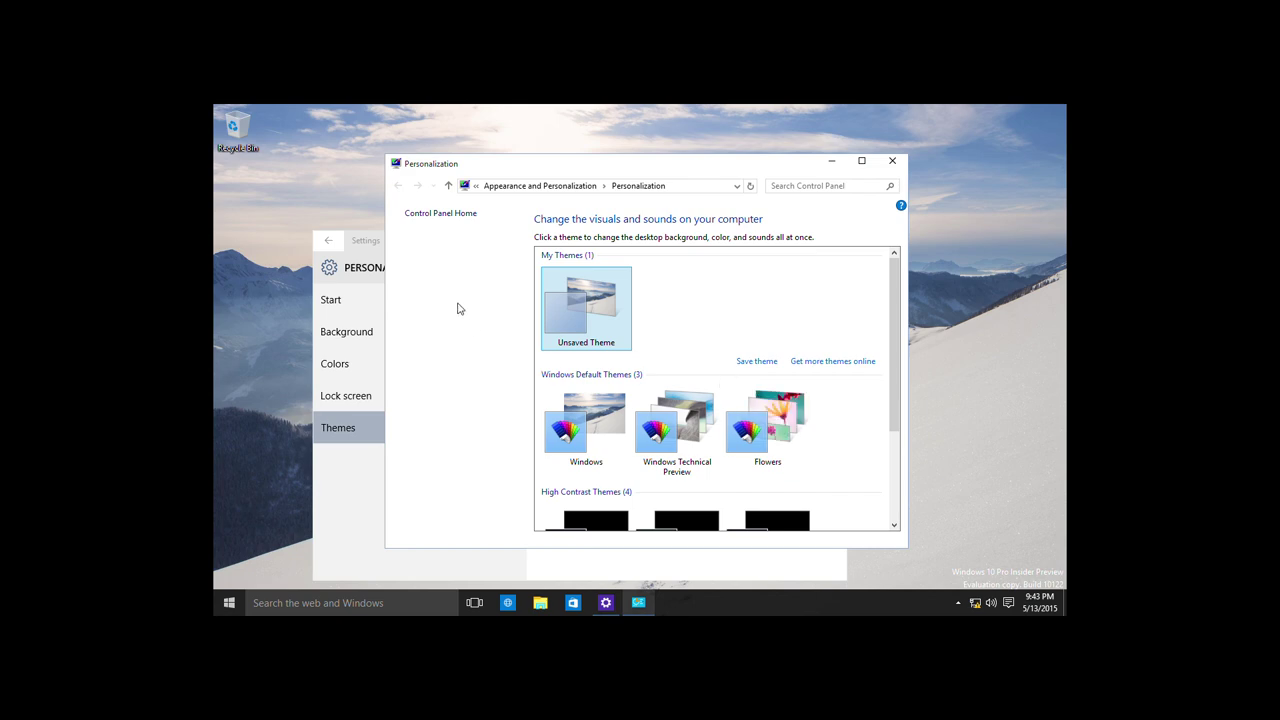
{"action": "left_click", "coordinate": [368, 249]}
{"action": "left_click", "coordinate": [833, 241]}
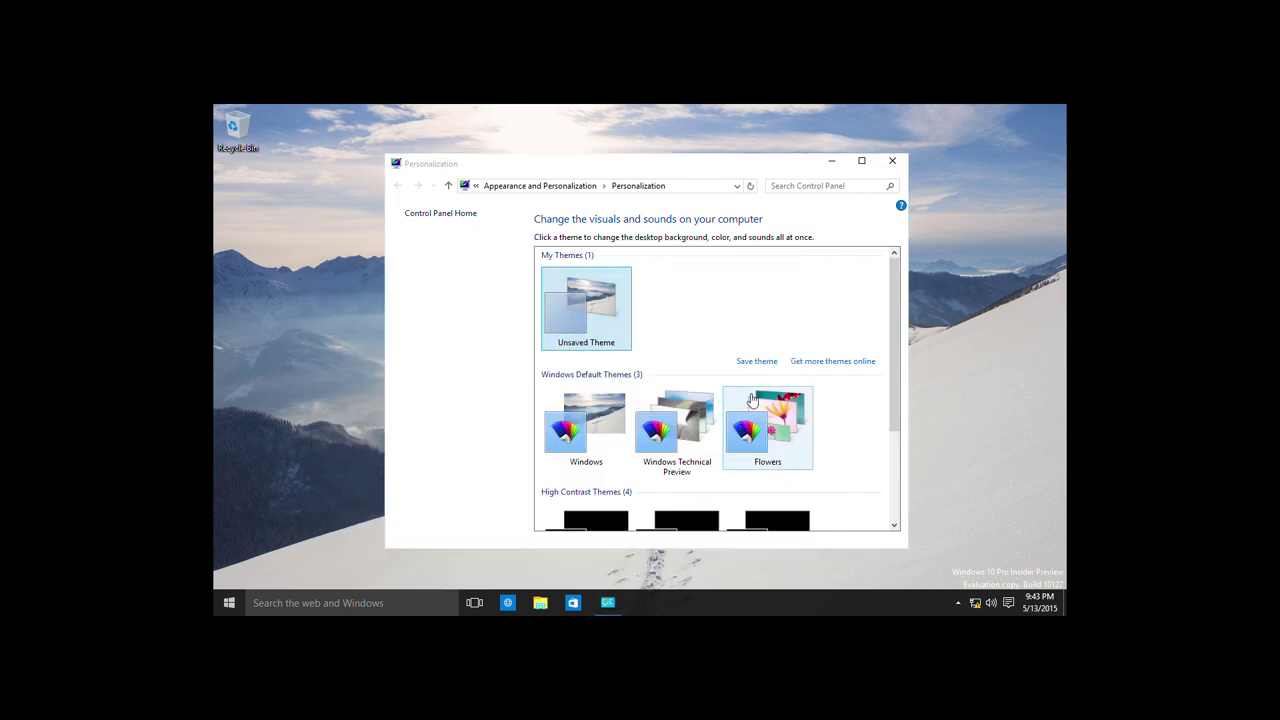
Step: Try the High Contrast #1, High Contrast #2, High Contrast Black and High Contrast White themes
{"action": "scroll", "coordinate": [838, 409], "scroll_direction": "down", "scroll_amount": 2}
{"action": "left_click", "coordinate": [786, 371]}
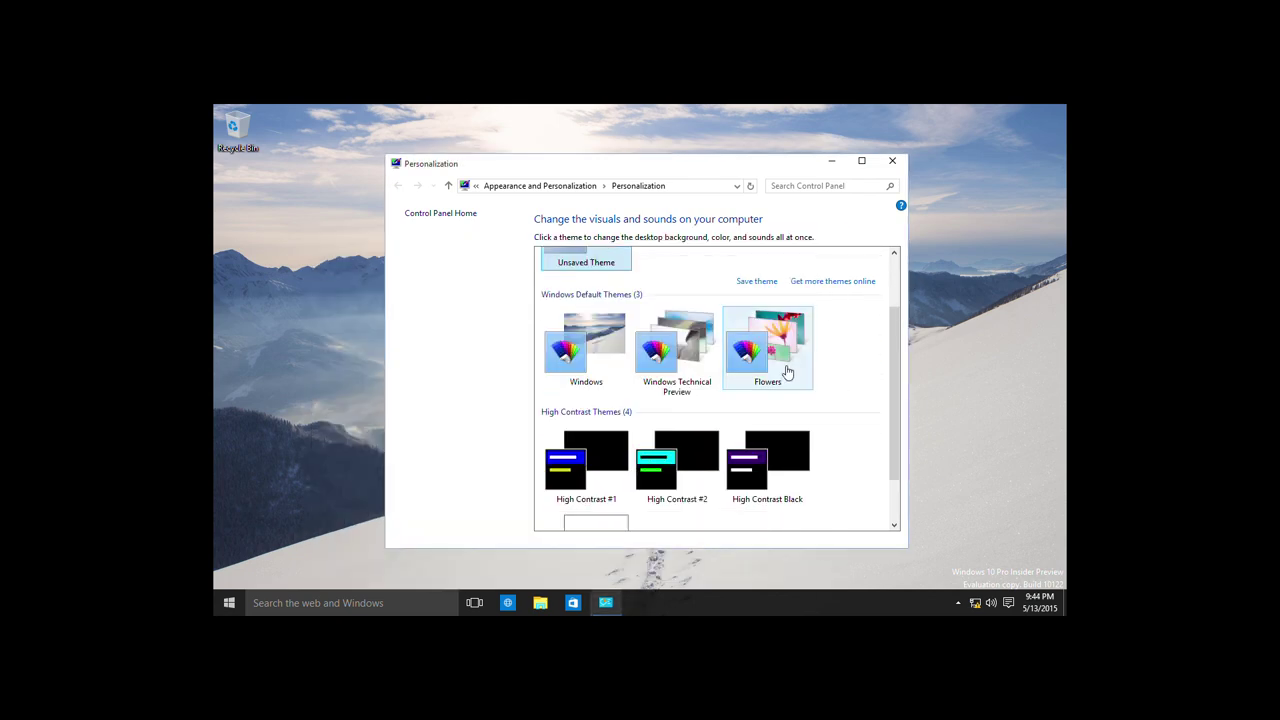
{"action": "scroll", "coordinate": [830, 404], "scroll_direction": "down", "scroll_amount": 2}
{"action": "left_click", "coordinate": [603, 430]}
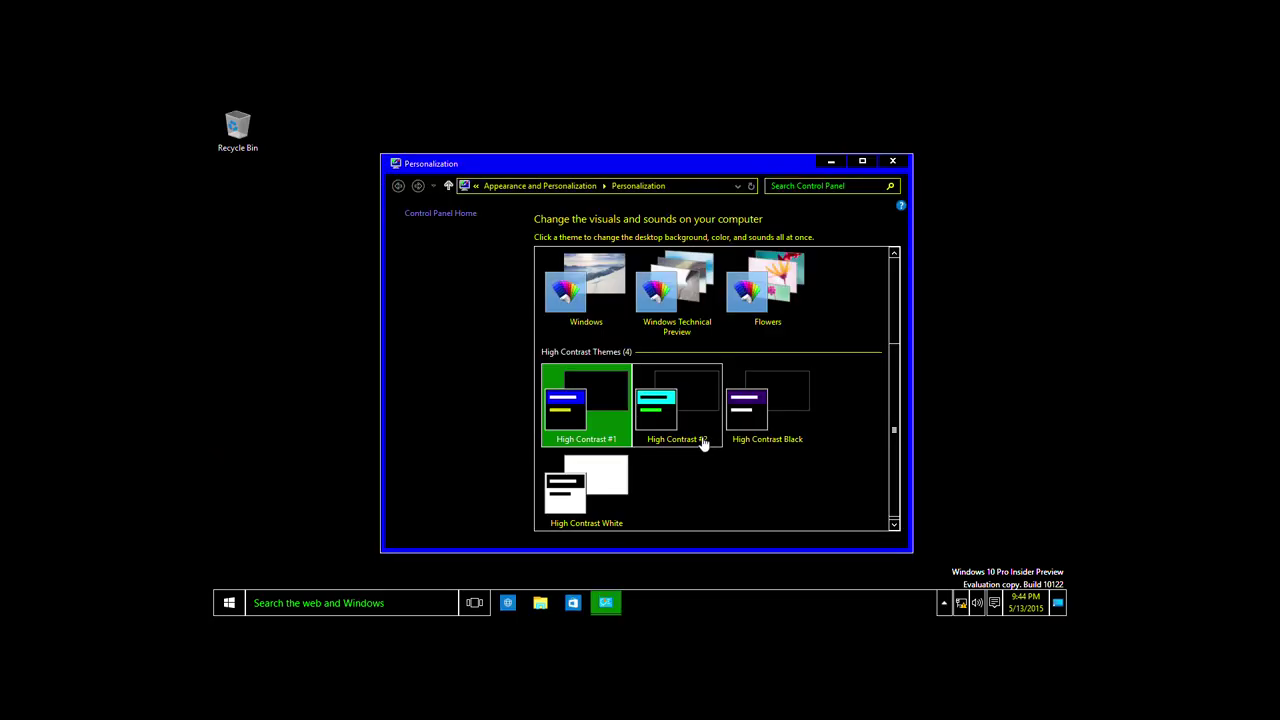
{"action": "left_click", "coordinate": [703, 440]}
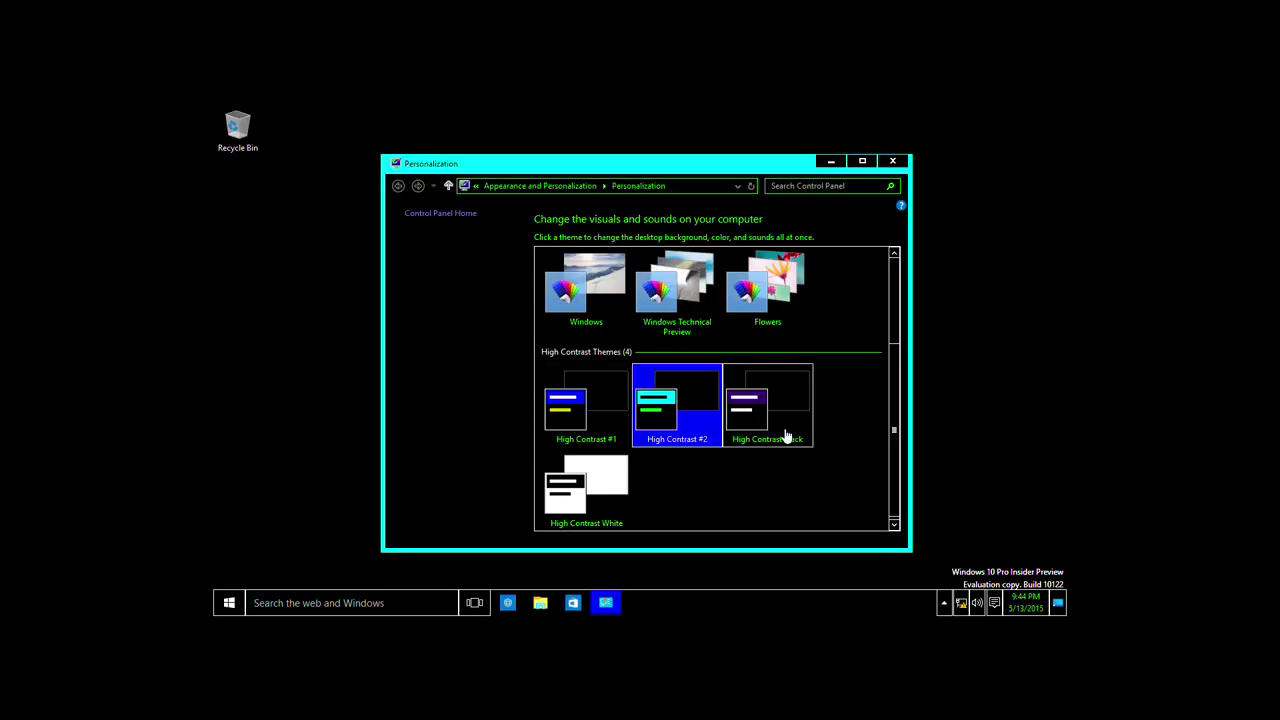
{"action": "left_click", "coordinate": [786, 437]}
{"action": "left_click", "coordinate": [592, 485]}
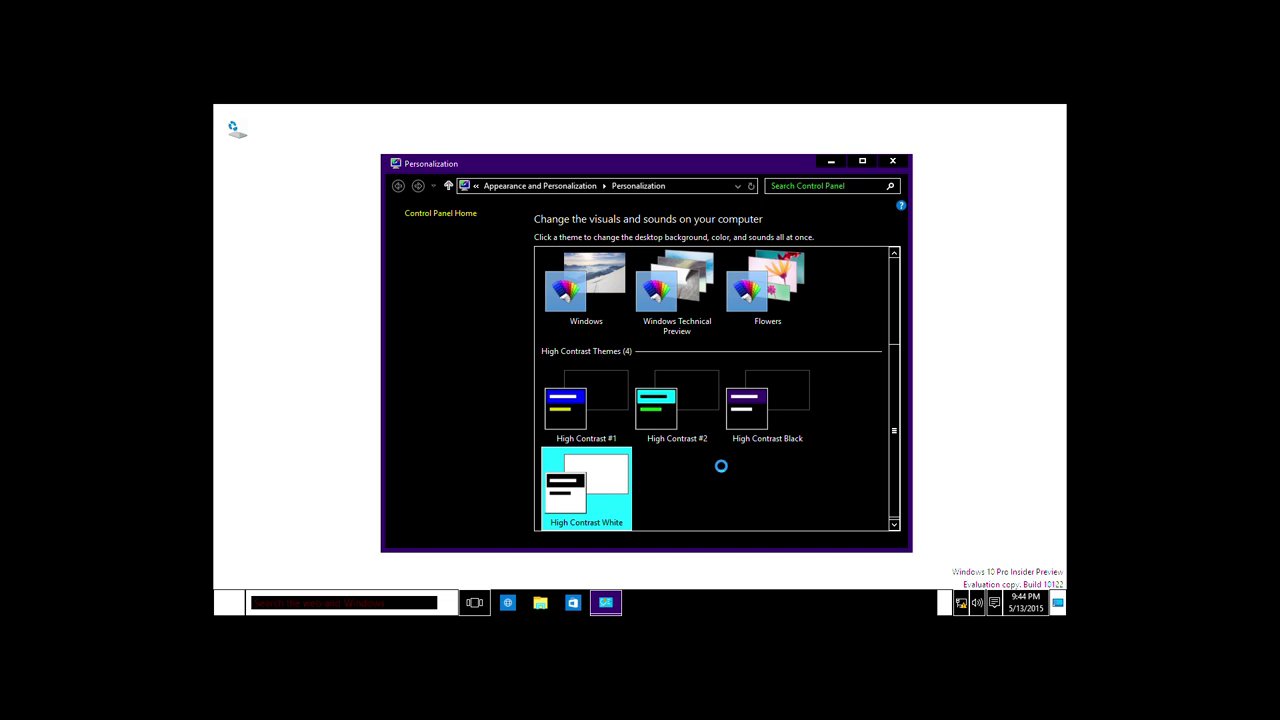
Step: Apply the default Windows theme and close the theme settings
{"action": "scroll", "coordinate": [628, 381], "scroll_direction": "up", "scroll_amount": 2}
{"action": "left_click", "coordinate": [606, 436]}
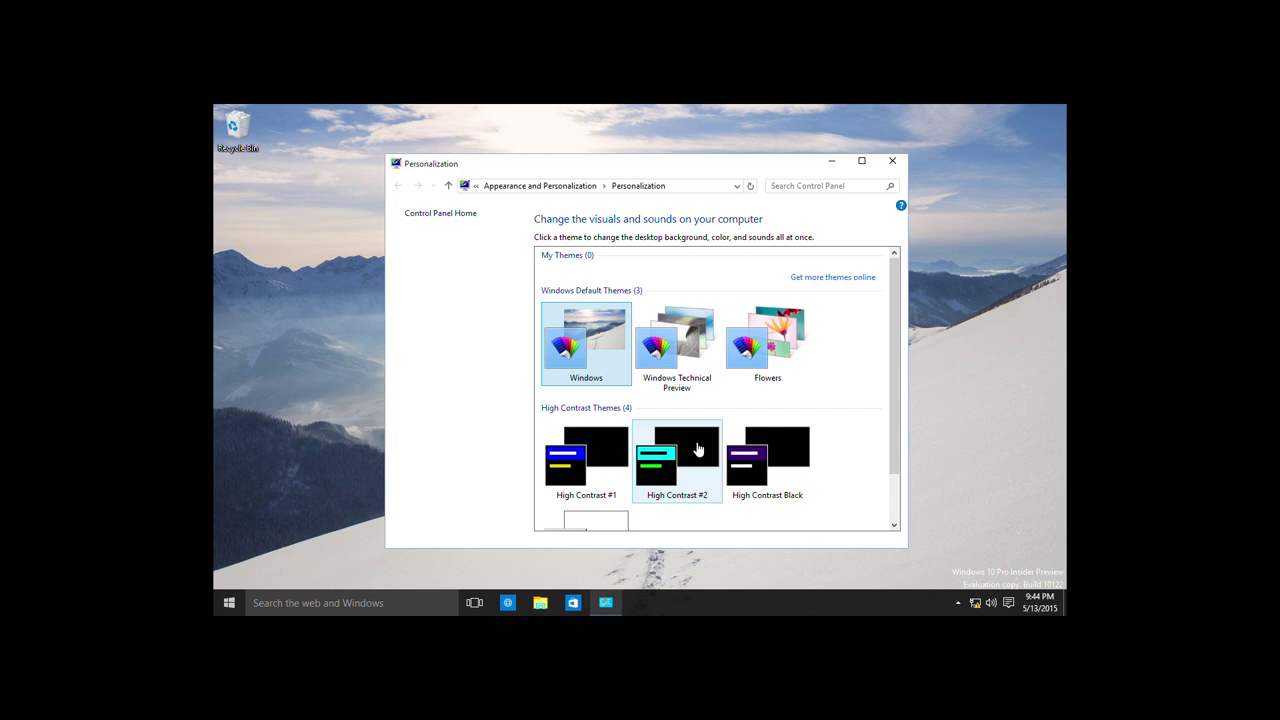
{"action": "scroll", "coordinate": [698, 450], "scroll_direction": "down", "scroll_amount": 1}
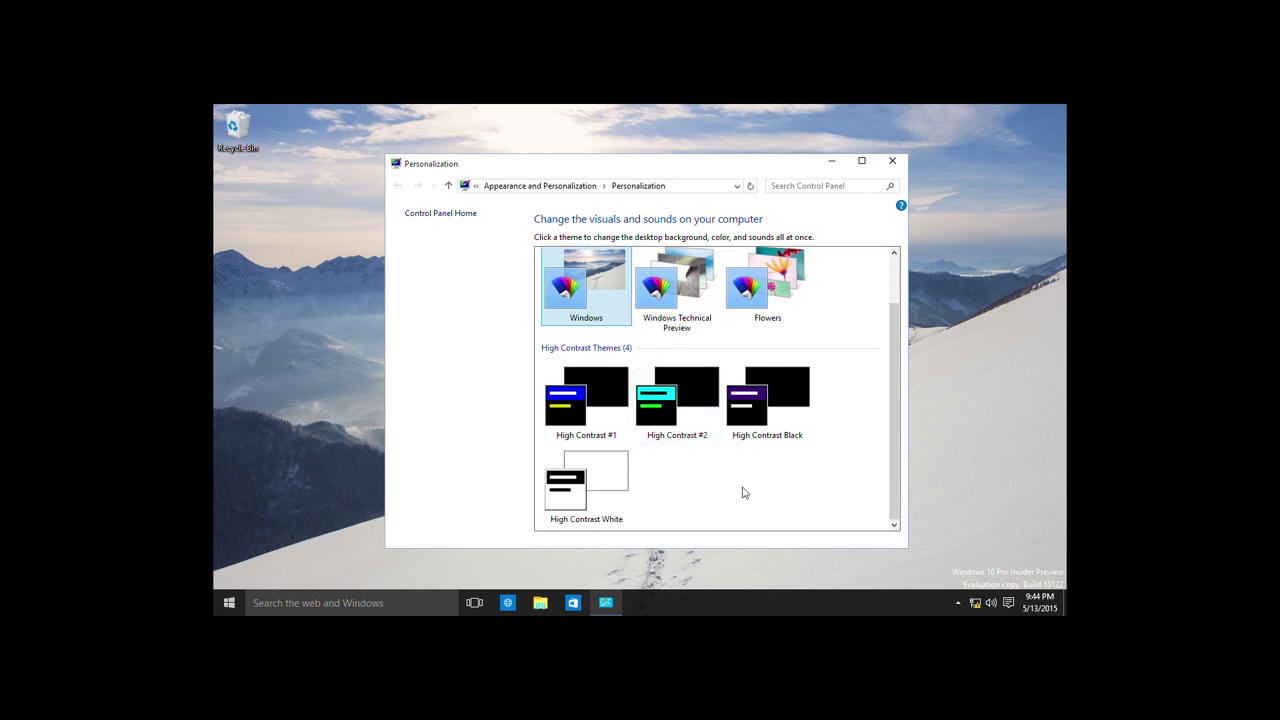
{"action": "key", "text": "alt+F4"}
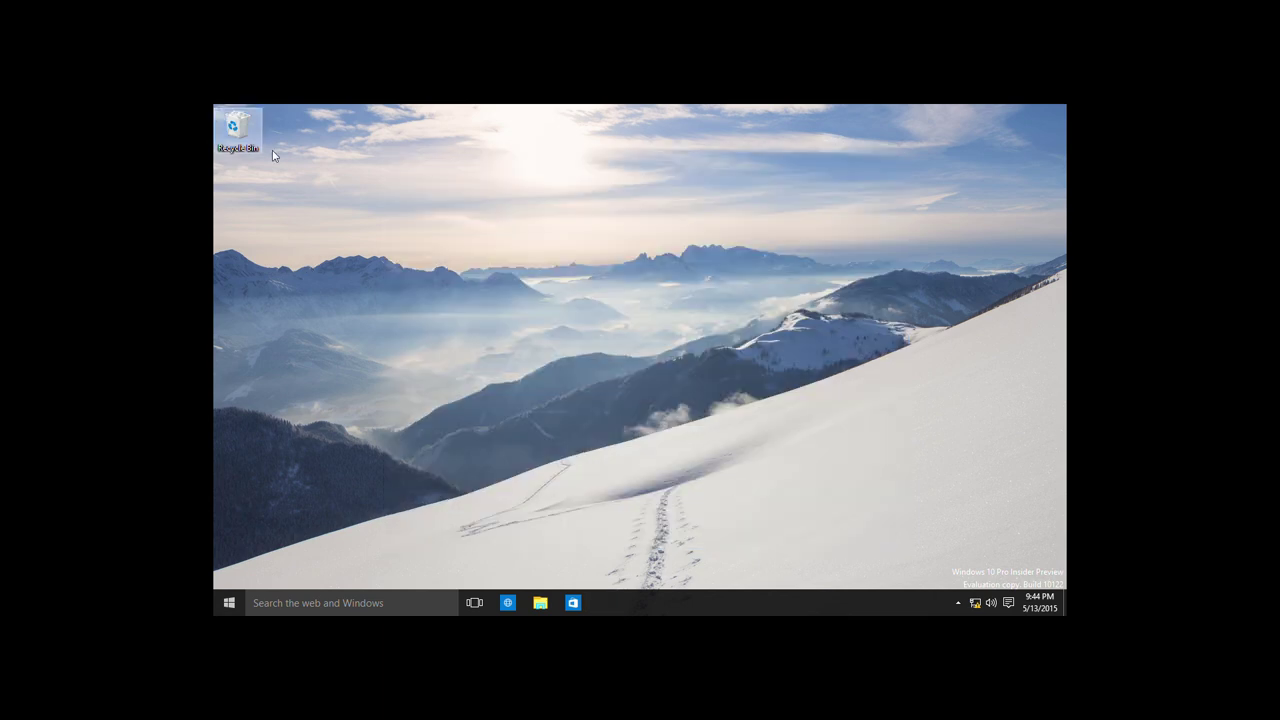
Step: Empty the Recycle Bin and confirm the permanent deletion
{"action": "right_click", "coordinate": [276, 157]}
{"action": "left_click", "coordinate": [292, 166]}
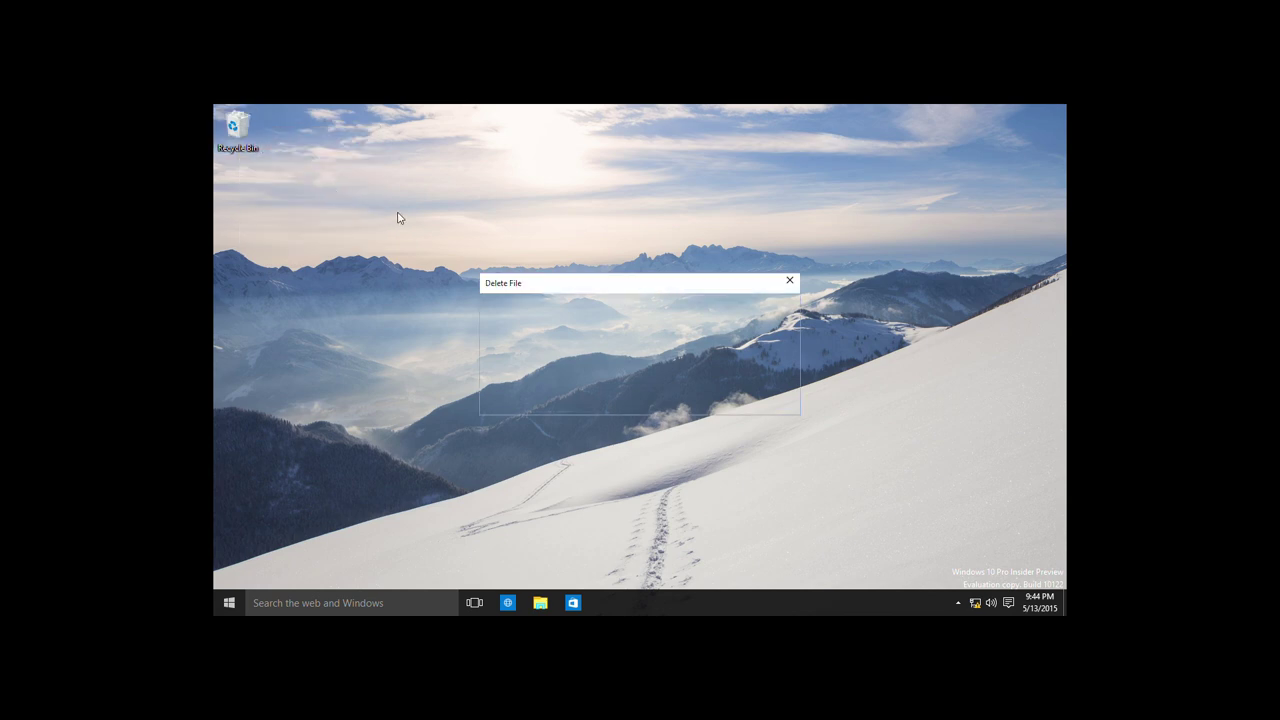
{"action": "left_click", "coordinate": [694, 398]}
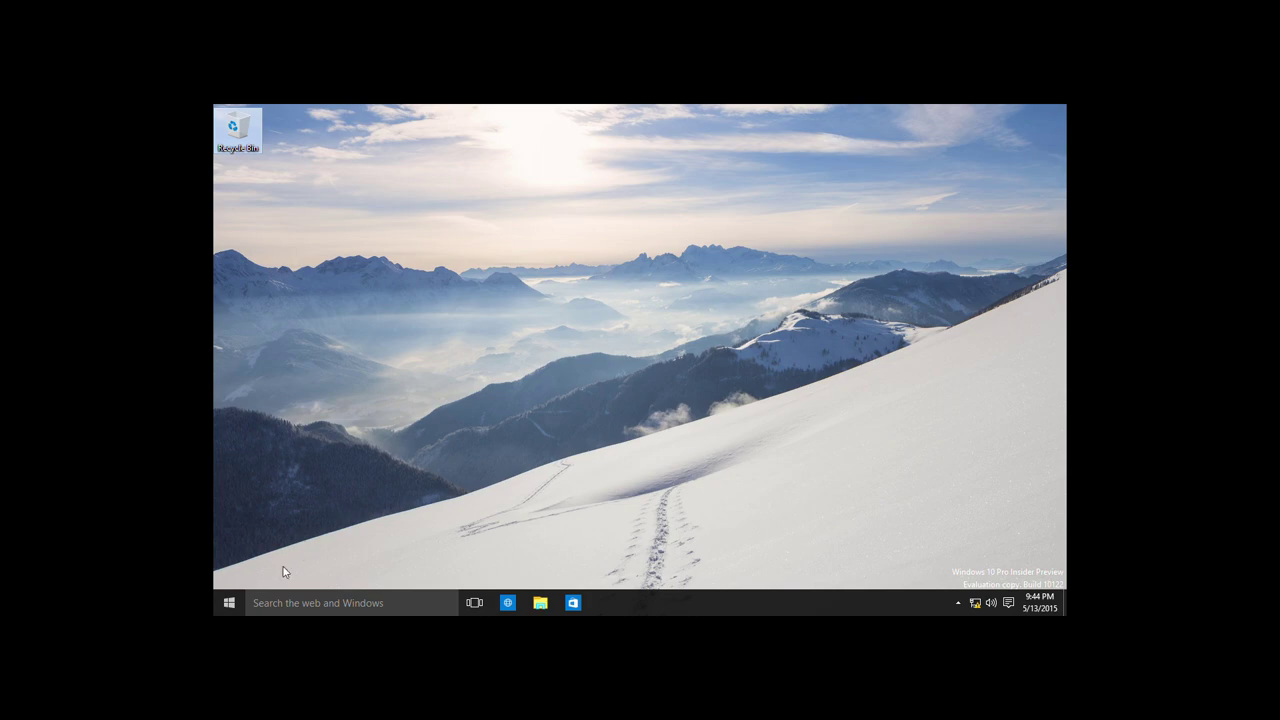
Step: Open Windows Settings to view its categories, and close it again
{"action": "left_click", "coordinate": [232, 602]}
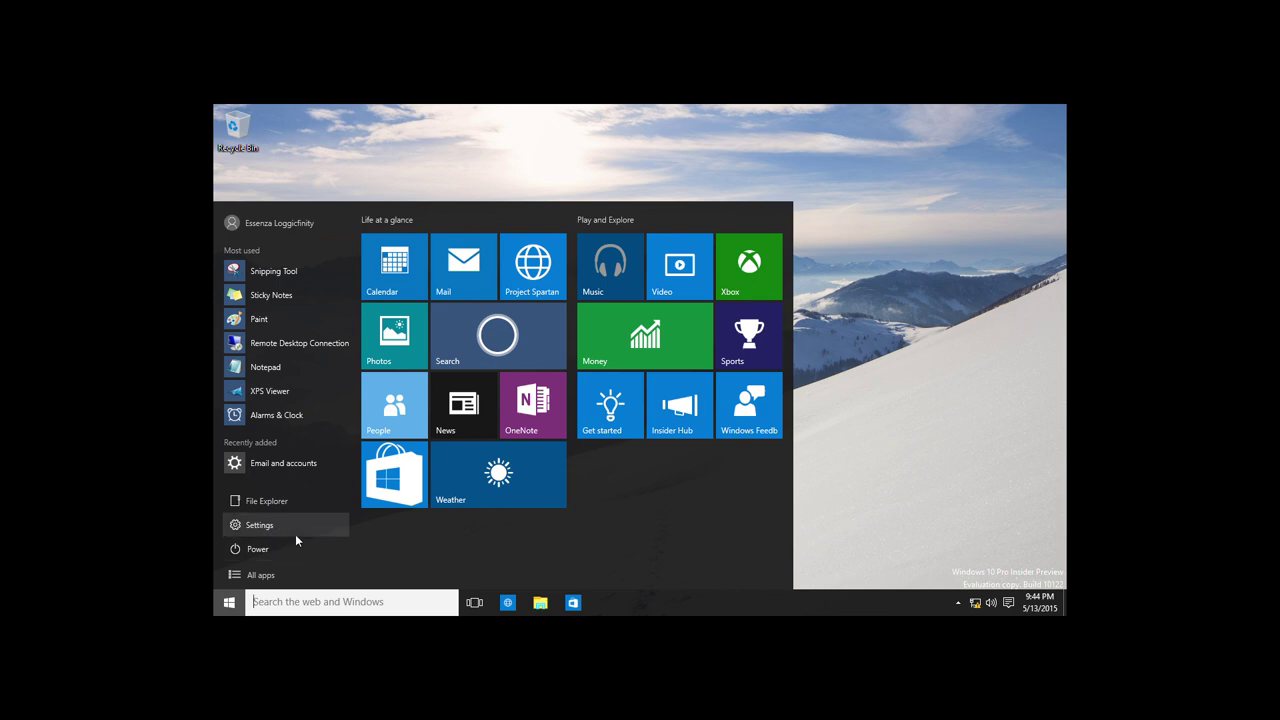
{"action": "left_click", "coordinate": [286, 521]}
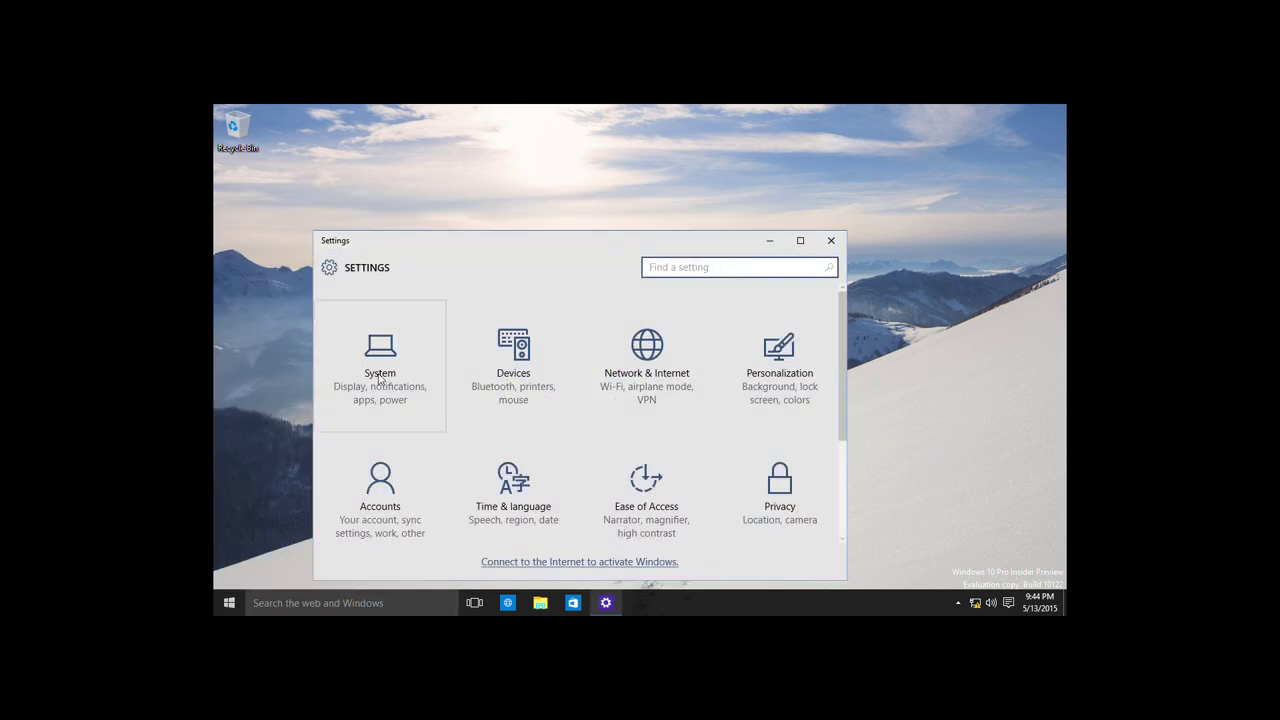
{"action": "left_click", "coordinate": [831, 242]}
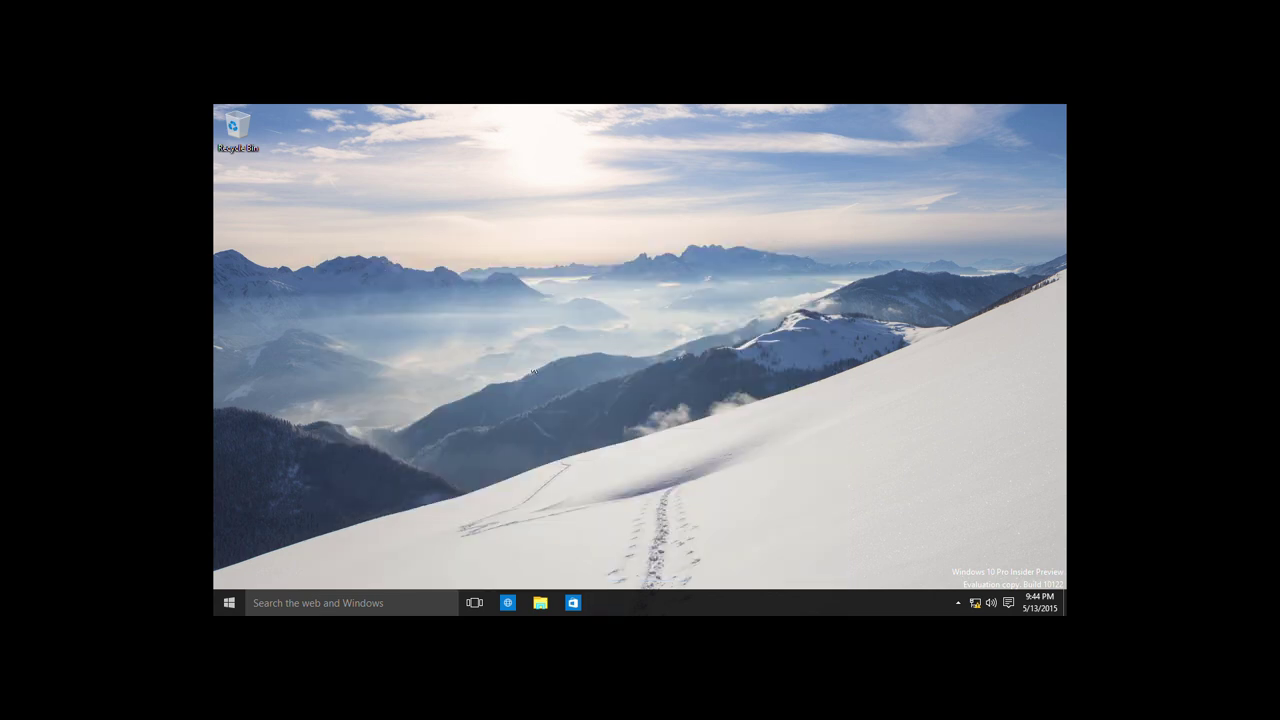
Step: Open the list of all apps and expand the recently added apps to browse them
{"action": "left_click", "coordinate": [237, 596]}
{"action": "left_click", "coordinate": [313, 576]}
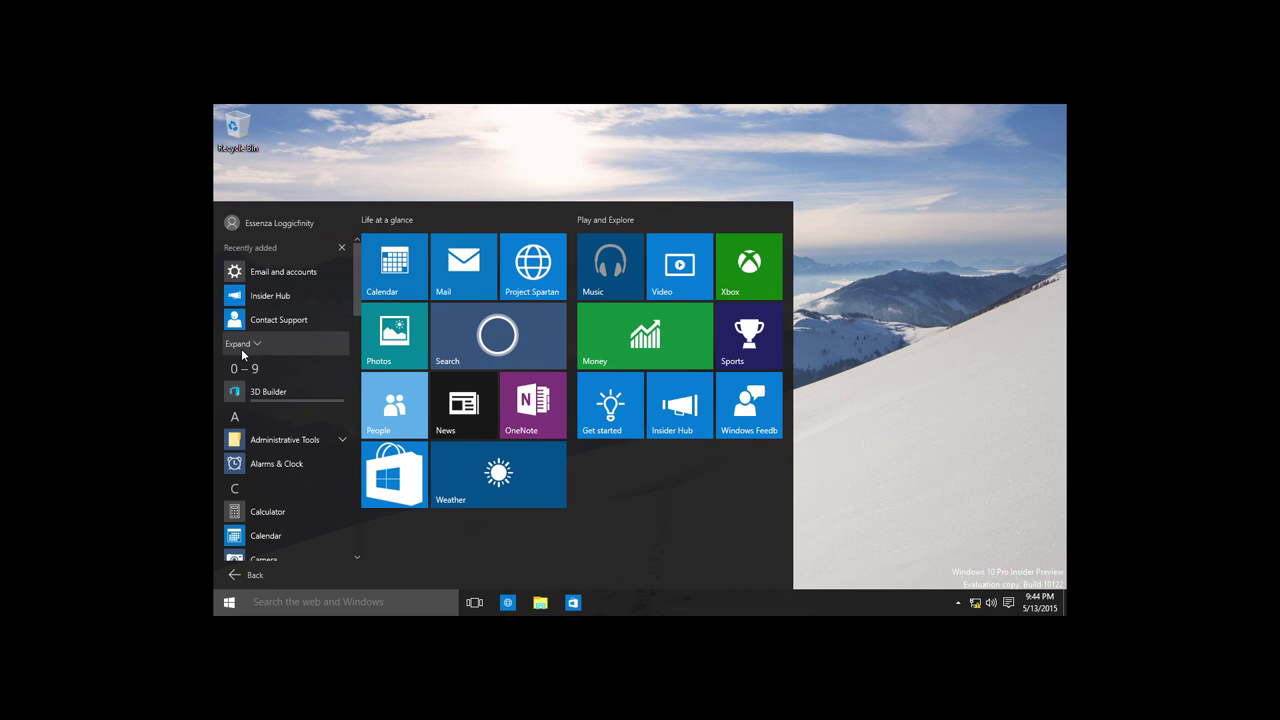
{"action": "left_click", "coordinate": [241, 348]}
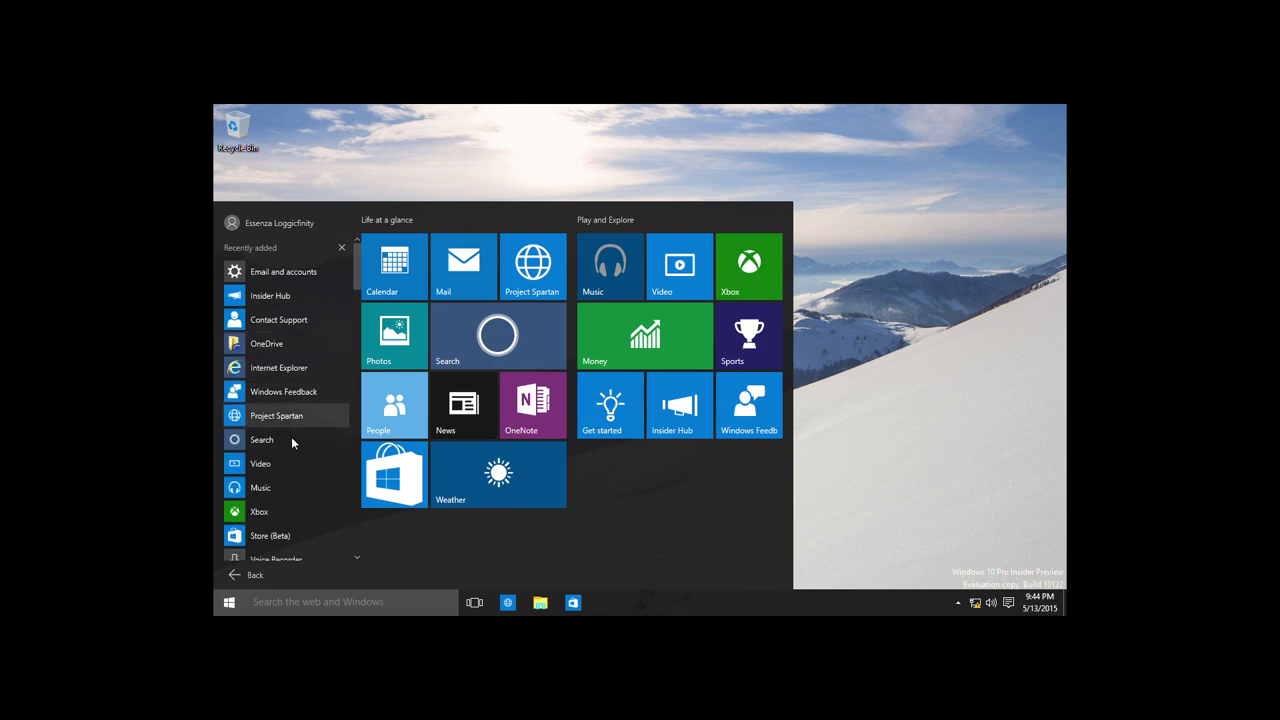
{"action": "scroll", "coordinate": [256, 418], "scroll_direction": "down", "scroll_amount": 5}
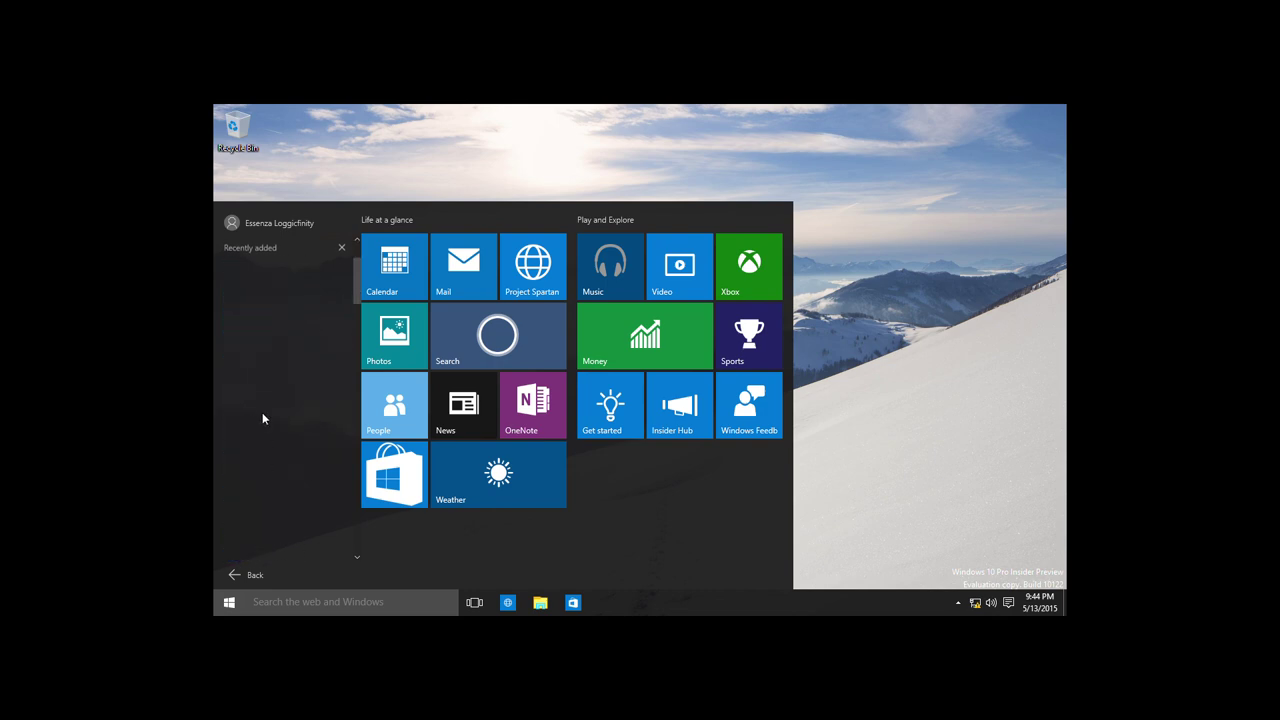
Step: Open File Explorer and remove all recent files from Quick access, including the second batch that replaces the first
{"action": "left_click", "coordinate": [538, 600]}
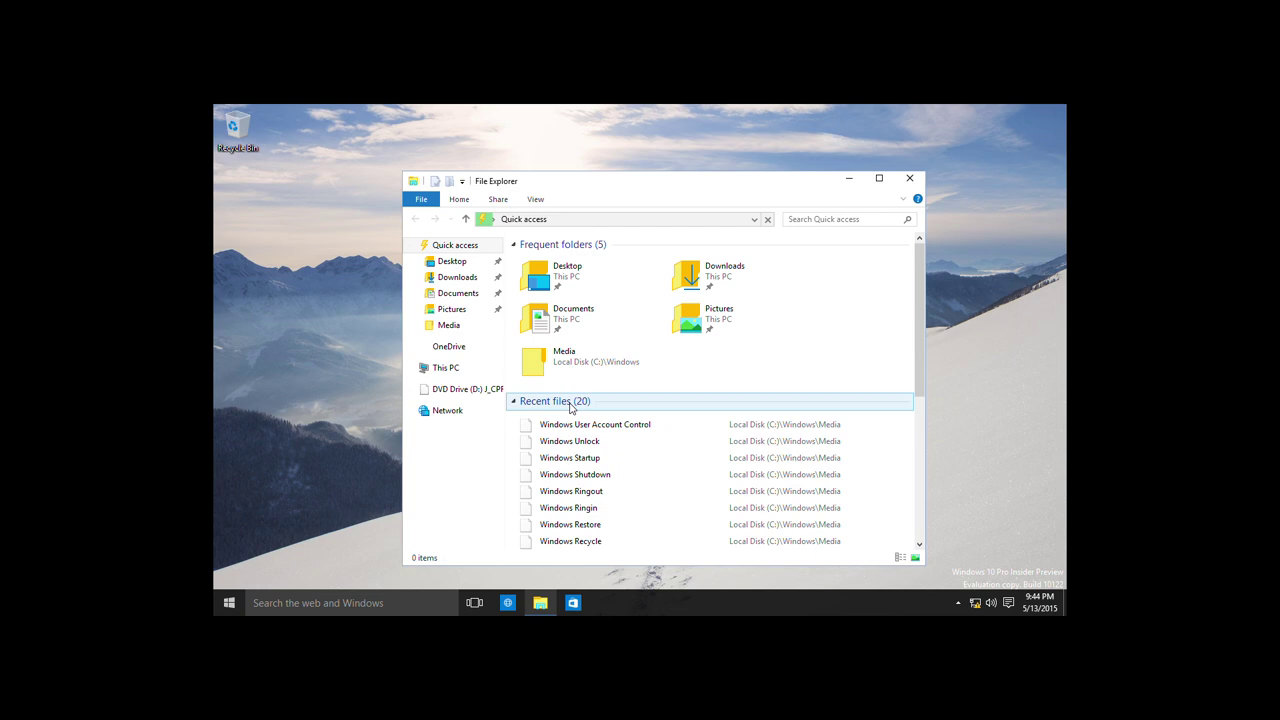
{"action": "left_click", "coordinate": [571, 405]}
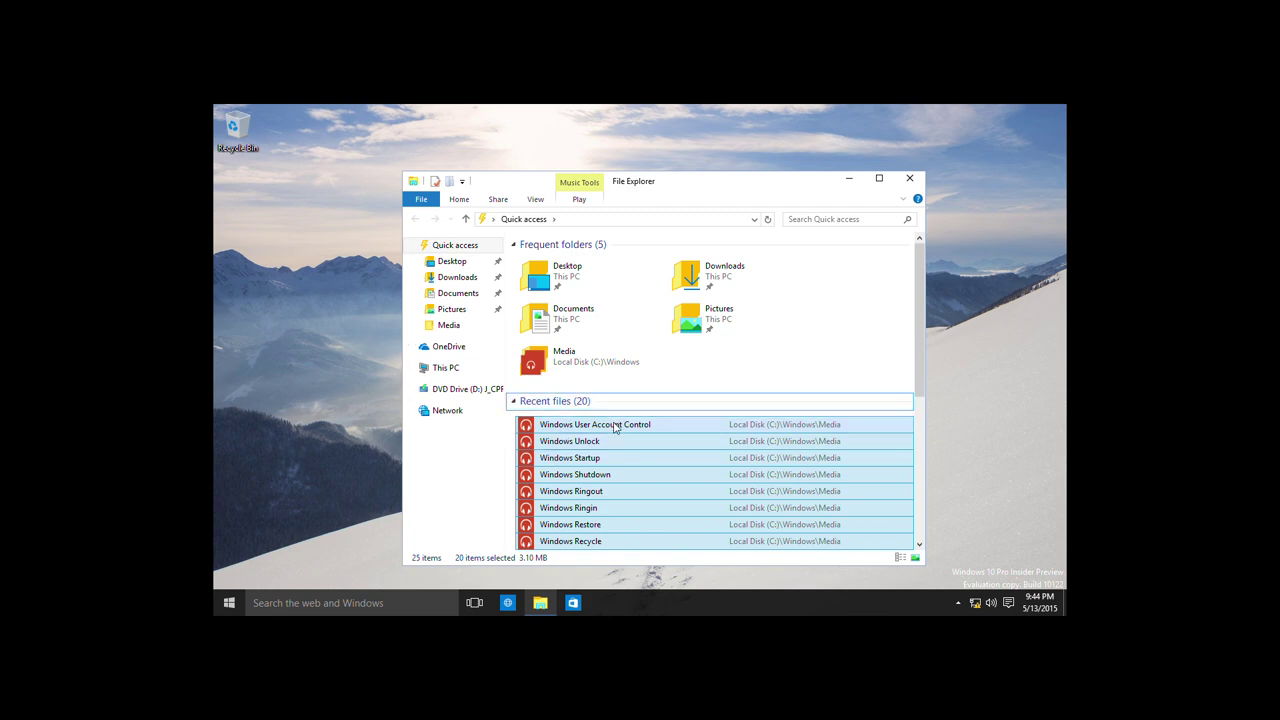
{"action": "right_click", "coordinate": [614, 424]}
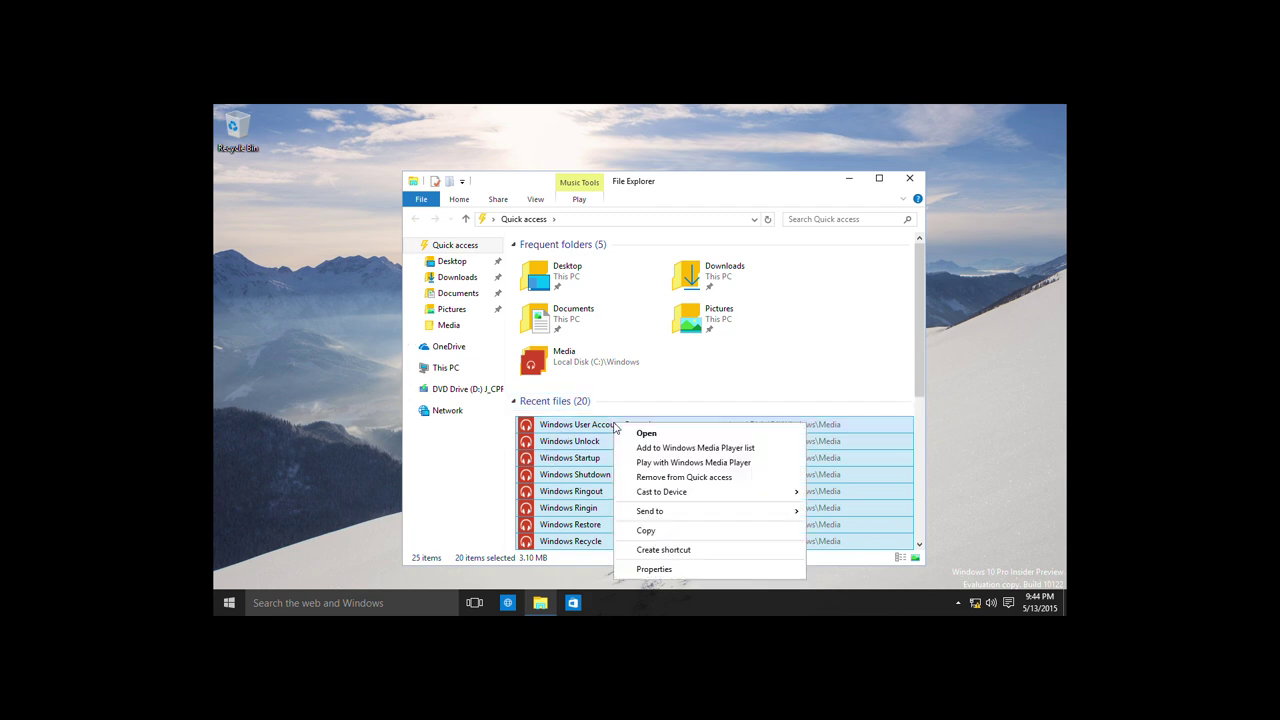
{"action": "left_click", "coordinate": [666, 483]}
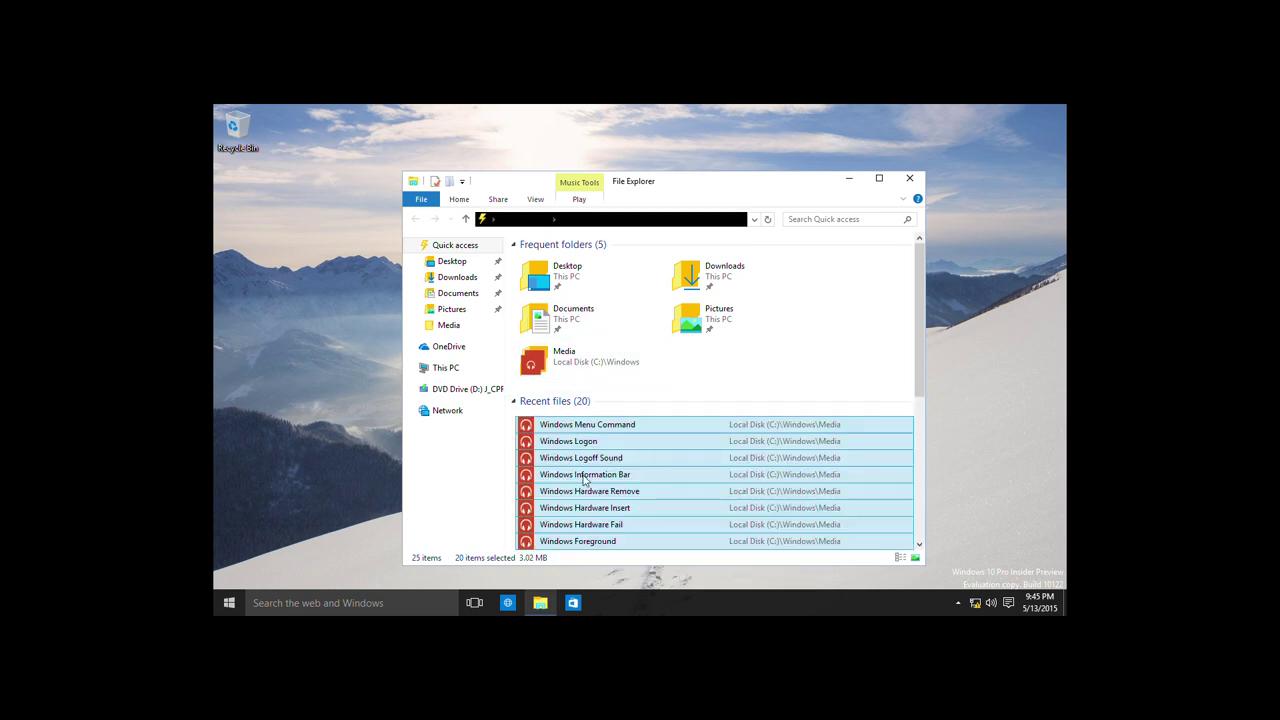
{"action": "right_click", "coordinate": [585, 480]}
{"action": "left_click", "coordinate": [630, 374]}
Step: Browse on the local disk C: to the WinSAT folder inside Windows\Performance
{"action": "left_click", "coordinate": [464, 374]}
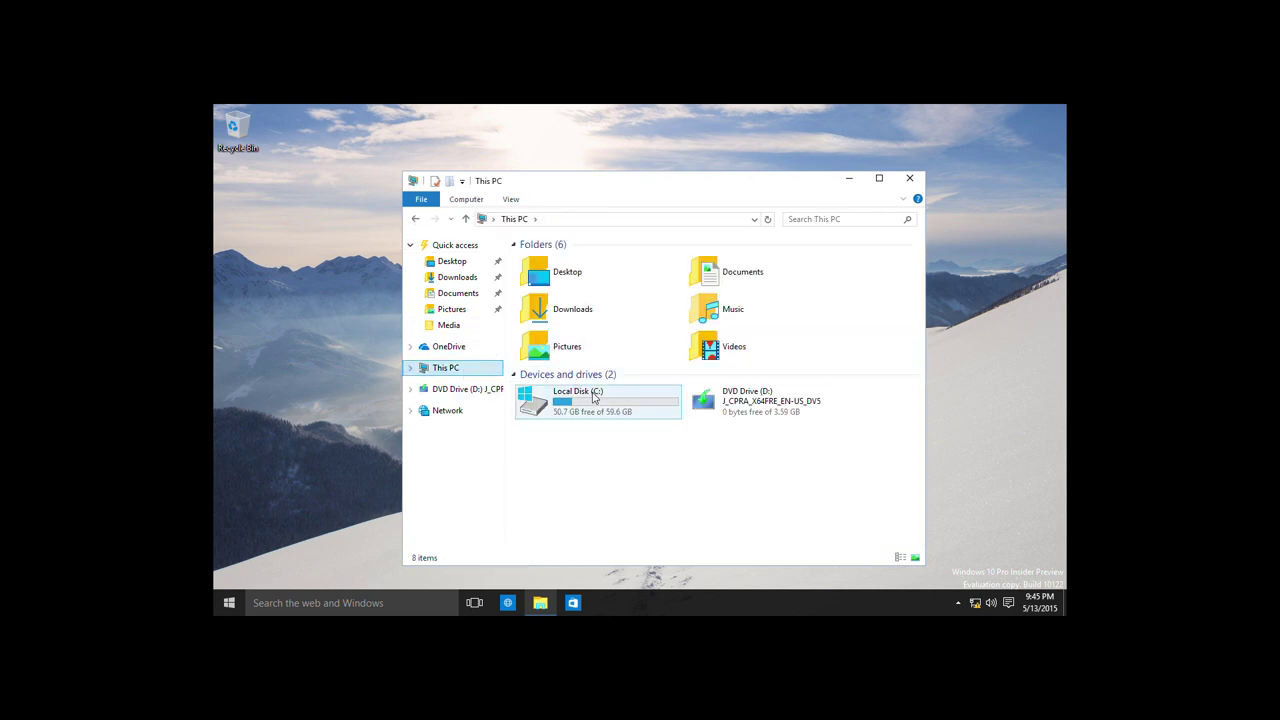
{"action": "left_click", "coordinate": [593, 397]}
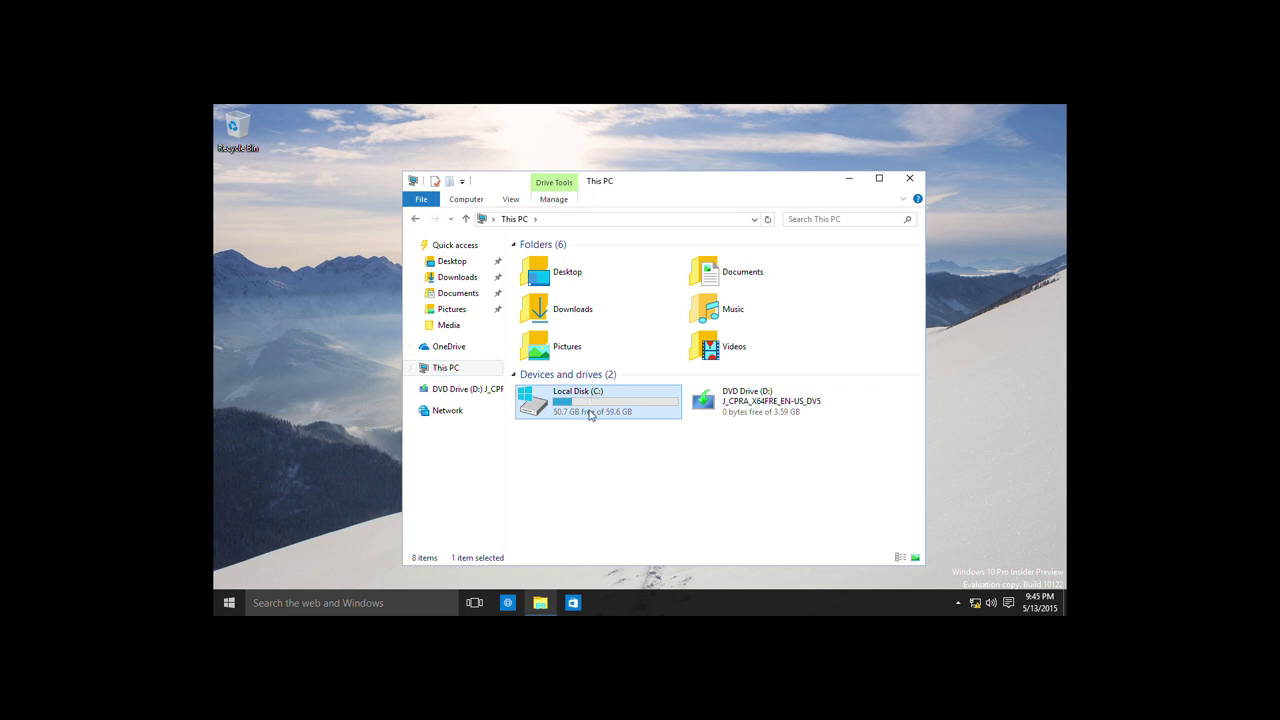
{"action": "double_click", "coordinate": [590, 413]}
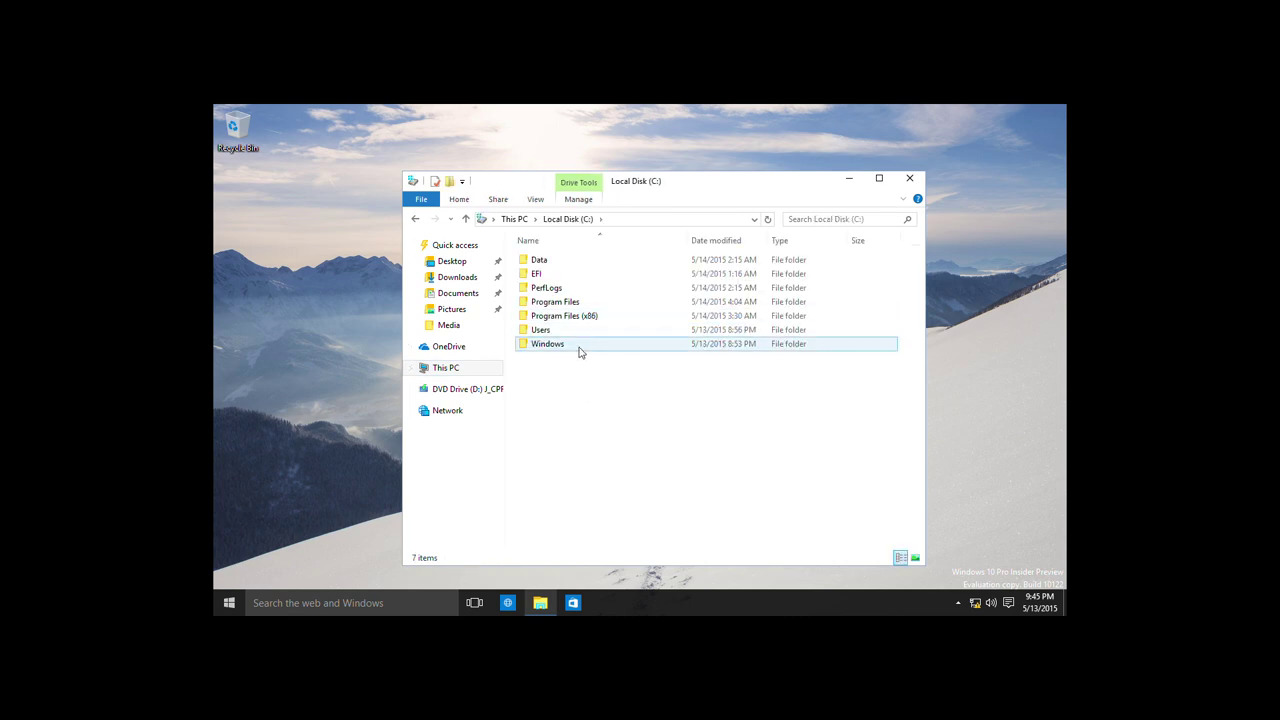
{"action": "double_click", "coordinate": [583, 341]}
{"action": "scroll", "coordinate": [611, 486], "scroll_direction": "down", "scroll_amount": 10}
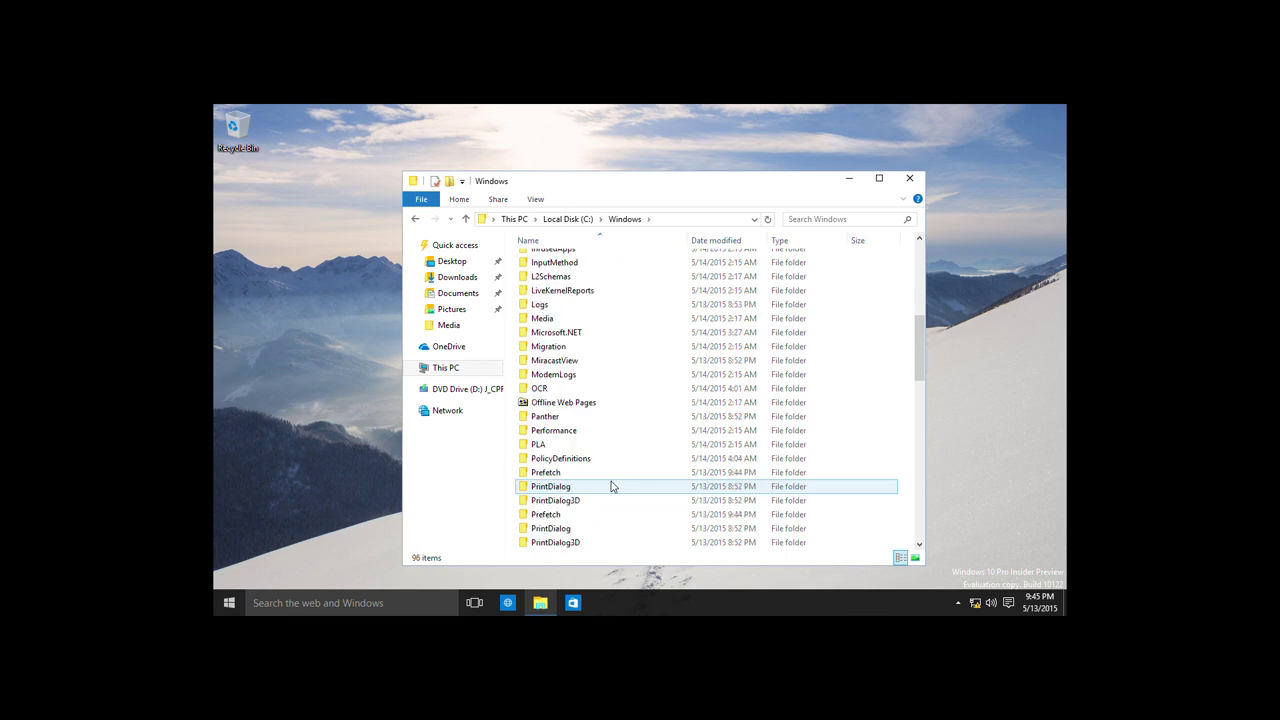
{"action": "double_click", "coordinate": [555, 431]}
{"action": "left_click", "coordinate": [552, 264]}
{"action": "double_click", "coordinate": [552, 262]}
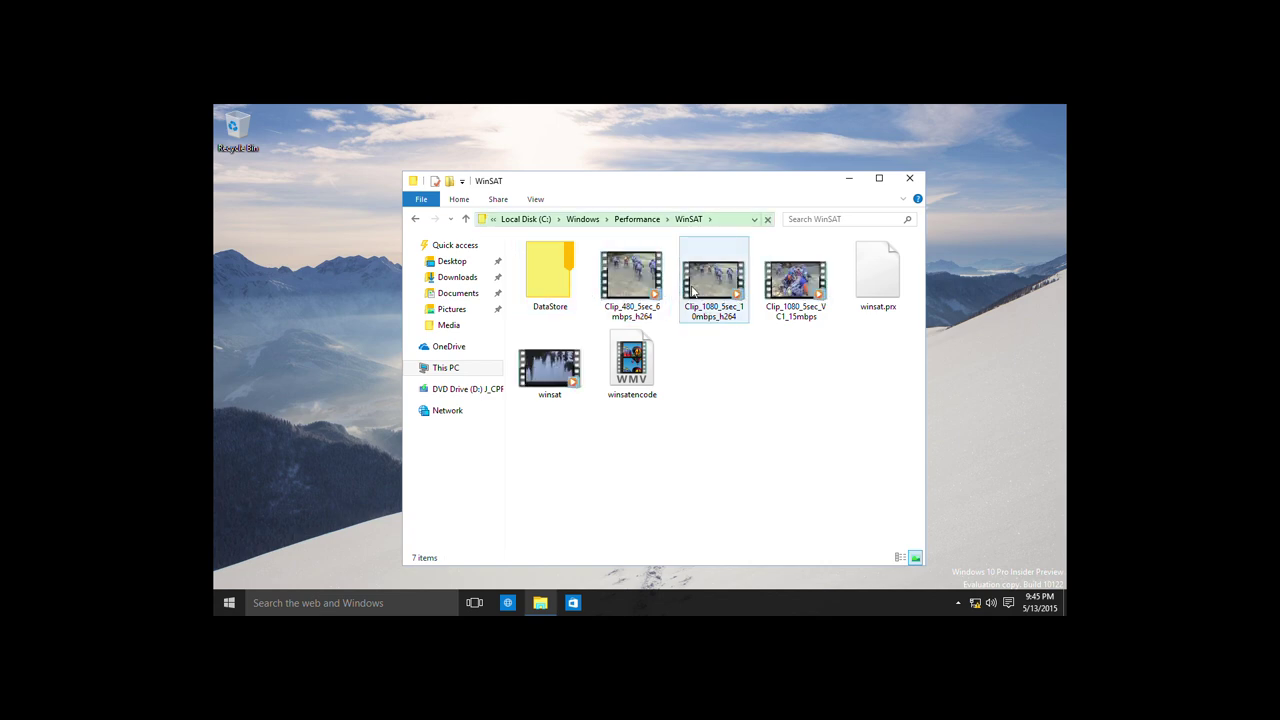
Step: Open the winsat video with the Video app and make that app the default for .wmv files
{"action": "left_click", "coordinate": [550, 368]}
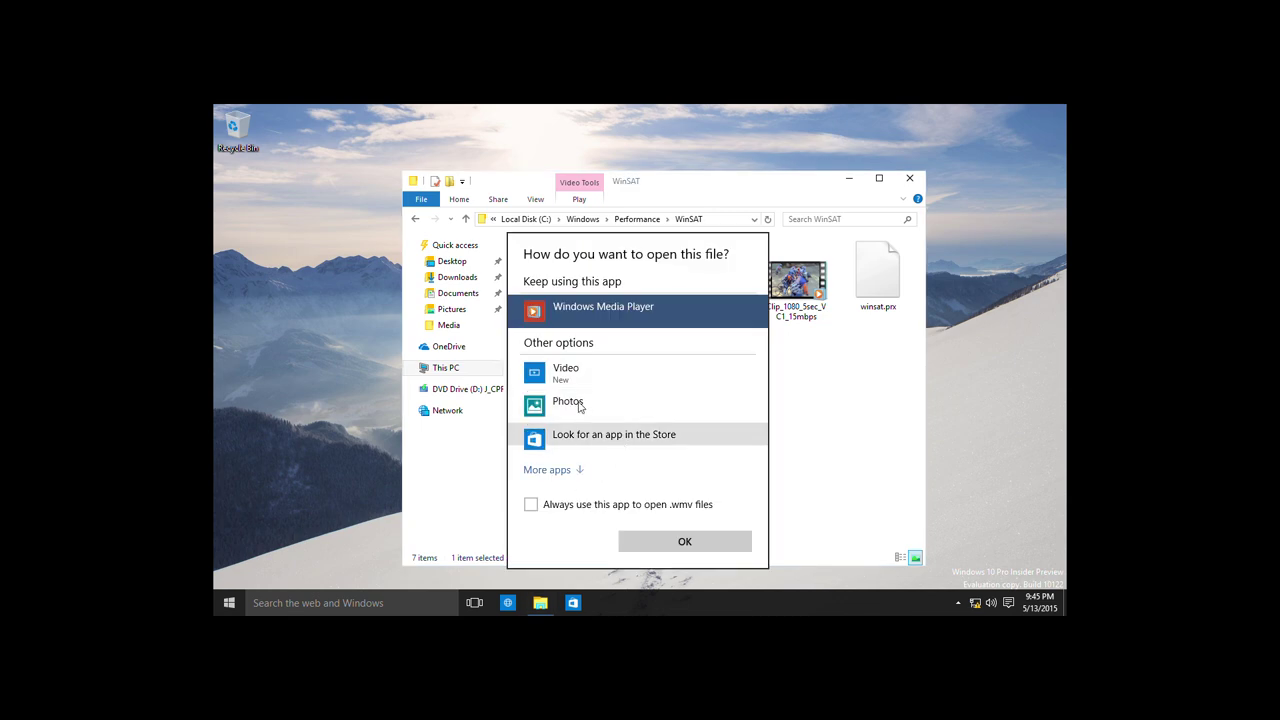
{"action": "left_click", "coordinate": [565, 372]}
{"action": "left_click", "coordinate": [586, 506]}
{"action": "left_click", "coordinate": [663, 541]}
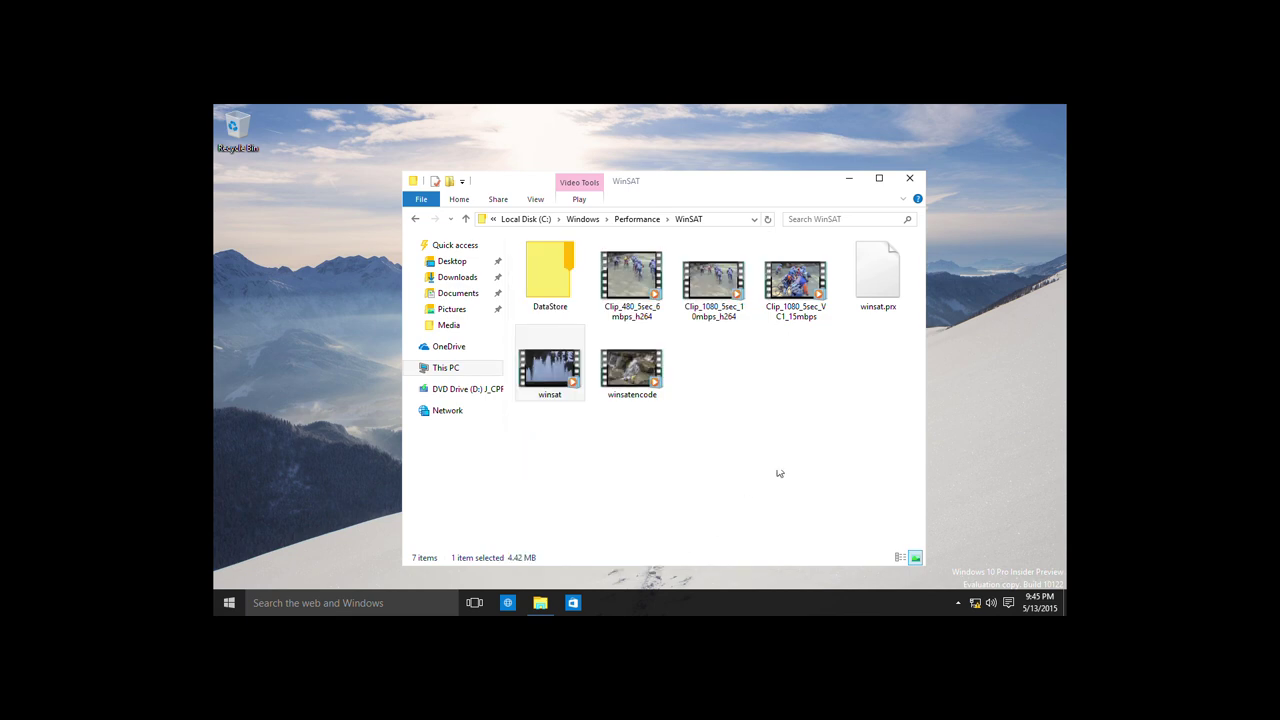
Step: Play the winsatencode video in the Video app and close the player
{"action": "left_click", "coordinate": [706, 116]}
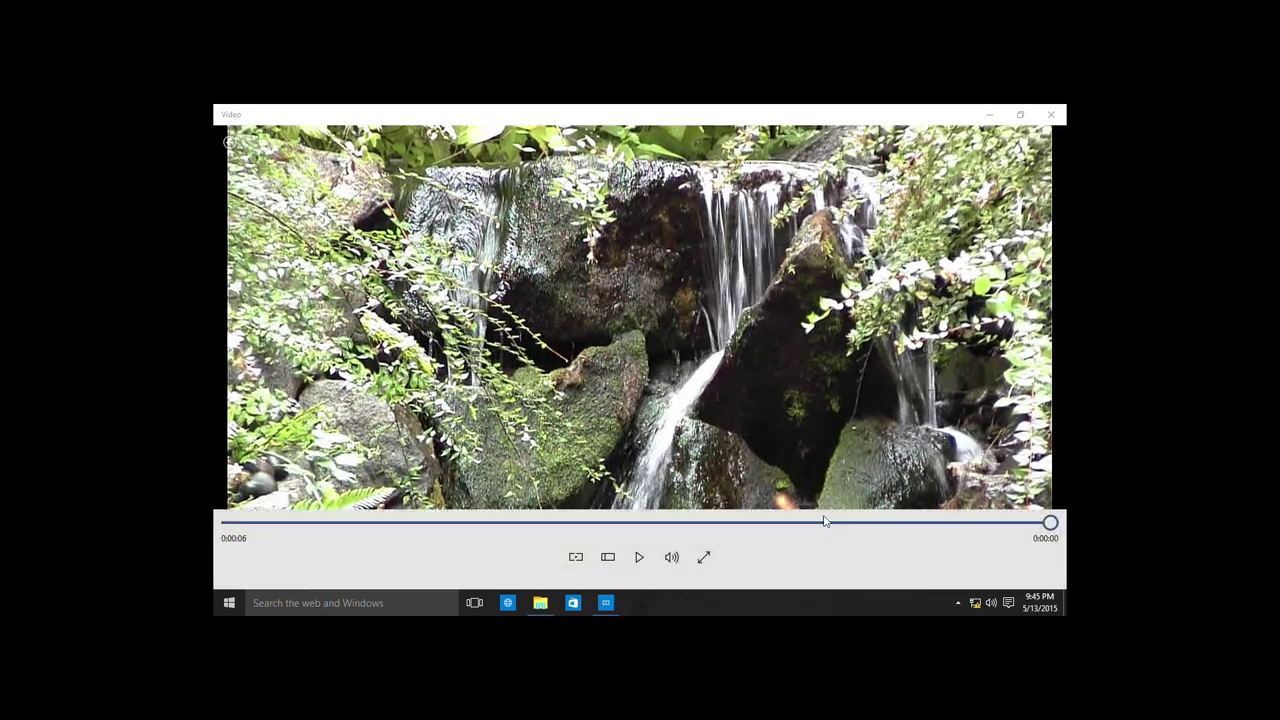
{"action": "left_click", "coordinate": [1052, 113]}
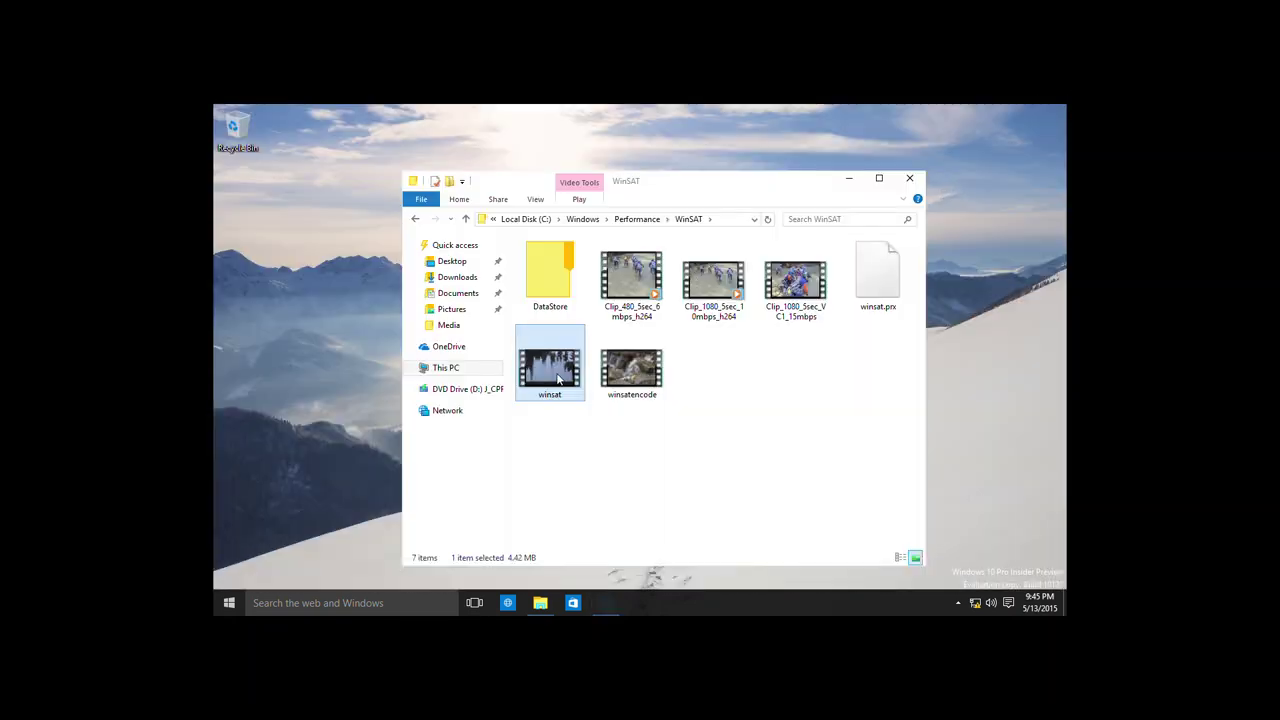
{"action": "left_click", "coordinate": [643, 383]}
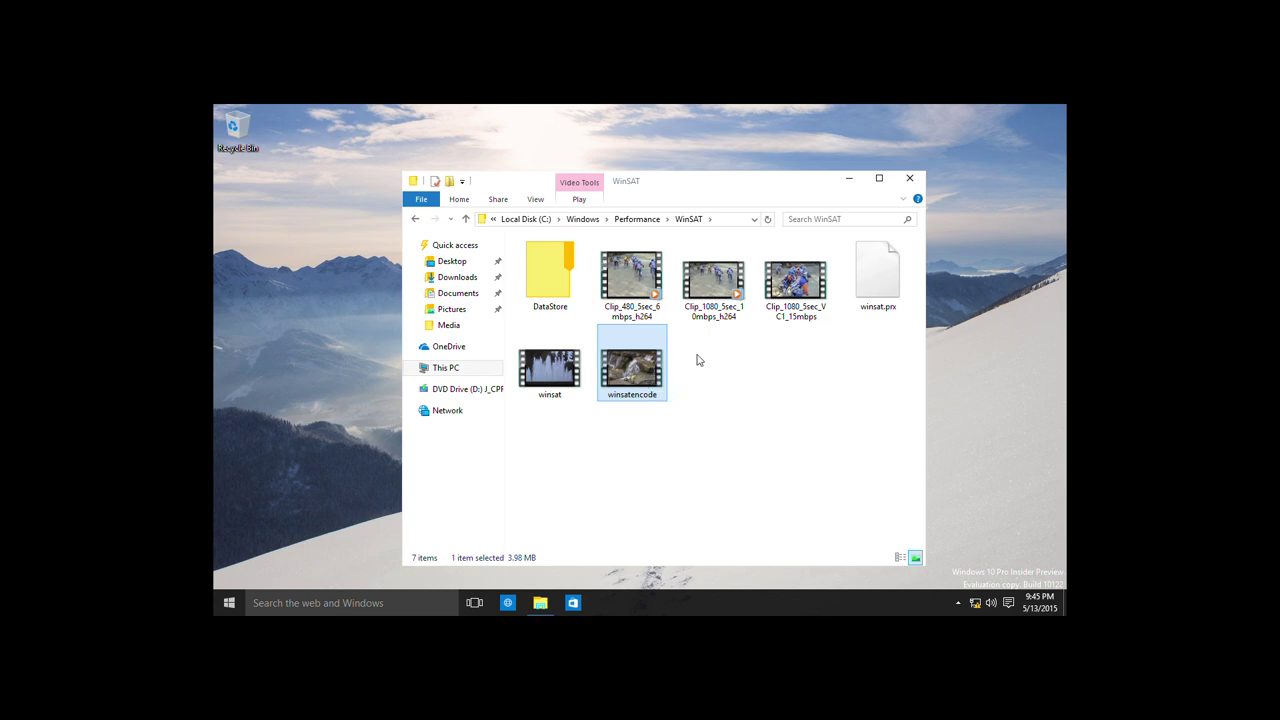
{"action": "key", "text": "Return"}
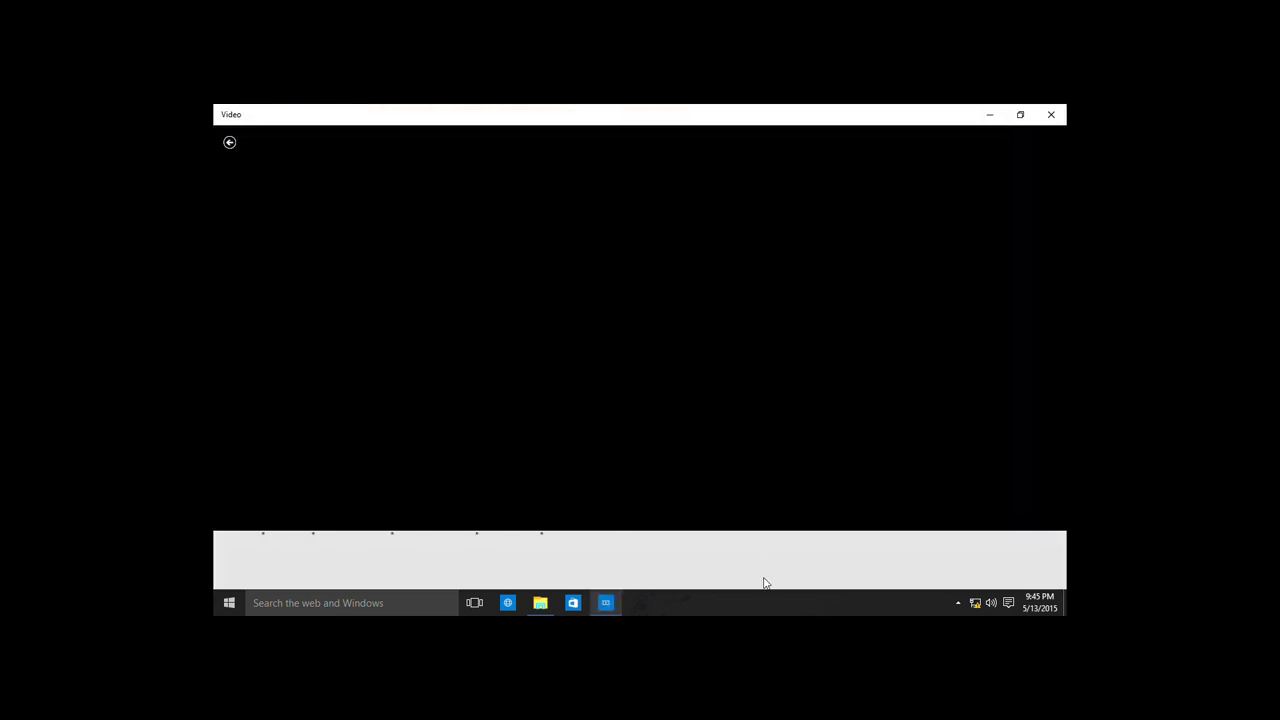
{"action": "key", "text": "alt+F4"}
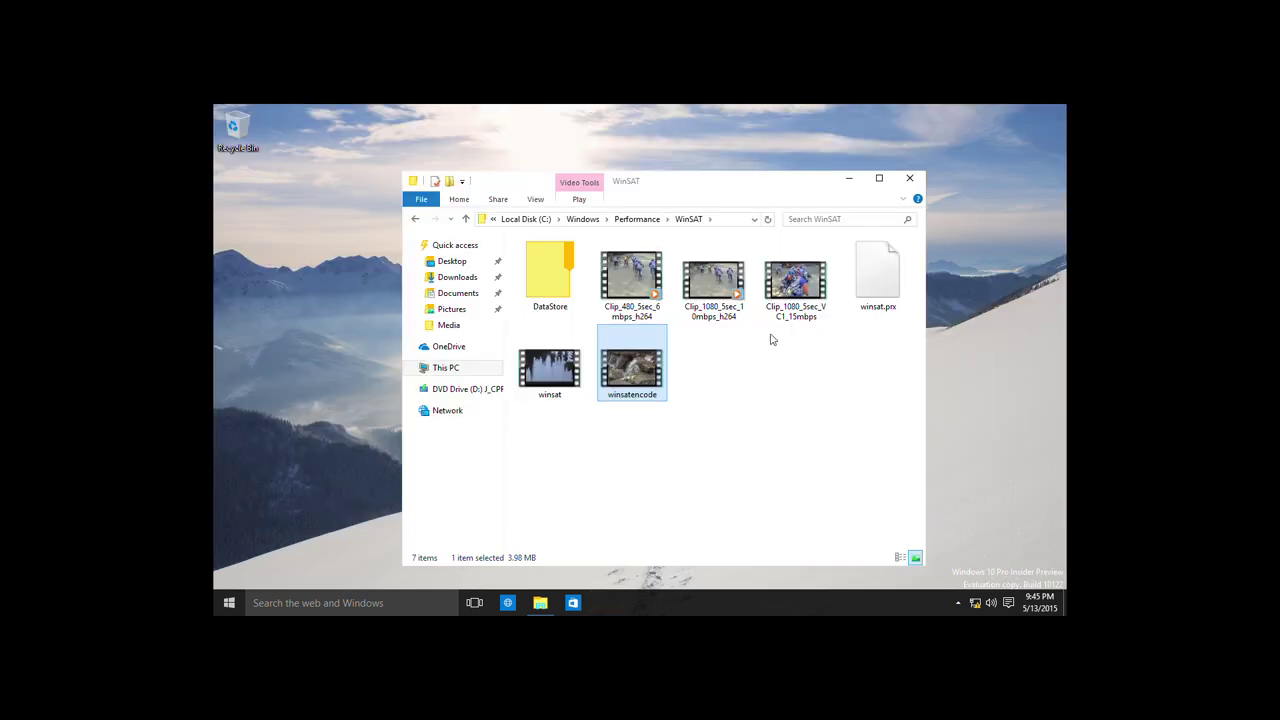
Step: Open the Clip_480_5sec_6mbps_h264 video with the Video app, make that app the default for .mp4 files, and close the player
{"action": "key", "text": "Up"}
{"action": "key", "text": "Return"}
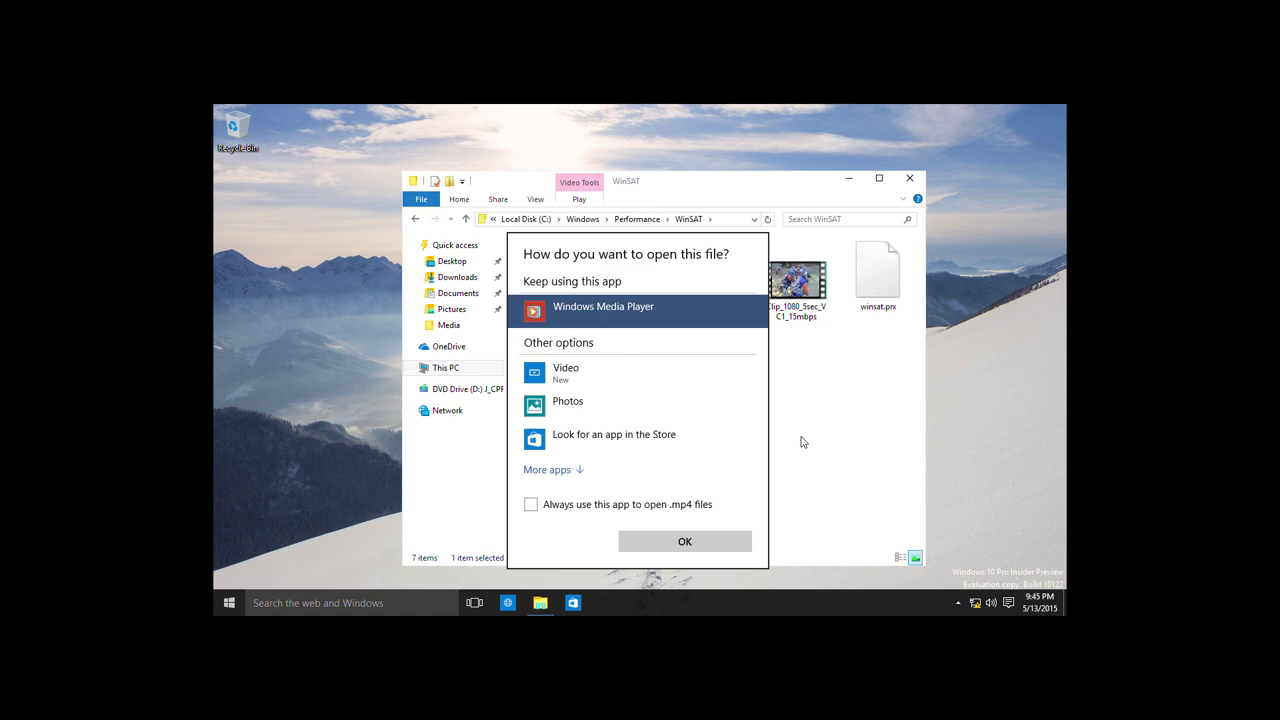
{"action": "left_click", "coordinate": [580, 372]}
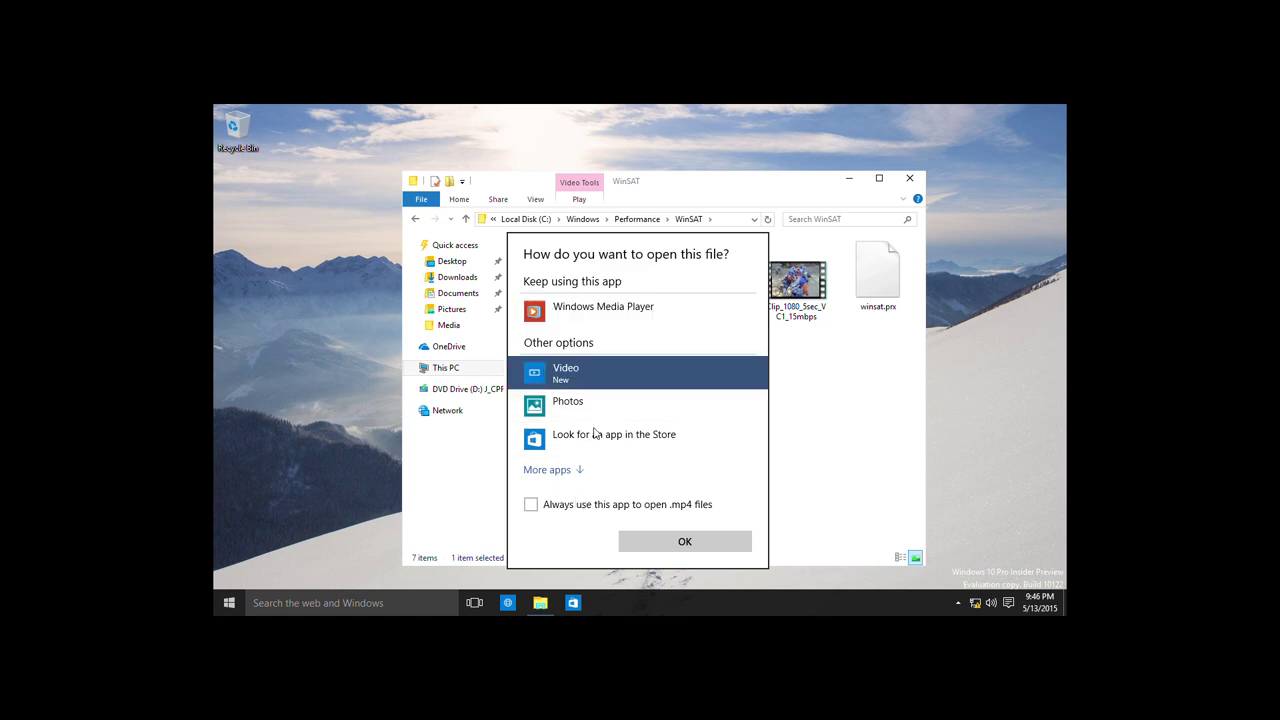
{"action": "left_click", "coordinate": [530, 504]}
{"action": "left_click", "coordinate": [685, 541]}
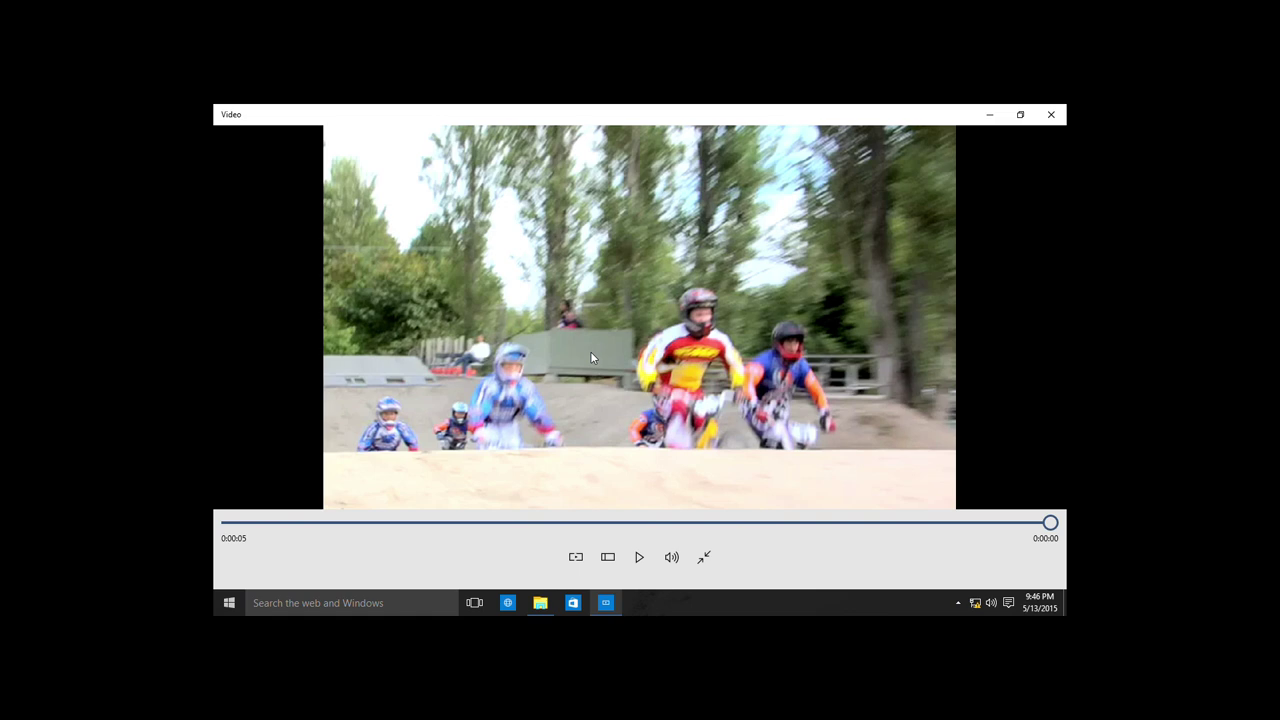
{"action": "key", "text": "alt+F4"}
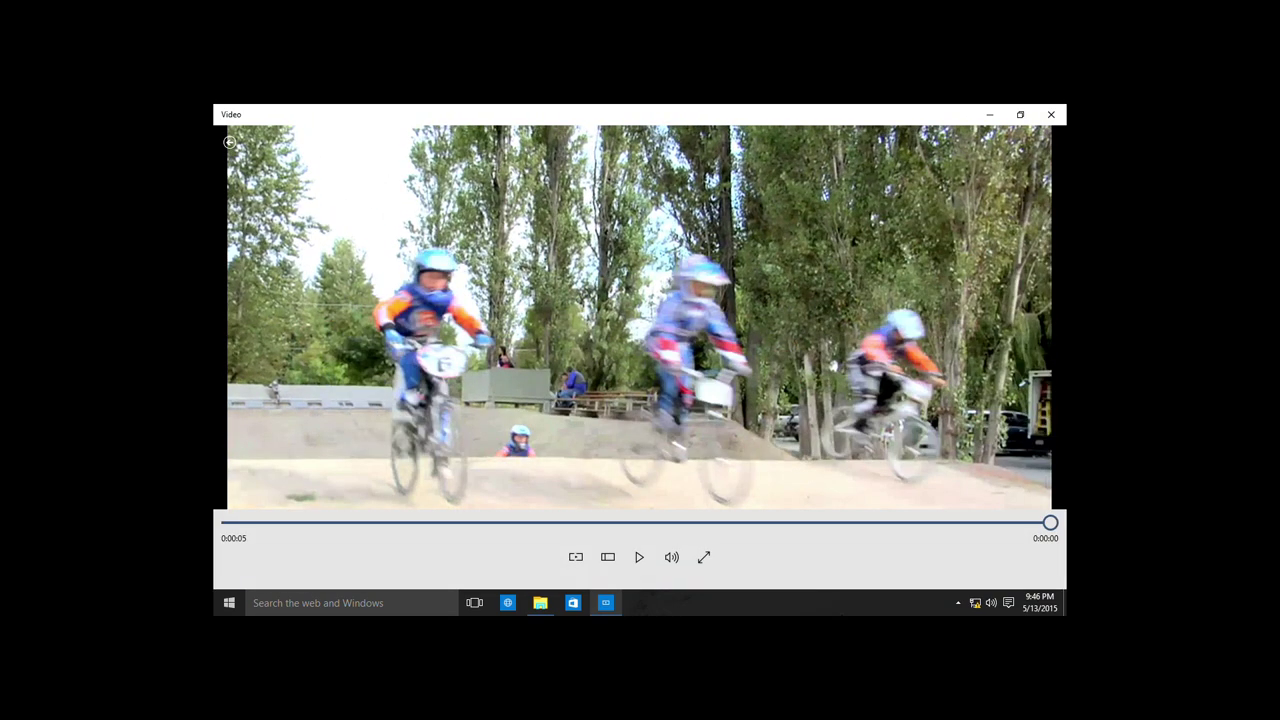
Step: Close the playing clip, play the Clip_1080_5sec_VC1_15mbps video, and close the player
{"action": "key", "text": "alt+F4"}
{"action": "left_click", "coordinate": [797, 306]}
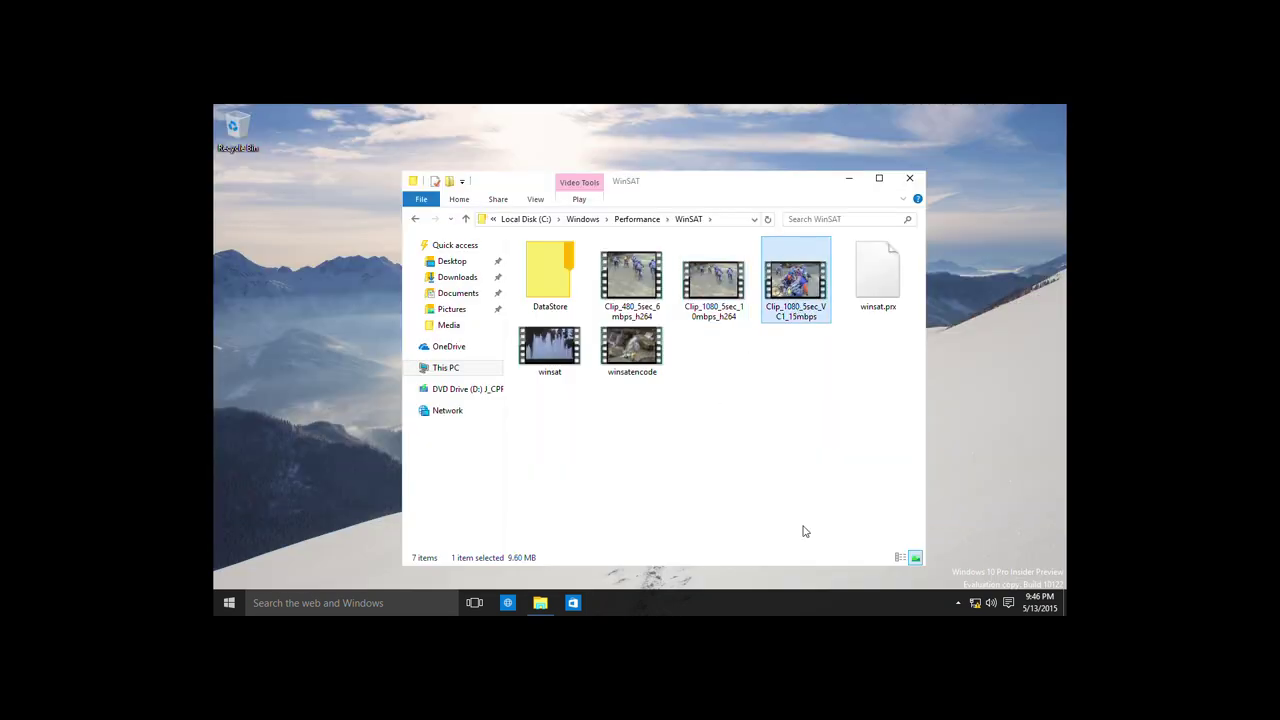
{"action": "key", "text": "F2"}
{"action": "key", "text": "Return"}
{"action": "key", "text": "Return"}
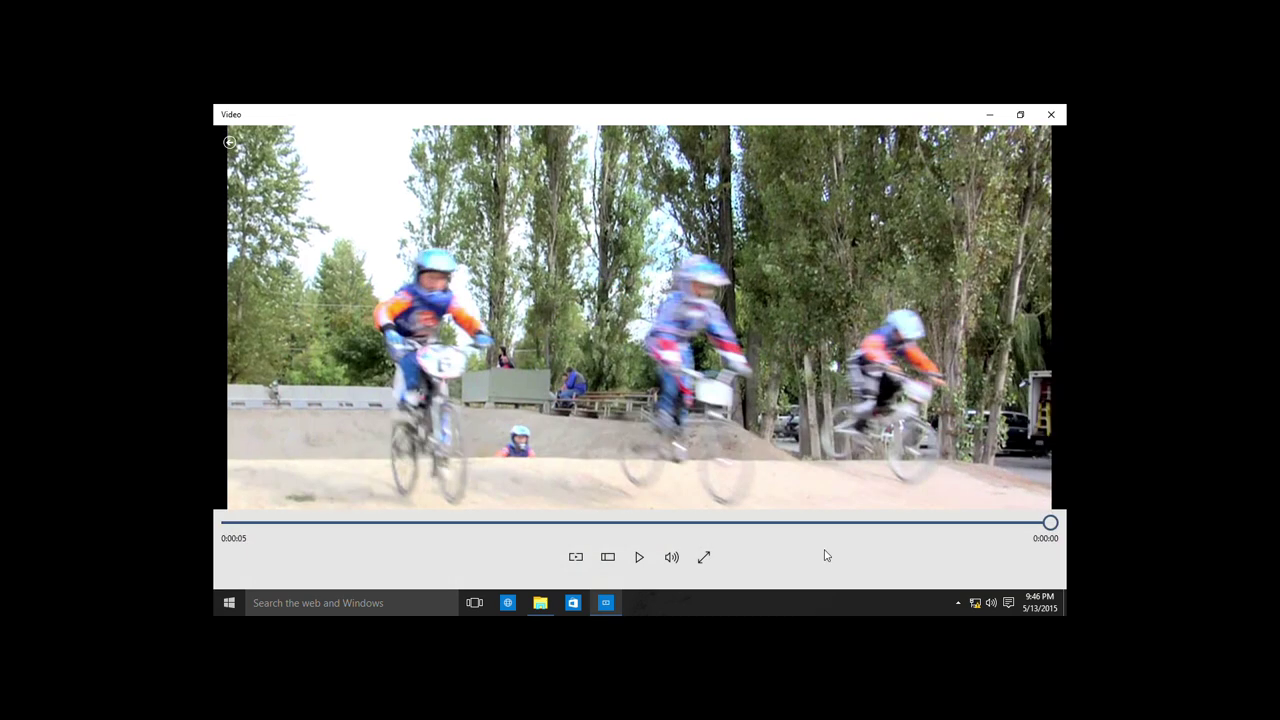
{"action": "key", "text": "alt+F4"}
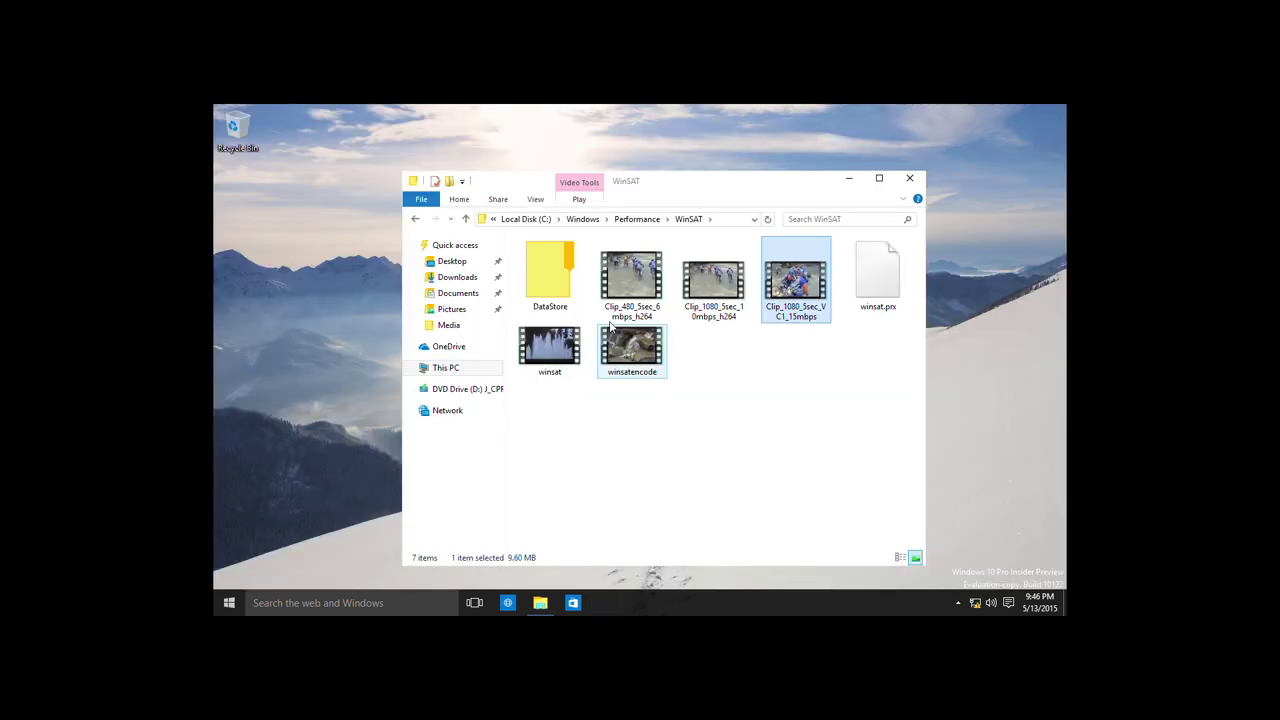
Step: Go back up from the WinSAT folder to the root of Local Disk (C:) and close File Explorer
{"action": "key", "text": "alt+Up"}
{"action": "key", "text": "alt+Up"}
{"action": "key", "text": "alt+Up"}
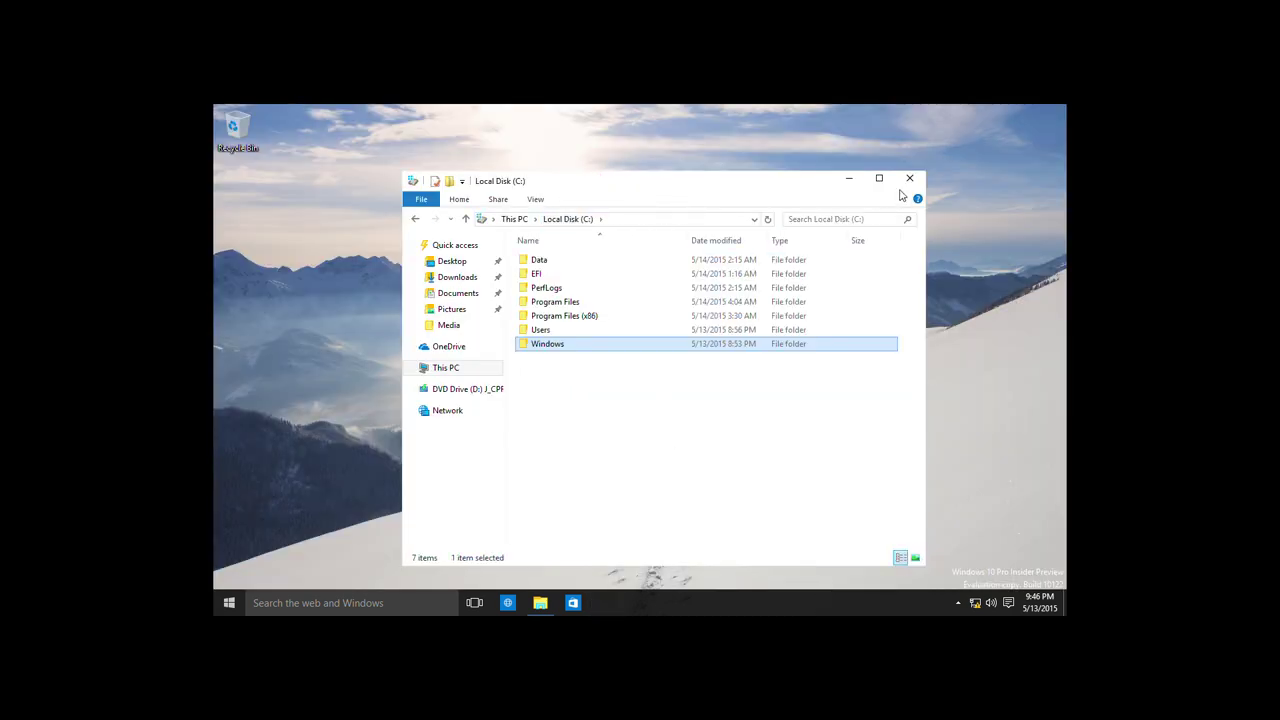
{"action": "left_click", "coordinate": [910, 180]}
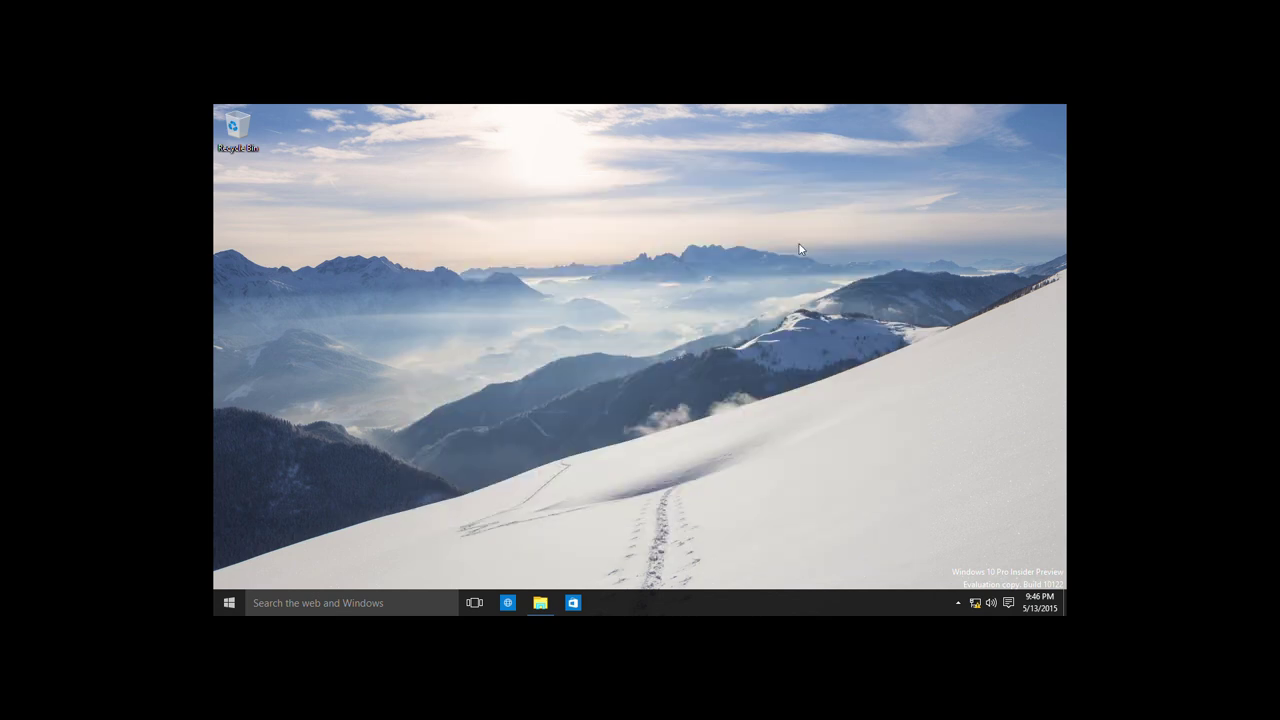
Step: Look through the Start menu's power and account options and the Start context menu, then dismiss them
{"action": "left_click", "coordinate": [238, 602]}
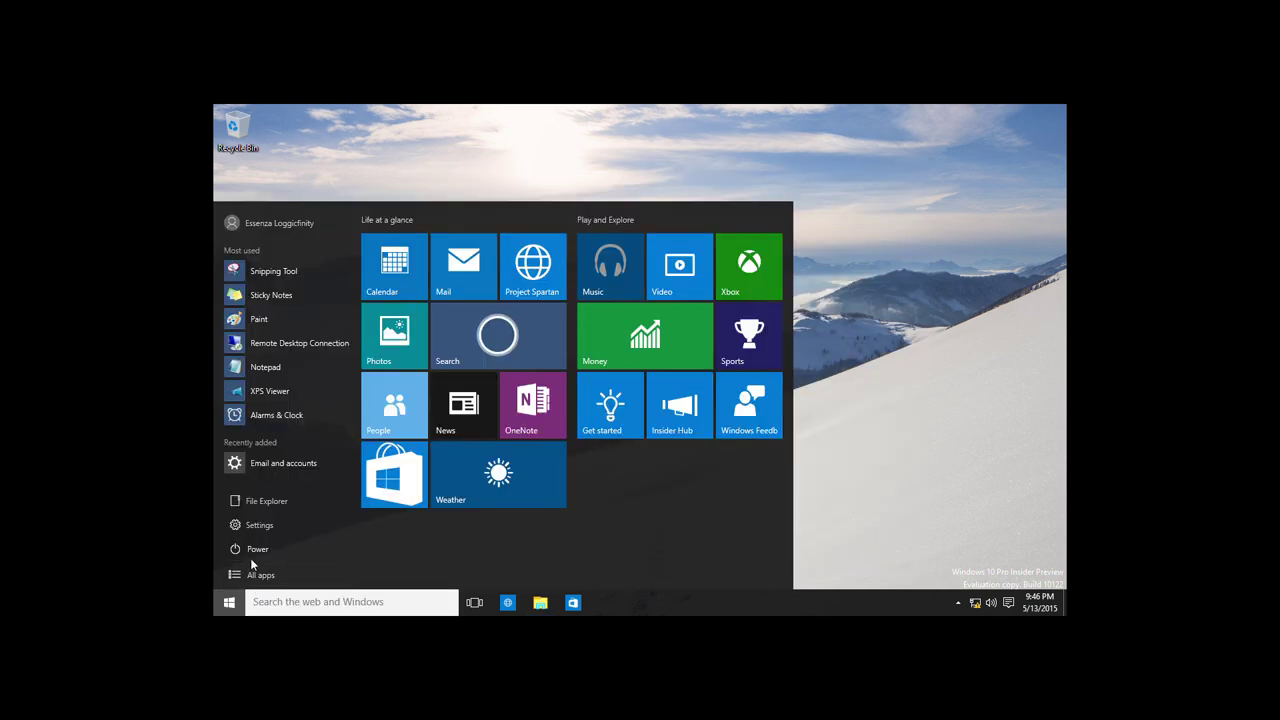
{"action": "left_click", "coordinate": [247, 553]}
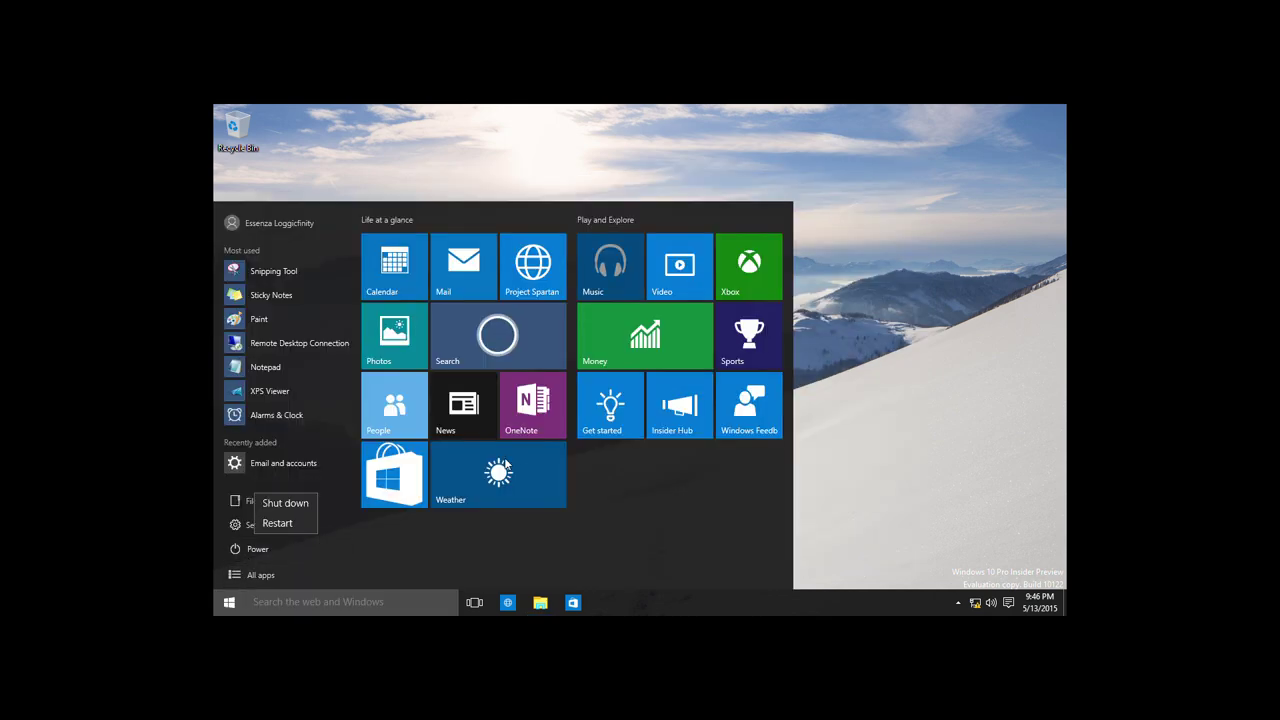
{"action": "left_click", "coordinate": [300, 228]}
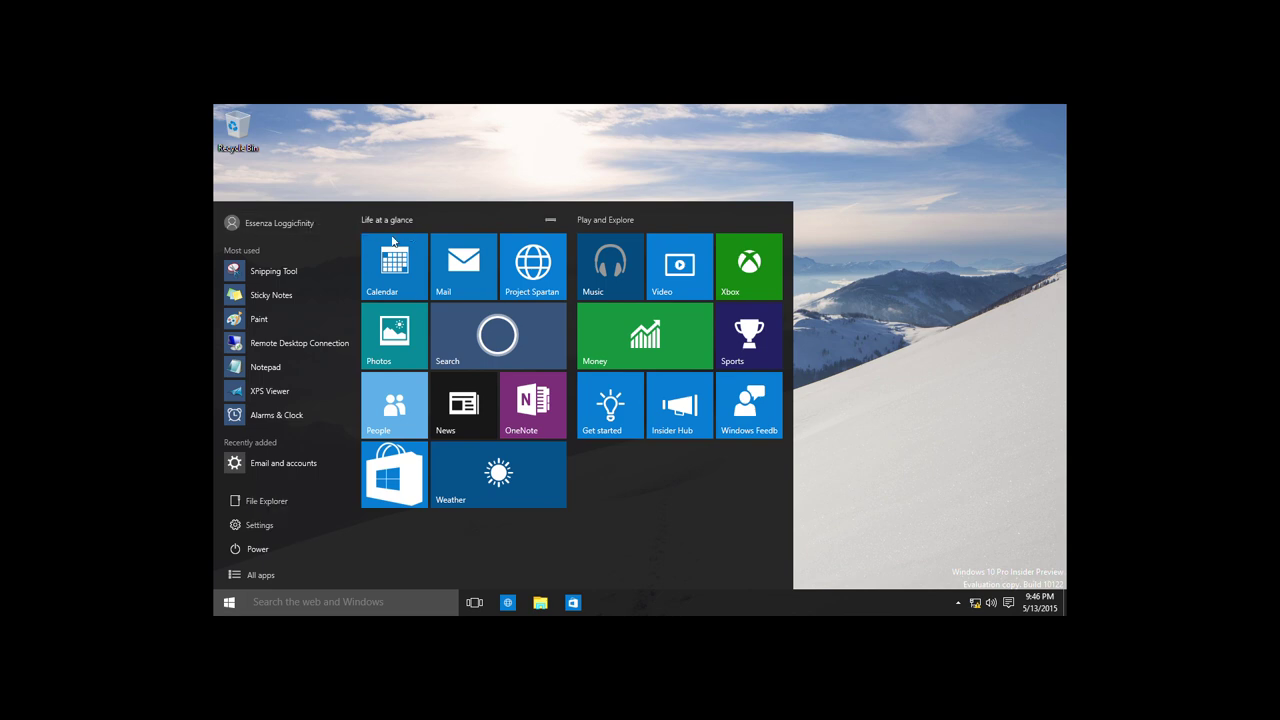
{"action": "right_click", "coordinate": [229, 602]}
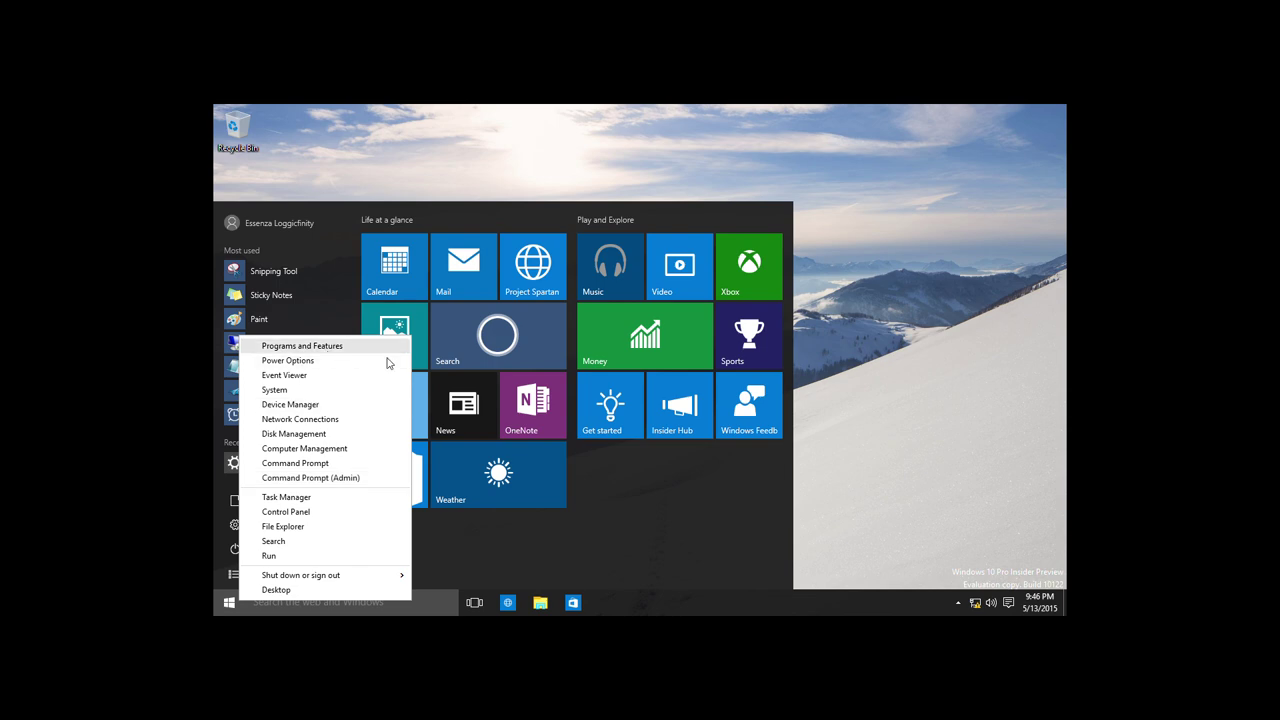
{"action": "left_click", "coordinate": [808, 315]}
Step: Bring up the Shut Down Windows dialog and confirm the Switch user option
{"action": "key", "text": "alt+F4"}
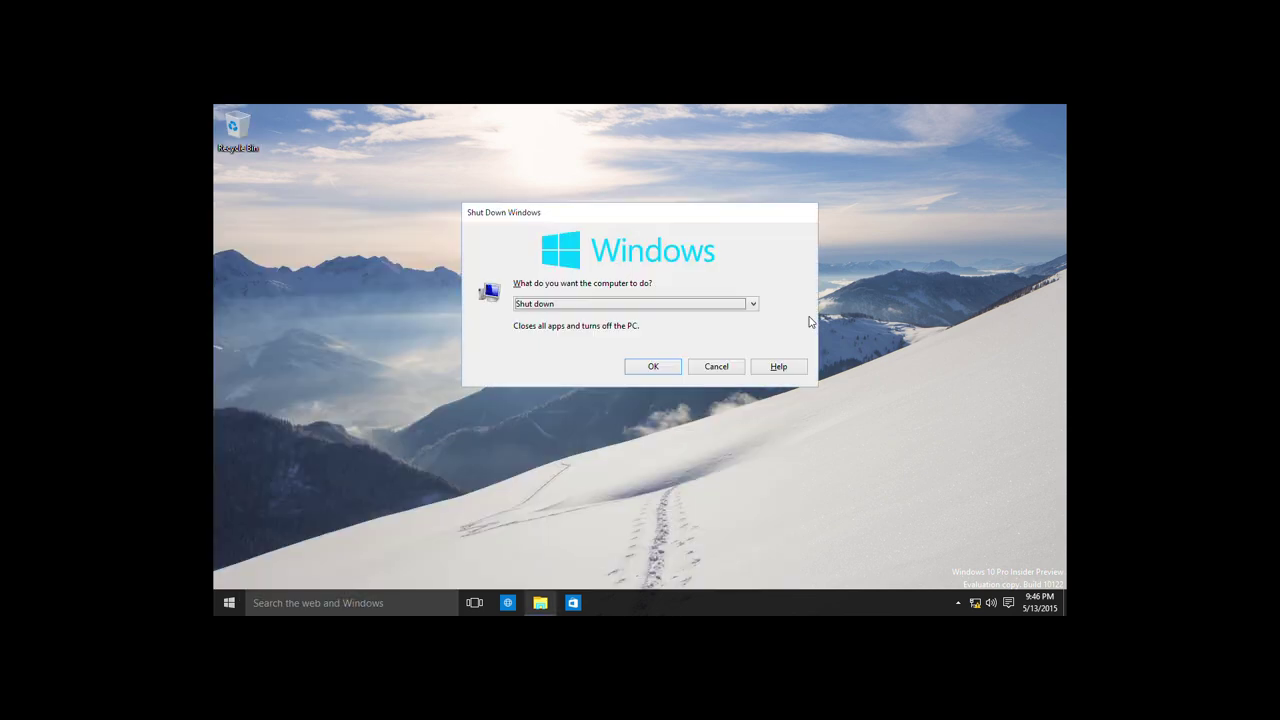
{"action": "left_click", "coordinate": [733, 304]}
{"action": "left_click", "coordinate": [636, 327]}
{"action": "left_click", "coordinate": [630, 304]}
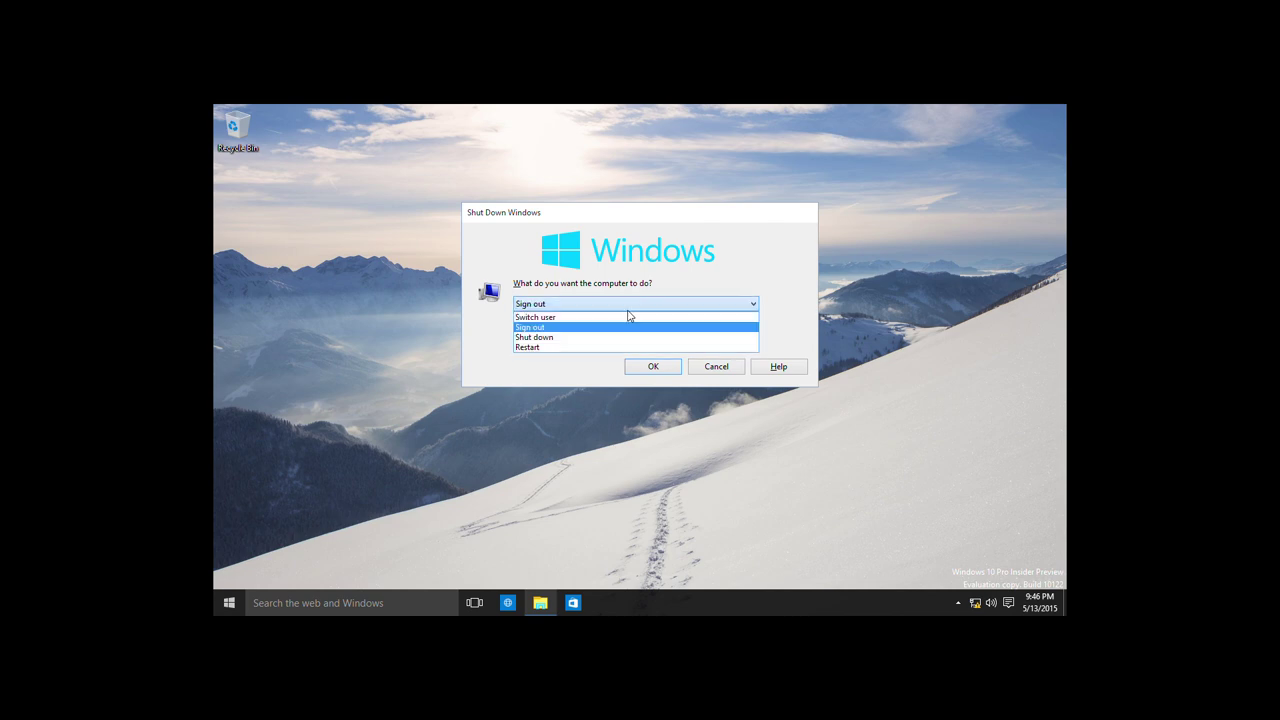
{"action": "left_click", "coordinate": [631, 316]}
{"action": "left_click", "coordinate": [651, 366]}
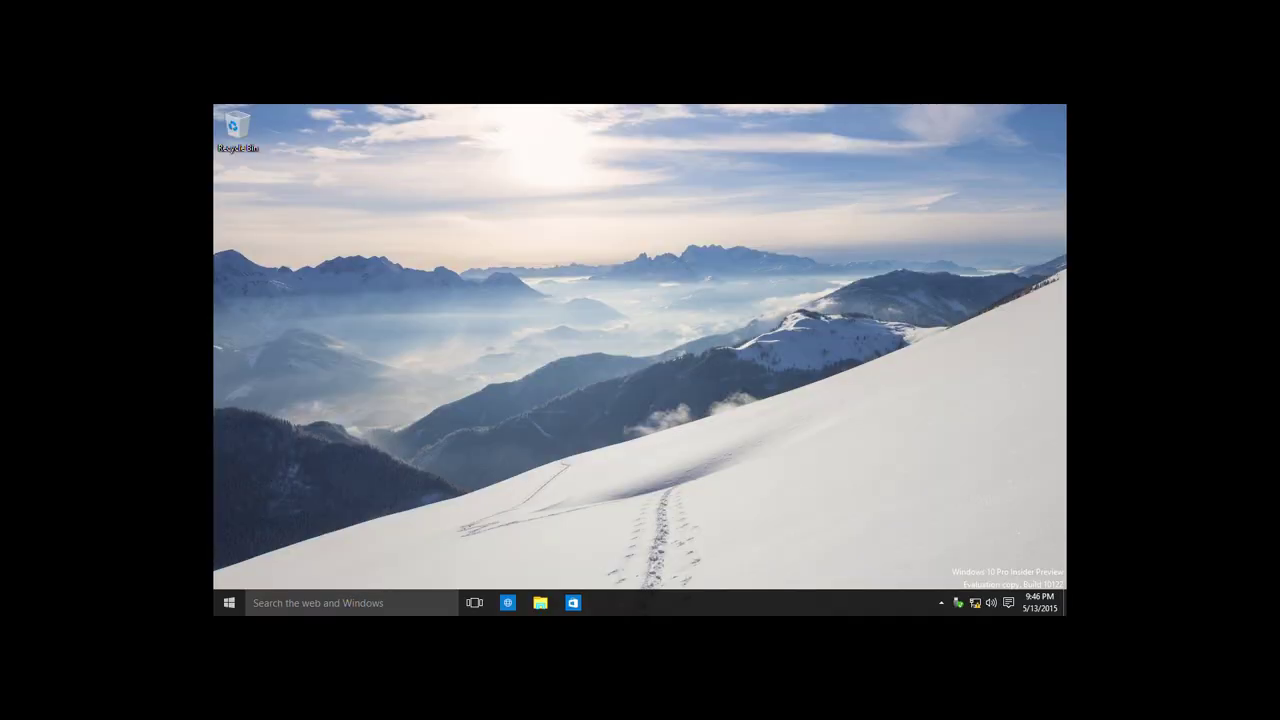
Step: Sign out through the Shut Down Windows dialog and dismiss the lock screen
{"action": "right_click", "coordinate": [620, 340]}
{"action": "left_click", "coordinate": [585, 308]}
{"action": "key", "text": "alt+F4"}
{"action": "left_click", "coordinate": [583, 304]}
{"action": "left_click", "coordinate": [590, 328]}
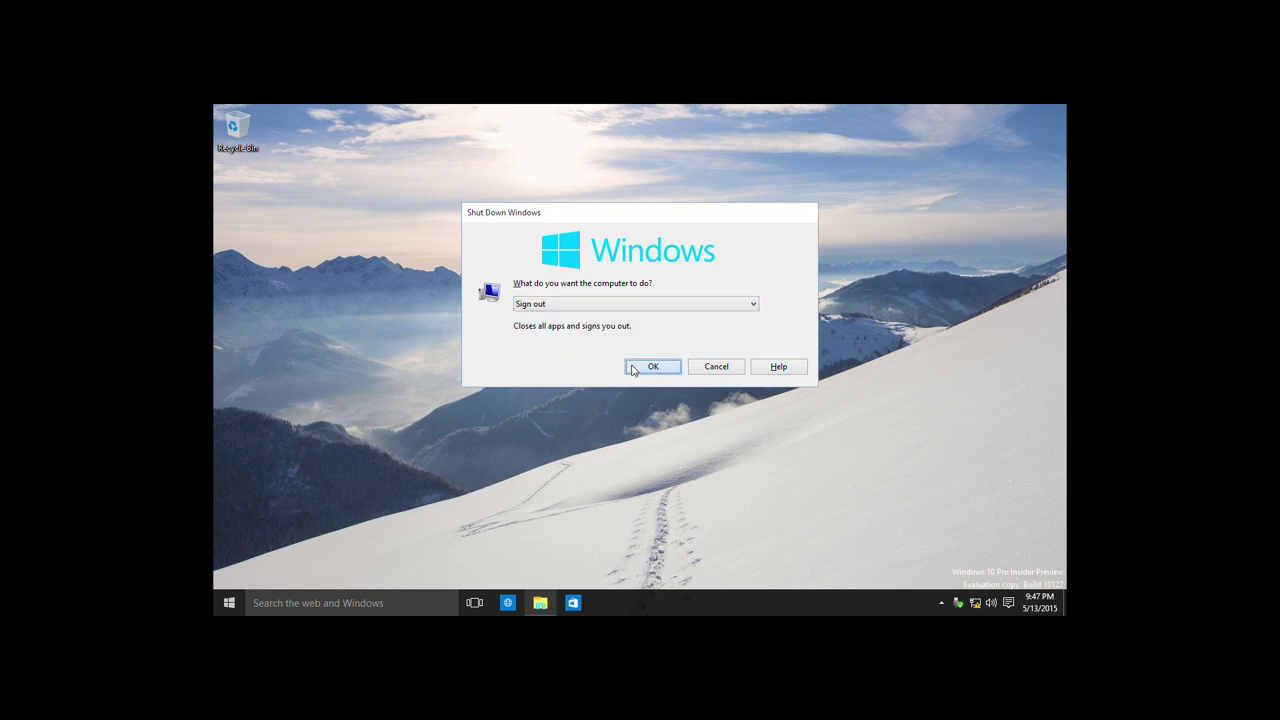
{"action": "left_click", "coordinate": [630, 364]}
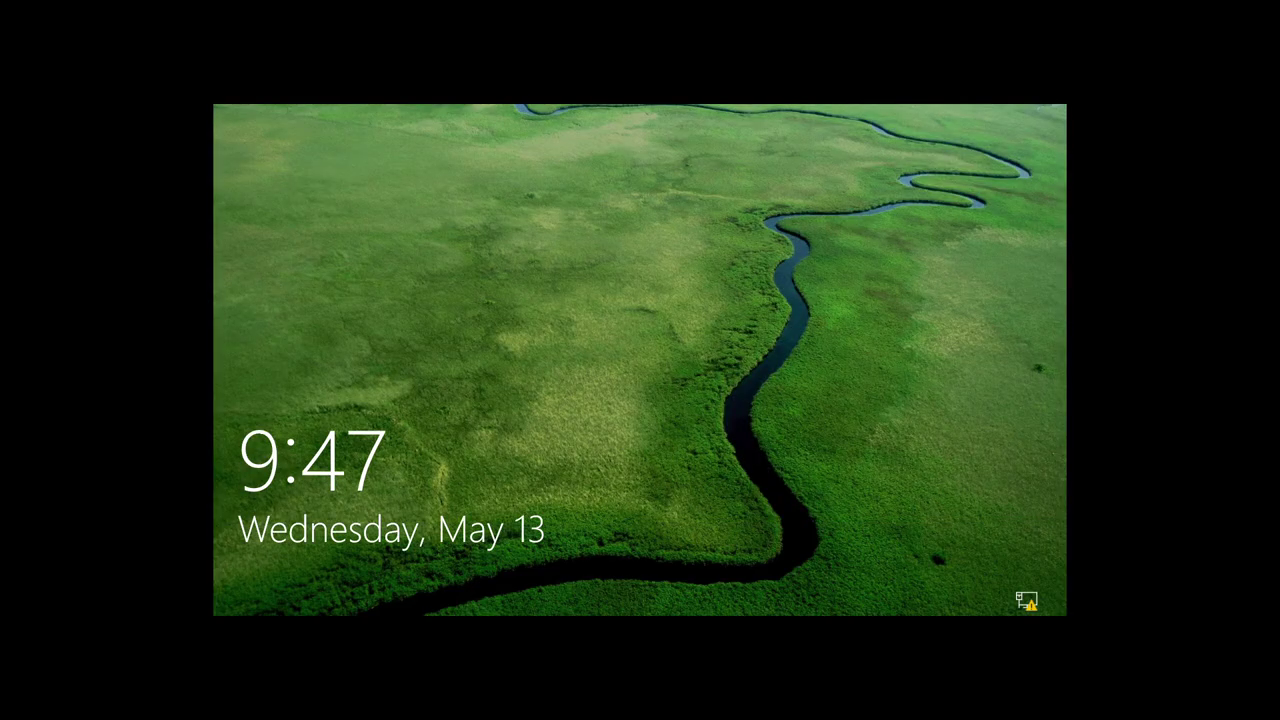
{"action": "left_click", "coordinate": [443, 534]}
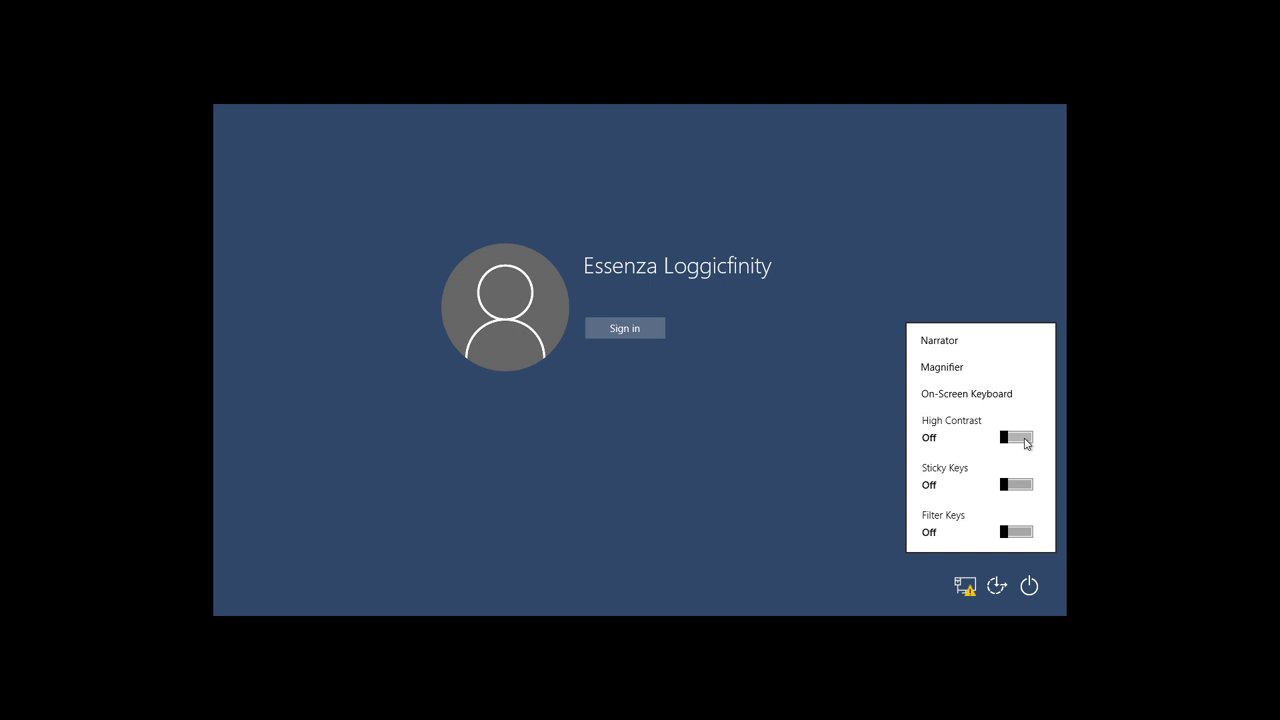
Step: Try High Contrast, Sticky Keys and Filter Keys on the sign-in screen, switching each one on and back off
{"action": "left_click", "coordinate": [1025, 441]}
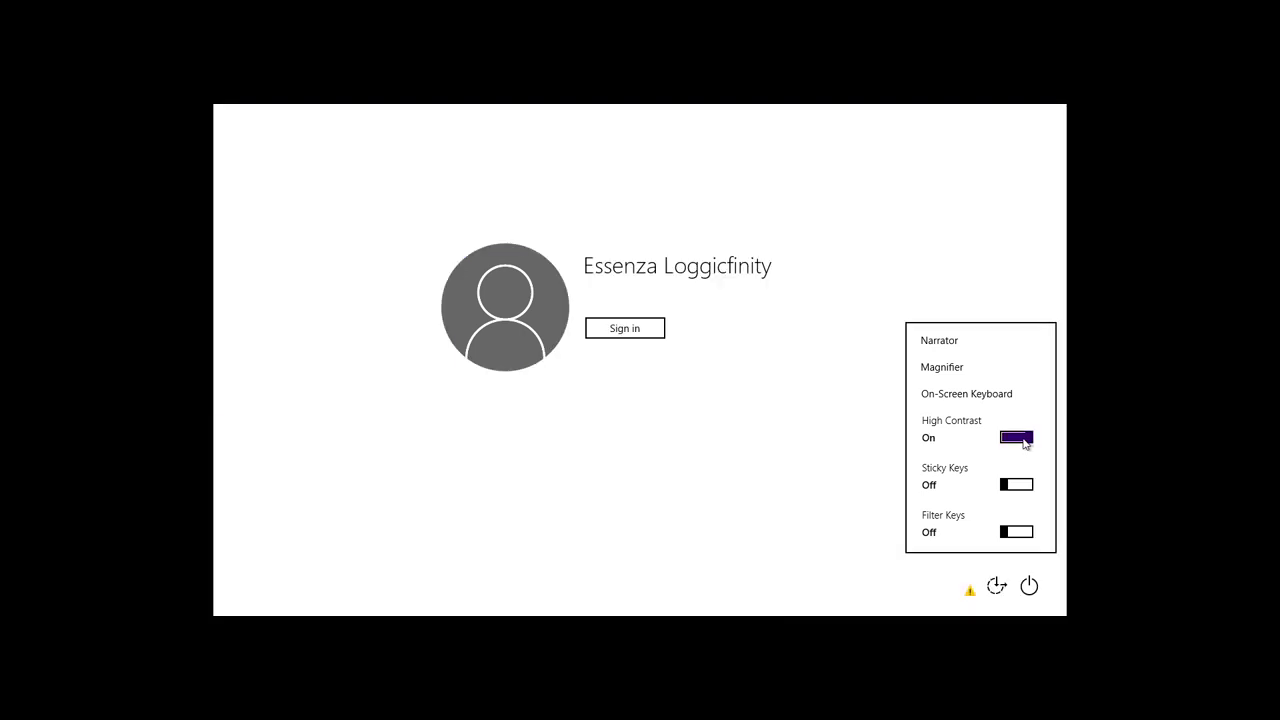
{"action": "left_click", "coordinate": [1025, 441]}
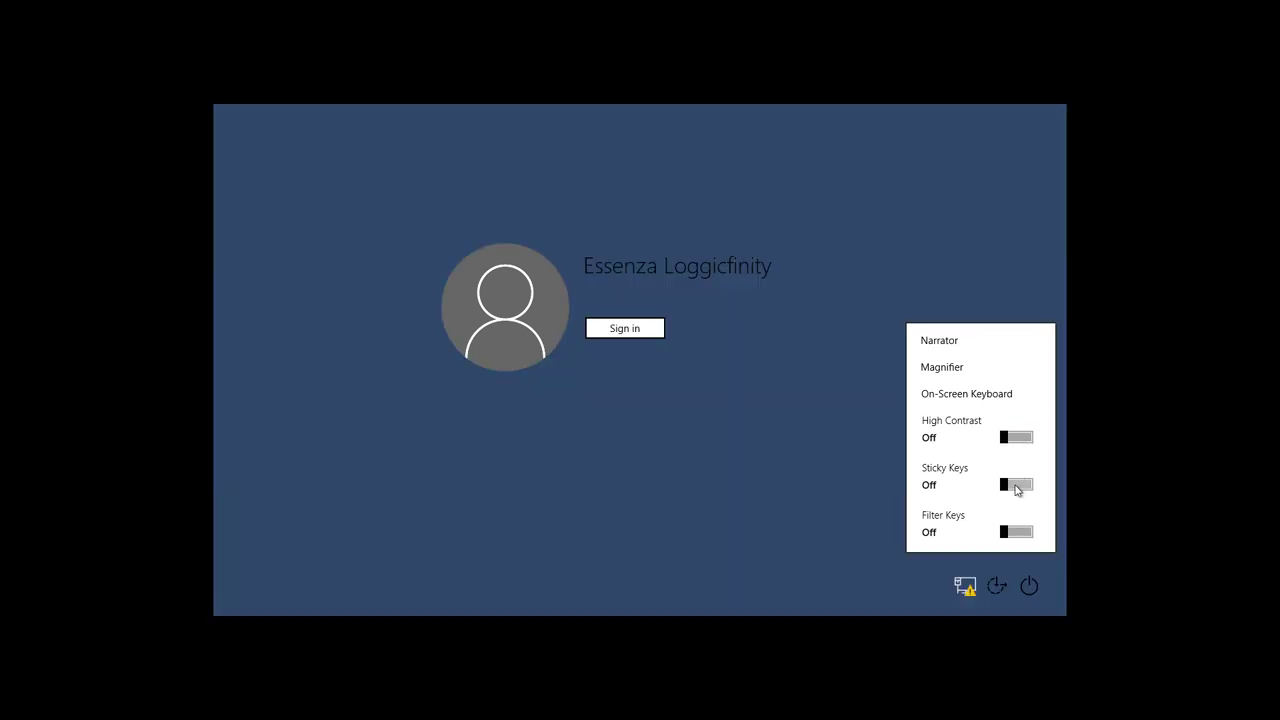
{"action": "left_click", "coordinate": [1016, 488]}
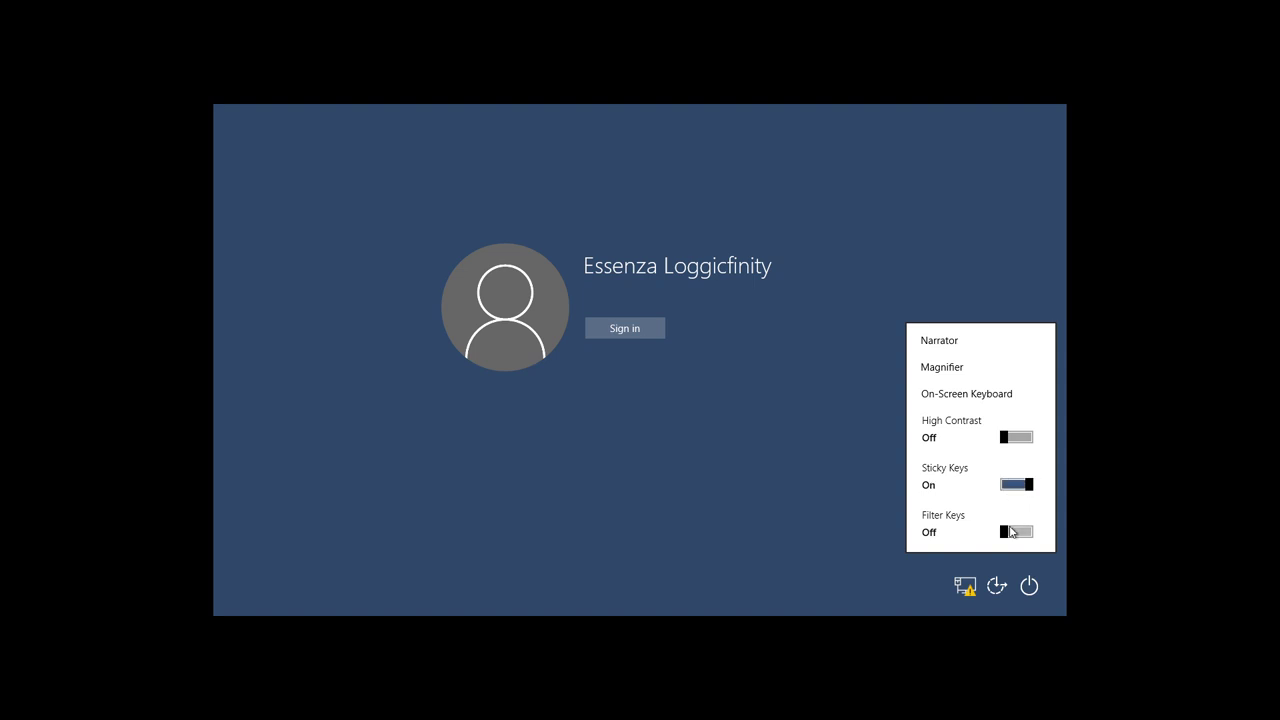
{"action": "left_click", "coordinate": [1011, 532]}
{"action": "left_click", "coordinate": [1015, 534]}
{"action": "left_click", "coordinate": [1016, 487]}
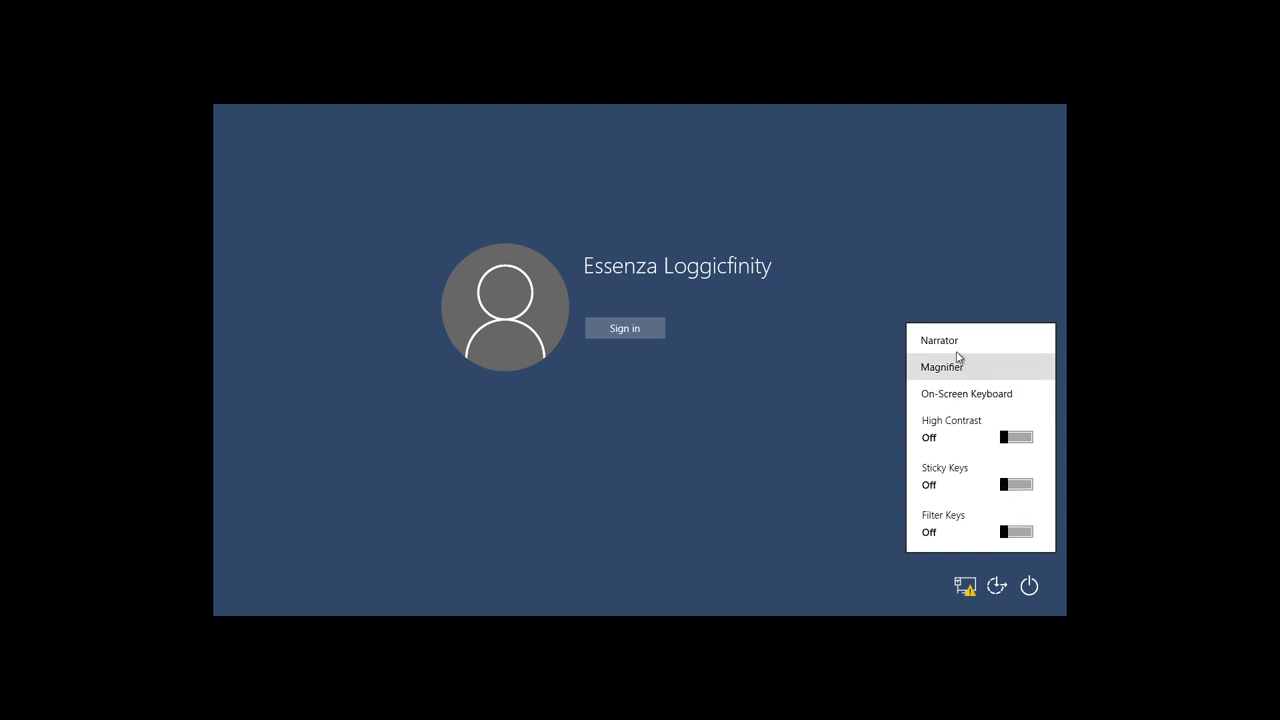
Step: Start Narrator from the sign-in screen's accessibility options and close its window
{"action": "left_click", "coordinate": [1001, 350]}
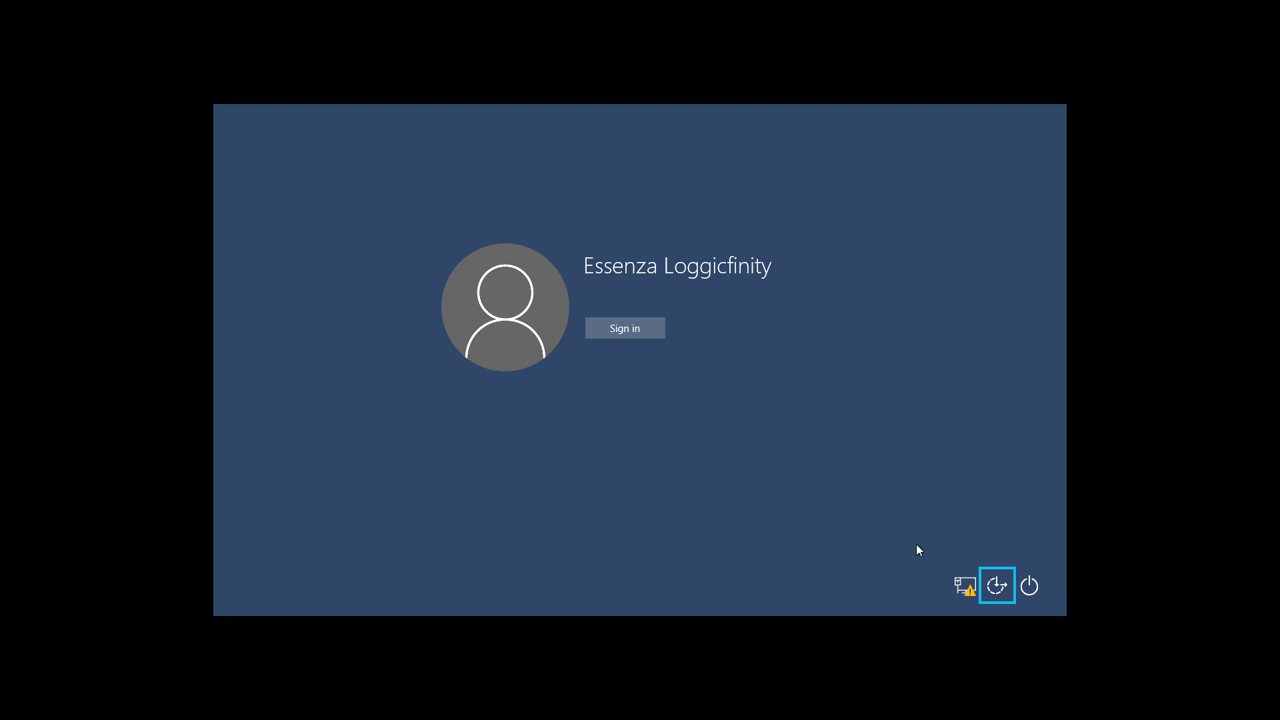
{"action": "left_click", "coordinate": [988, 572]}
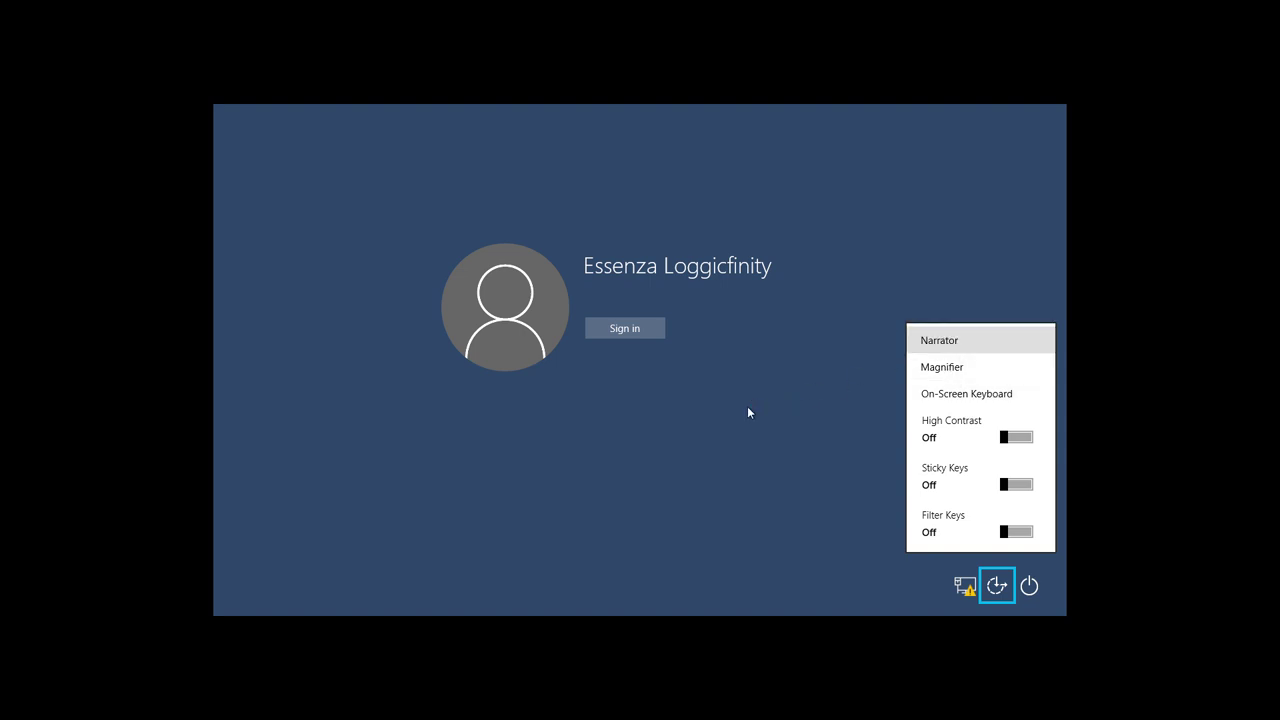
{"action": "left_click", "coordinate": [939, 368]}
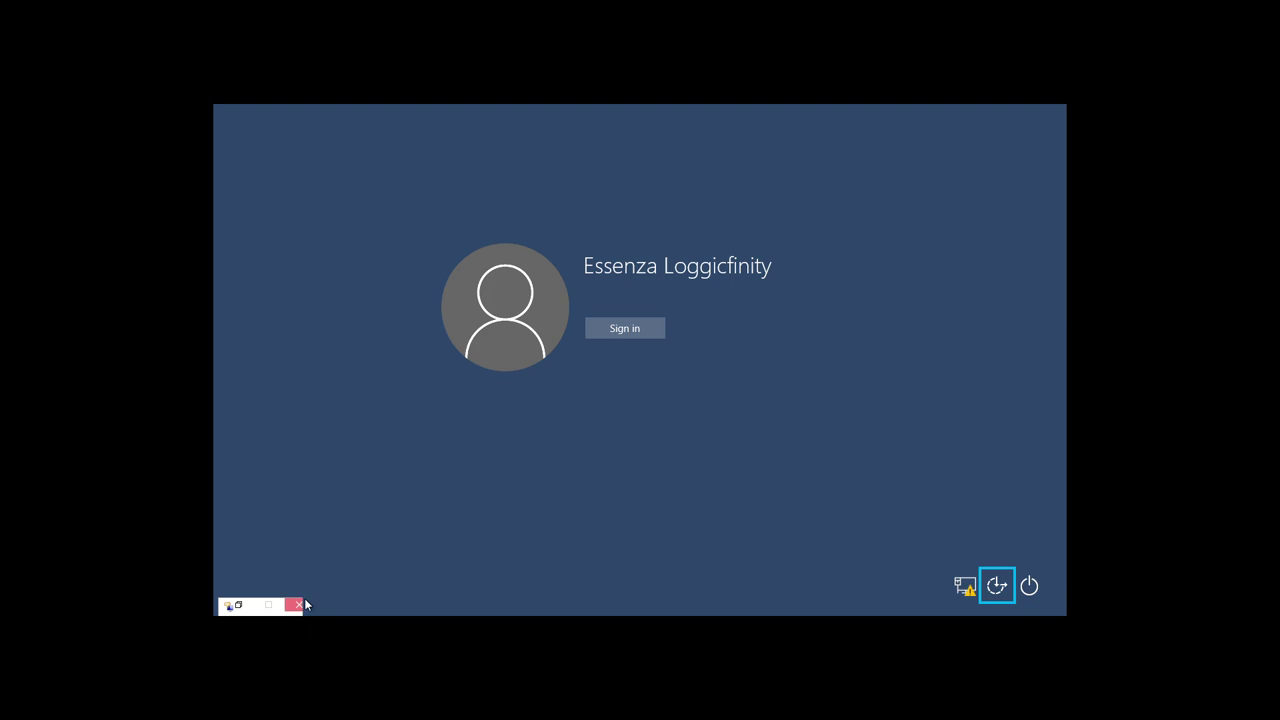
{"action": "left_click", "coordinate": [300, 603]}
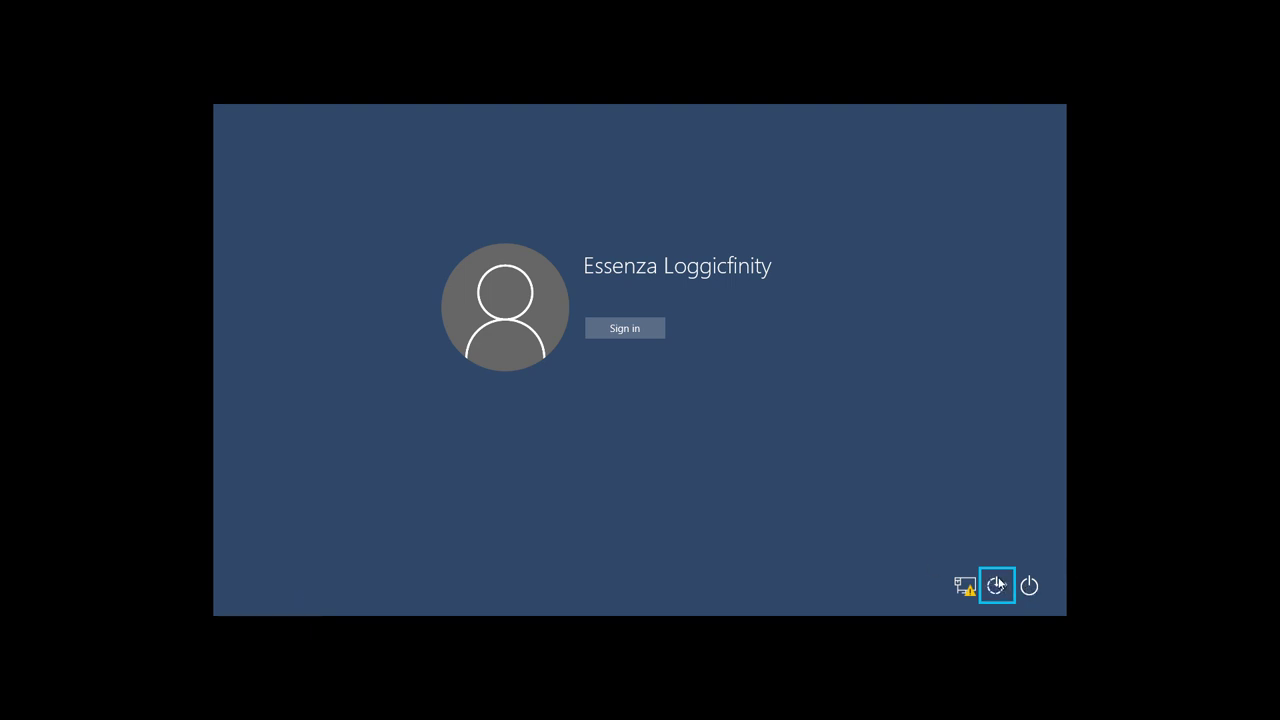
Step: Start Magnifier from the sign-in screen's accessibility options, bring up its controls and close it
{"action": "key", "text": "Return"}
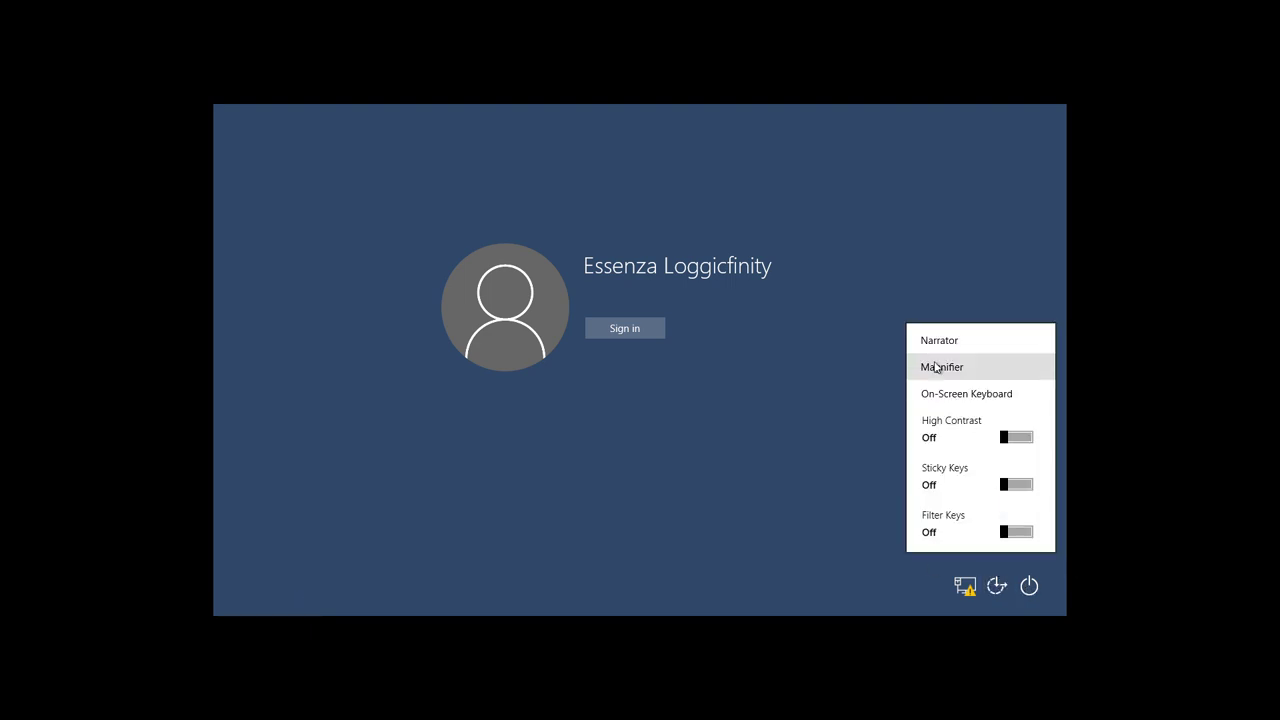
{"action": "key", "text": "Return"}
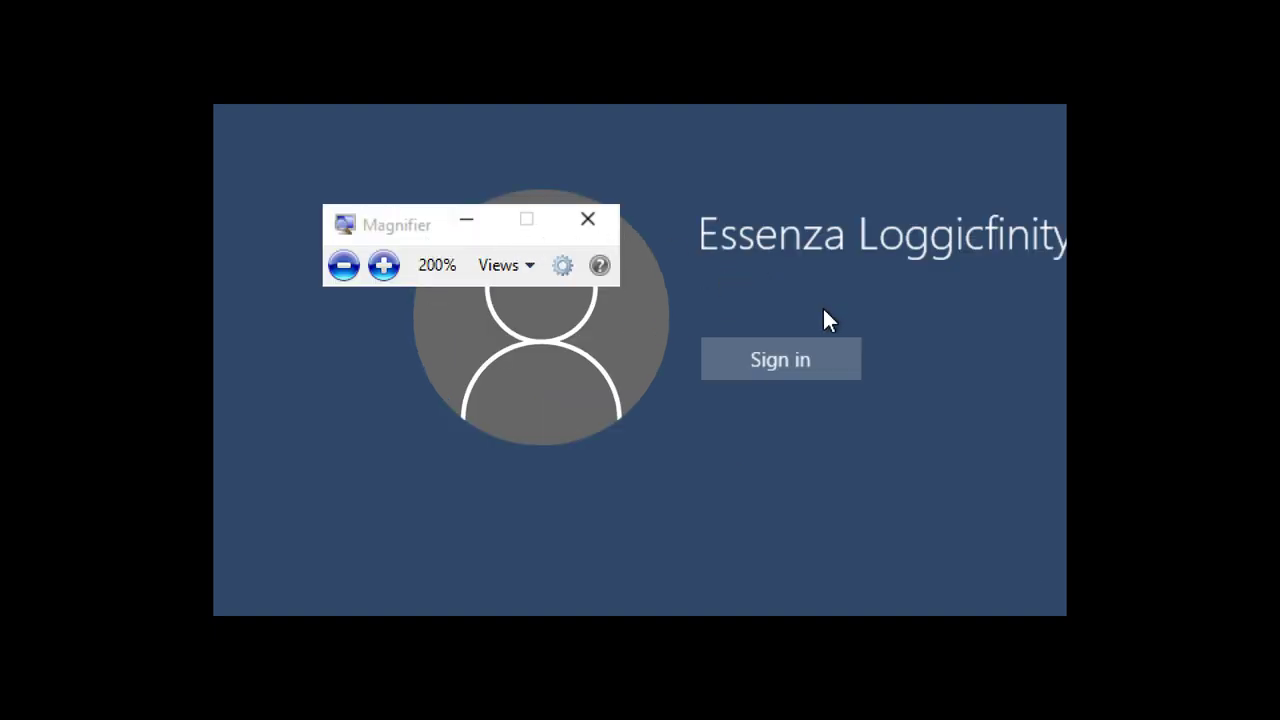
{"action": "left_click", "coordinate": [385, 248]}
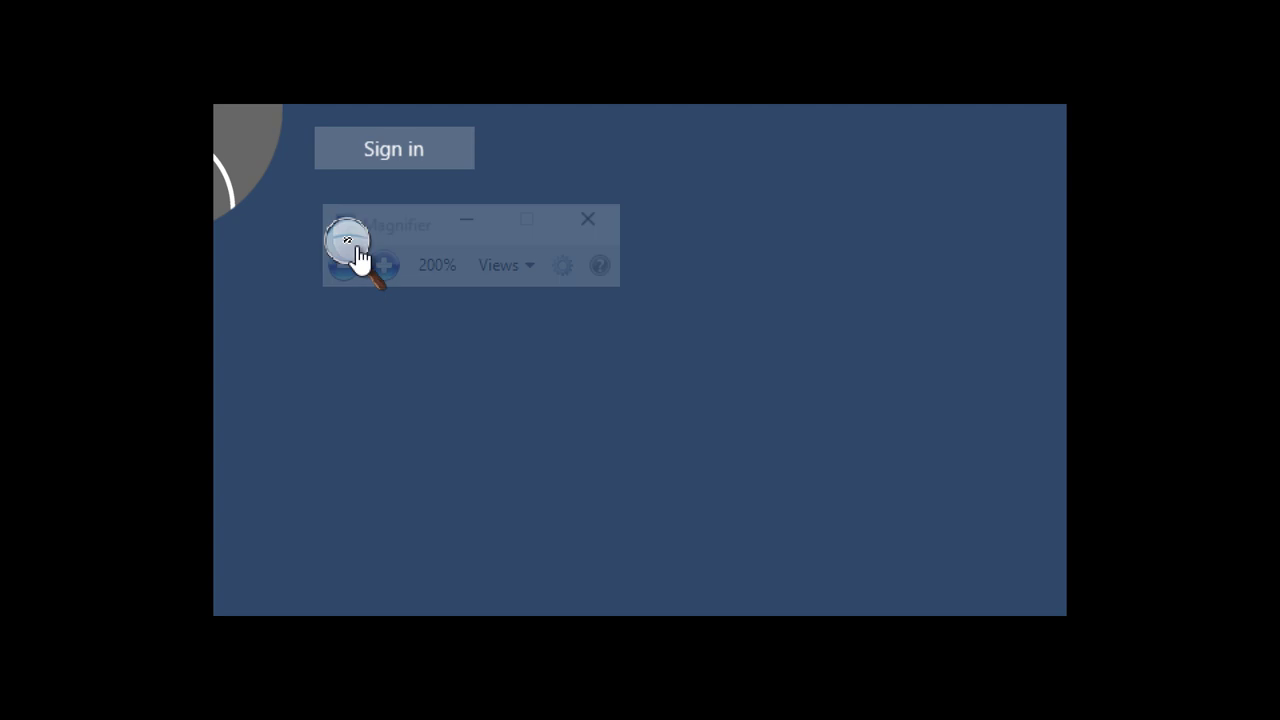
{"action": "left_click", "coordinate": [589, 222]}
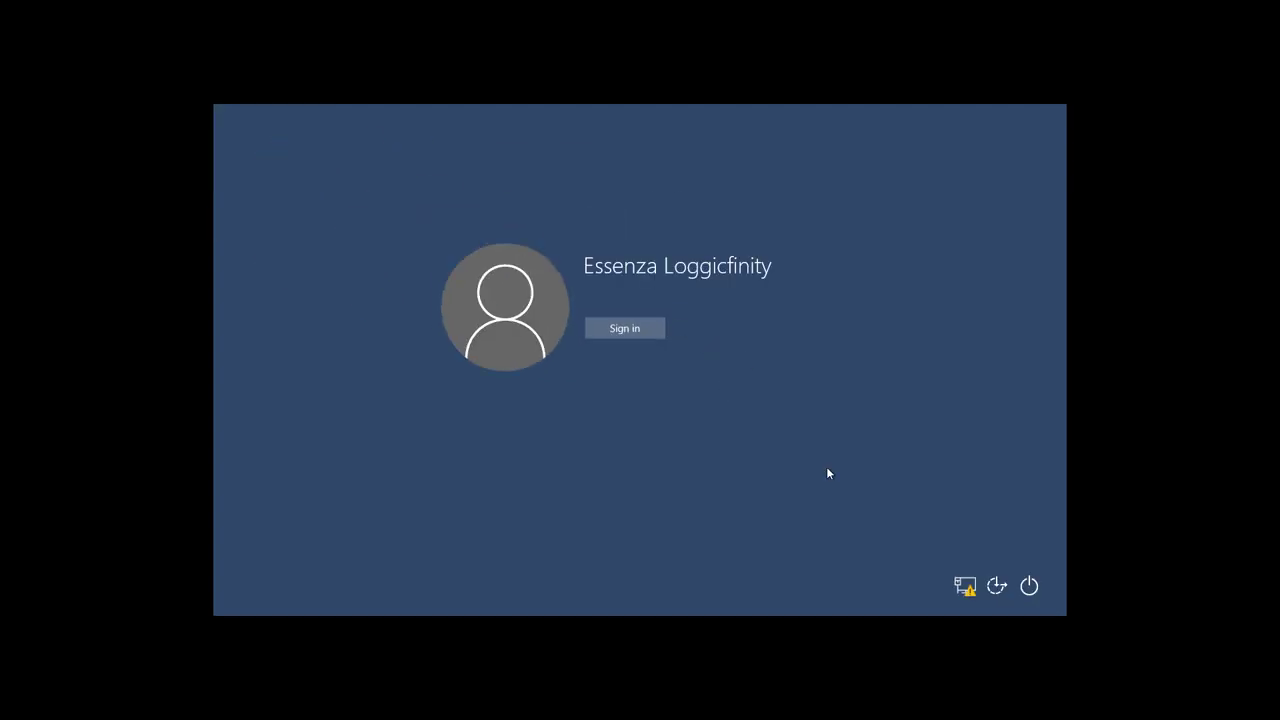
Step: Open the On-Screen Keyboard from the sign-in screen's accessibility options, toggle Caps on and off, and close it
{"action": "left_click", "coordinate": [996, 588]}
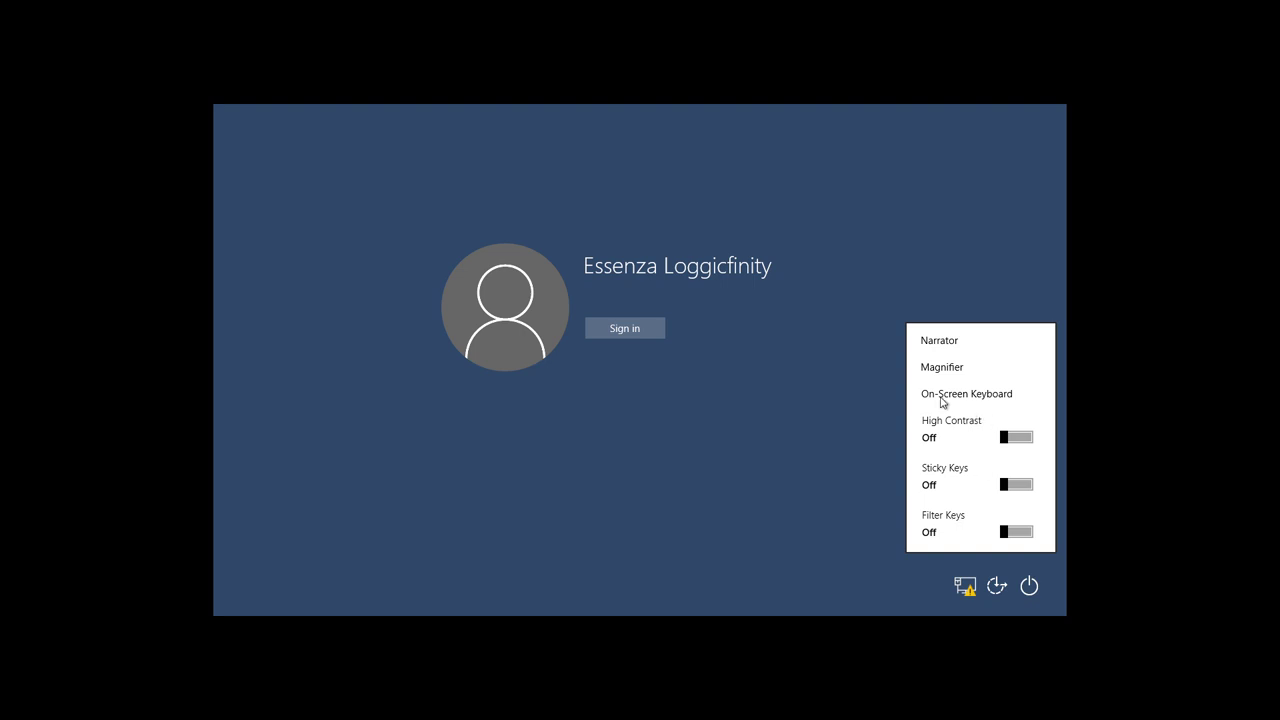
{"action": "key", "text": "Return"}
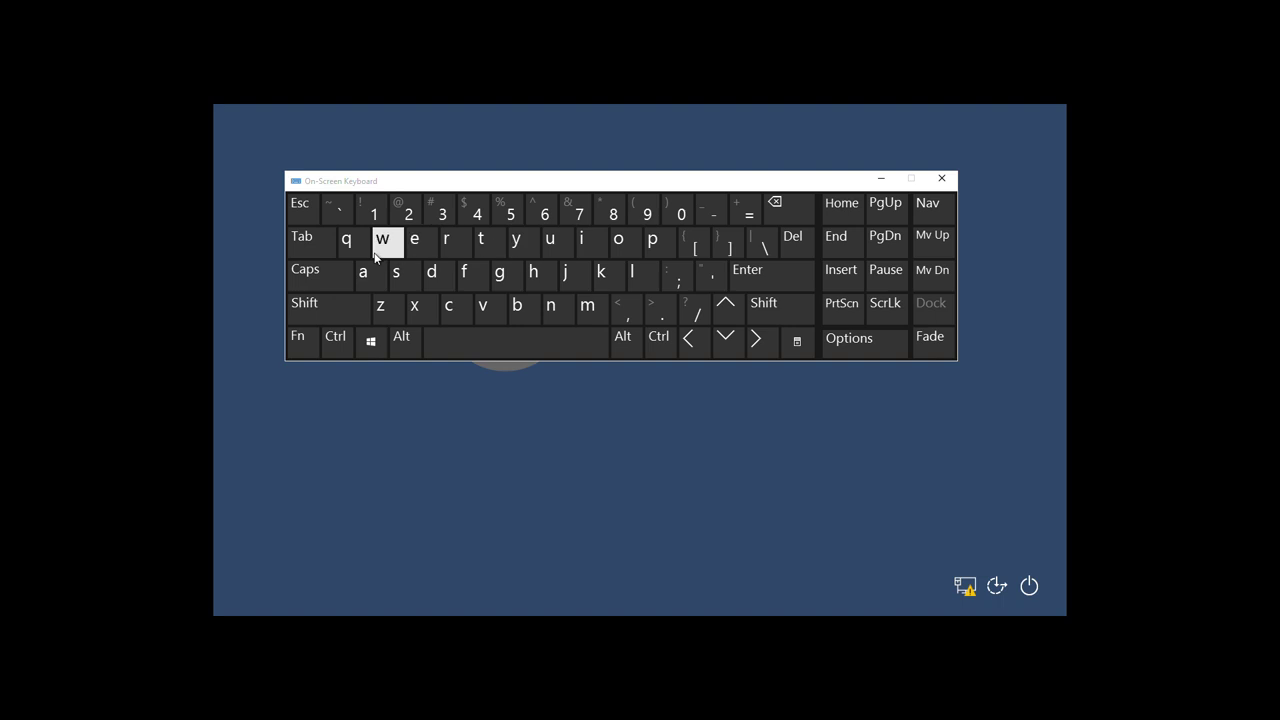
{"action": "left_click", "coordinate": [319, 278]}
{"action": "left_click", "coordinate": [319, 278]}
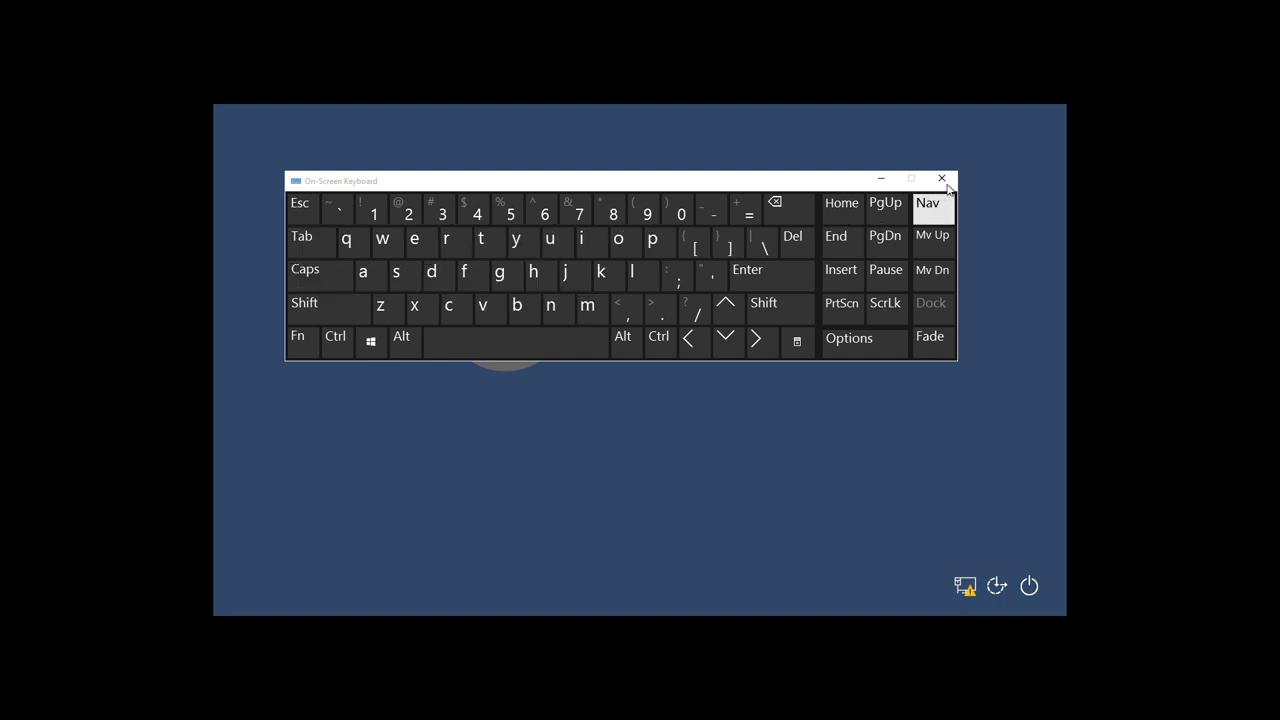
{"action": "left_click", "coordinate": [941, 178]}
Step: Sign in to the desktop and launch On-Screen Keyboard from the Windows Ease of Access apps
{"action": "left_click", "coordinate": [627, 325]}
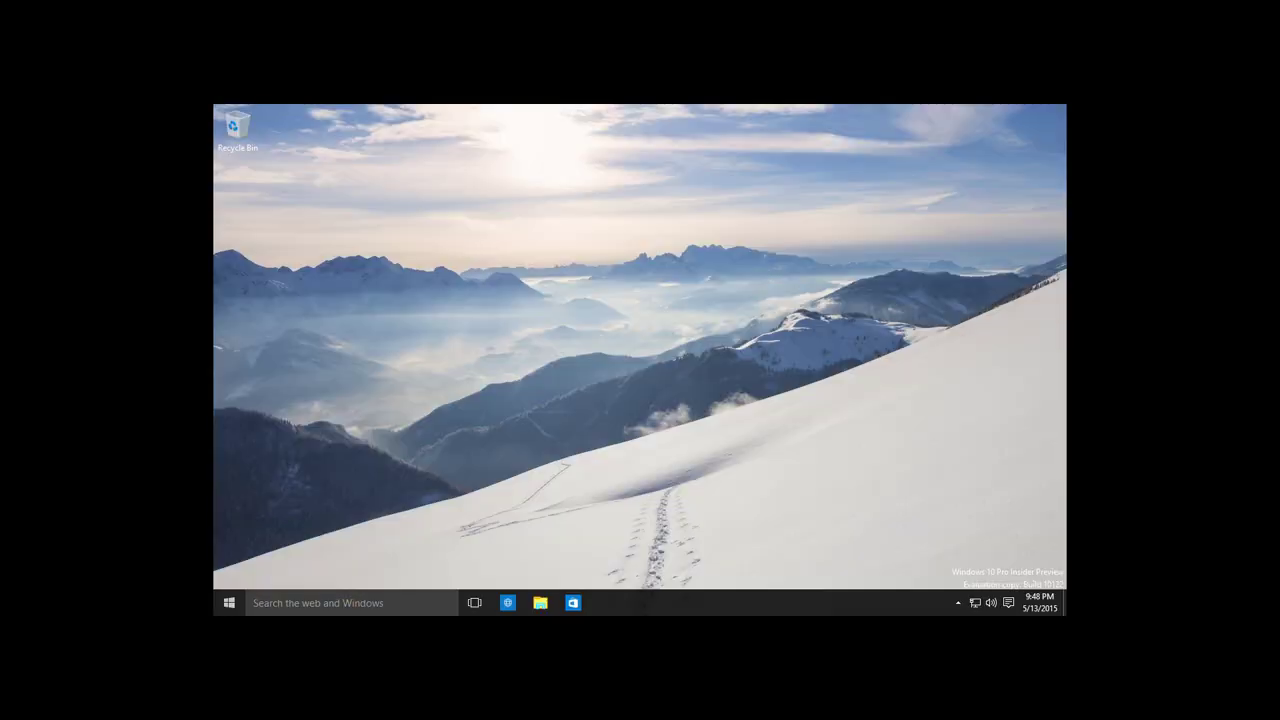
{"action": "left_click", "coordinate": [228, 603]}
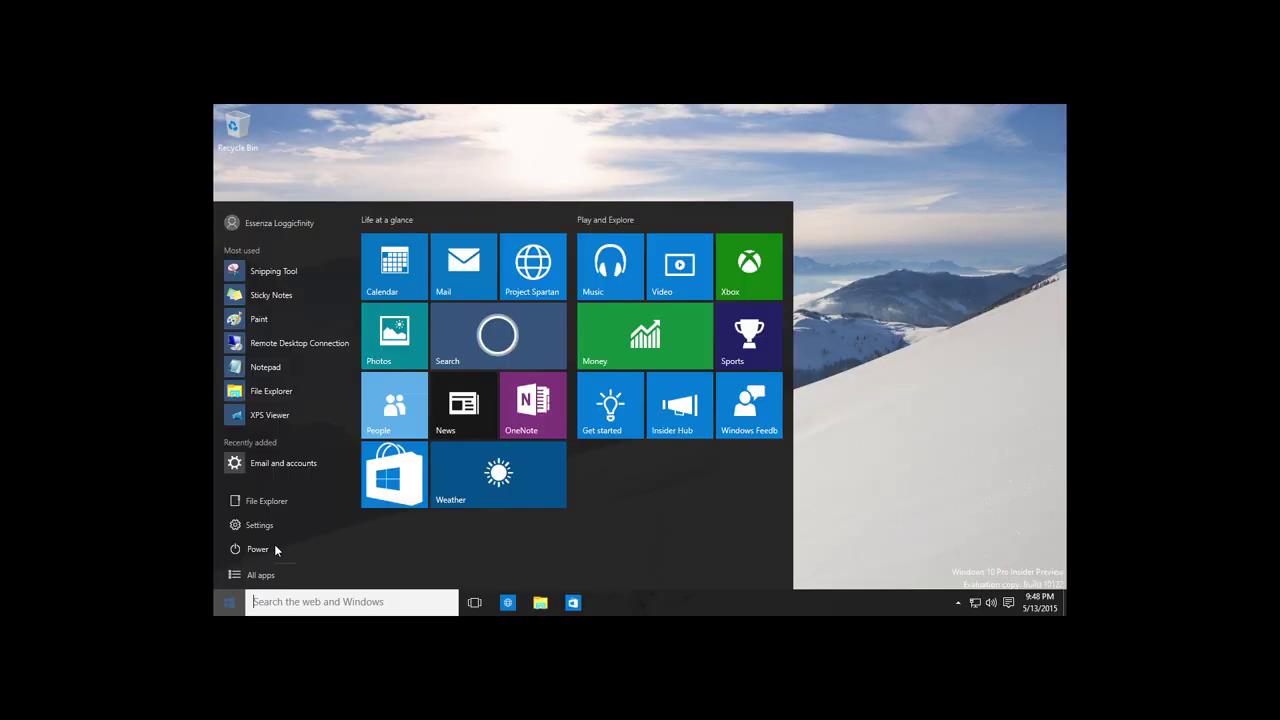
{"action": "left_click", "coordinate": [255, 575]}
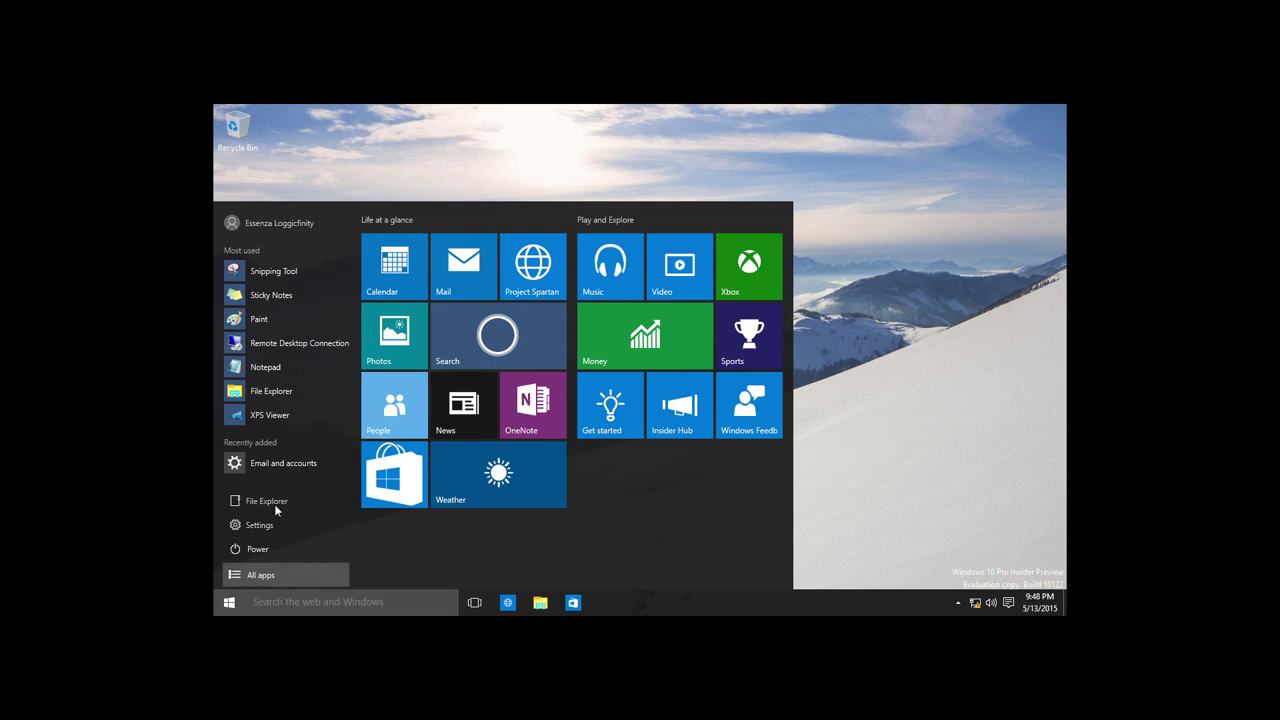
{"action": "scroll", "coordinate": [305, 374], "scroll_direction": "down", "scroll_amount": 3}
{"action": "scroll", "coordinate": [300, 380], "scroll_direction": "down", "scroll_amount": 10}
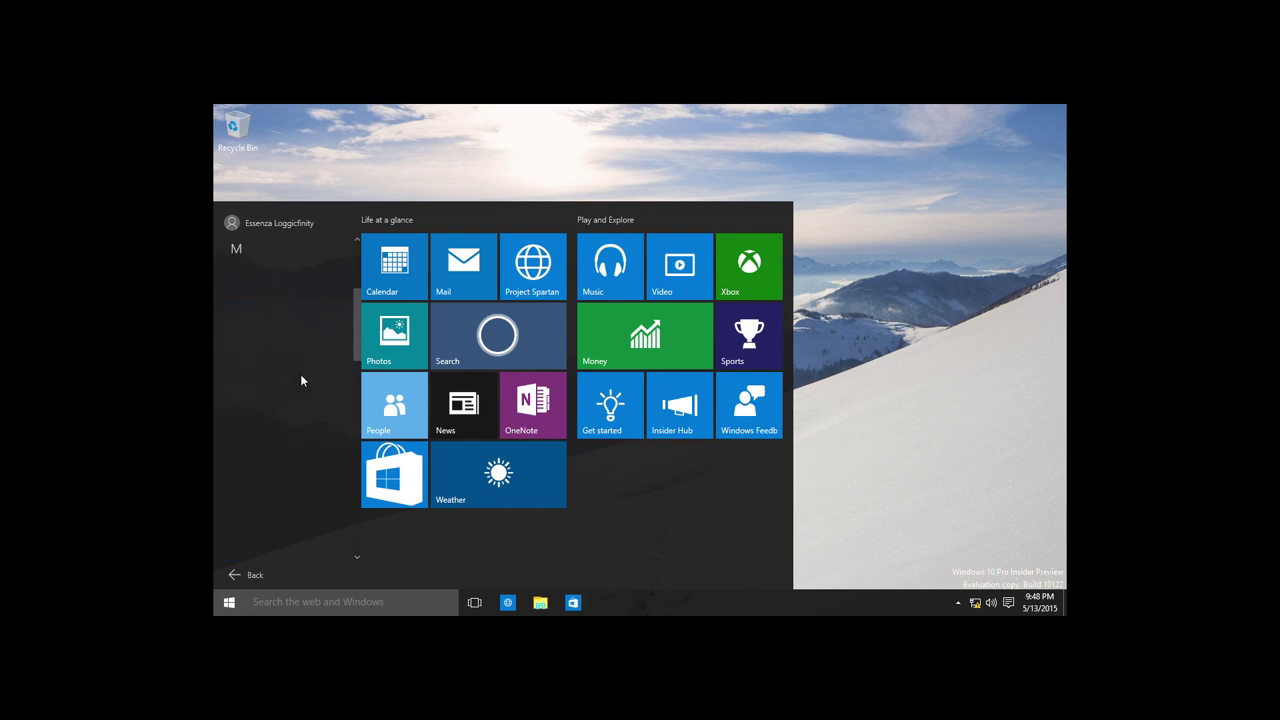
{"action": "scroll", "coordinate": [295, 380], "scroll_direction": "down", "scroll_amount": 5}
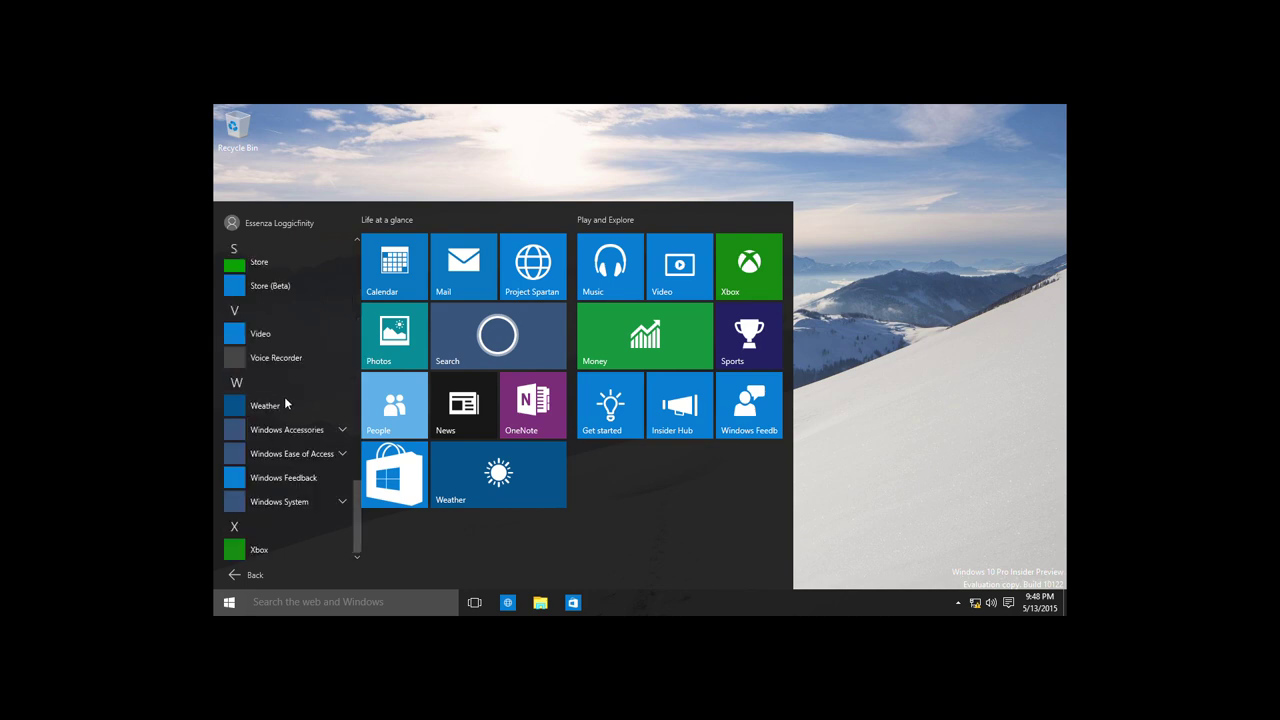
{"action": "left_click", "coordinate": [304, 451]}
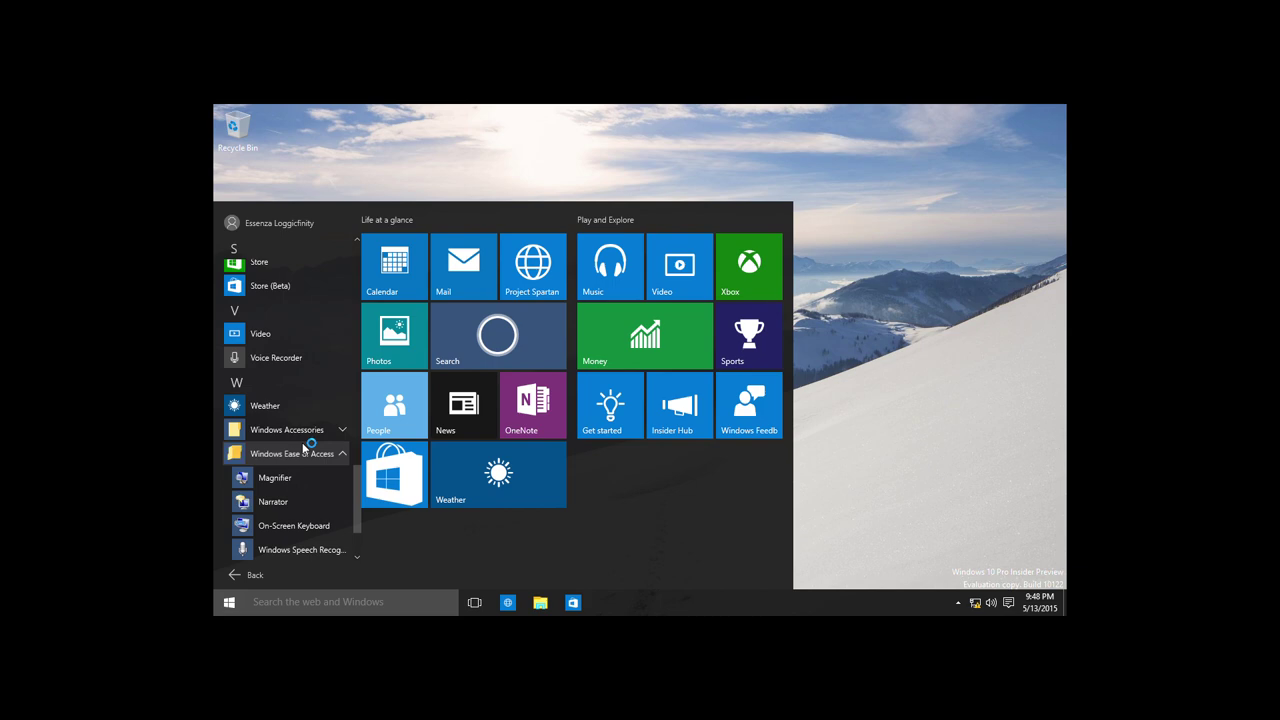
{"action": "left_click", "coordinate": [286, 524]}
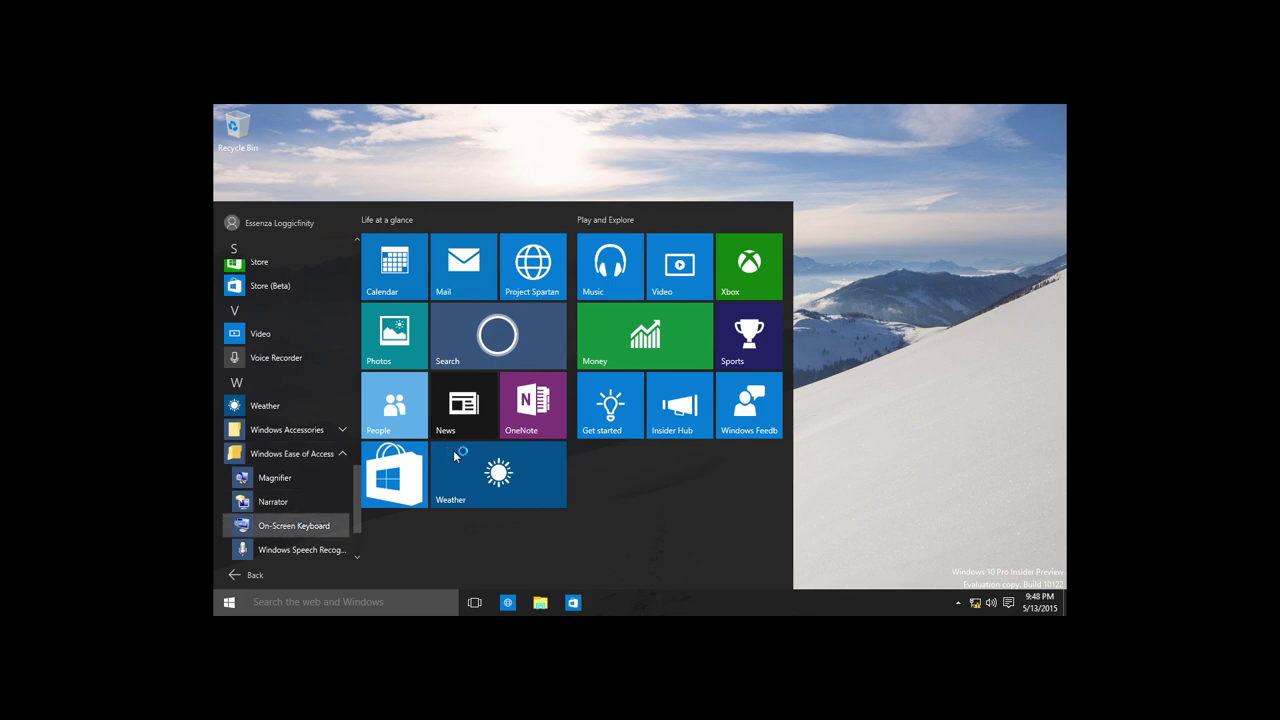
{"action": "left_click", "coordinate": [823, 385]}
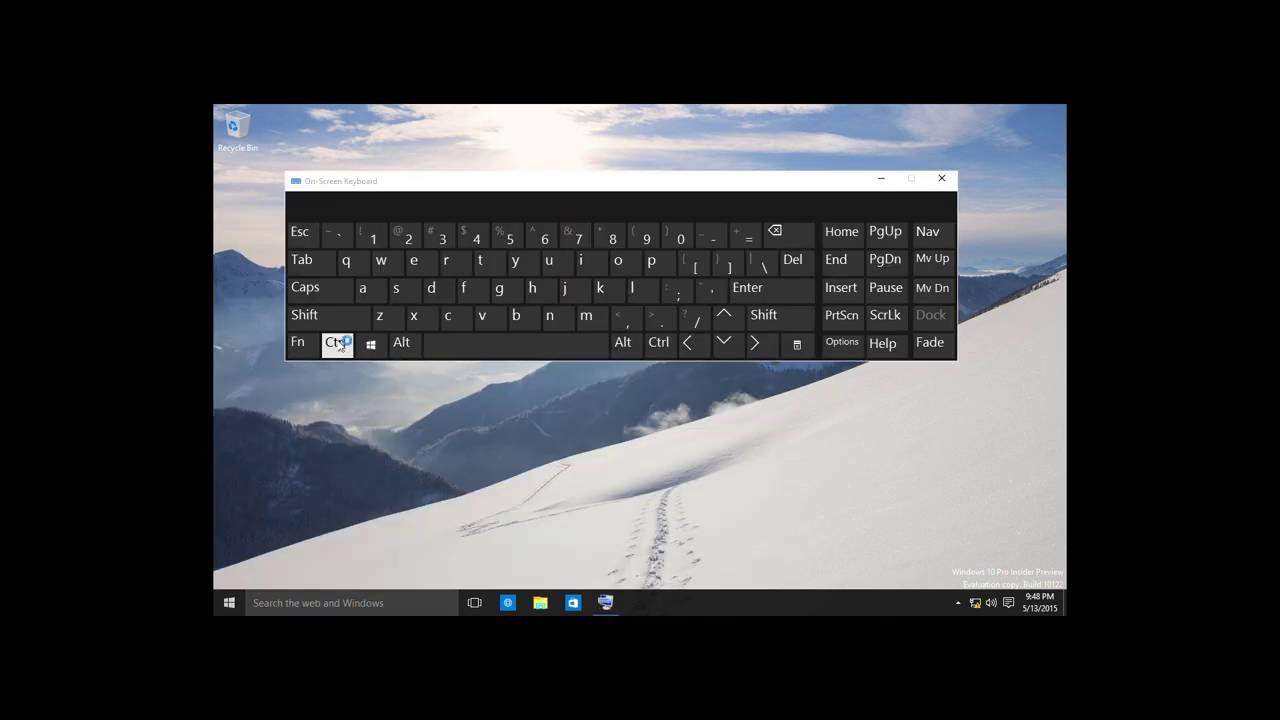
Step: Try the On-Screen Keyboard's Fn key, shrink the keyboard window and park it partly off the screen's lower-left edge
{"action": "left_click", "coordinate": [303, 344]}
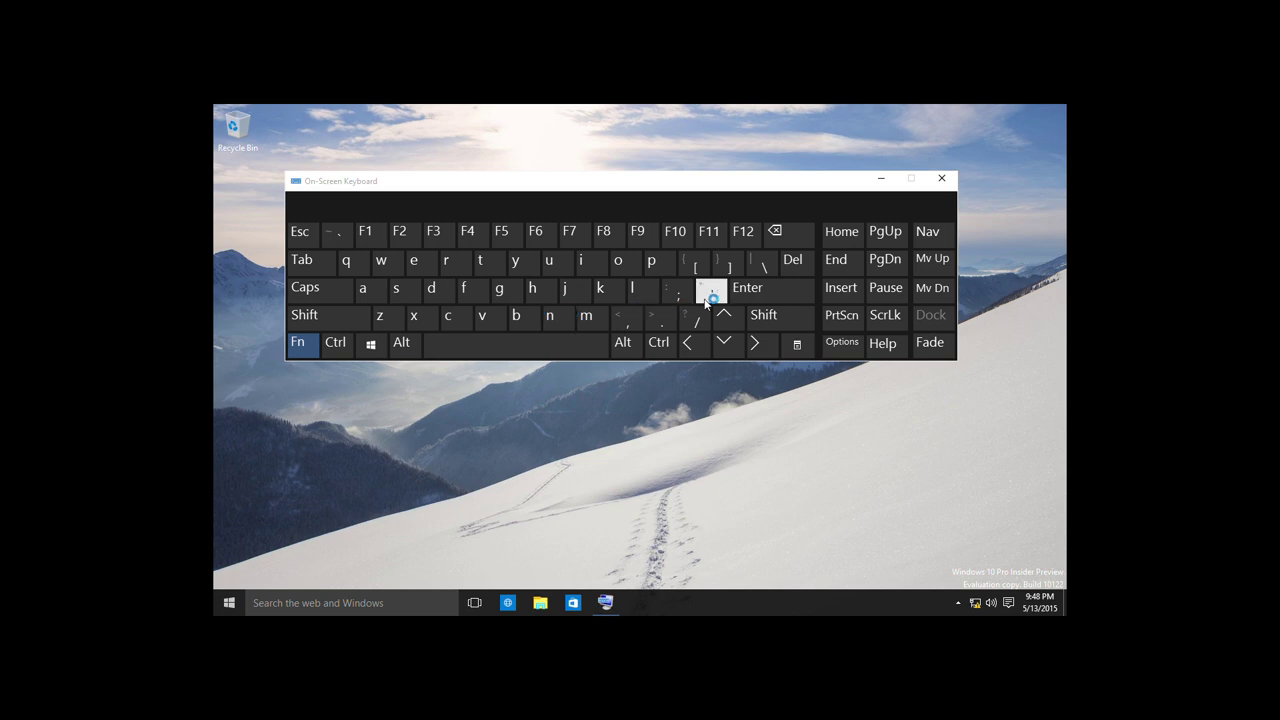
{"action": "left_click_drag", "start_coordinate": [815, 195], "coordinate": [745, 576]}
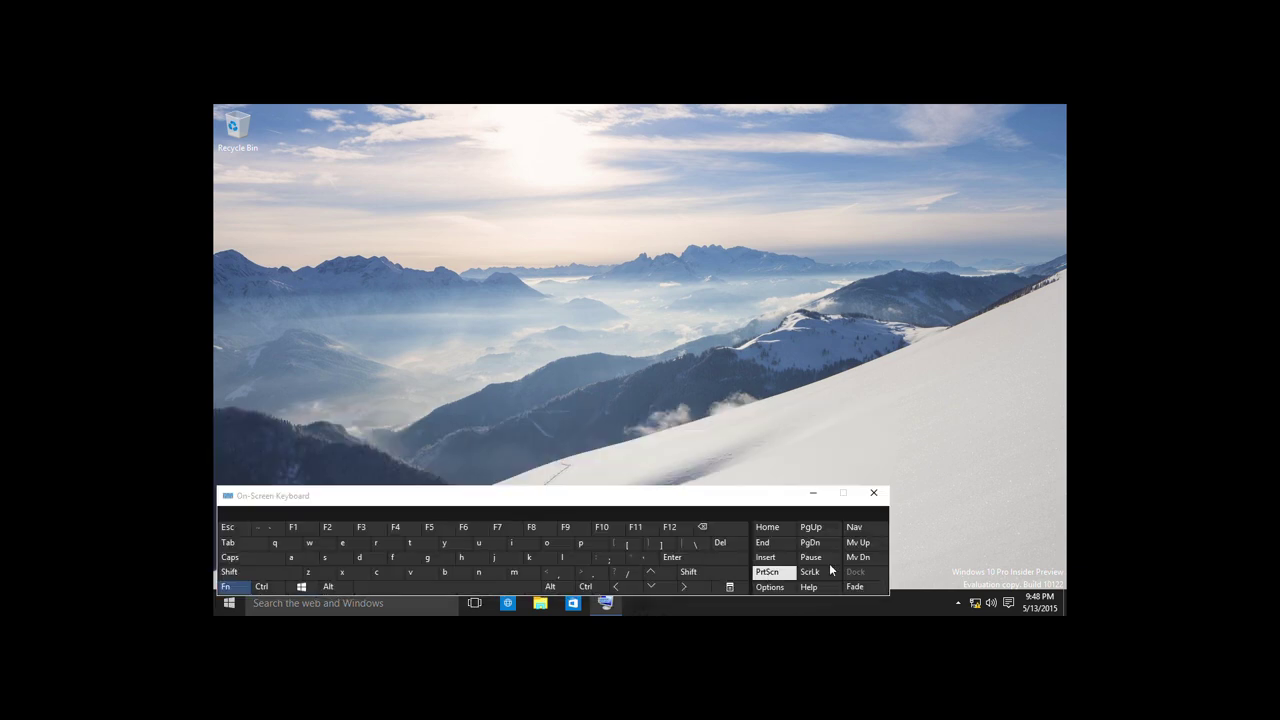
{"action": "left_click_drag", "start_coordinate": [889, 545], "coordinate": [594, 545]}
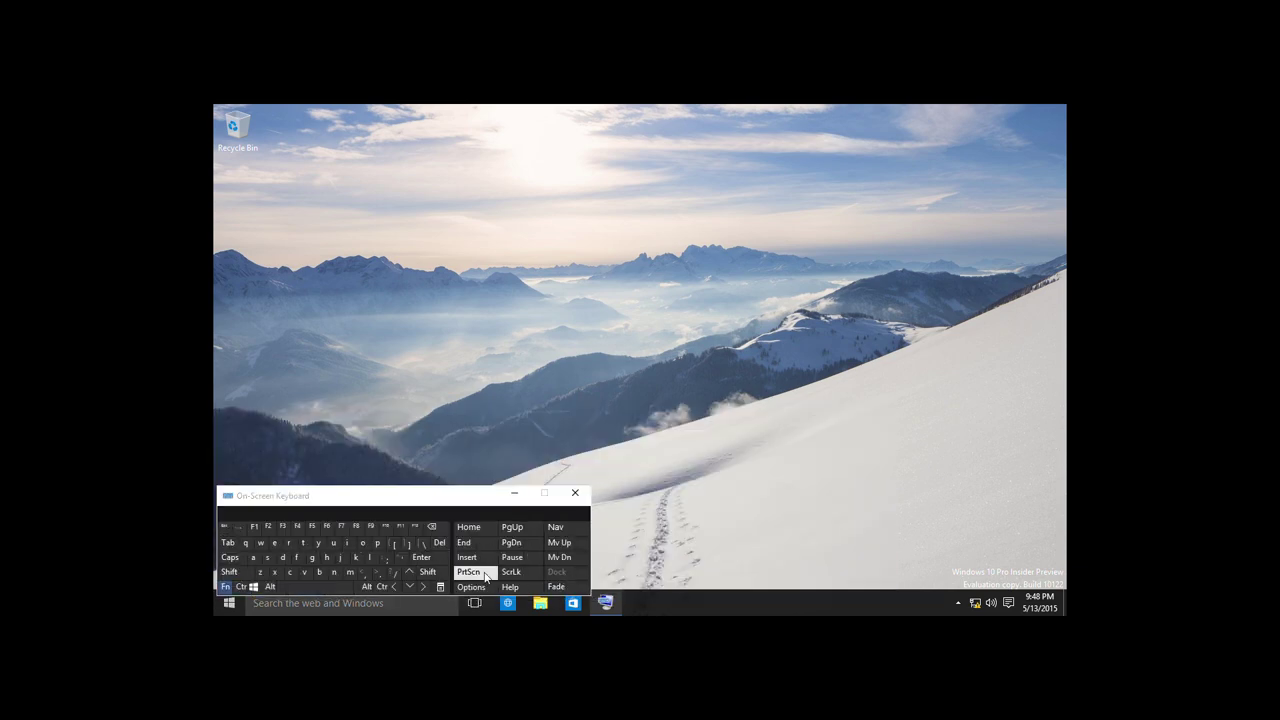
{"action": "left_click_drag", "start_coordinate": [452, 505], "coordinate": [250, 496]}
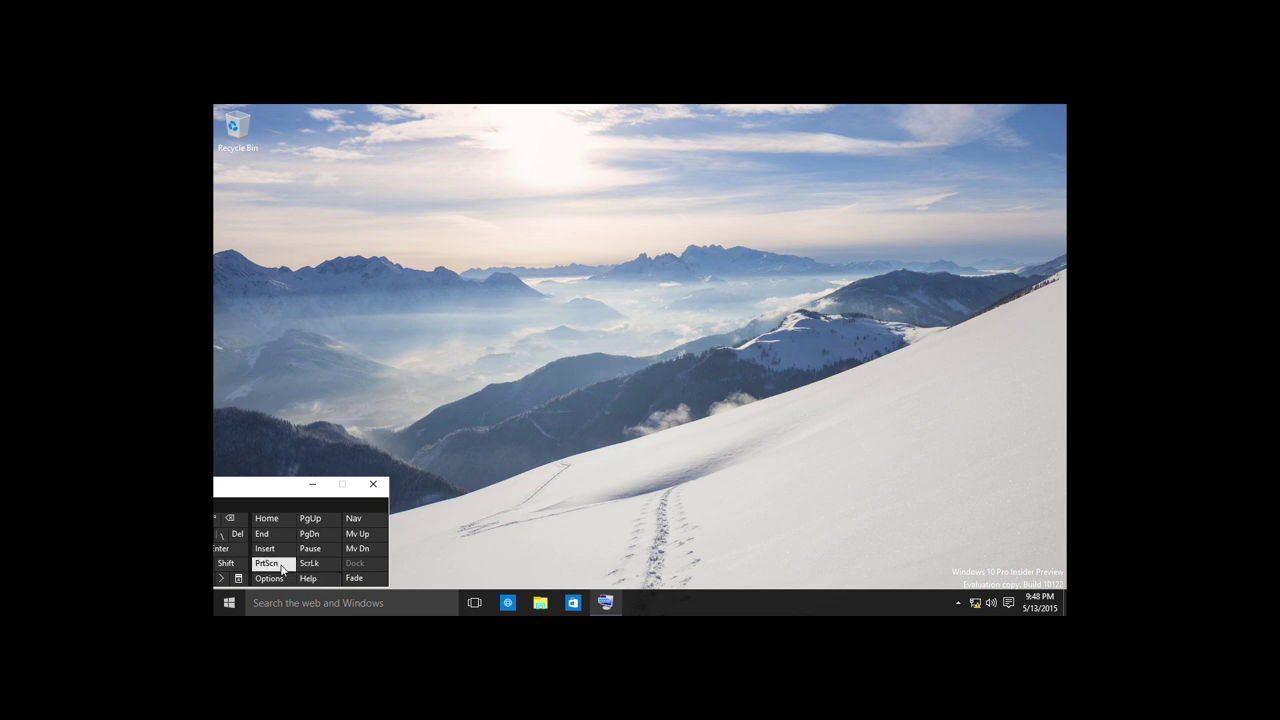
{"action": "left_click_drag", "start_coordinate": [258, 498], "coordinate": [600, 487]}
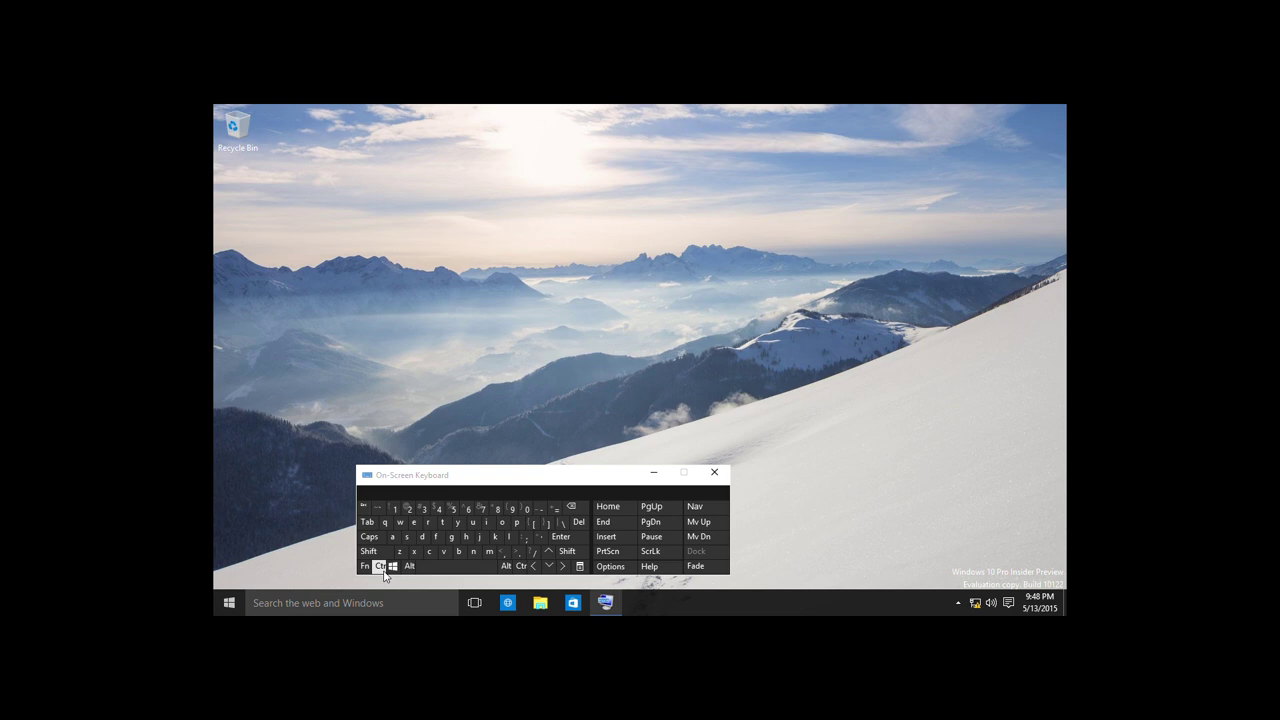
{"action": "left_click", "coordinate": [383, 568]}
{"action": "left_click_drag", "start_coordinate": [600, 487], "coordinate": [214, 490]}
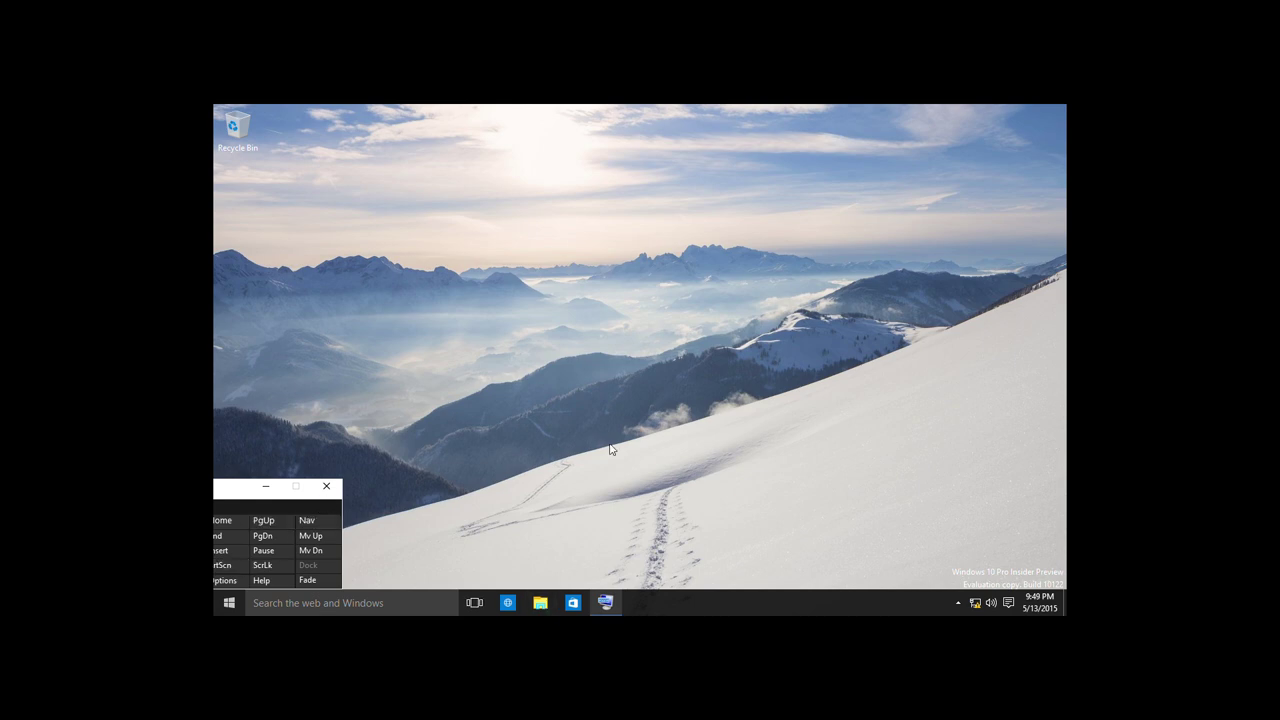
Step: Open the Pictures folder in a new File Explorer window
{"action": "key", "text": "super+e"}
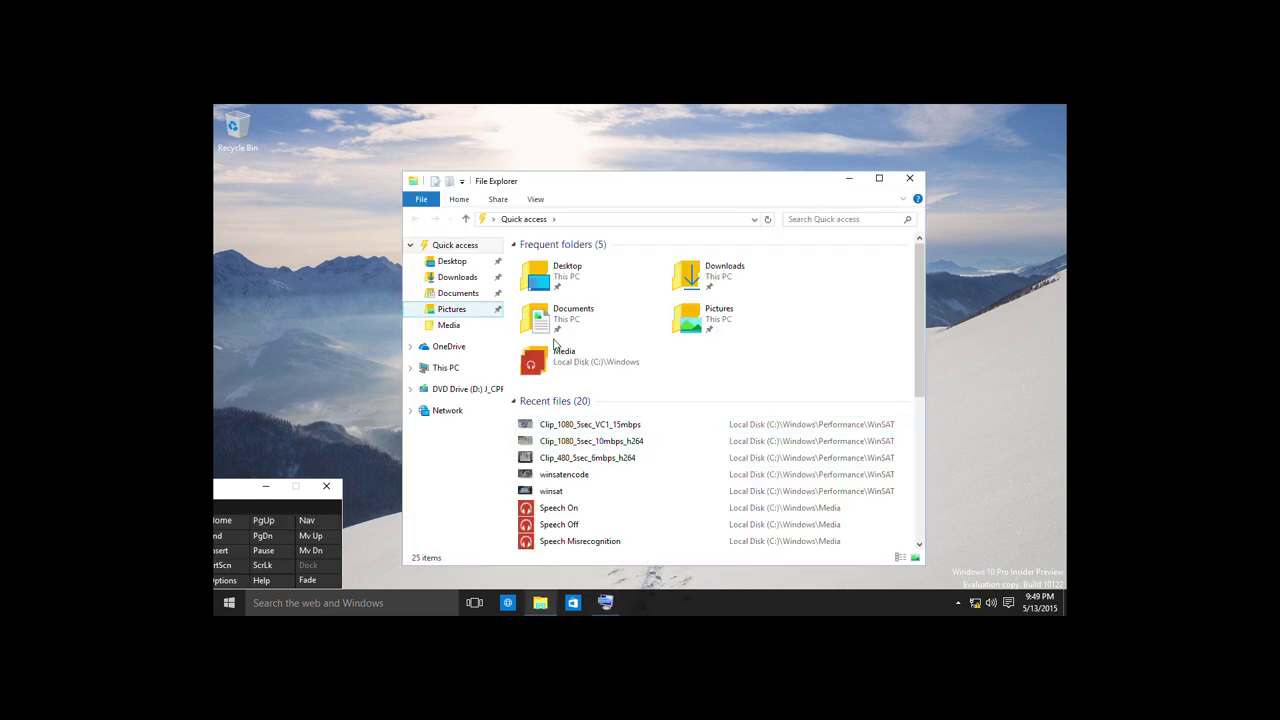
{"action": "left_click", "coordinate": [765, 332]}
{"action": "double_click", "coordinate": [763, 333]}
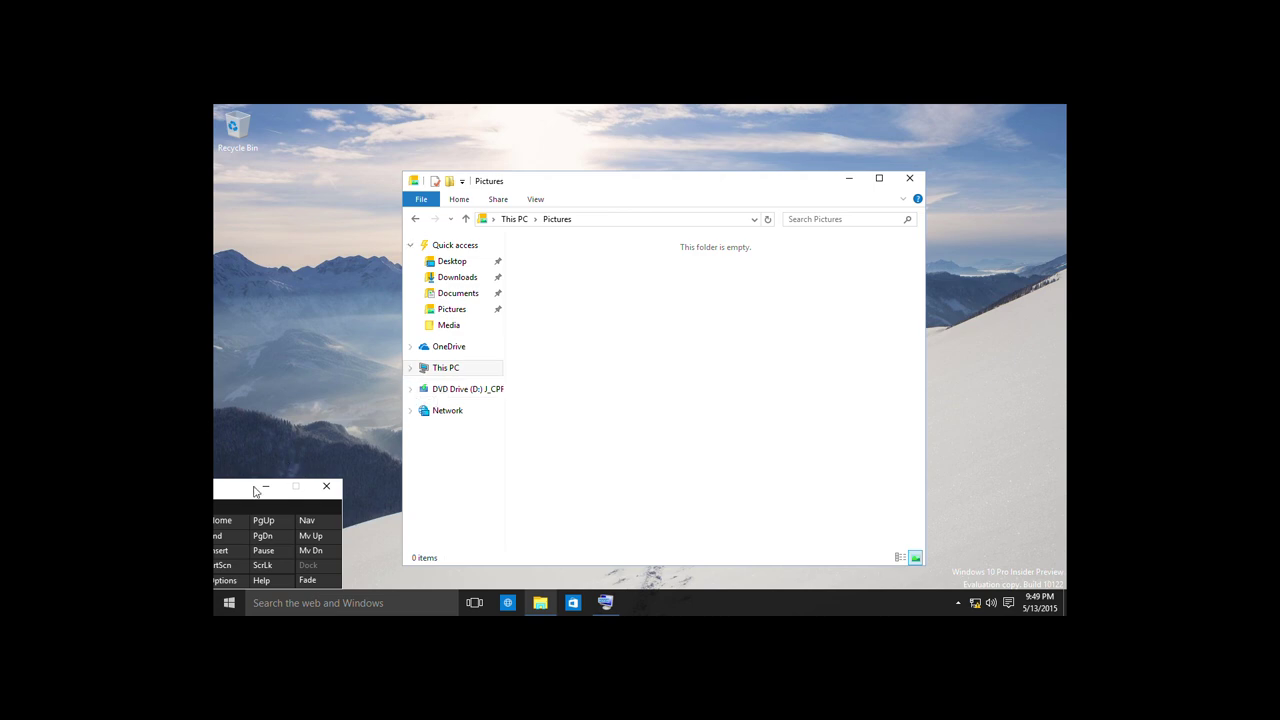
Step: Capture a screenshot to Pictures with the On-Screen Keyboard's Windows and PrtScn keys, and close the keyboard
{"action": "left_click_drag", "start_coordinate": [217, 501], "coordinate": [510, 405]}
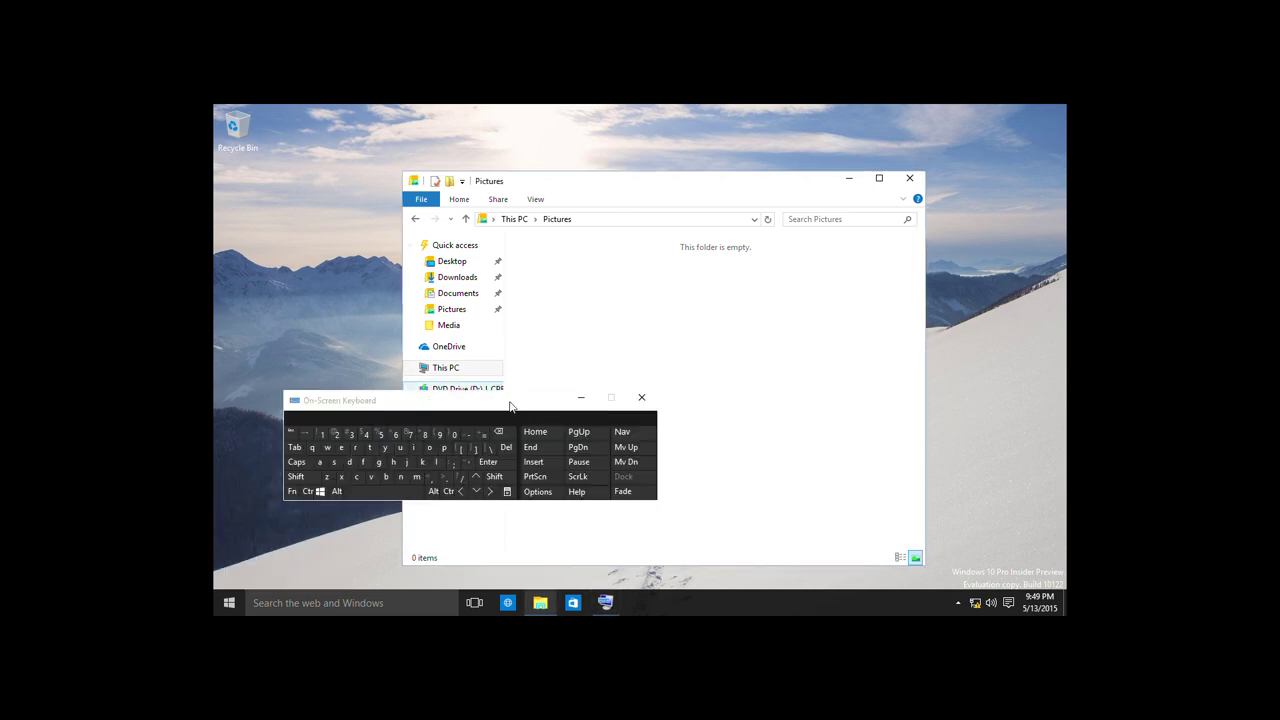
{"action": "left_click", "coordinate": [320, 492]}
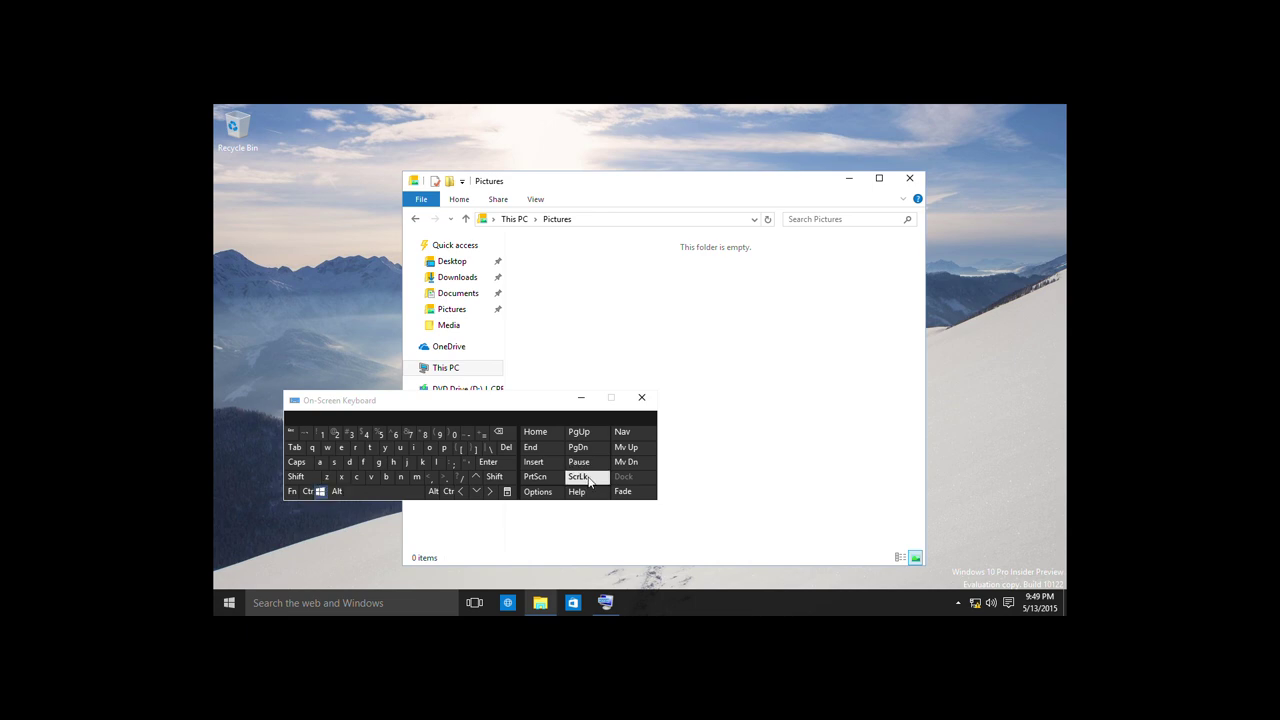
{"action": "left_click", "coordinate": [535, 476]}
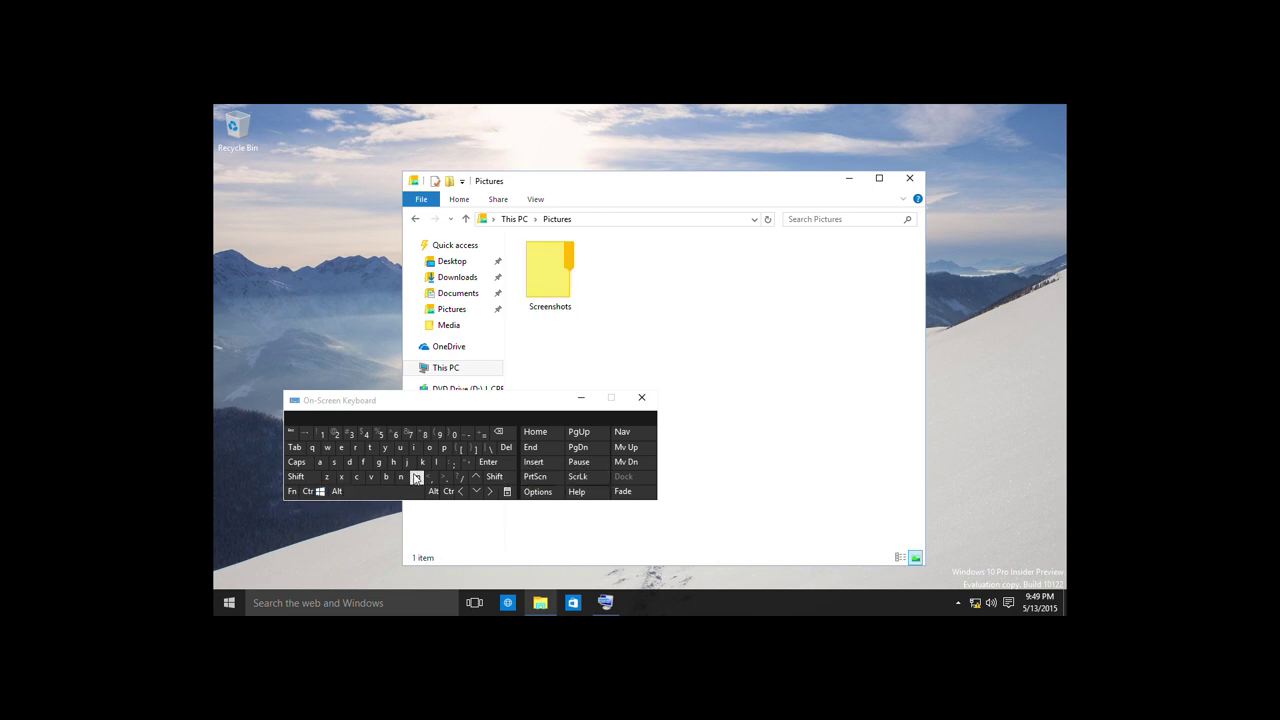
{"action": "left_click", "coordinate": [641, 397]}
Step: View Screenshot (1) from the Screenshots folder in Photos, close it, and remove the Screenshots folder from Pictures
{"action": "double_click", "coordinate": [574, 304]}
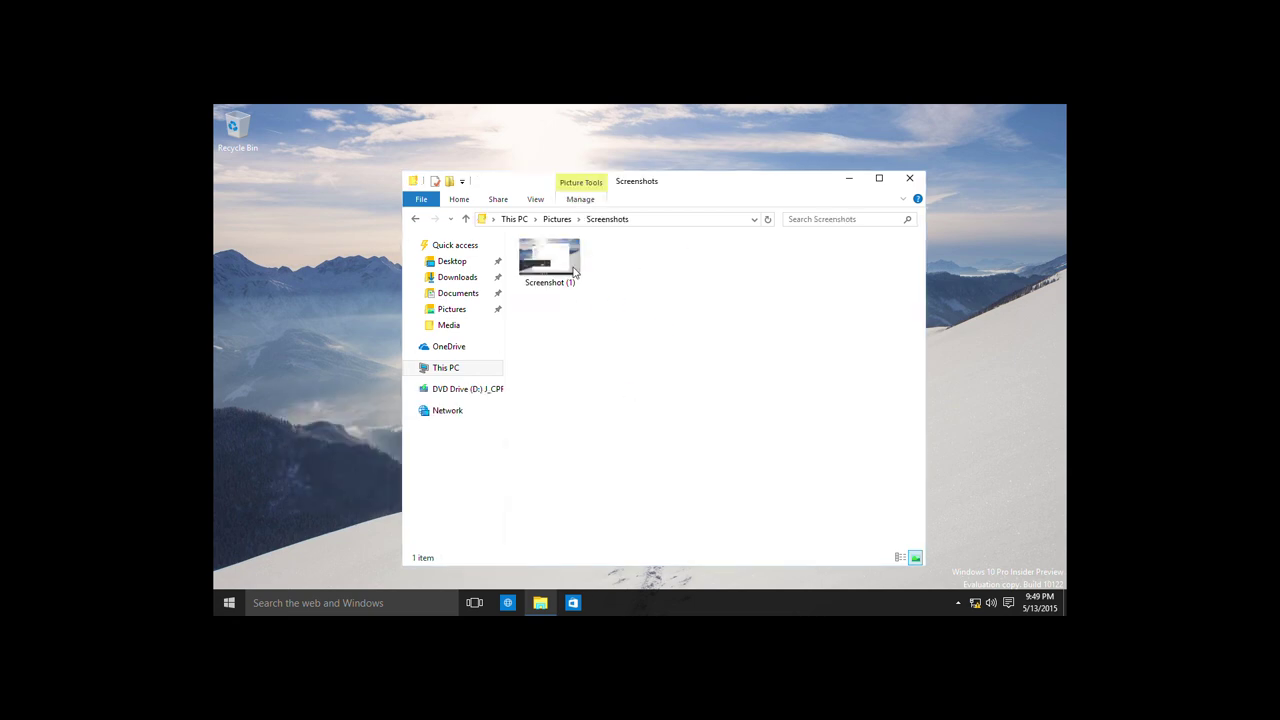
{"action": "double_click", "coordinate": [575, 271]}
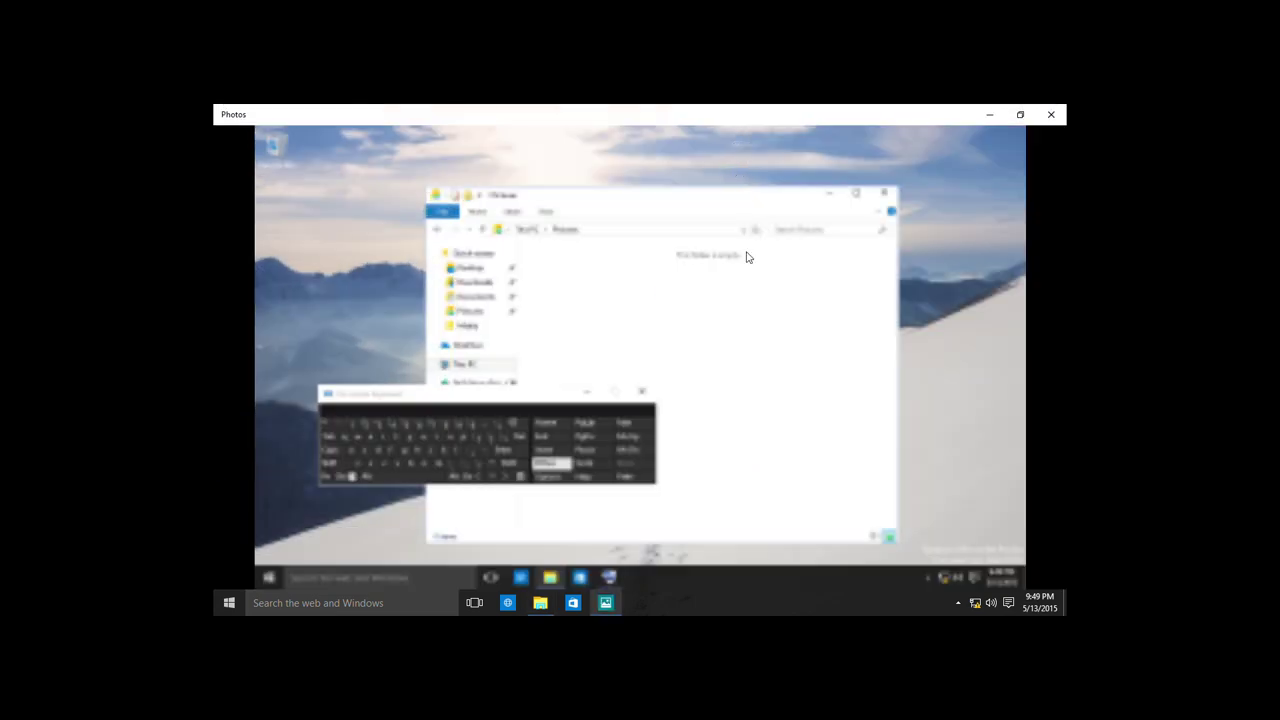
{"action": "right_click", "coordinate": [606, 603]}
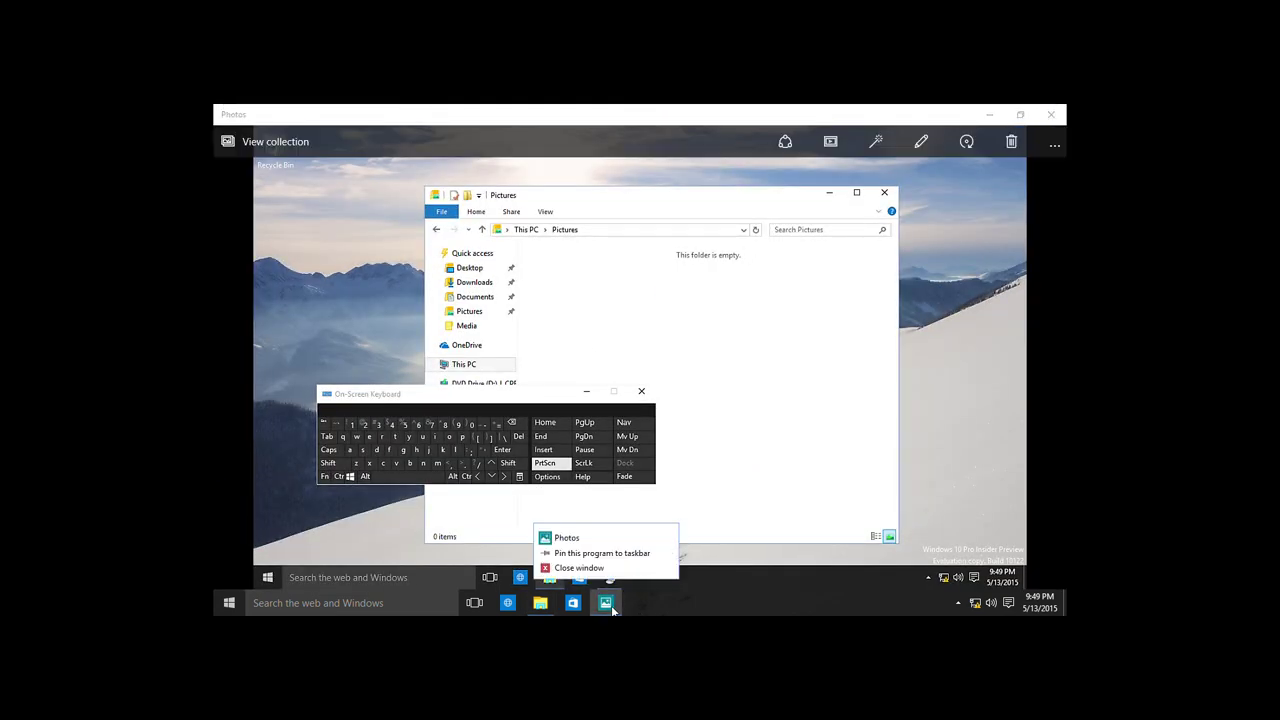
{"action": "left_click", "coordinate": [618, 568]}
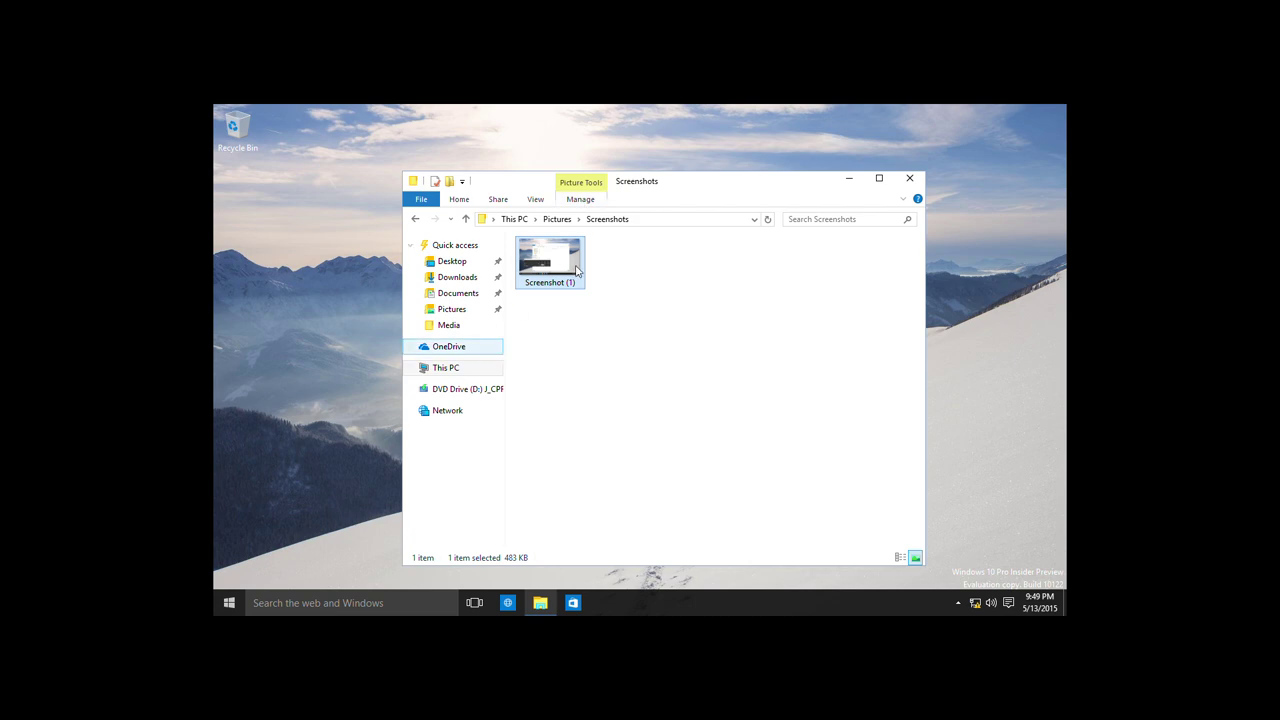
{"action": "left_click", "coordinate": [548, 220]}
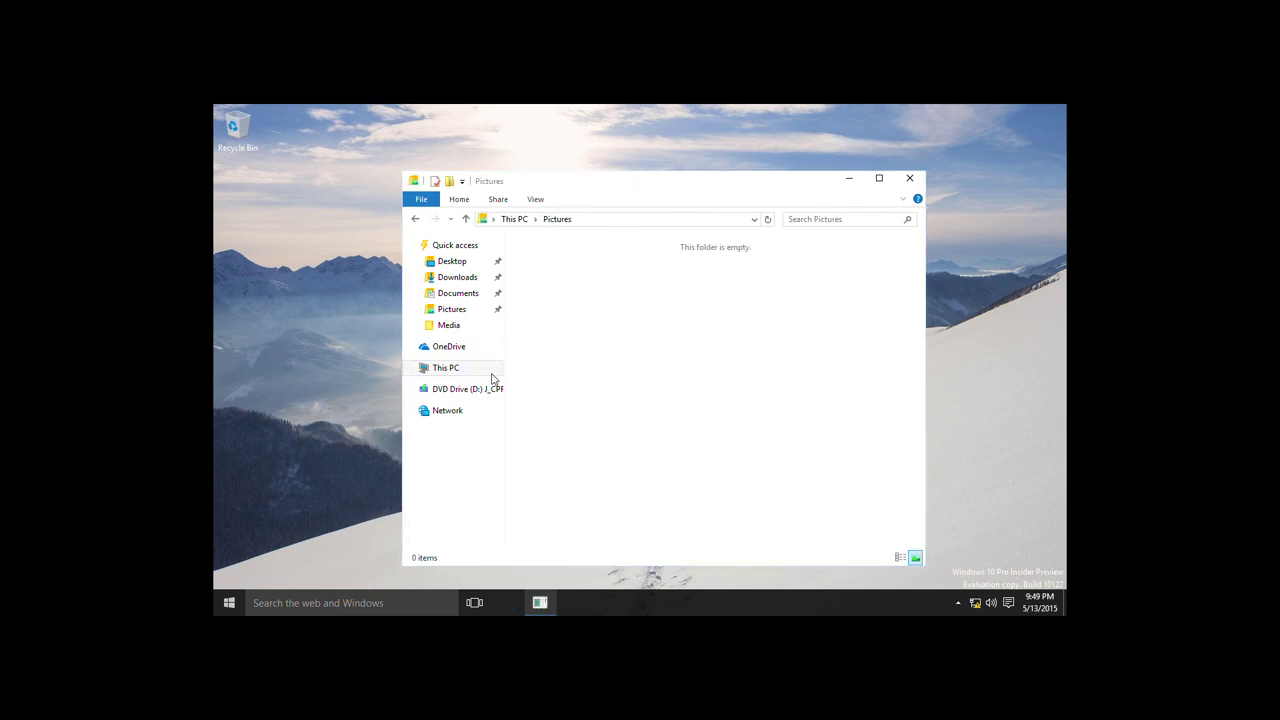
Step: Browse from This PC to the Web folder inside the Windows folder on Local Disk (C:)
{"action": "left_click", "coordinate": [470, 372]}
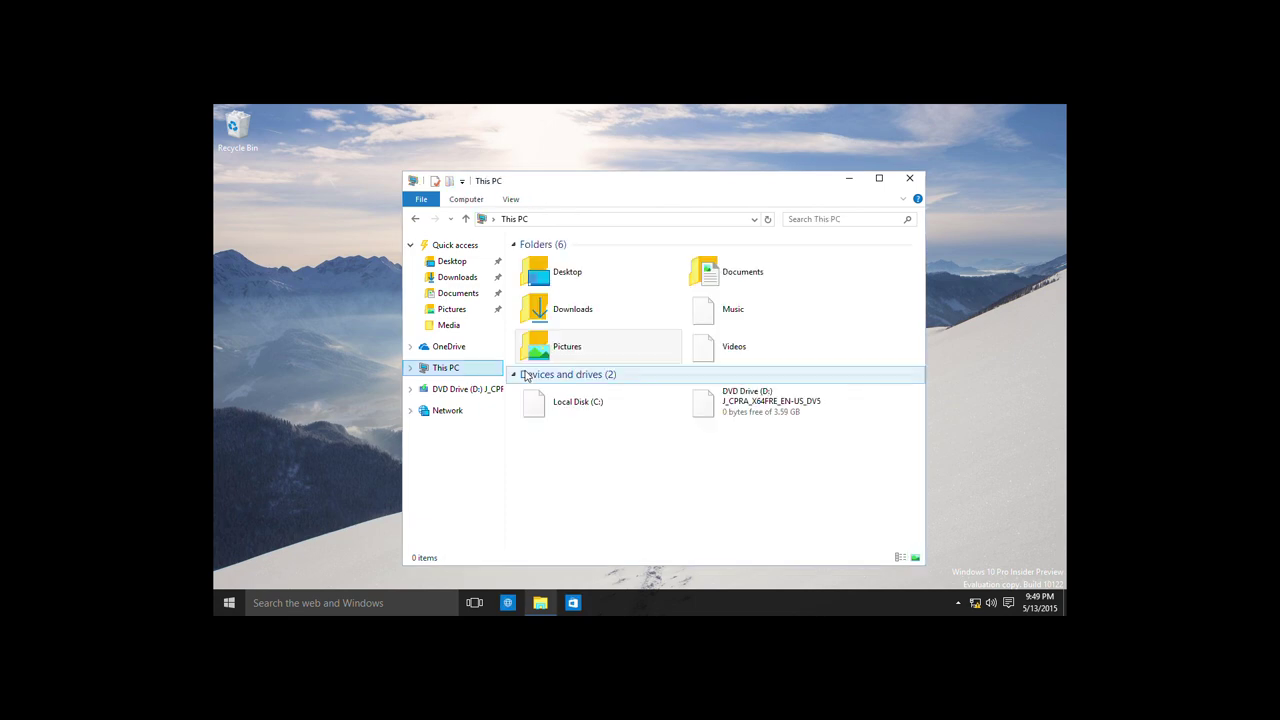
{"action": "left_click", "coordinate": [585, 396]}
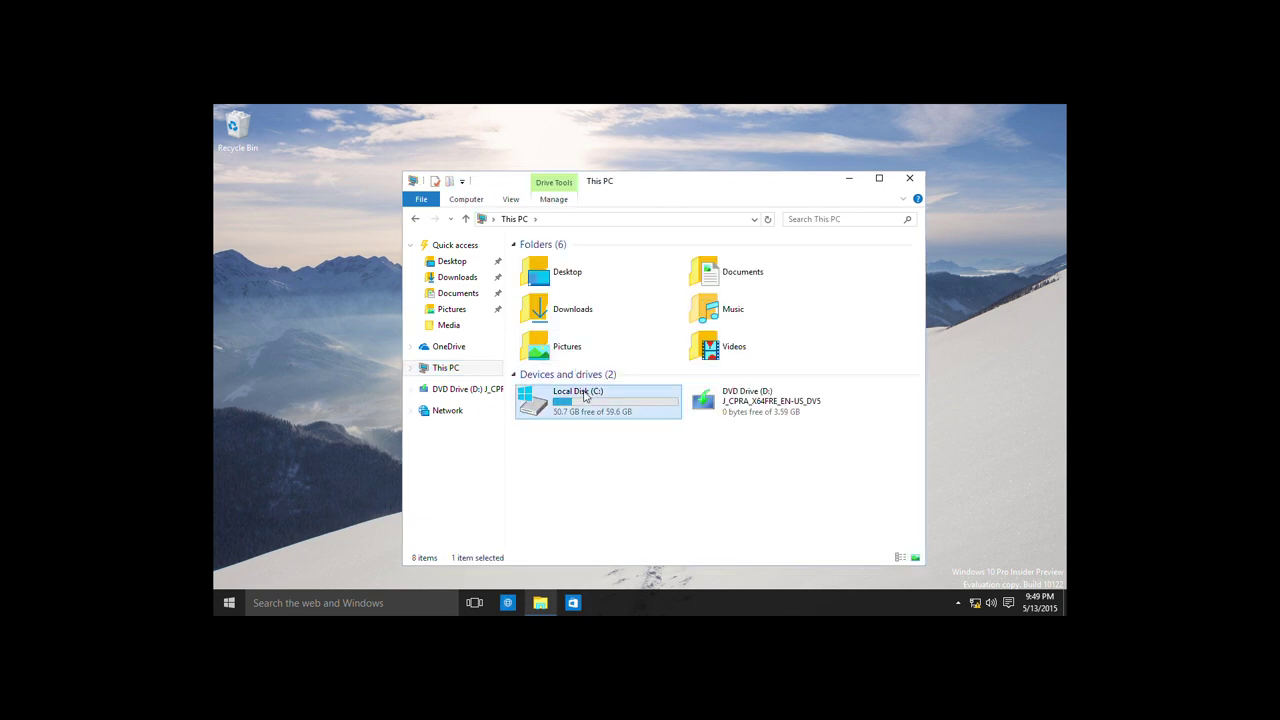
{"action": "key", "text": "Return"}
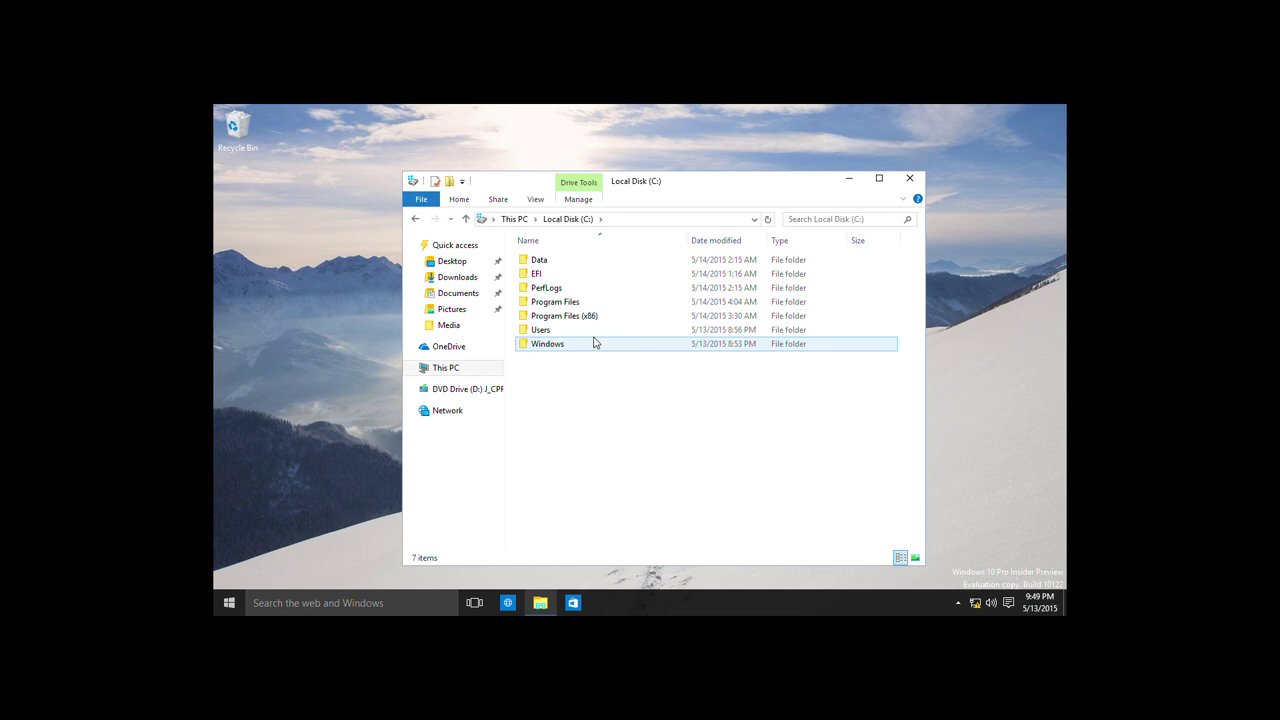
{"action": "double_click", "coordinate": [593, 343]}
{"action": "scroll", "coordinate": [600, 418], "scroll_direction": "down", "scroll_amount": 3}
{"action": "scroll", "coordinate": [600, 418], "scroll_direction": "down", "scroll_amount": 9}
{"action": "scroll", "coordinate": [555, 530], "scroll_direction": "down", "scroll_amount": 5}
{"action": "double_click", "coordinate": [558, 488]}
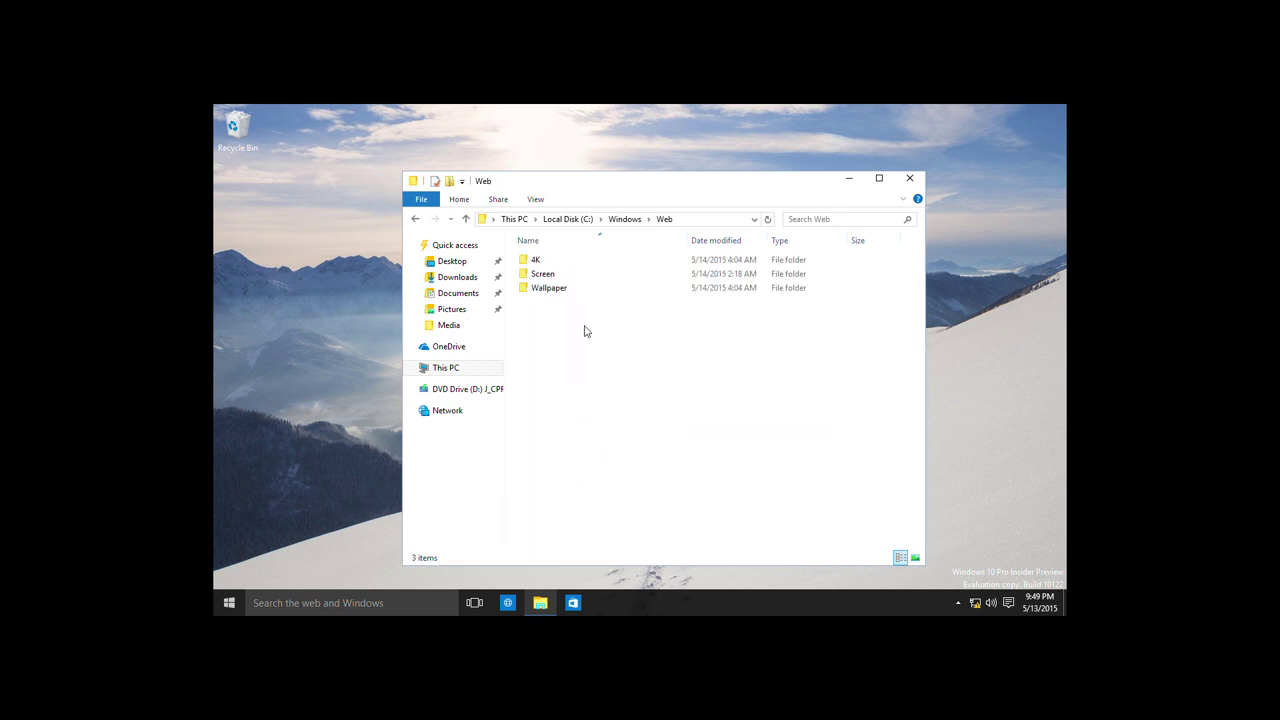
Step: Open img100 from the Screen folder in Photos, play it as a slideshow, and exit the slideshow
{"action": "double_click", "coordinate": [556, 277]}
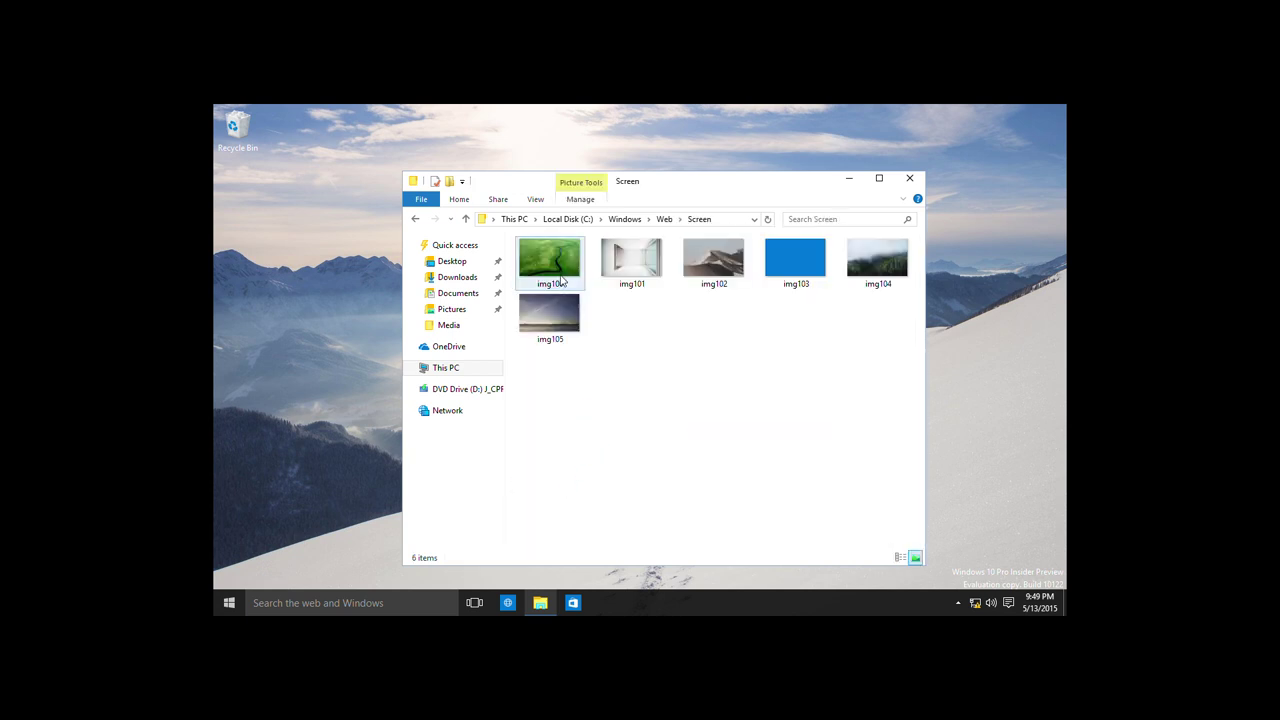
{"action": "double_click", "coordinate": [558, 279]}
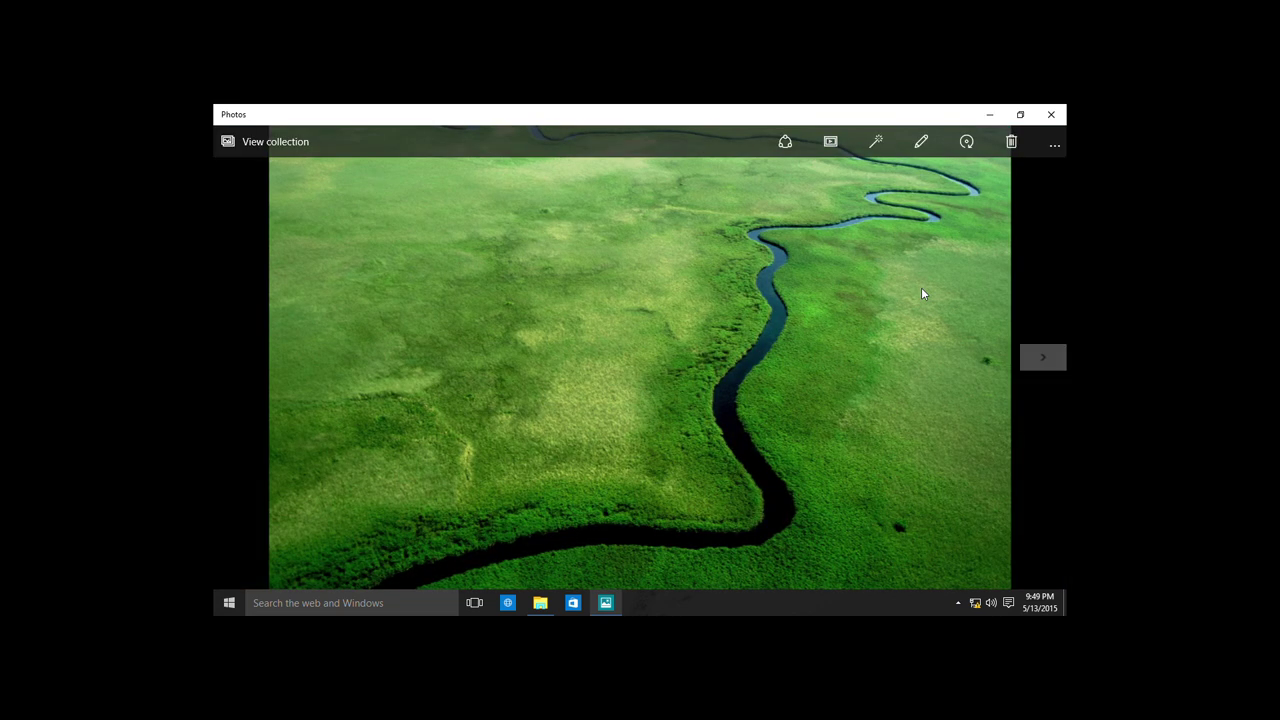
{"action": "left_click", "coordinate": [844, 154]}
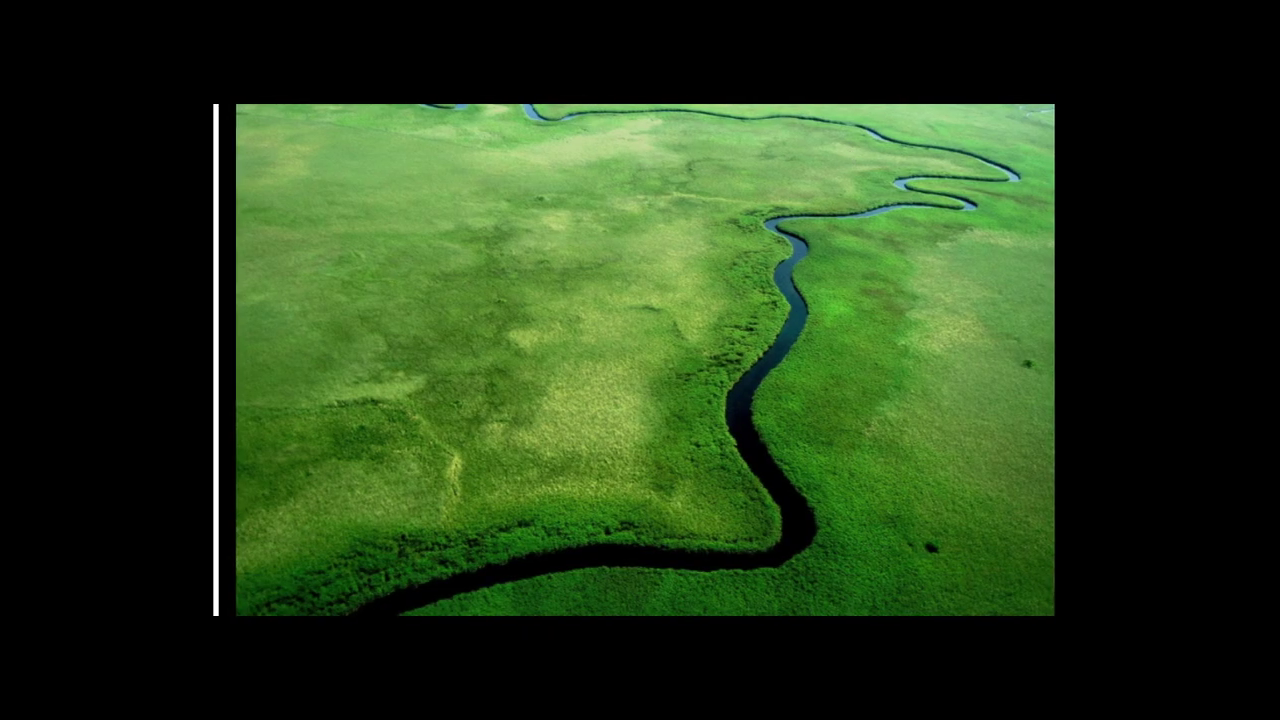
{"action": "left_click", "coordinate": [844, 154]}
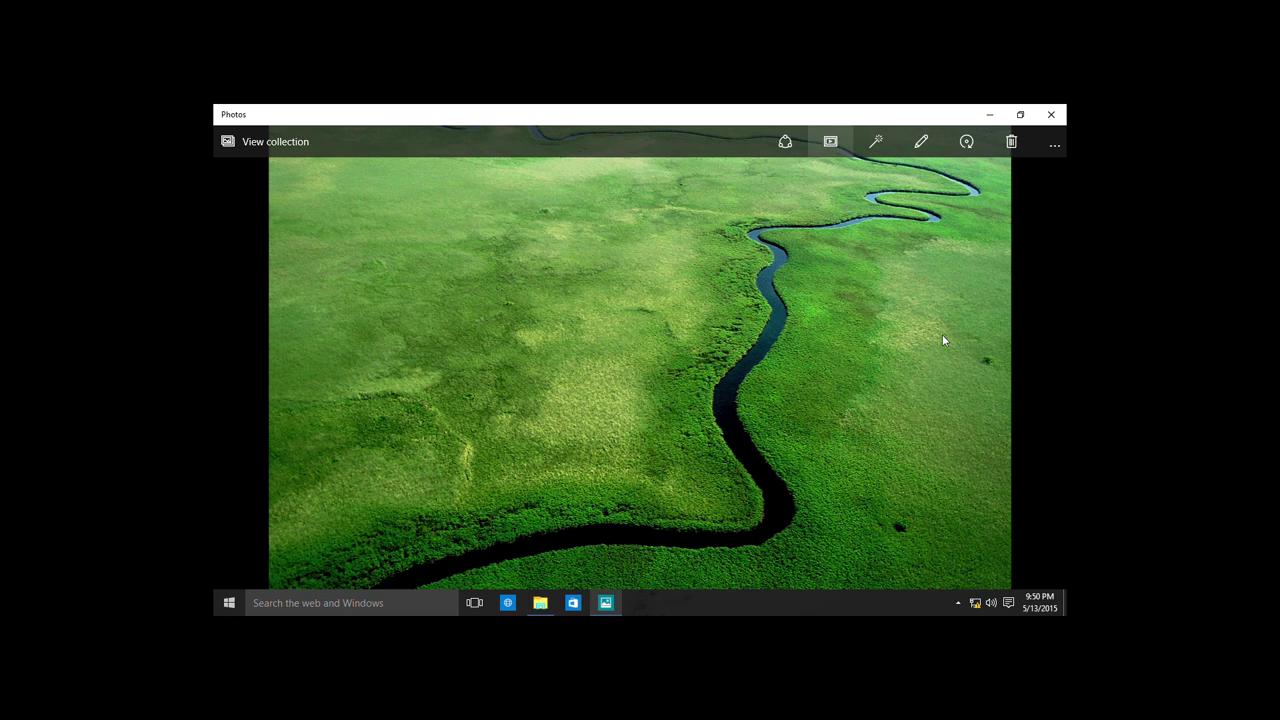
Step: Step through the Screen folder's pictures from img100 to img102 in Photos, including in slideshow view, and close Photos
{"action": "left_click", "coordinate": [1023, 357]}
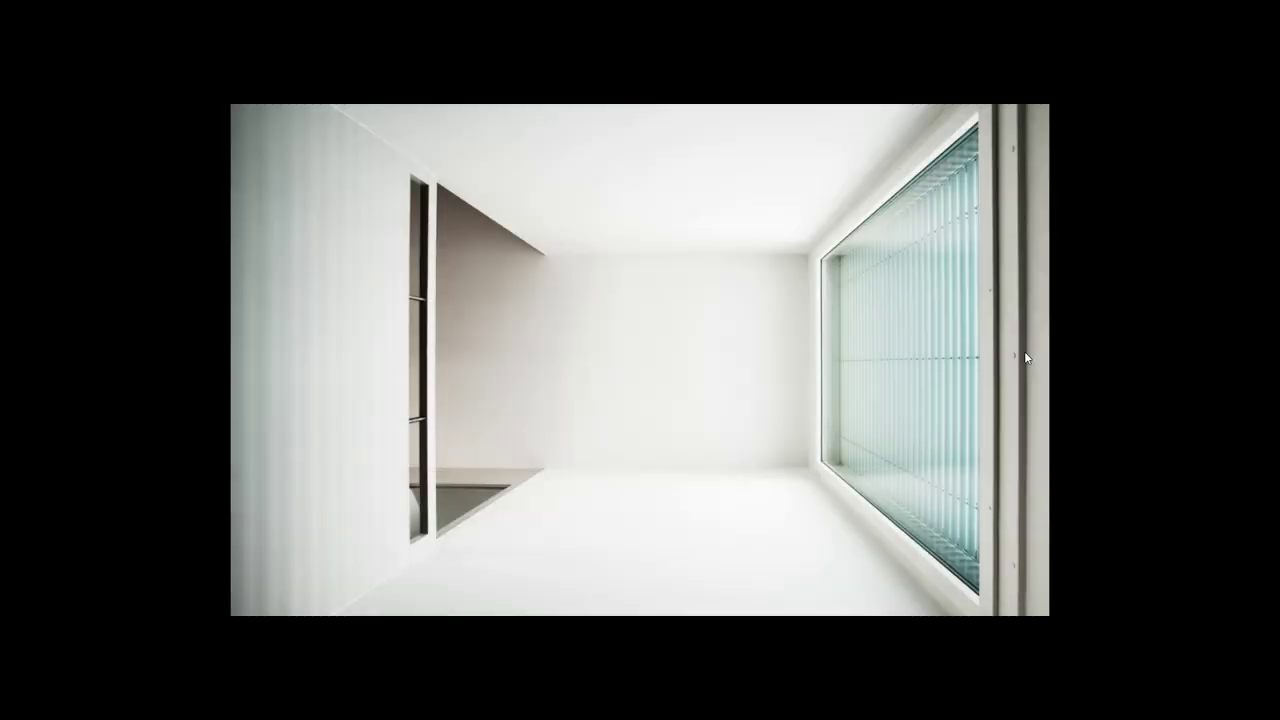
{"action": "left_click", "coordinate": [1024, 357]}
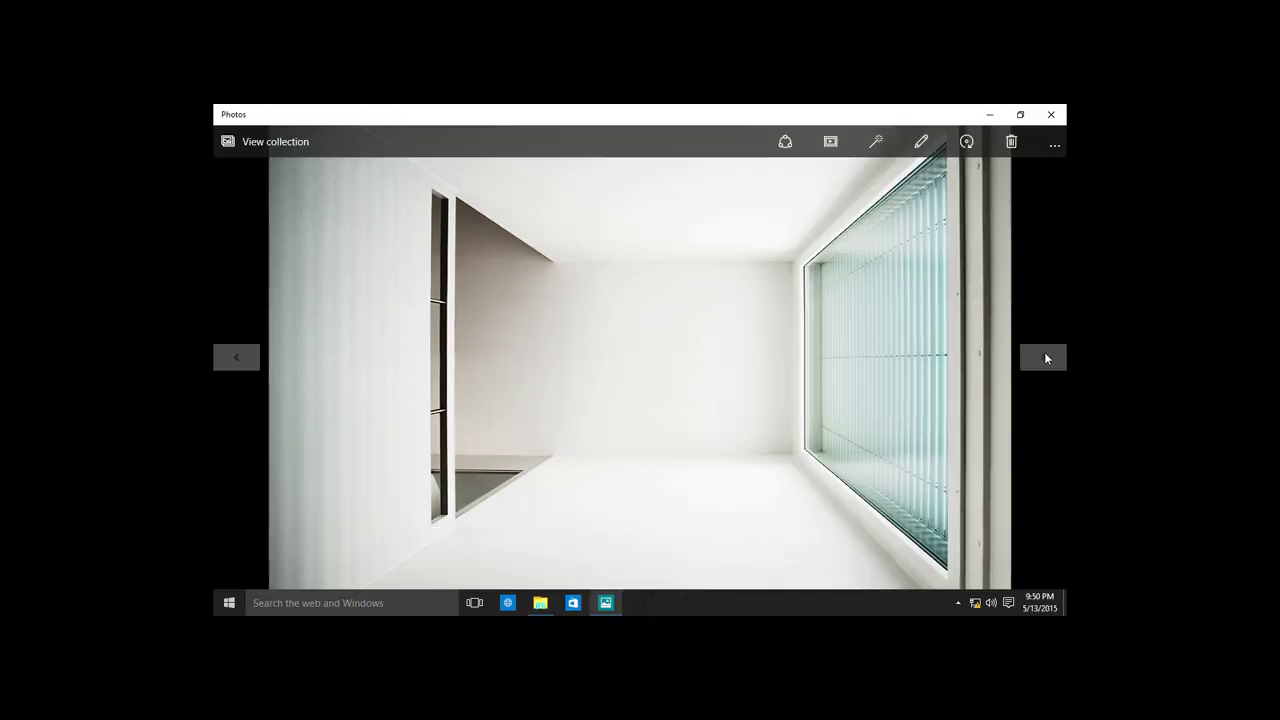
{"action": "left_click", "coordinate": [1024, 357]}
{"action": "left_click", "coordinate": [1040, 357]}
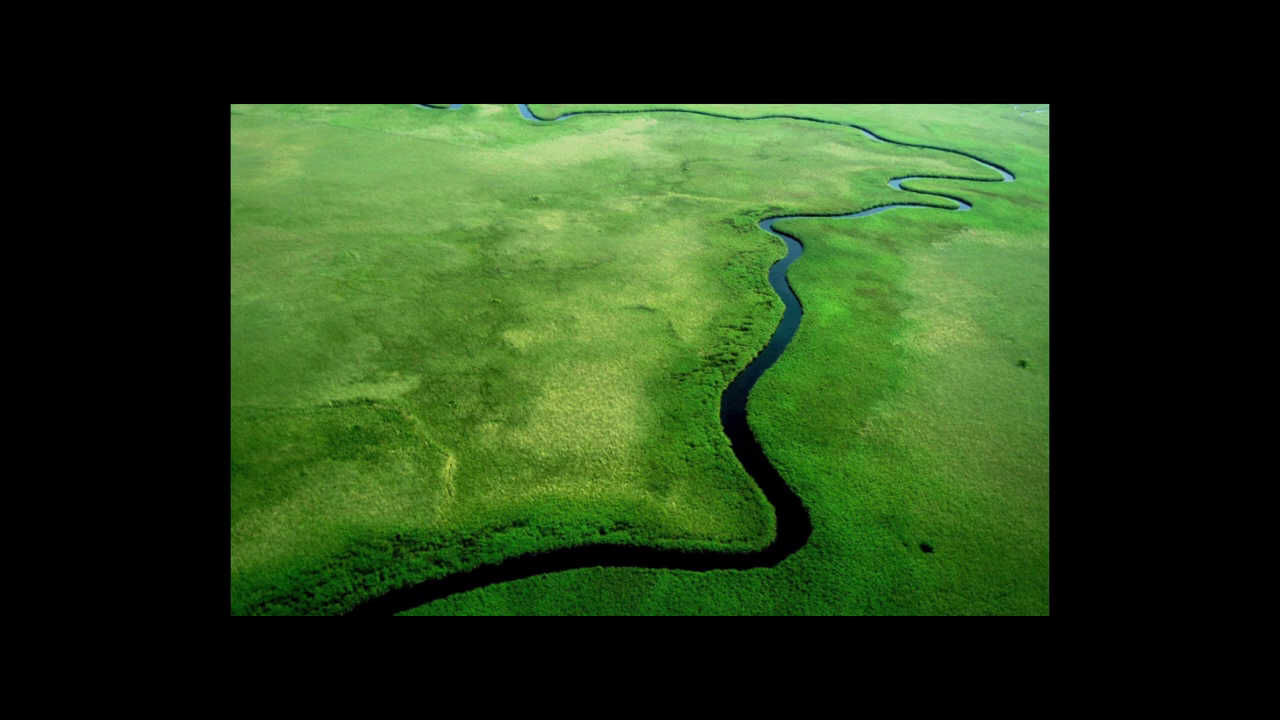
{"action": "left_click", "coordinate": [1044, 352]}
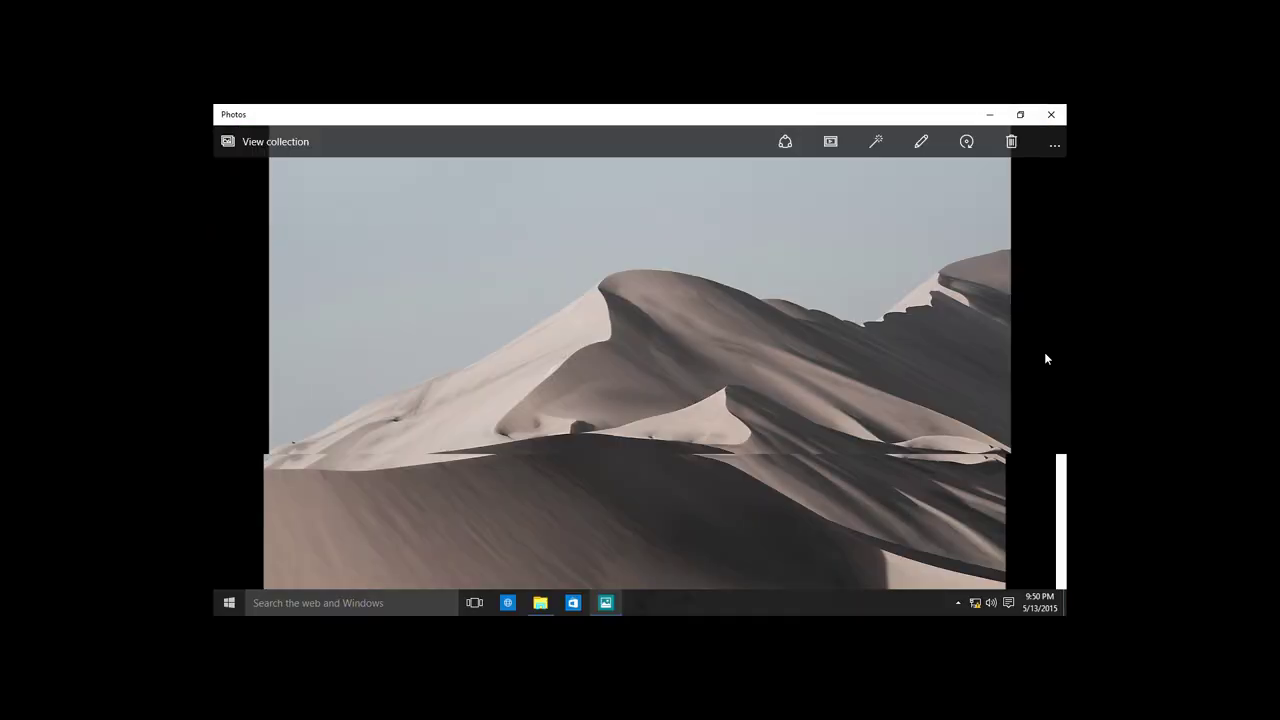
{"action": "left_click", "coordinate": [1051, 114]}
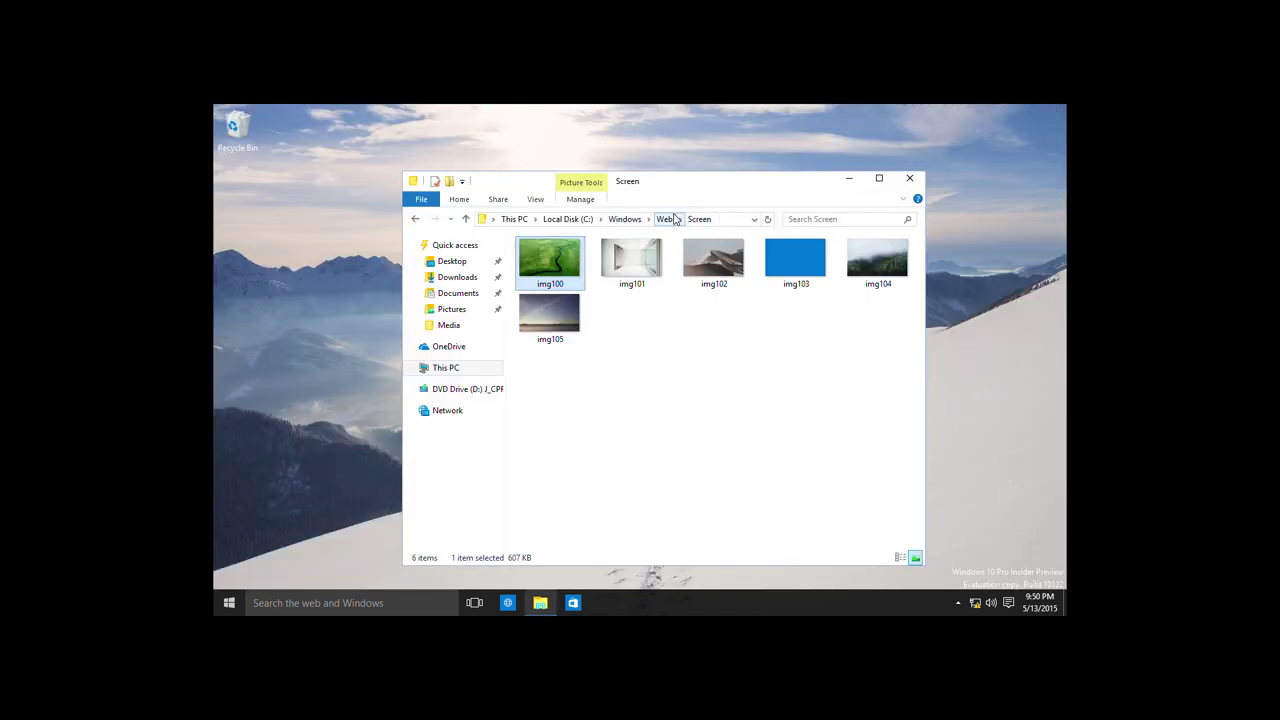
Step: Look through the Windows and Windows Technical Preview subfolders of the Wallpaper folder inside Web
{"action": "left_click", "coordinate": [664, 219]}
{"action": "double_click", "coordinate": [630, 290]}
{"action": "left_click", "coordinate": [628, 289]}
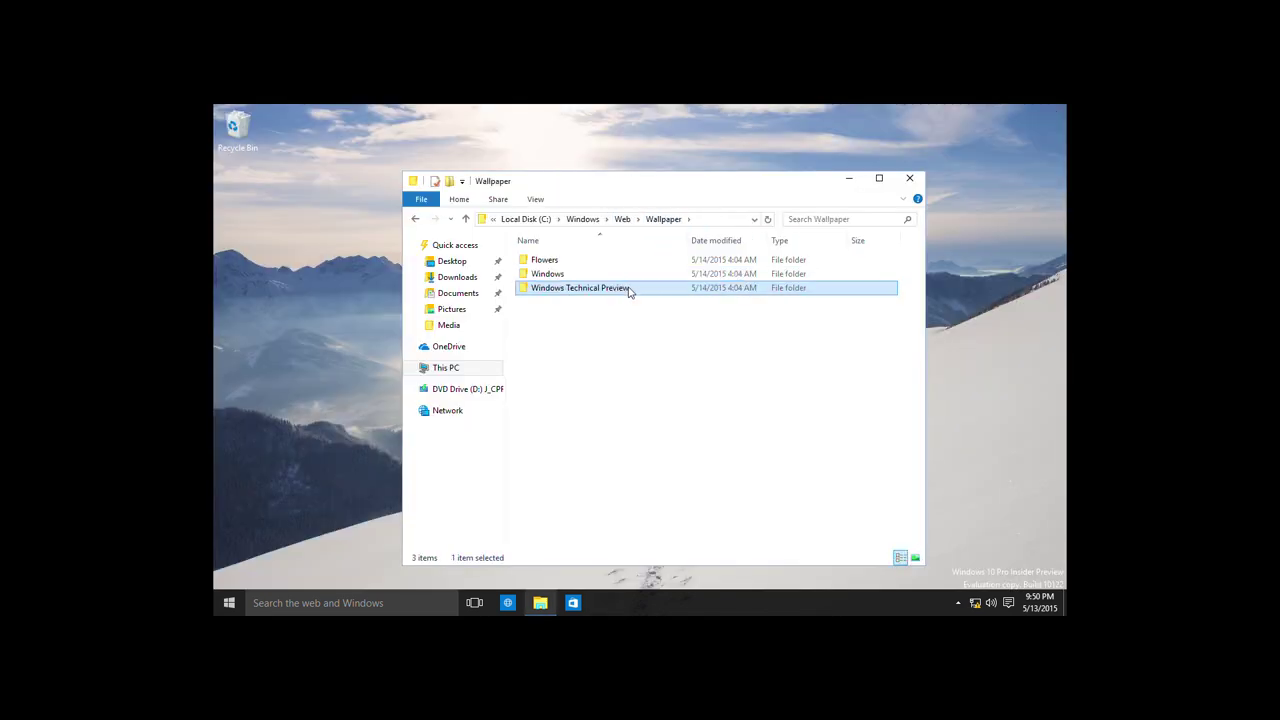
{"action": "left_click", "coordinate": [565, 281]}
{"action": "double_click", "coordinate": [565, 275]}
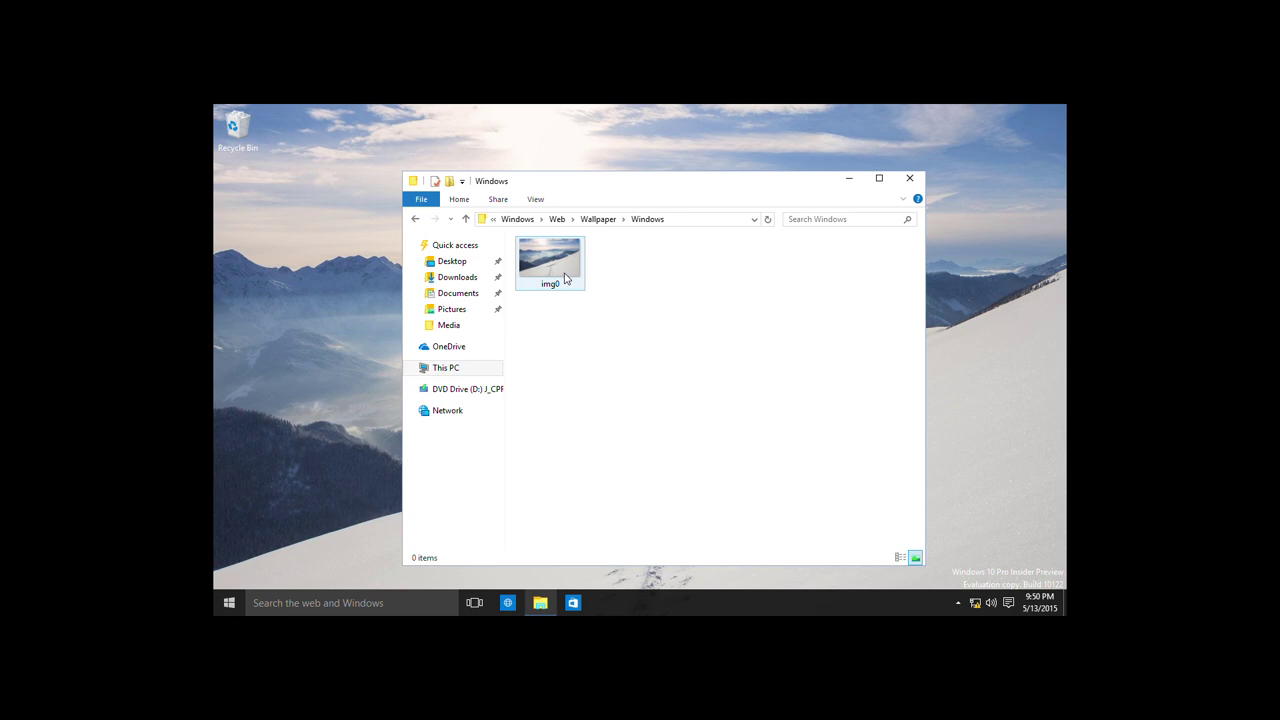
{"action": "left_click", "coordinate": [600, 219]}
{"action": "double_click", "coordinate": [588, 290]}
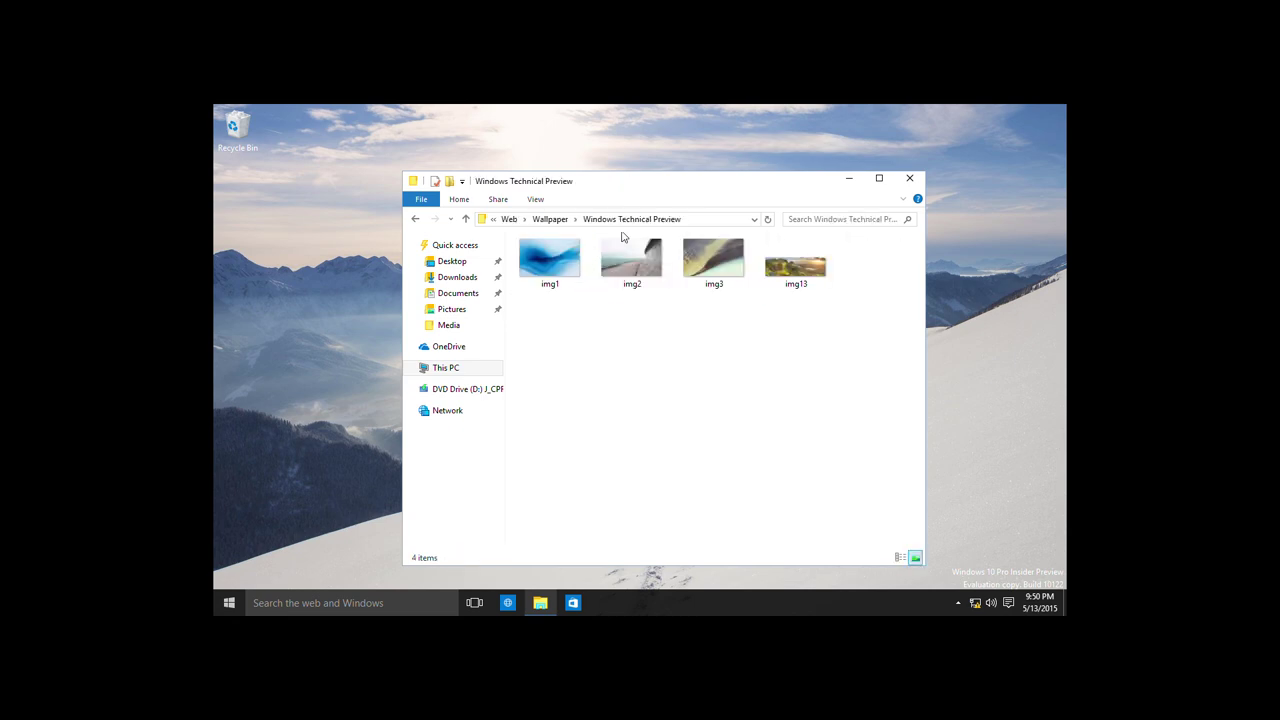
Step: View img0 from the Wallpaper folder's Windows subfolder as a slideshow in Photos, and close Photos
{"action": "key", "text": "BackSpace"}
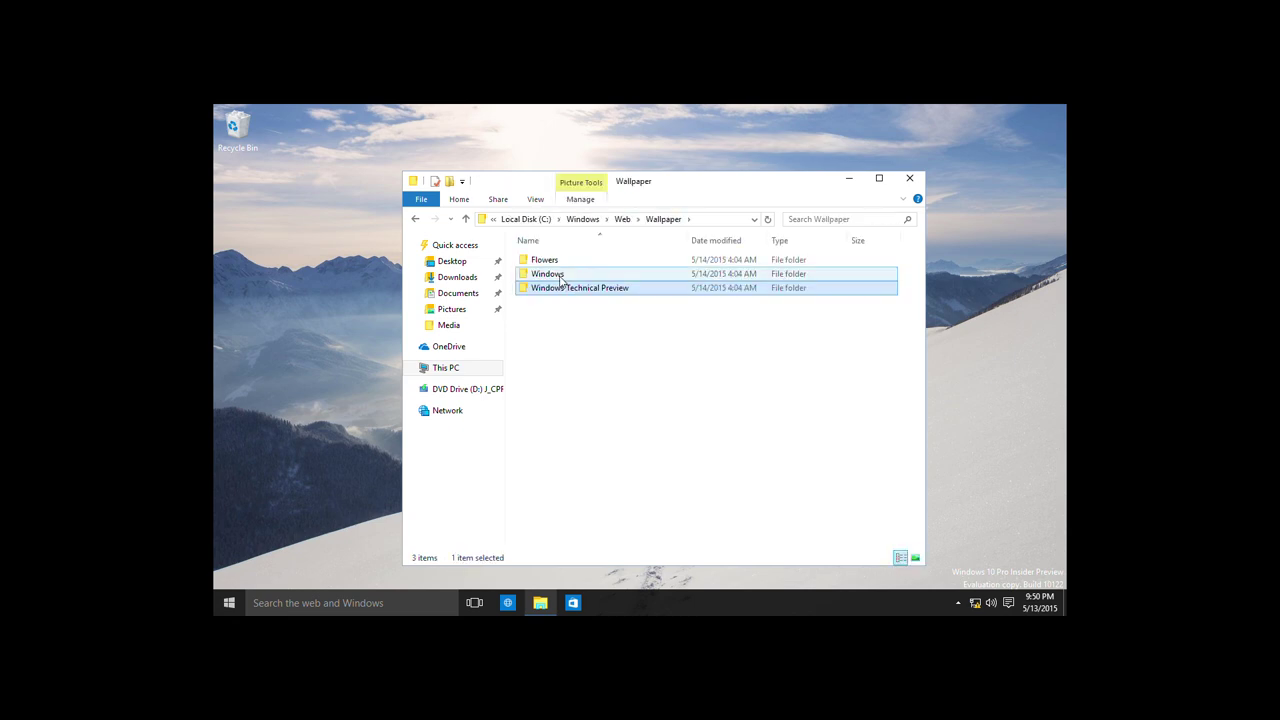
{"action": "double_click", "coordinate": [545, 272]}
{"action": "left_click", "coordinate": [545, 276]}
{"action": "double_click", "coordinate": [545, 270]}
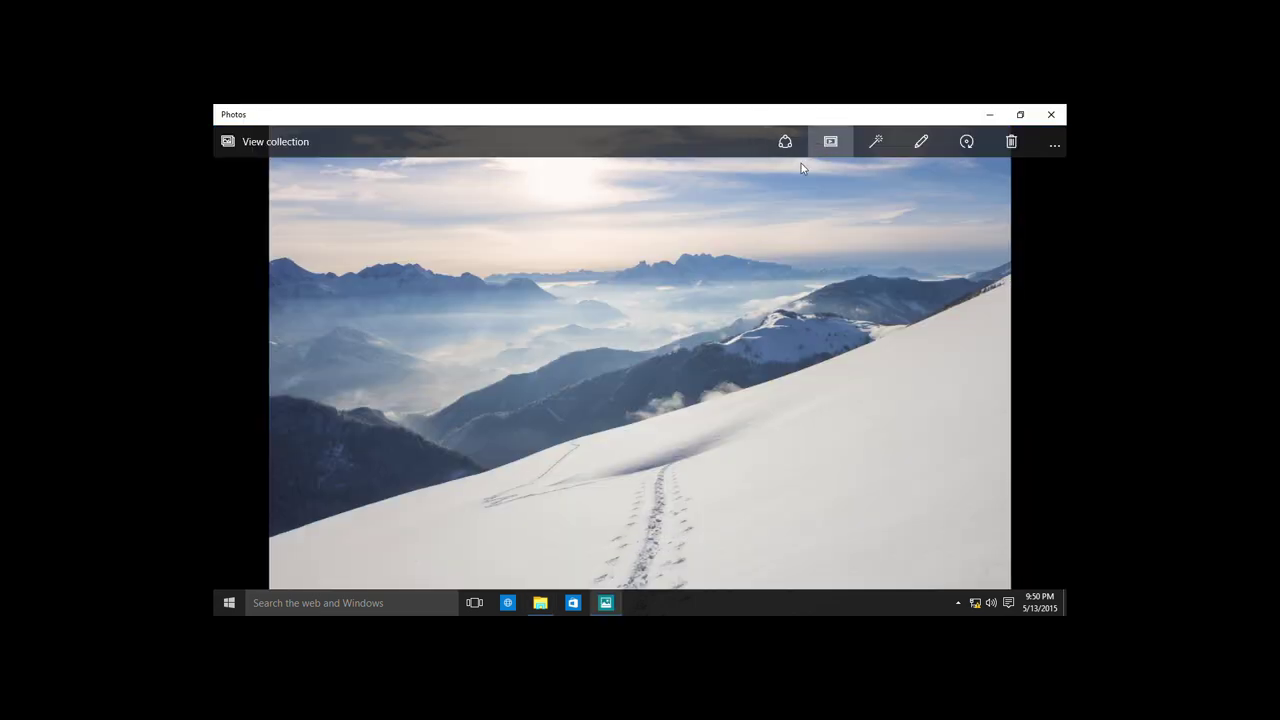
{"action": "left_click", "coordinate": [830, 141]}
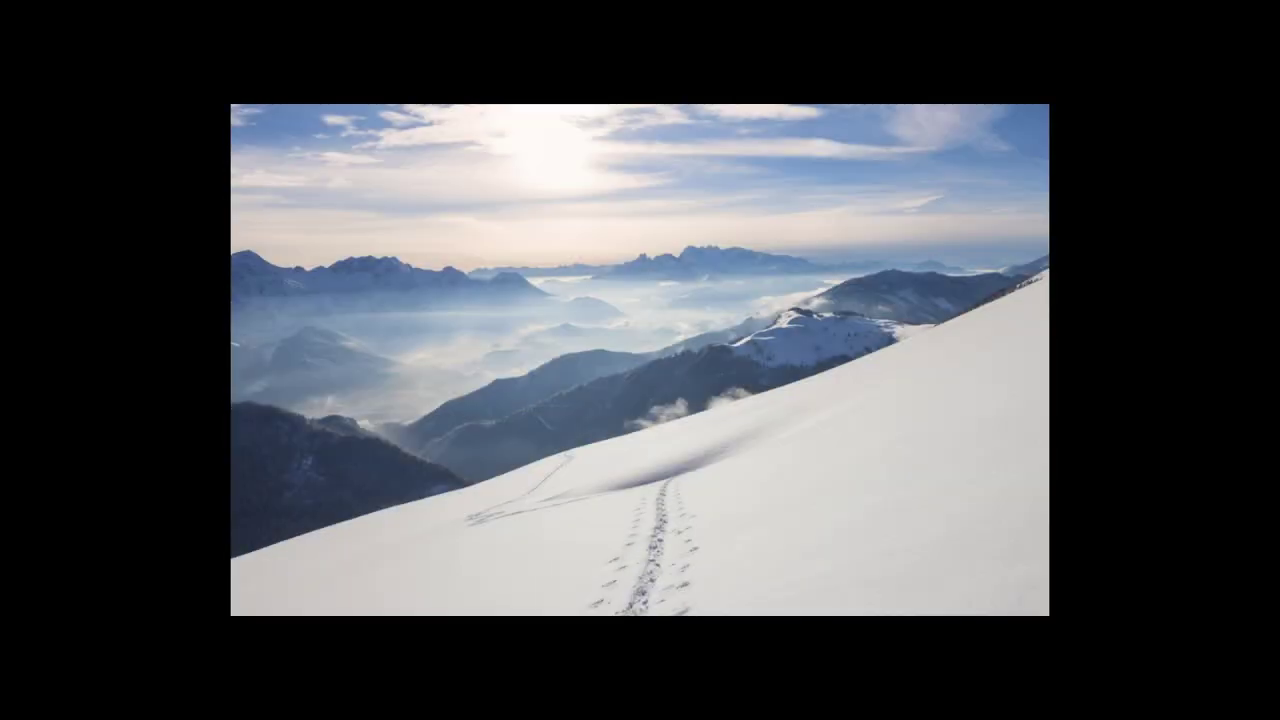
{"action": "left_click", "coordinate": [443, 385]}
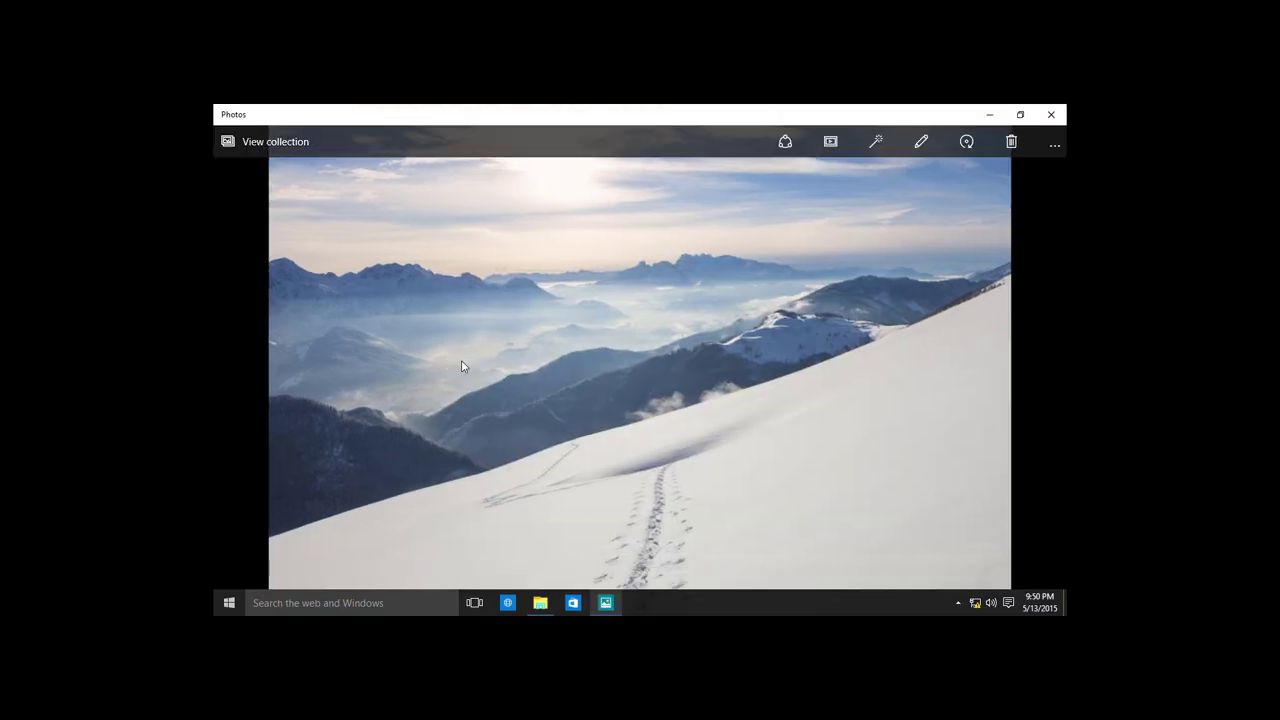
{"action": "key", "text": "alt+F4"}
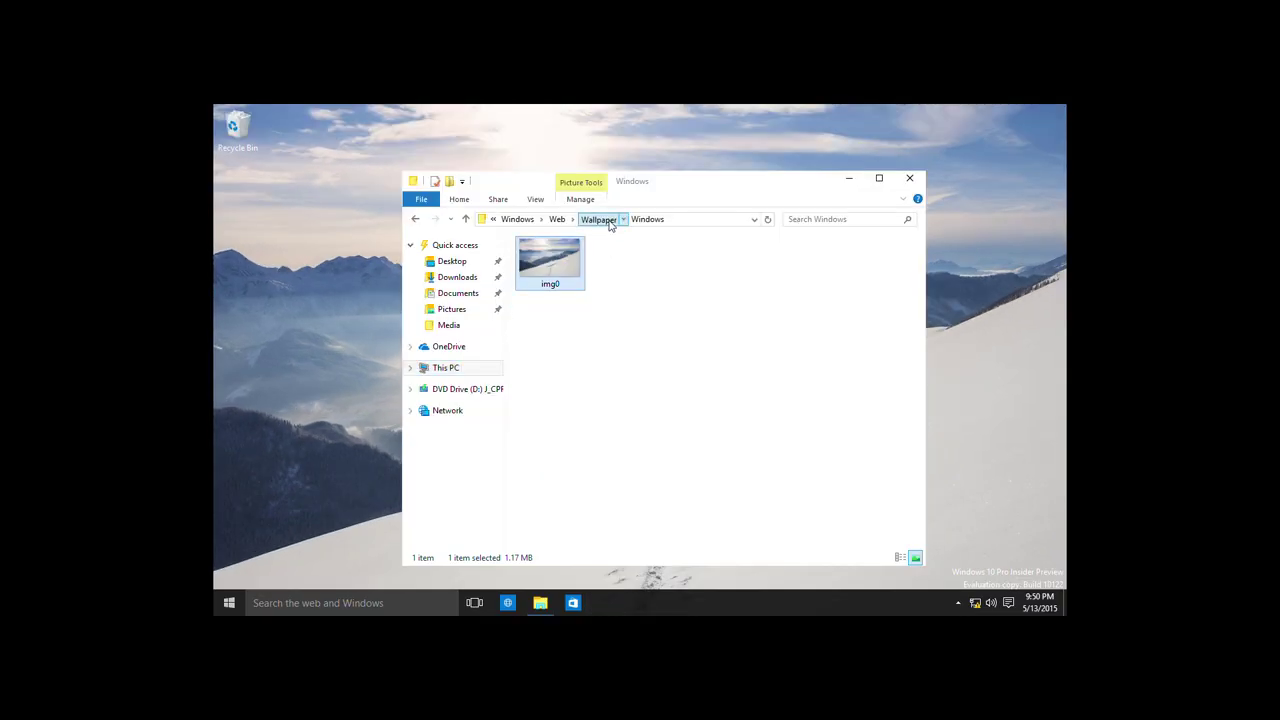
Step: Open img1 from the Wallpaper folder's Windows Technical Preview subfolder in Photos
{"action": "left_click", "coordinate": [598, 219]}
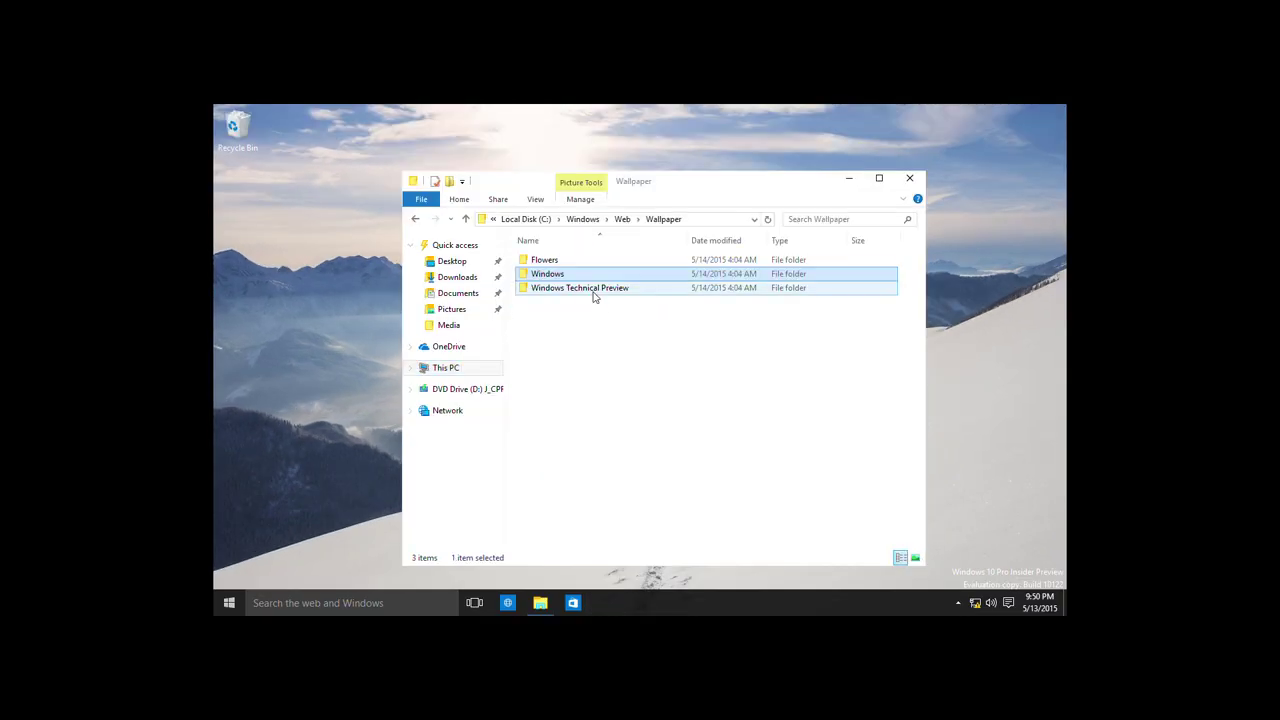
{"action": "left_click", "coordinate": [594, 289]}
{"action": "key", "text": "Return"}
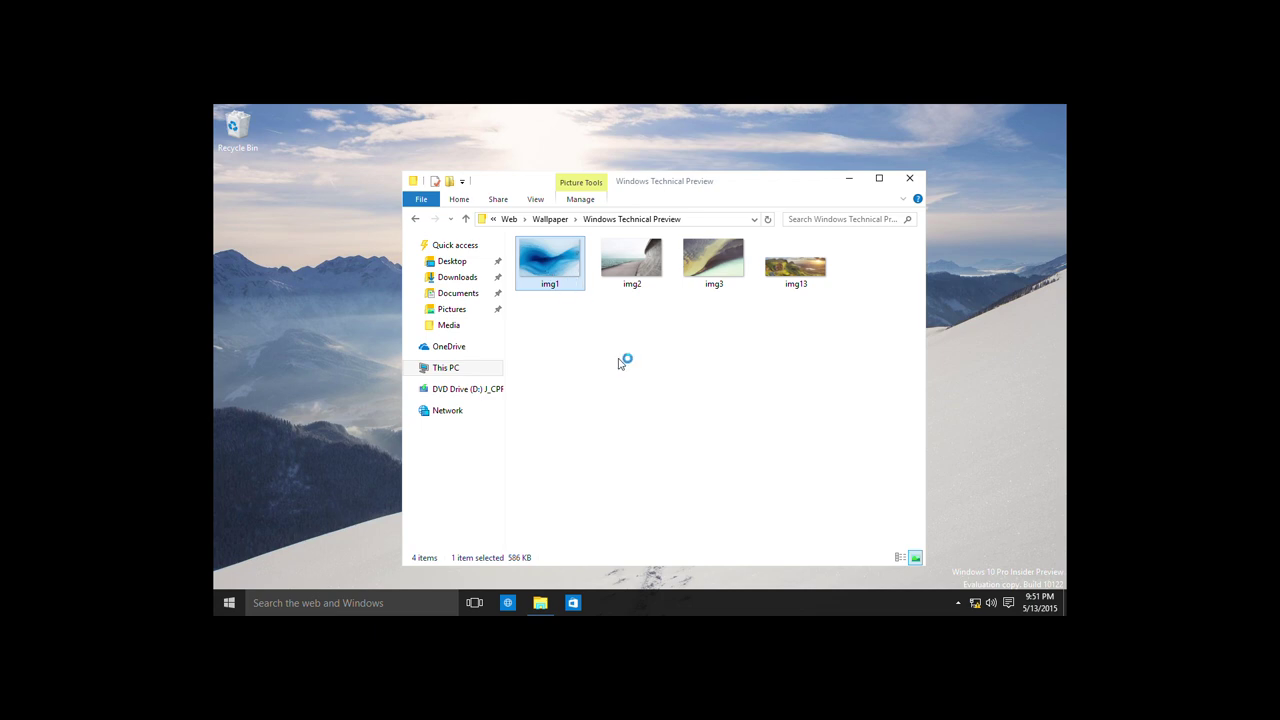
{"action": "key", "text": "Return"}
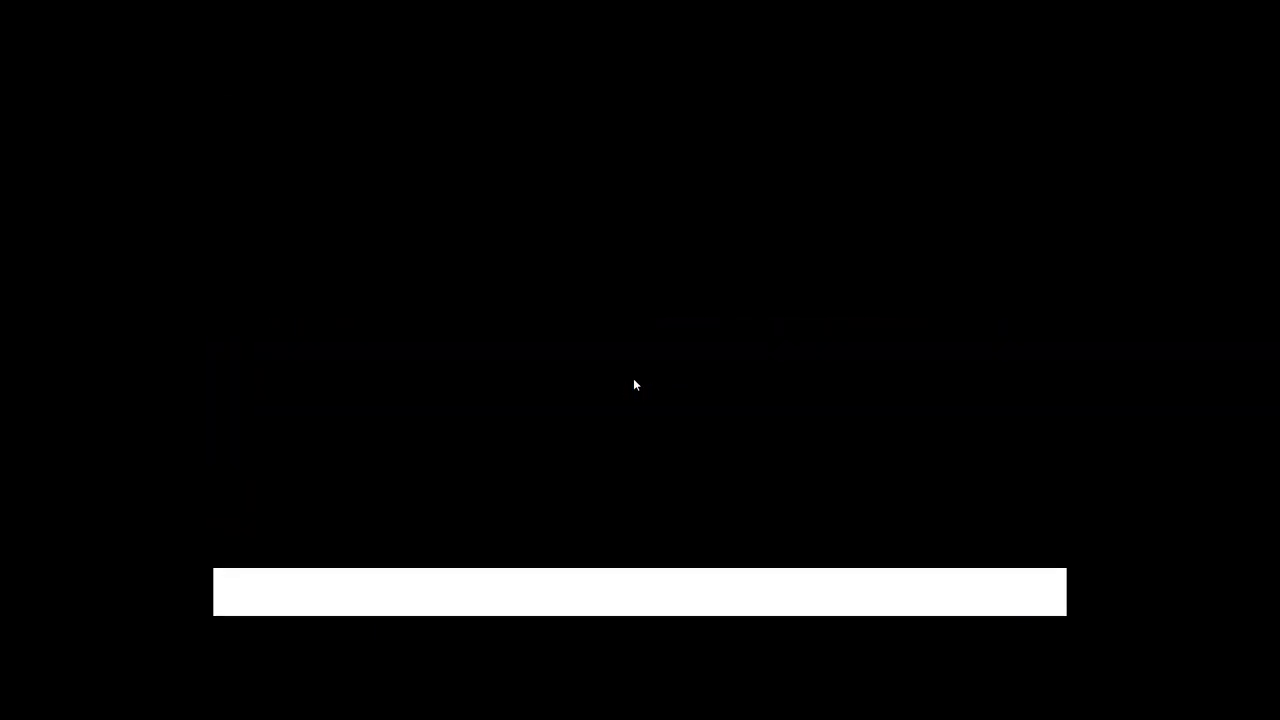